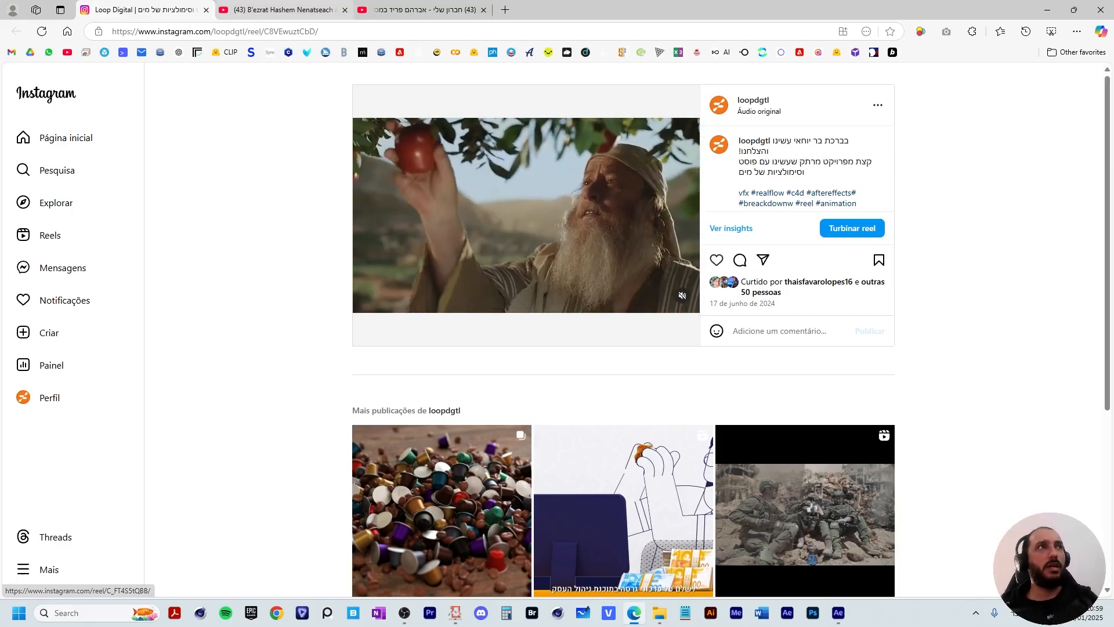
- Bring up the B'ezrat Hashem Nenatseach video, mute it and play it from 0:17
click(279, 10)
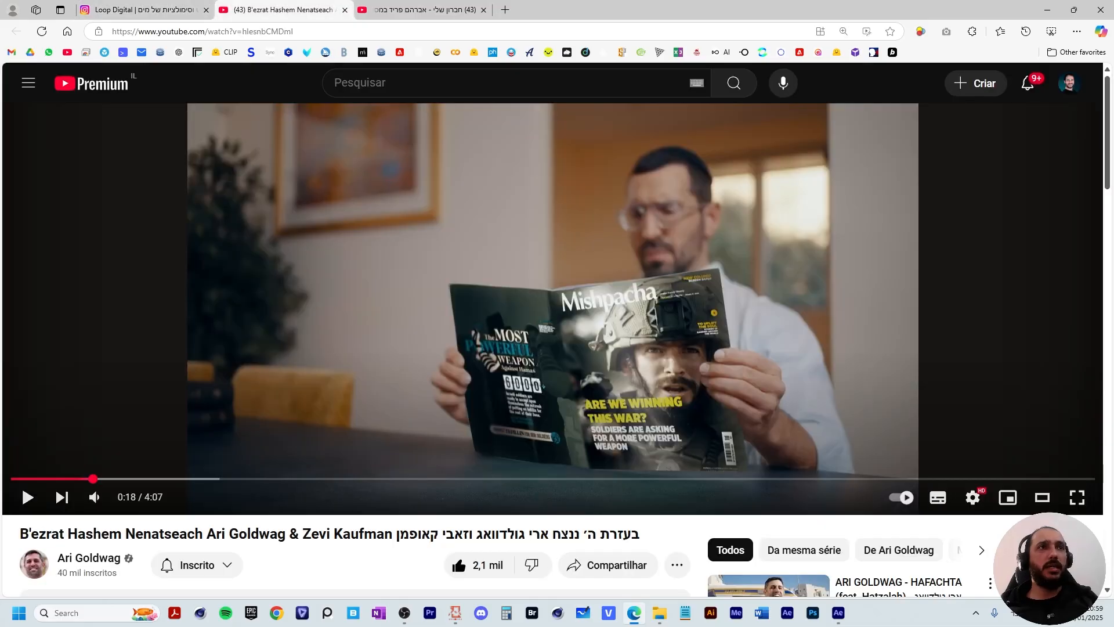
click(95, 497)
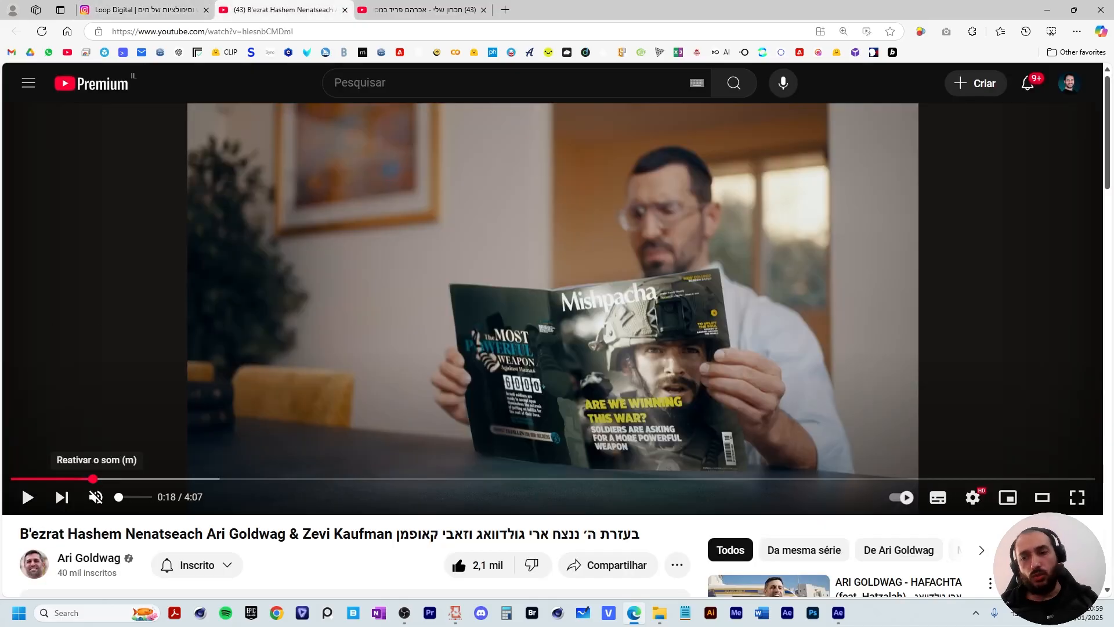
mouse_move(93, 478)
mouse_down()
mouse_move(57, 478)
mouse_move(88, 479)
mouse_up()
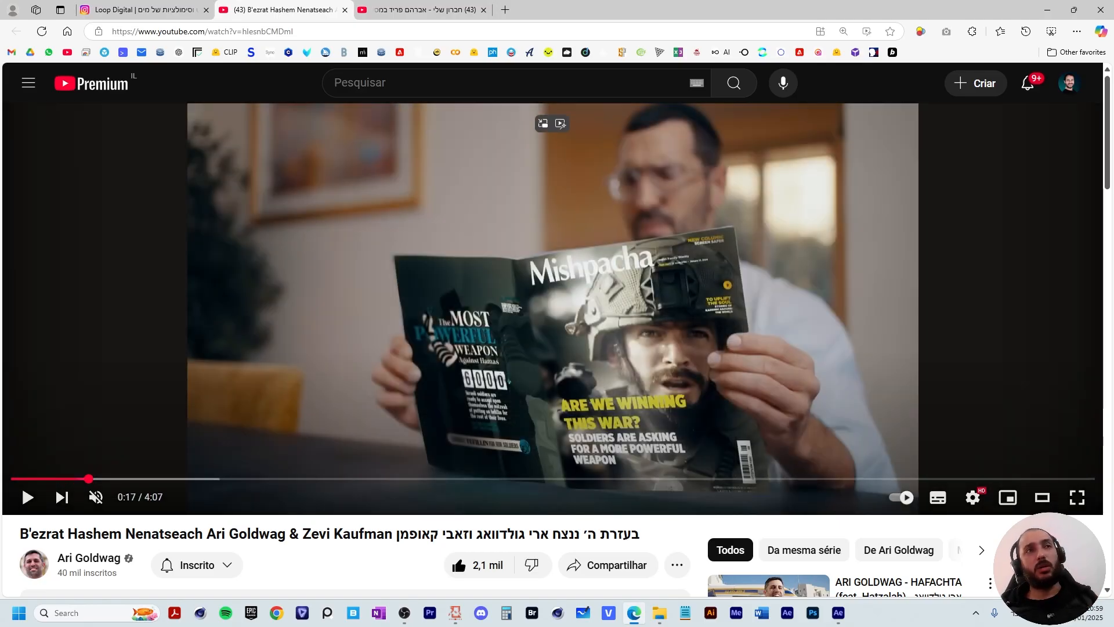
key(space)
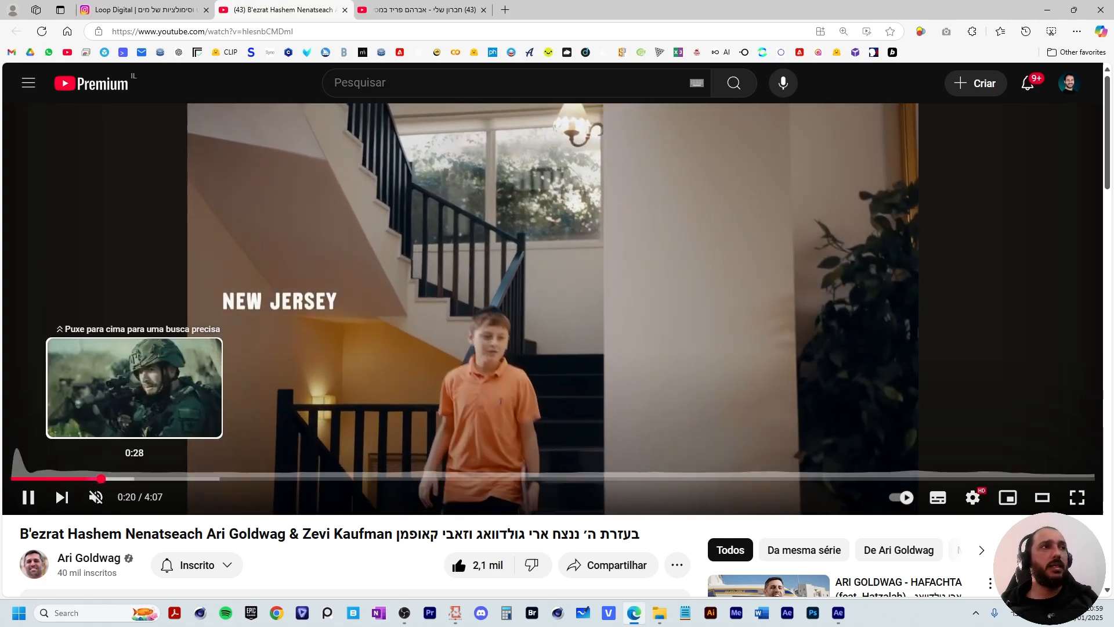
- Skim the first half of the B'ezrat Hashem Nenatseach video, jumping ahead through 0:28, 1:00 and 1:31
click(134, 478)
drag(134, 479, 134, 479)
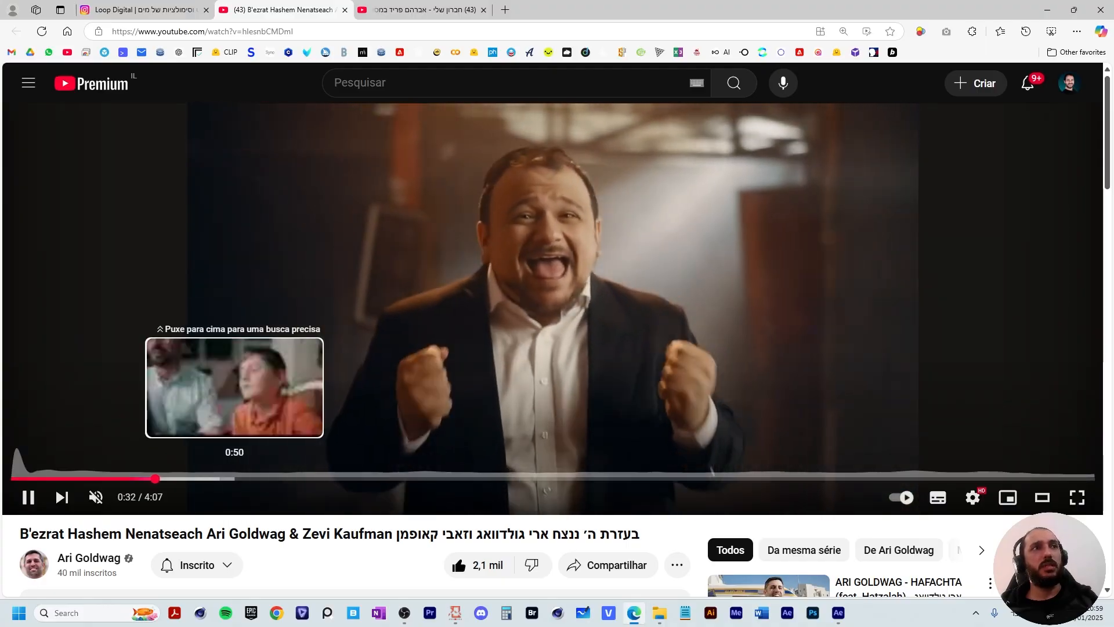
click(222, 478)
drag(223, 478, 223, 479)
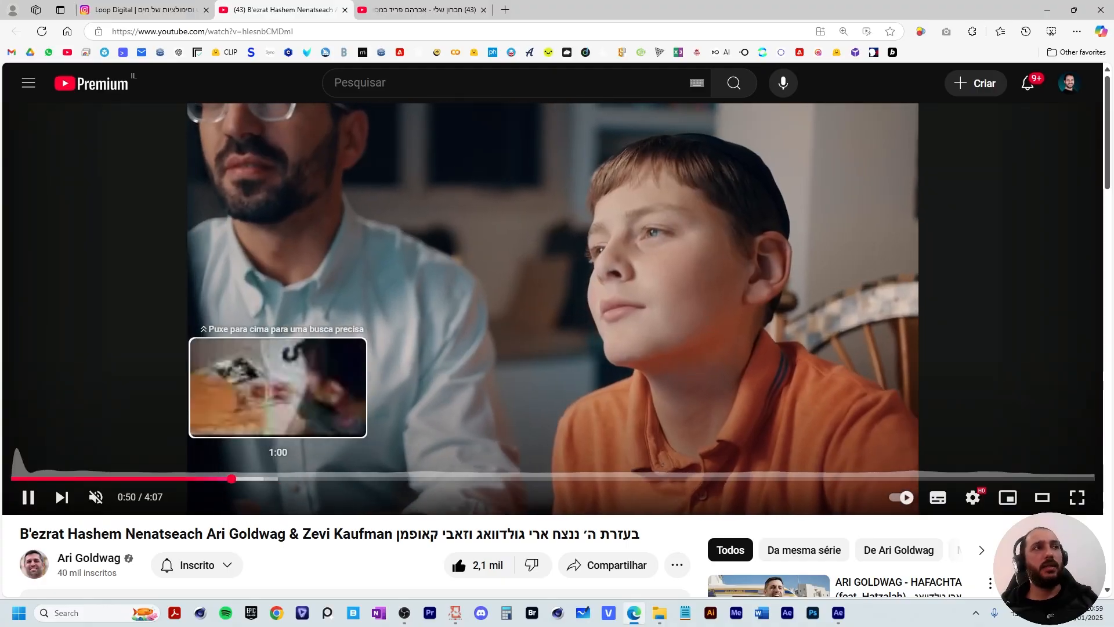
click(278, 479)
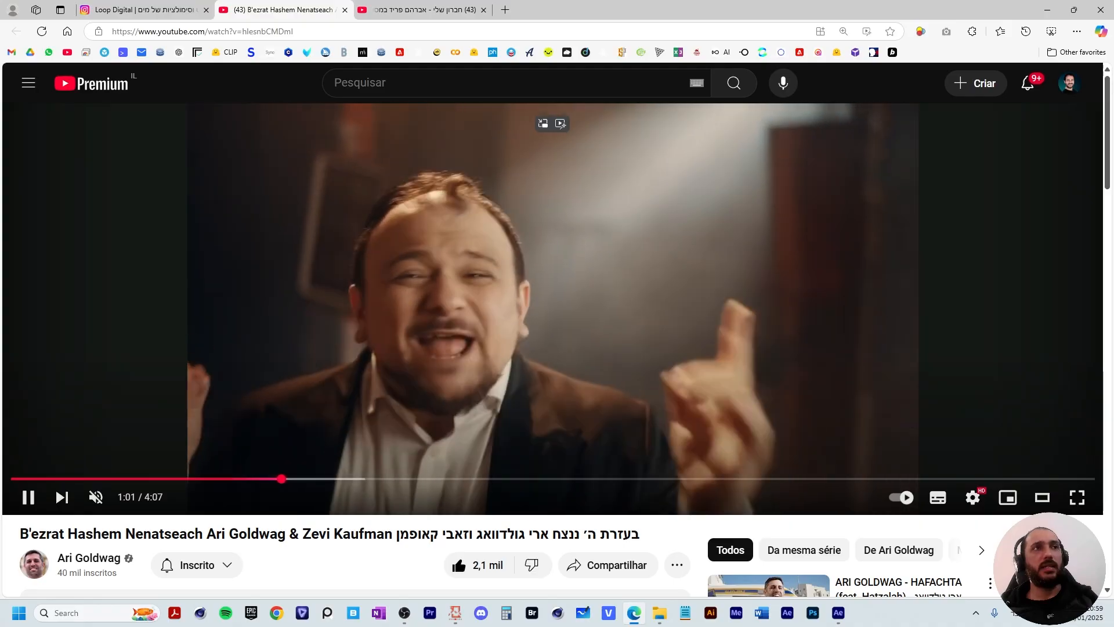
click(347, 479)
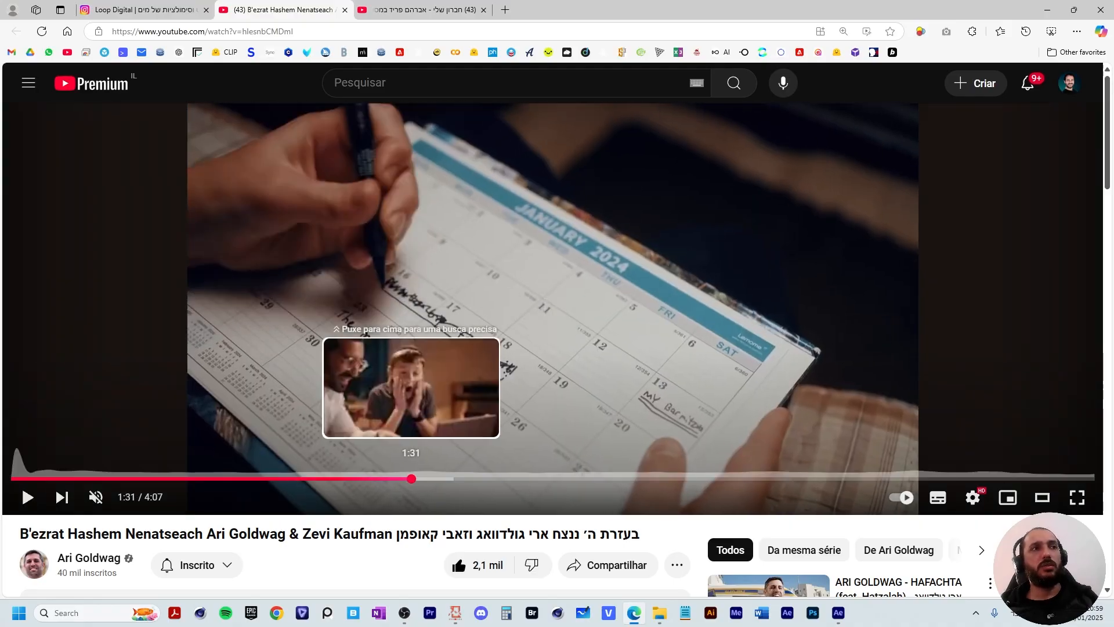
click(412, 478)
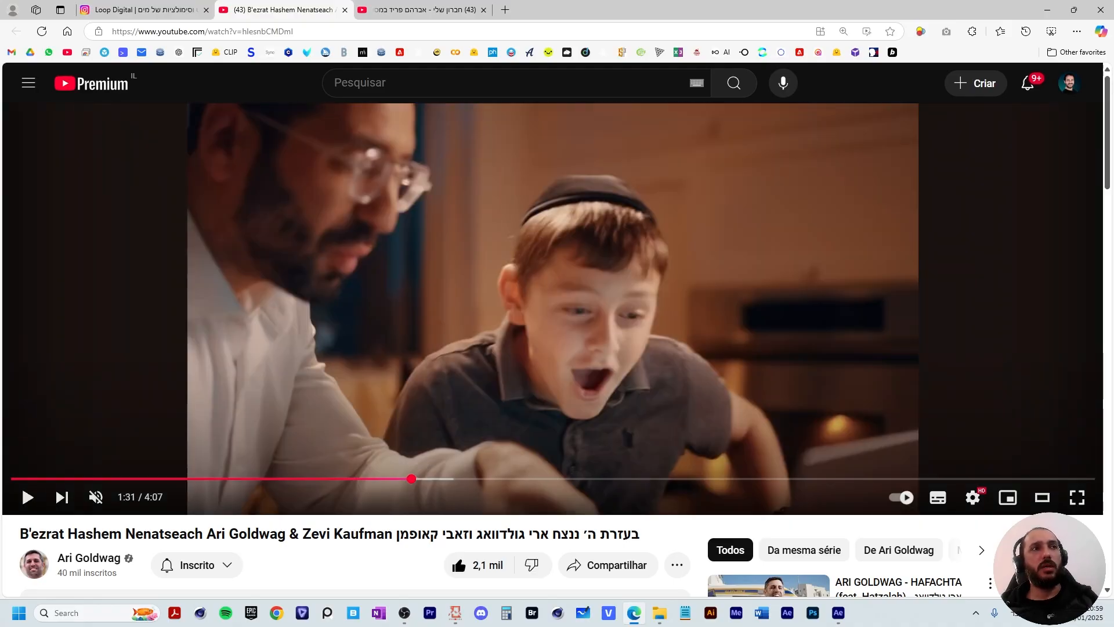
click(479, 478)
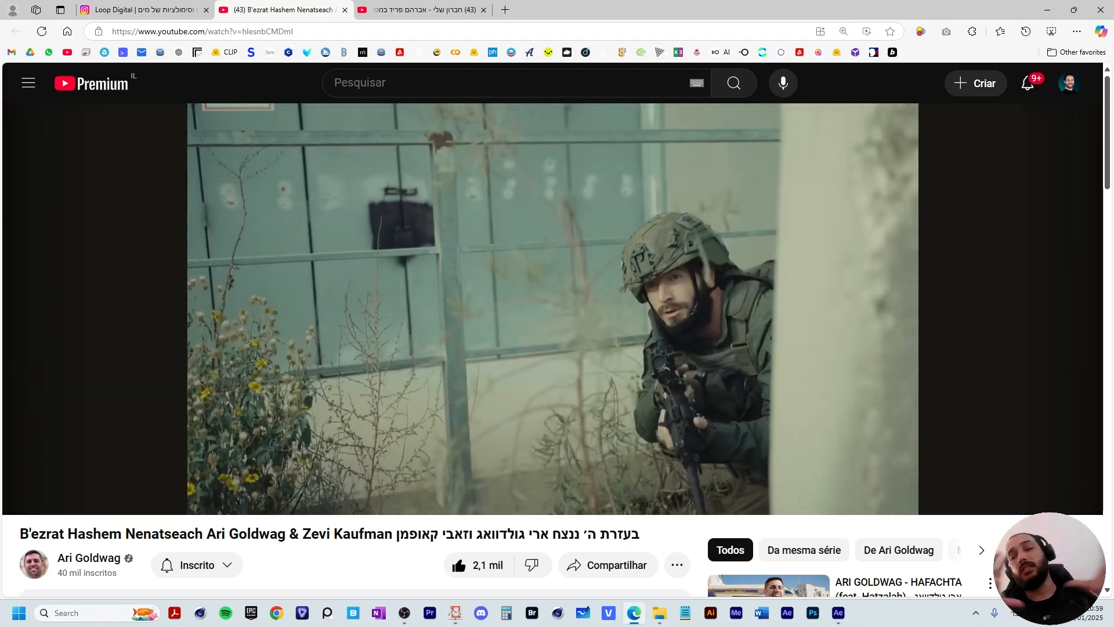
- Skim the second half of the video through 3:23 and 3:38, and return to the shot at 2:54
key(space)
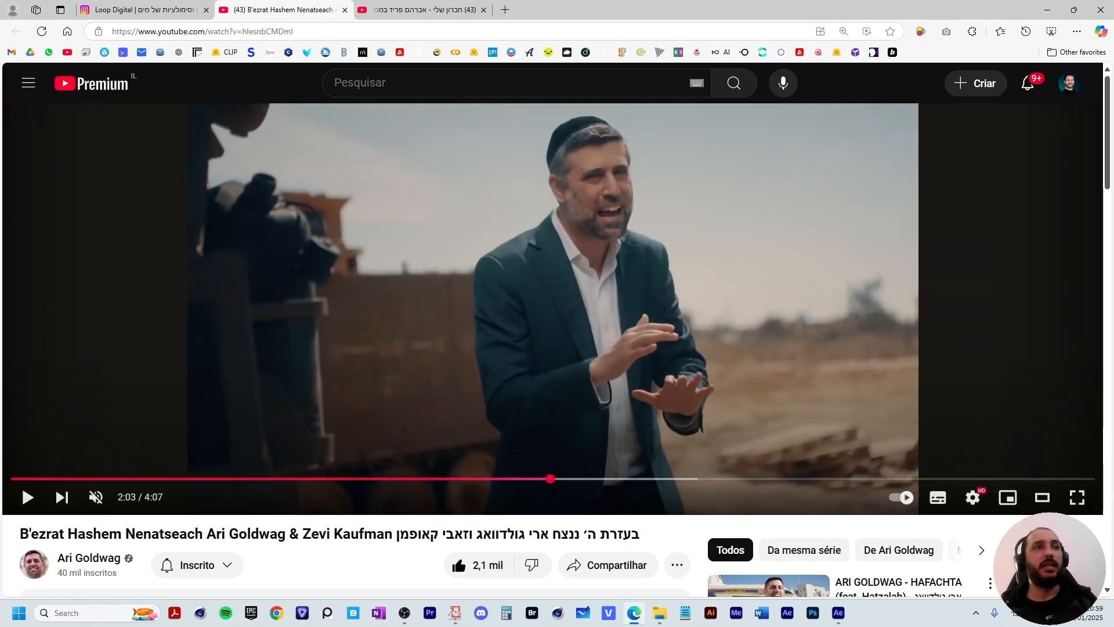
drag(581, 479, 703, 478)
key(space)
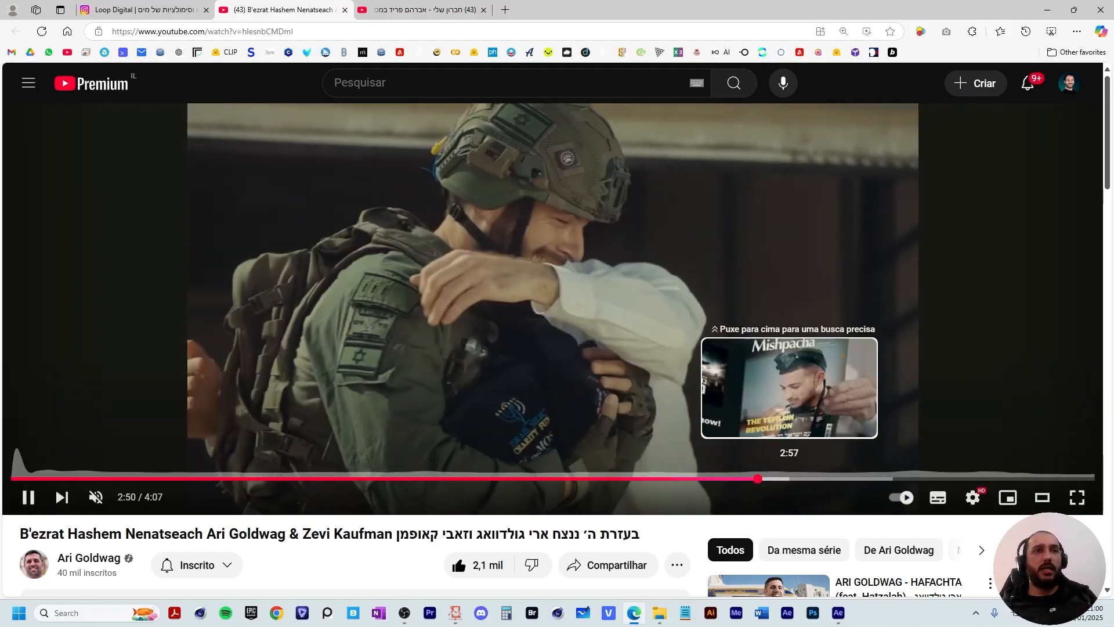
click(805, 478)
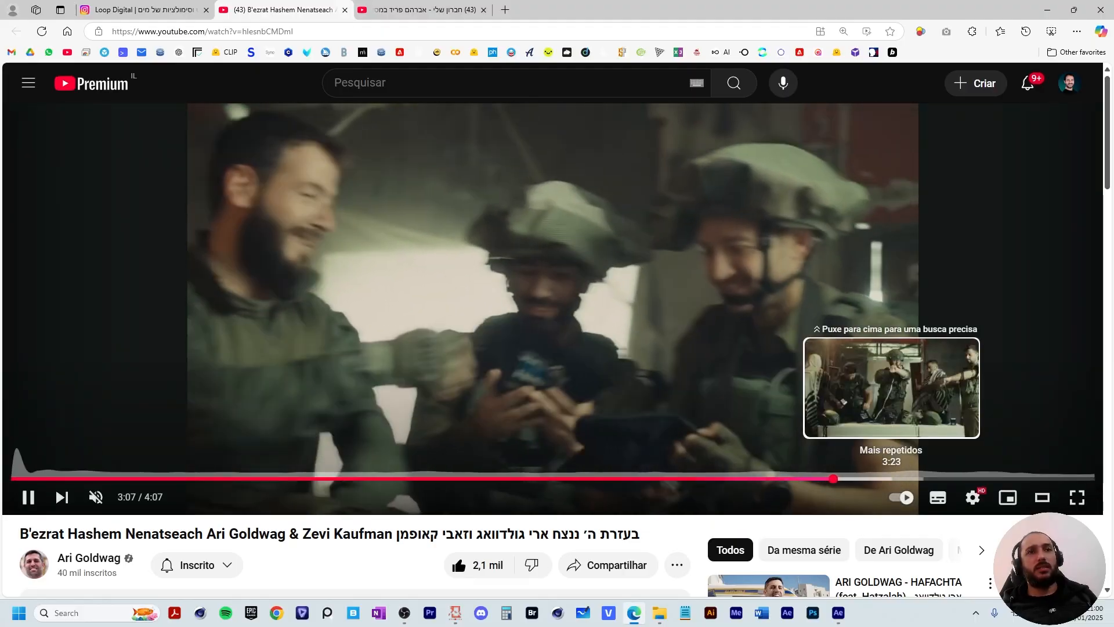
click(891, 478)
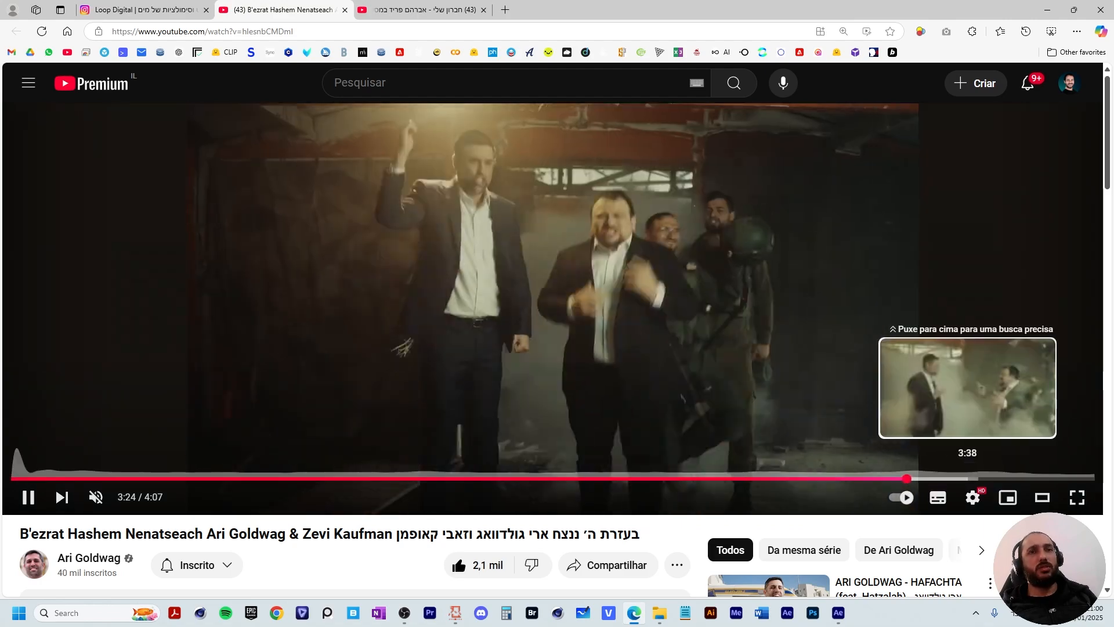
click(970, 478)
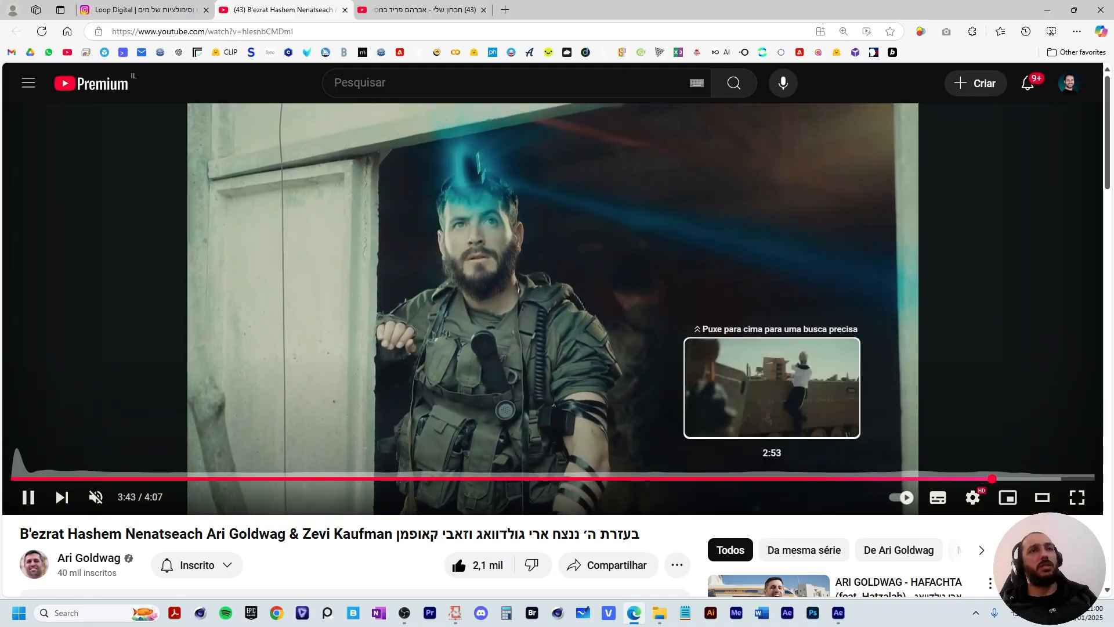
click(773, 478)
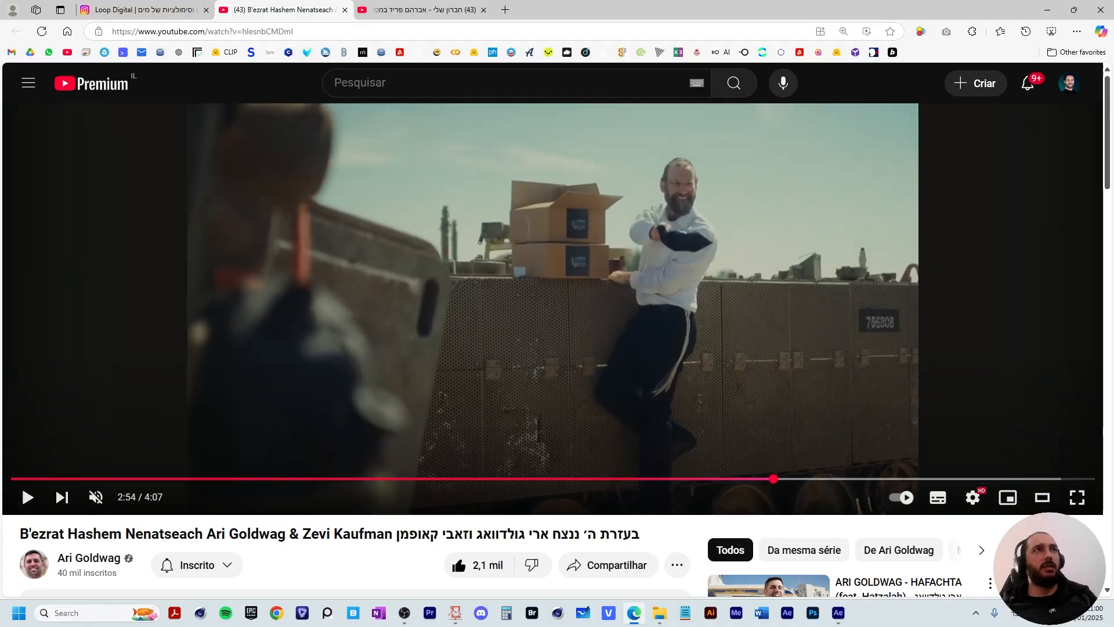
- Play the Hebron video muted and pause it at 0:21 on the night shot with the subway entrance
key(ctrl+Tab)
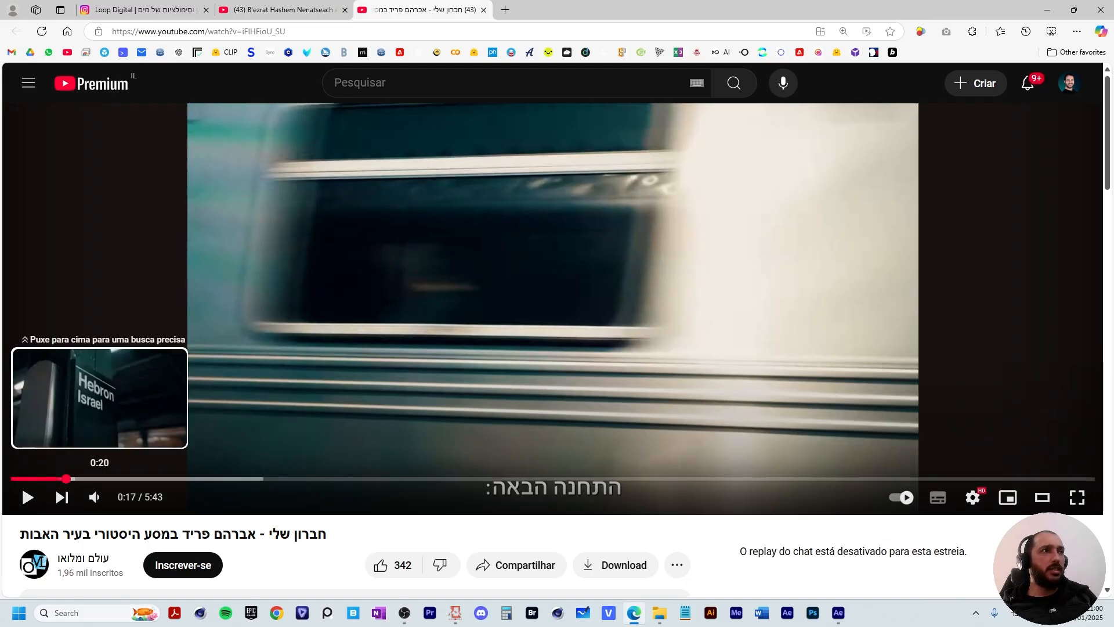
key(space)
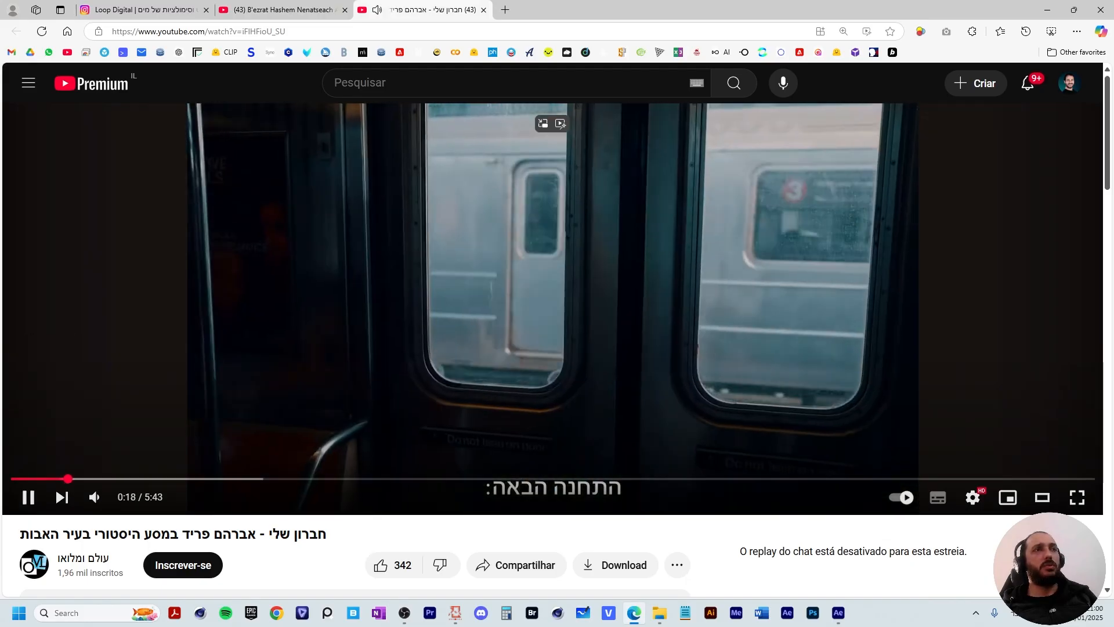
key(m)
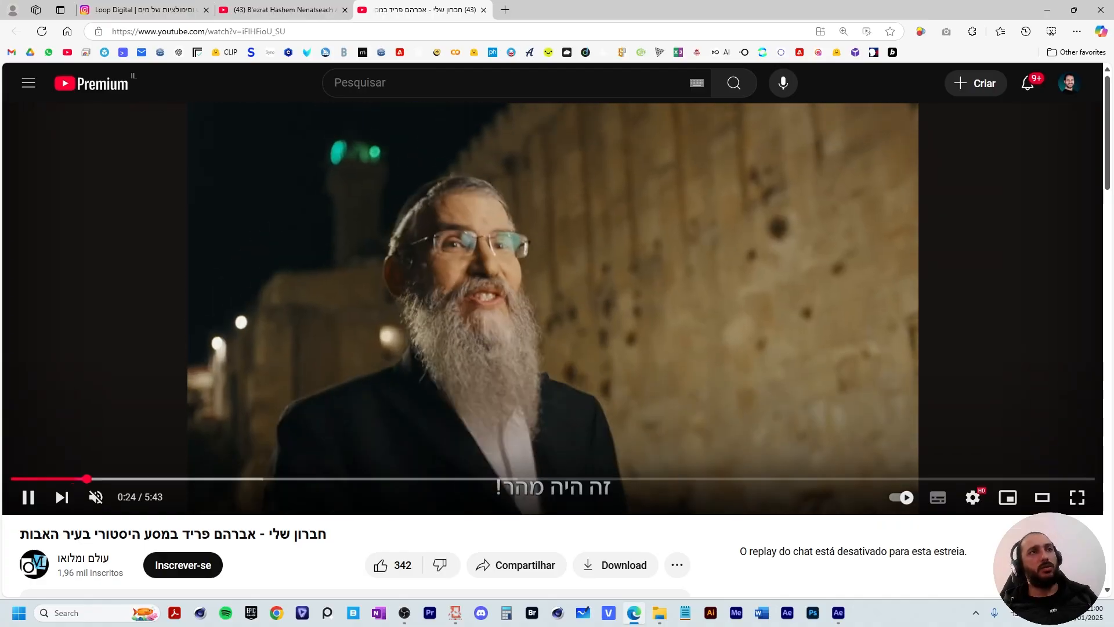
click(76, 480)
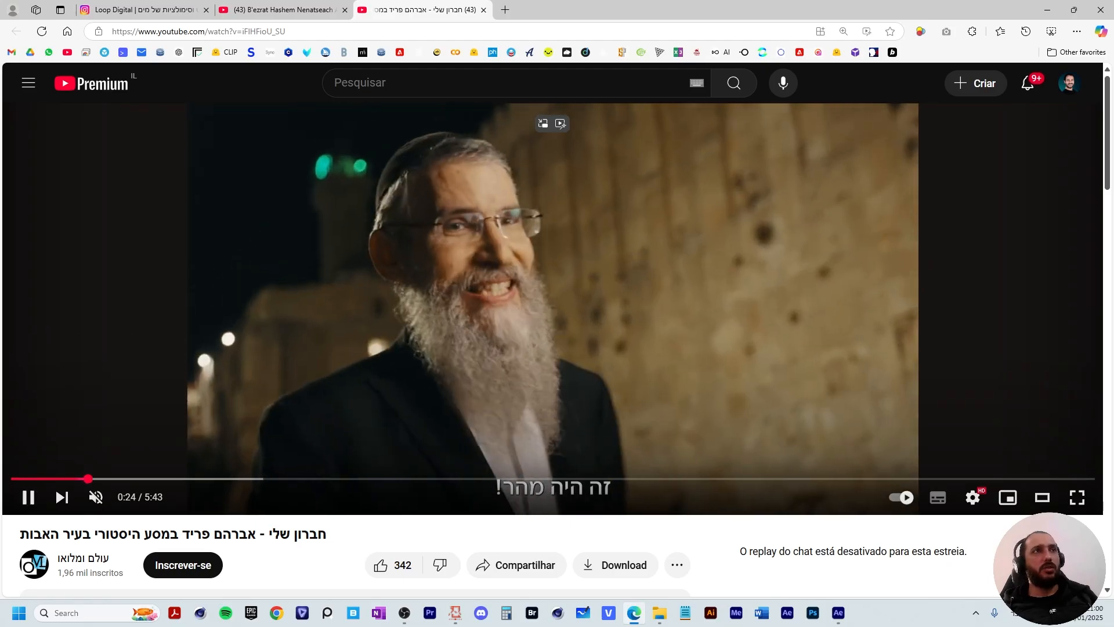
click(76, 479)
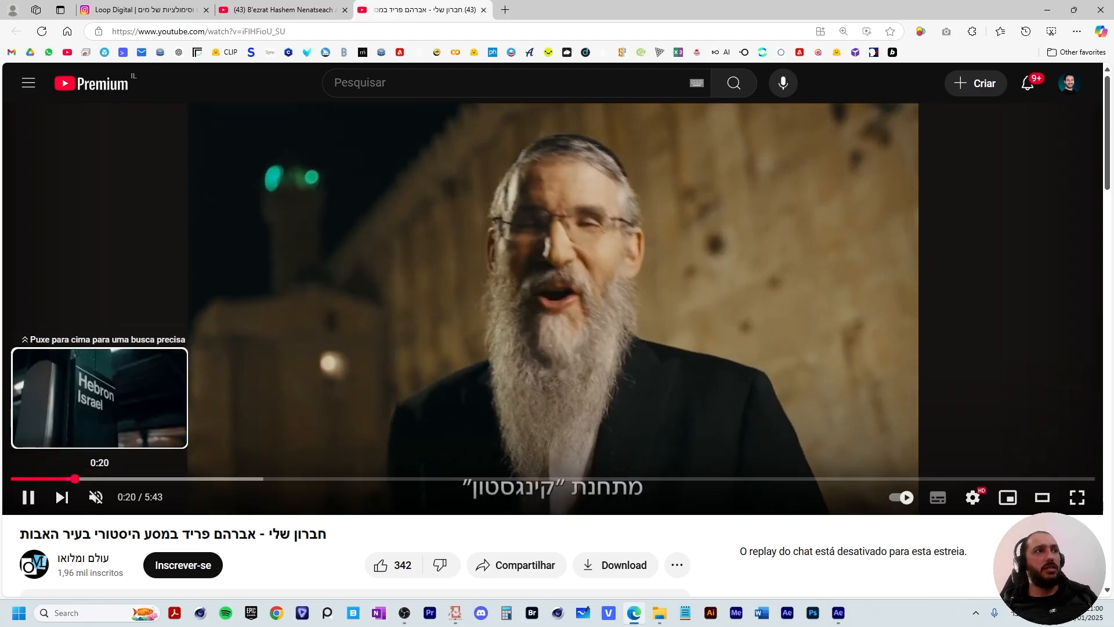
key(space)
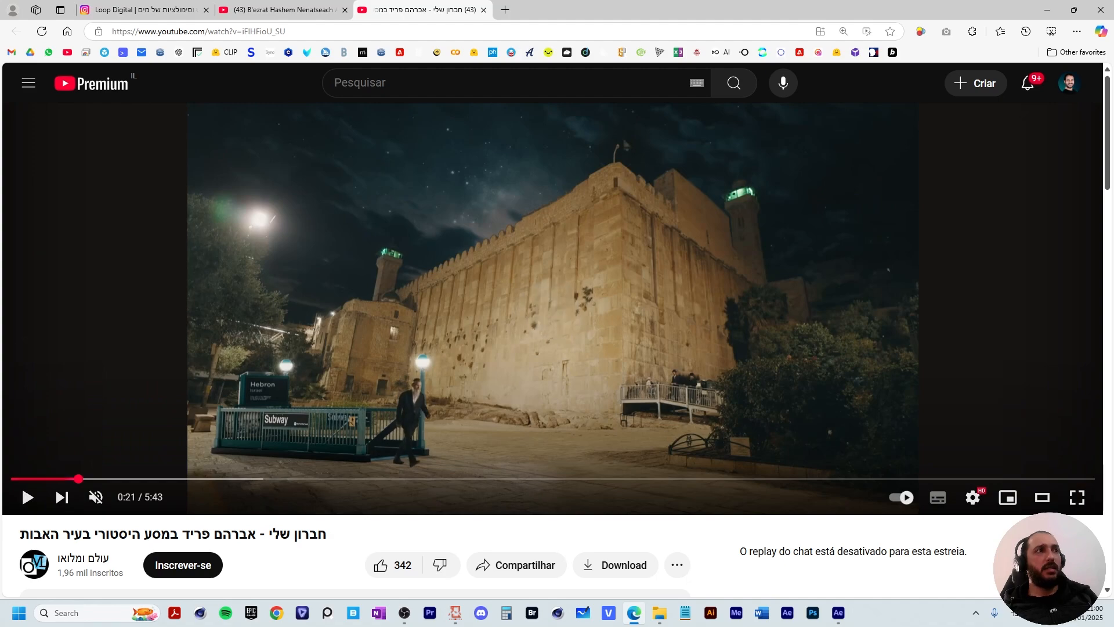
- Replay the Hebron video from 0:15 and stop again on the subway entrance shot at 0:21
click(60, 479)
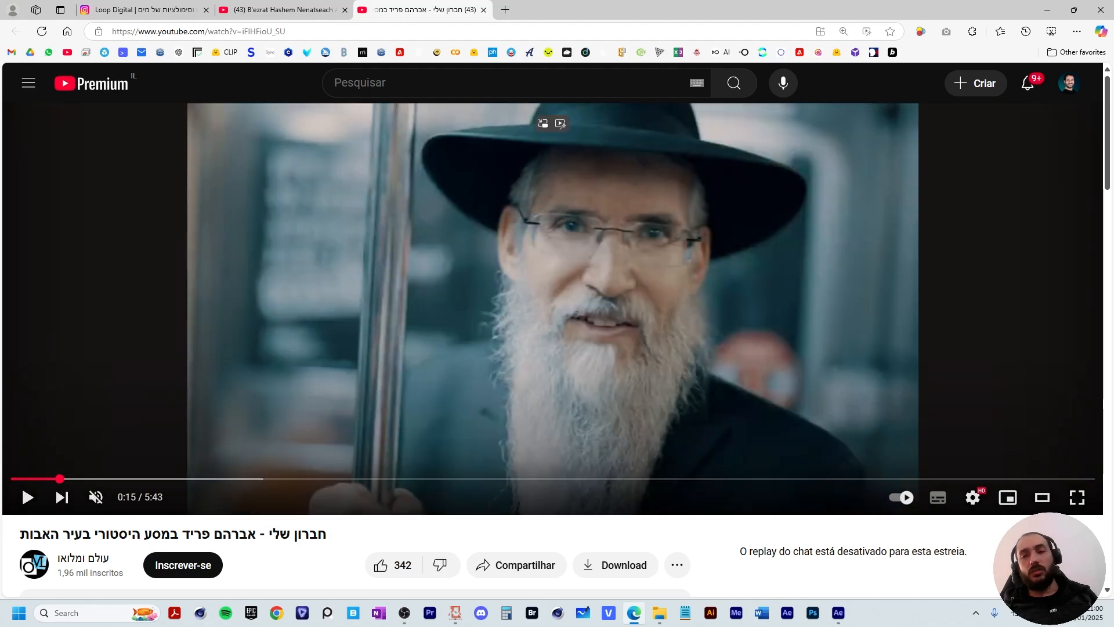
key(space)
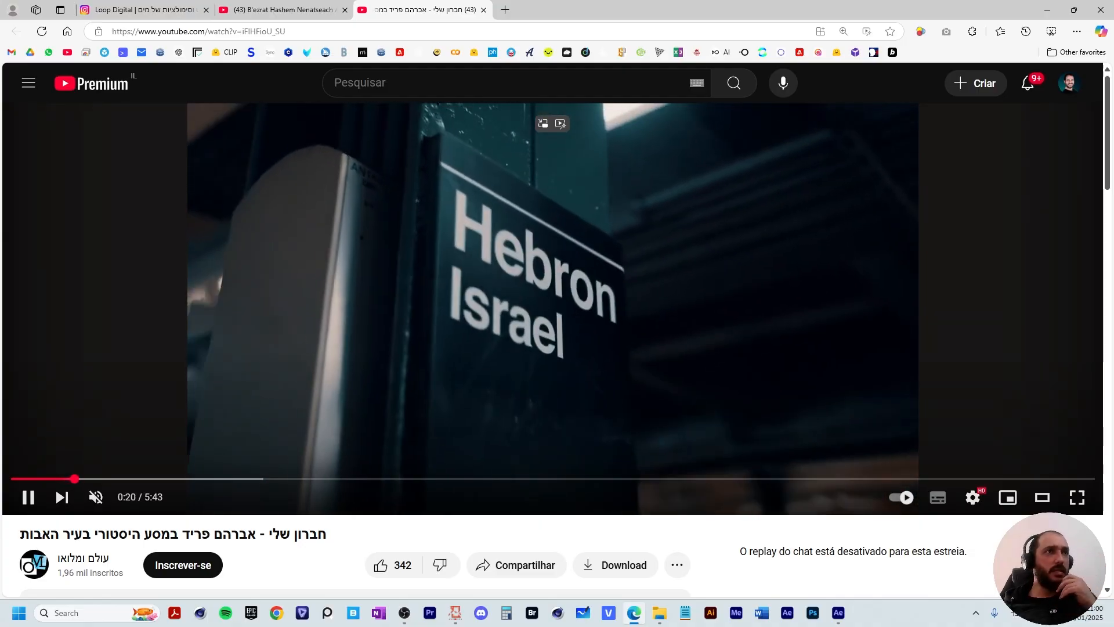
key(space)
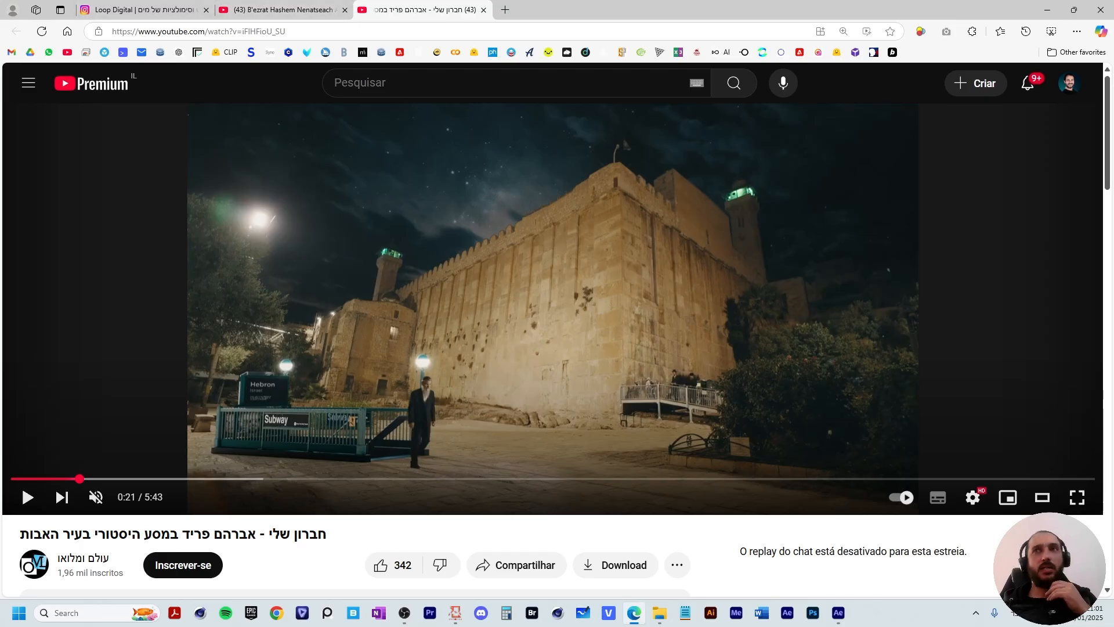
- Switch from the browser to File Explorer and play DJI_0798.MP4 from the Midrasha Project folder
click(1047, 10)
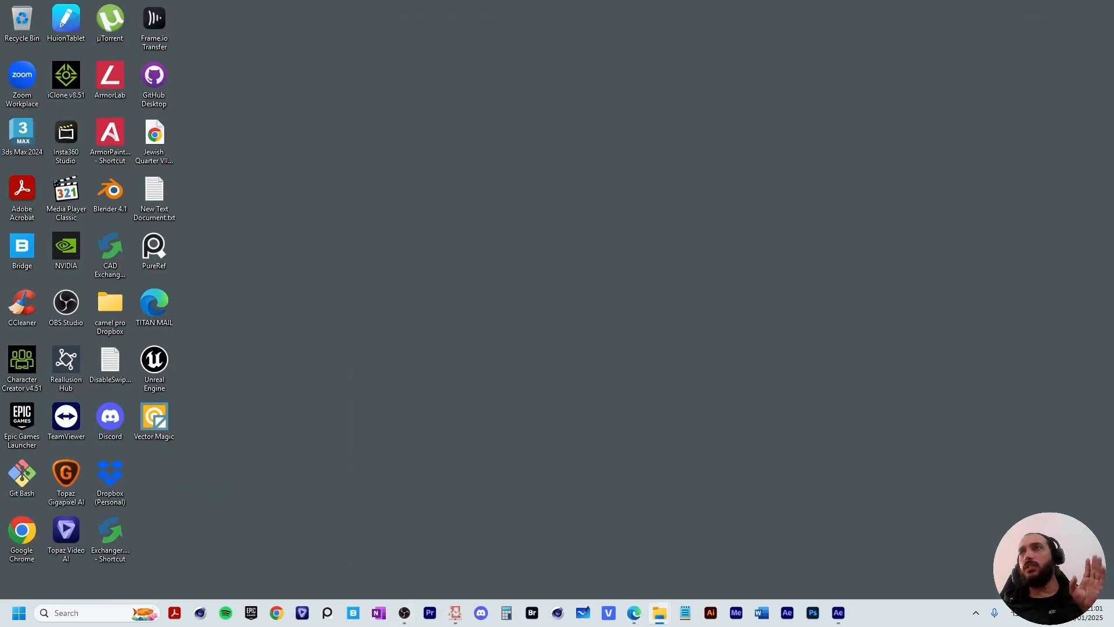
drag(447, 626, 447, 0)
key(ctrl+Tab)
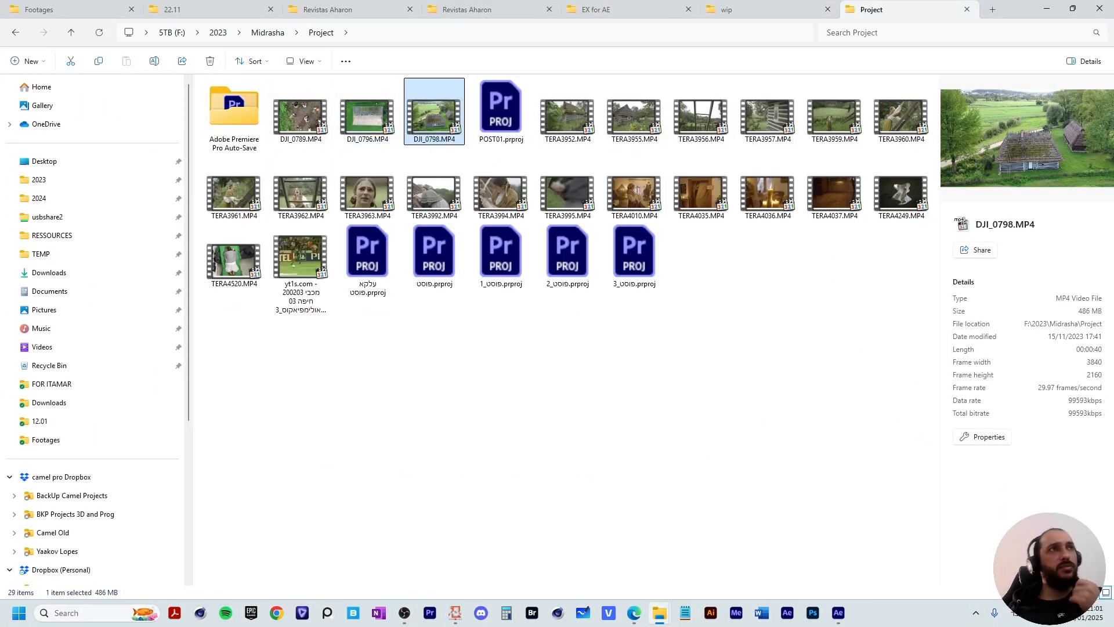
key(Return)
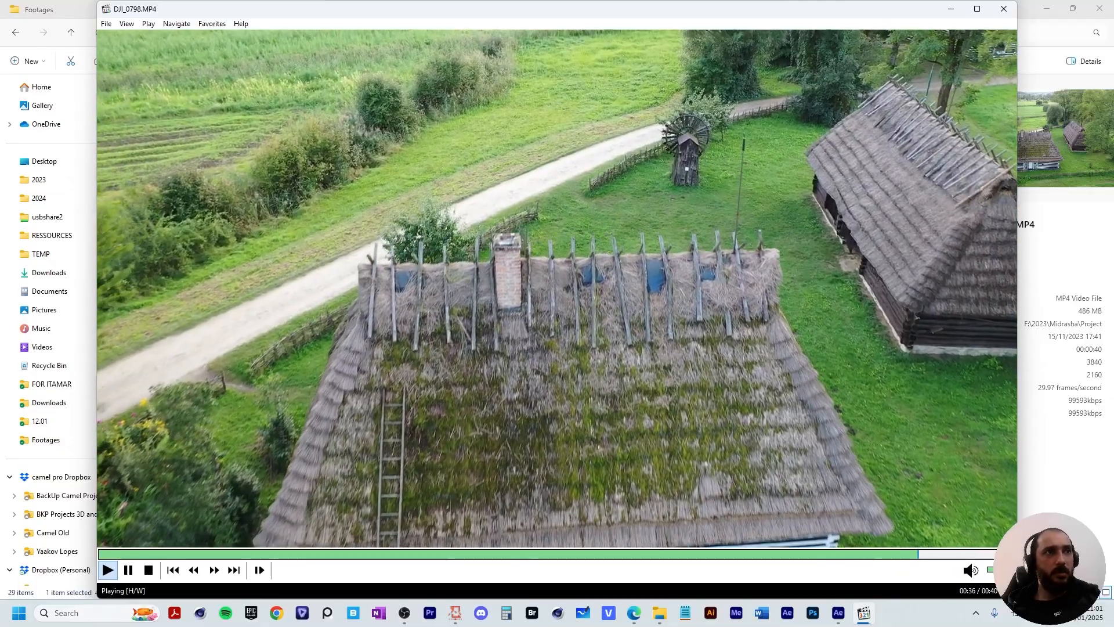
- Pause the DJI_0798.MP4 drone footage and scrub through the approach over the thatched house to 00:38
key(space)
drag(925, 554, 595, 554)
key(Right)
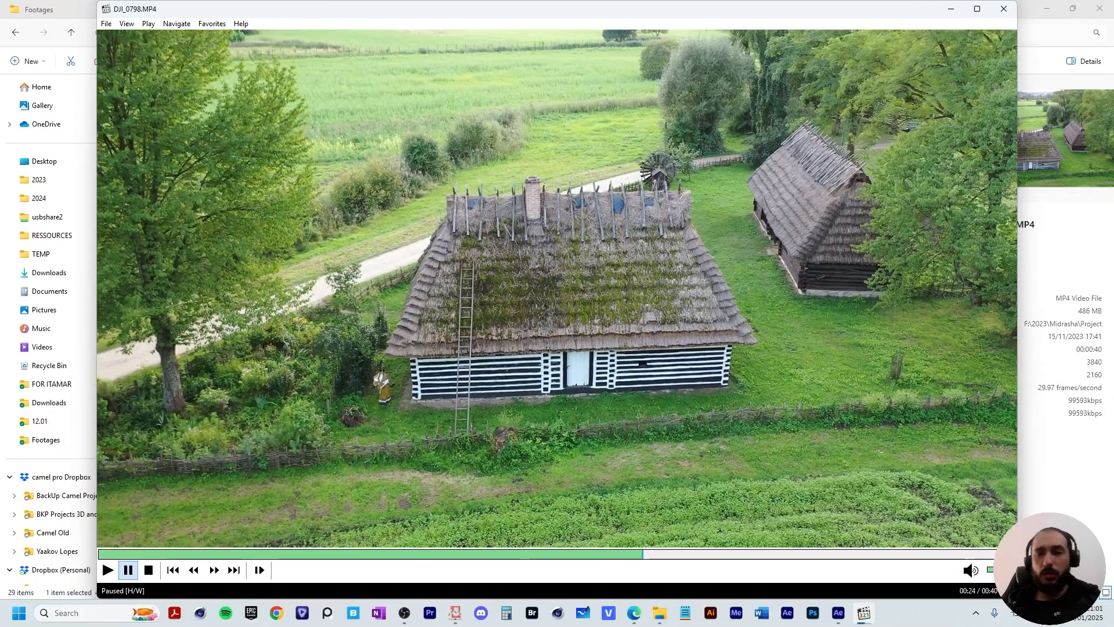
key(Right)
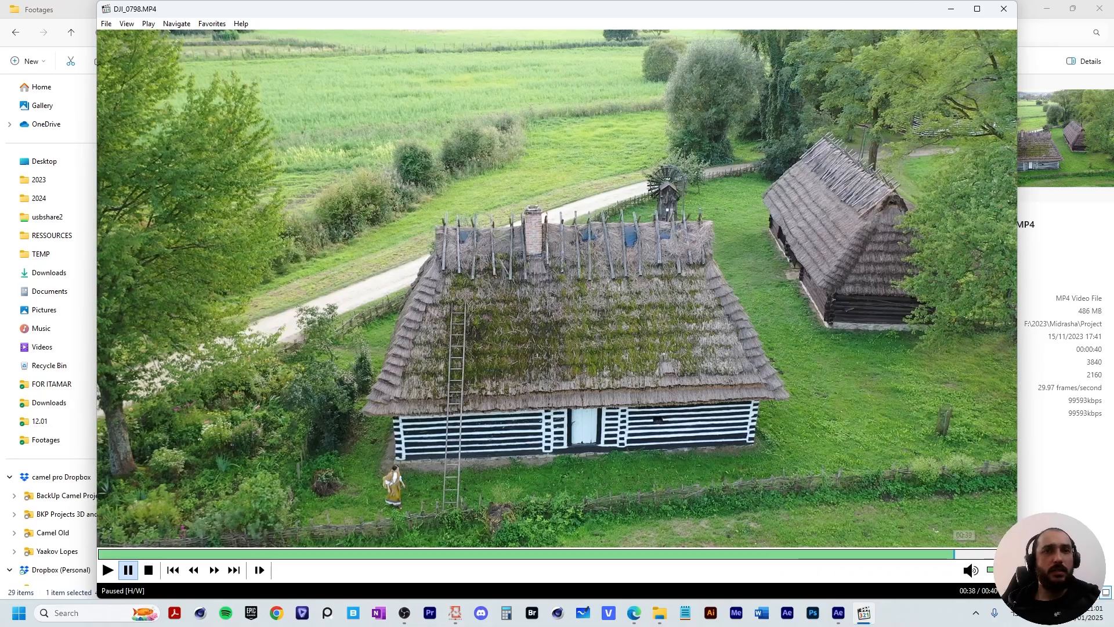
mouse_move(954, 554)
mouse_down()
mouse_move(820, 554)
mouse_move(973, 554)
mouse_up()
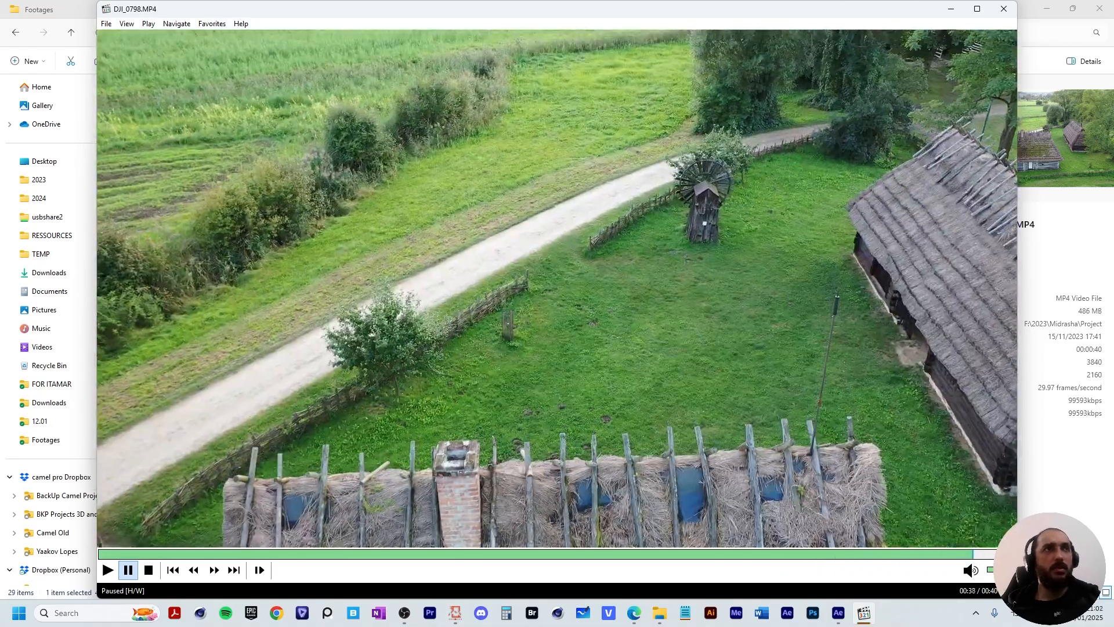
- Go to the Midrasha wip folder and play LAST SHOT.mov to review the finished house destruction effect
drag(917, 10, 1021, 625)
click(760, 10)
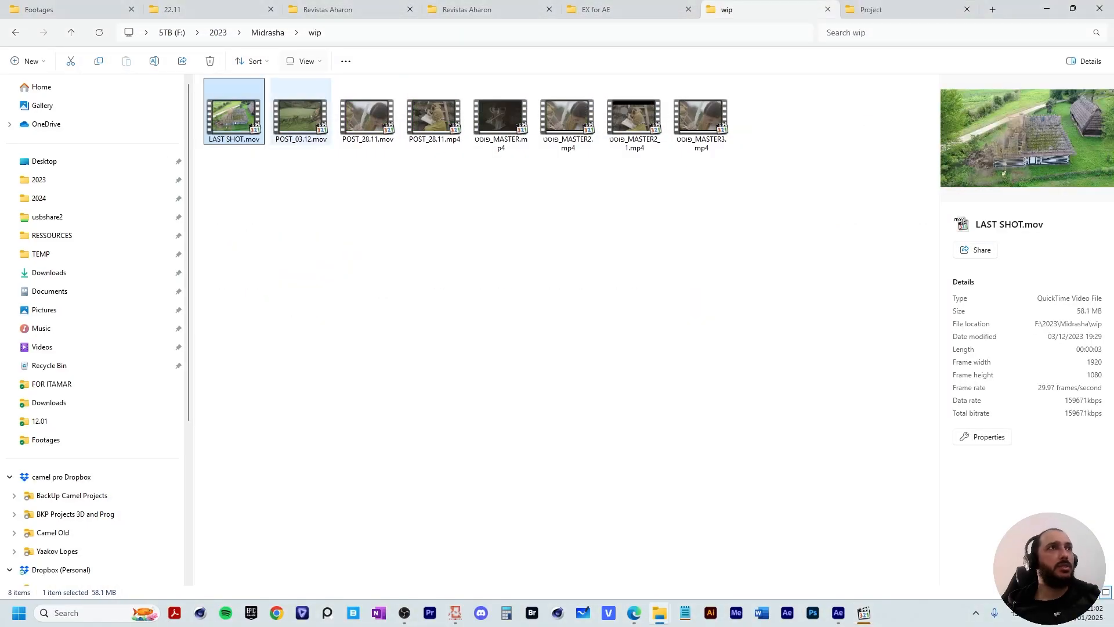
key(alt+Tab)
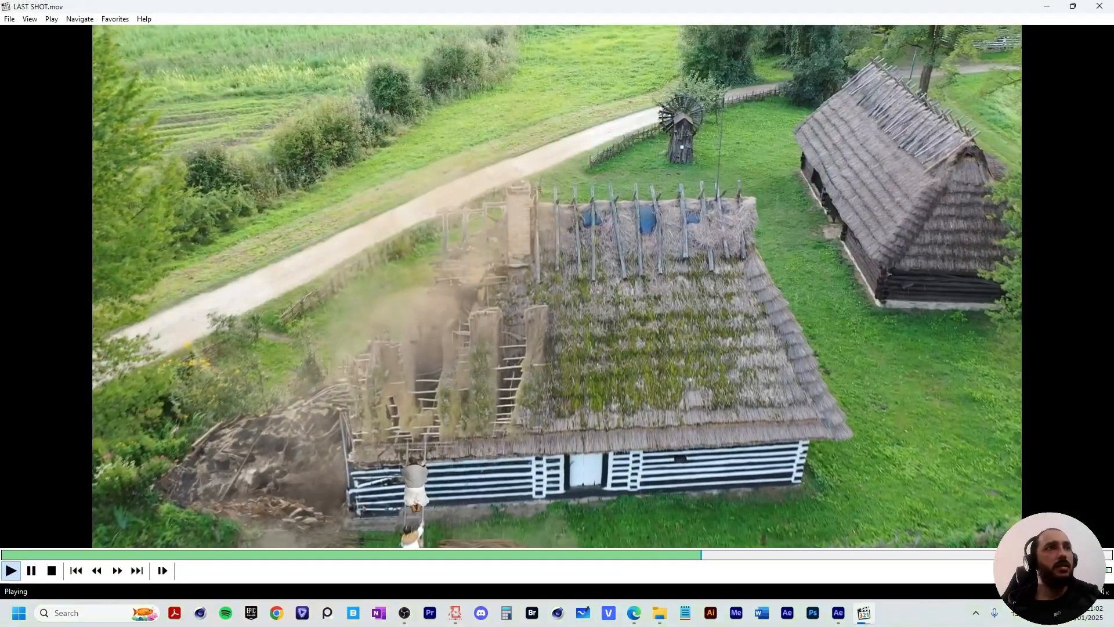
key(space)
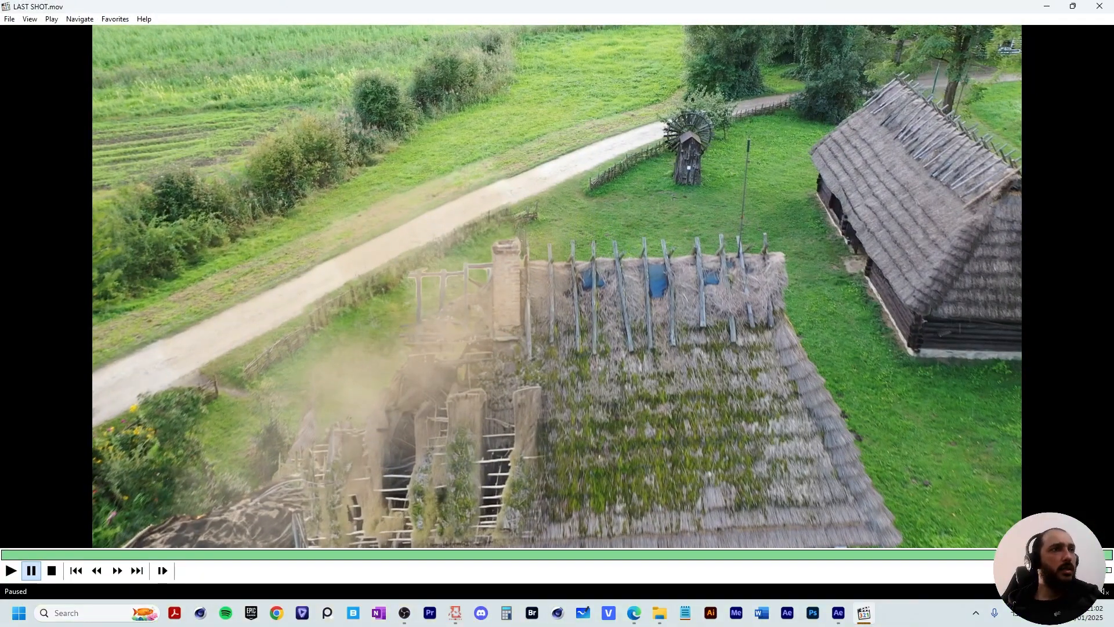
key(space)
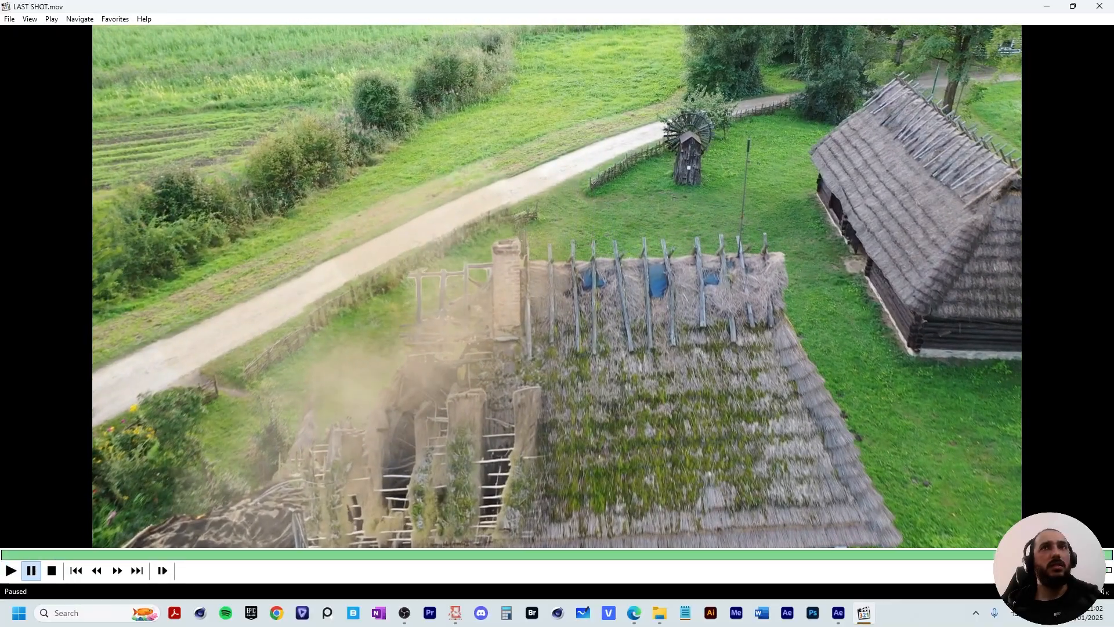
- Close LAST SHOT.mov, briefly play POST_03.12.mov from the wip folder and close it with LAST SHOT.mov selected again
click(1099, 6)
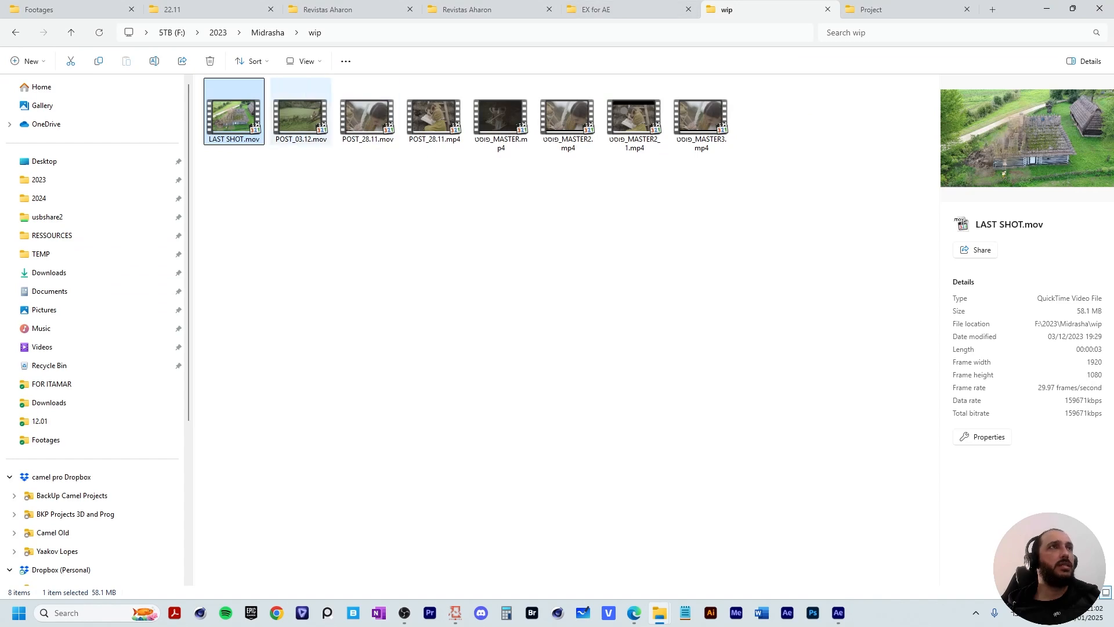
double_click(300, 113)
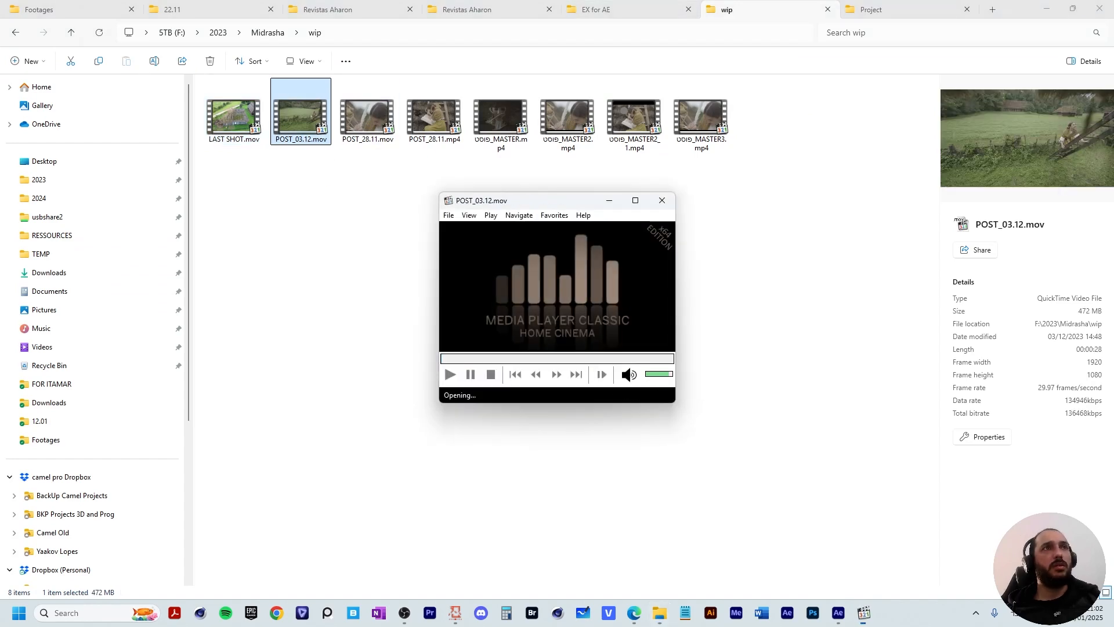
key(space)
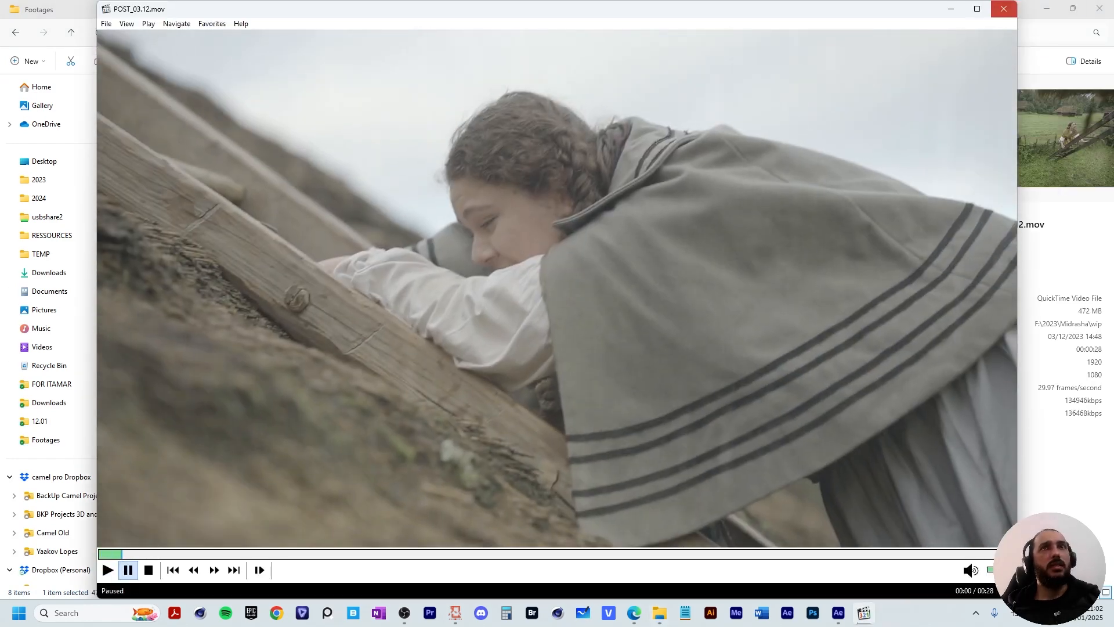
click(1003, 9)
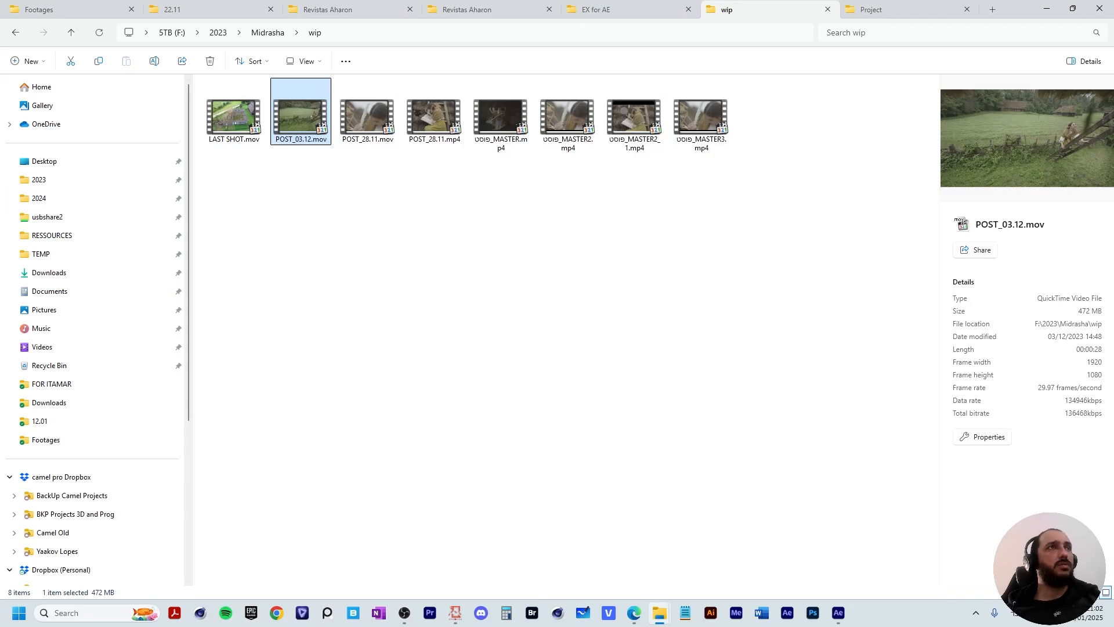
click(234, 116)
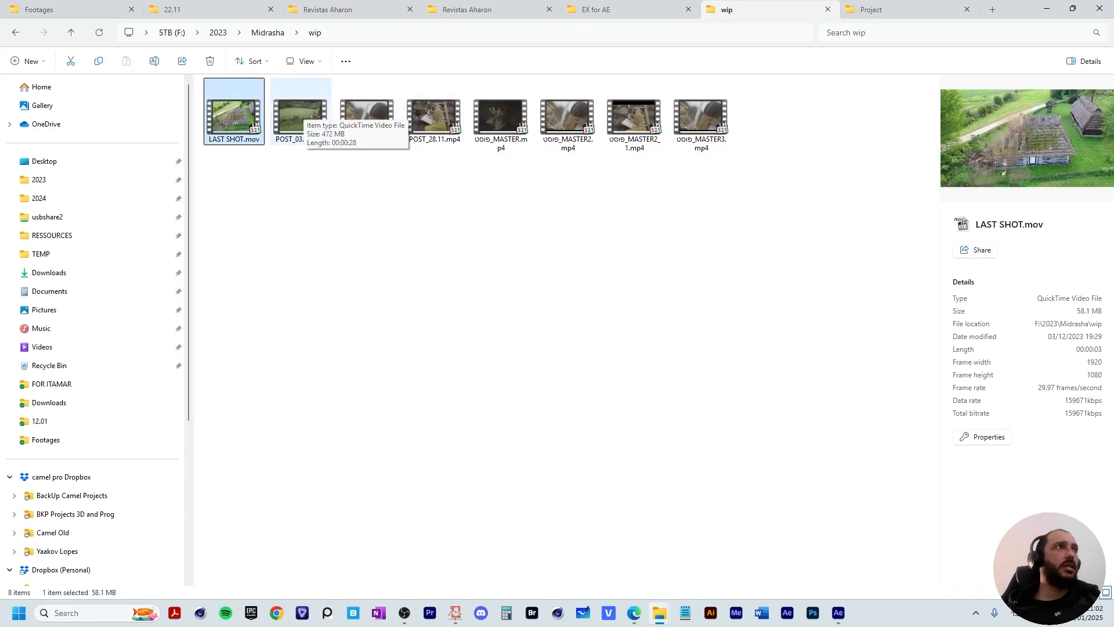
click(197, 9)
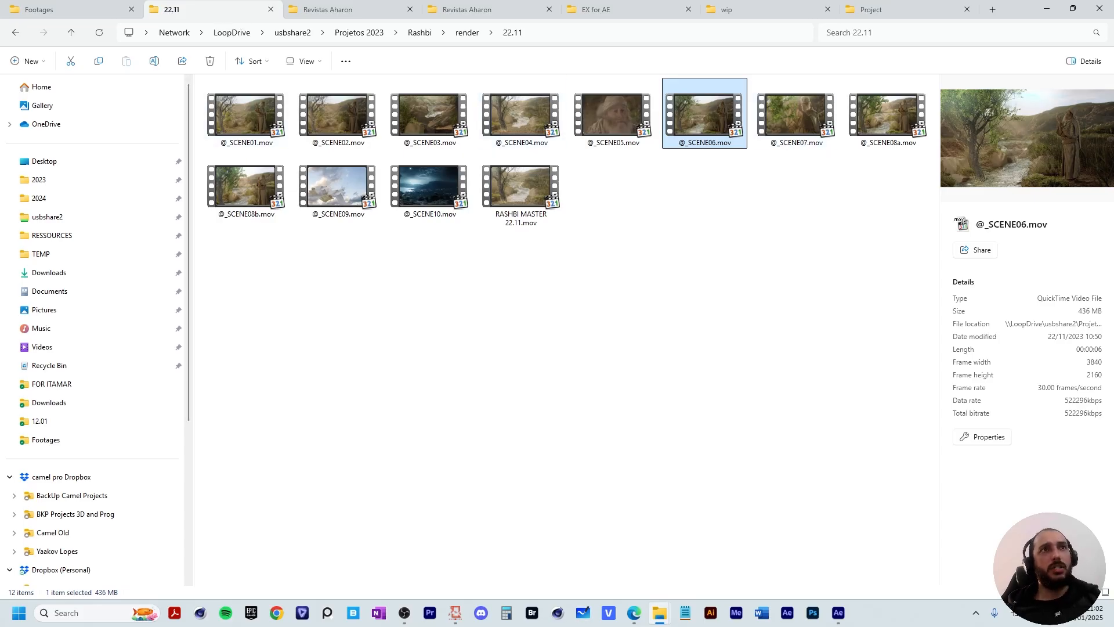
double_click(705, 116)
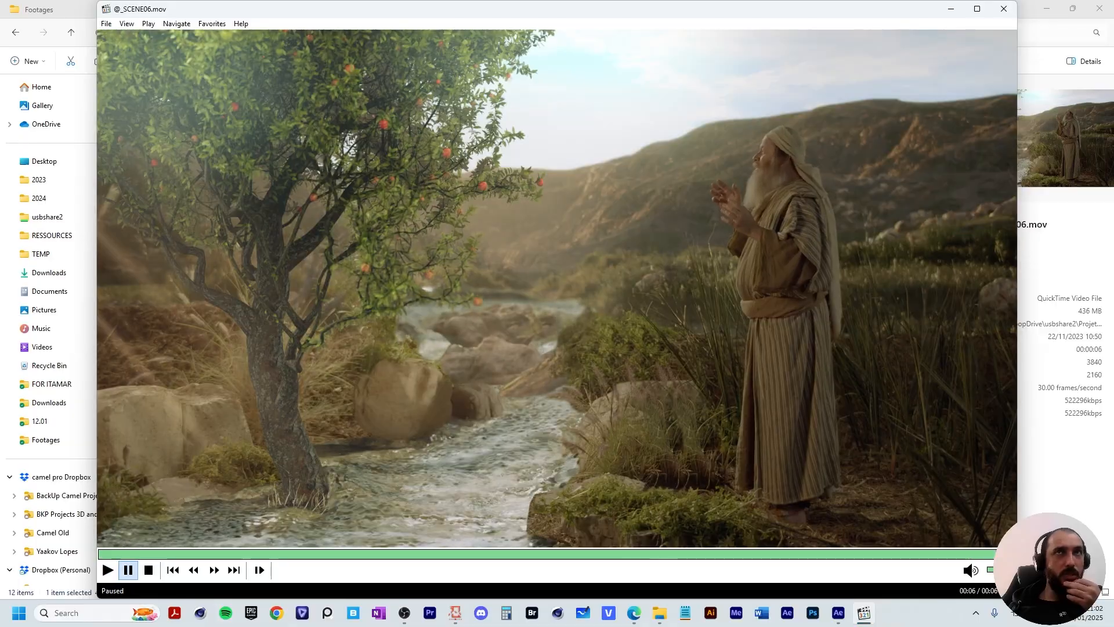
click(1003, 9)
- Go to the EX for AE folder, play SideToSide1.mov and scrub through its green-screen panels before closing it
click(348, 10)
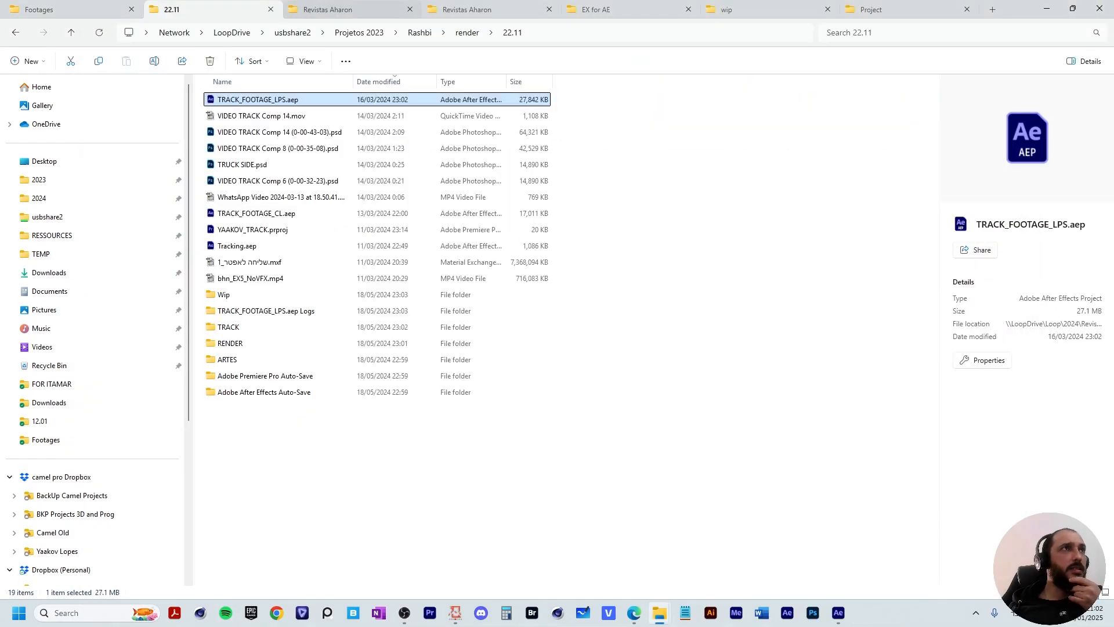
click(488, 10)
key(ctrl+Tab)
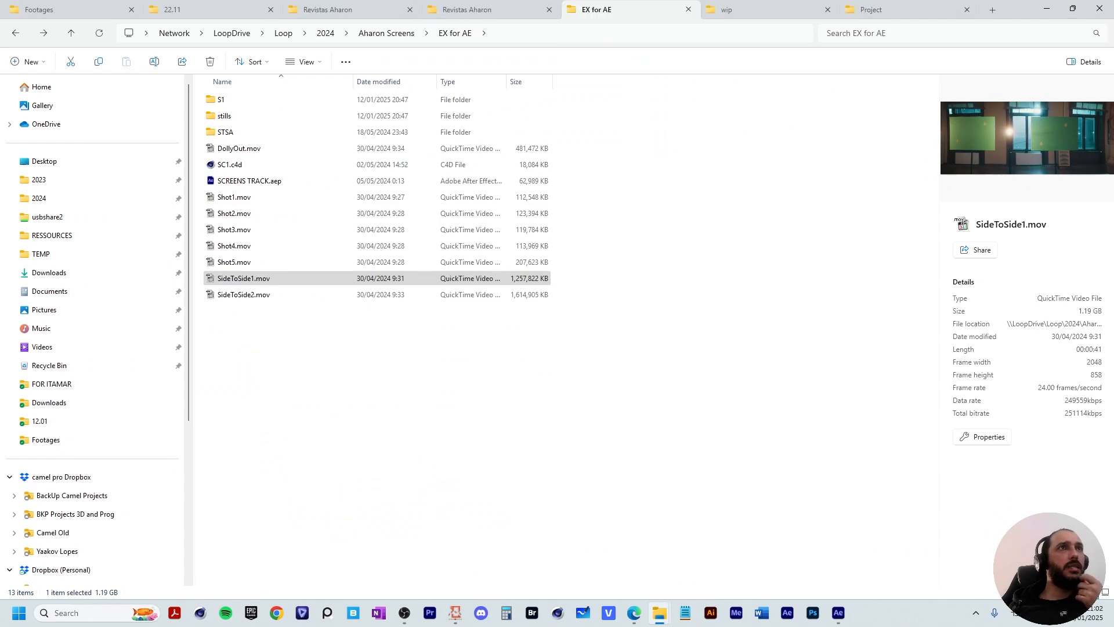
key(Return)
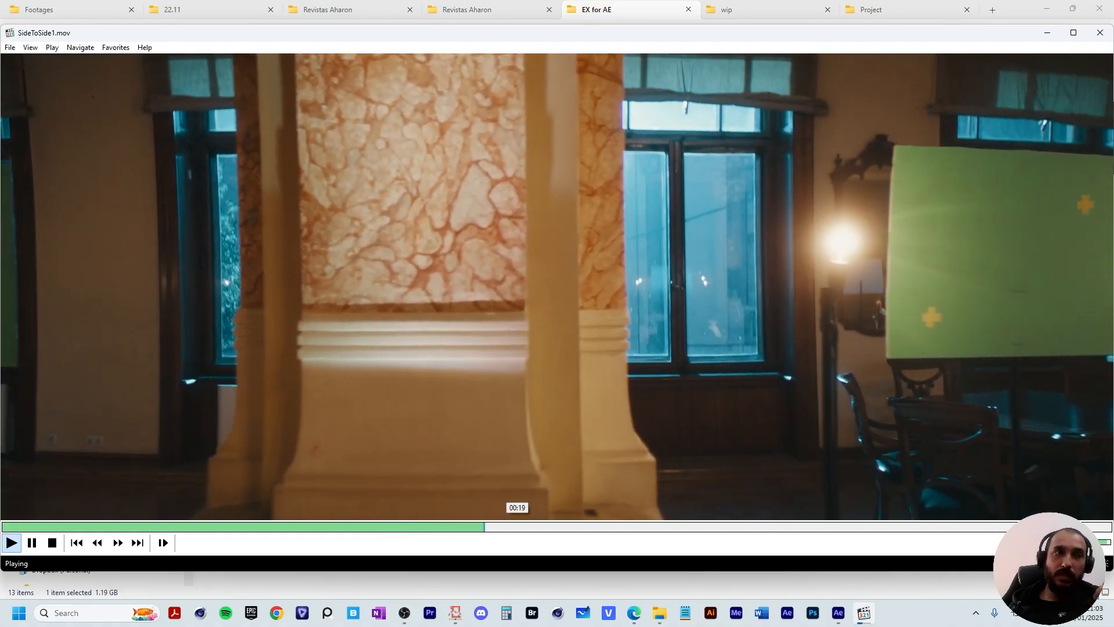
drag(516, 527, 589, 526)
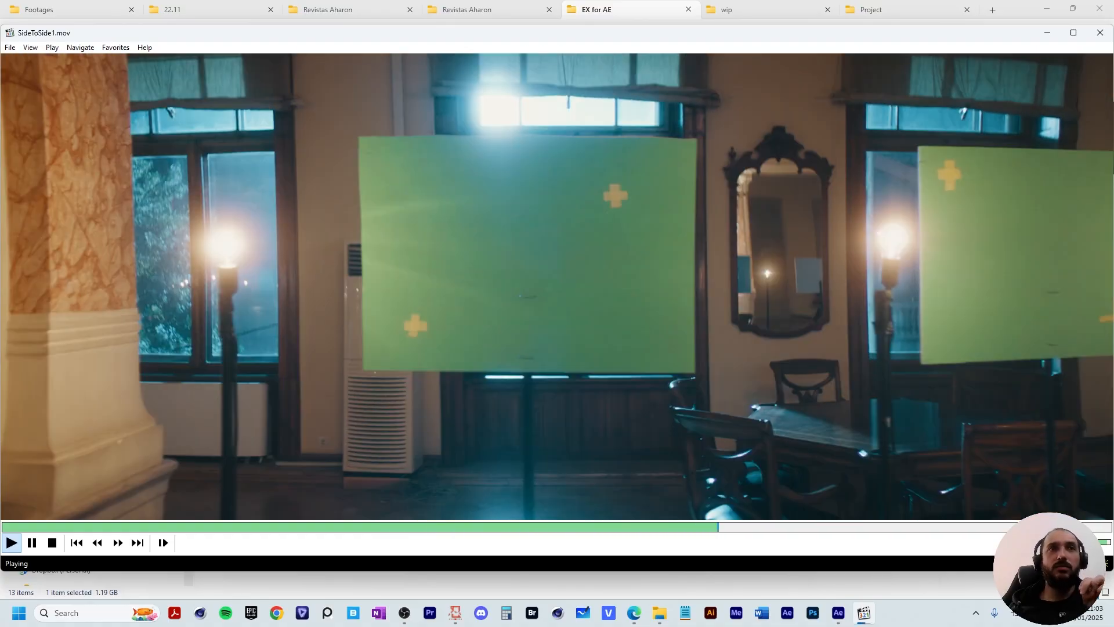
drag(1101, 527, 636, 527)
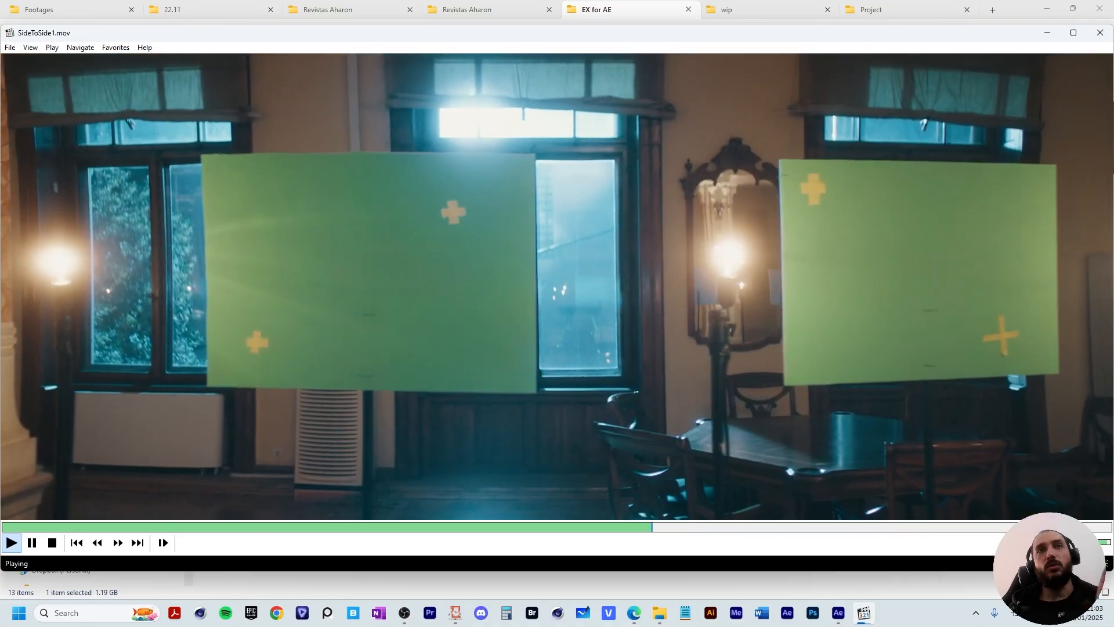
key(alt+F4)
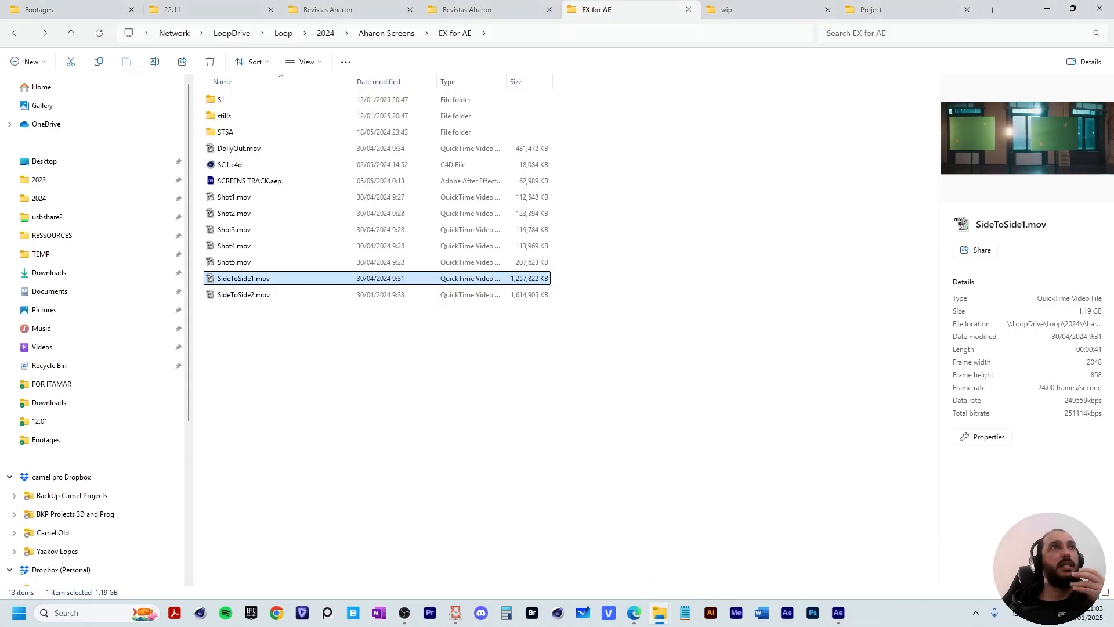
- Go to the Footages folder of the Tracking lesson, highlight all nine practice clips and clear the selection
click(64, 10)
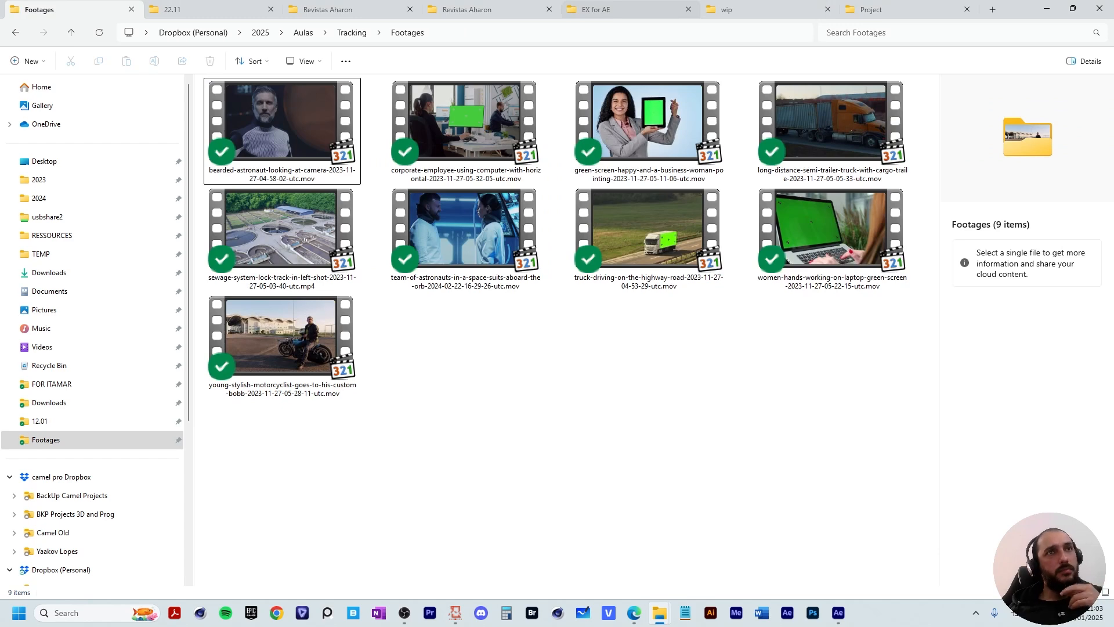
drag(833, 385, 199, 75)
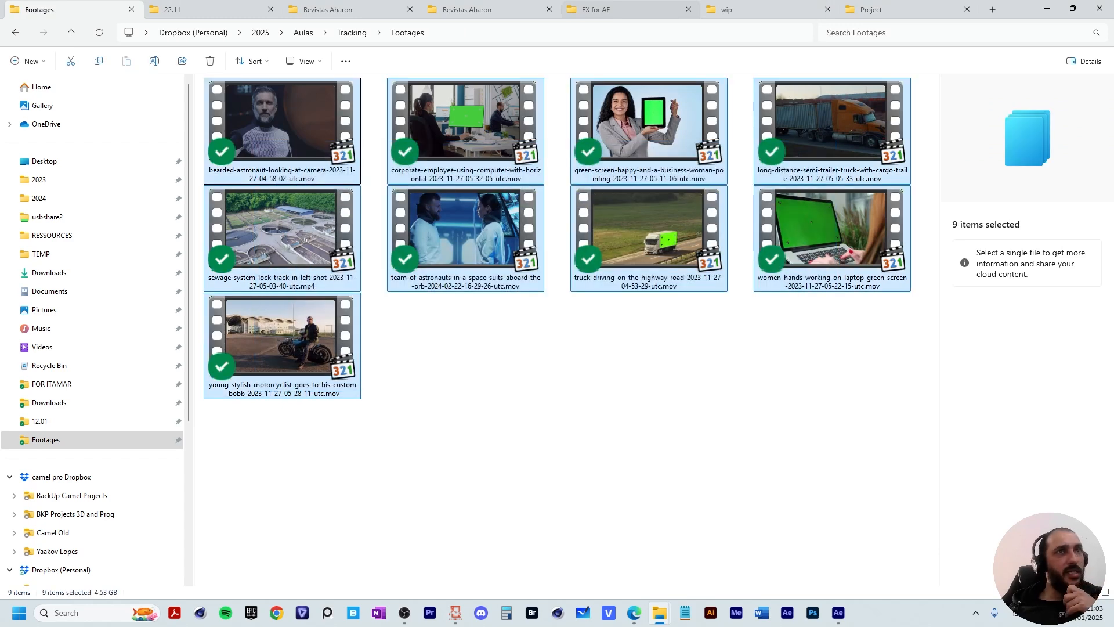
drag(845, 394, 200, 76)
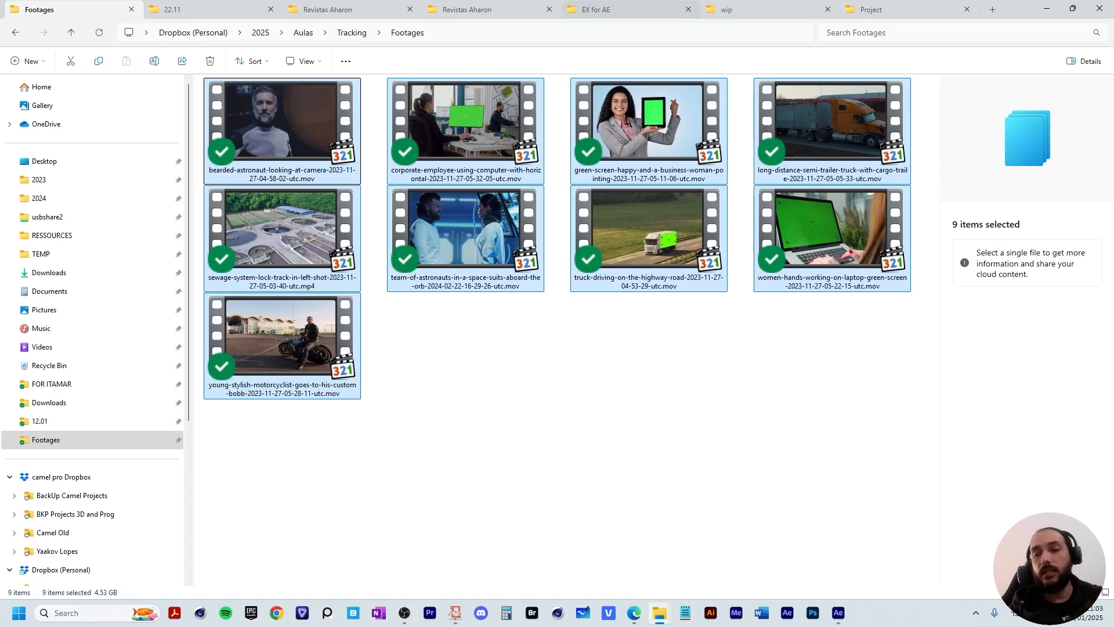
click(580, 406)
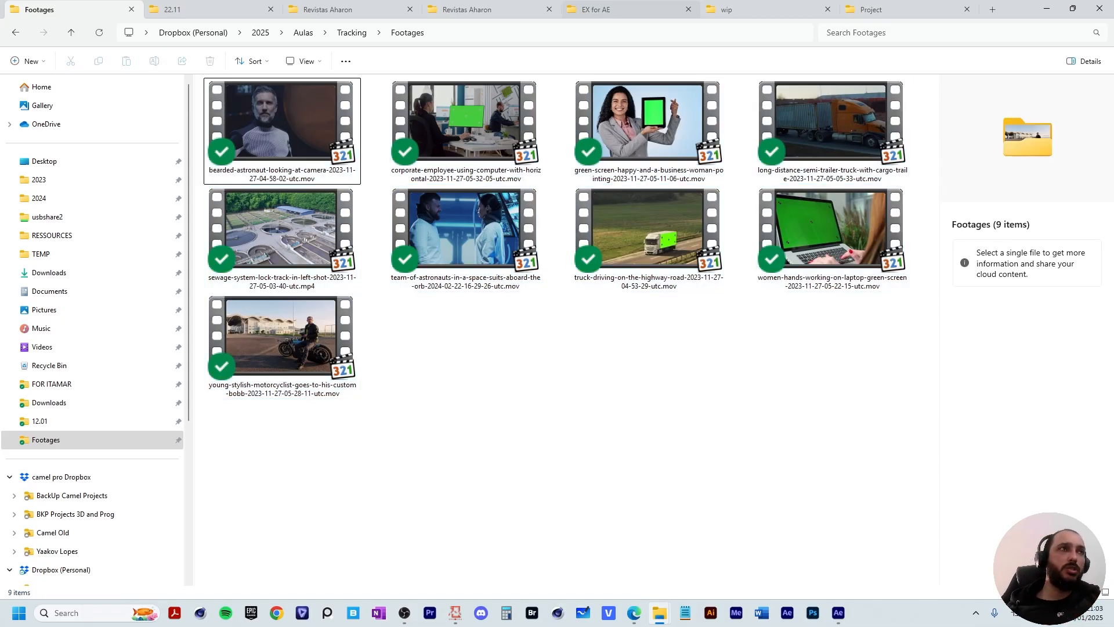
- Play the truck-driving-on-the-highway-road clip, replay it to examine the green trailer's tracking markers, and close it
click(648, 238)
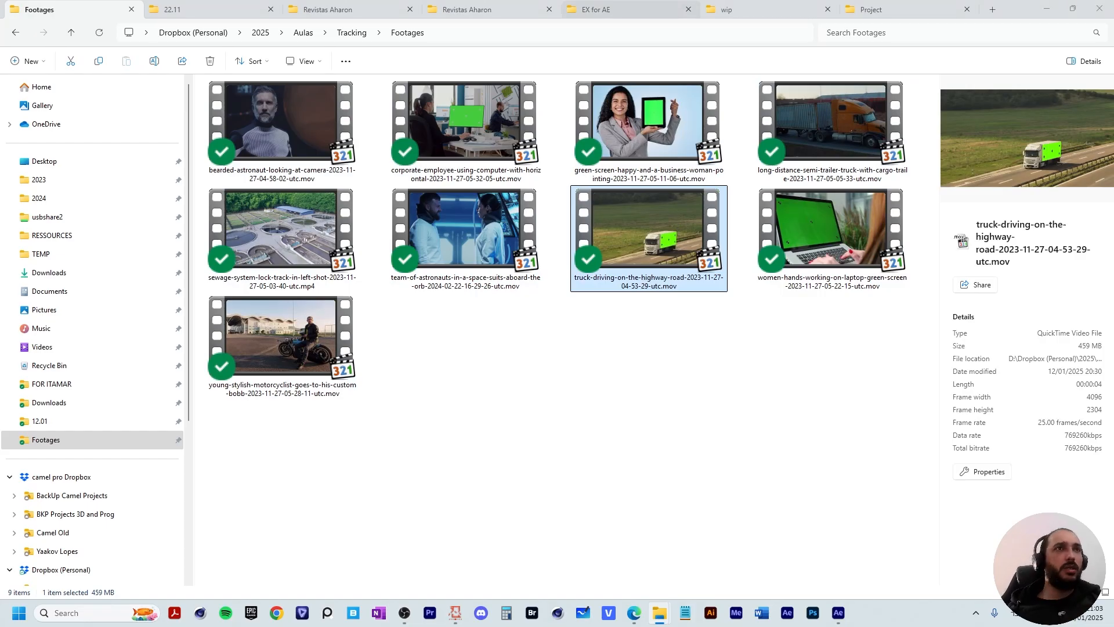
double_click(648, 238)
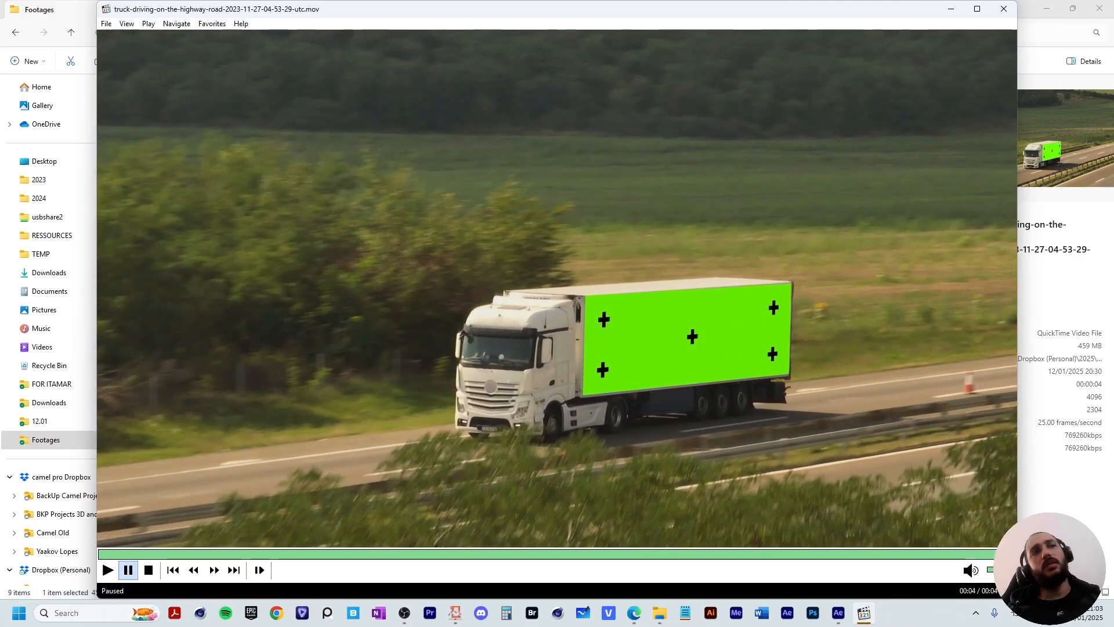
key(space)
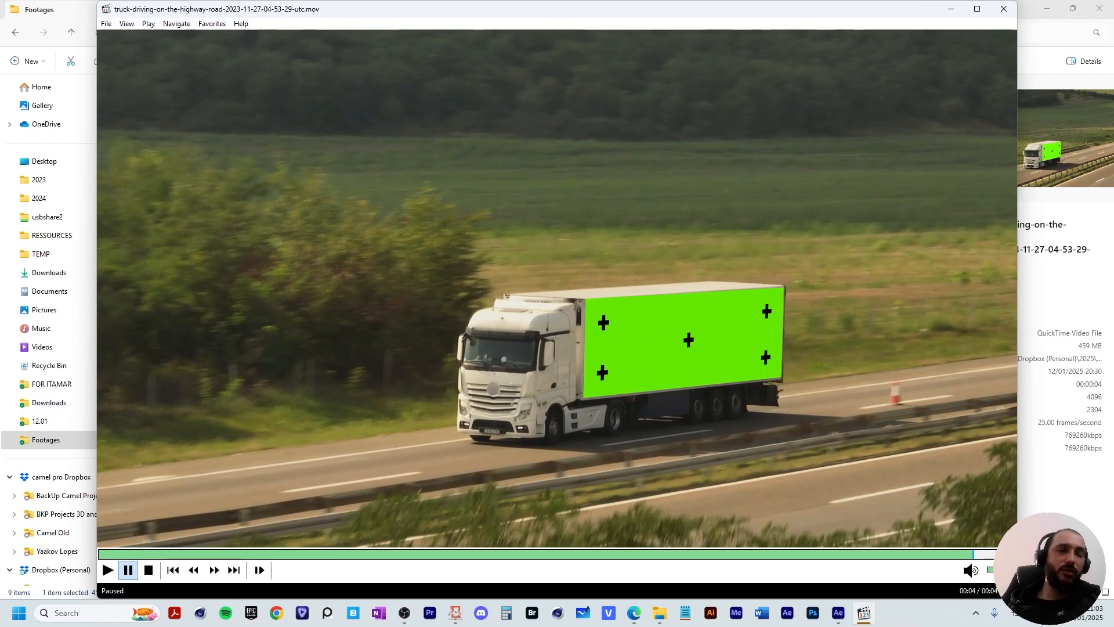
key(space)
key(space)
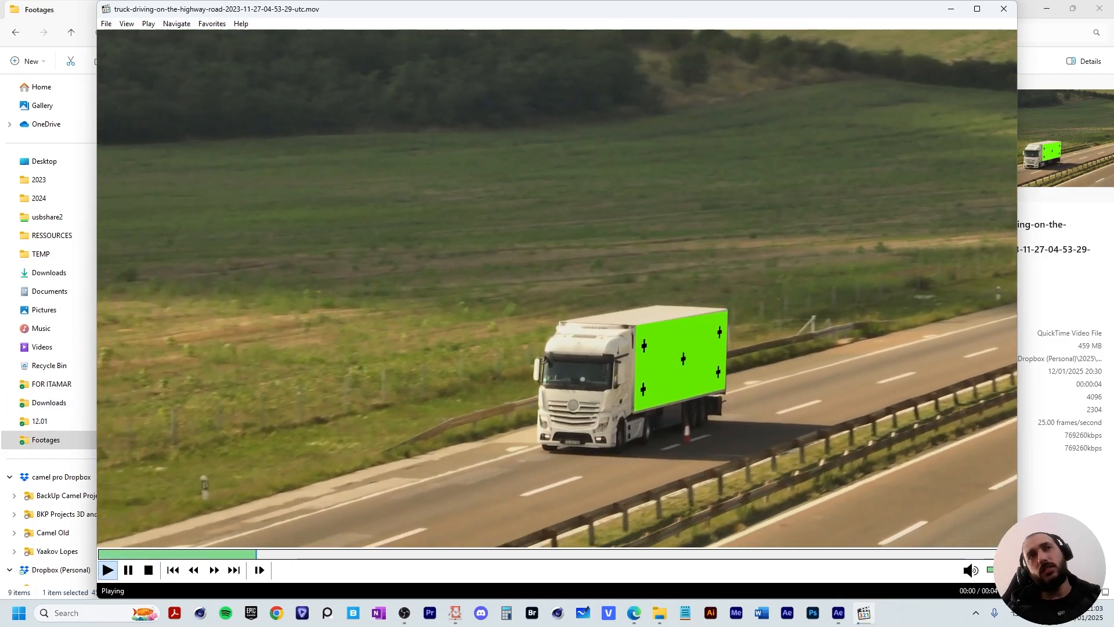
key(alt+F4)
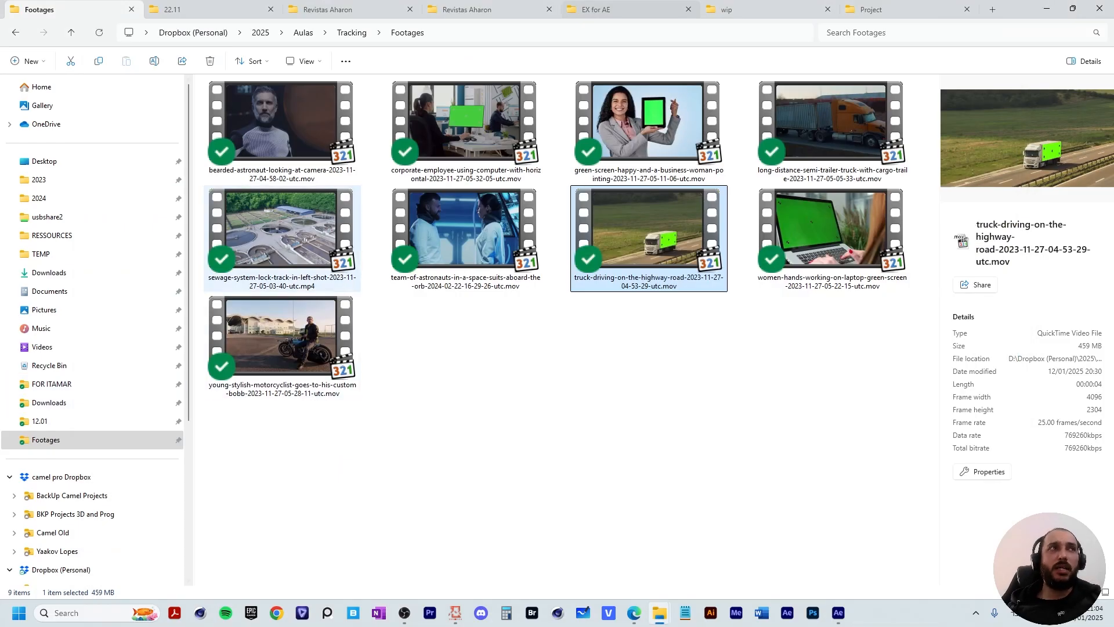
- Play the long-distance-semi-trailer-truck clip, pausing as the container passes the camera, and close it
double_click(832, 129)
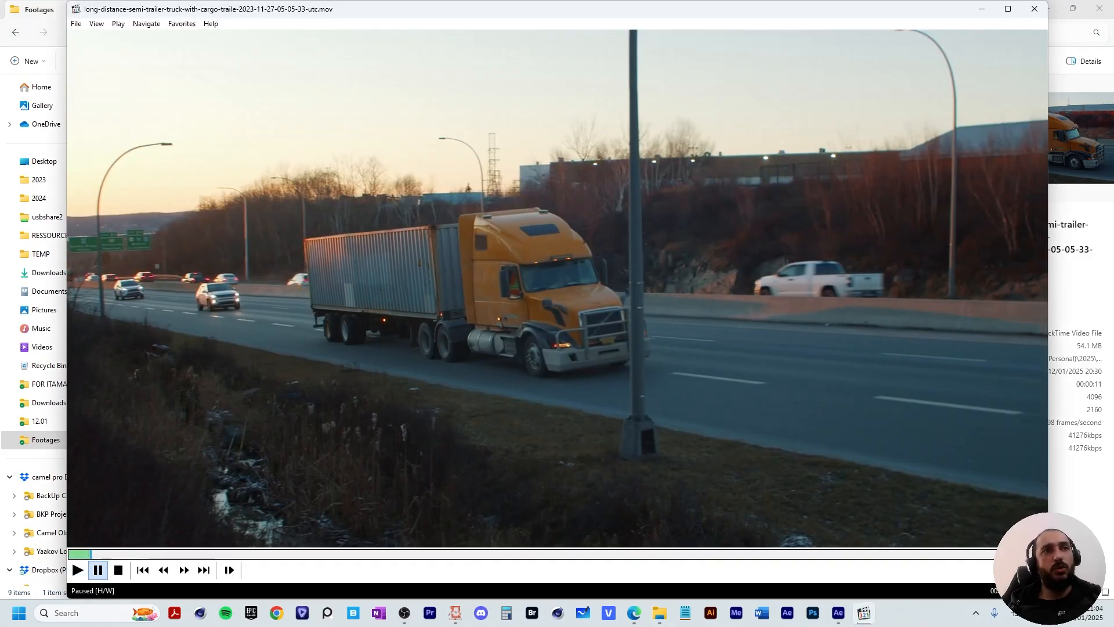
key(space)
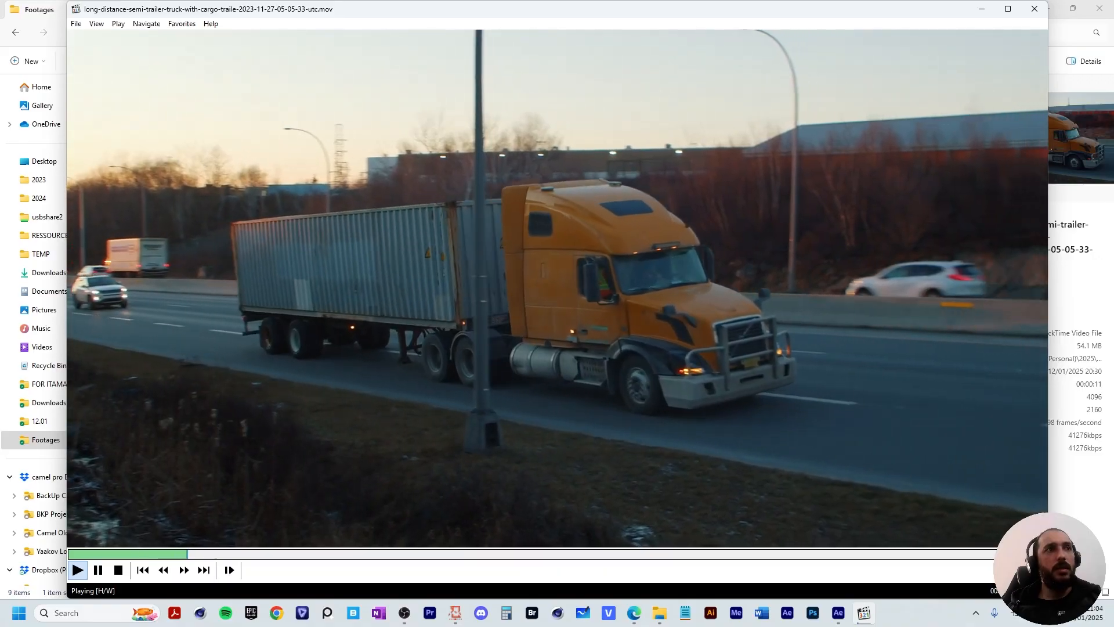
key(space)
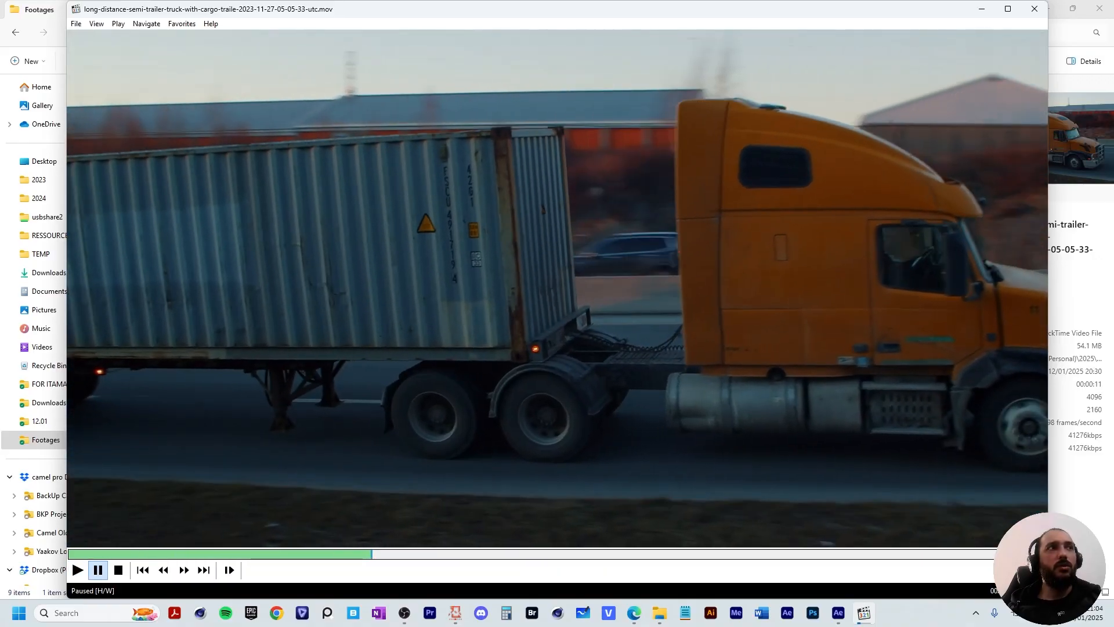
key(space)
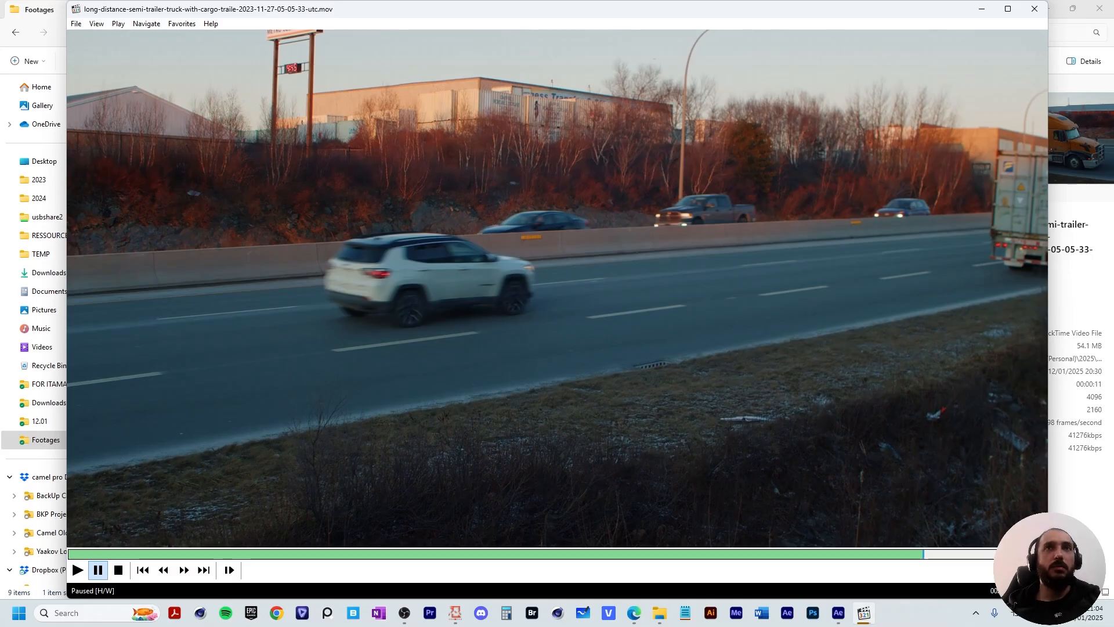
click(1035, 8)
click(644, 394)
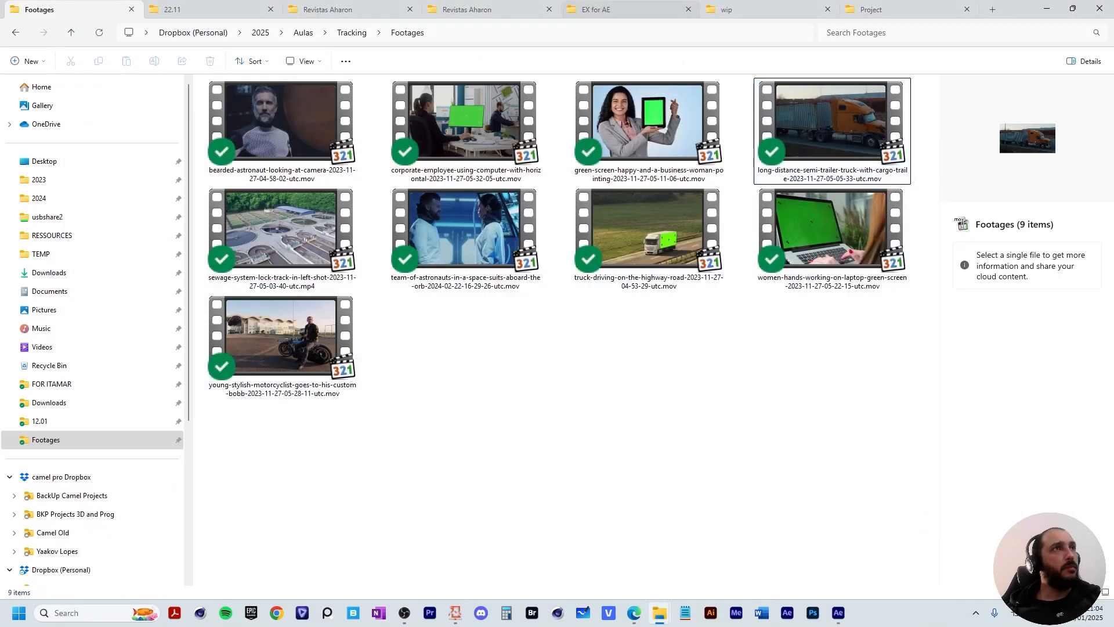
- Play the corporate-employee-using-computer clip, replay its start to examine the green monitor's markers, and close it
click(465, 128)
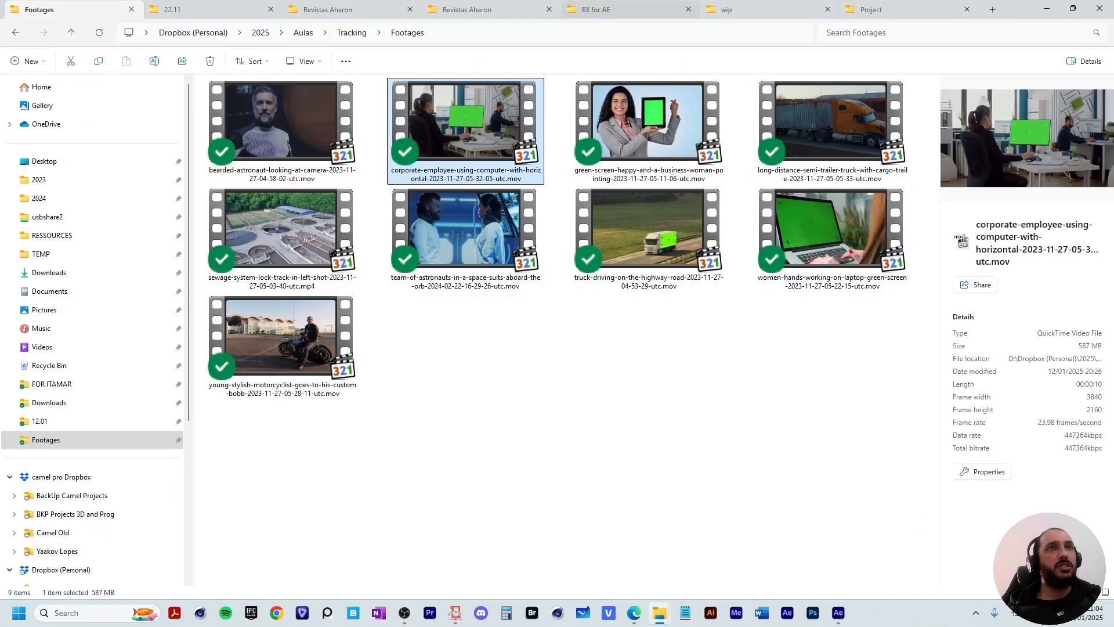
key(Return)
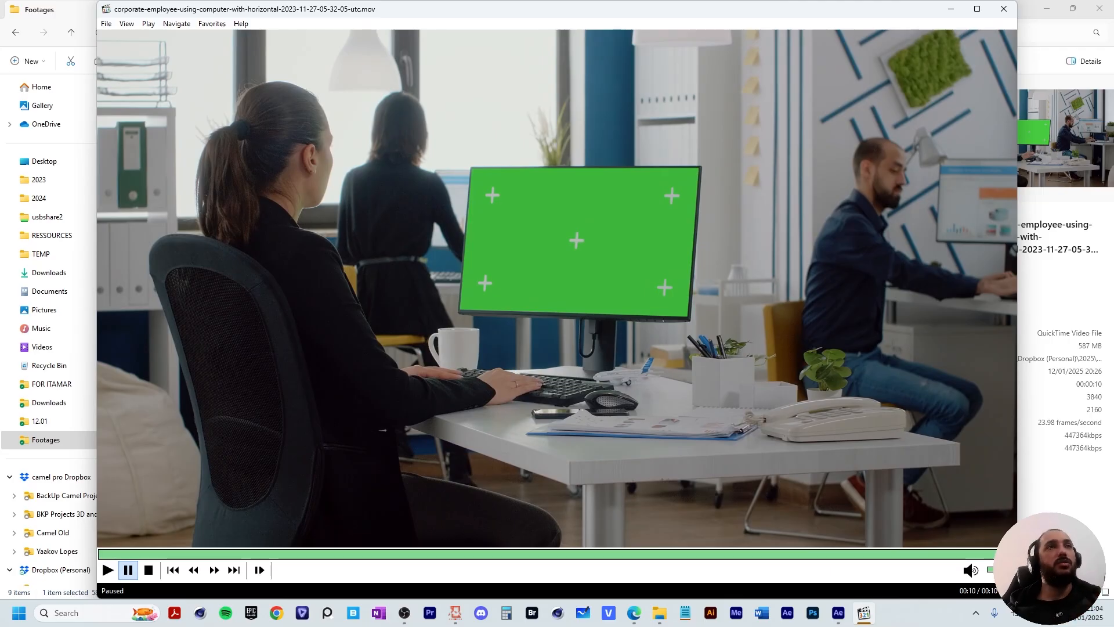
key(space)
key(space)
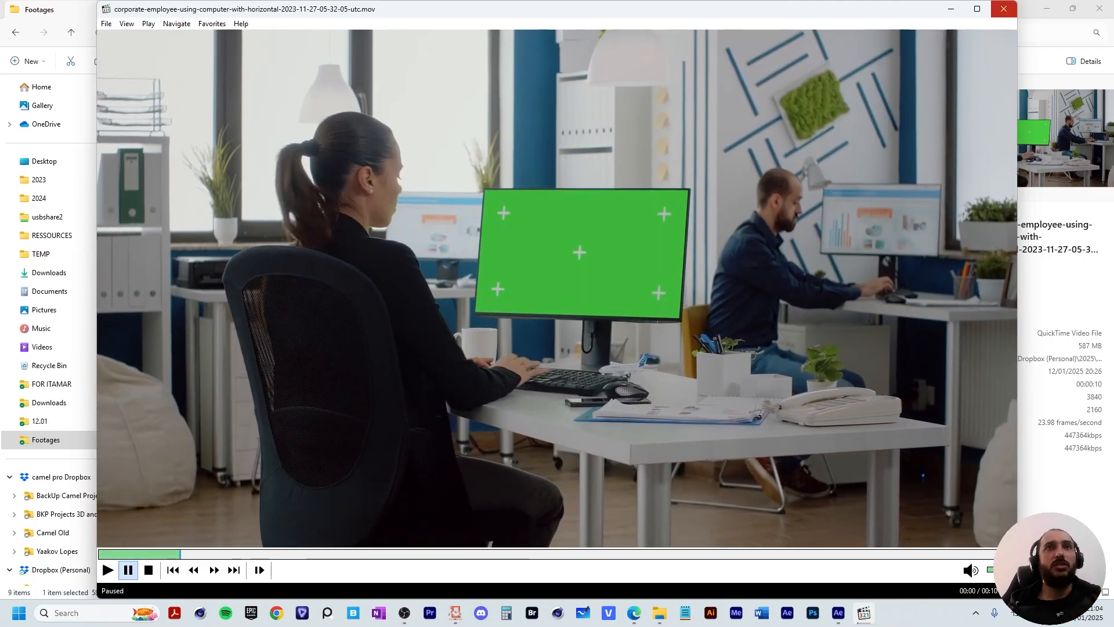
click(1003, 8)
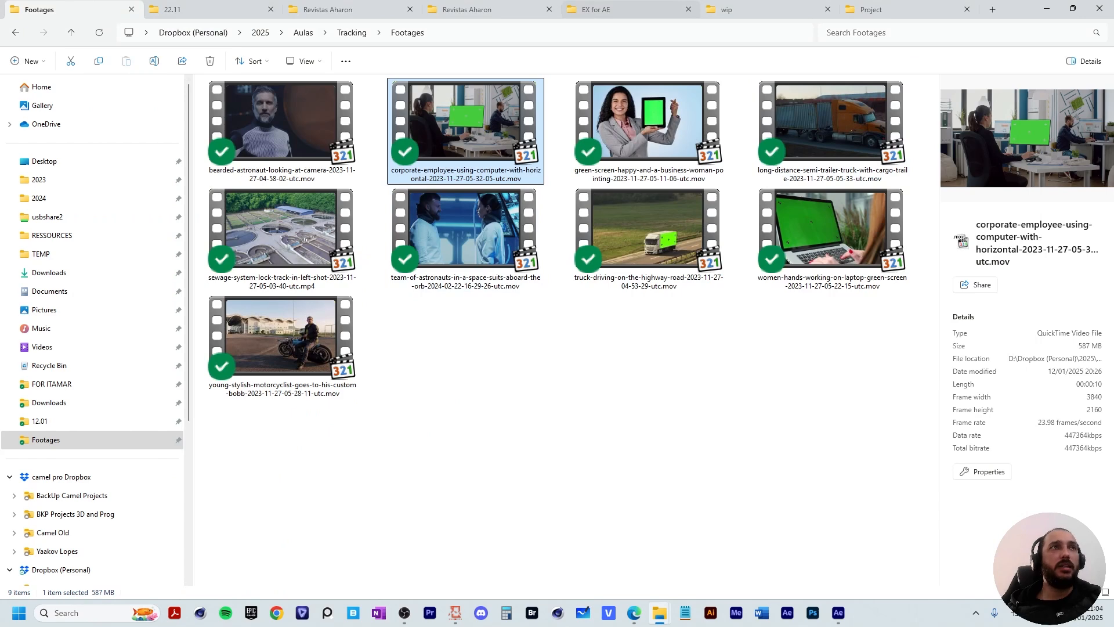
- Play the green-screen business woman clip to examine the marked tablet screen and close it
click(649, 127)
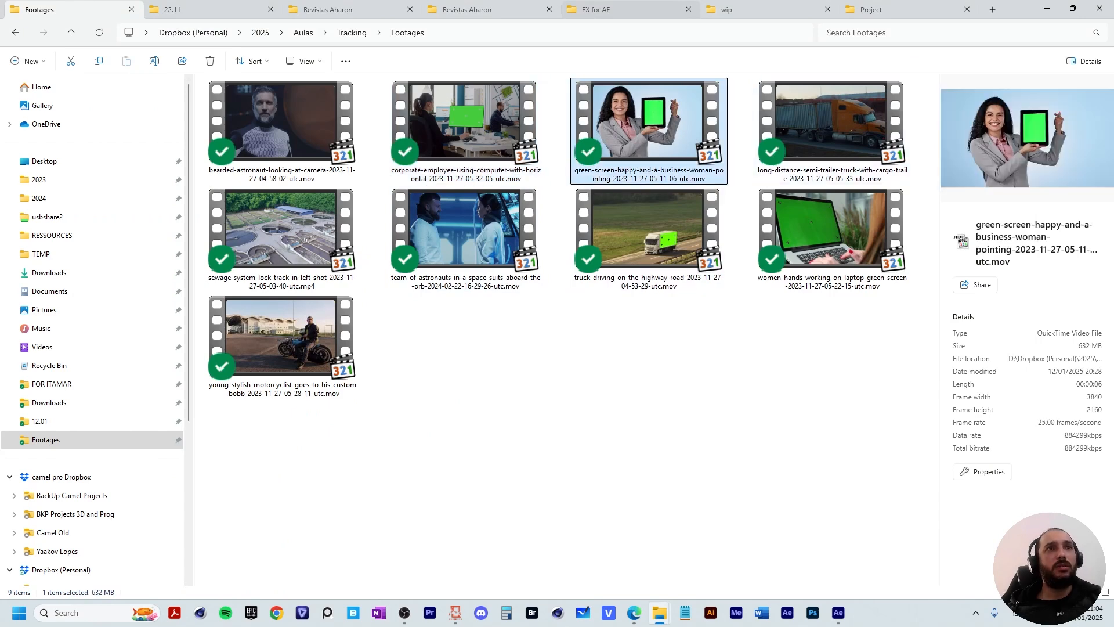
key(Return)
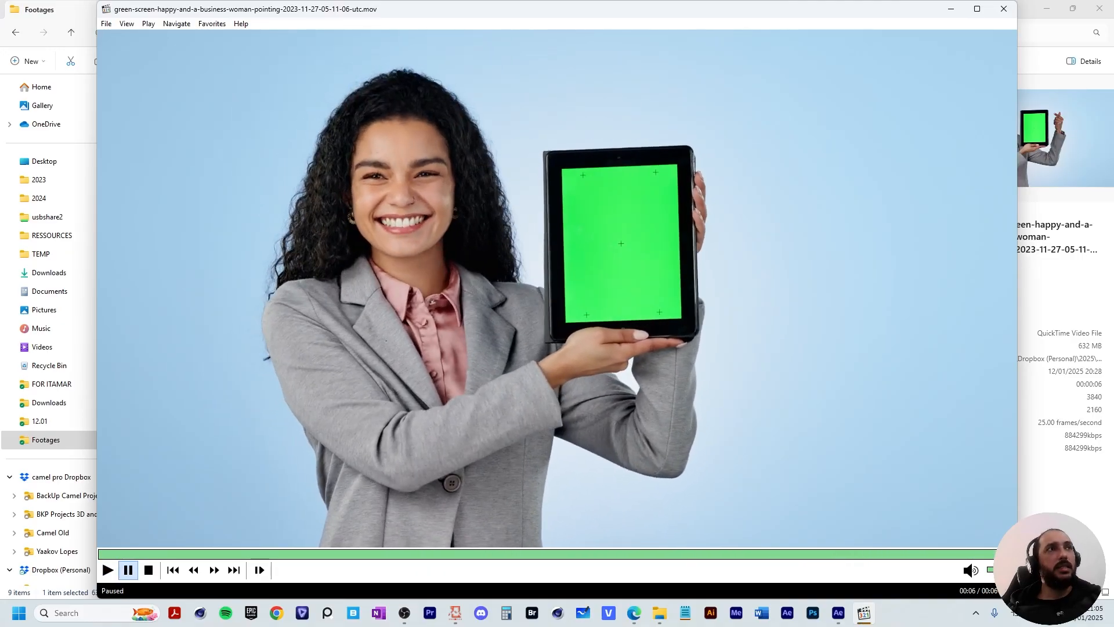
click(1003, 9)
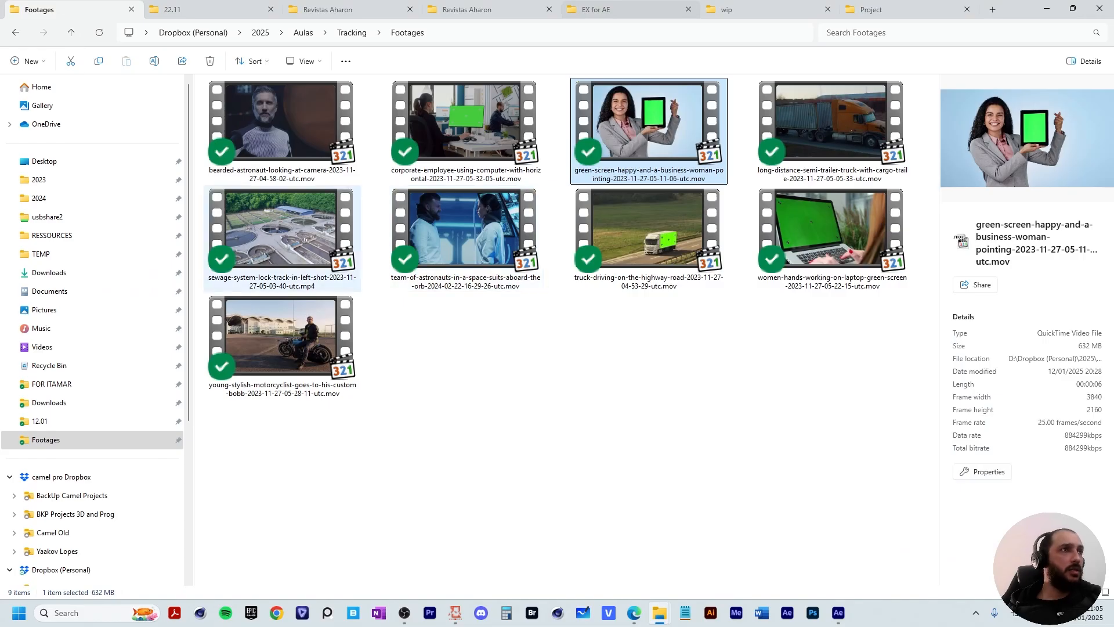
- Play the bearded-astronaut-looking-at-camera clip from the Footages folder and close it
click(282, 232)
click(282, 340)
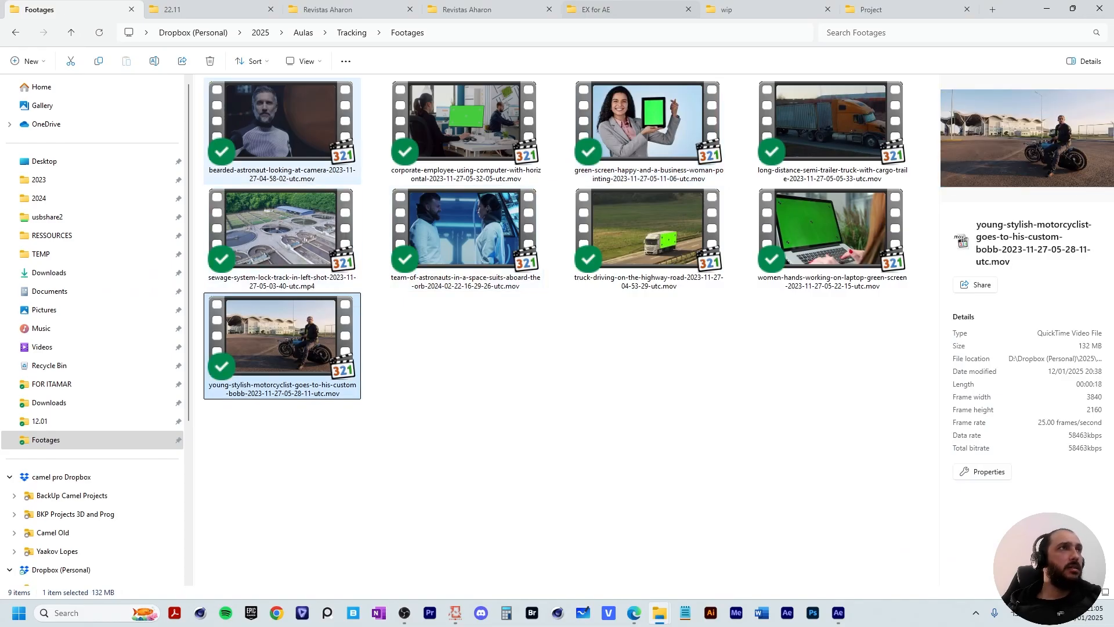
click(282, 127)
key(Return)
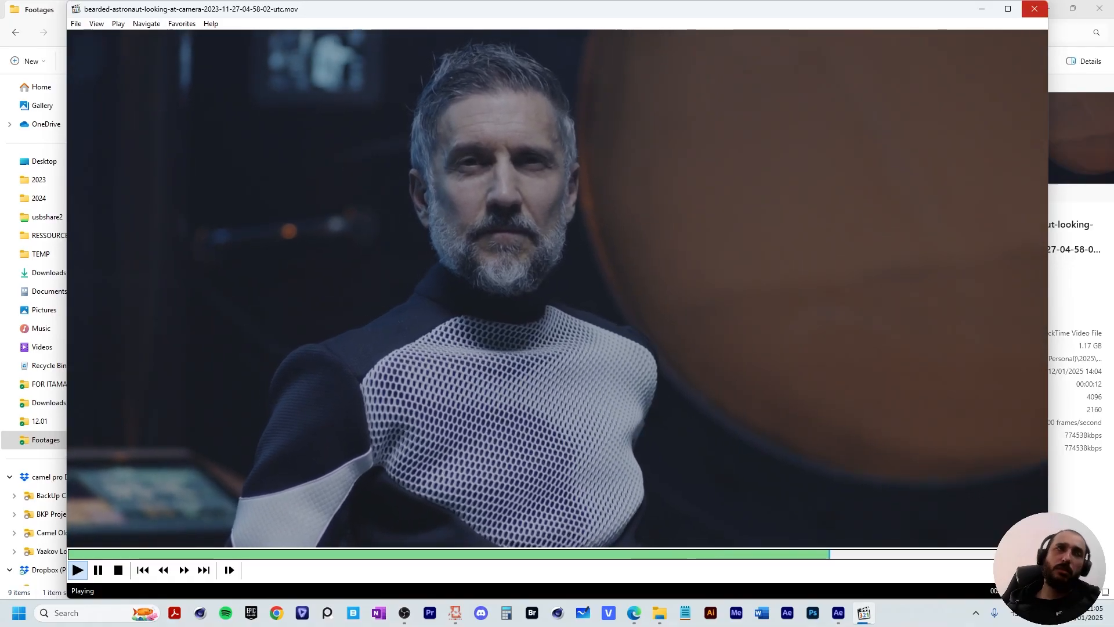
click(1035, 9)
- Play the team-of-astronauts-in-a-space-suits-aboard-the-orb clip and close it
click(280, 235)
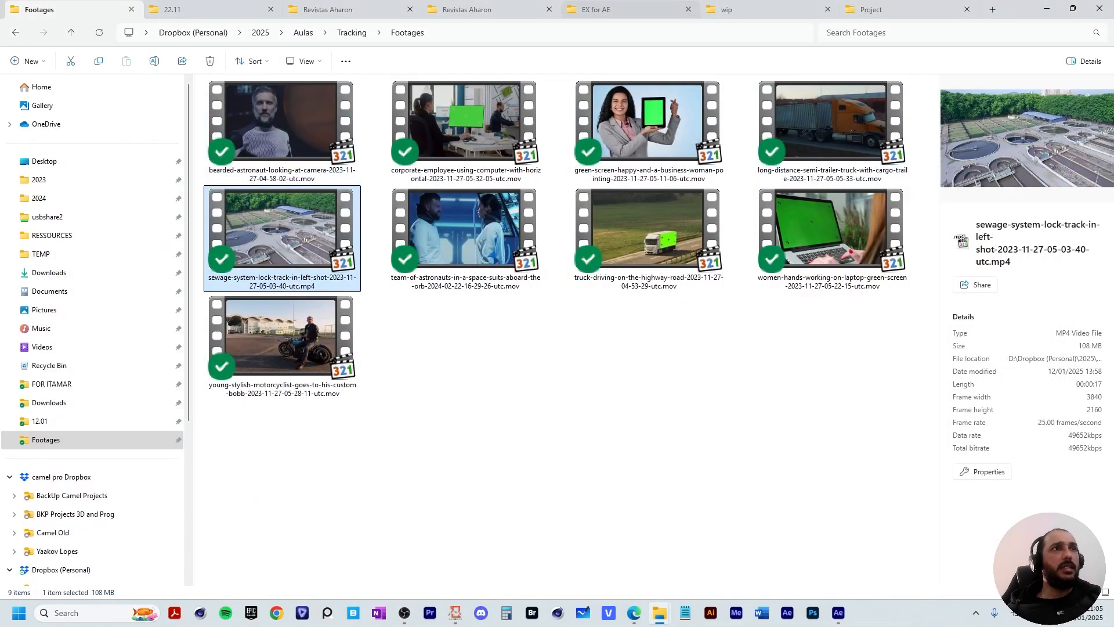
click(465, 235)
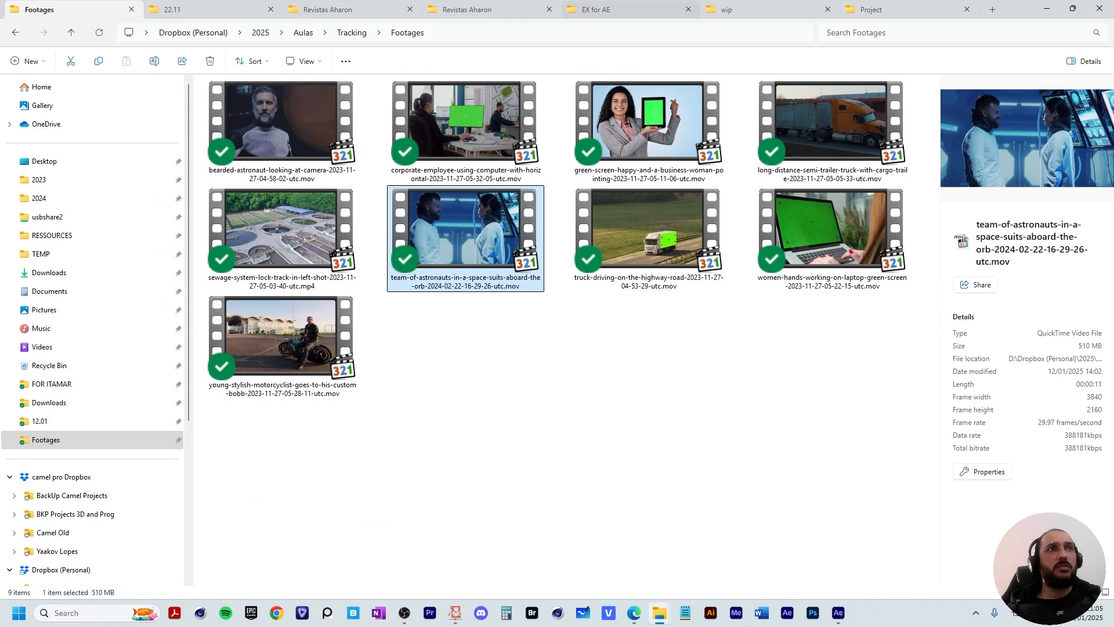
key(Return)
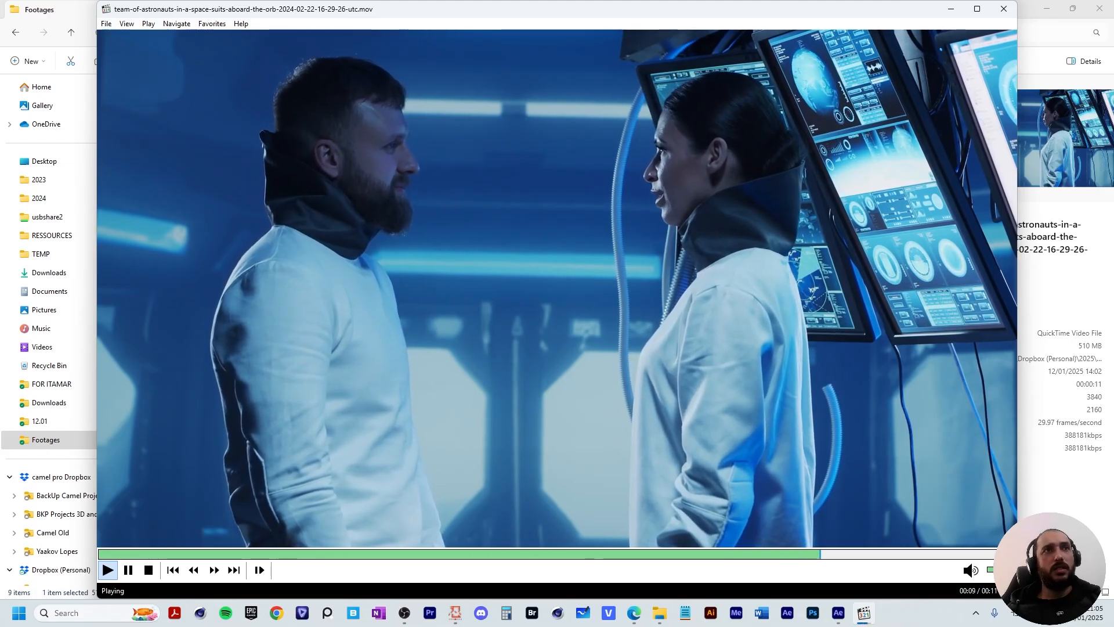
click(1004, 9)
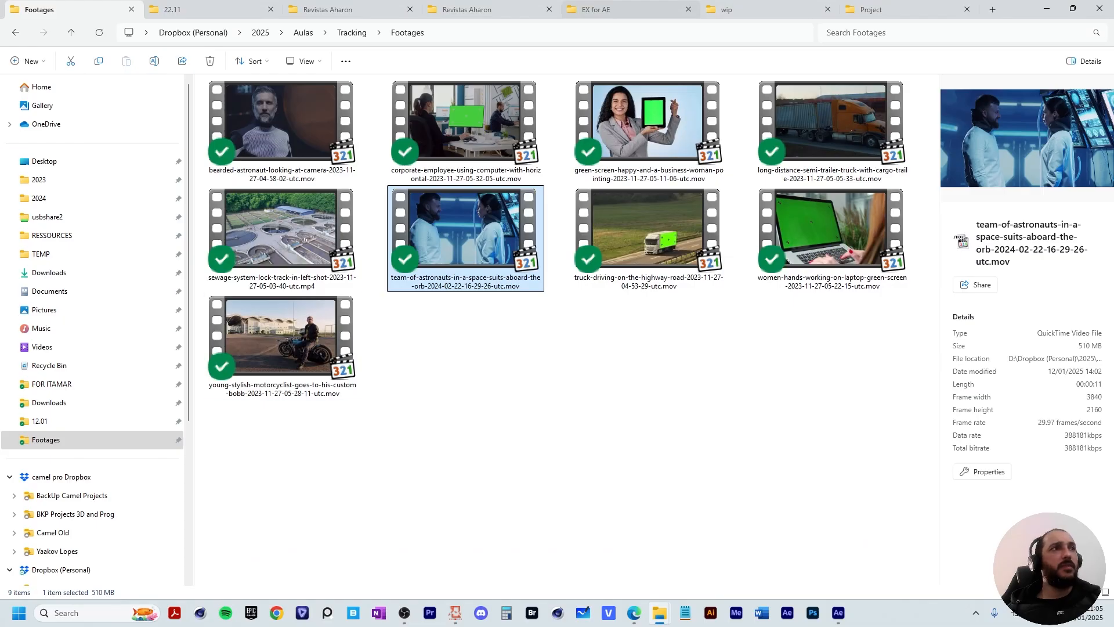
- Play the sewage-system-lock-track-in-left-shot clip to examine the aerial camera move over the tanks and close it
click(292, 348)
drag(291, 472, 291, 216)
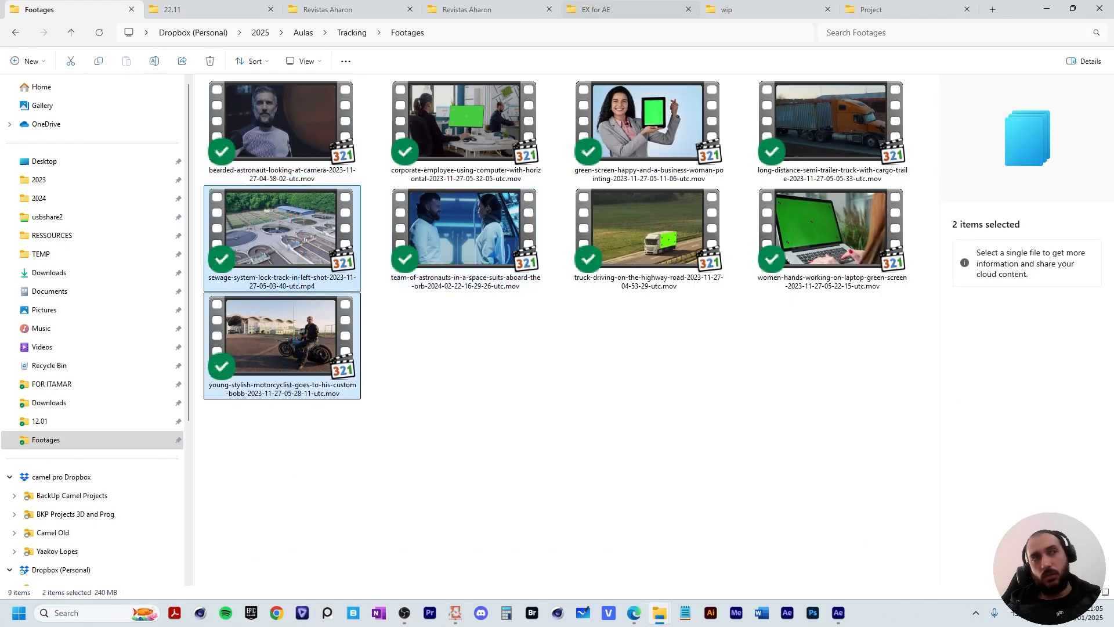
click(288, 237)
key(Return)
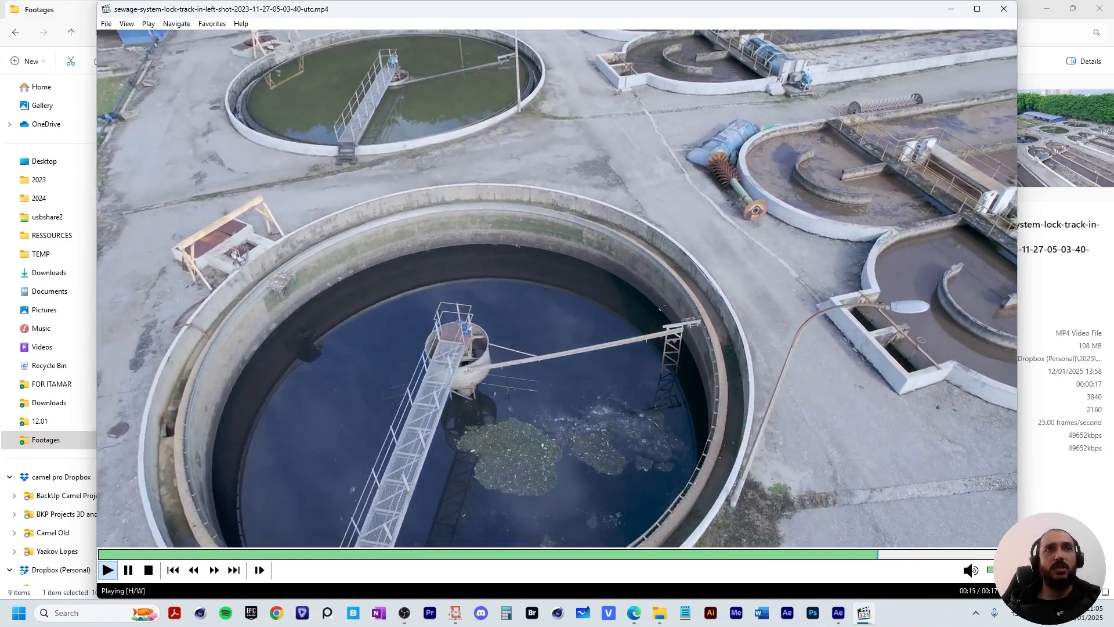
key(alt+F4)
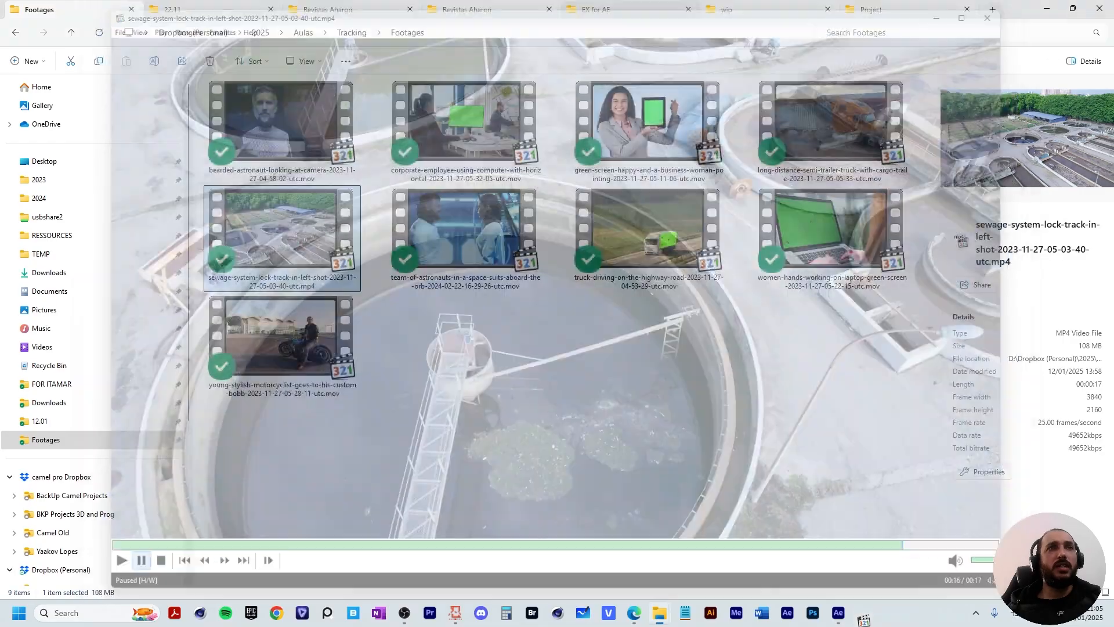
- Play the young-stylish-motorcyclist clip, pausing on the blank billboard behind the rider, and close it, leaving no file selected
key(Down)
key(Return)
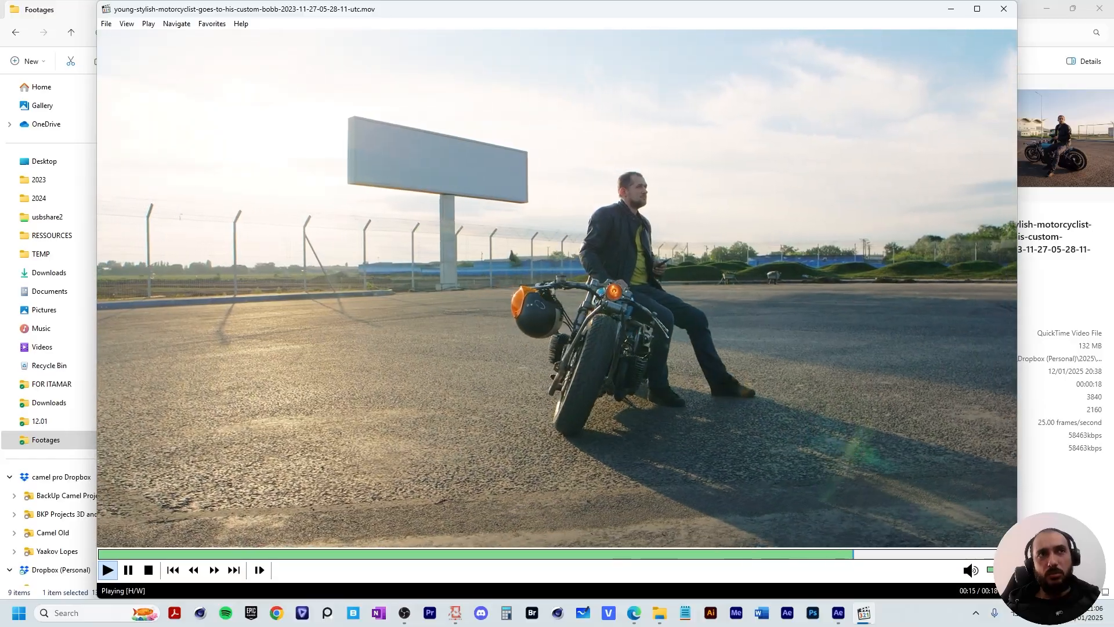
key(space)
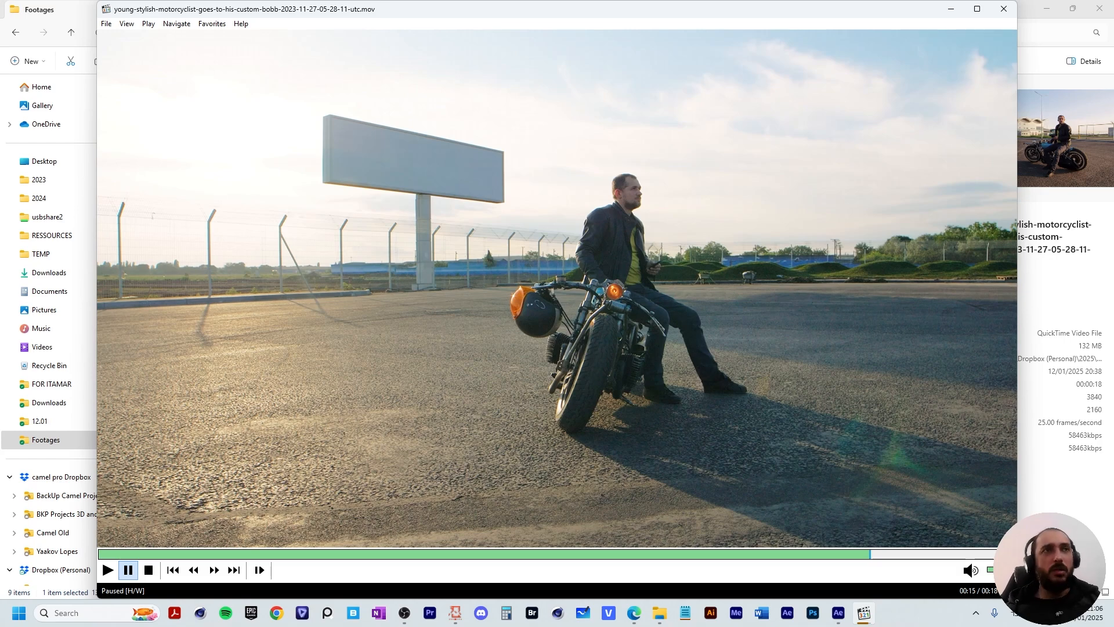
click(1002, 8)
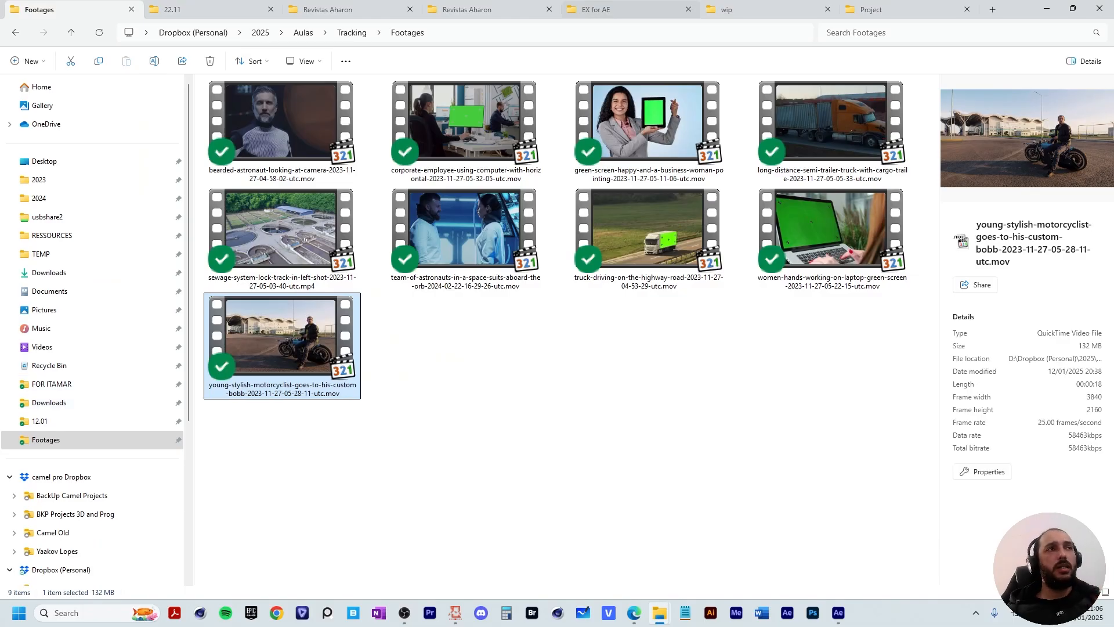
drag(298, 471, 856, 120)
click(783, 360)
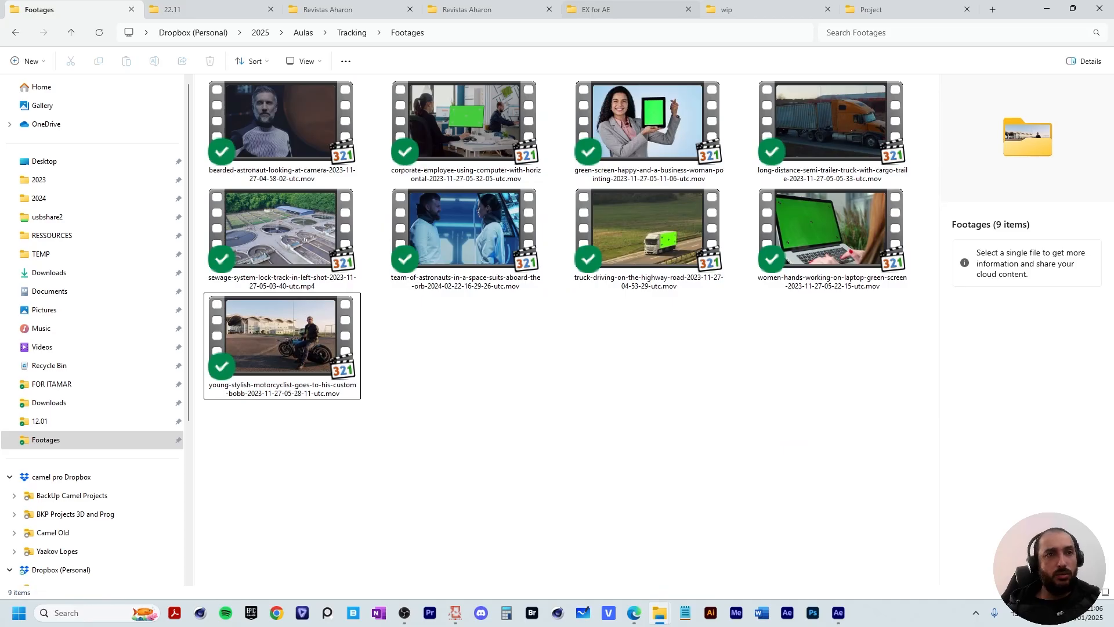
- Switch to After Effects, preview the VIDEO TRACK composition, enlarge its viewer, and open the magazine shot's VIDEO TRACK Comp 16 precomp
mouse_move(837, 613)
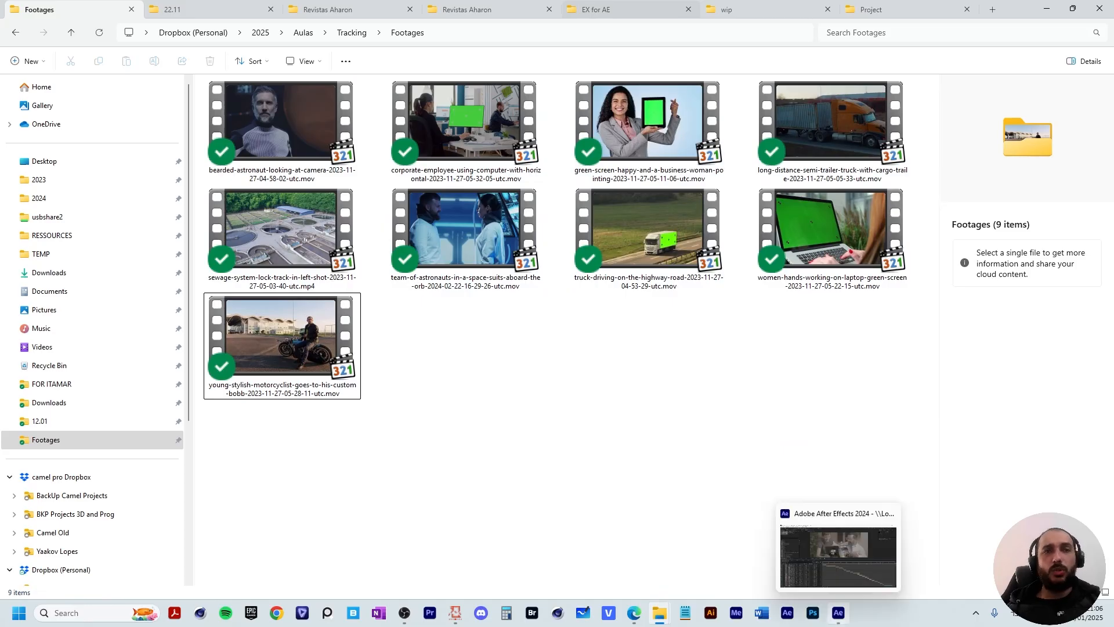
click(838, 556)
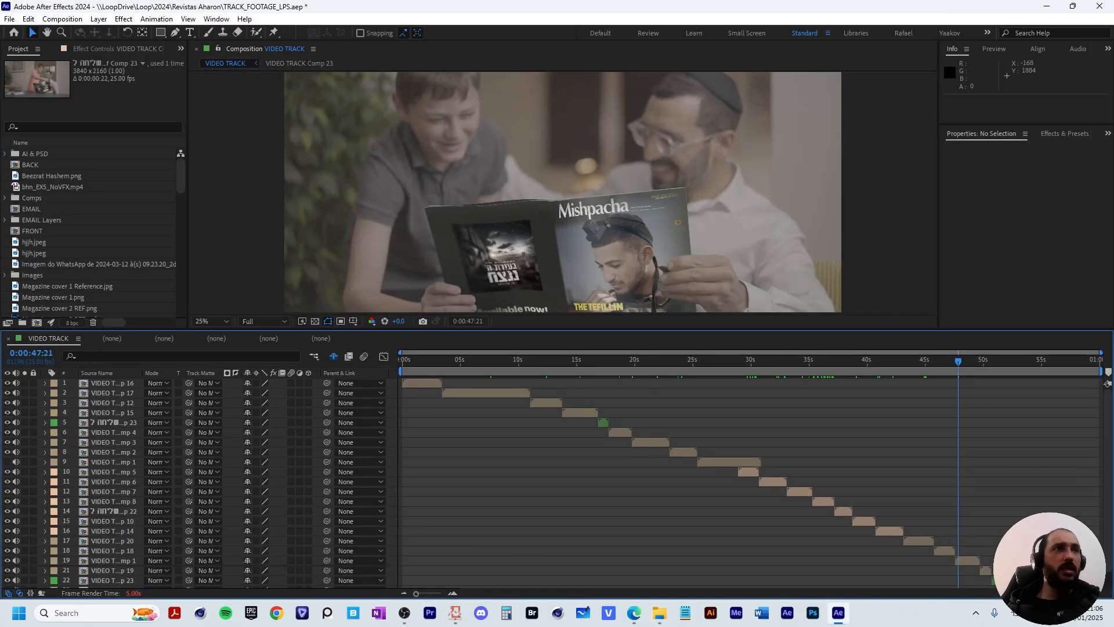
key(space)
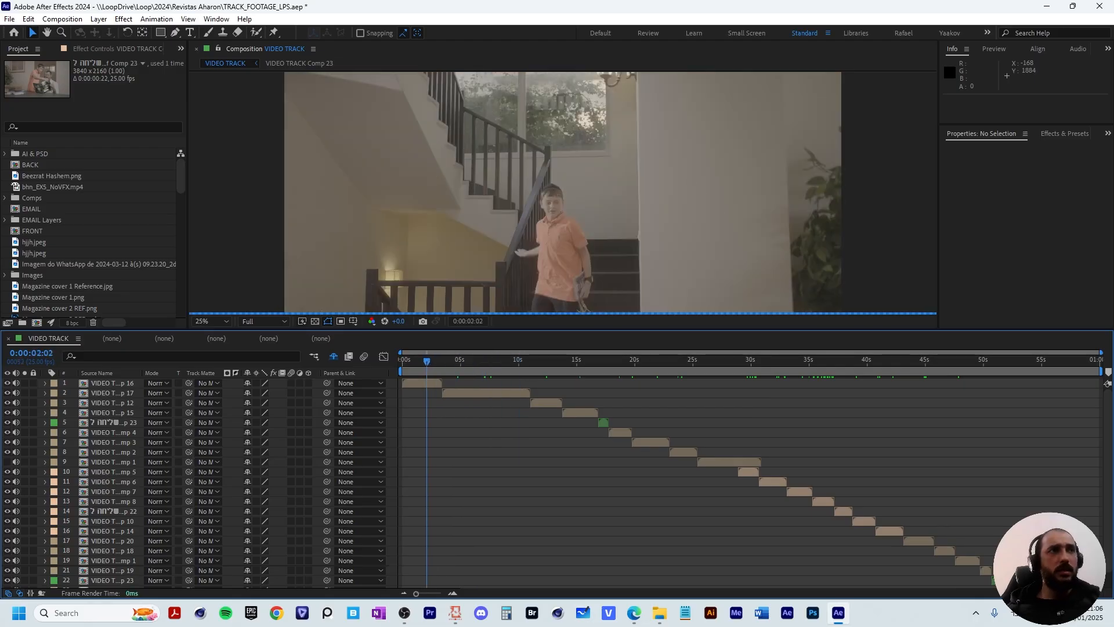
drag(262, 329, 261, 402)
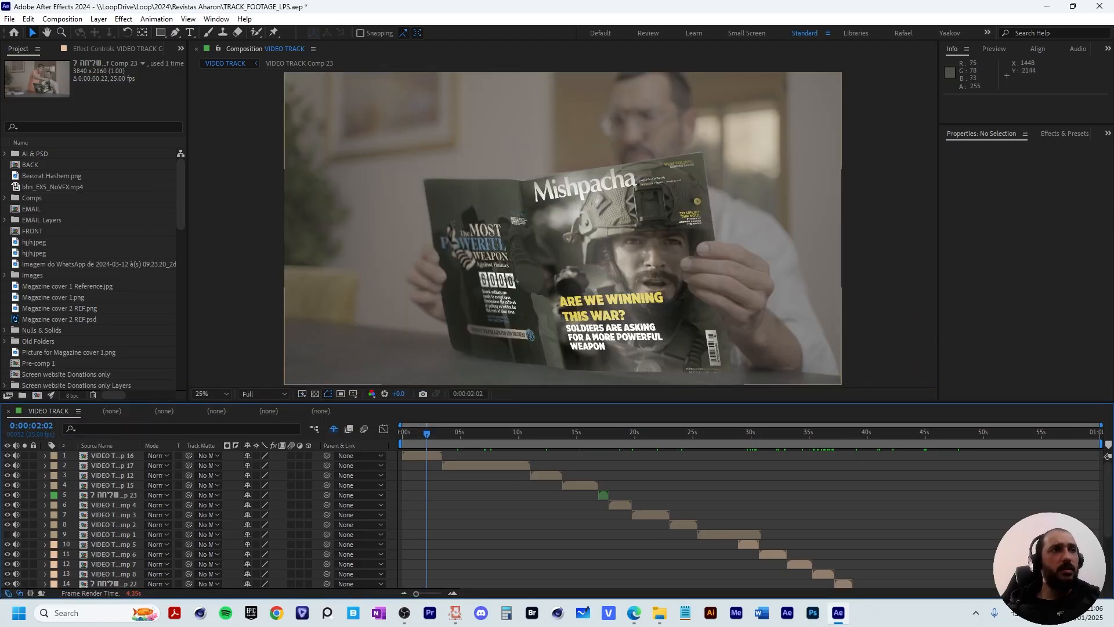
double_click(493, 275)
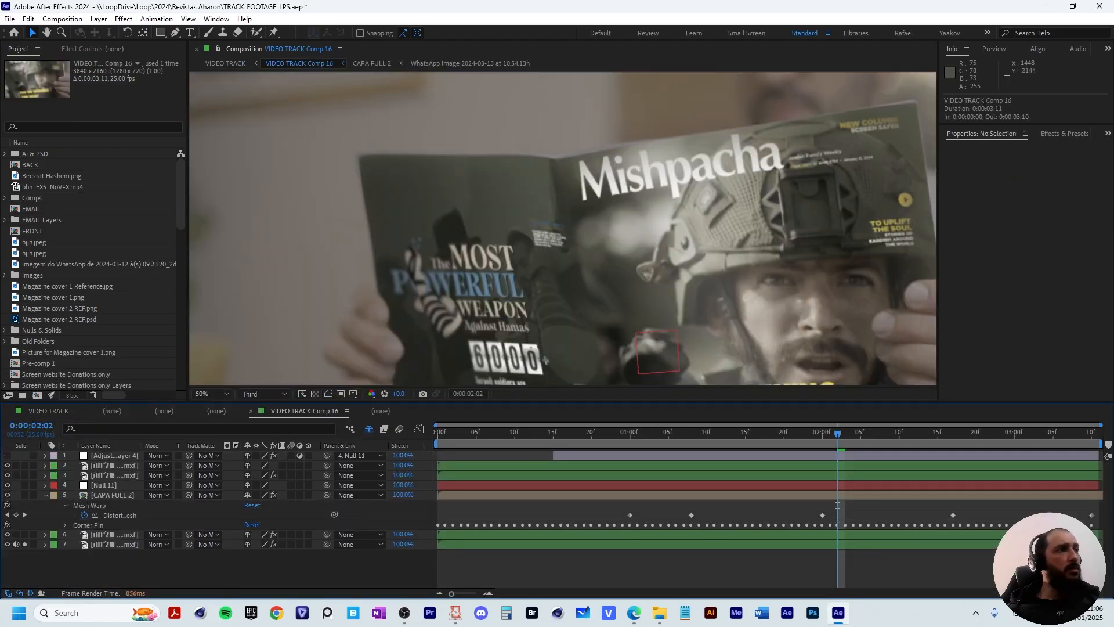
- Solo the bottom footage layer of VIDEO TRACK Comp 16 to examine the orange cross markers on the blank magazine
click(24, 545)
drag(560, 291, 381, 166)
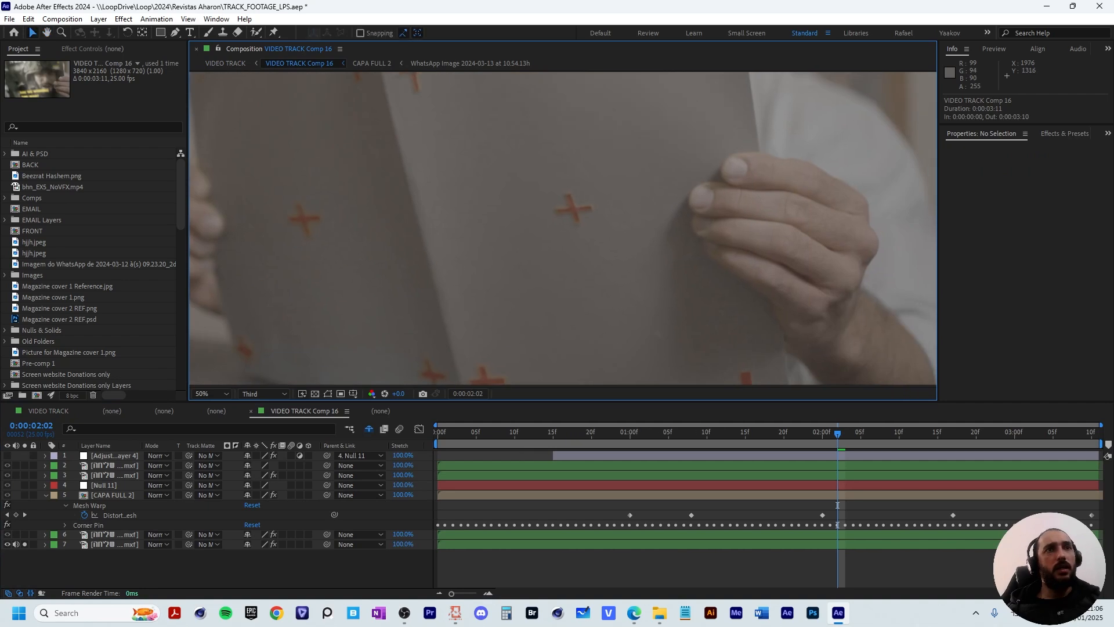
scroll(381, 165, down, 2)
click(837, 505)
- Preview VIDEO TRACK Comp 16 and scrub through it to examine how the magazine cover follows the tracked pages
key(space)
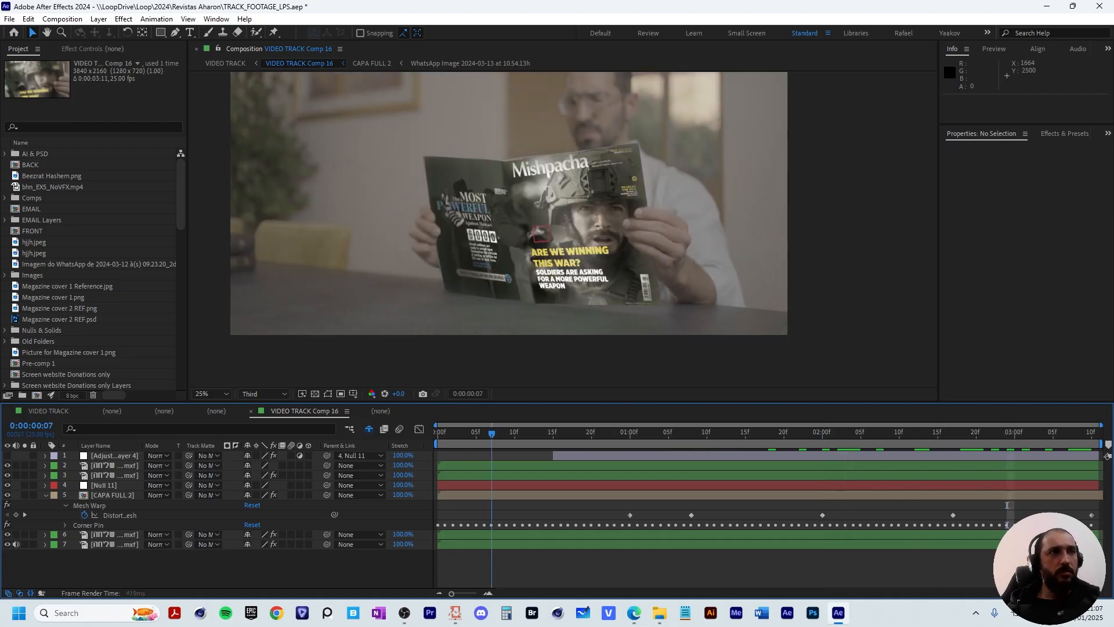
drag(491, 433, 561, 433)
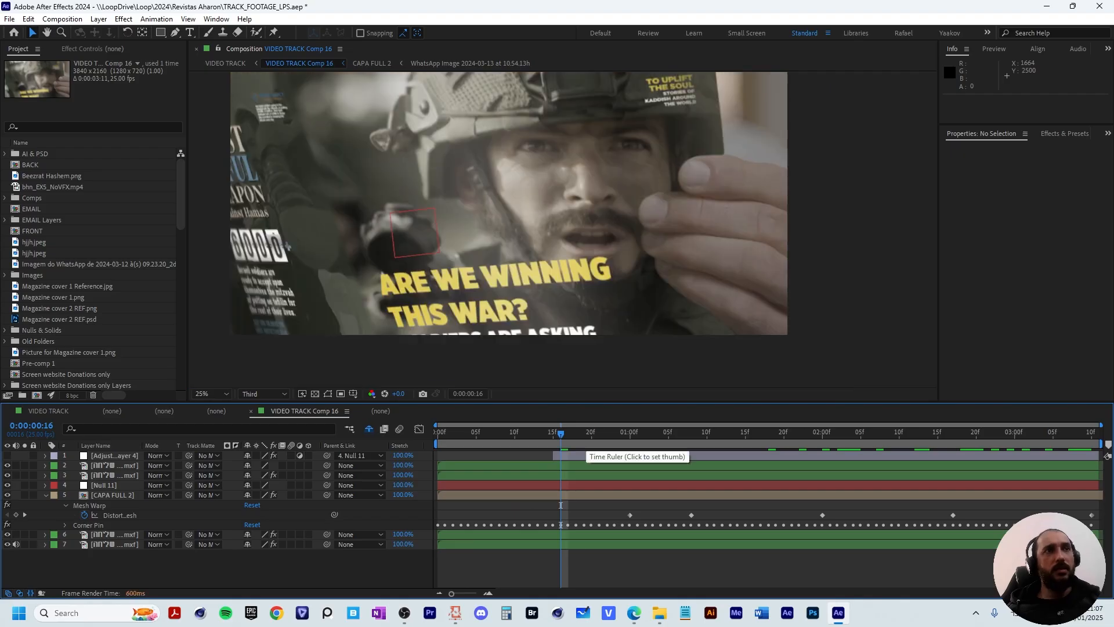
drag(561, 505, 868, 505)
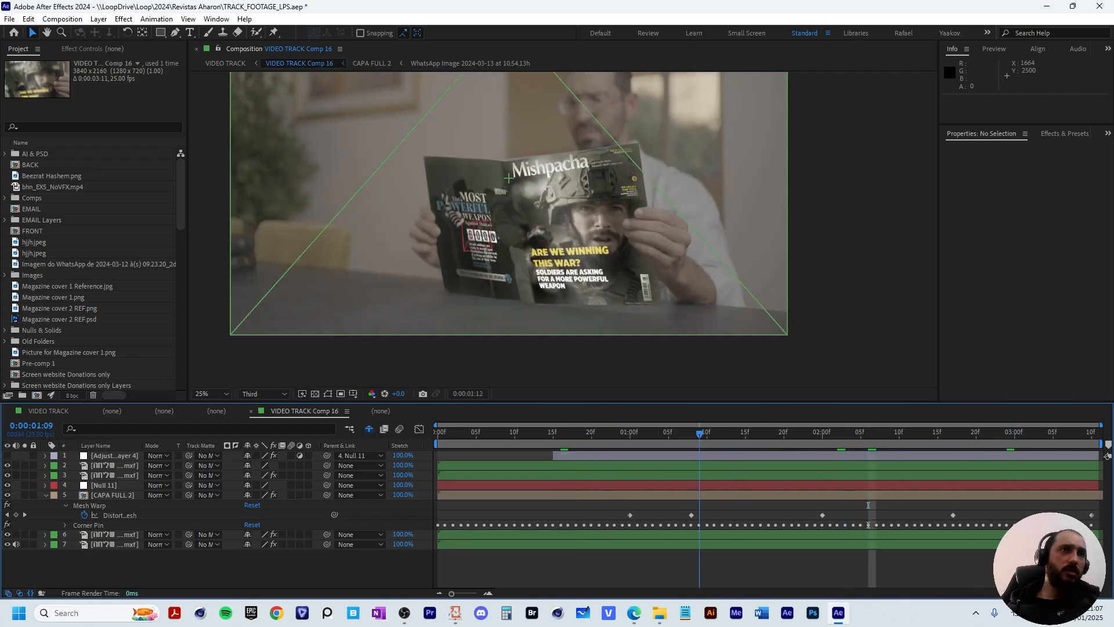
drag(868, 505, 607, 504)
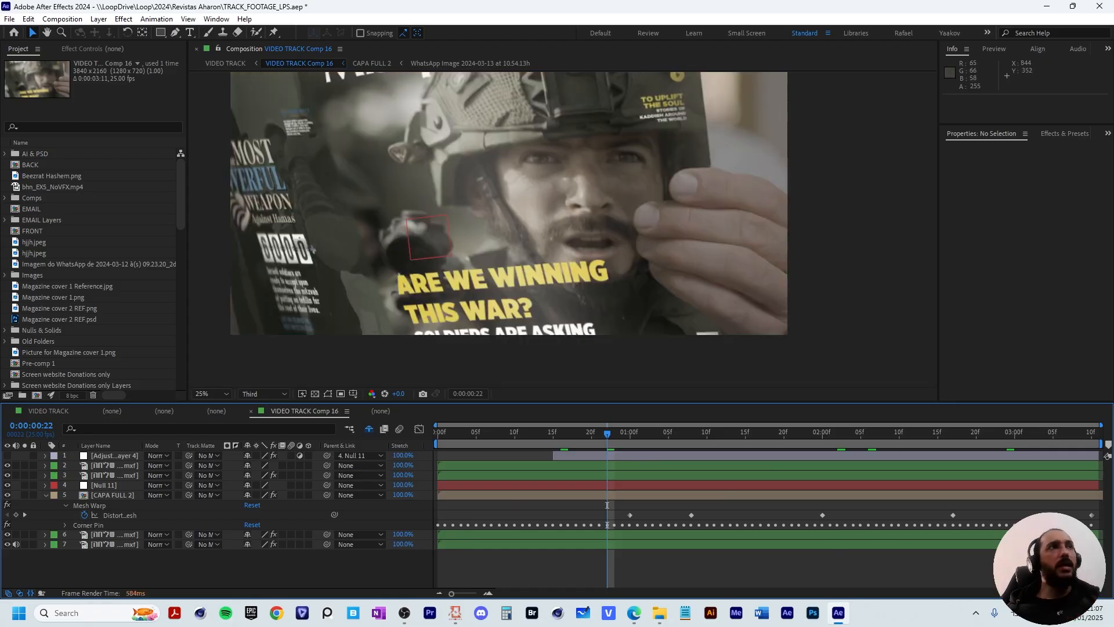
- Return to the VIDEO TRACK composition, move to 0:00:09:01, and set the preview resolution to Third
click(230, 64)
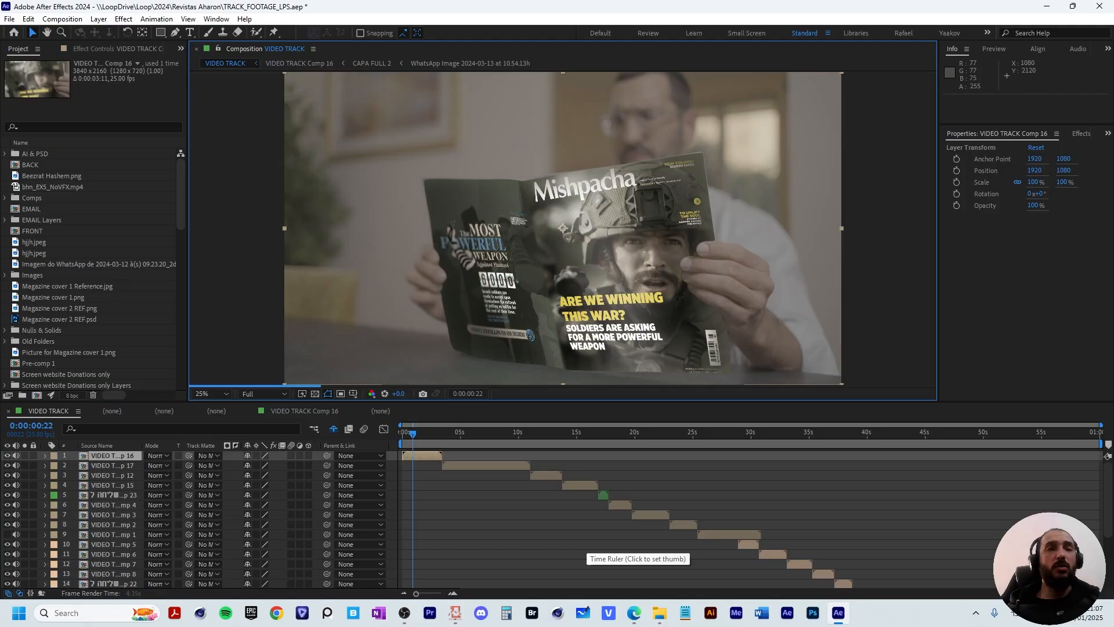
click(507, 434)
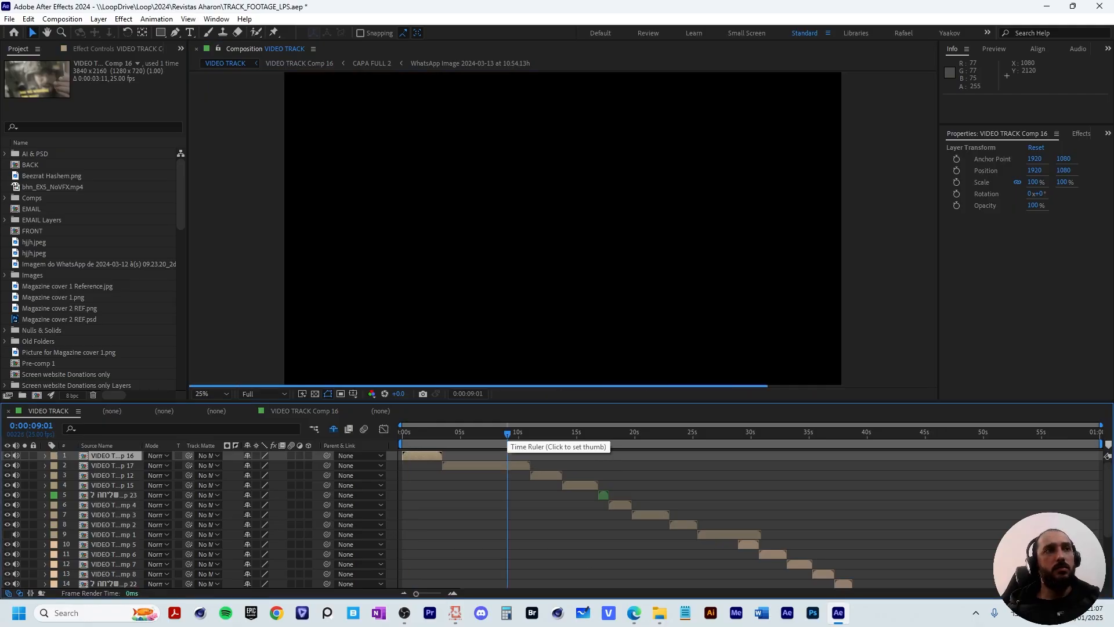
click(264, 394)
click(264, 447)
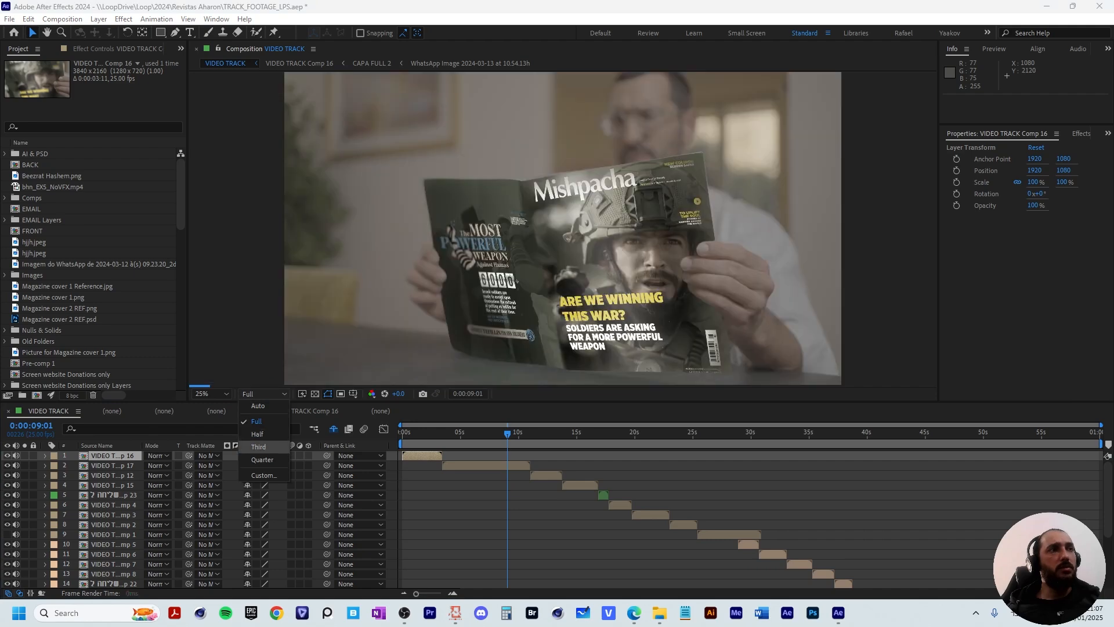
- Play the VIDEO TRACK composition from about 12 seconds through the laptop screen replacement shot at 0:00:23:24 to the truck shot
drag(508, 434, 540, 434)
key(space)
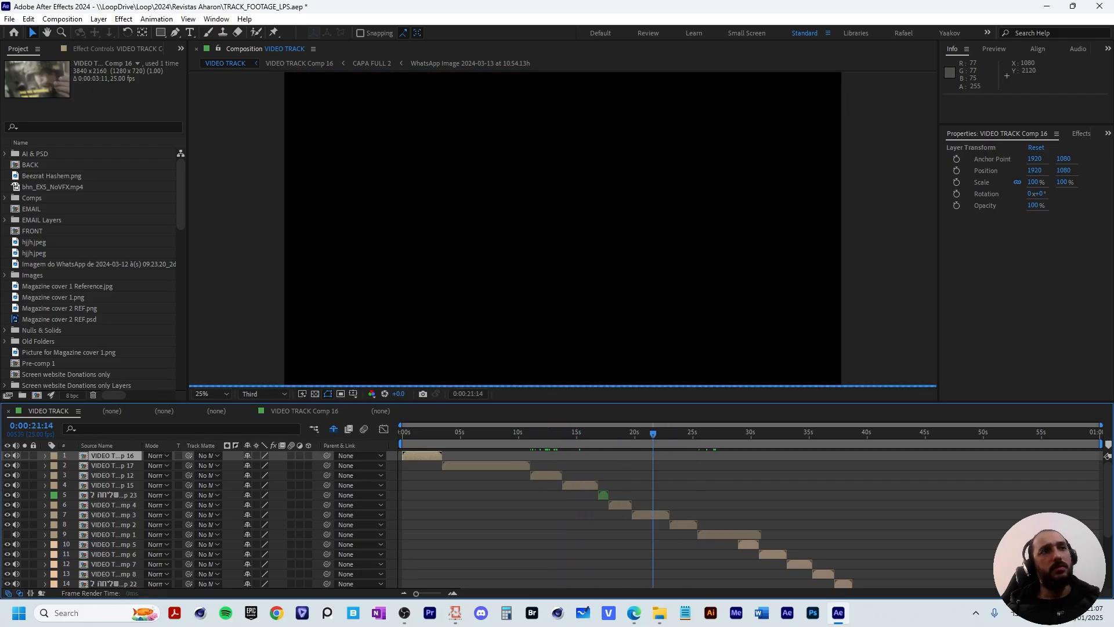
key(Page_Up)
key(Page_Up)
key(Page_Up)
key(Page_Up)
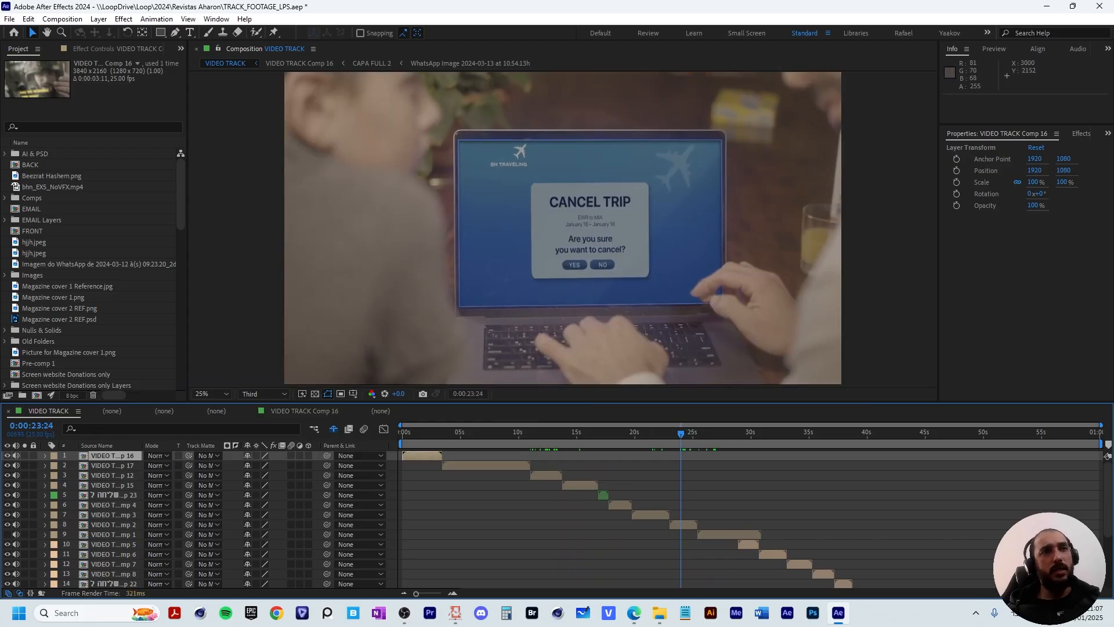
key(space)
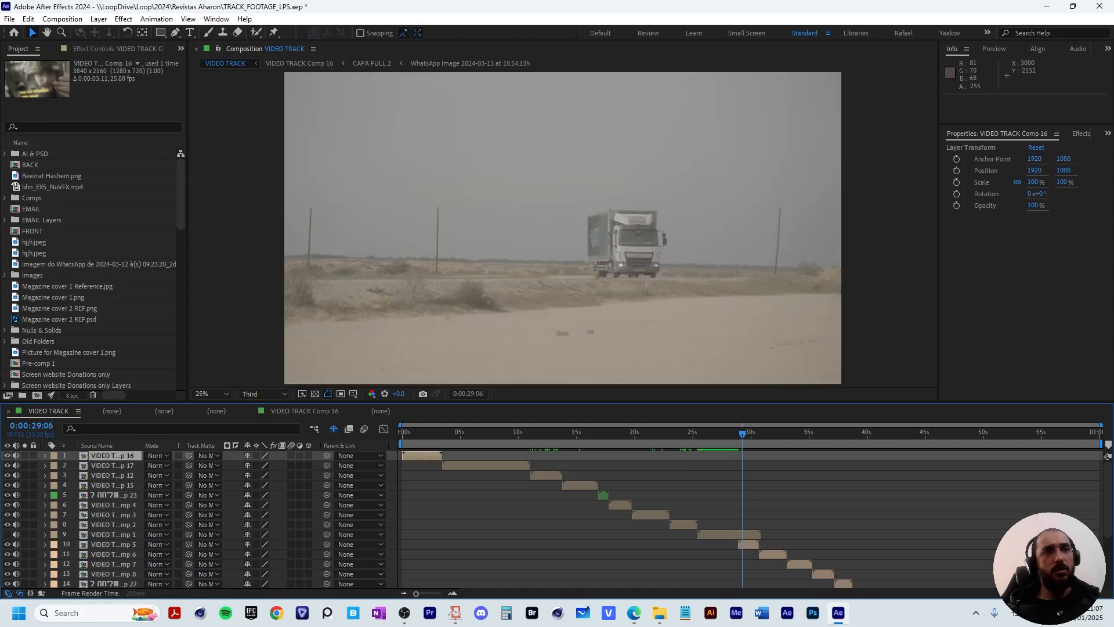
- Scrub the truck shots from 0:00:28:24 to 0:00:32:16 to examine the logo tracked onto the green cargo box up close
drag(731, 433, 738, 434)
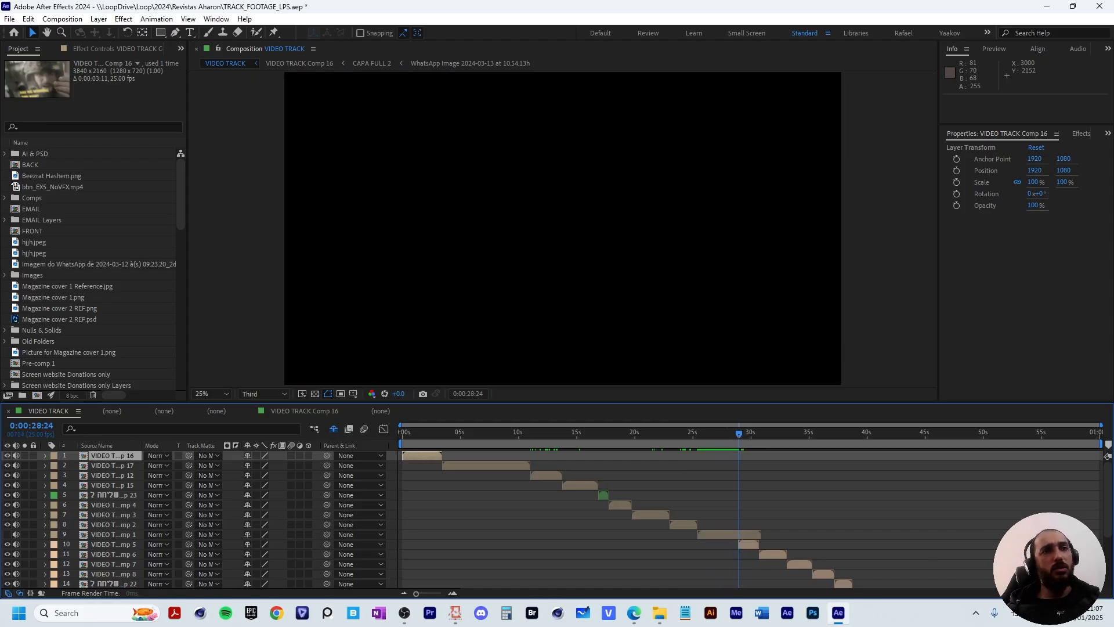
scroll(581, 237, up, 1)
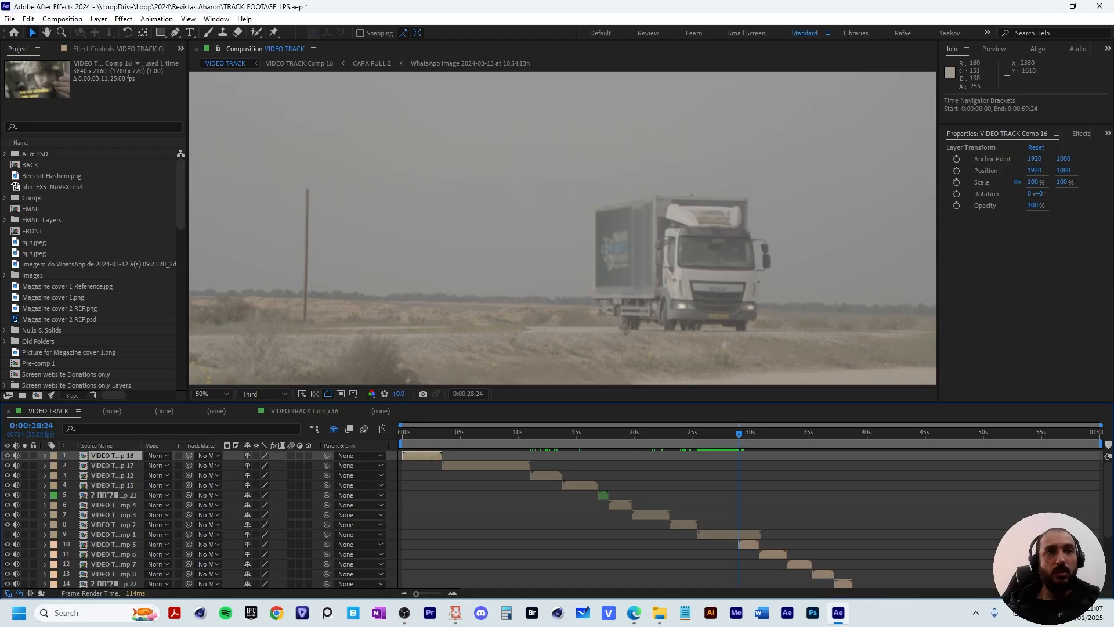
drag(738, 433, 751, 433)
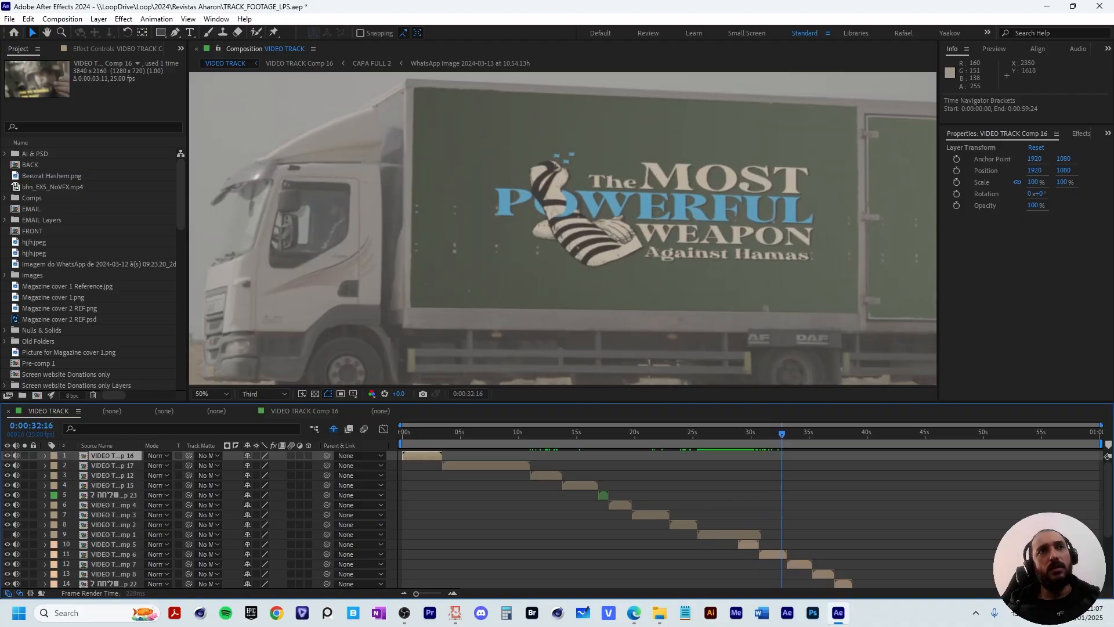
scroll(731, 207, down, 2)
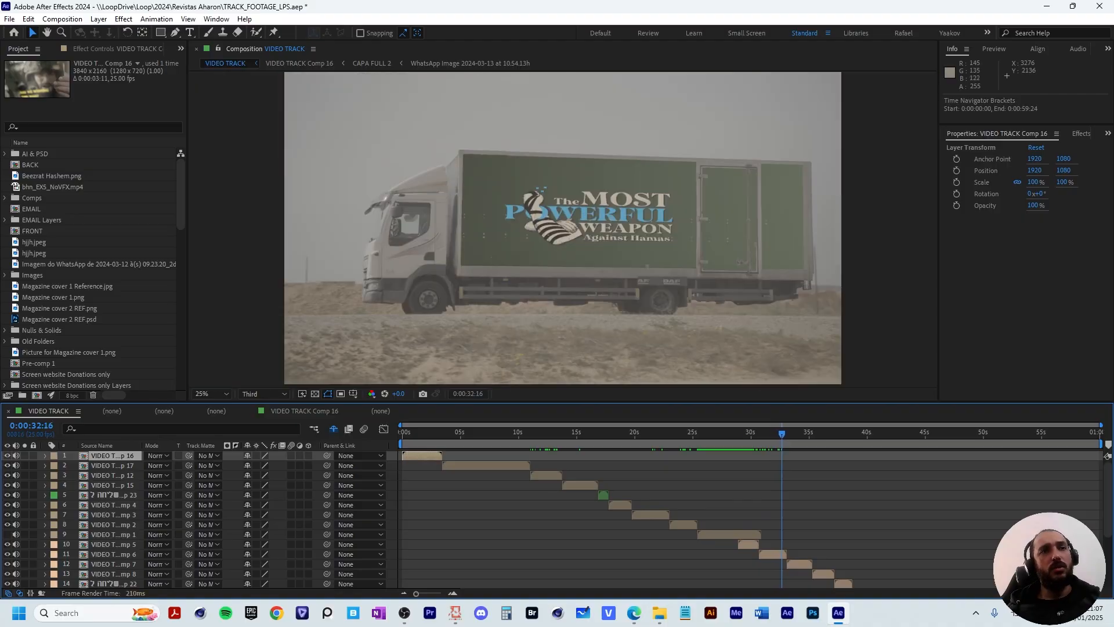
- Replay the truck shots from about 31 seconds through the roadblock scene to the rear view at 0:00:37:12
drag(781, 433, 762, 433)
key(space)
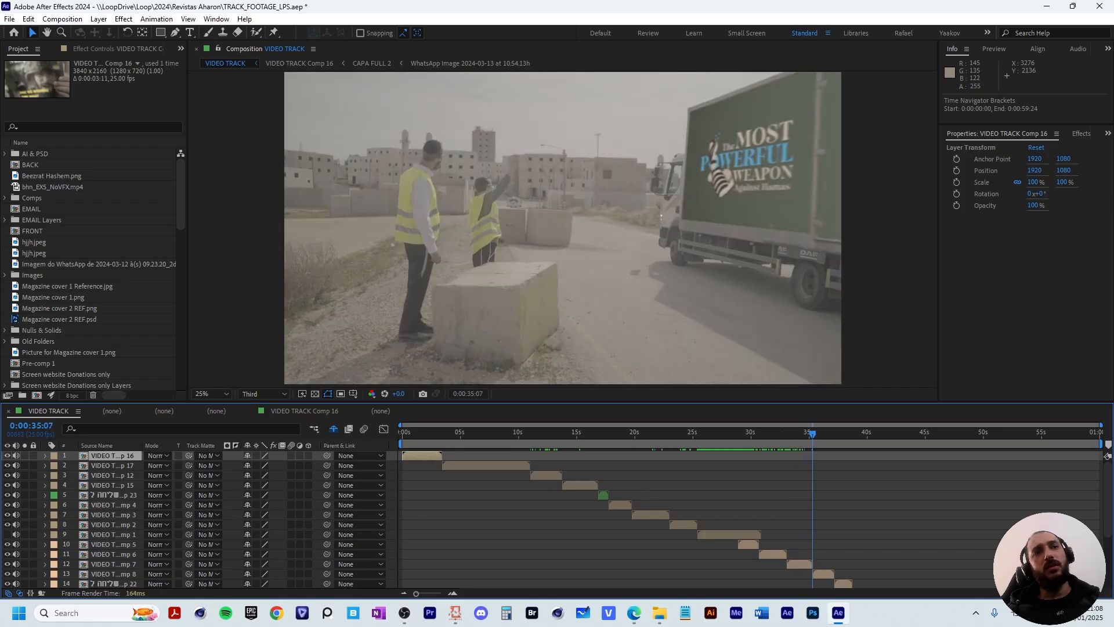
drag(809, 433, 800, 433)
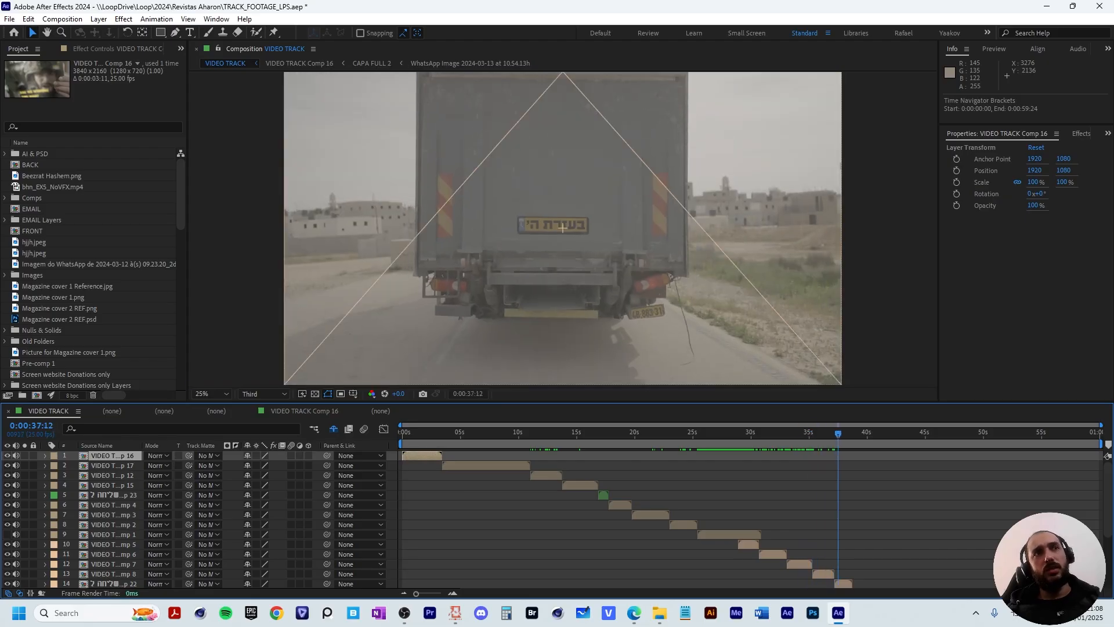
- Play the truck shots from 0:00:37:12 to 0:00:40:12 and stop at 0:00:40:02 to examine the logo tracked on the green box
scroll(580, 519, down, 3)
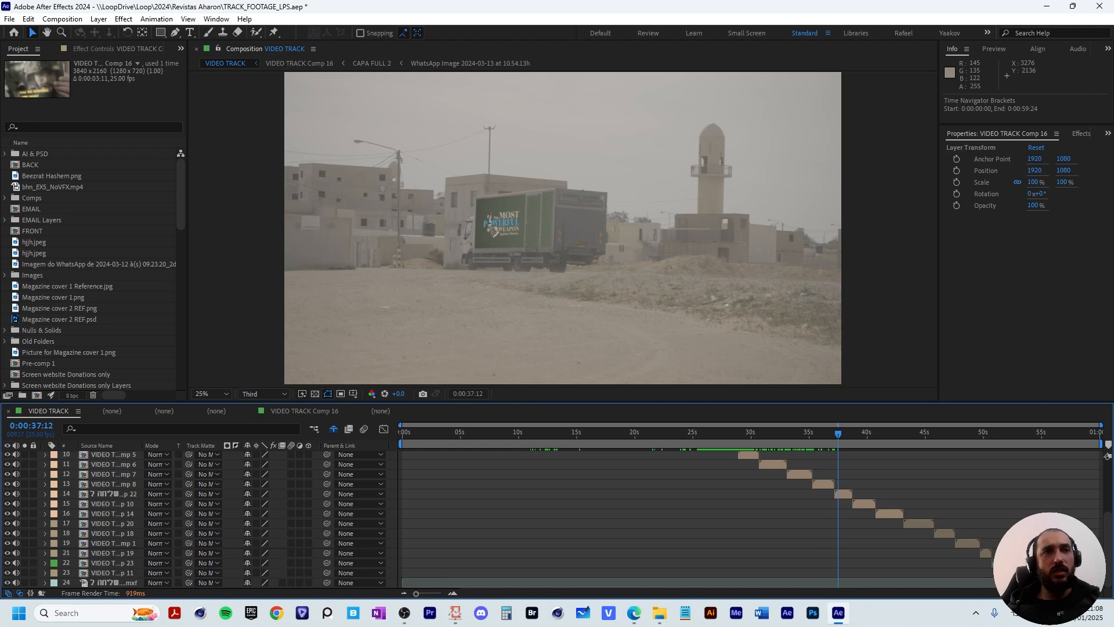
mouse_move(838, 433)
mouse_down()
mouse_move(866, 433)
mouse_move(855, 433)
mouse_up()
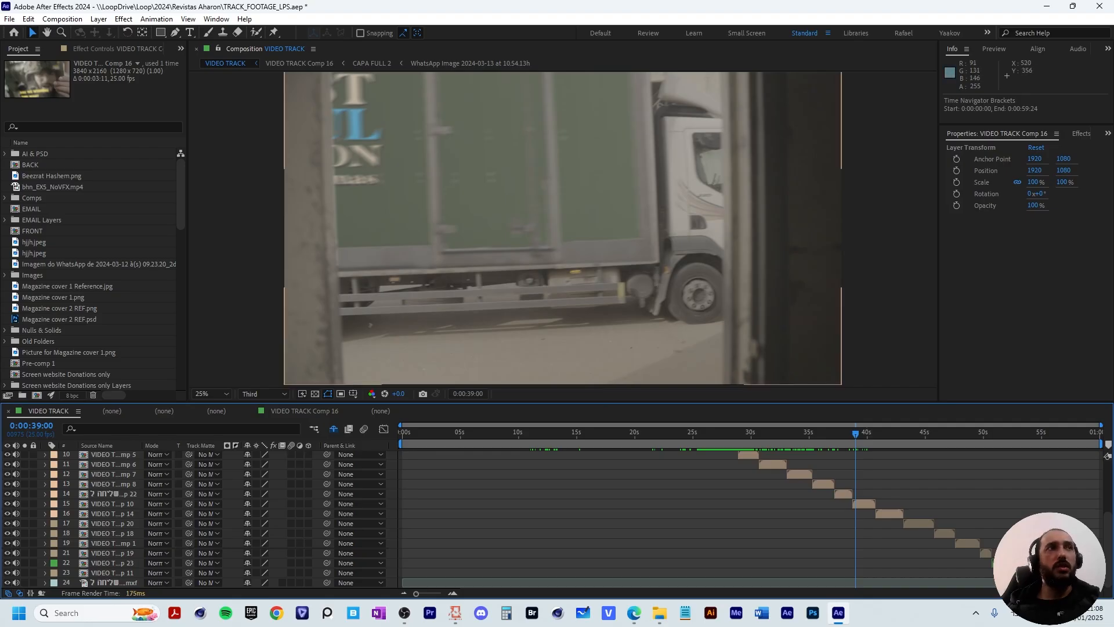
drag(672, 128, 688, 189)
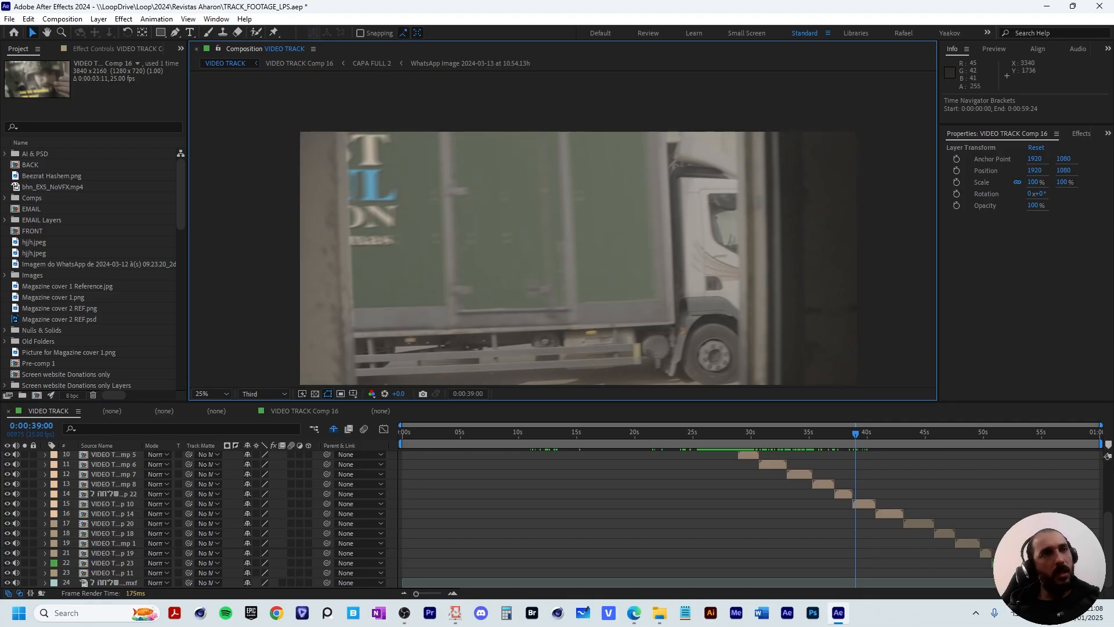
key(space)
drag(864, 434, 852, 434)
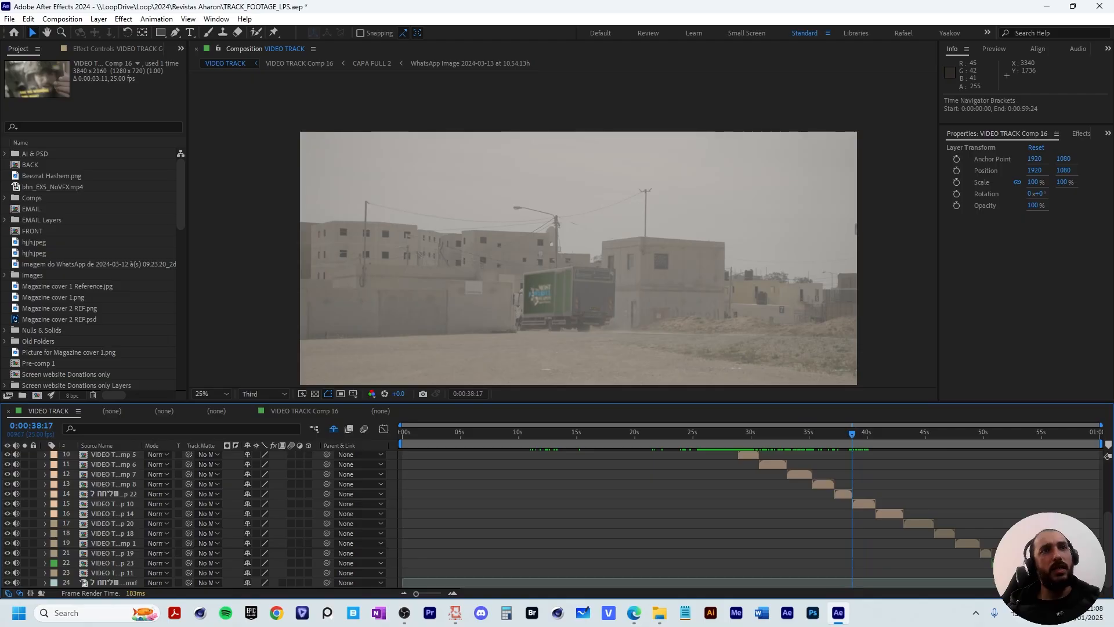
key(space)
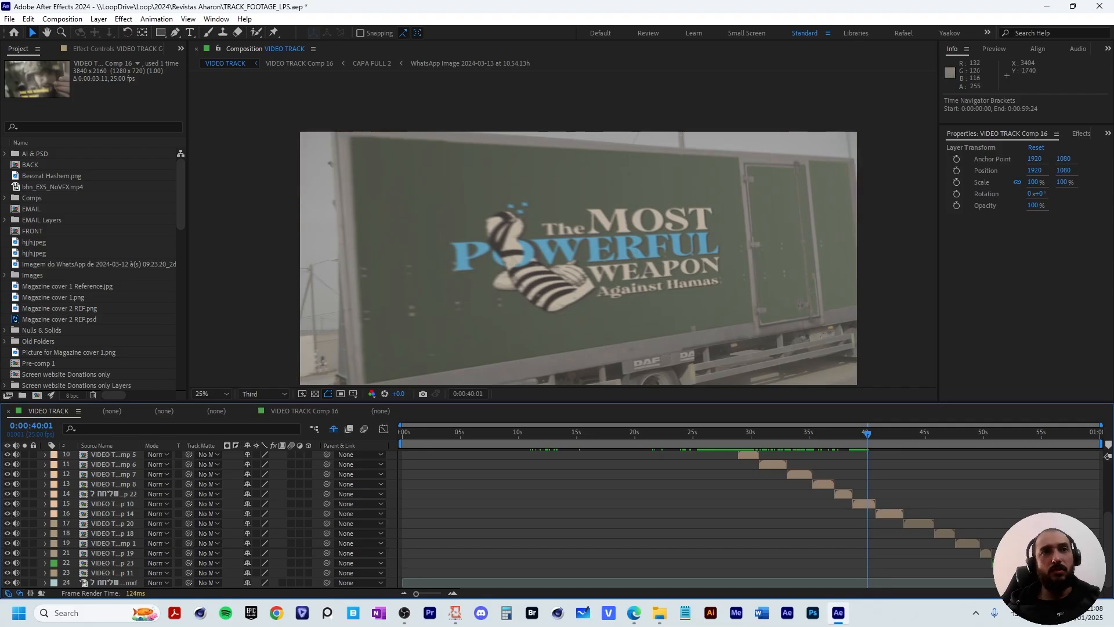
key(space)
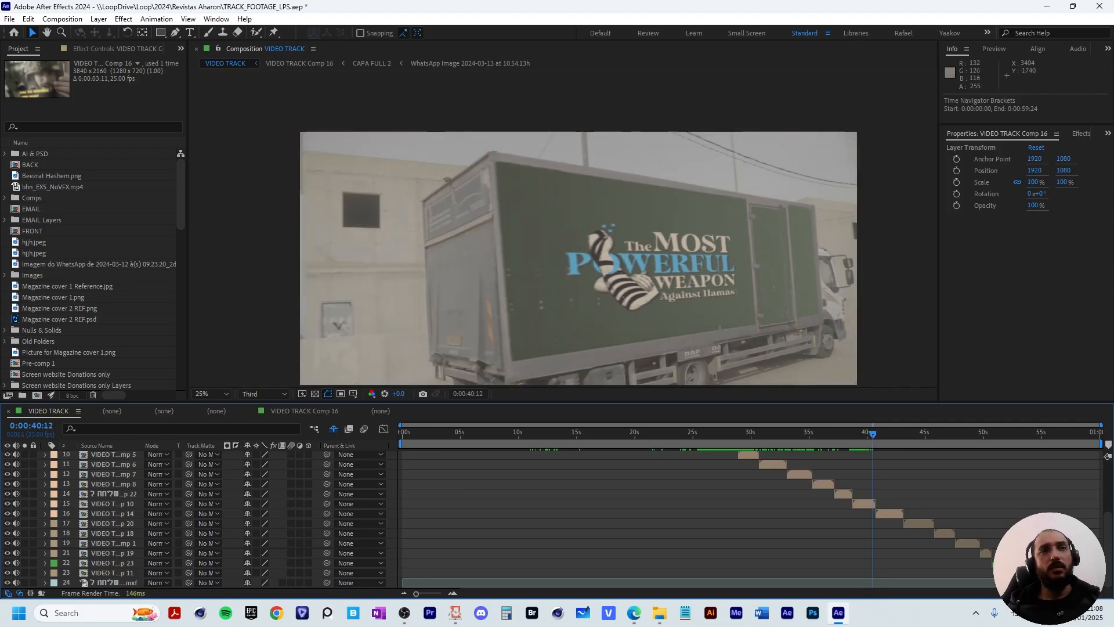
drag(873, 434, 868, 434)
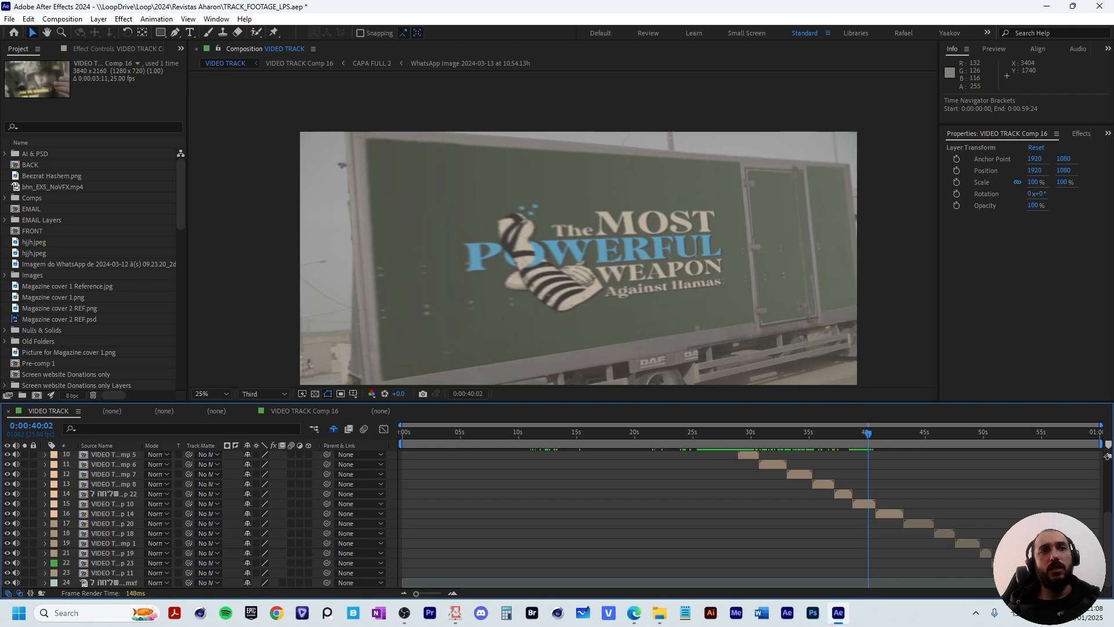
- Open VIDEO TRACK Comp 10, isolate the original footage in layer 8 for comparison, and play the white truck against the finished green version
double_click(865, 504)
scroll(866, 505, down, 3)
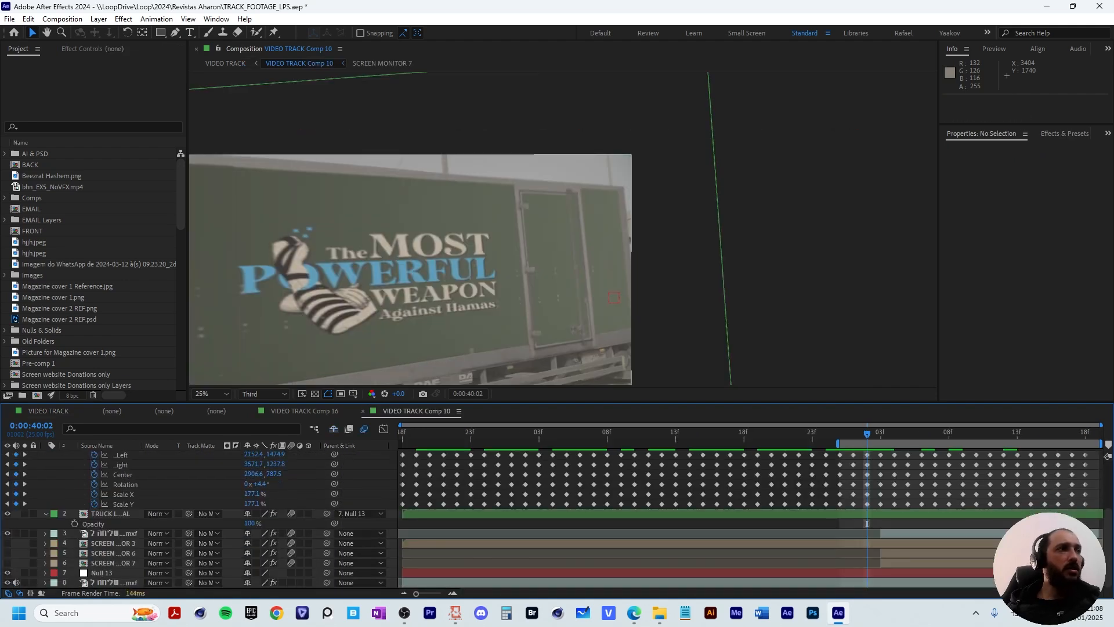
click(25, 582)
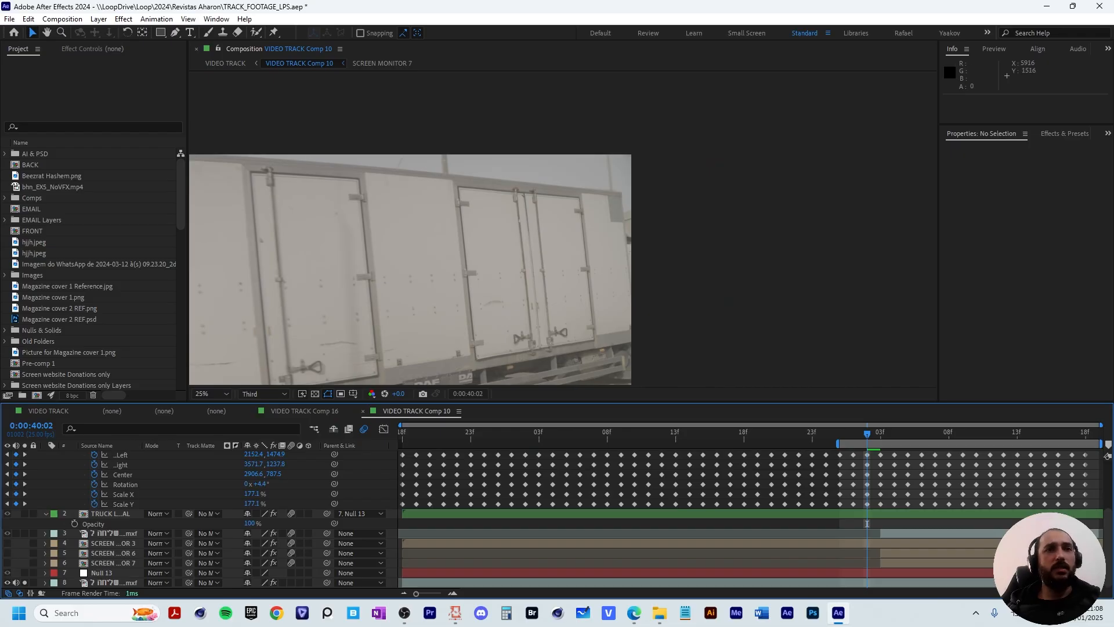
key(space)
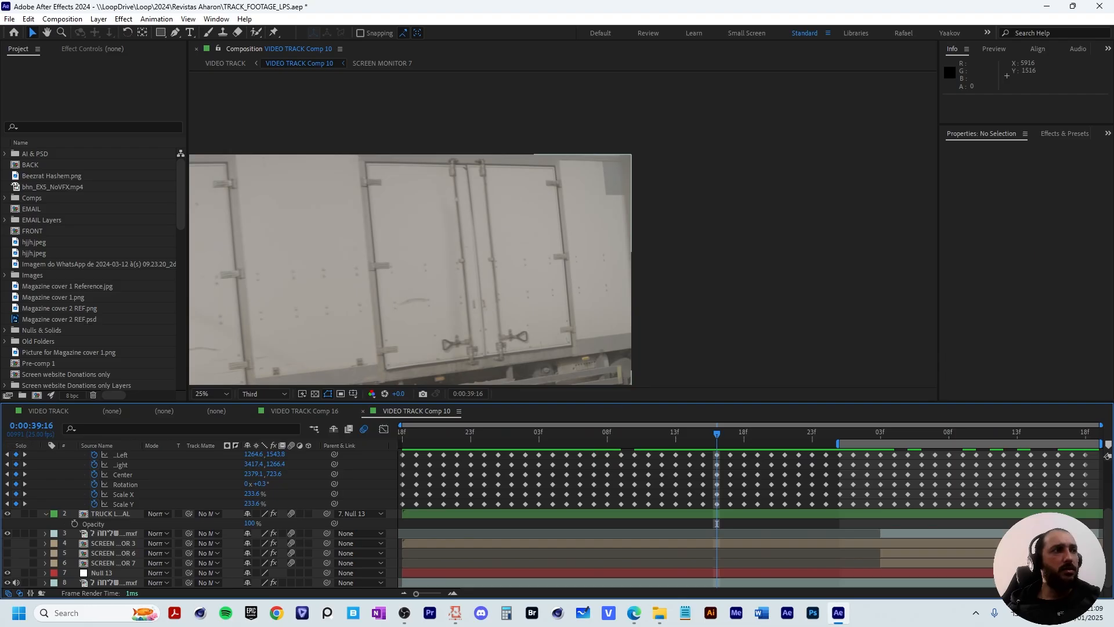
key(space)
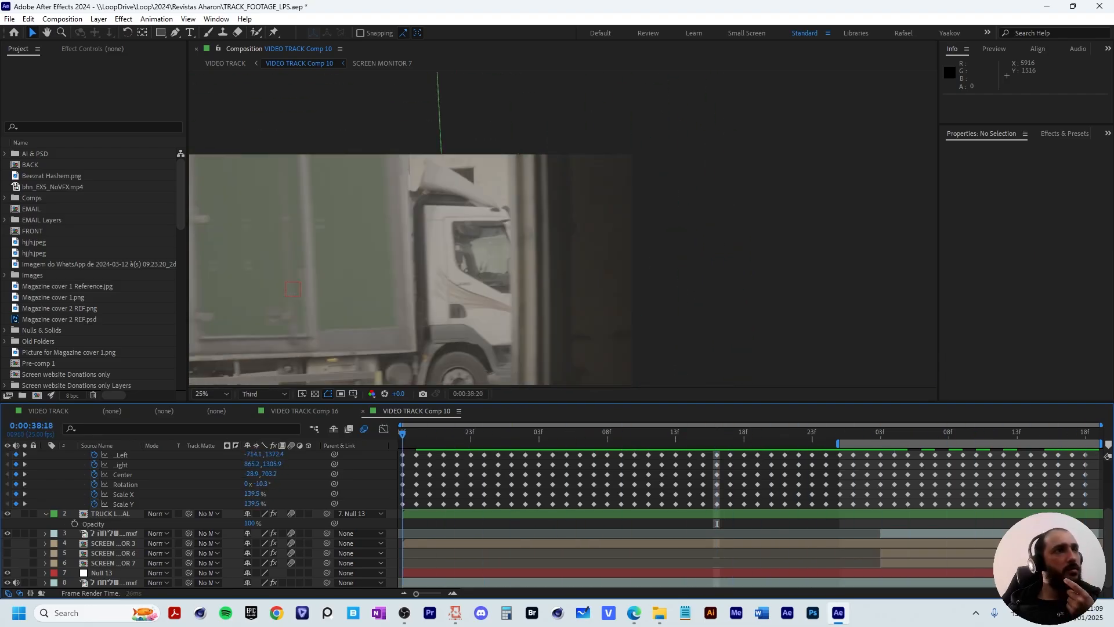
key(space)
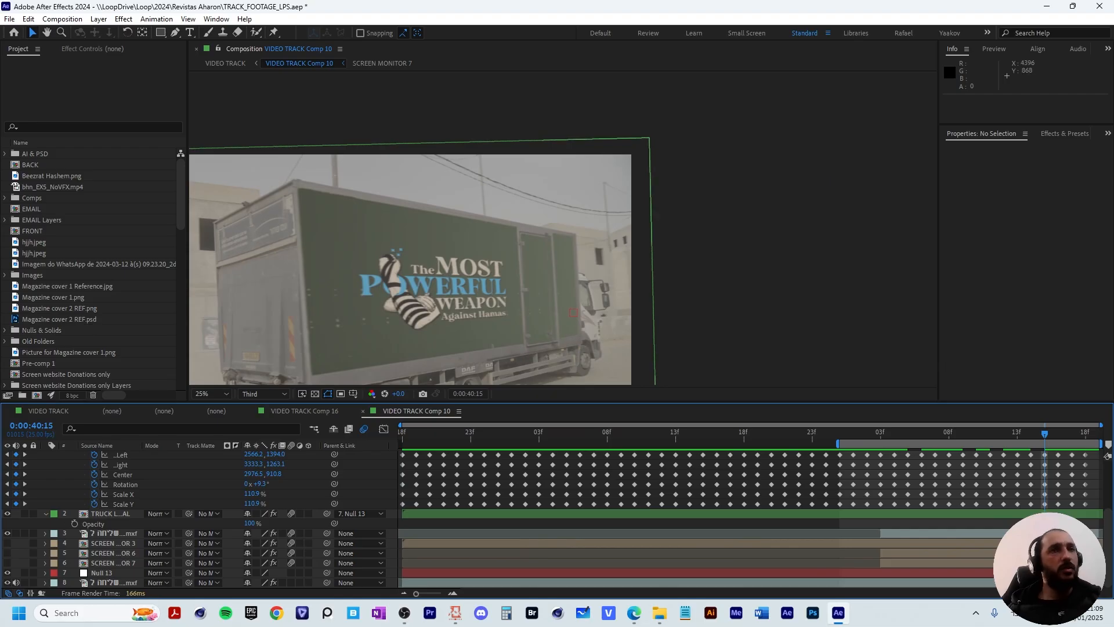
- Return to the VIDEO TRACK composition and play from 0:00:40:15 through the cargo box shots to the truck tailgate shot at 0:00:57:22
click(243, 63)
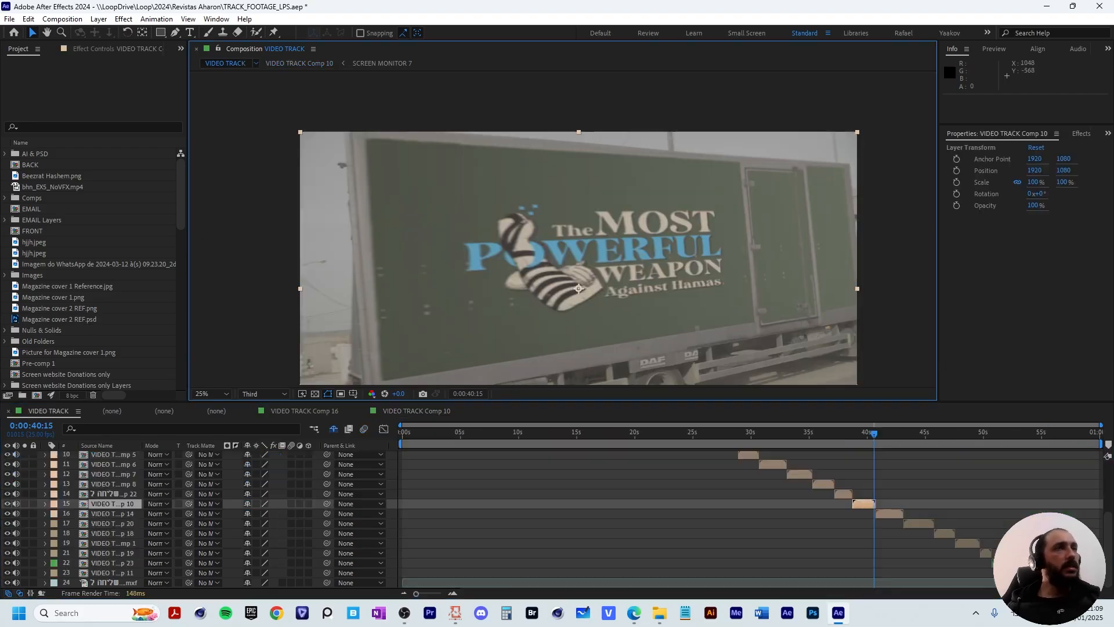
key(space)
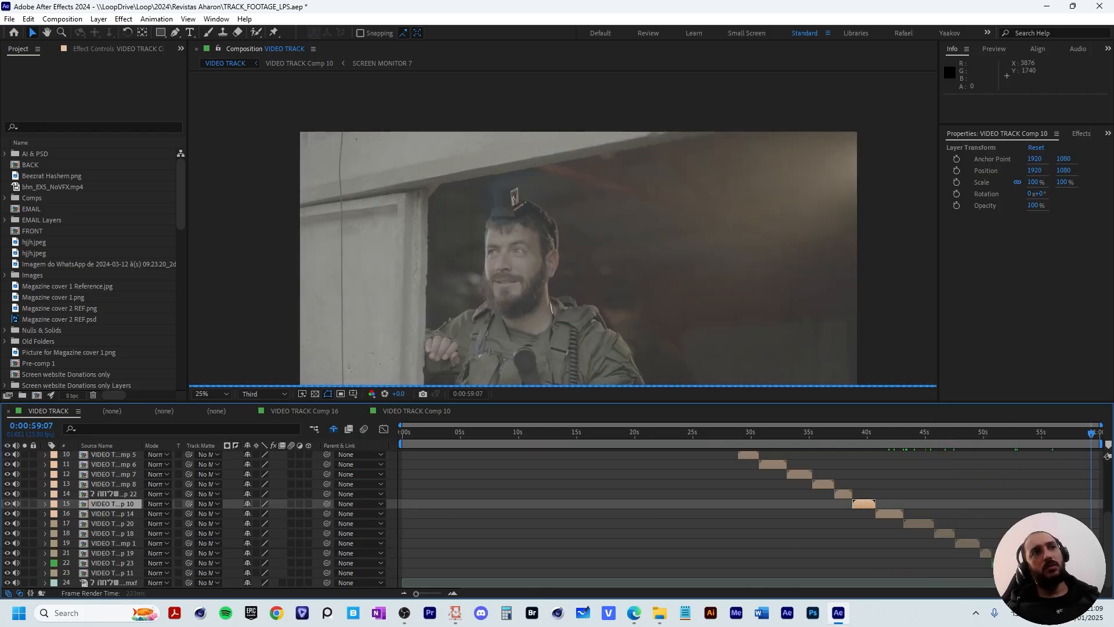
key(space)
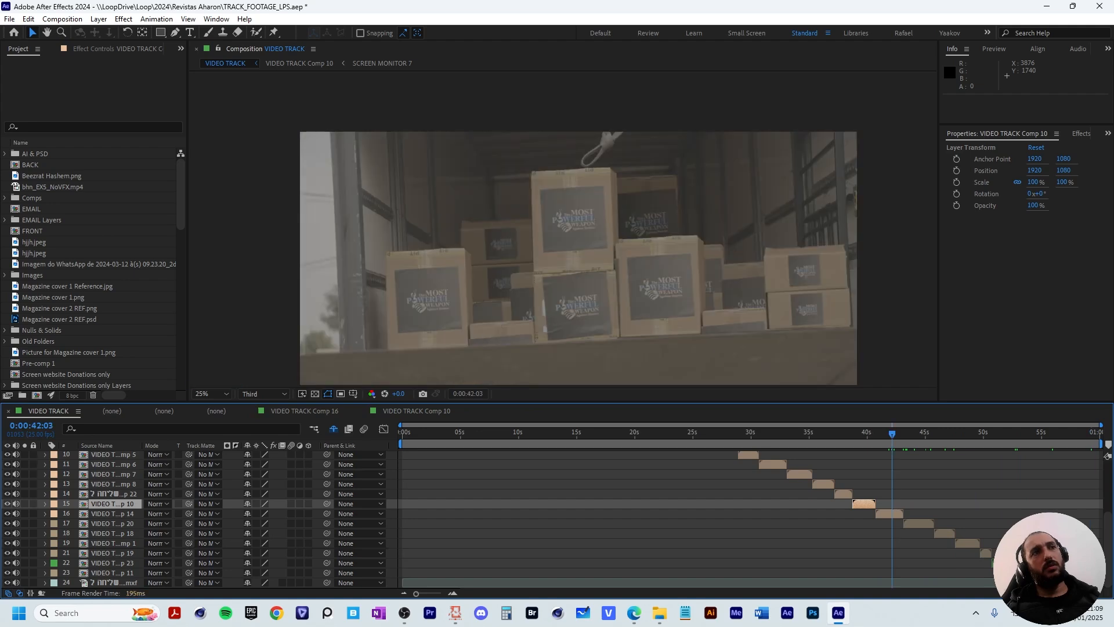
key(space)
key(space)
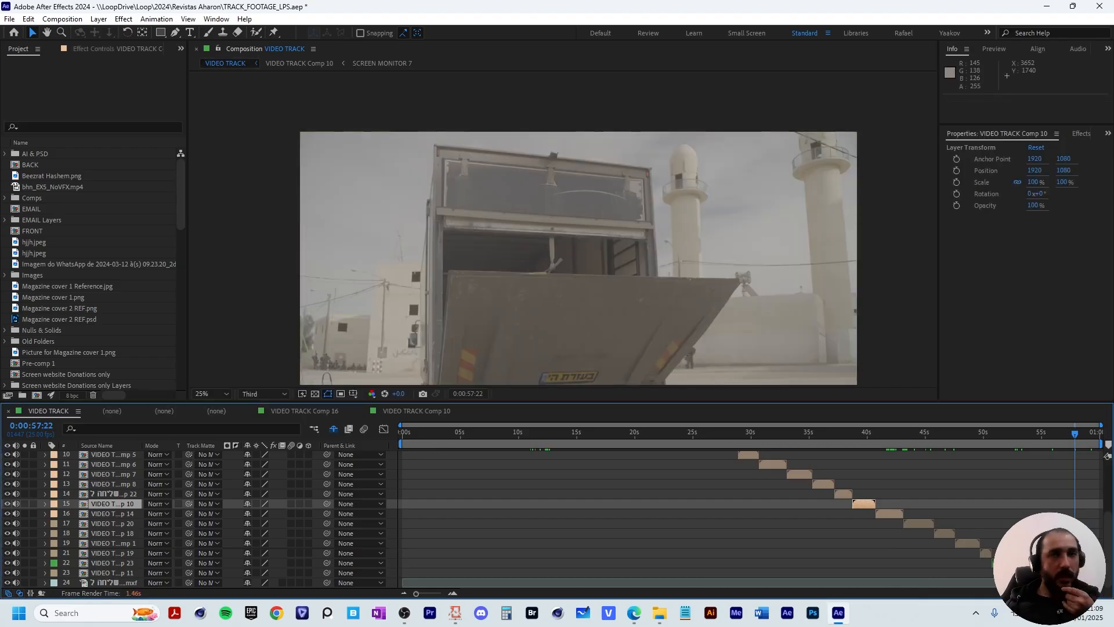
- Open VIDEO TRACK Comp 11, solo the truck footage in layer 17, and play it with the whole frame in view
double_click(579, 291)
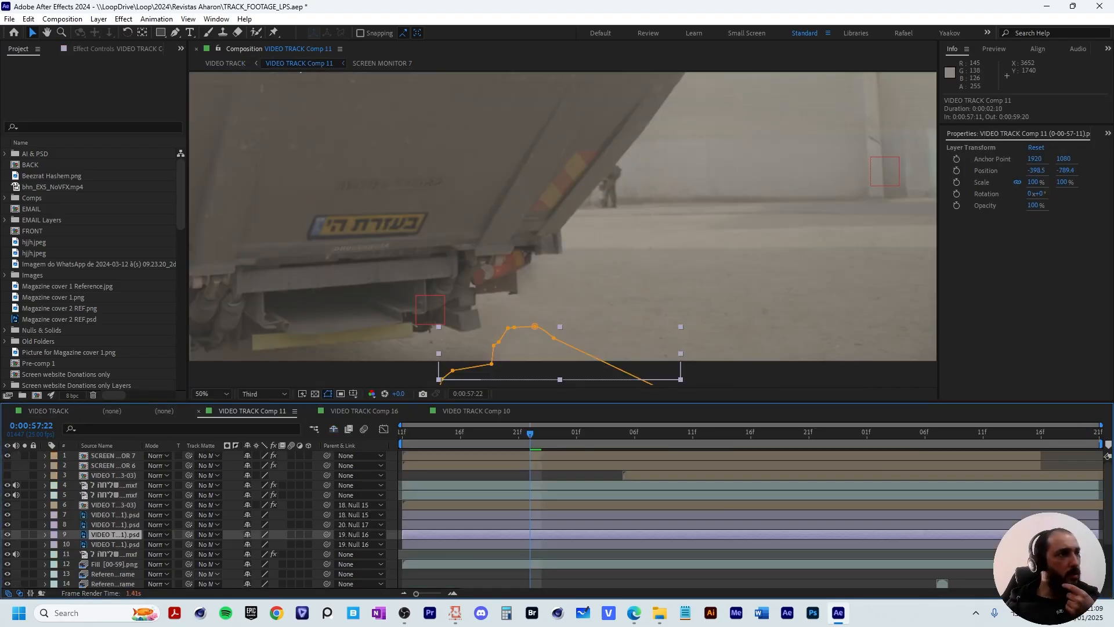
scroll(232, 519, down, 3)
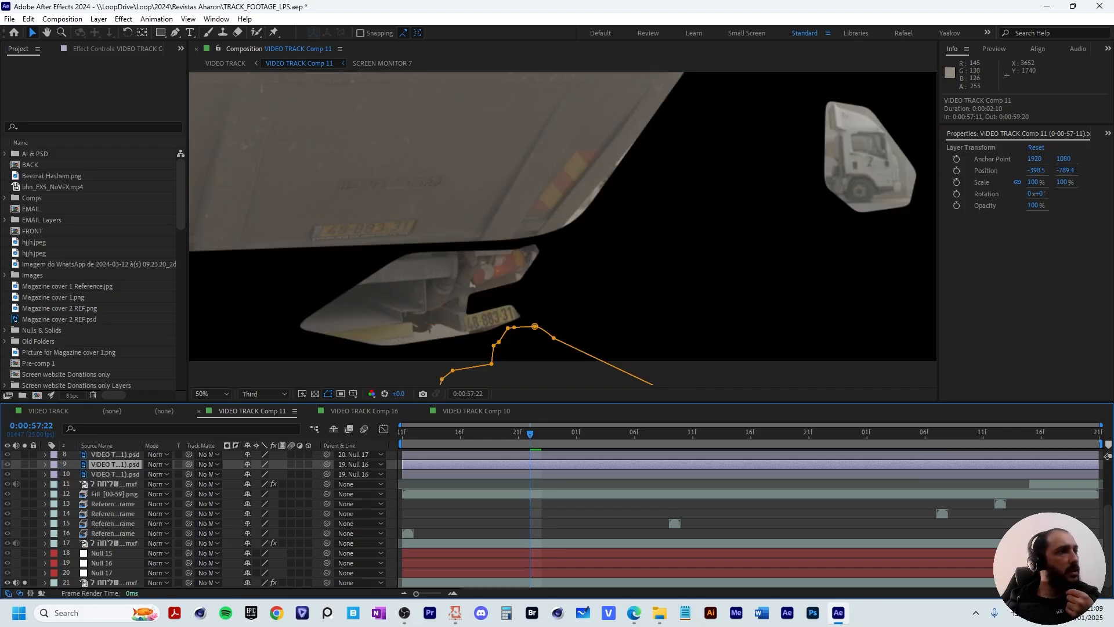
key(comma)
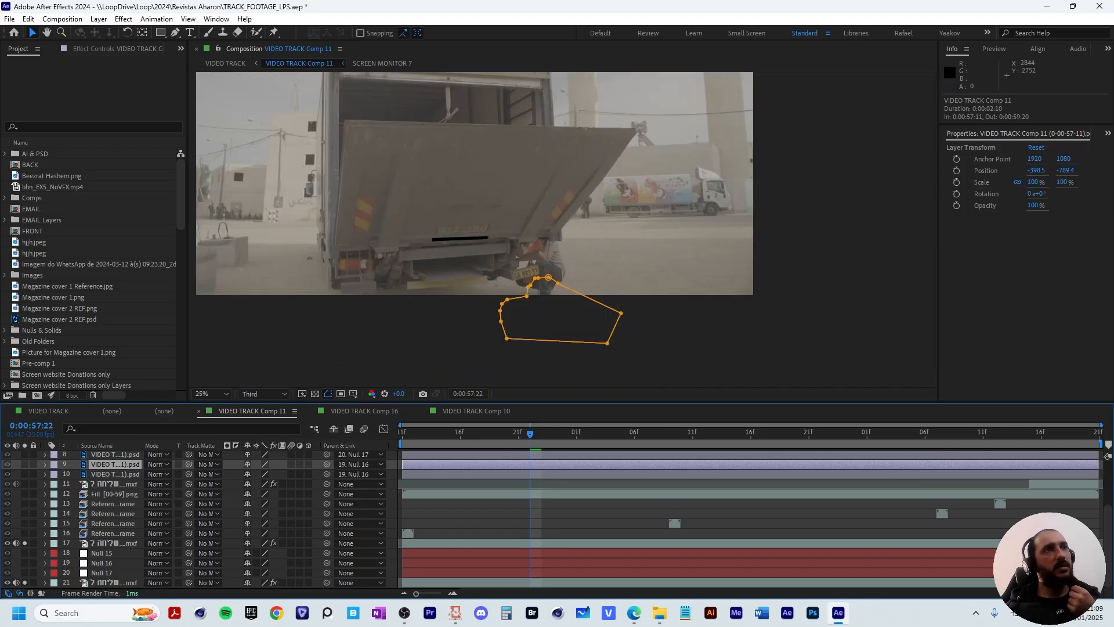
key(space)
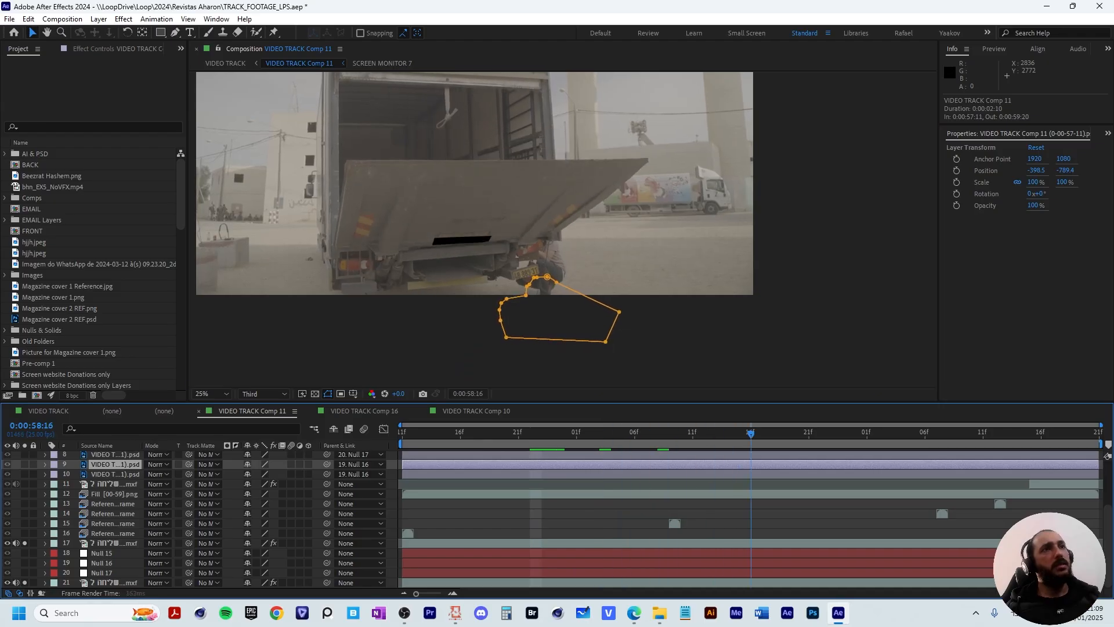
- Step through the soloed tailgate footage and stop at 0:00:59:14 to examine the lowered tailgate and the original boxes
key(Page_Down)
key(Page_Down)
key(Page_Down)
key(Page_Down)
key(Page_Down)
key(Page_Down)
key(Page_Down)
key(Page_Down)
key(Page_Down)
key(Page_Up)
key(Page_Up)
key(Page_Up)
key(Page_Up)
key(Page_Up)
key(Page_Up)
key(Page_Up)
key(Page_Up)
key(Page_Up)
key(Page_Up)
key(Page_Up)
key(Page_Up)
key(Page_Up)
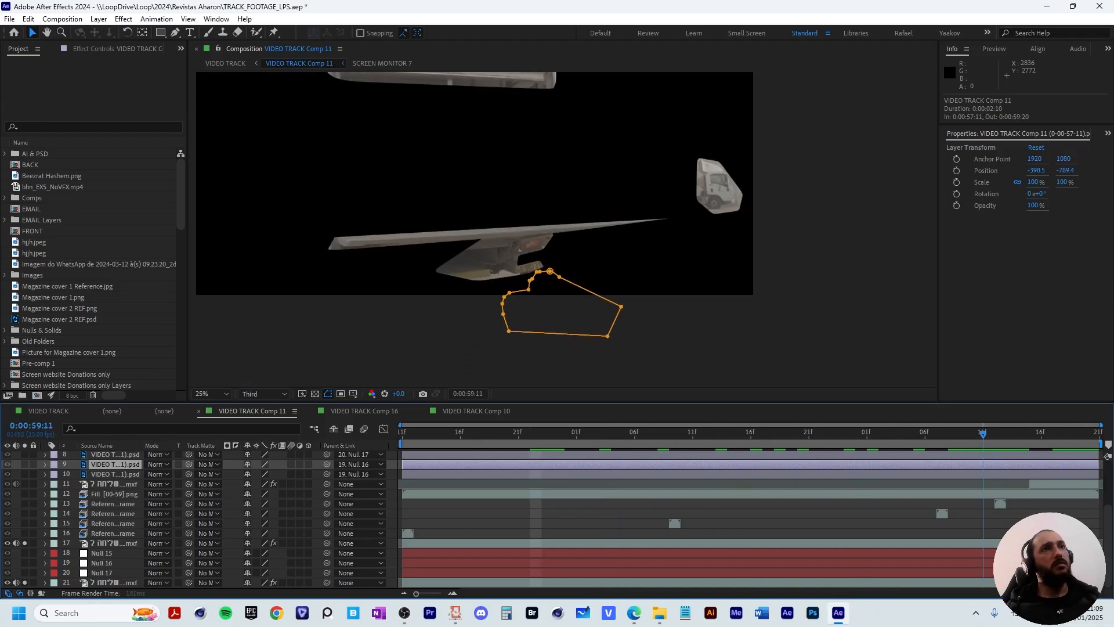
key(Page_Down)
key(Page_Down)
key(Page_Down)
key(space)
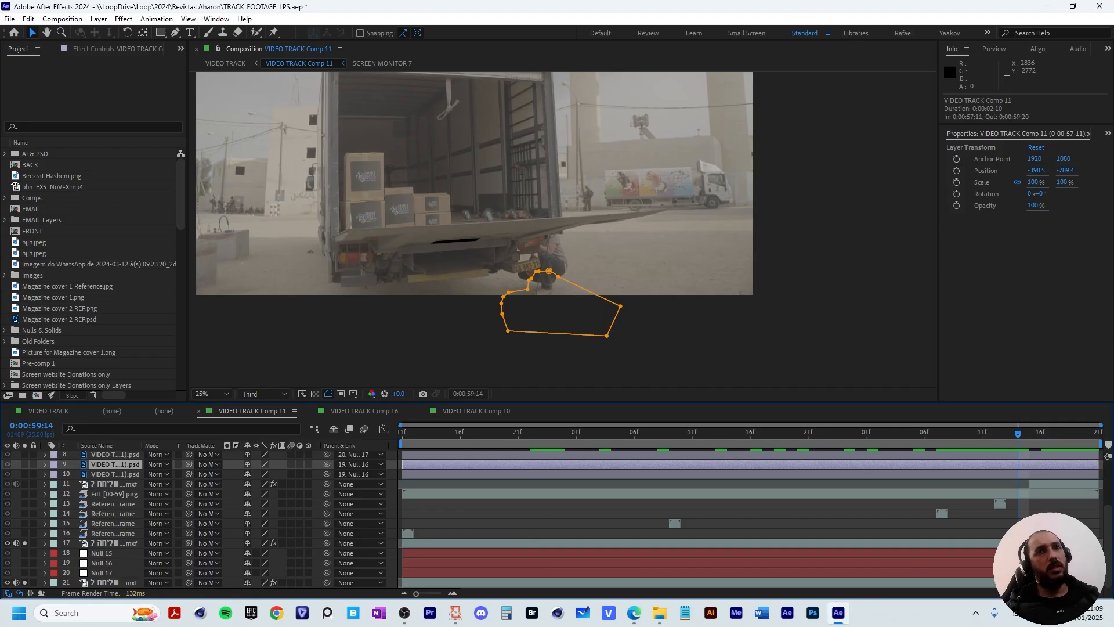
- Toggle the solo of layer 17 at 0:00:59:14 to compare the finished composite with the original truck footage
click(1063, 484)
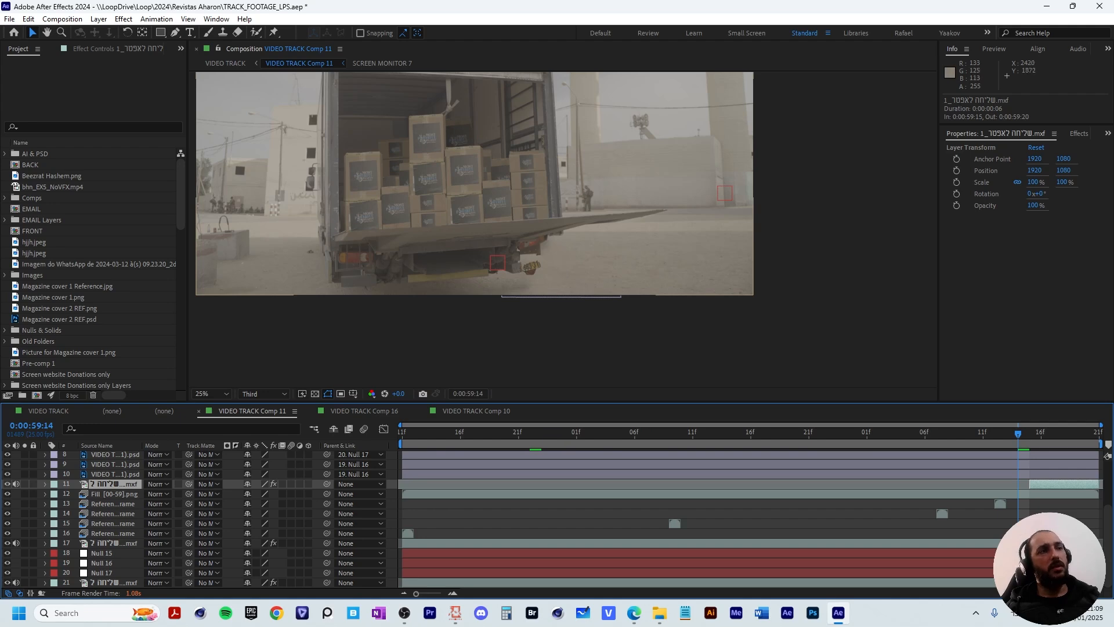
click(24, 543)
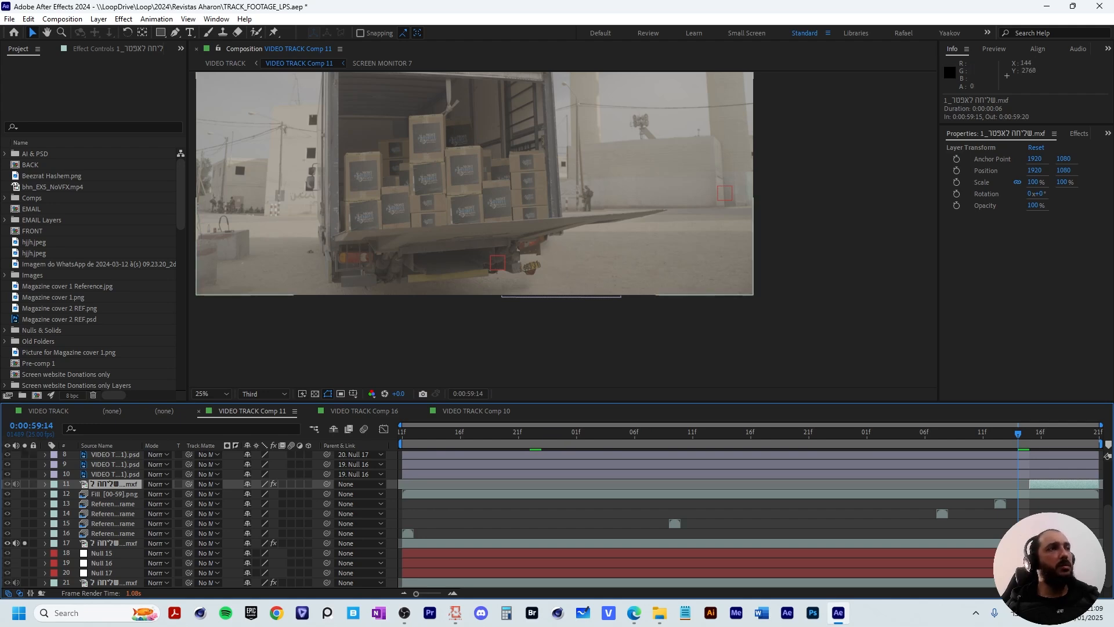
click(25, 543)
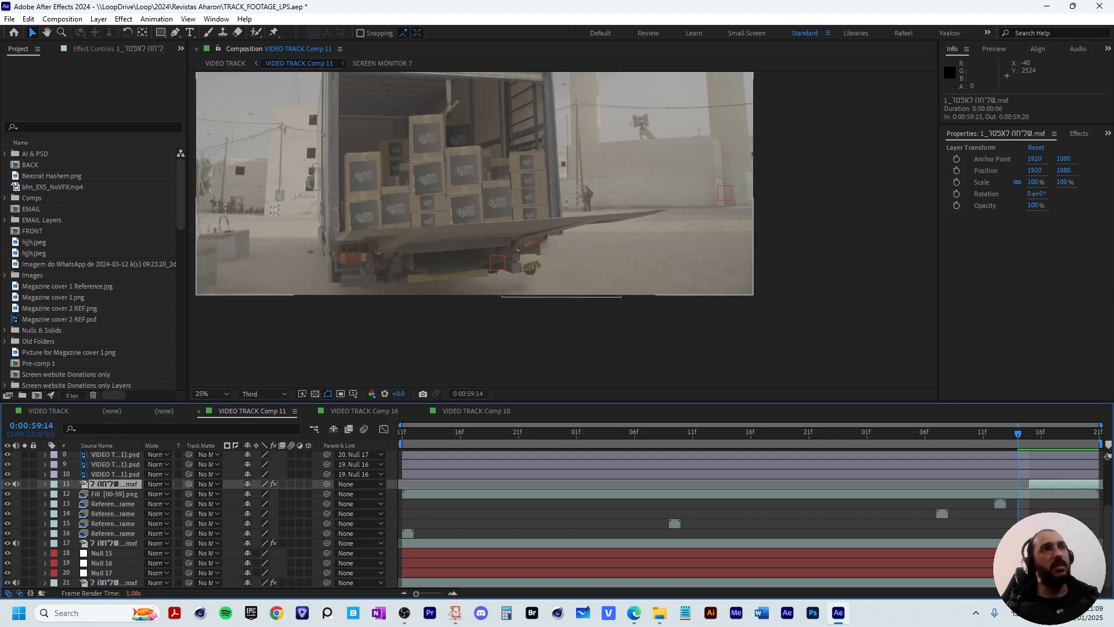
click(24, 543)
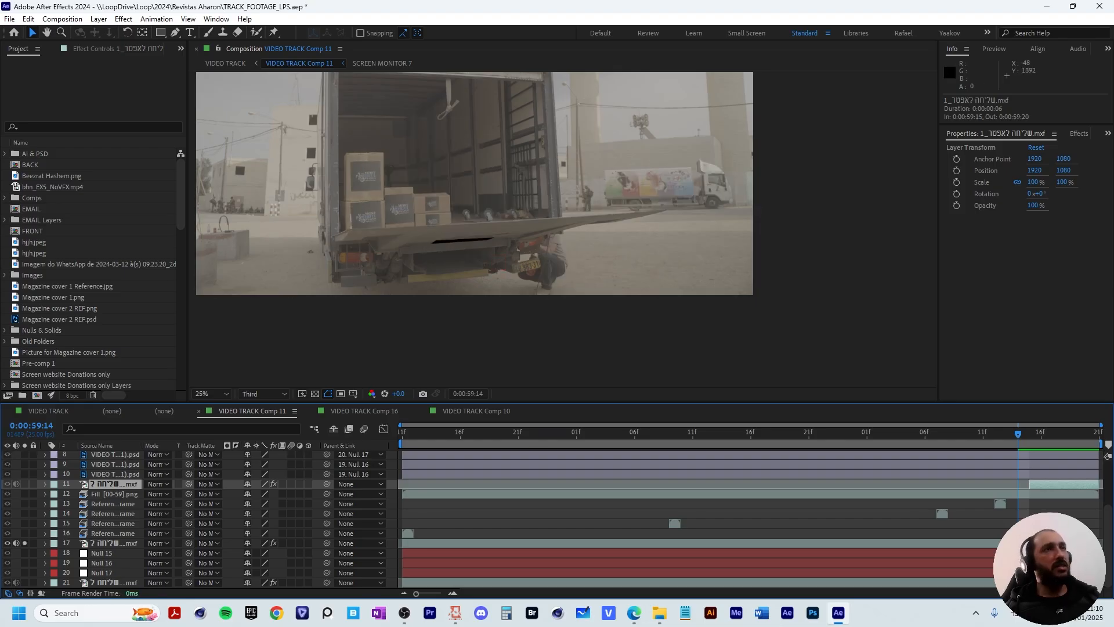
click(24, 543)
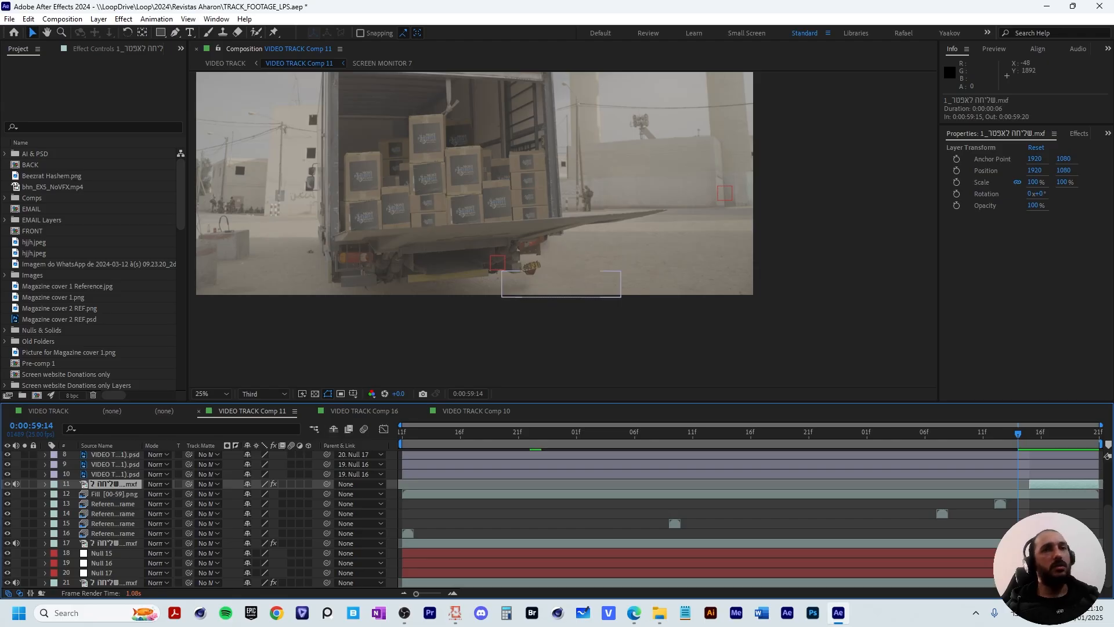
- Step the full composite back to 0:00:57:14 to examine the raised tailgate and its replaced sign
key(Page_Up)
key(Page_Up)
key(Page_Up)
key(Page_Up)
key(Page_Up)
key(Page_Up)
key(Page_Up)
key(Page_Up)
key(Page_Up)
key(Page_Up)
key(Page_Up)
key(Page_Up)
key(Page_Up)
key(Page_Up)
key(Page_Up)
key(Page_Up)
key(Page_Up)
key(Page_Up)
key(Page_Up)
key(Page_Up)
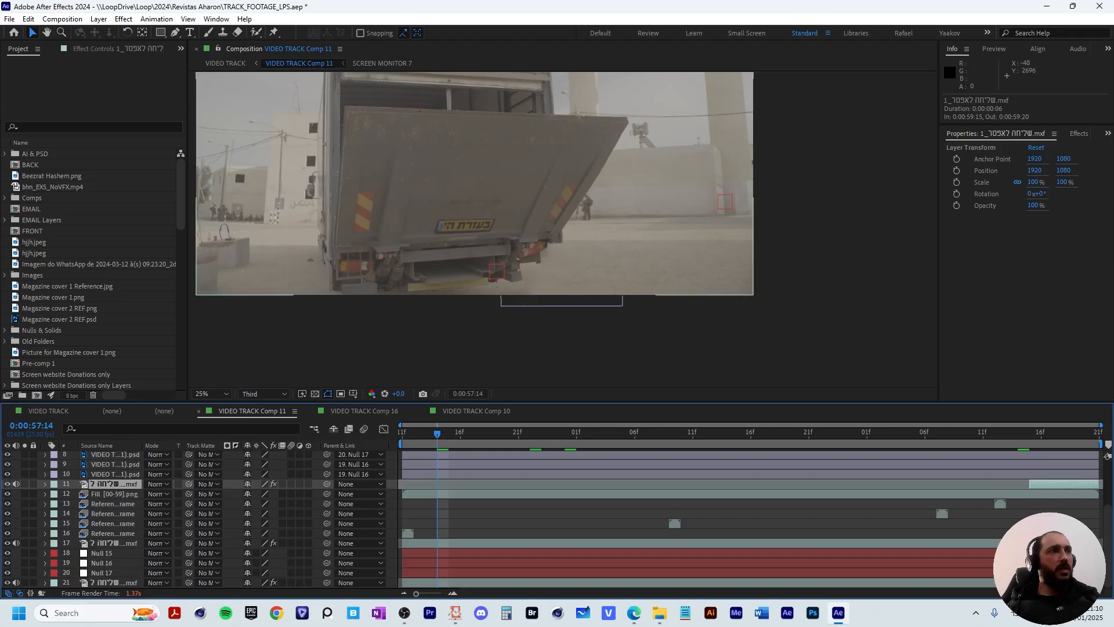
click(25, 484)
click(24, 484)
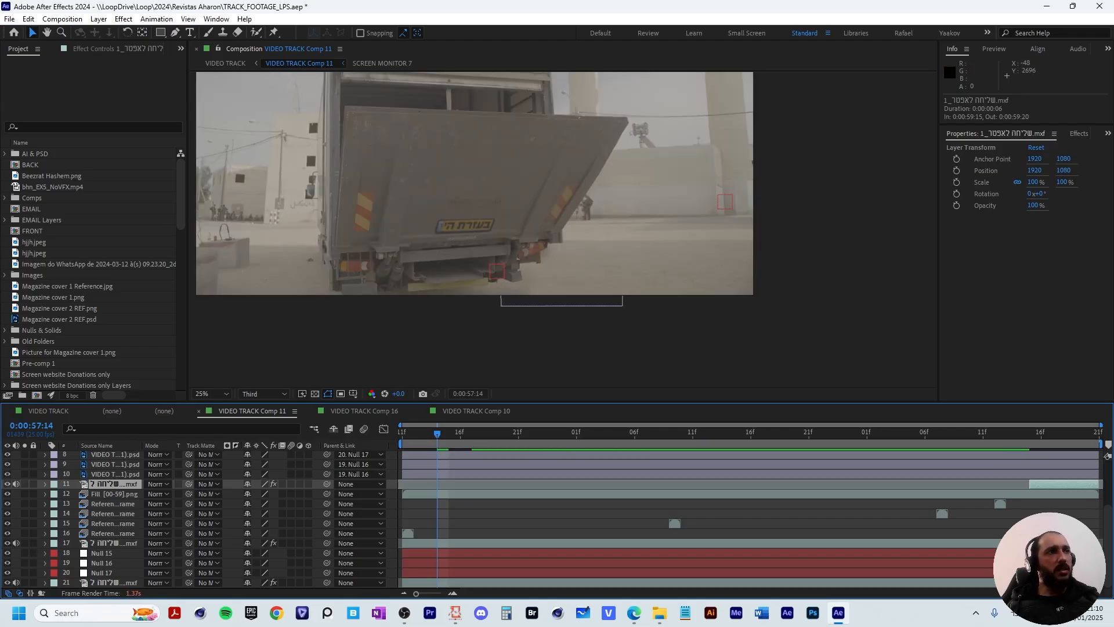
- Solo layer 17, set its Mask 1 mode to None, and play the unmasked tailgate footage from 0:00:57:14
click(25, 543)
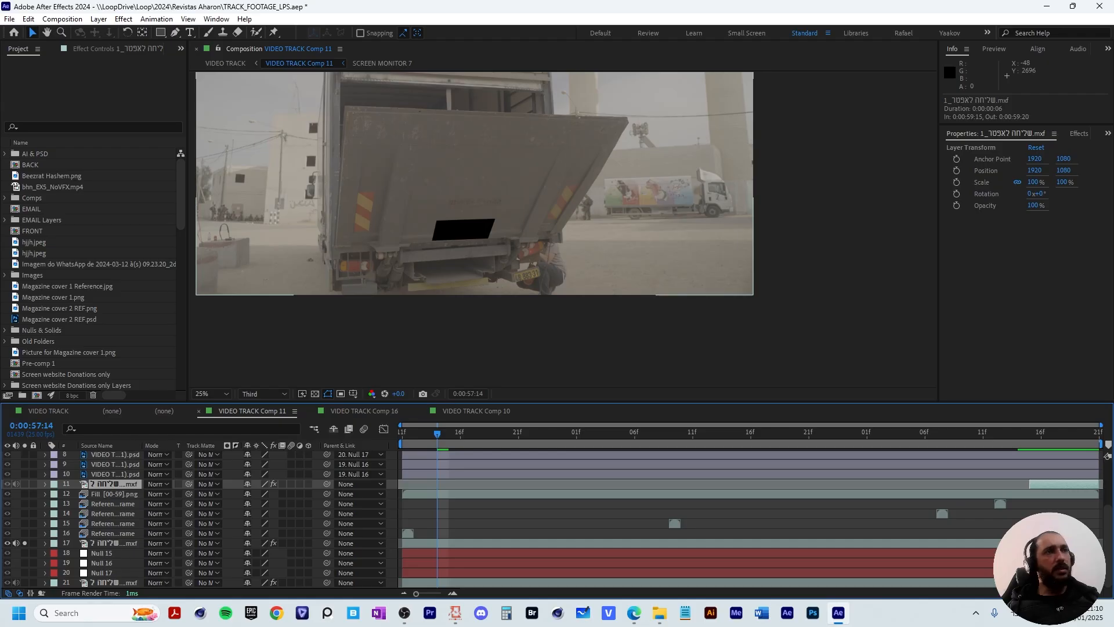
click(113, 543)
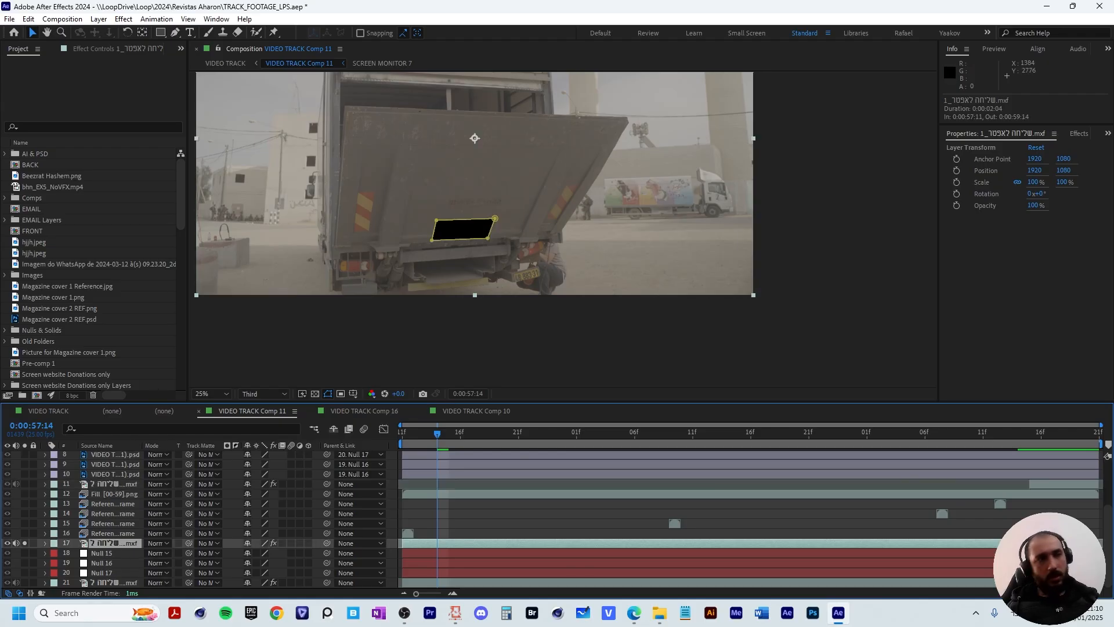
key(m)
click(261, 553)
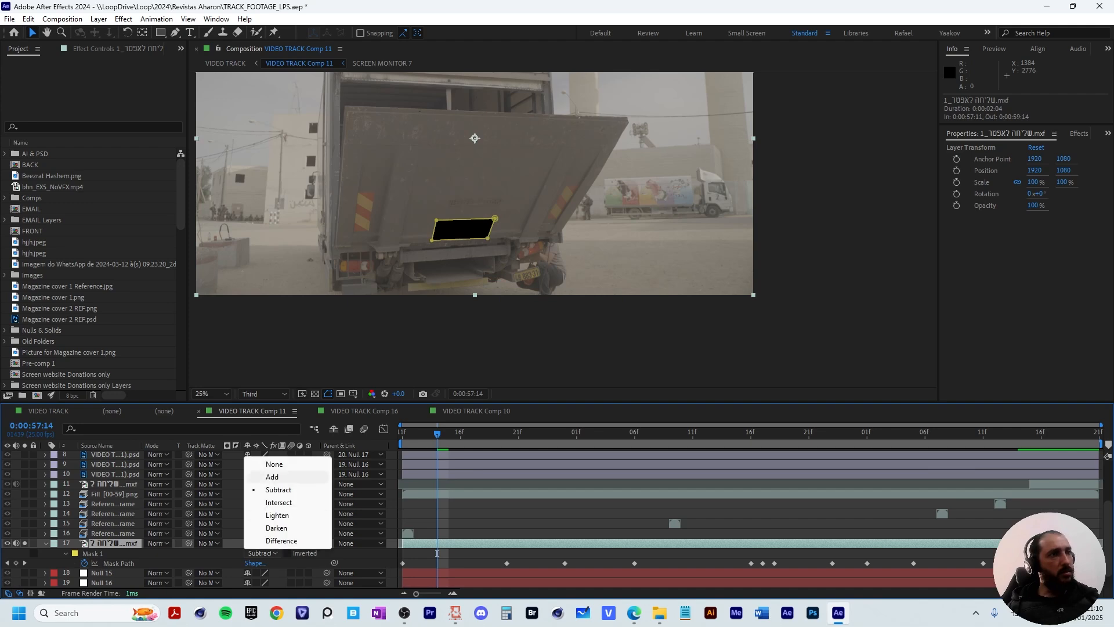
click(274, 463)
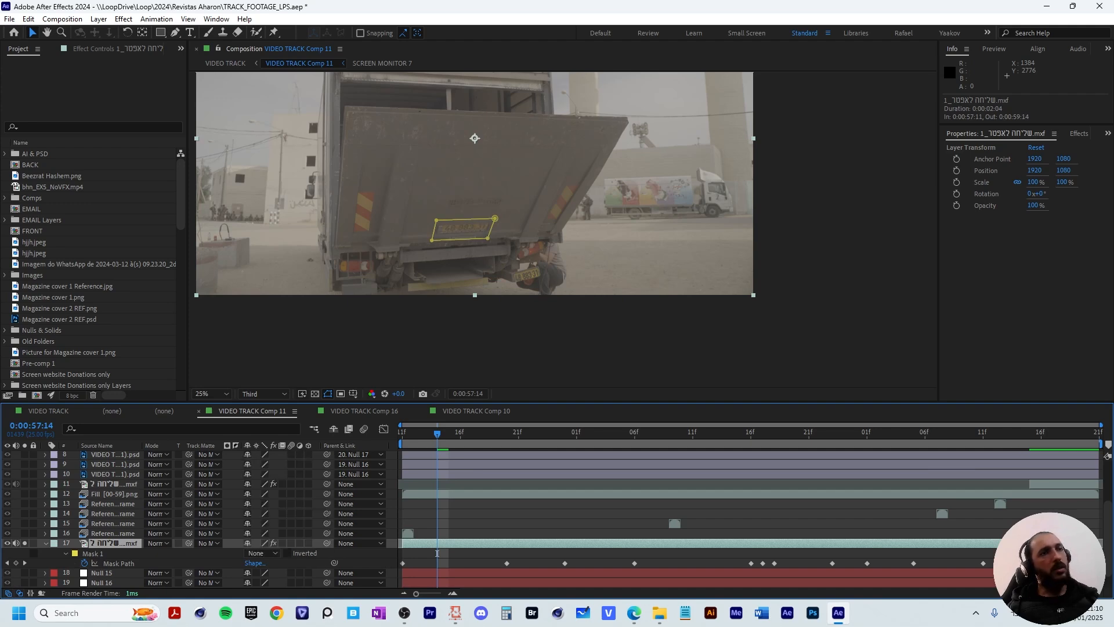
click(437, 552)
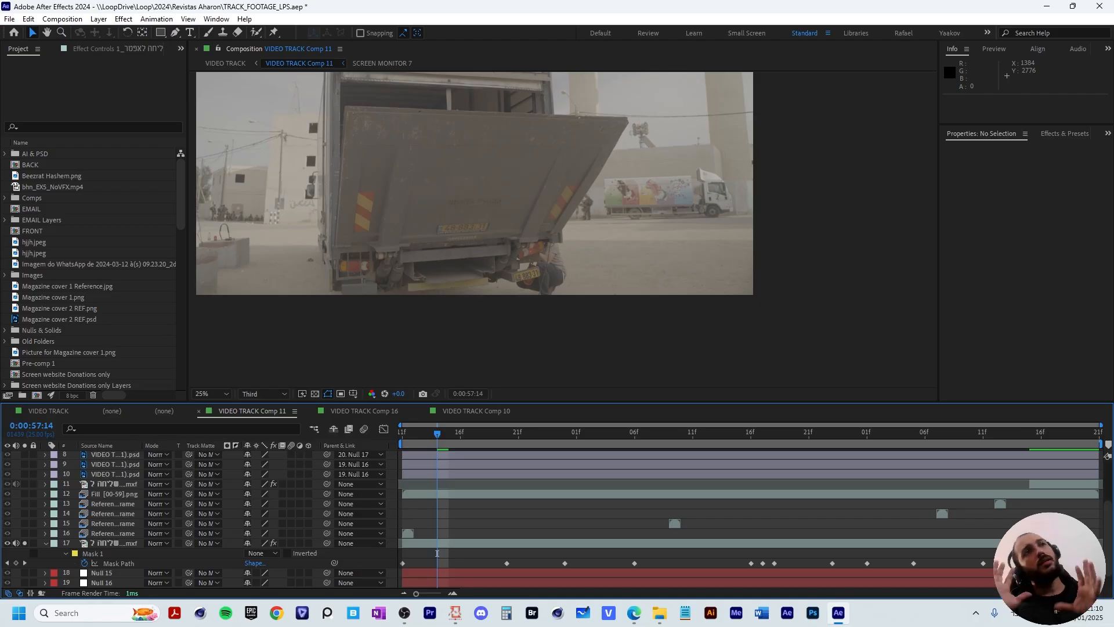
key(space)
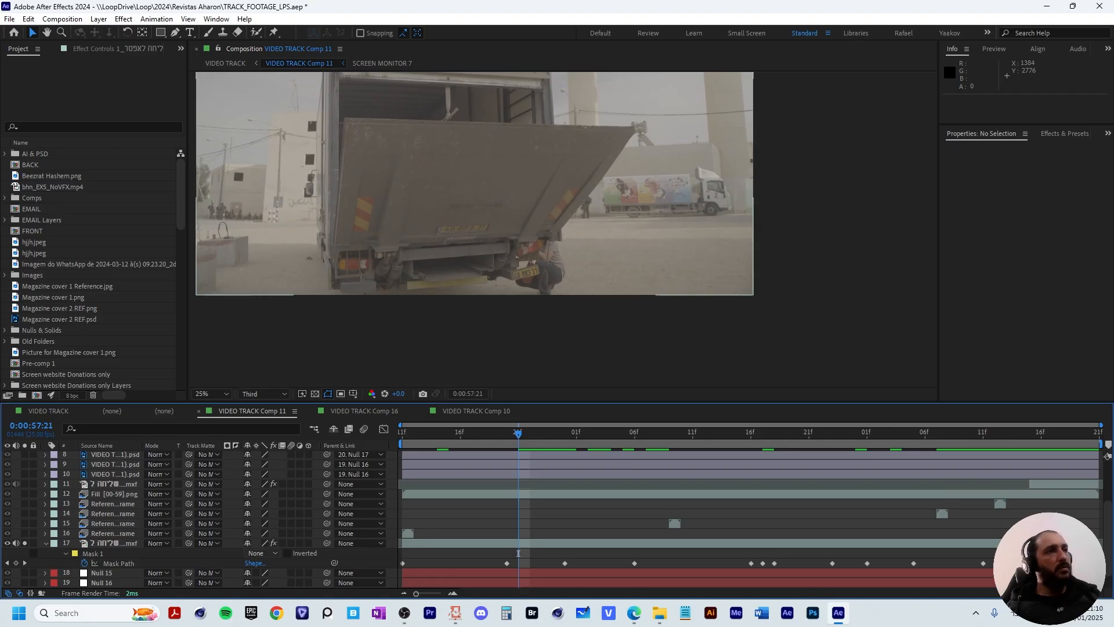
- Set layer 17's Mask 1 mode back to Subtract, turn off its solo, and move the current time to 0:00:57:17
click(262, 552)
click(278, 489)
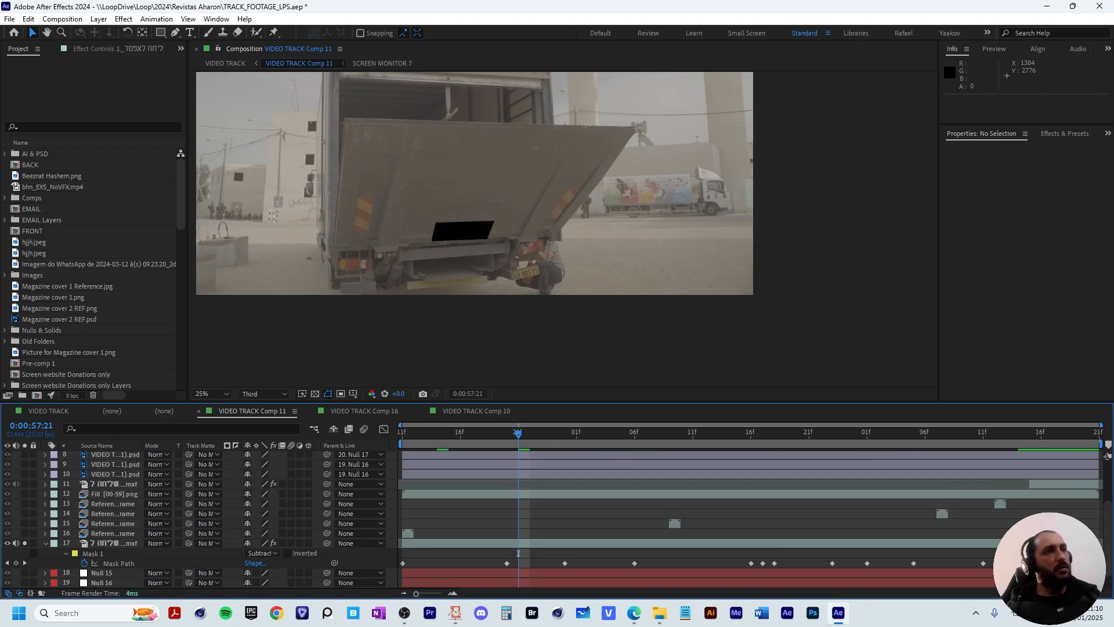
drag(518, 552, 472, 553)
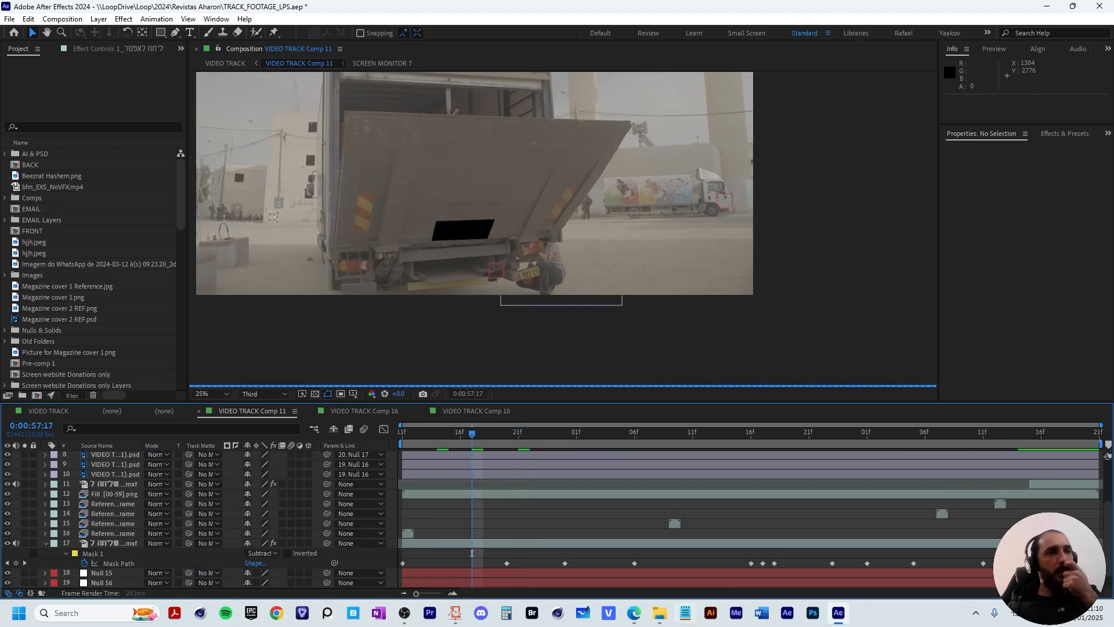
- Play the full truck composite from 0:00:57:17 to examine the lowering tailgate and boxes, then go back to the mask keyframe at 0:00:59:01
key(space)
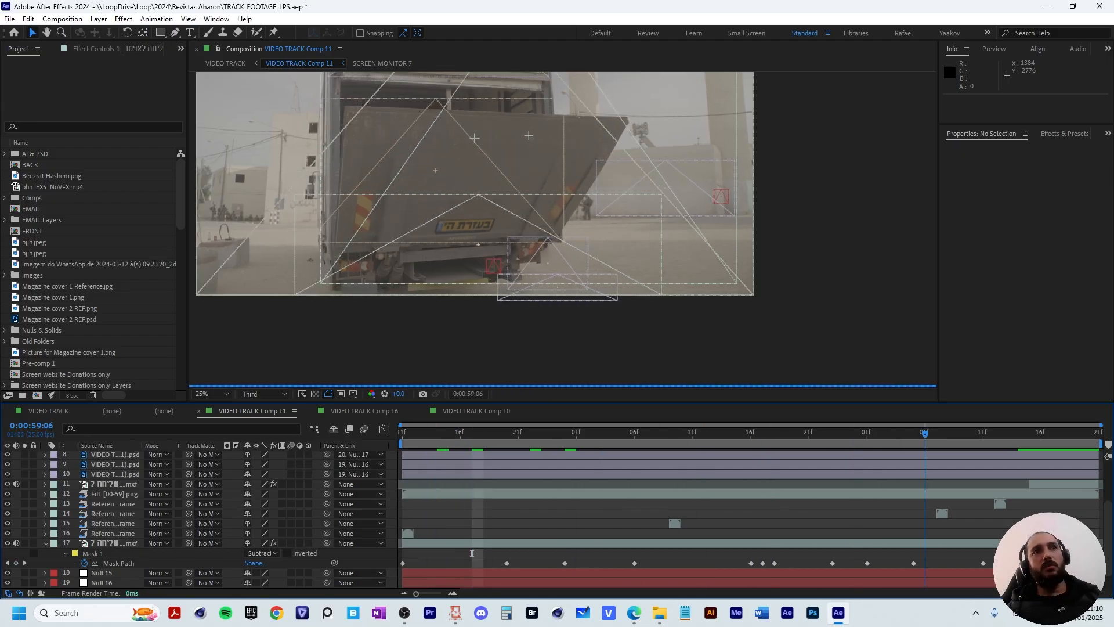
key(space)
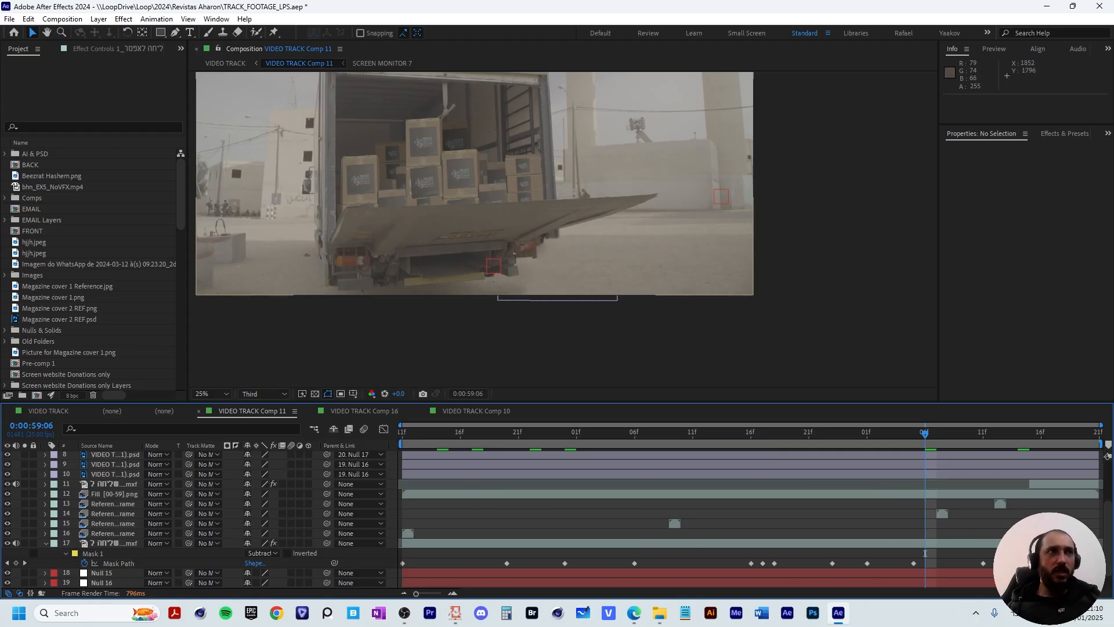
key(space)
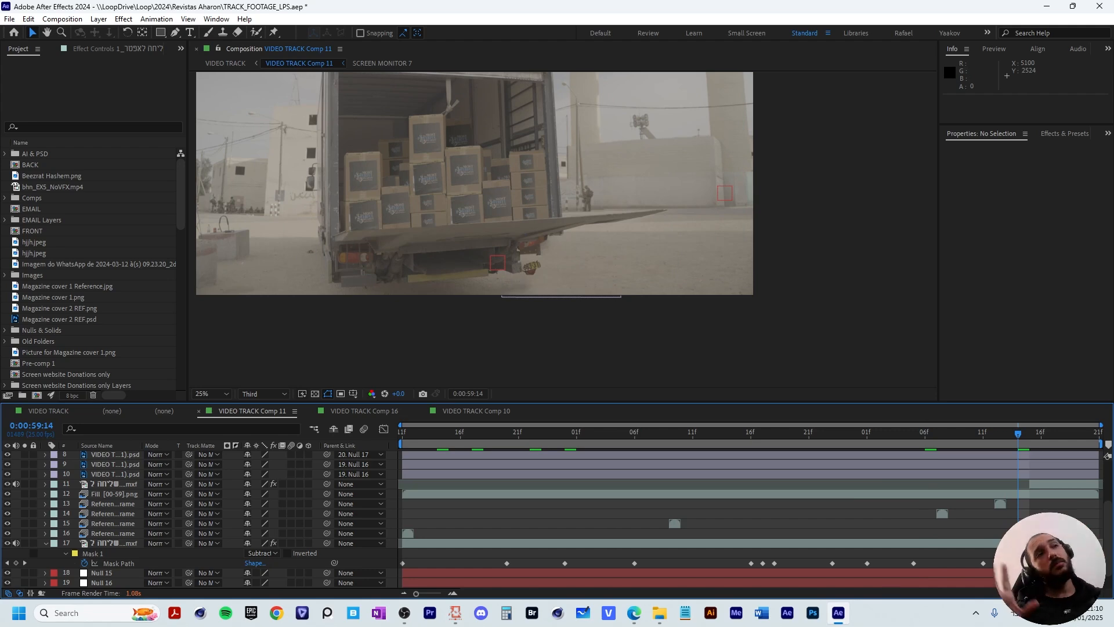
key(space)
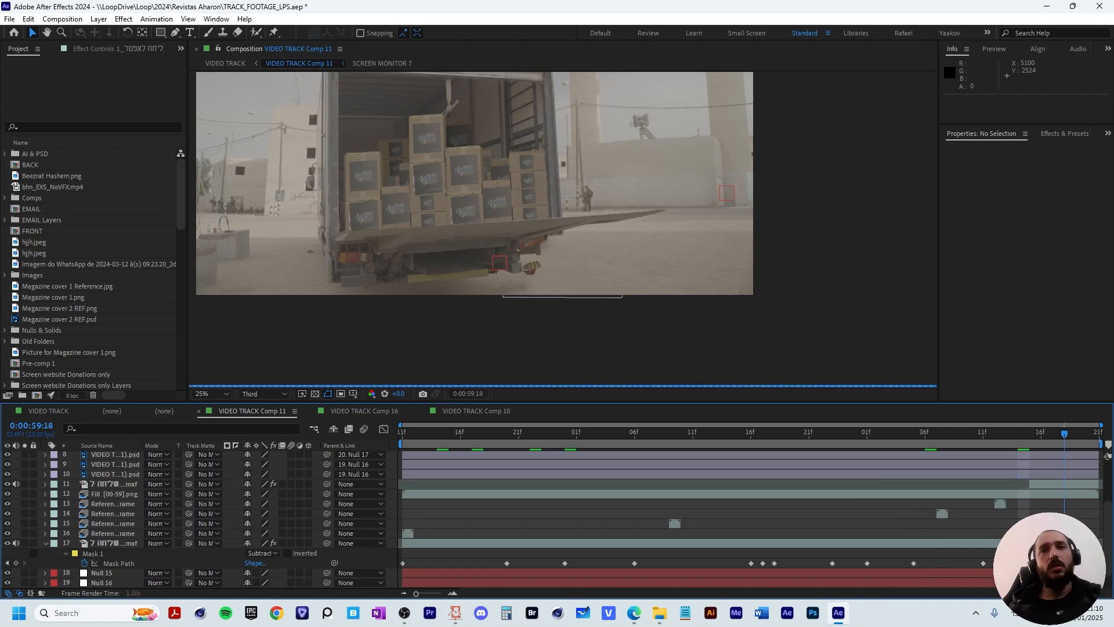
key(j)
key(j)
key(j)
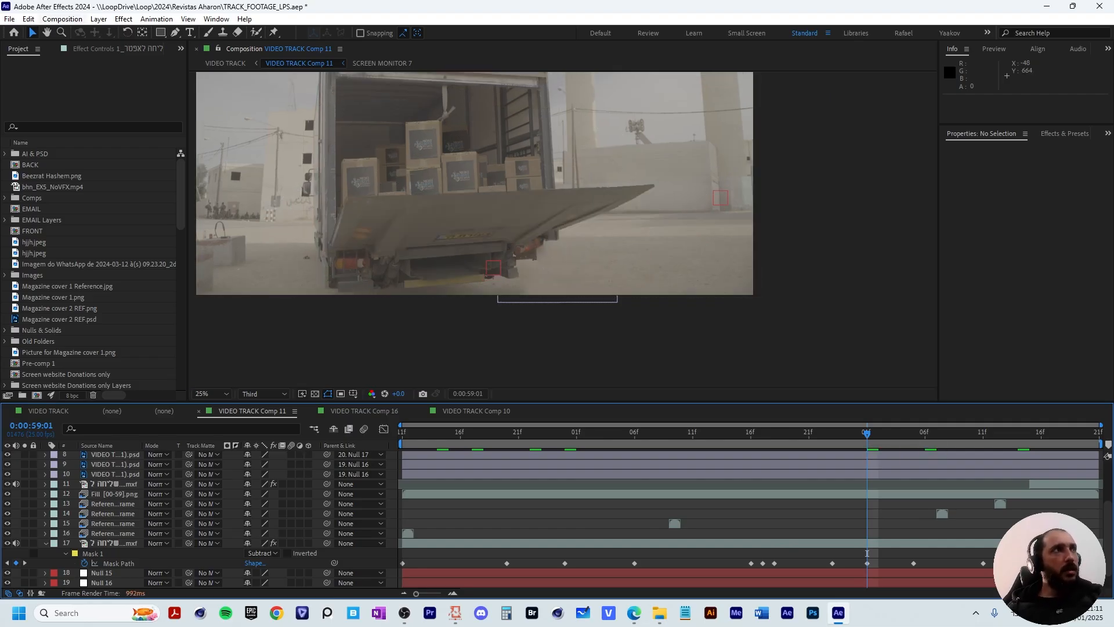
- Start a new project without saving changes to TRACK_FOOTAGE_LPS.aep, and widen the Project panel
key(alt+space)
key(Escape)
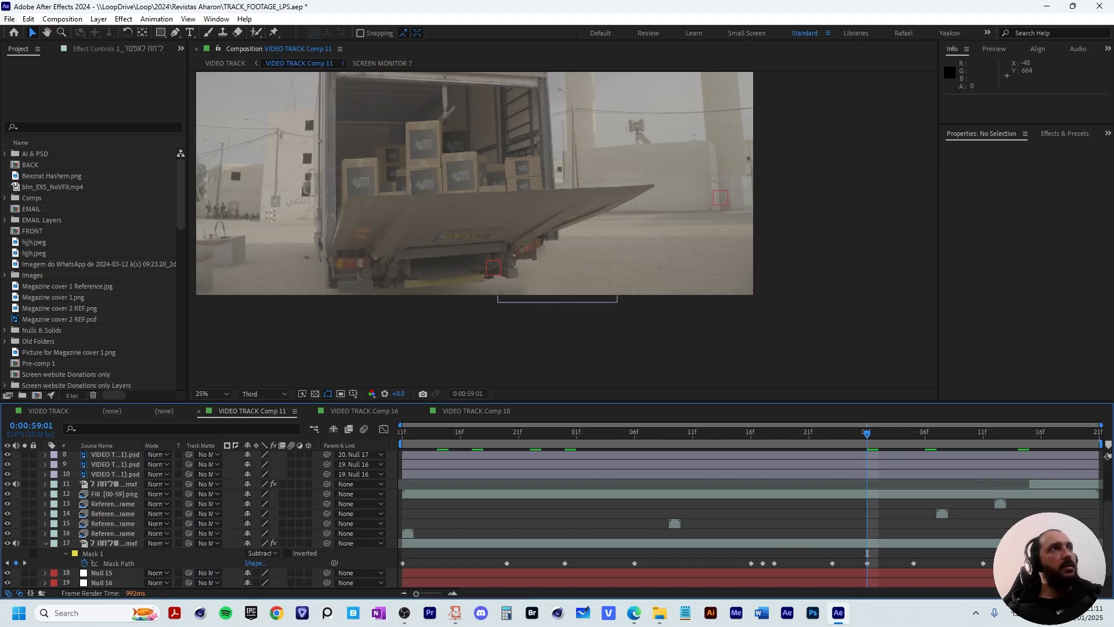
key(alt+f)
key(Right)
key(Left)
key(Right)
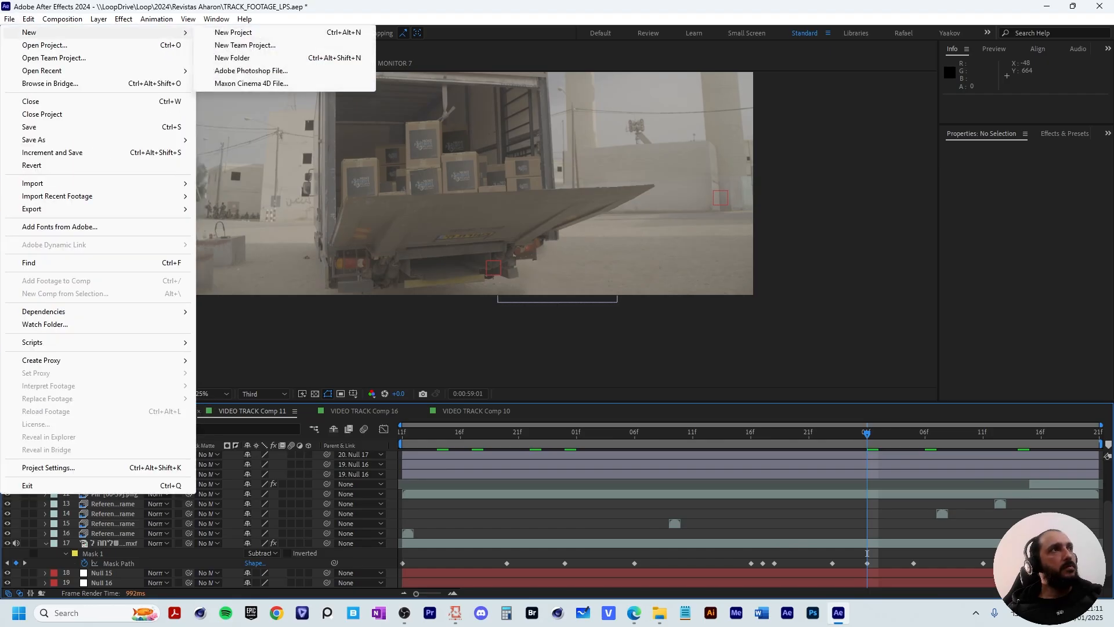
key(Down)
key(Up)
key(Right)
key(Down)
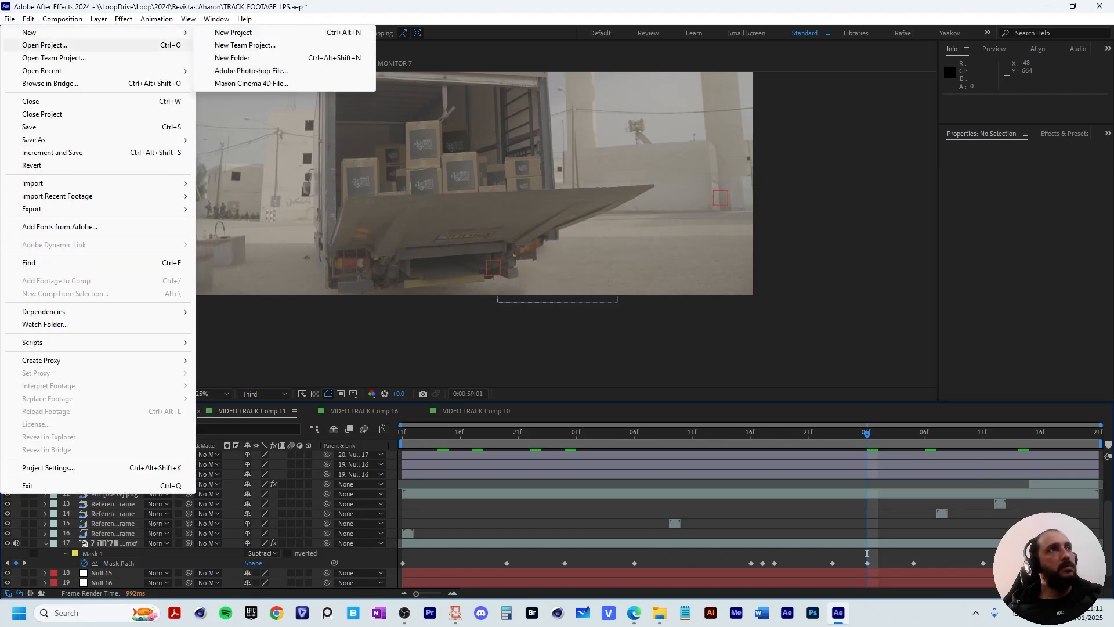
key(Up)
key(Right)
key(Return)
key(Tab)
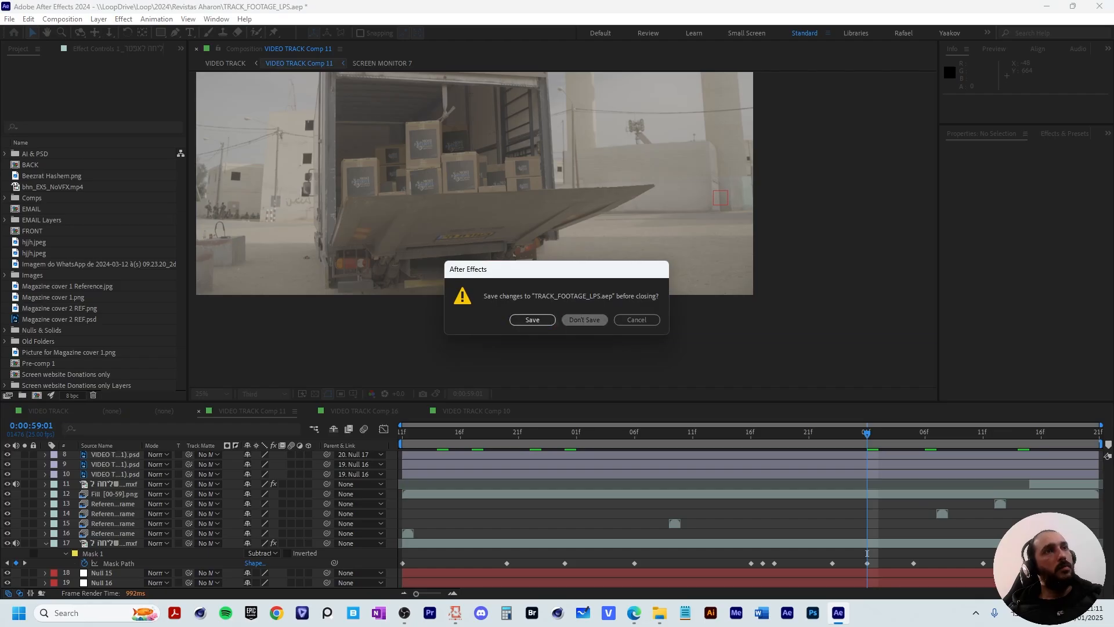
key(Return)
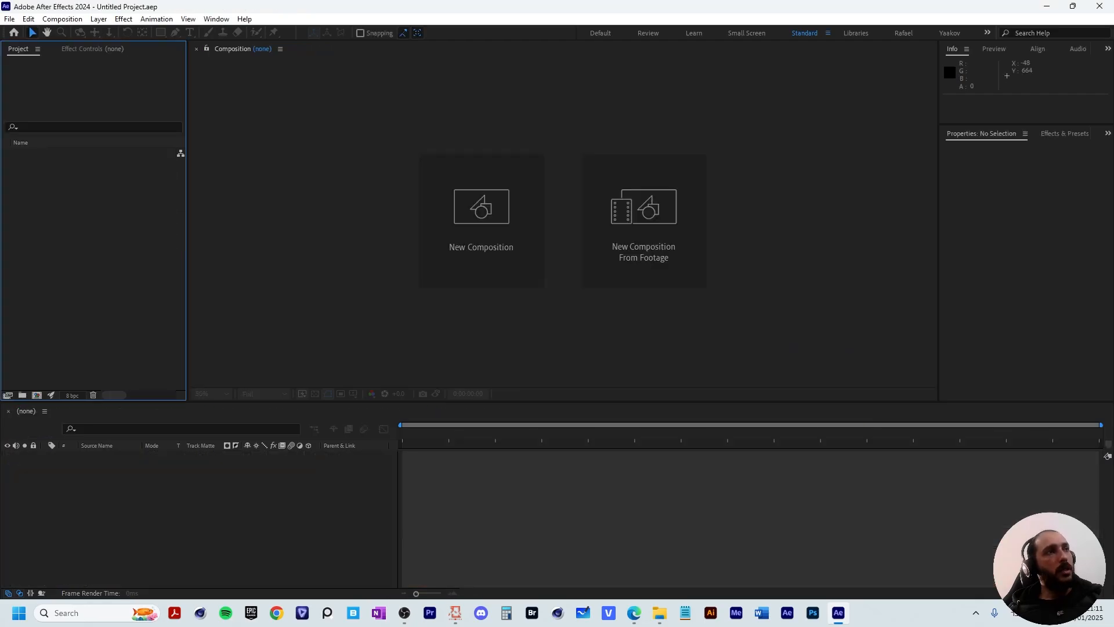
drag(187, 232, 268, 232)
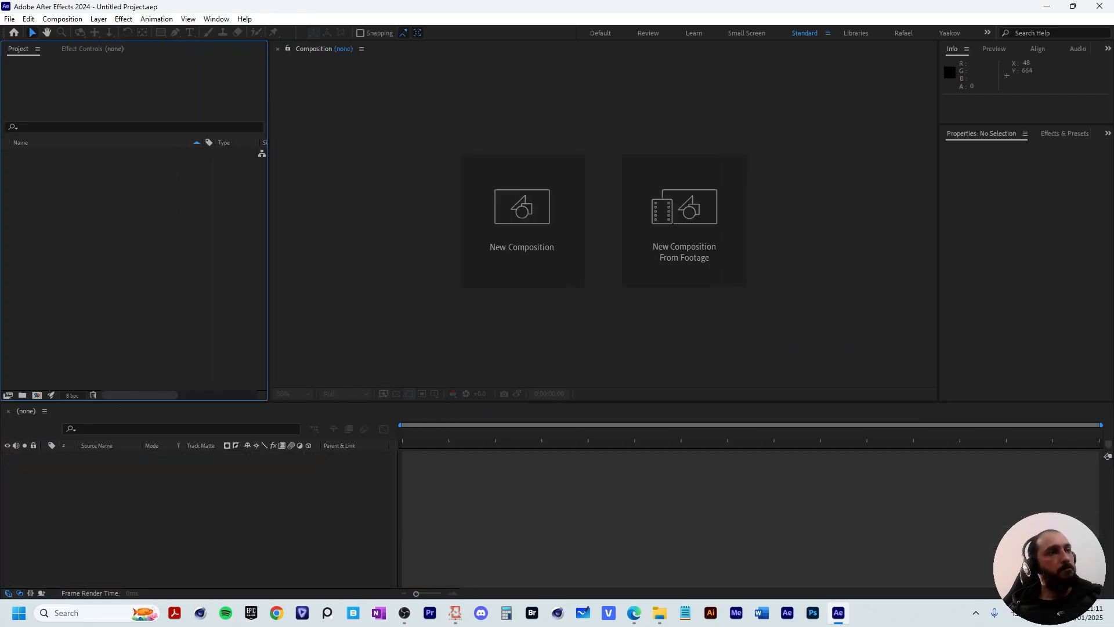
- Import the corporate-employee computer, business-woman tablet and women-hands laptop green-screen clips from the Footages folder into the project
mouse_move(659, 613)
click(594, 548)
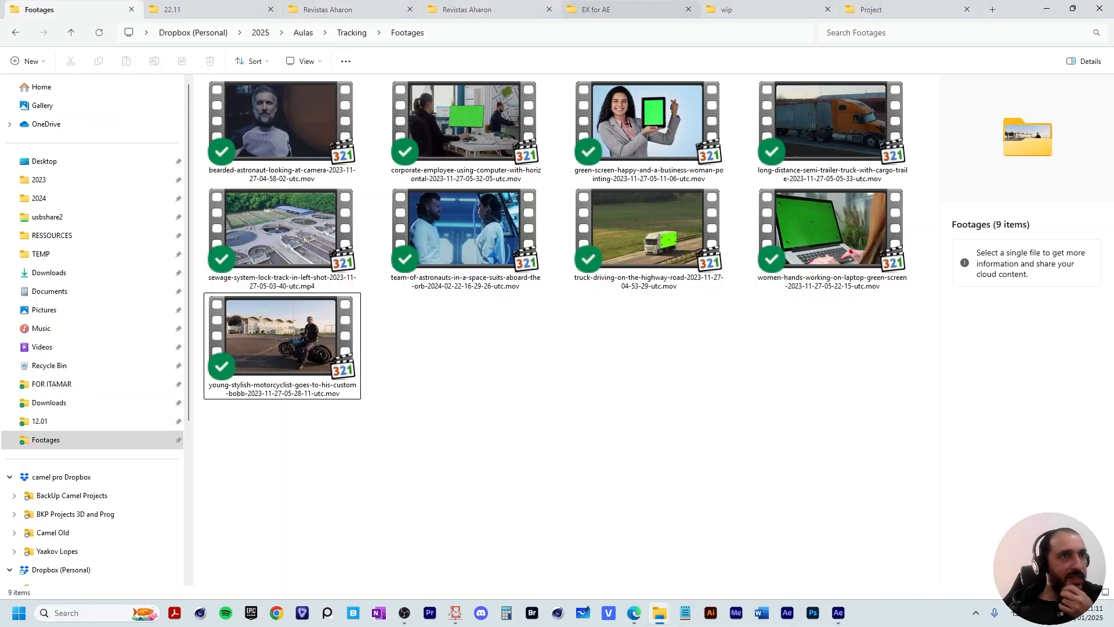
click(466, 131)
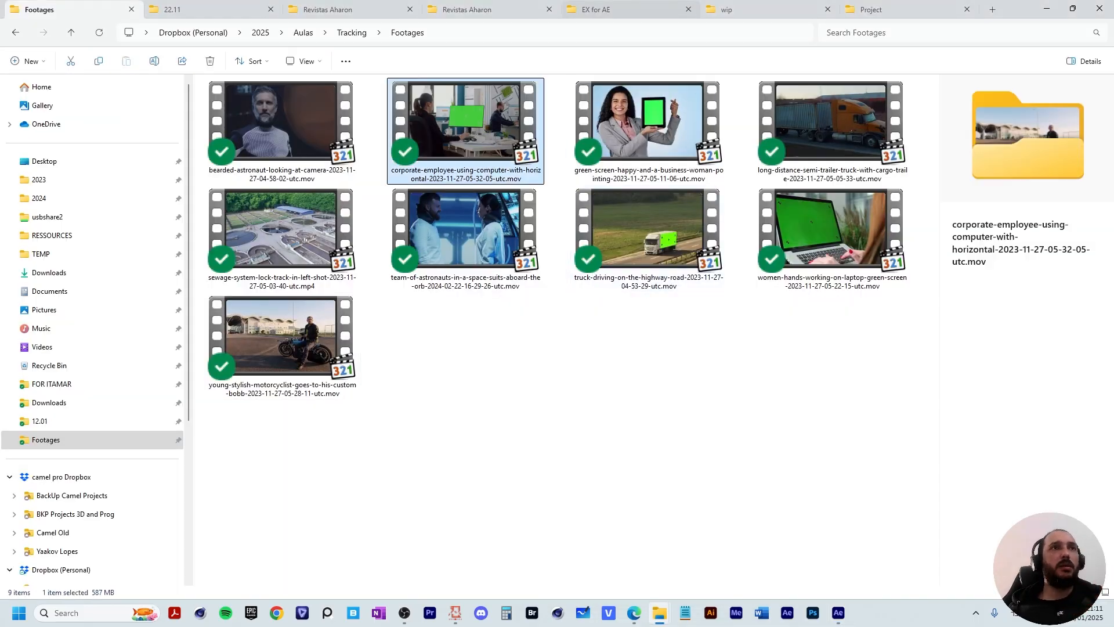
ctrl+click(648, 131)
ctrl+click(648, 129)
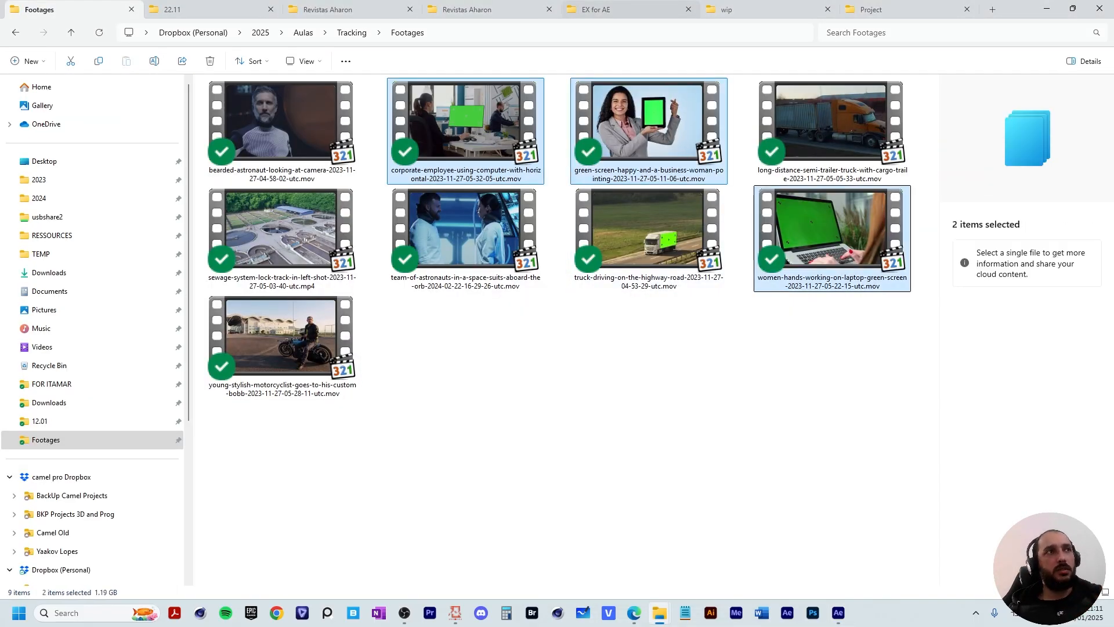
ctrl+click(832, 232)
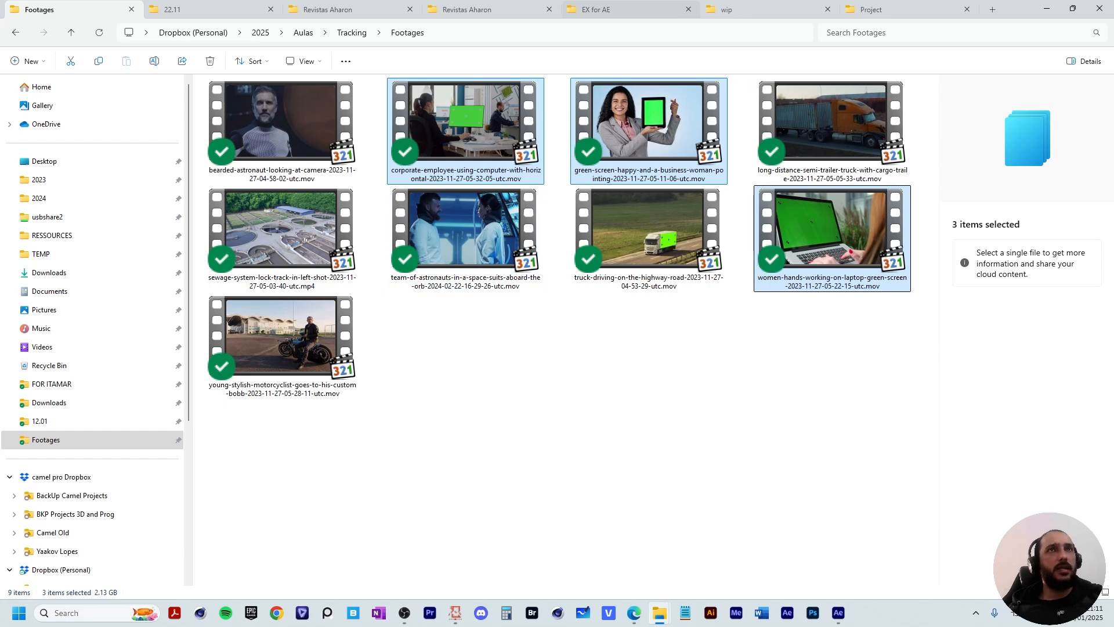
drag(1016, 9, 1113, 117)
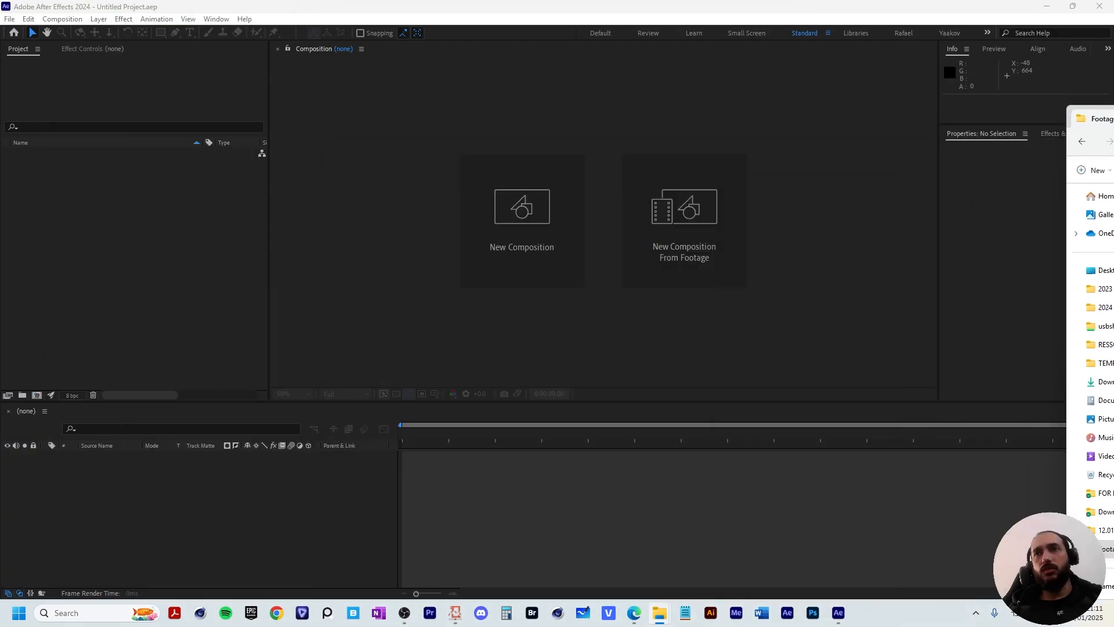
drag(1113, 232, 117, 276)
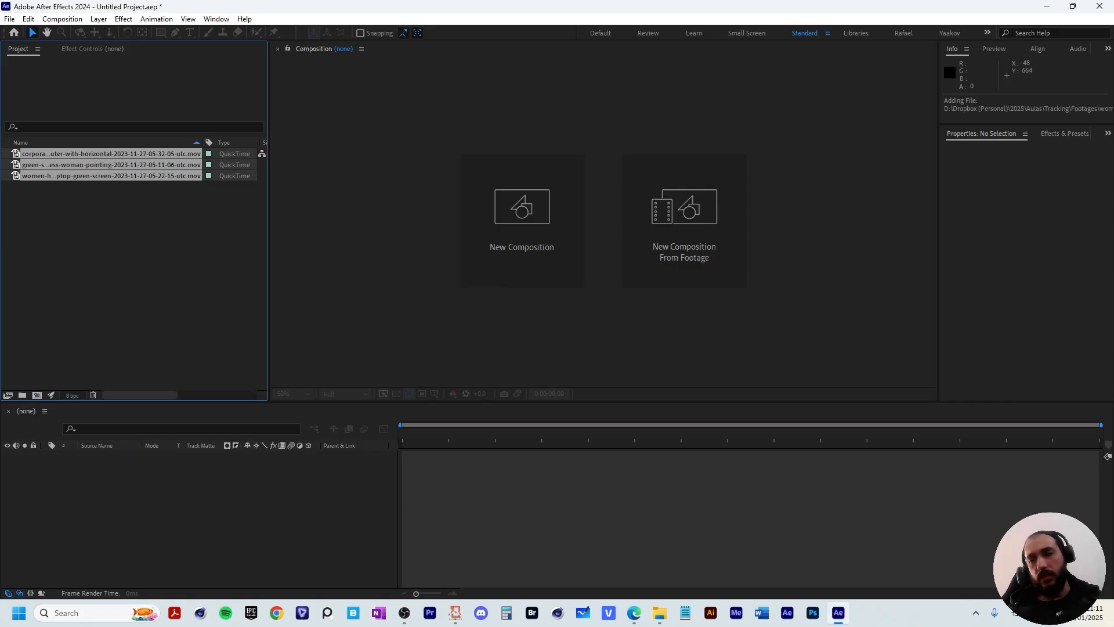
click(117, 277)
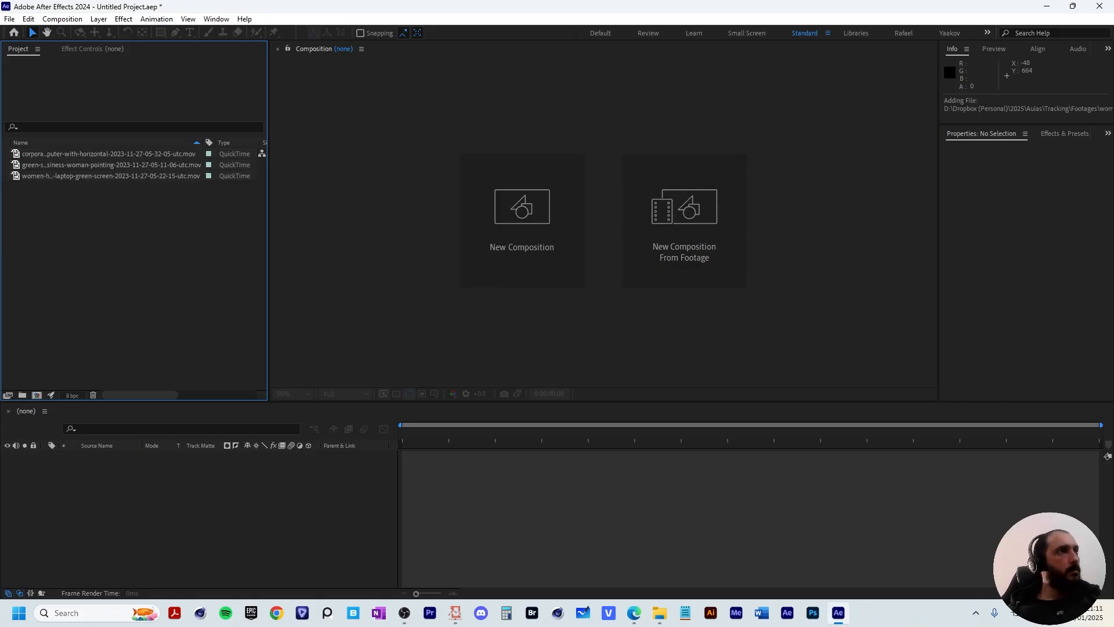
- Create a separate composition from each of the business-woman, corporate-employee and women-hands laptop clips
click(111, 165)
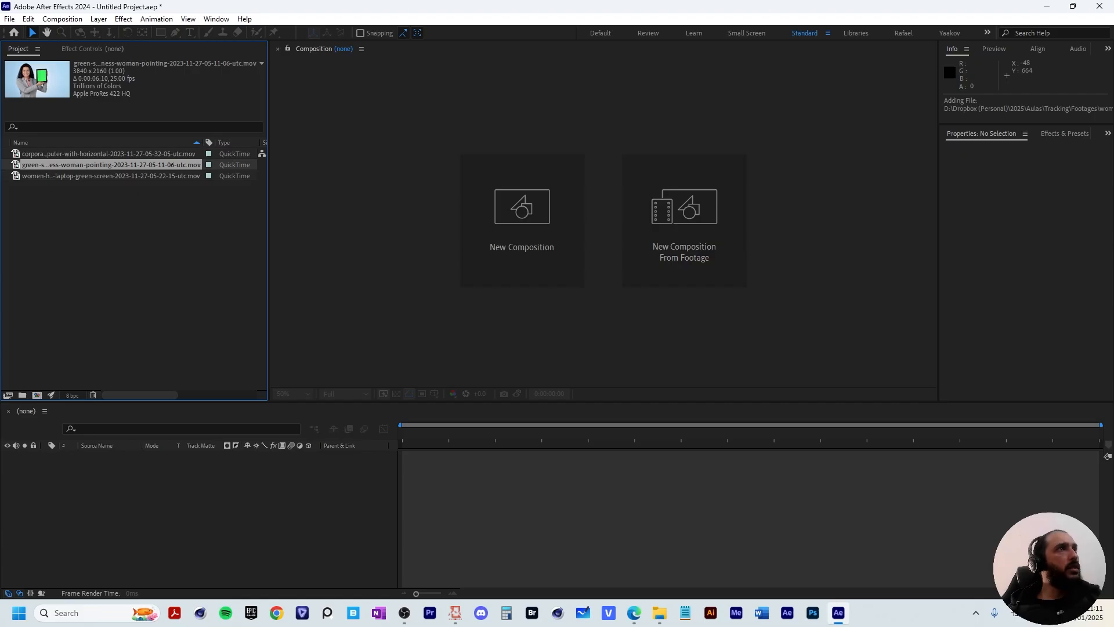
drag(87, 165, 37, 396)
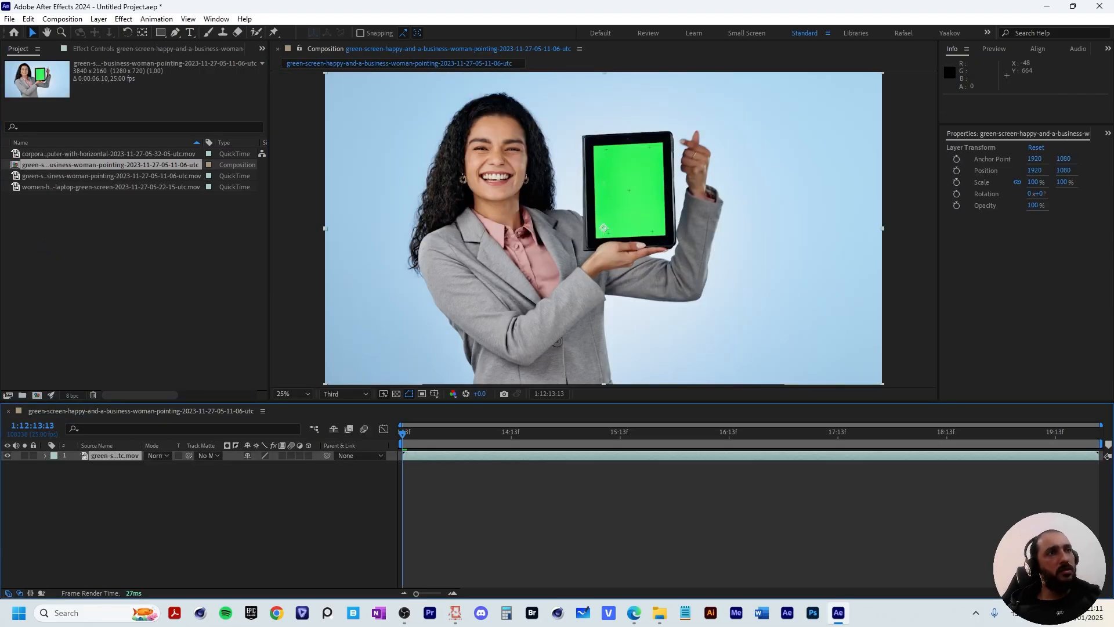
drag(402, 434, 1094, 434)
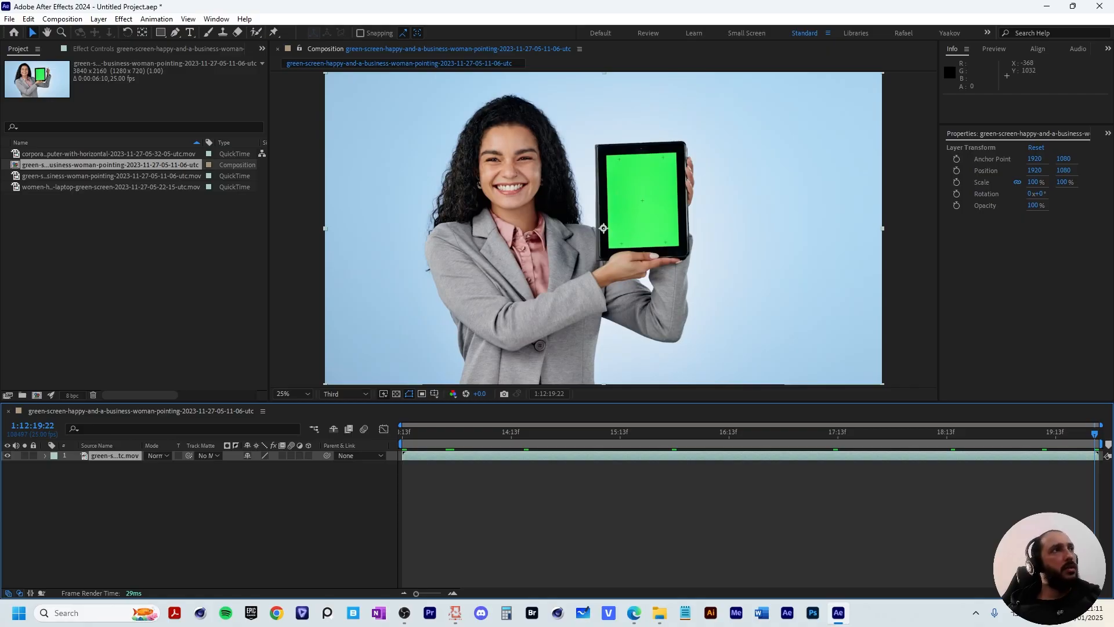
drag(122, 154, 36, 395)
click(111, 198)
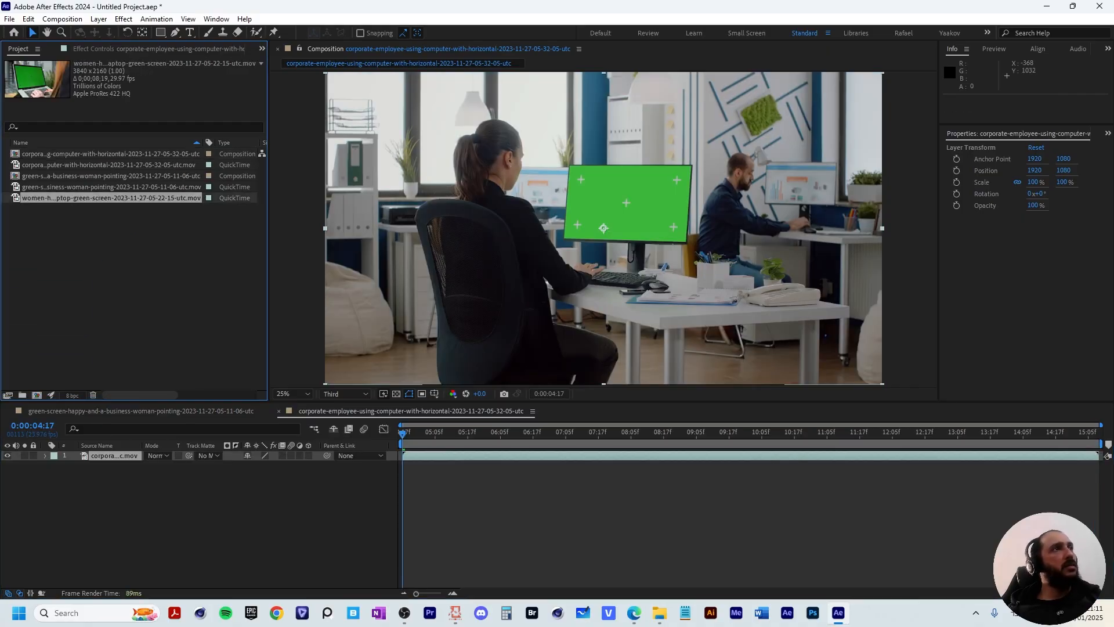
drag(111, 198, 37, 395)
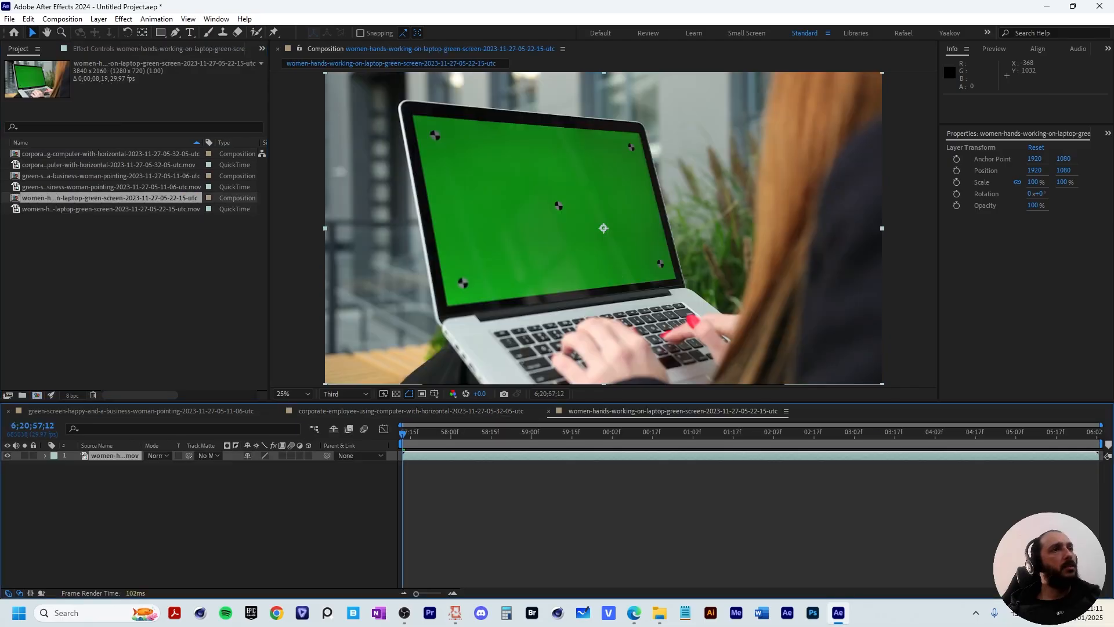
- In the corporate-employee composition, show the Tracker panel and start Track Motion on the clip at 0:00:04:17
click(411, 411)
mouse_move(402, 434)
mouse_down()
mouse_move(1096, 434)
mouse_move(403, 433)
mouse_up()
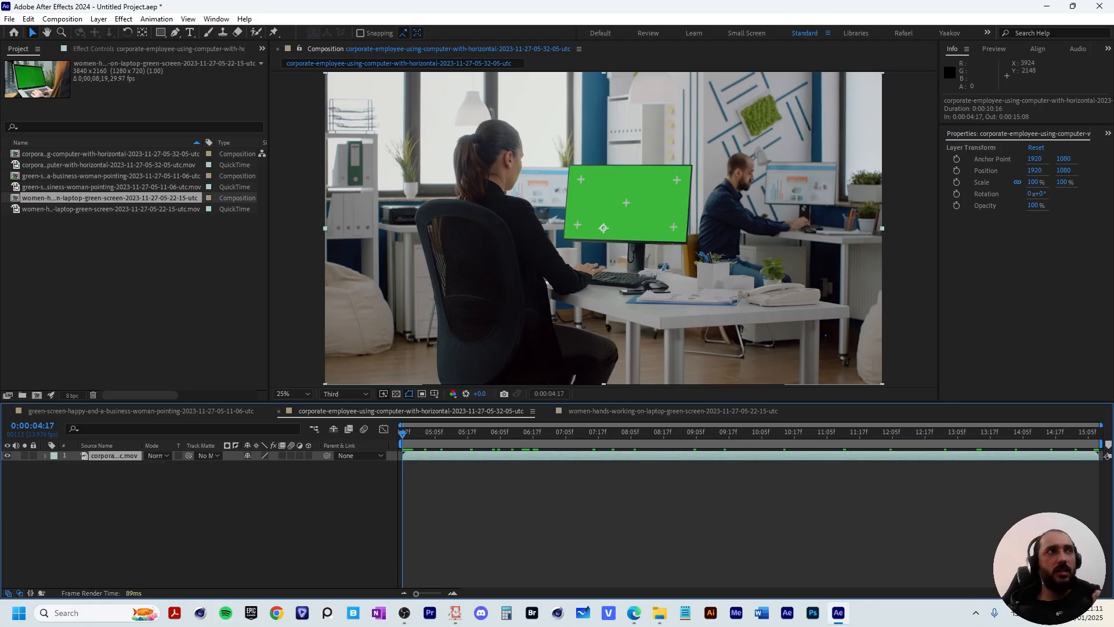
click(216, 18)
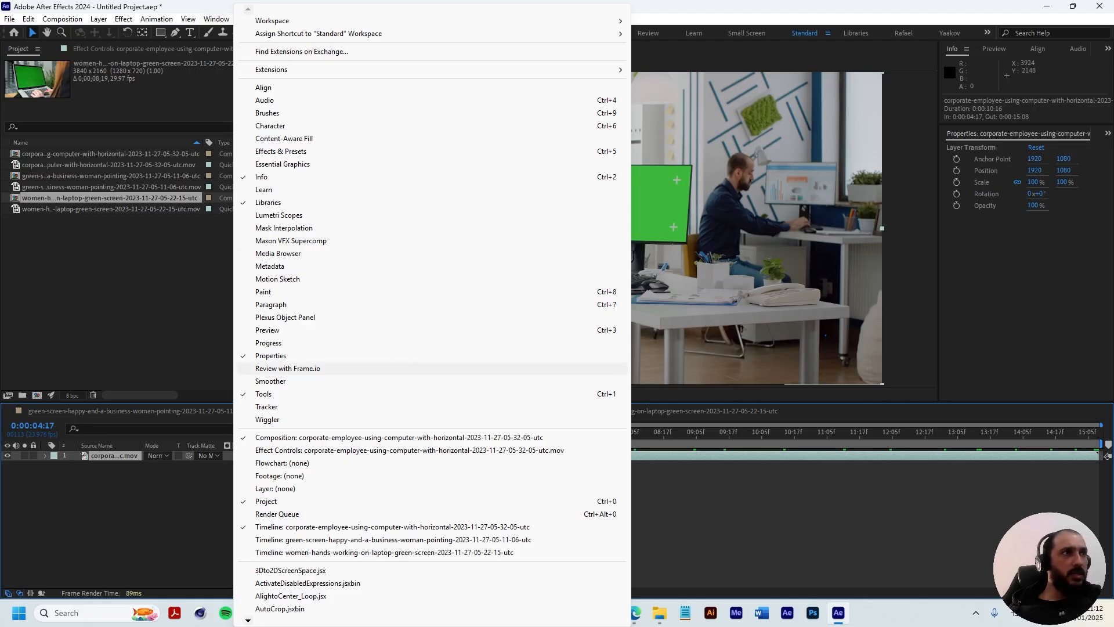
click(267, 406)
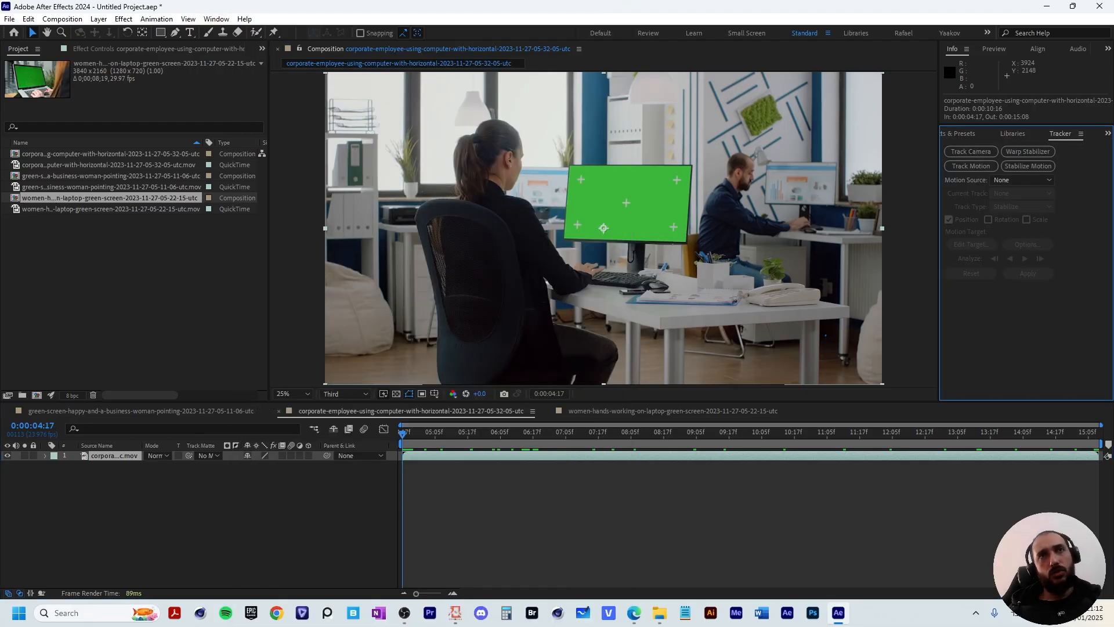
drag(490, 433, 402, 433)
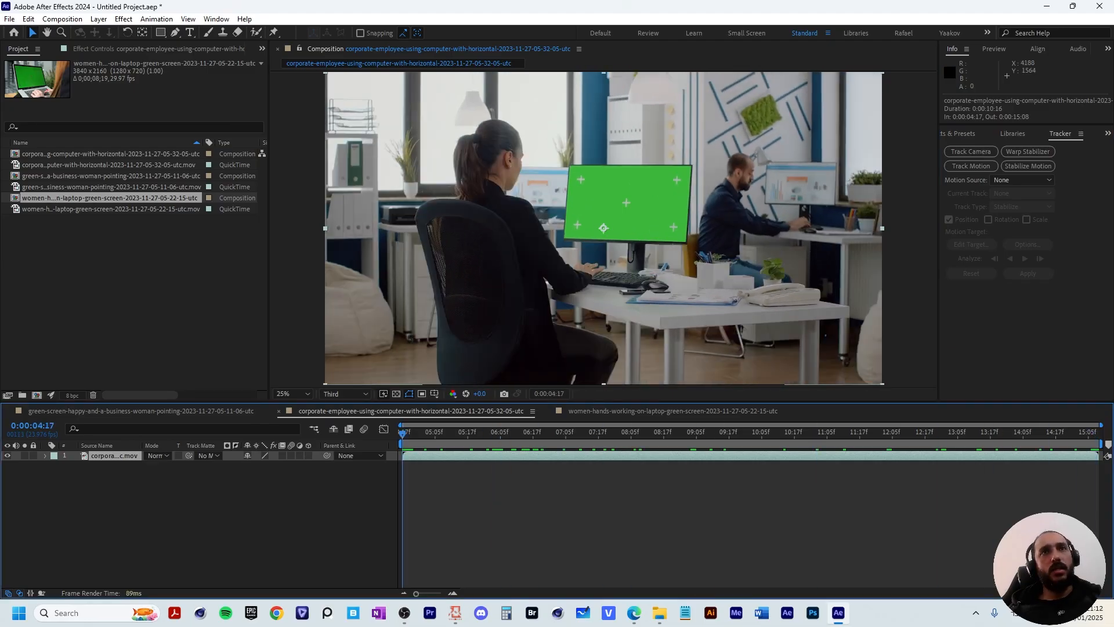
click(970, 165)
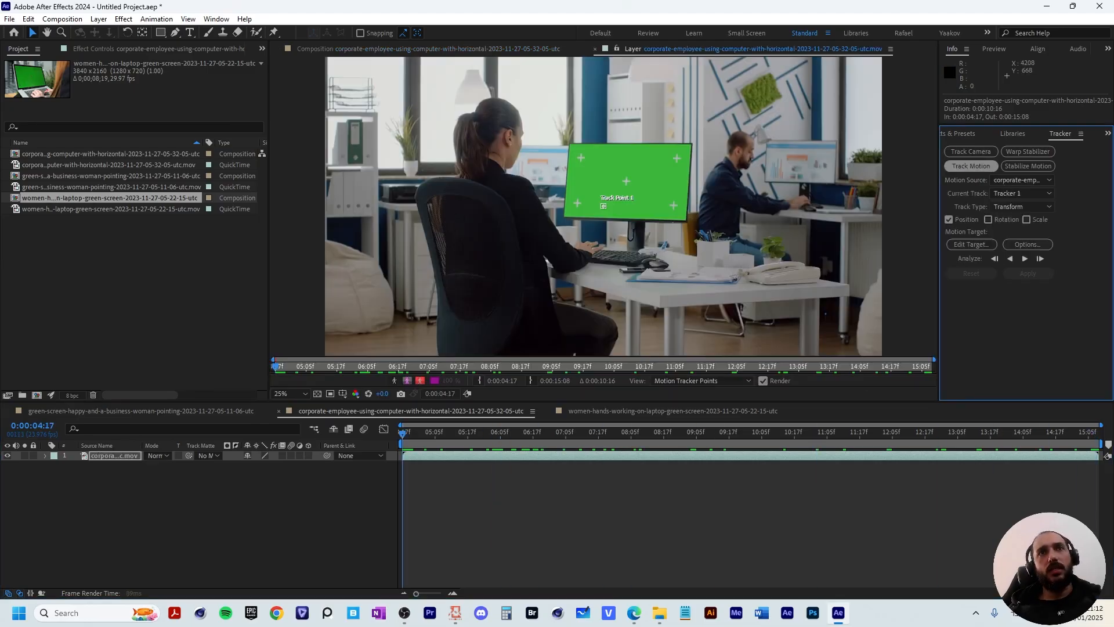
- Enlarge Track Point 1's feature and search regions and place it over the lower-left cross marker on the green monitor
scroll(601, 204, up, 2)
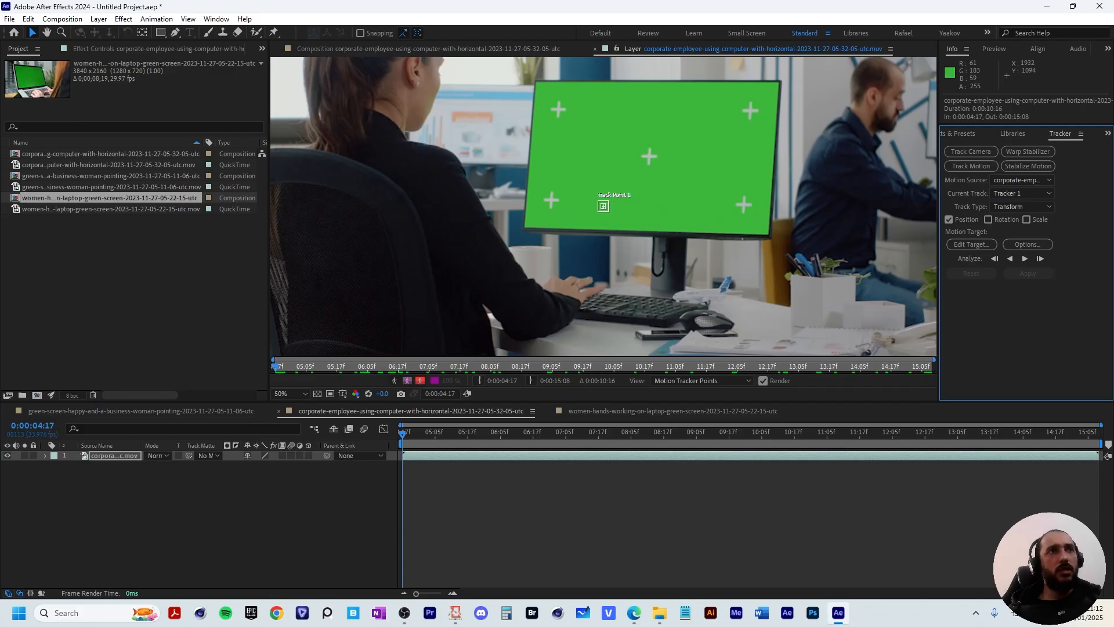
scroll(607, 210, up, 2)
drag(625, 228, 676, 270)
drag(615, 218, 538, 231)
scroll(631, 231, down, 2)
scroll(599, 237, up, 1)
click(533, 224)
- Enable rotation and scale tracking, then enlarge Track Point 2's regions and place it over the monitor's upper-right cross marker
click(988, 220)
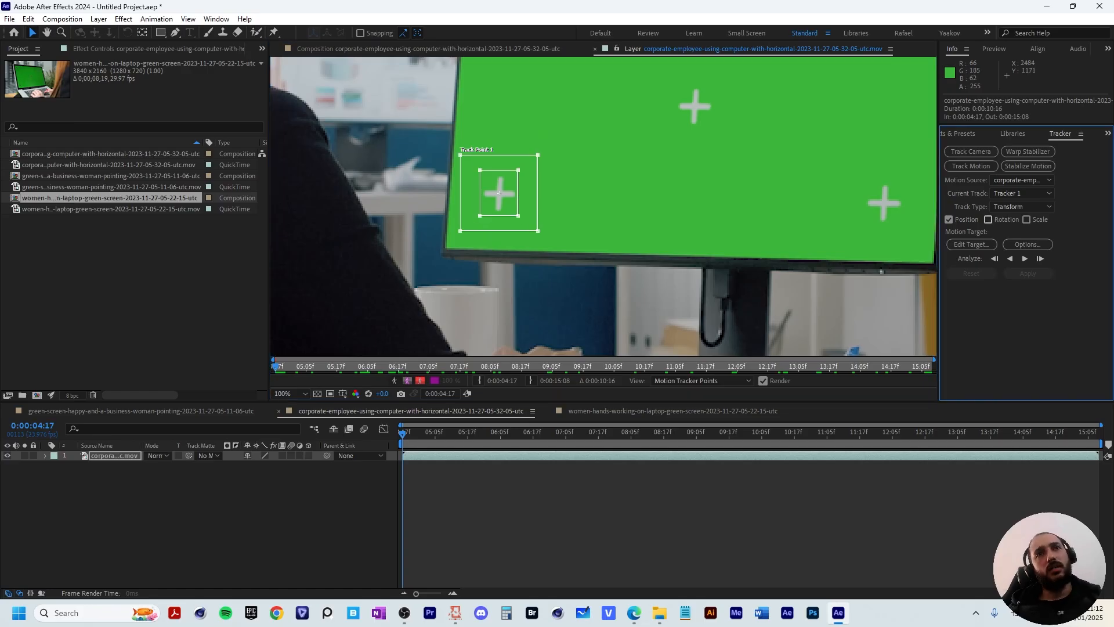
click(1026, 220)
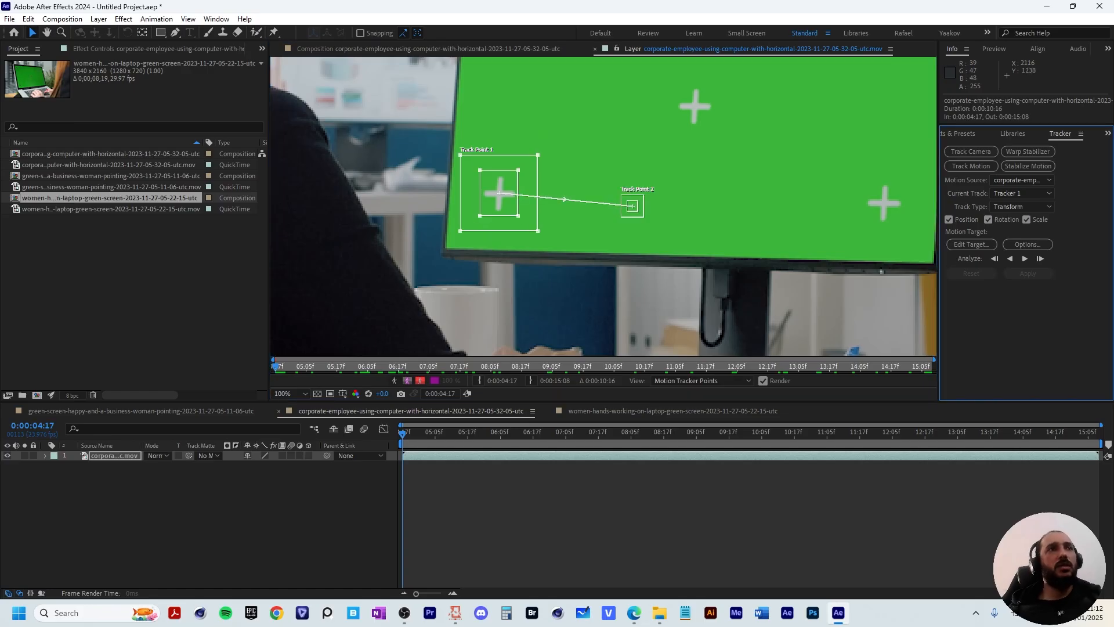
drag(826, 246, 677, 312)
scroll(677, 312, down, 1)
scroll(474, 234, up, 1)
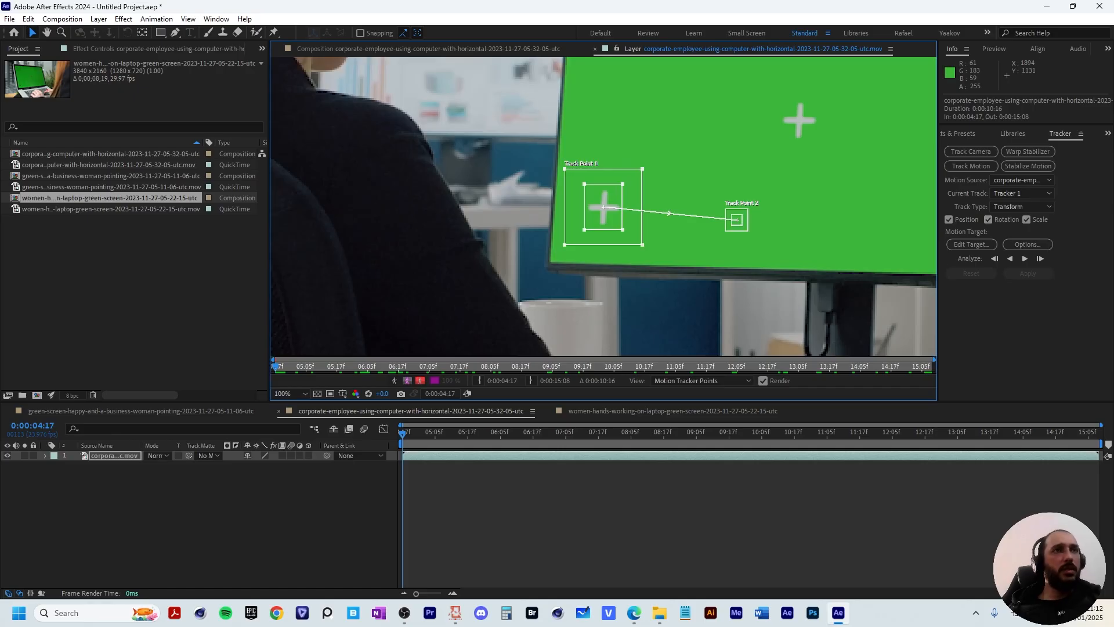
drag(748, 231, 779, 262)
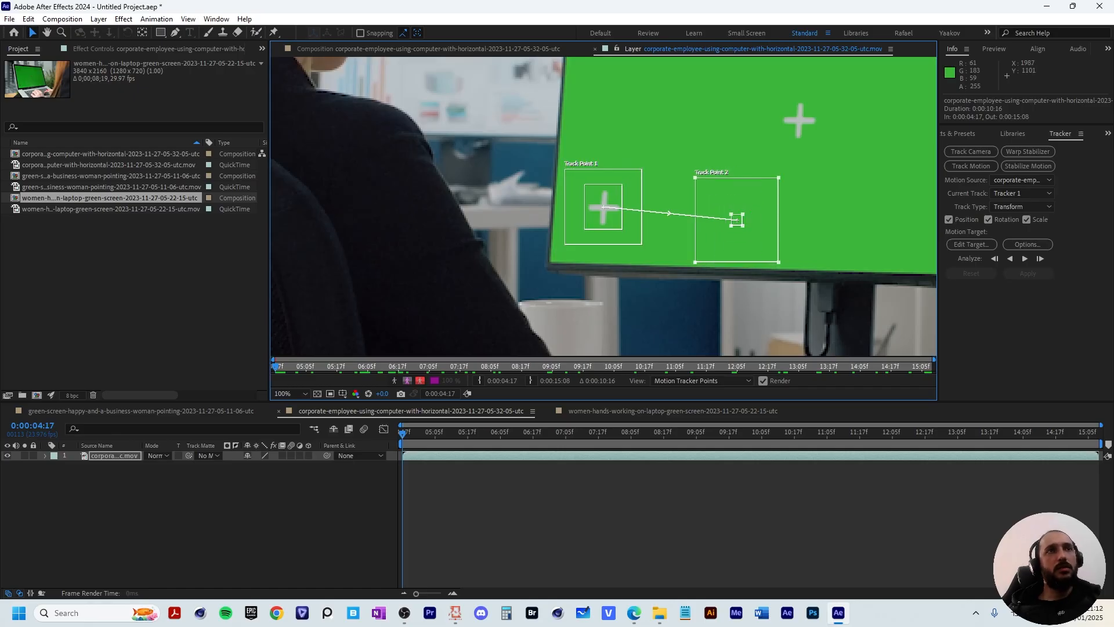
mouse_move(742, 225)
mouse_down()
mouse_move(761, 247)
mouse_move(582, 317)
mouse_move(819, 116)
mouse_move(822, 97)
mouse_up()
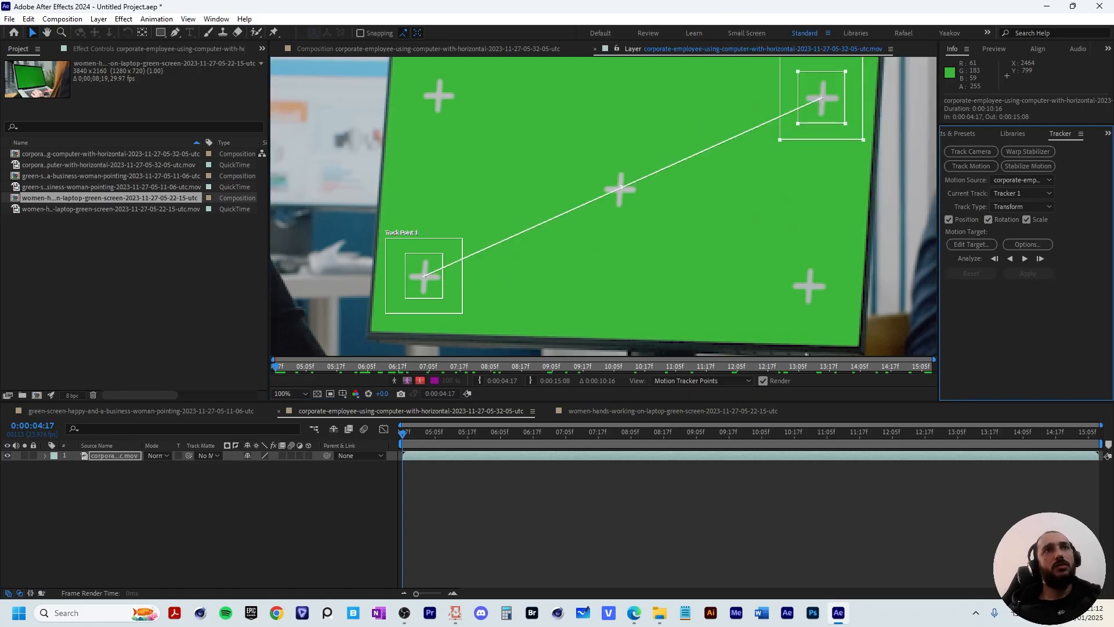
click(895, 163)
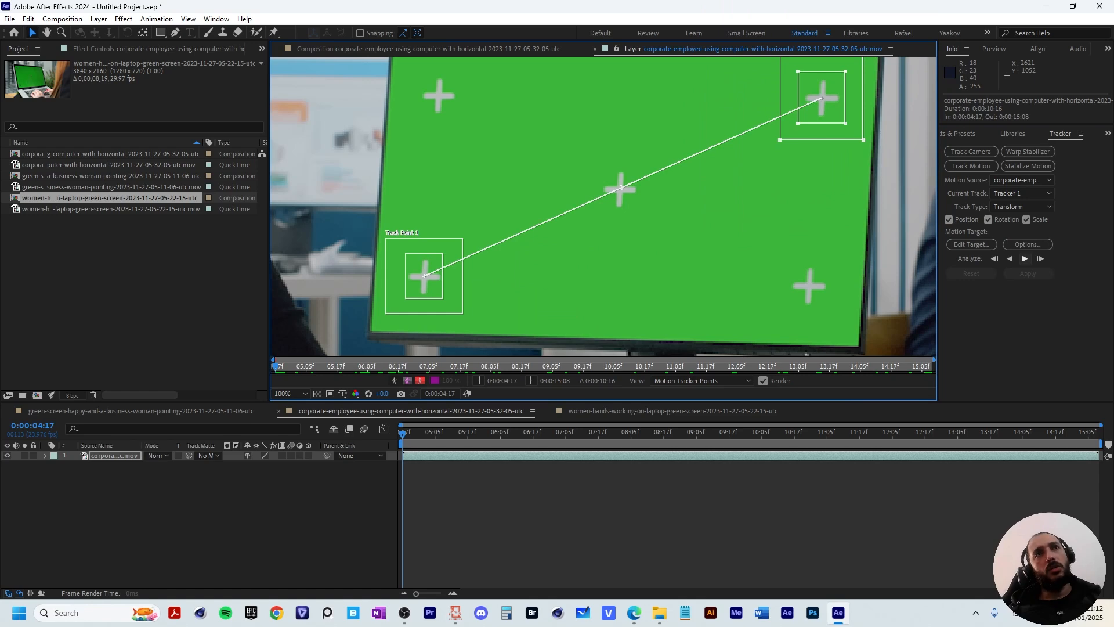
- Analyze both track points forward from 0:00:04:17 to the end of the clip
click(1025, 258)
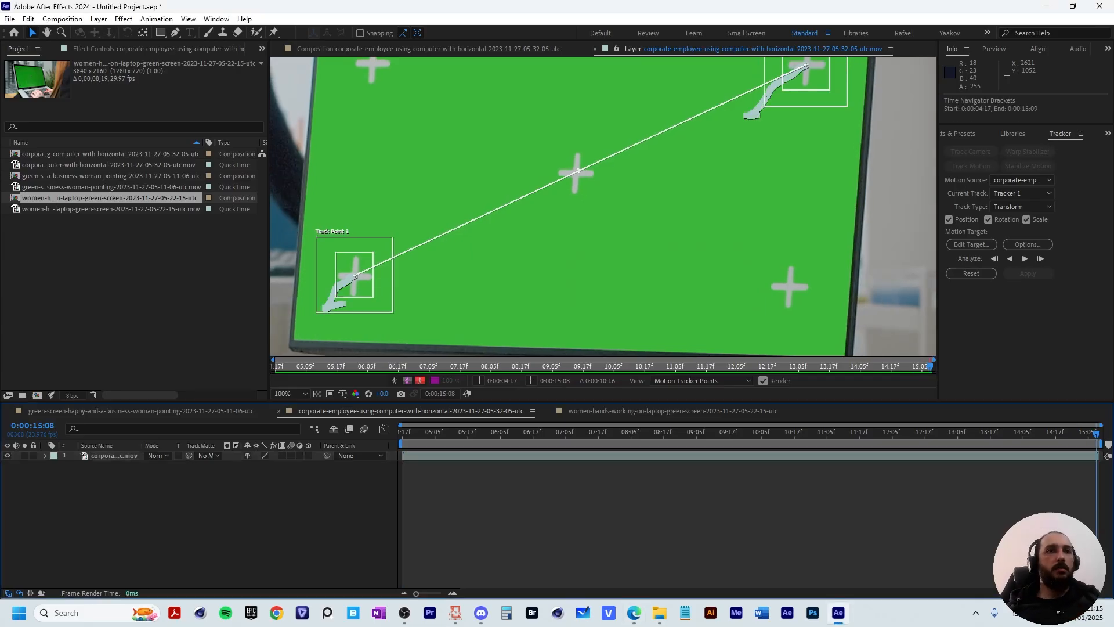
key(Home)
key(space)
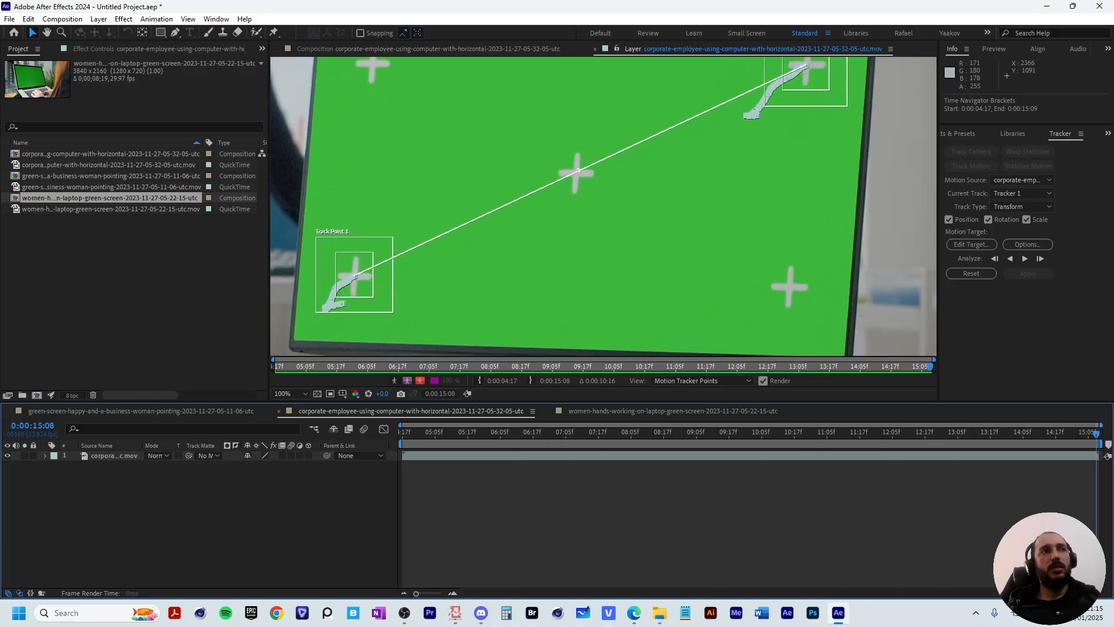
scroll(603, 207, down, 1)
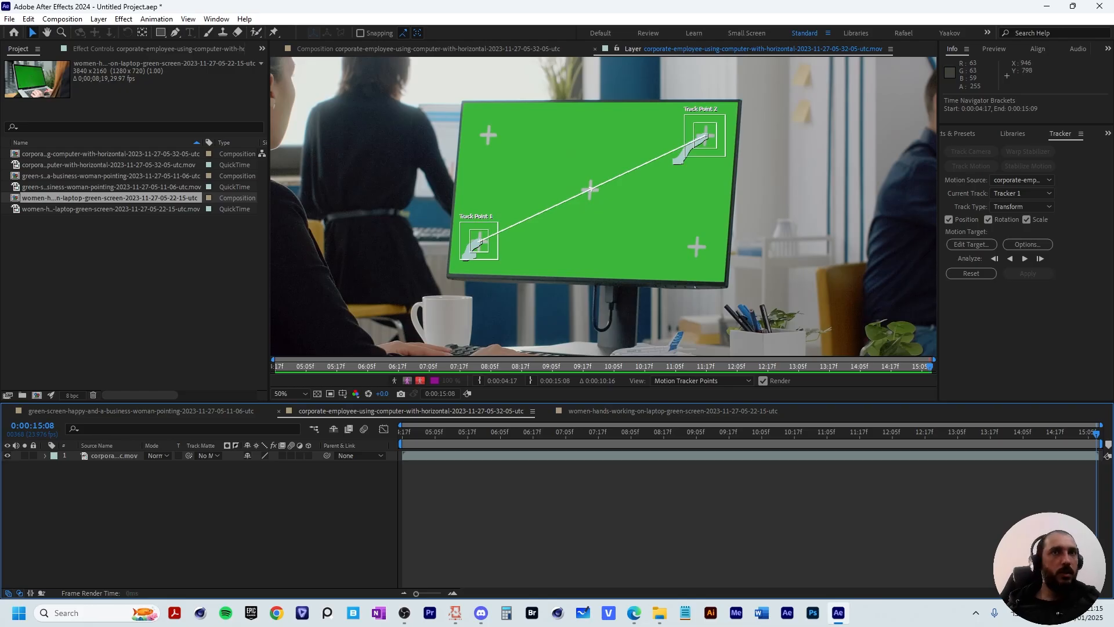
- Add a null object to the corporate-employee composition and return the playhead to 0:00:04:17
right_click(314, 526)
mouse_move(406, 383)
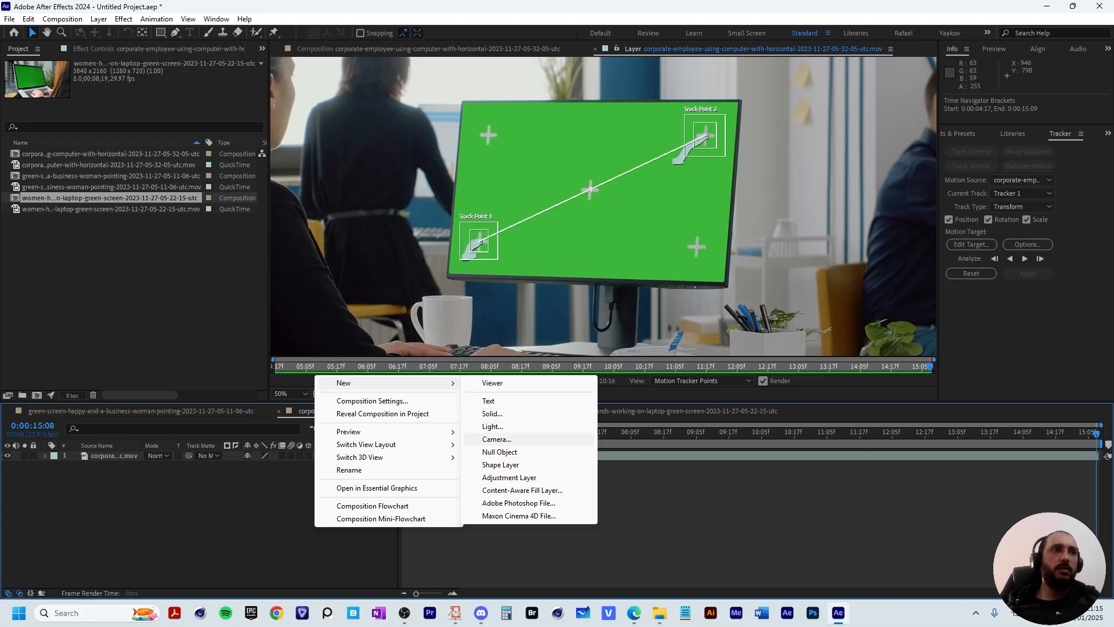
click(499, 452)
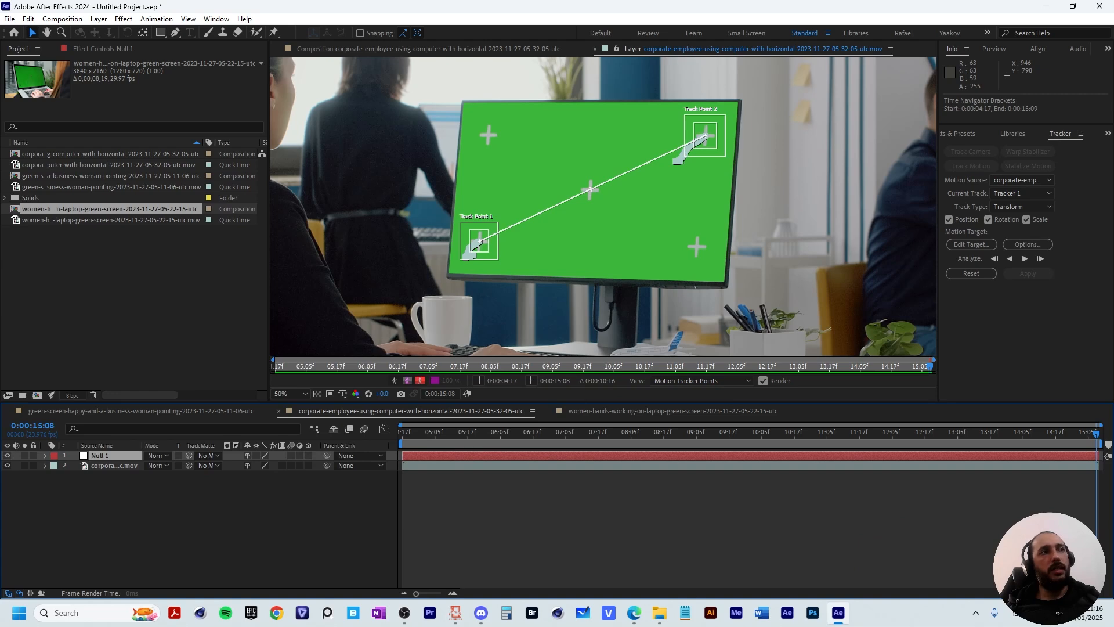
drag(1096, 433, 427, 433)
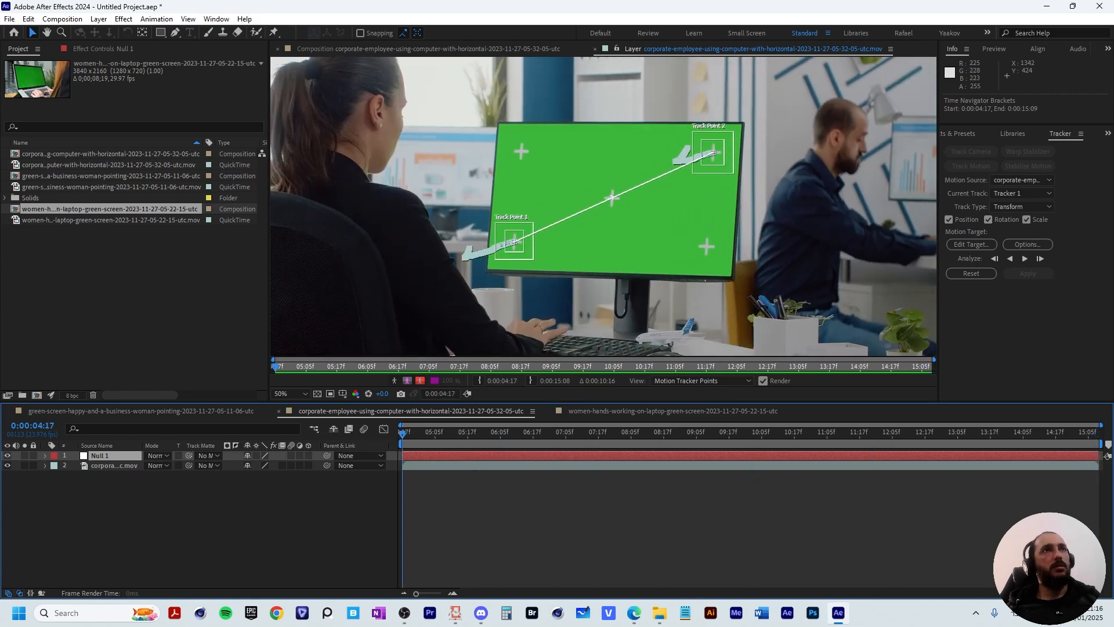
- Select Tracker 1 among the corporate-employee clip's motion trackers and reopen the clip in its layer view
click(428, 48)
click(604, 227)
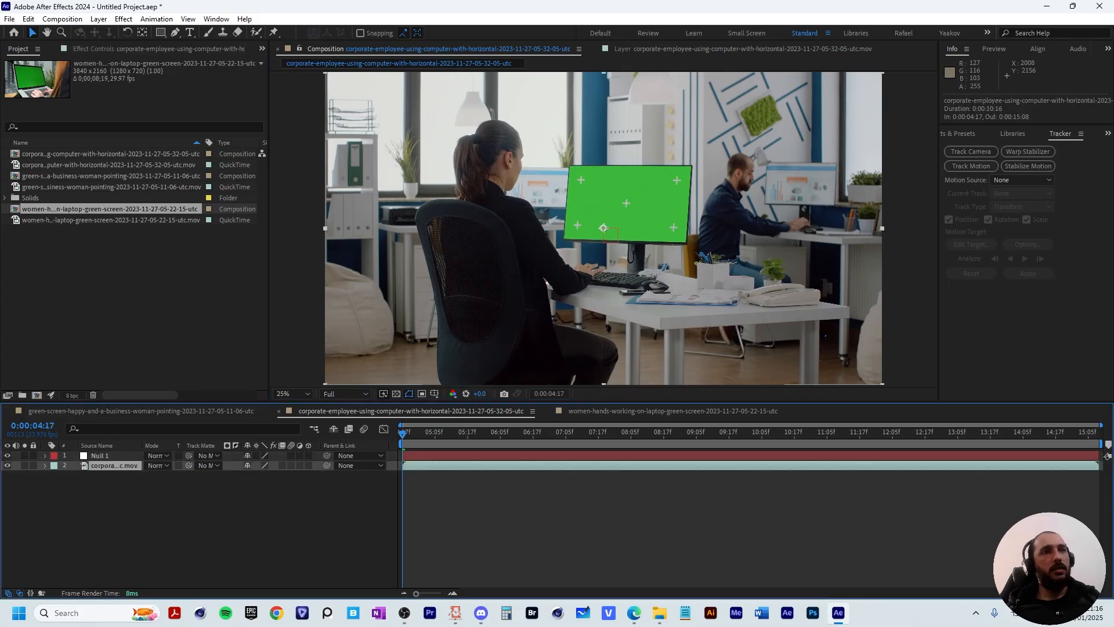
click(45, 466)
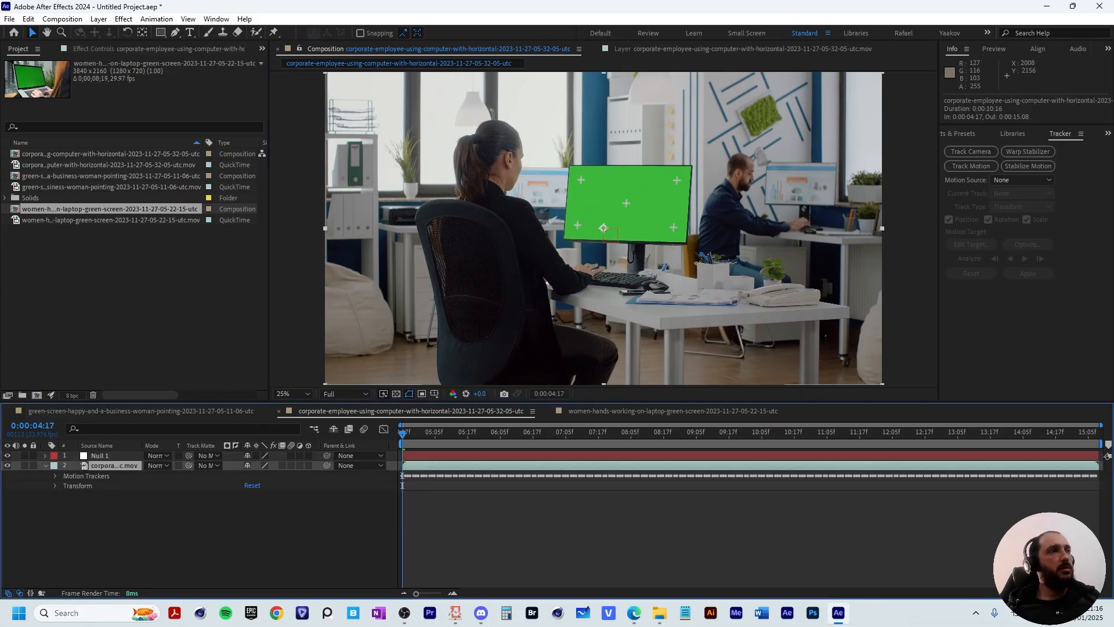
click(55, 475)
click(86, 476)
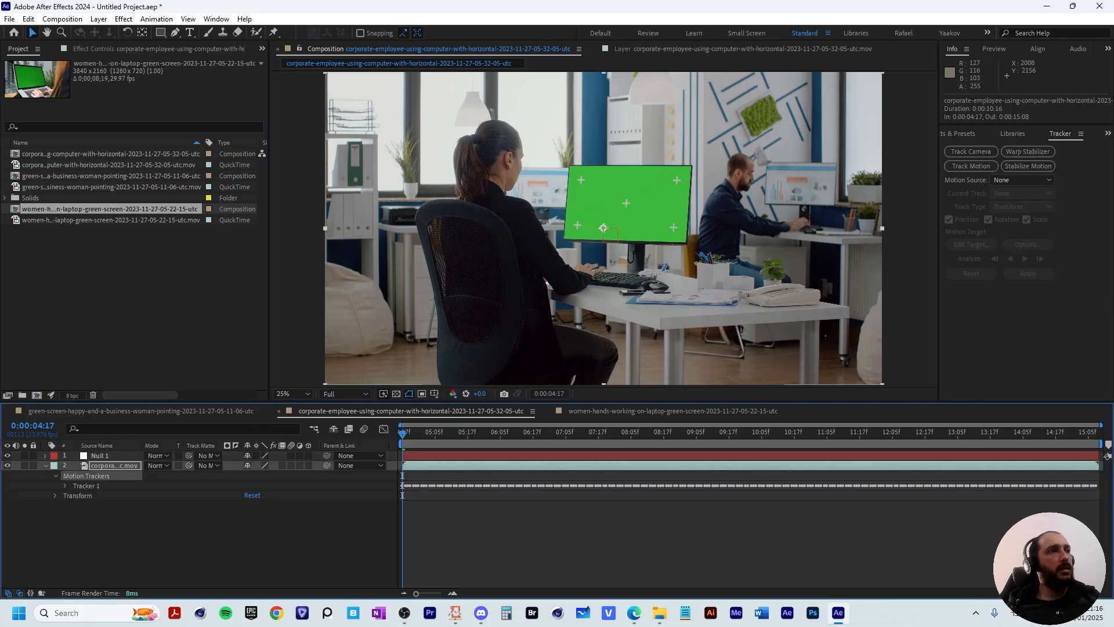
click(87, 485)
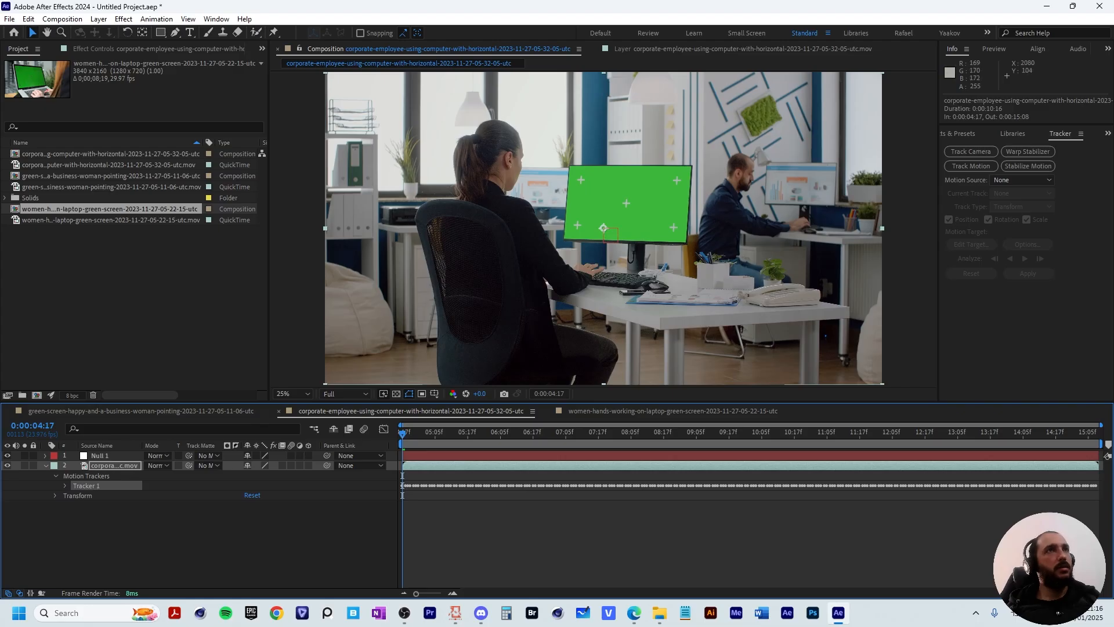
double_click(604, 228)
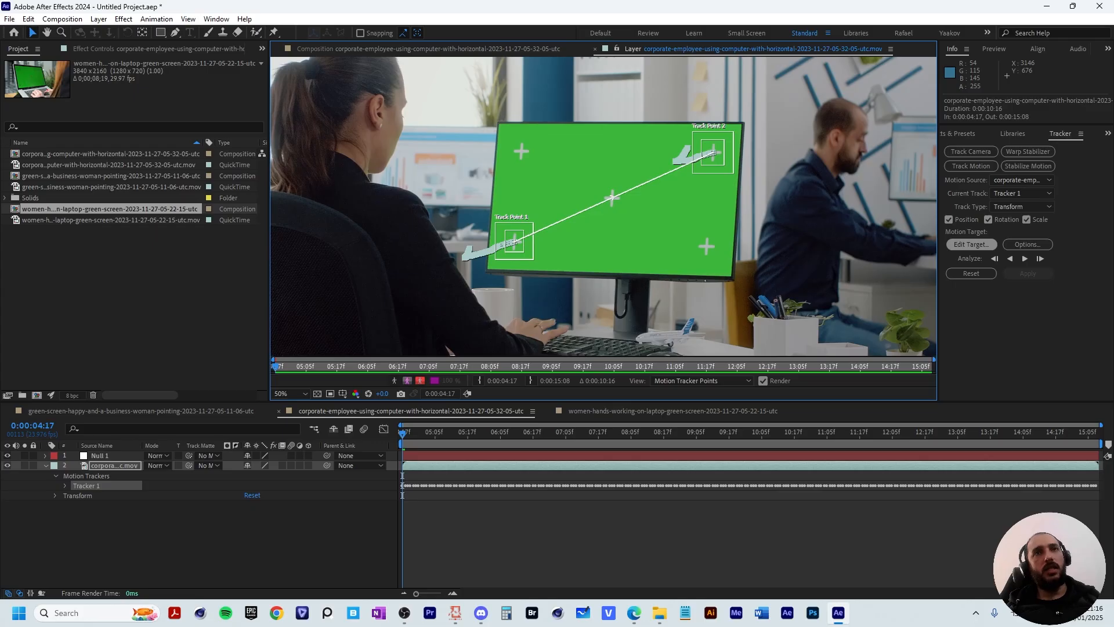
- Set Null 1 as the motion target, apply the tracking data in X and Y, and preview the result
click(972, 244)
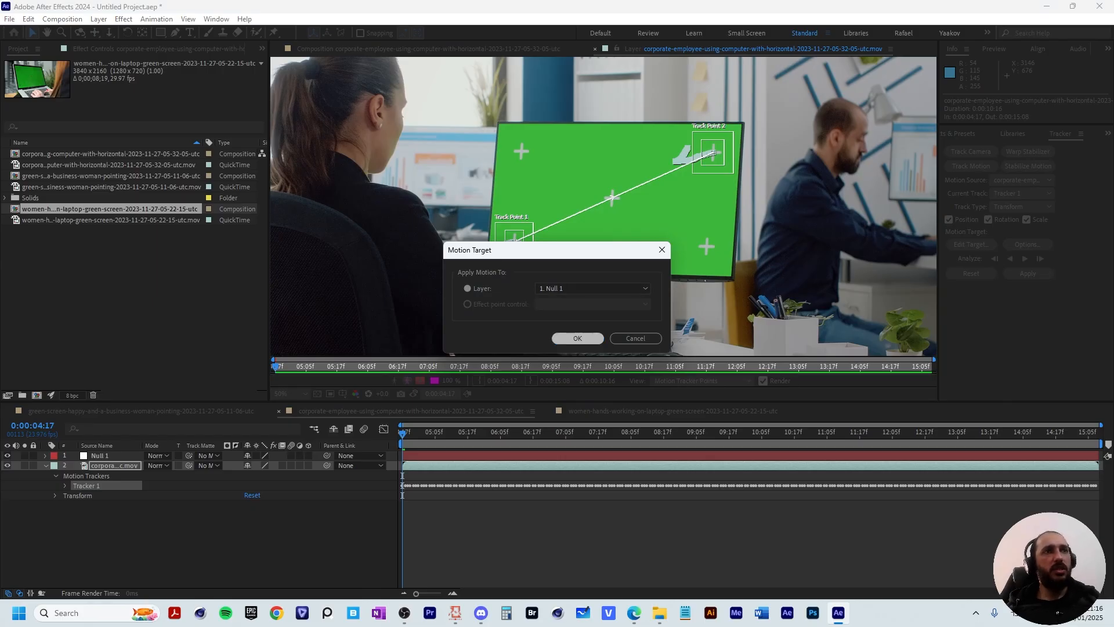
click(577, 338)
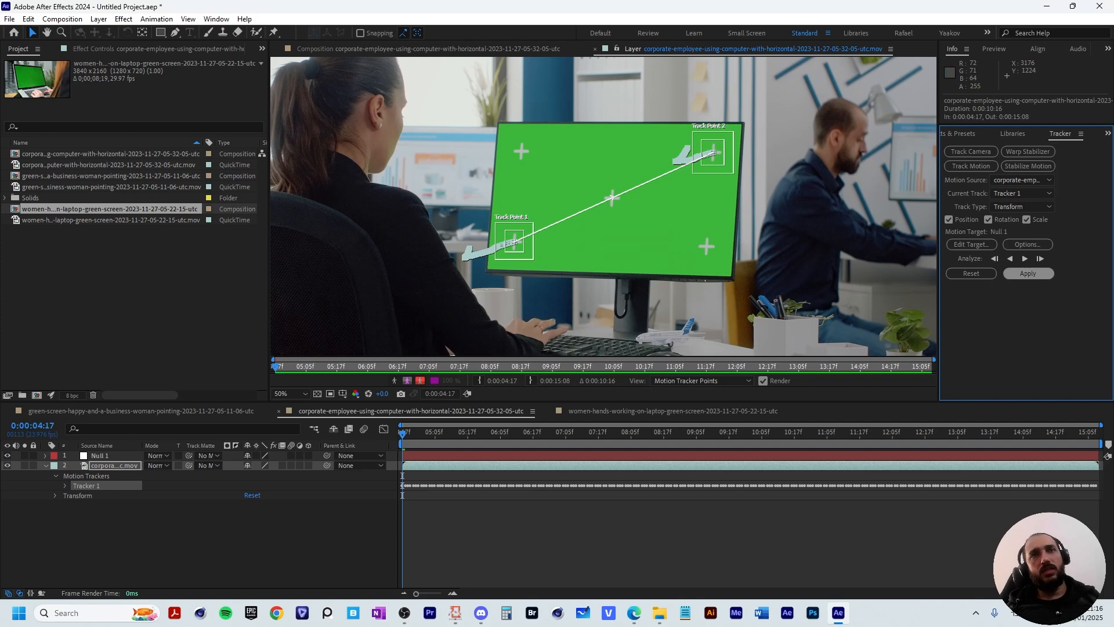
click(1028, 273)
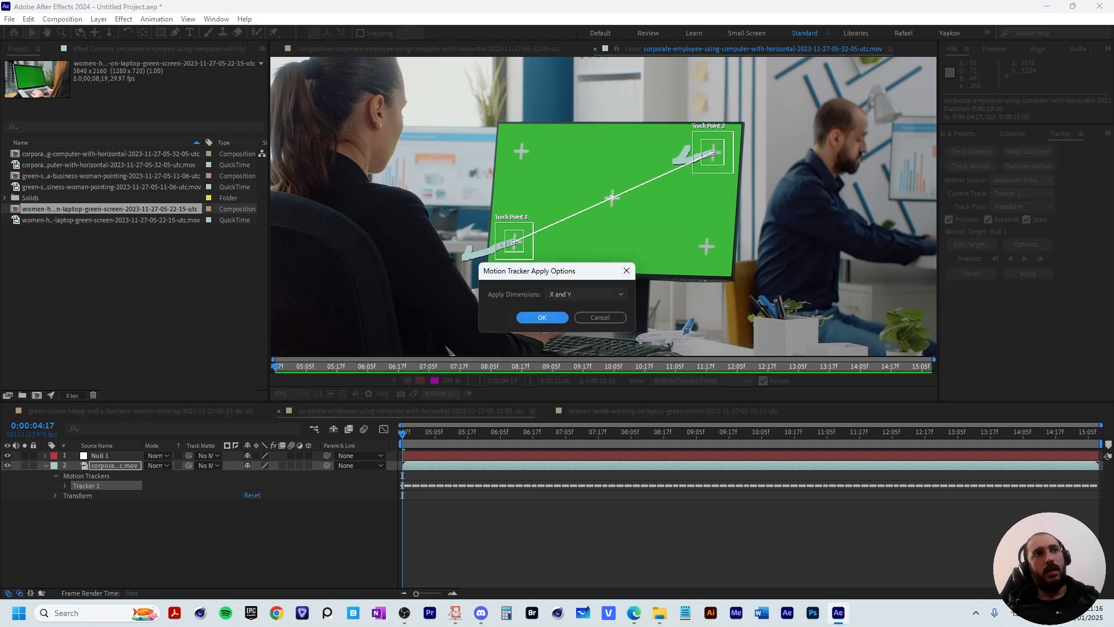
click(542, 317)
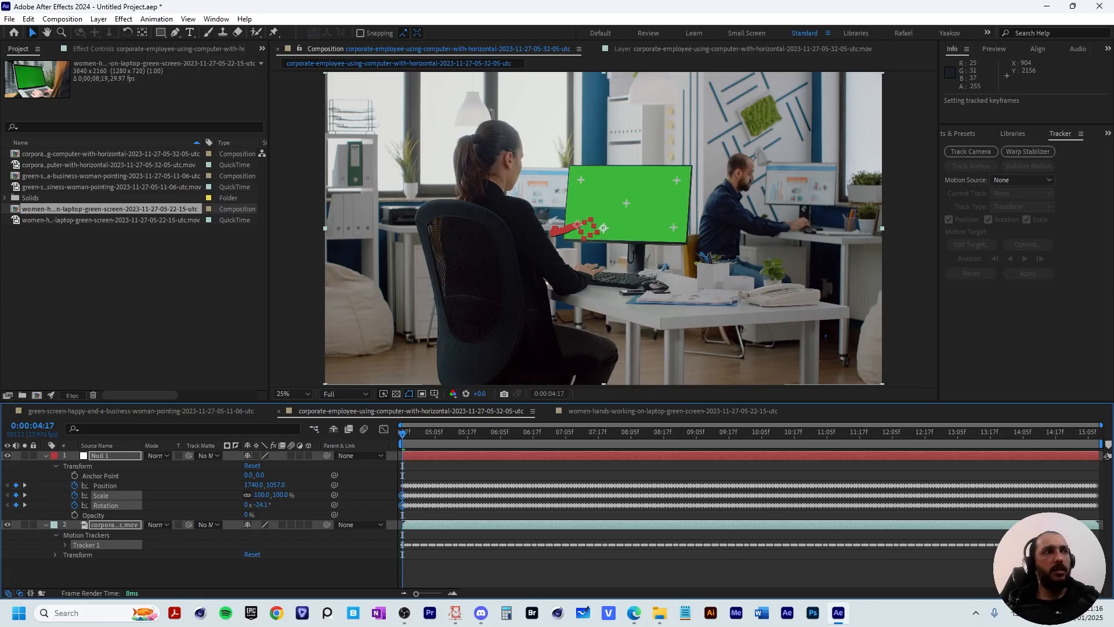
click(244, 573)
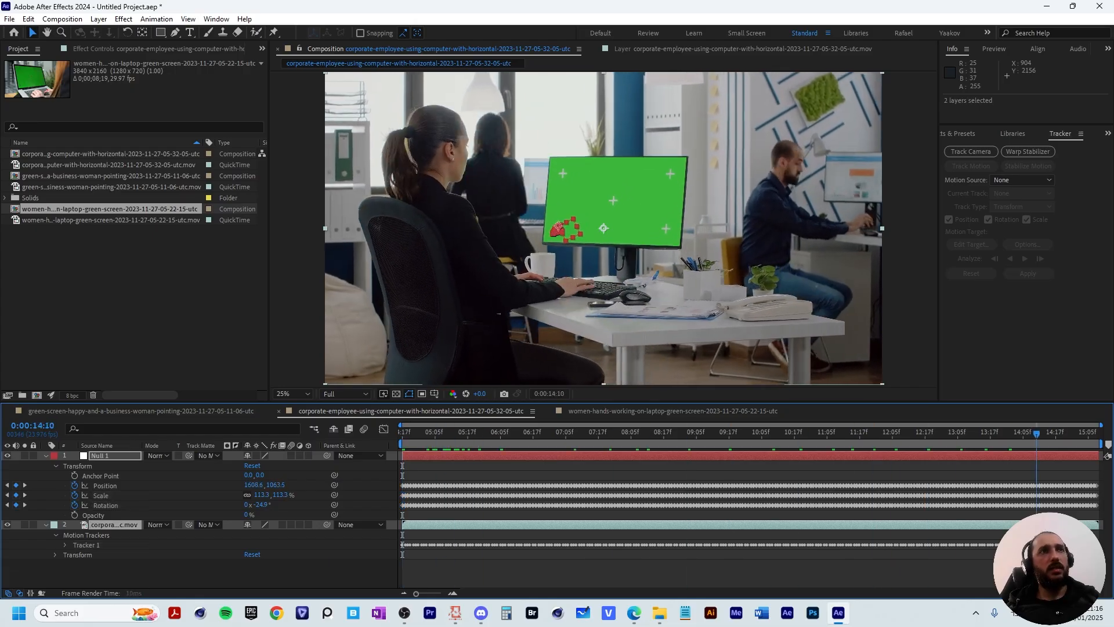
key(space)
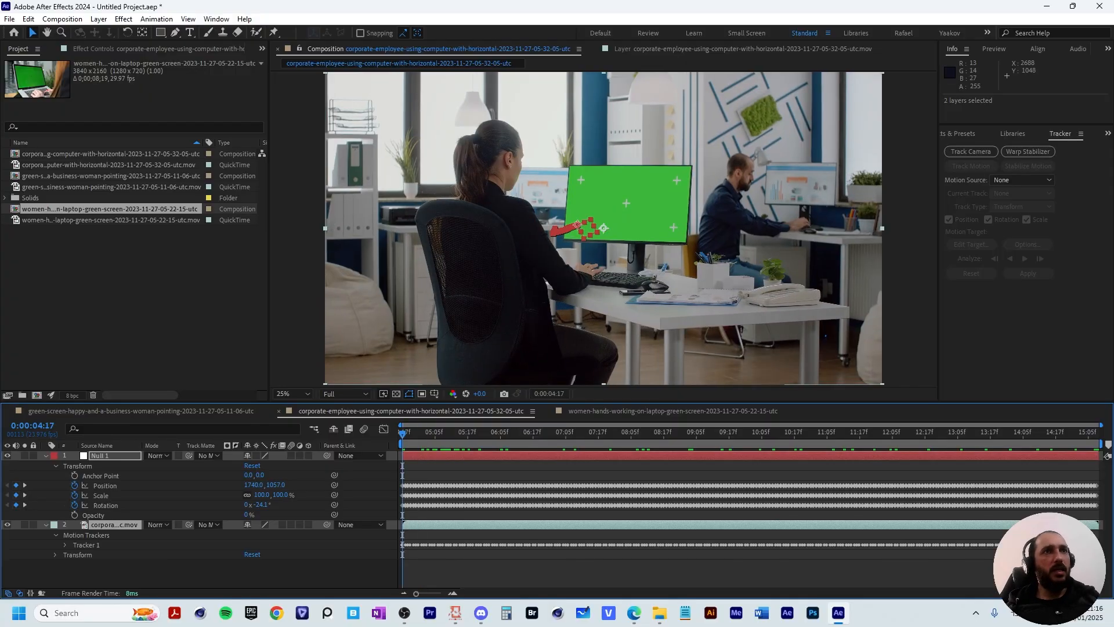
- Import the medieval-city-with-gondolas PNG from the Aulas > Tracking > Footages folder into the project
click(135, 278)
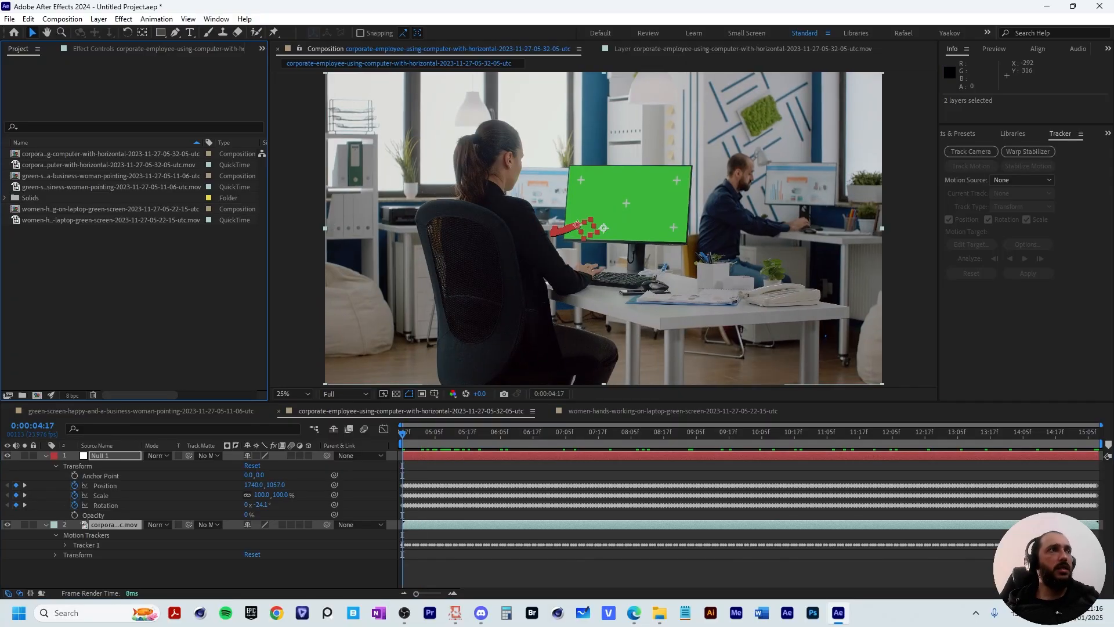
key(ctrl+i)
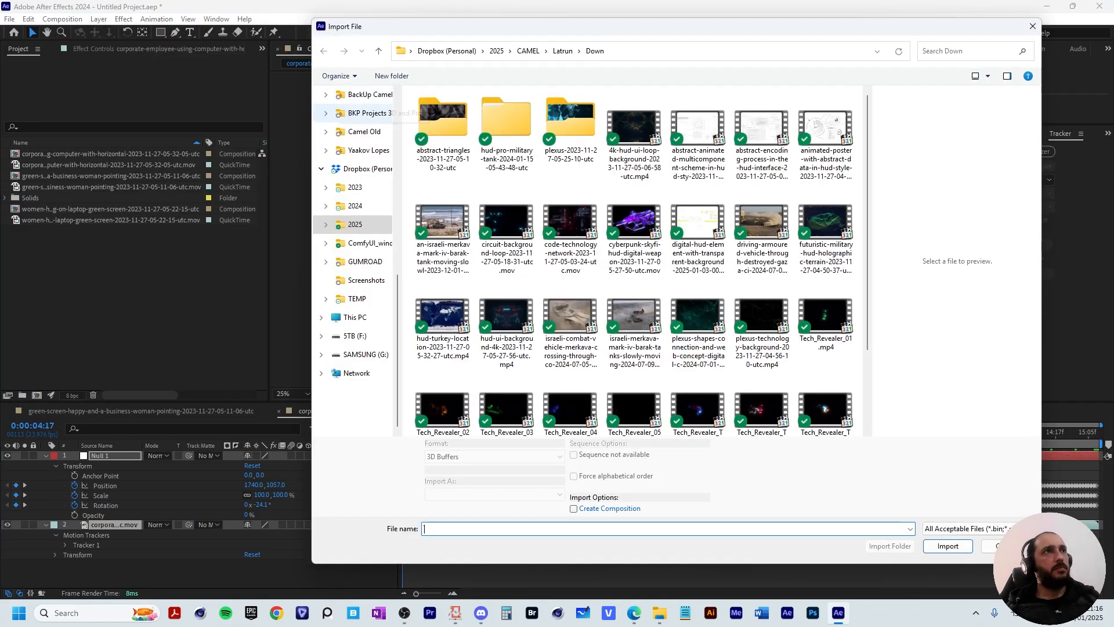
click(497, 51)
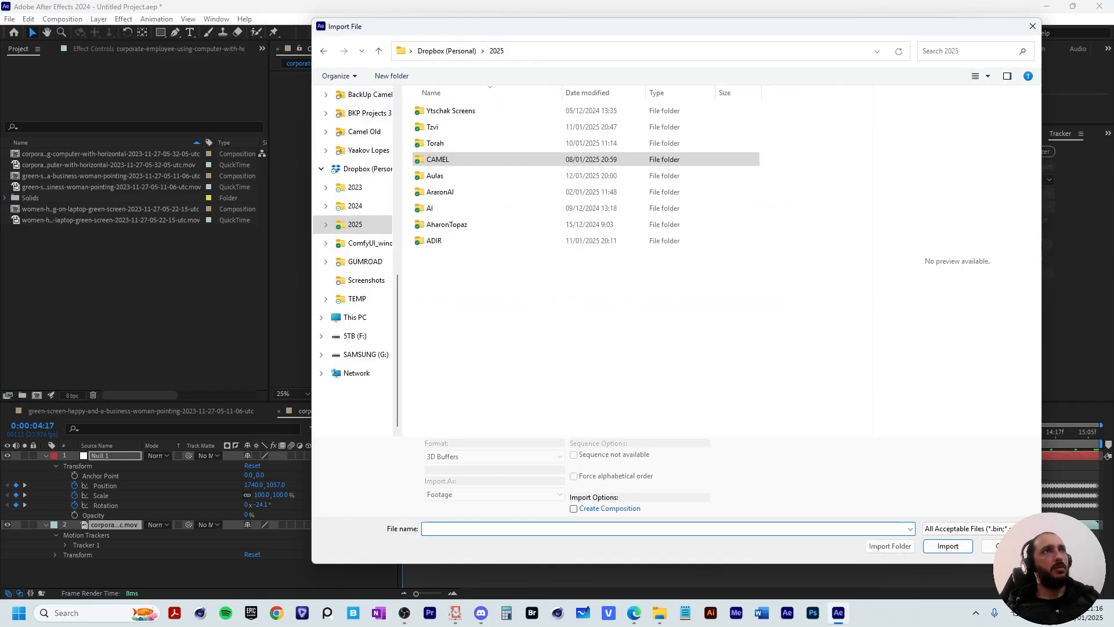
double_click(465, 176)
double_click(443, 119)
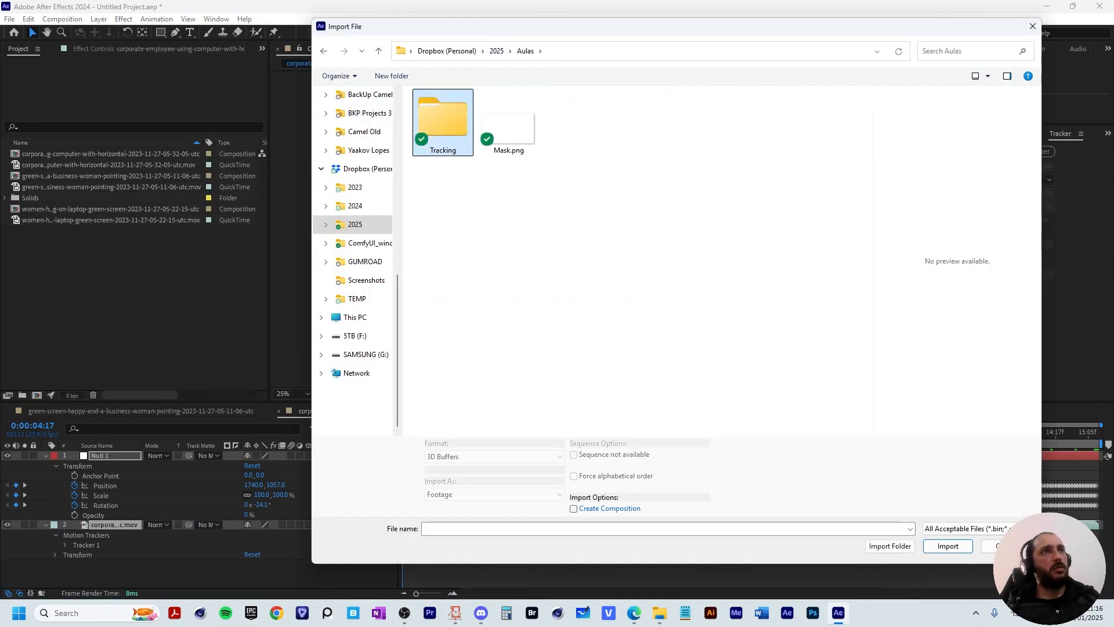
double_click(444, 111)
double_click(441, 110)
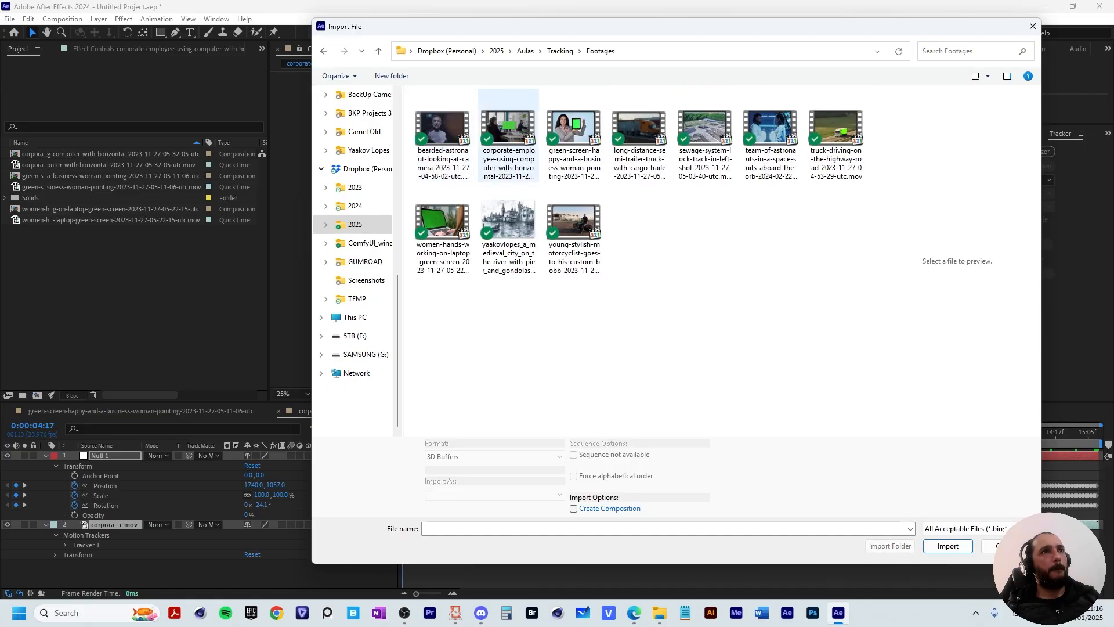
double_click(509, 226)
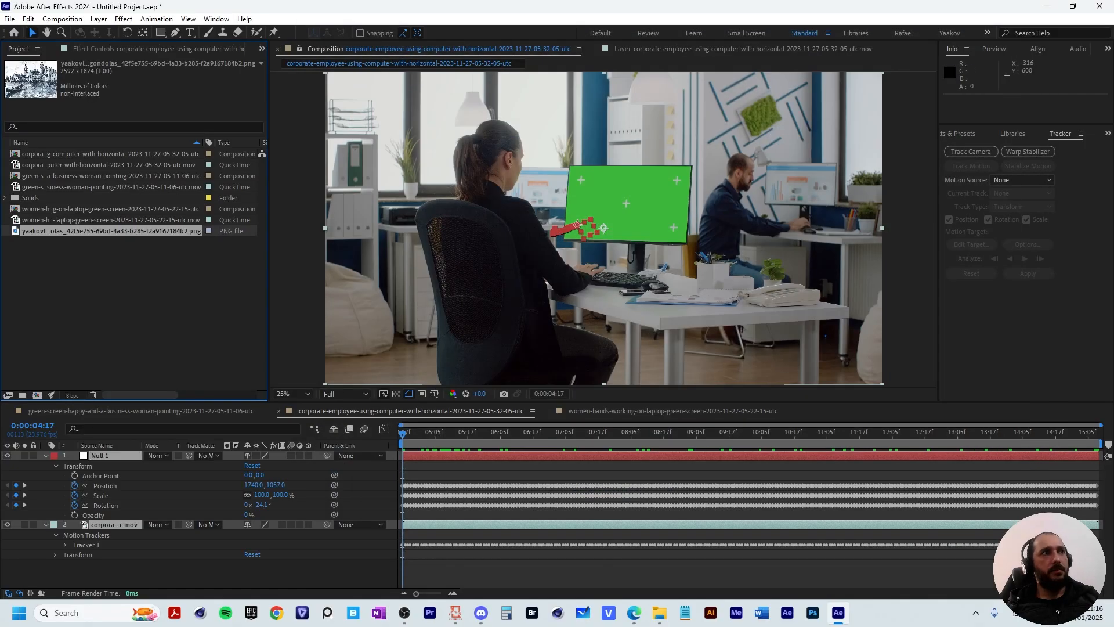
- Add the medieval city image above the other layers, parent it to Null 1, and preview the motion
mouse_move(110, 230)
mouse_down()
mouse_move(609, 236)
mouse_move(634, 219)
mouse_move(626, 204)
mouse_up()
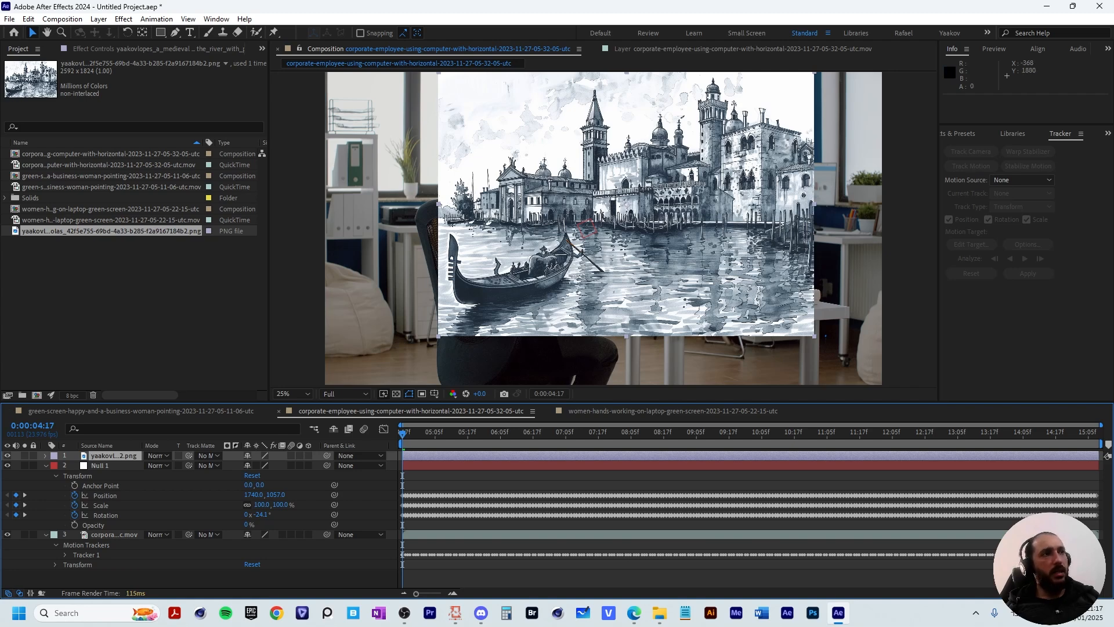
drag(327, 455, 101, 466)
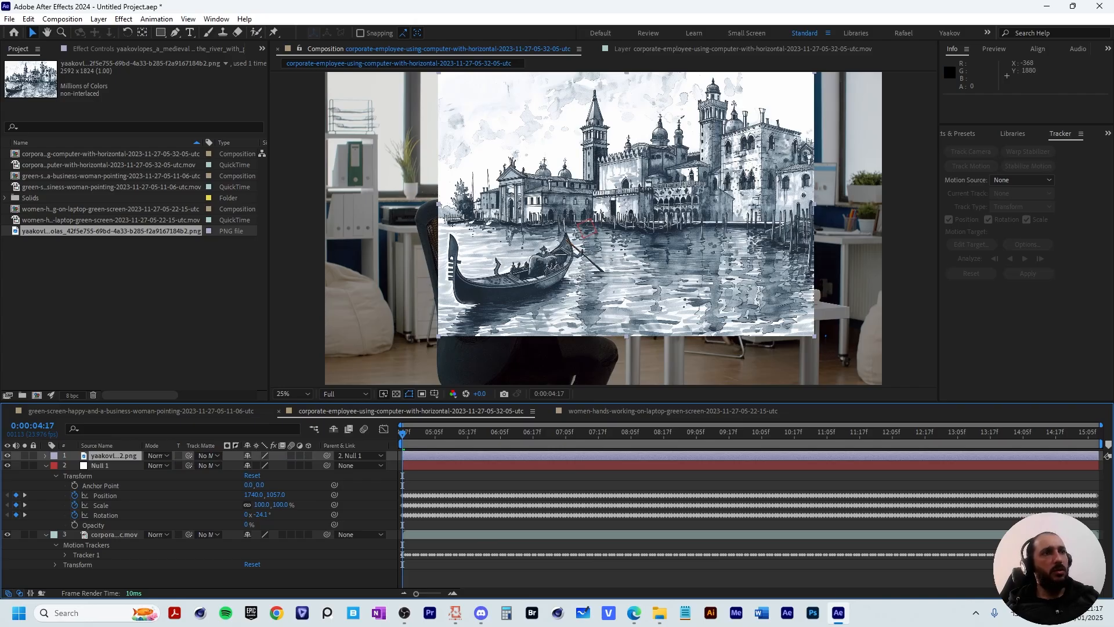
key(space)
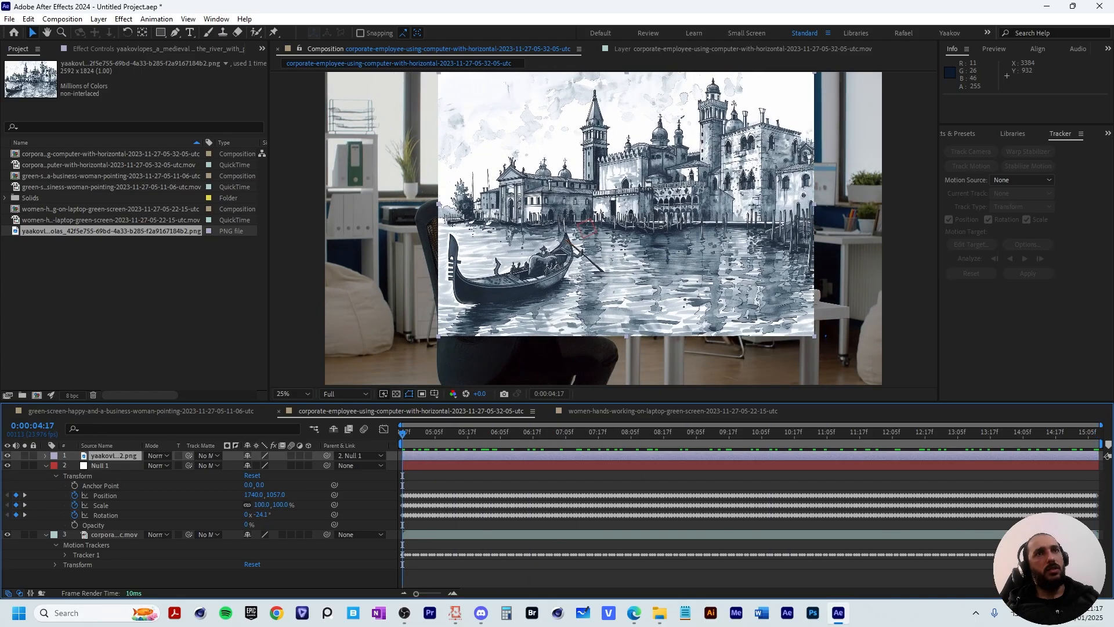
- Scale the medieval city image down to about 27% so it fits within the green monitor screen
drag(815, 206, 677, 228)
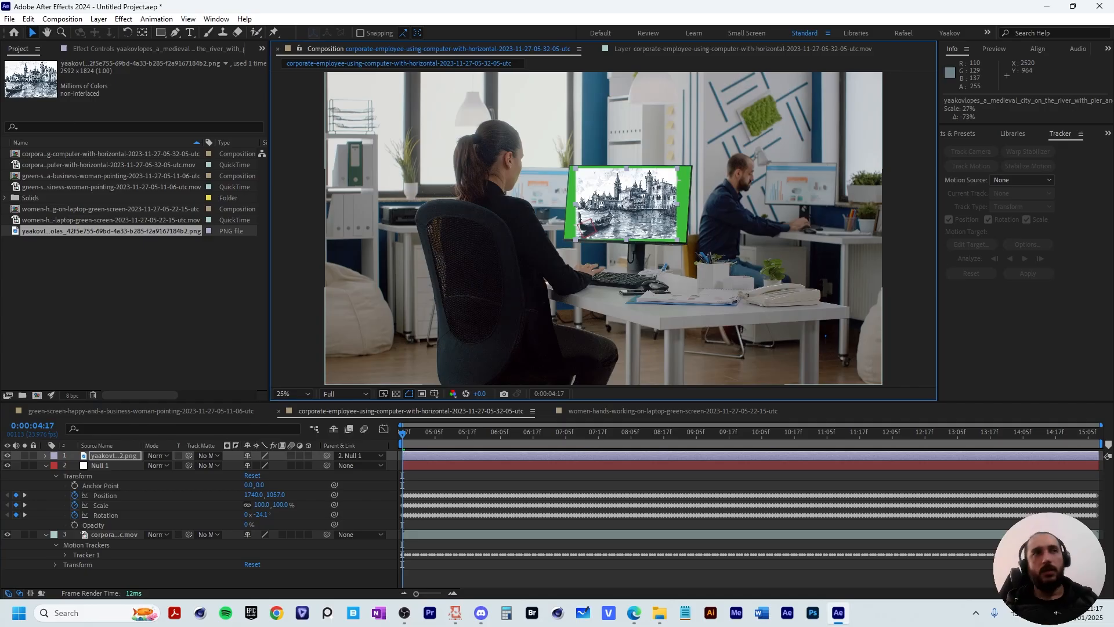
scroll(647, 152, up, 2)
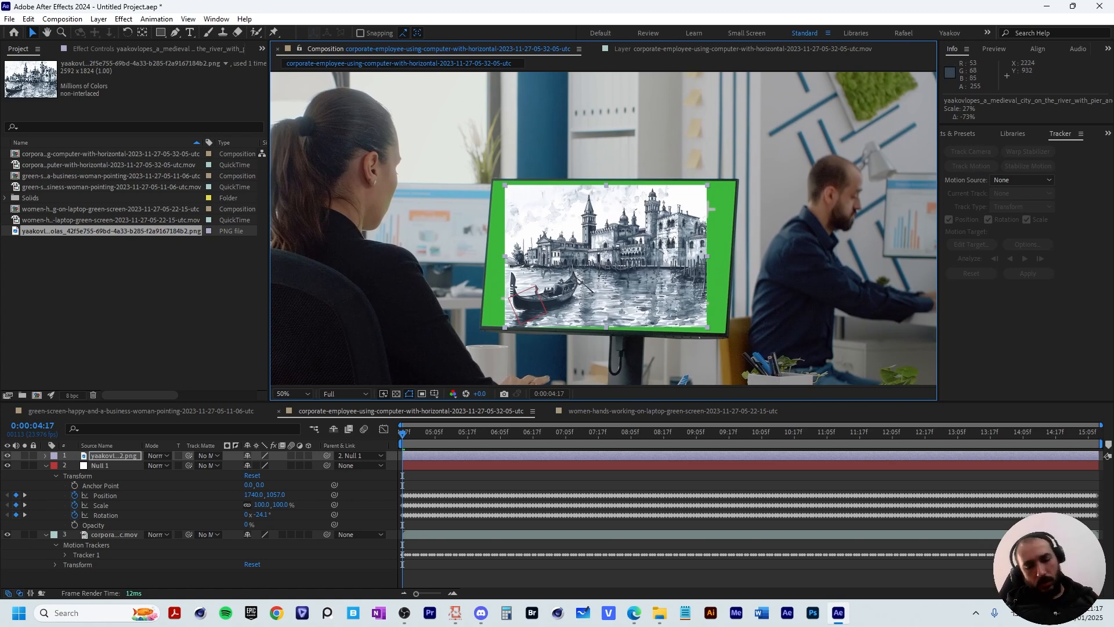
- Apply the CC Power Pin effect to the medieval city image layer
key(ctrl+space)
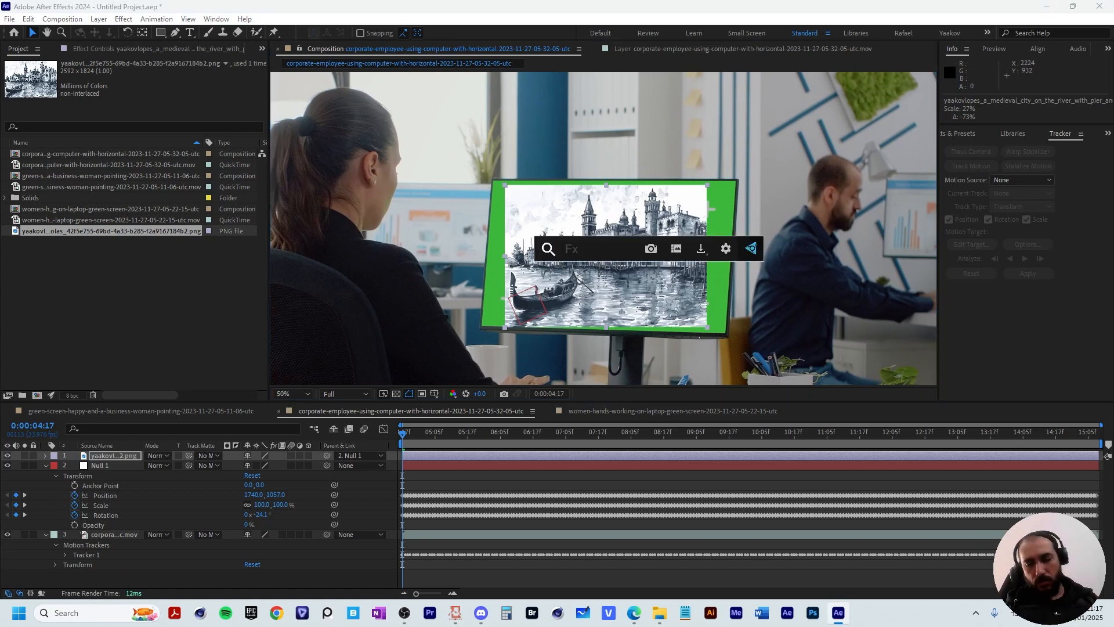
text(פמ'קר)
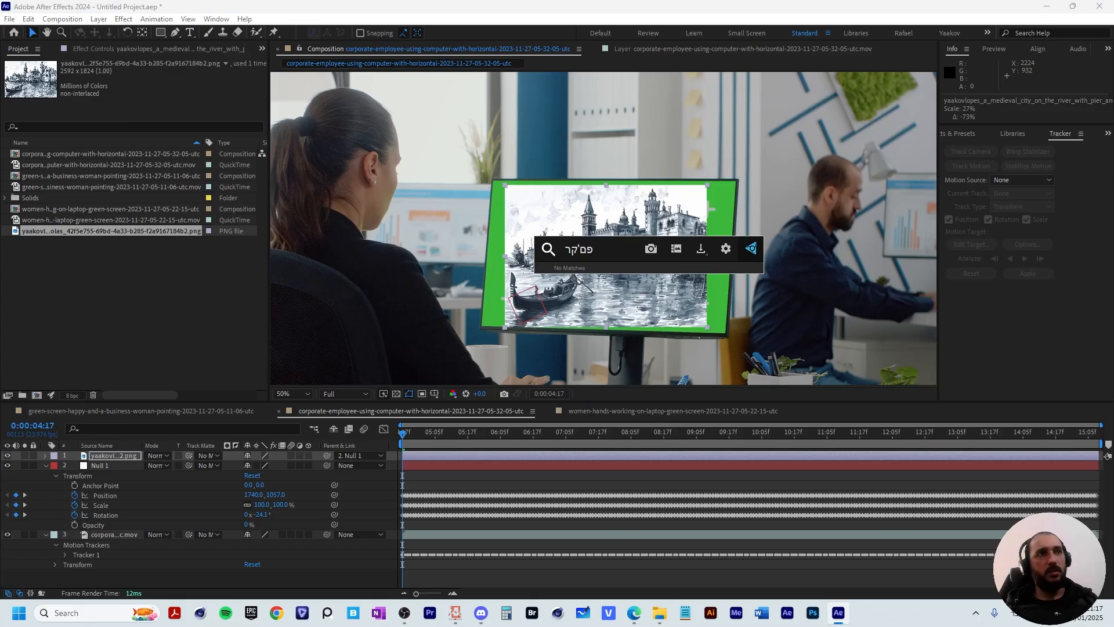
key(ctrl+a)
text(power)
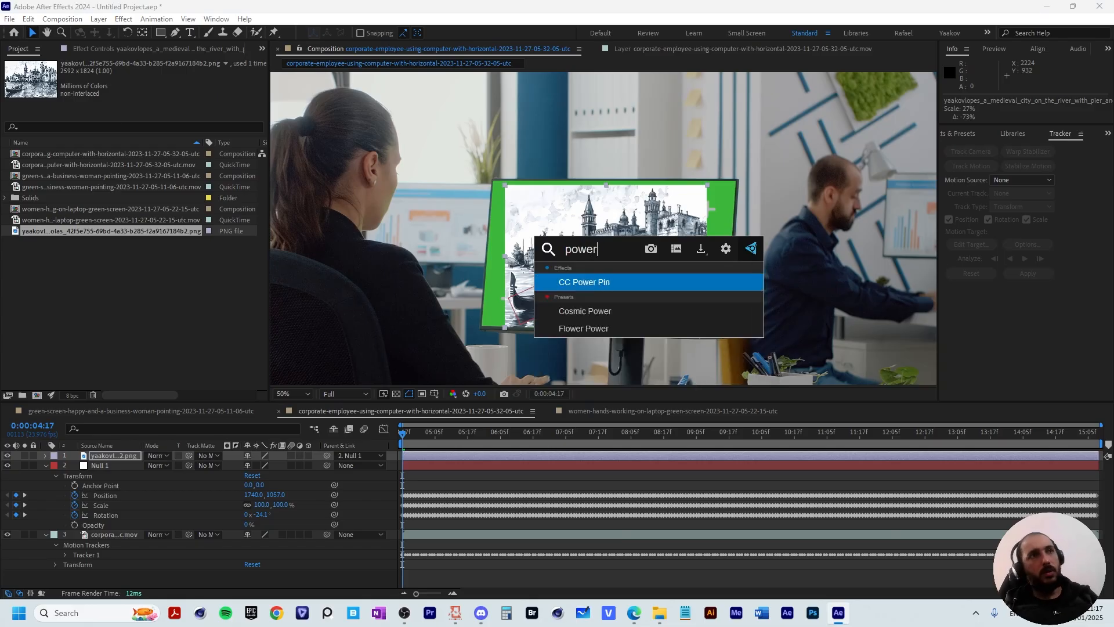
key(Return)
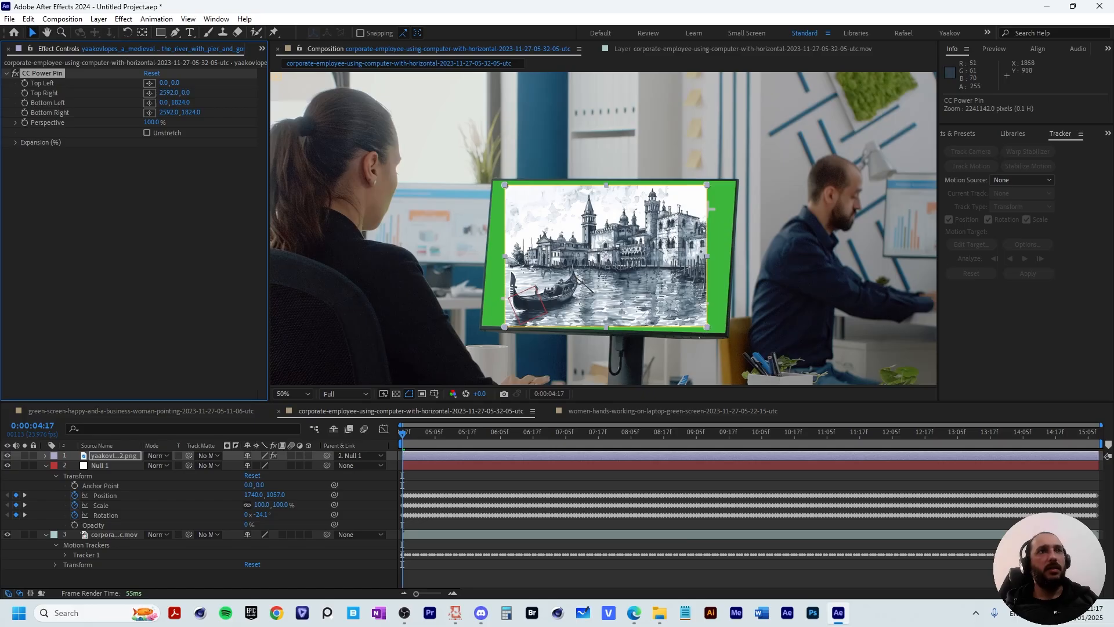
- Search the effects library for "power", add a second CC Power Pin to the image, and delete the first one
key(ctrl+space)
key(Escape)
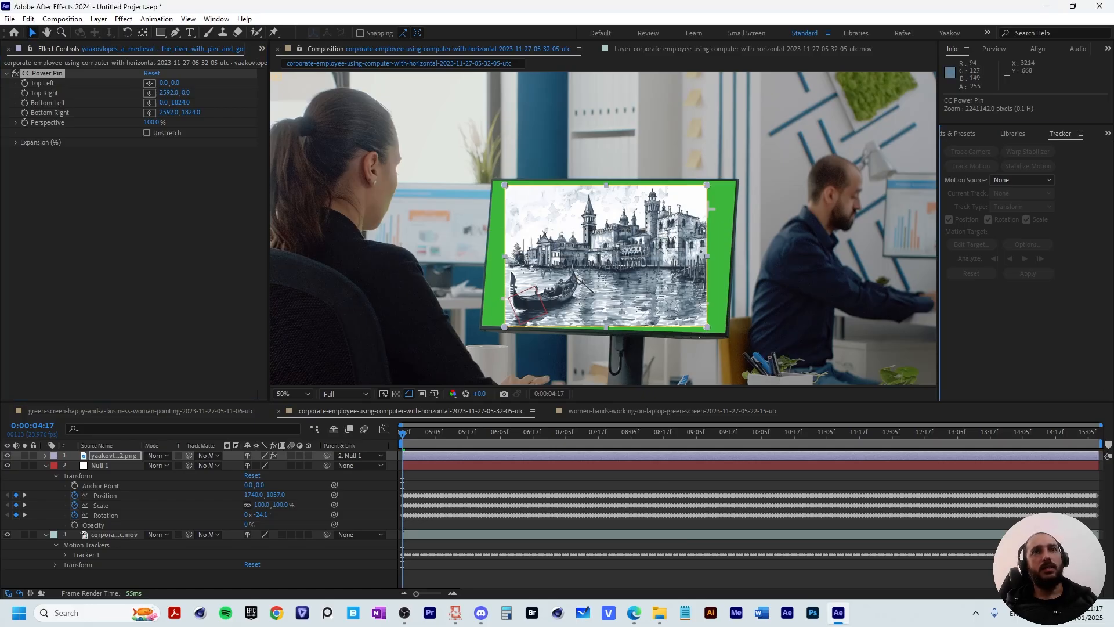
key(ctrl+5)
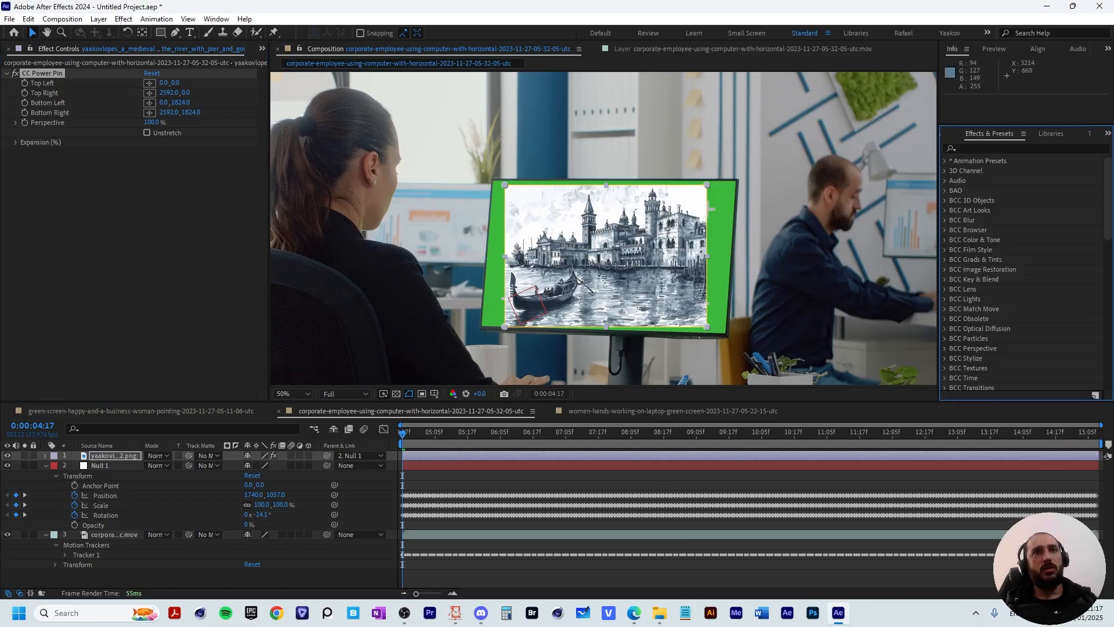
text(power)
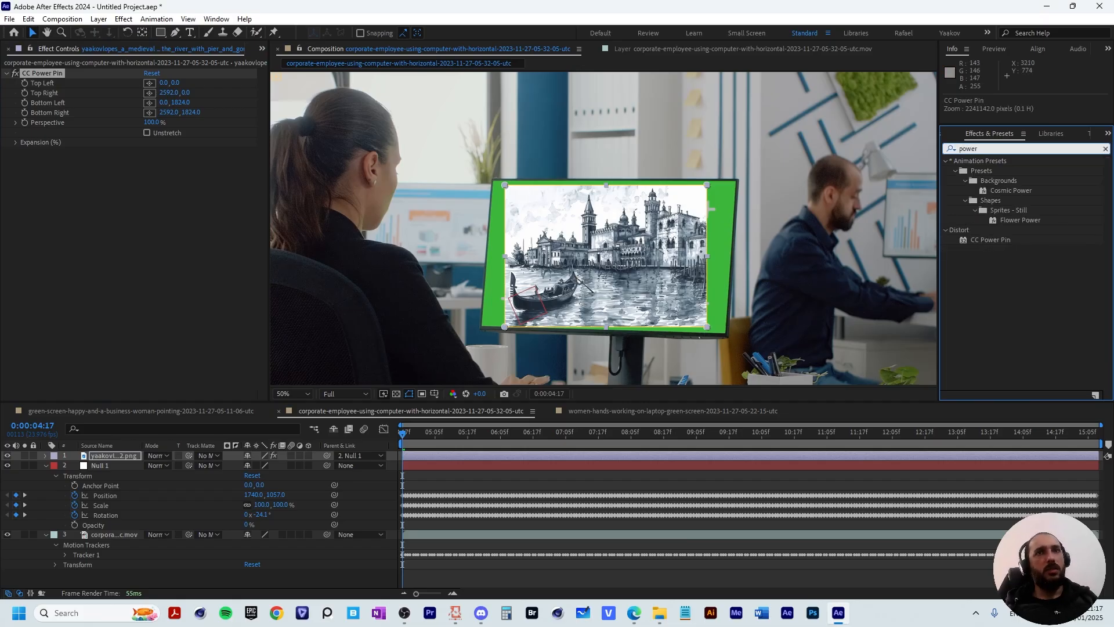
drag(990, 240, 214, 239)
click(42, 73)
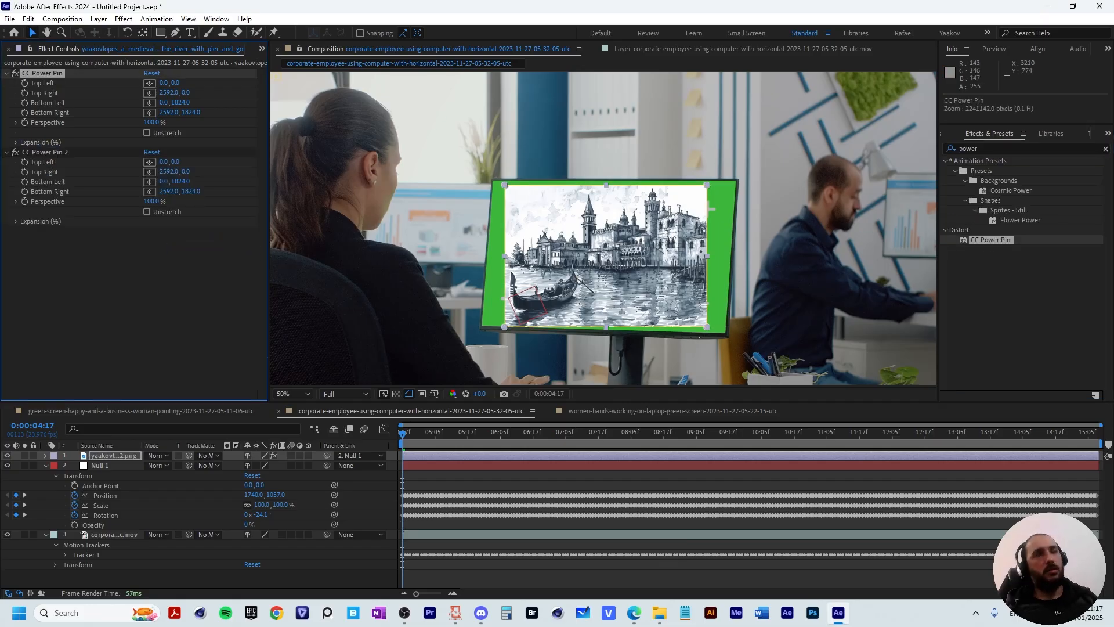
key(Delete)
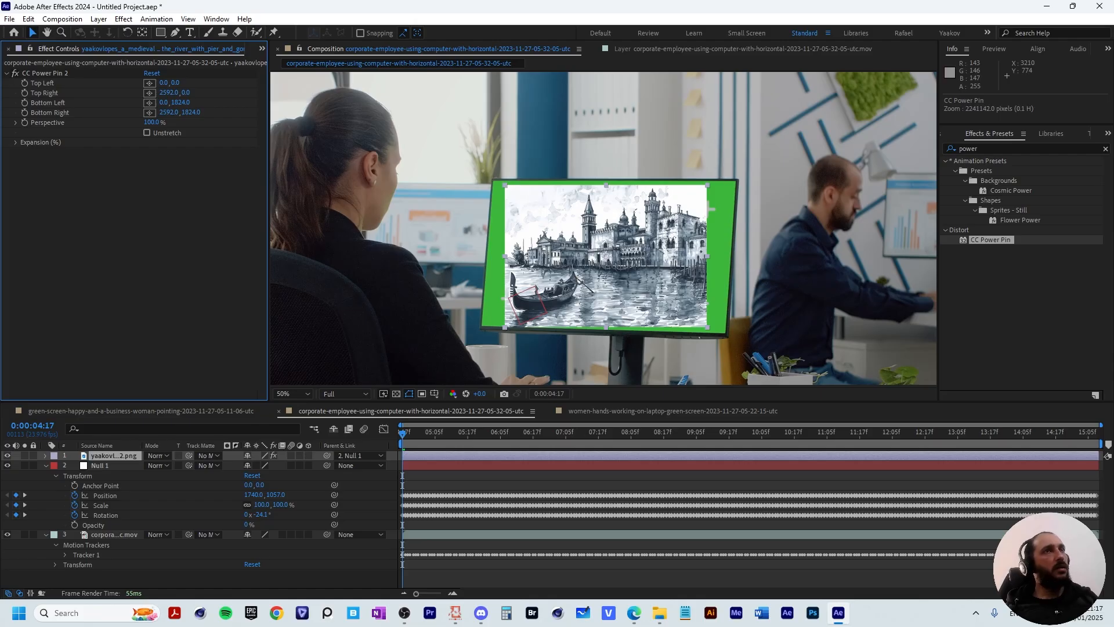
- Move the four Power Pin corners of the city image onto the green monitor screen's corners and preview the motion
click(45, 74)
scroll(603, 228, up, 1)
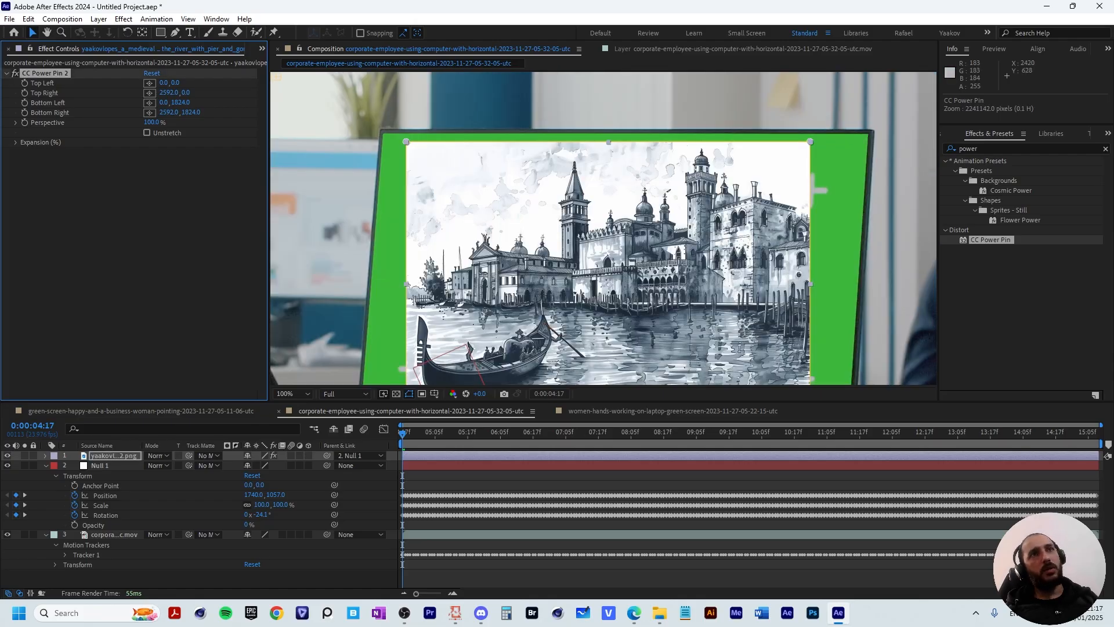
drag(810, 142, 870, 133)
drag(783, 290, 714, 157)
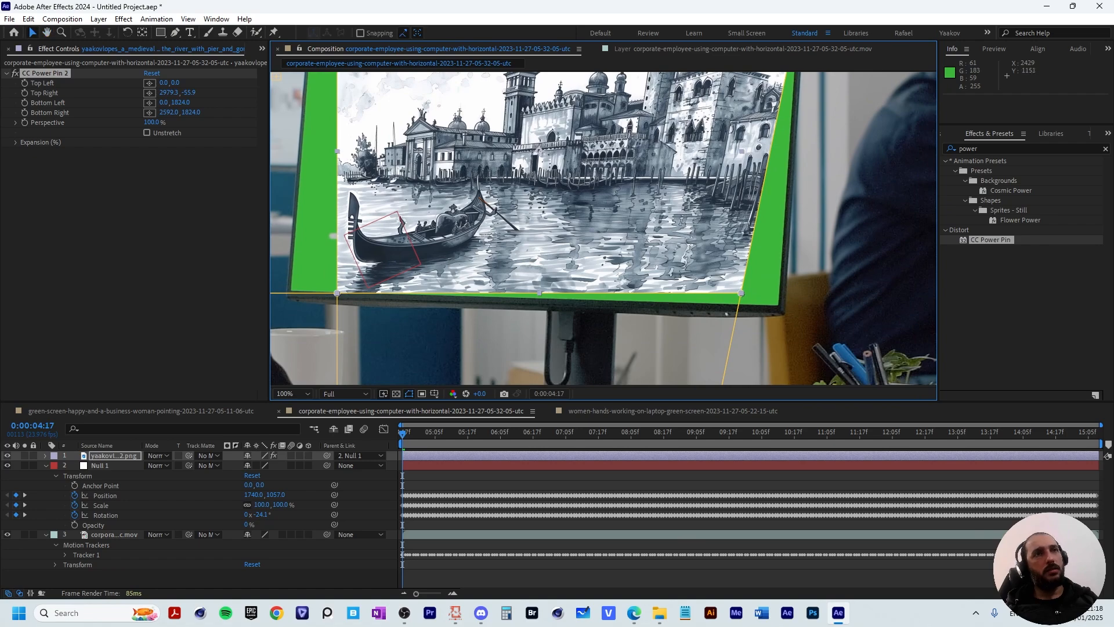
drag(743, 293, 778, 306)
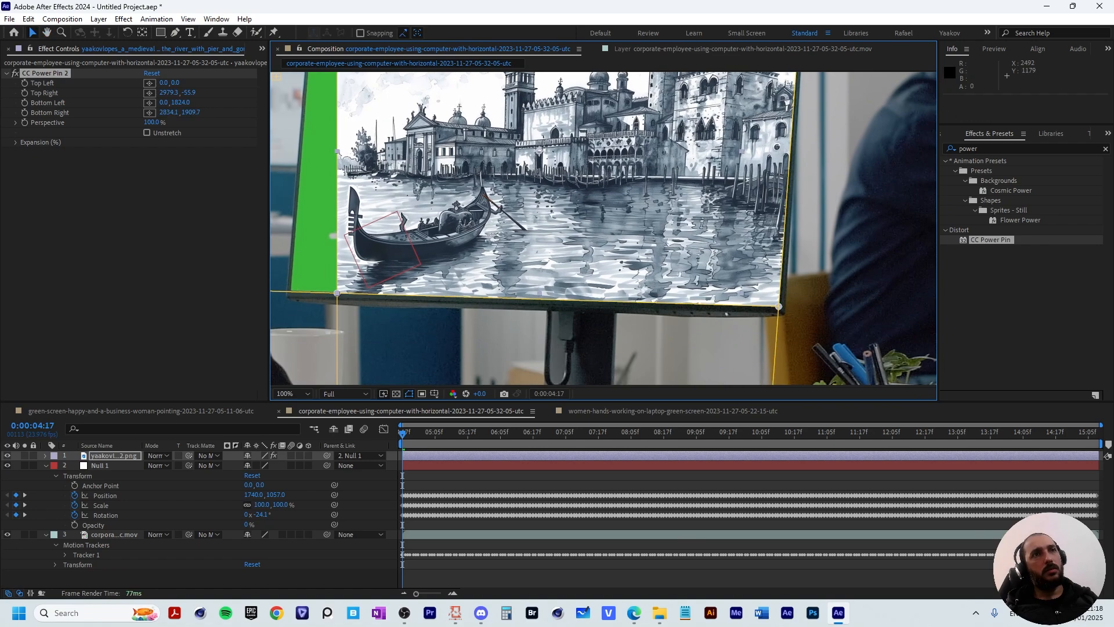
drag(337, 293, 291, 292)
drag(348, 93, 483, 331)
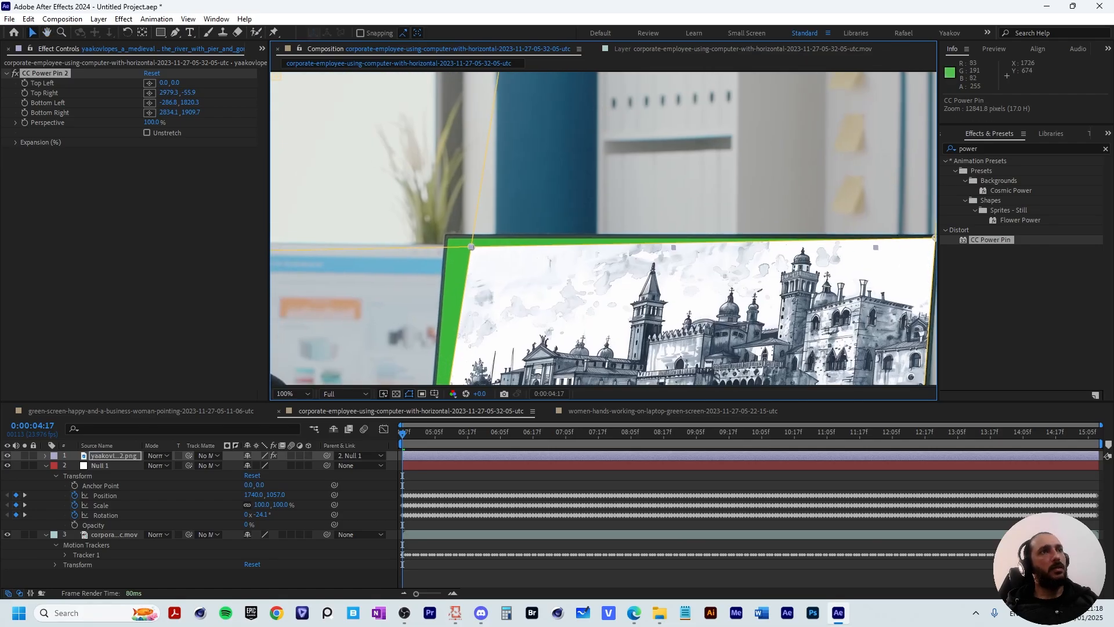
drag(471, 247, 448, 237)
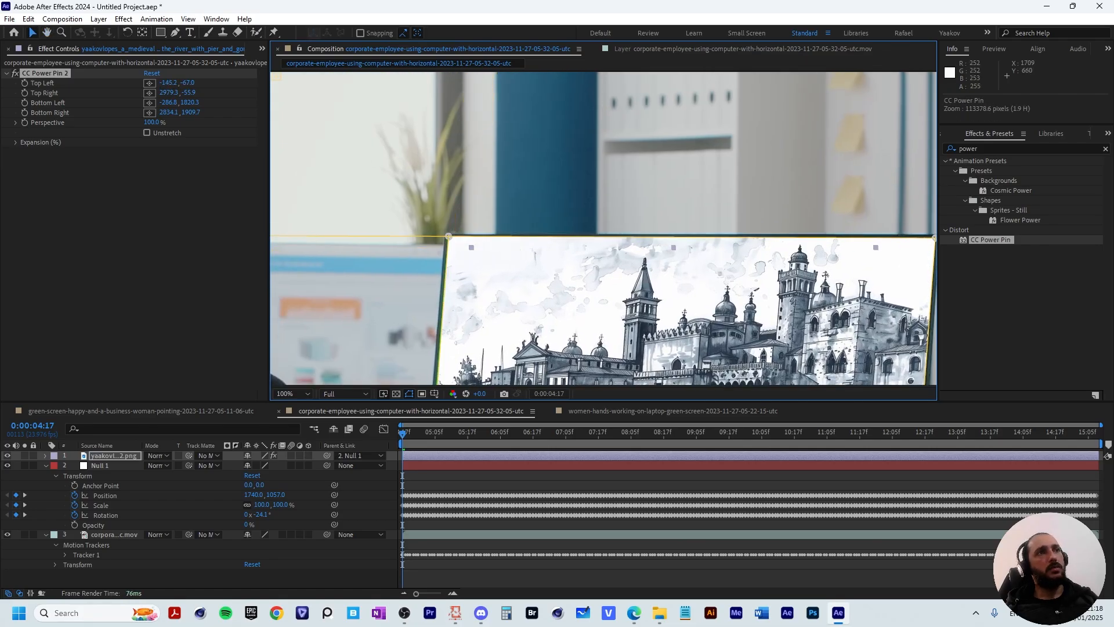
scroll(461, 243, down, 1)
drag(506, 302, 434, 148)
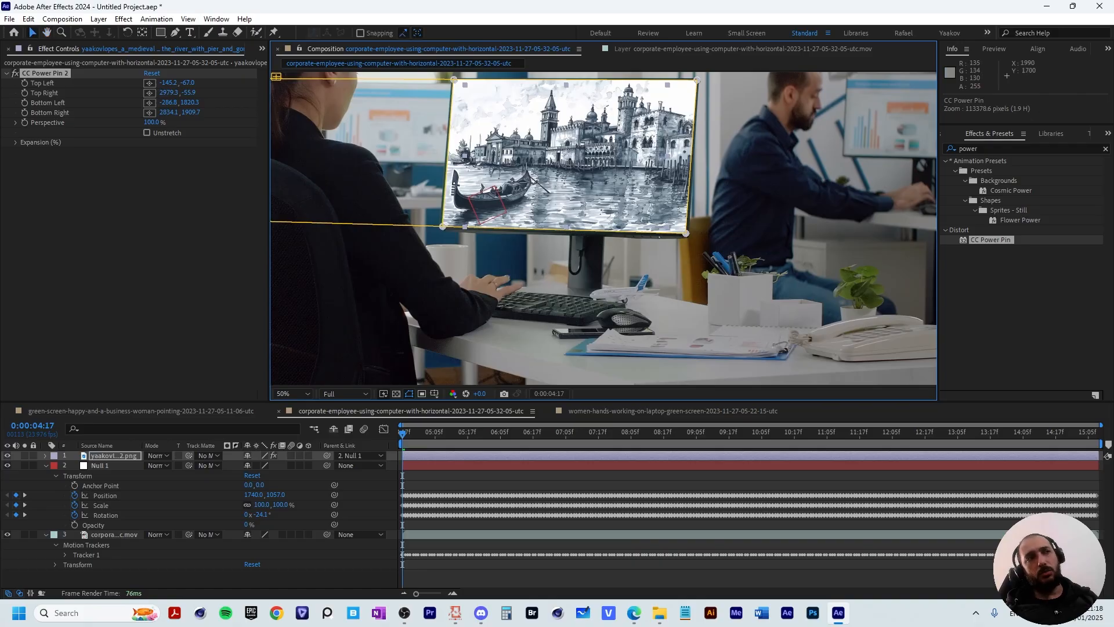
click(562, 577)
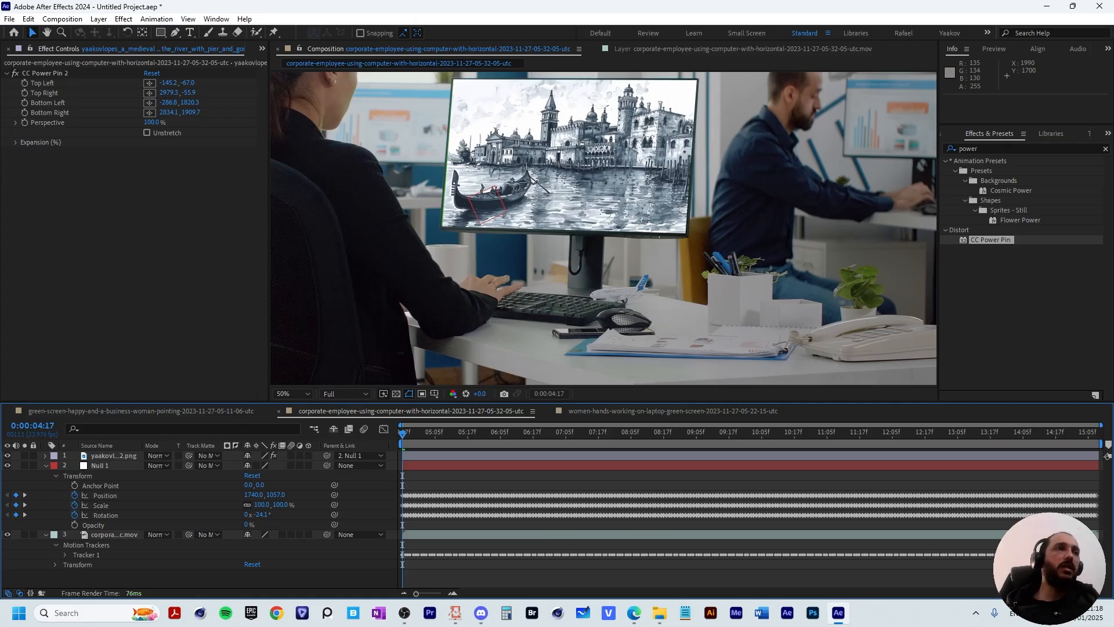
key(space)
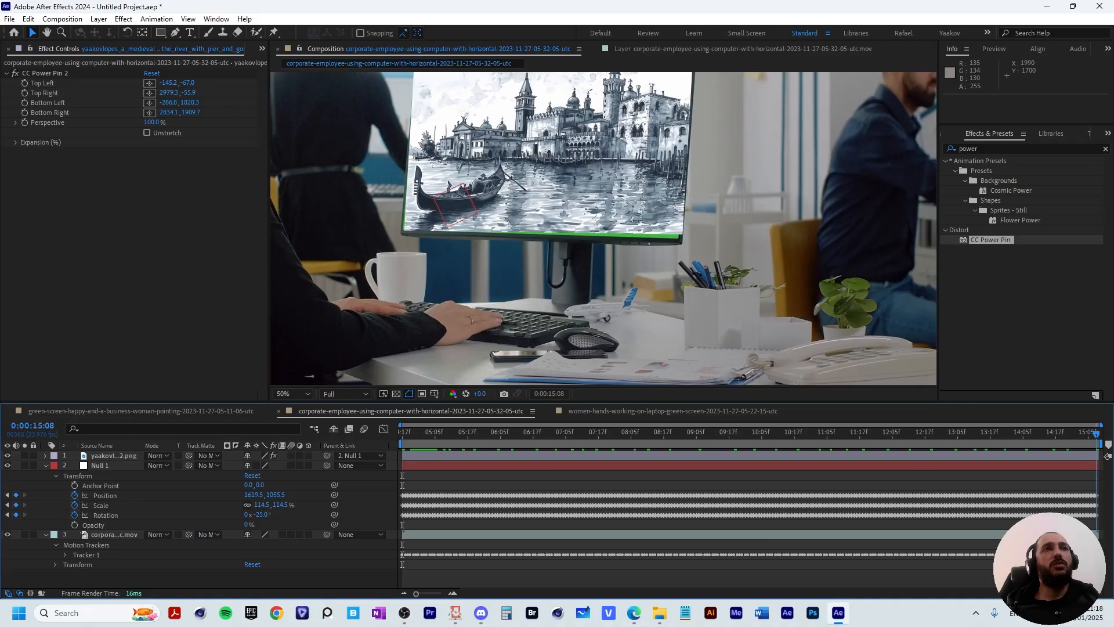
- Enable keyframing for the four Power Pin corners at 0:00:04:17, and realign the drifted corners to the monitor at 0:00:15:08
drag(1096, 434, 402, 434)
drag(24, 83, 25, 112)
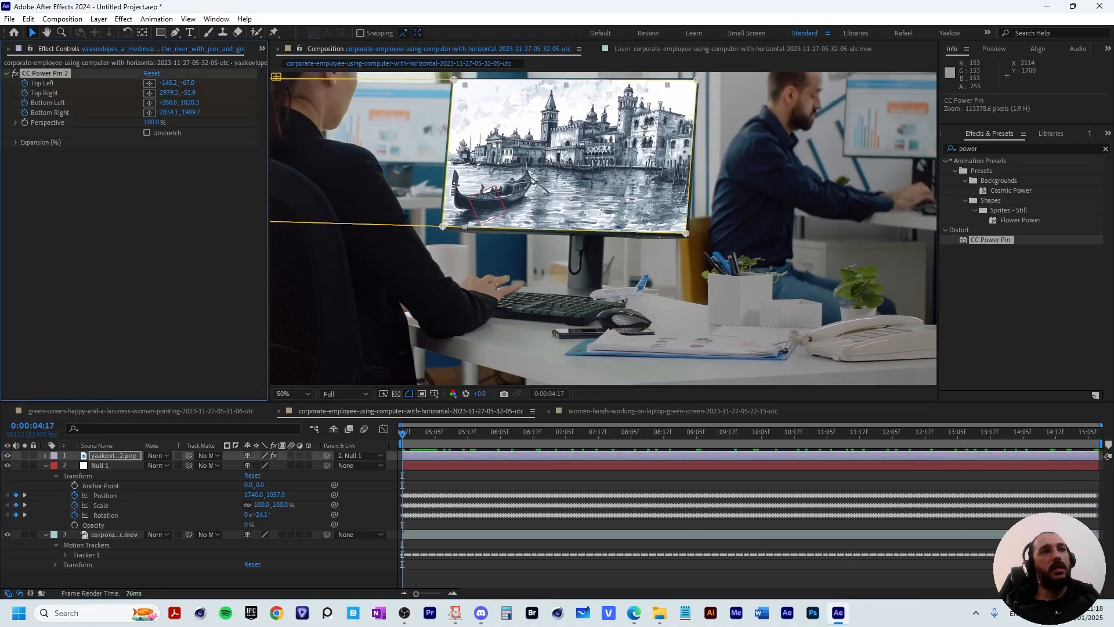
drag(609, 433, 1096, 433)
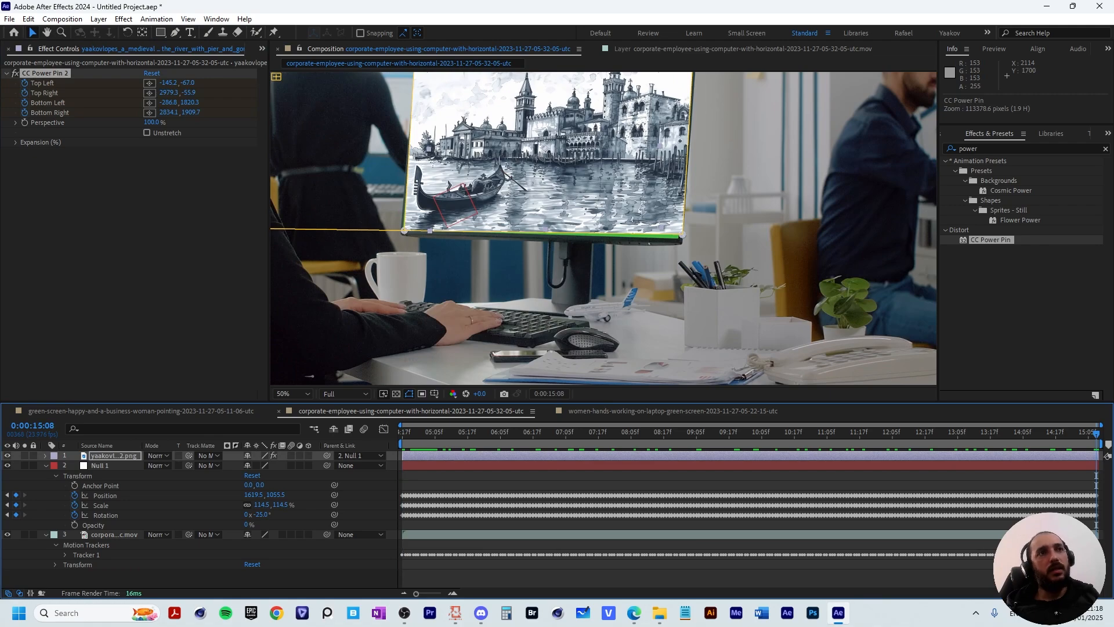
scroll(603, 228, up, 1)
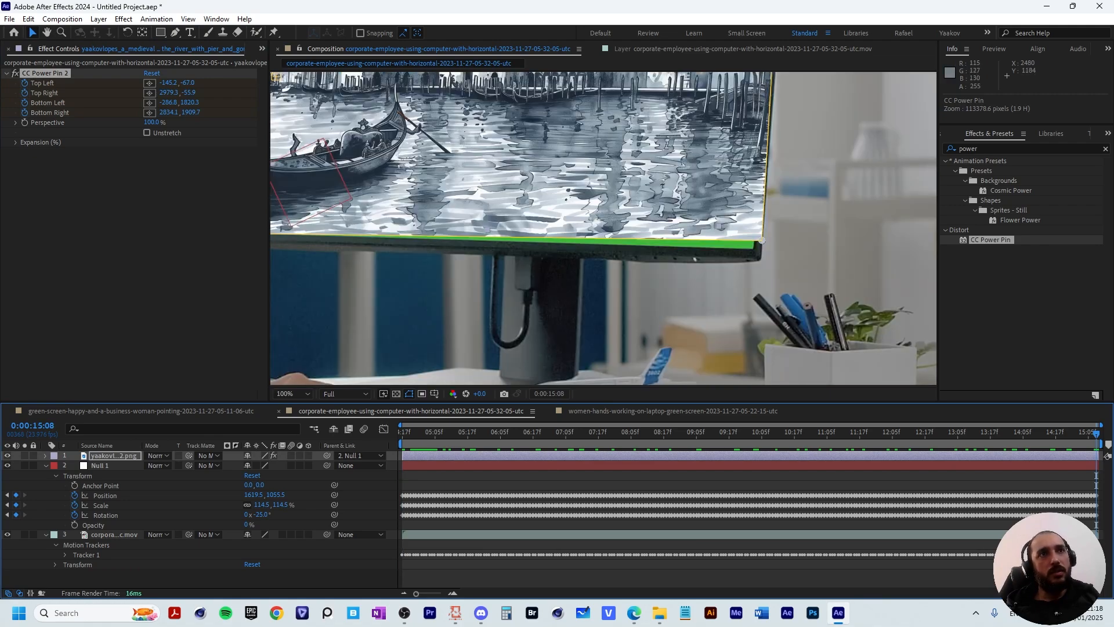
drag(762, 240, 756, 253)
drag(801, 138, 867, 501)
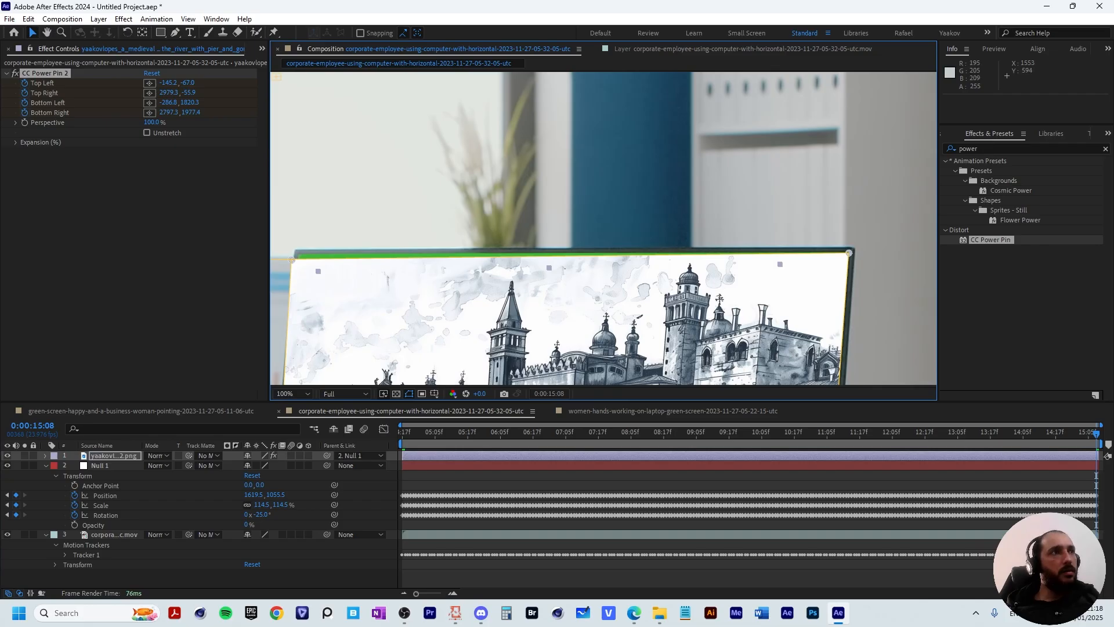
drag(291, 259, 297, 252)
drag(369, 383, 606, 67)
drag(508, 279, 504, 281)
scroll(511, 276, down, 2)
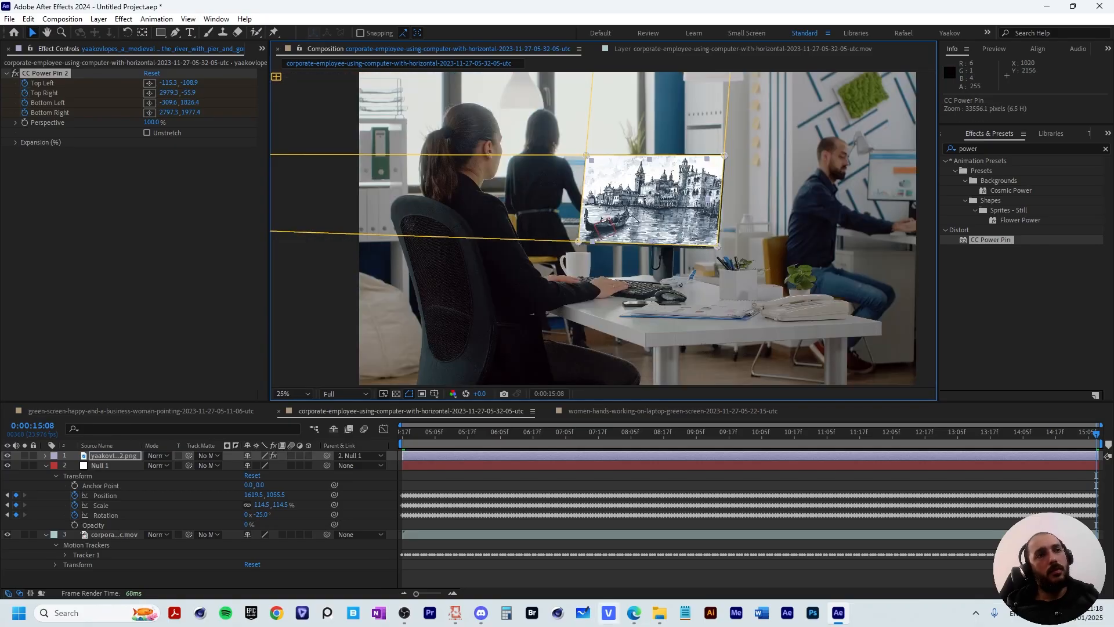
- Review the corner-pinned image over the clip and return to 0:00:04:17
click(586, 579)
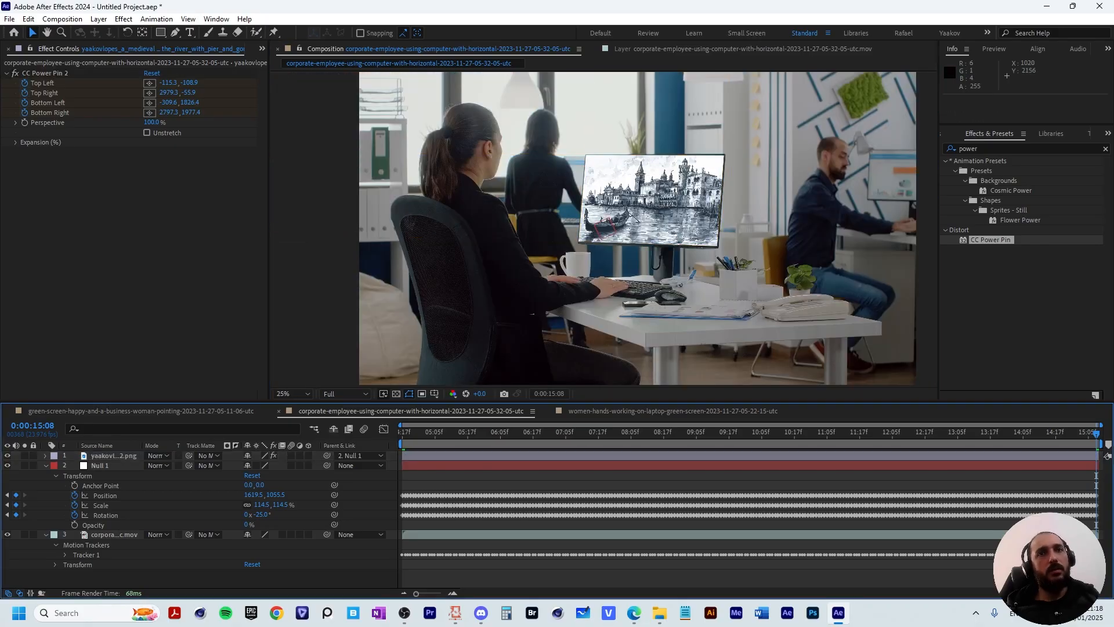
drag(1096, 434, 402, 434)
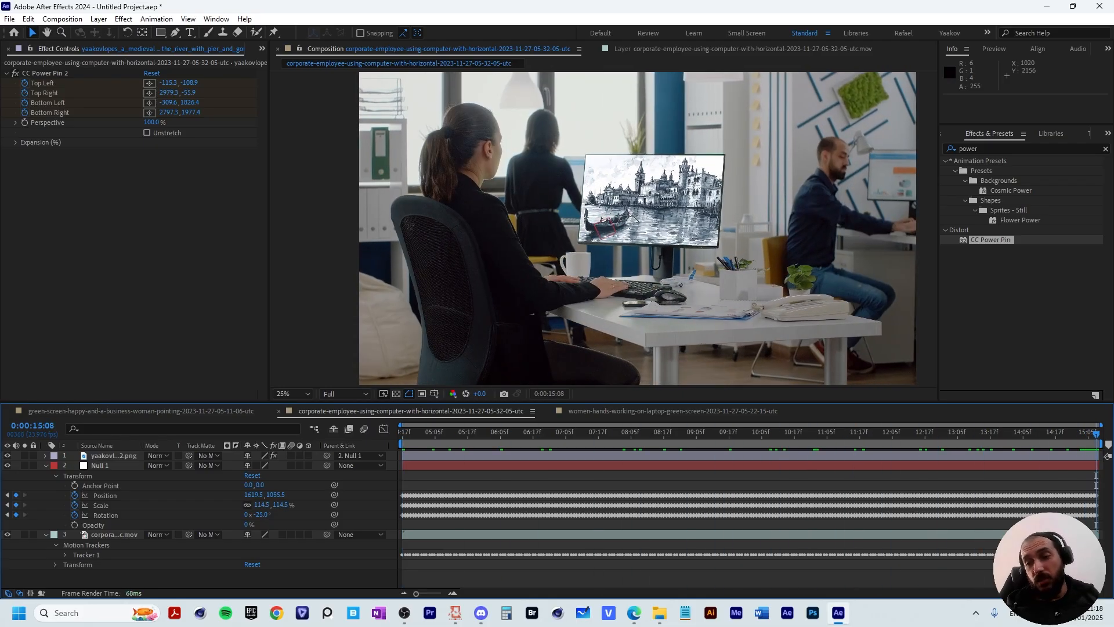
drag(1096, 434, 402, 434)
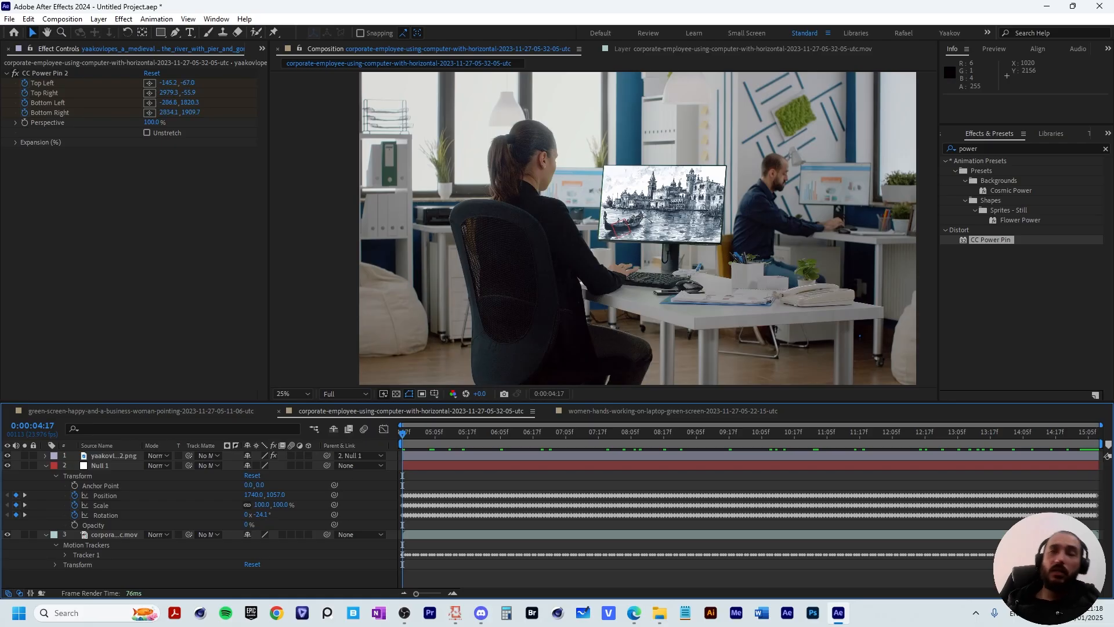
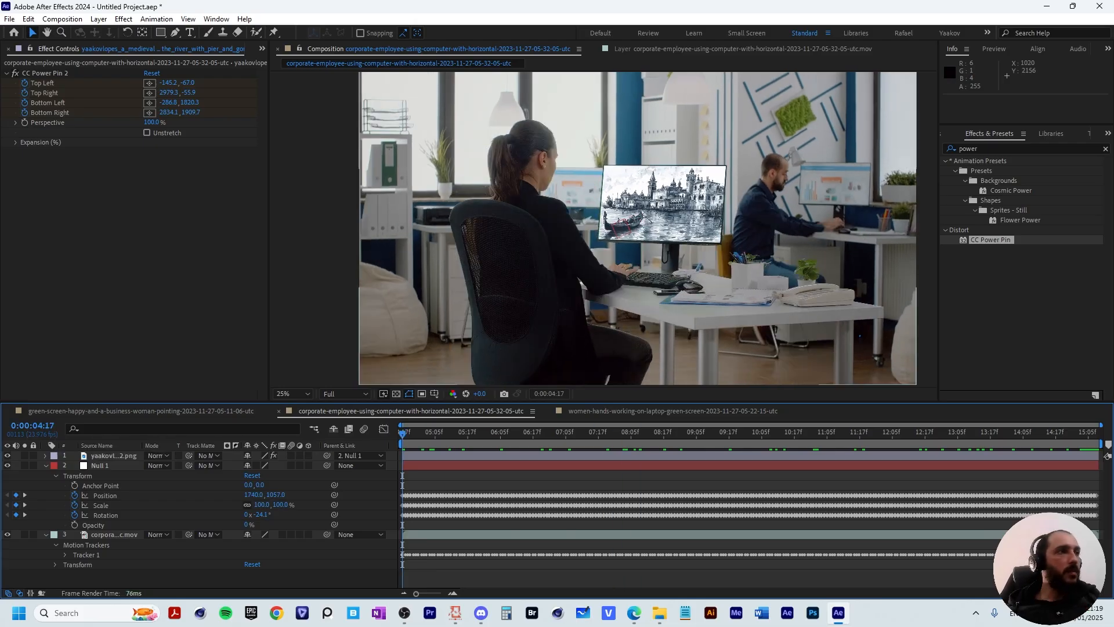
right_click(121, 516)
right_click(113, 537)
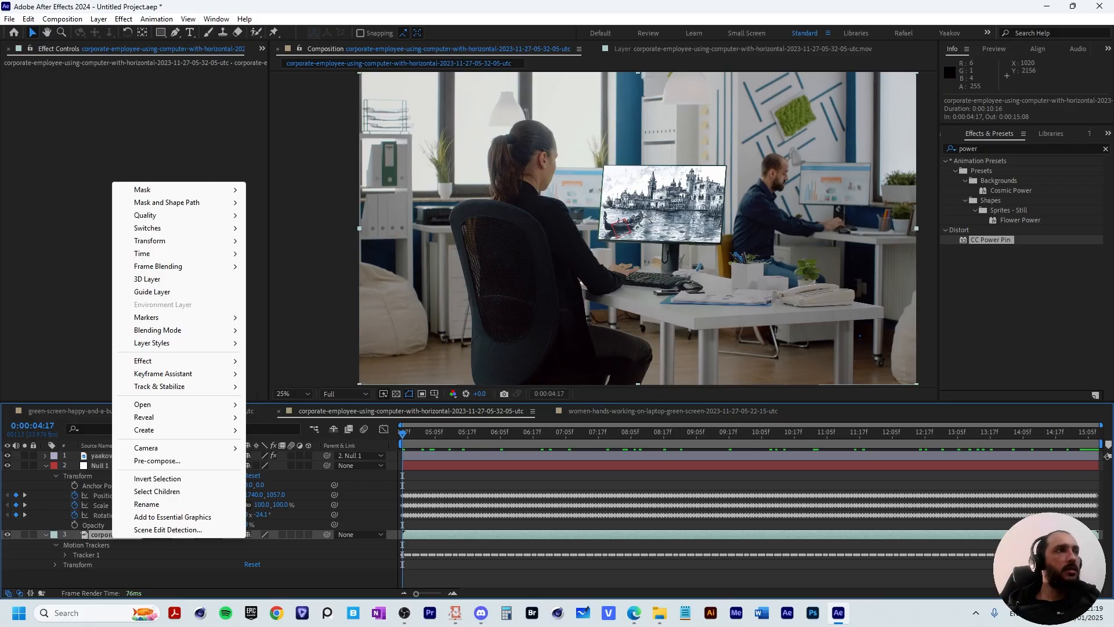
mouse_move(146, 417)
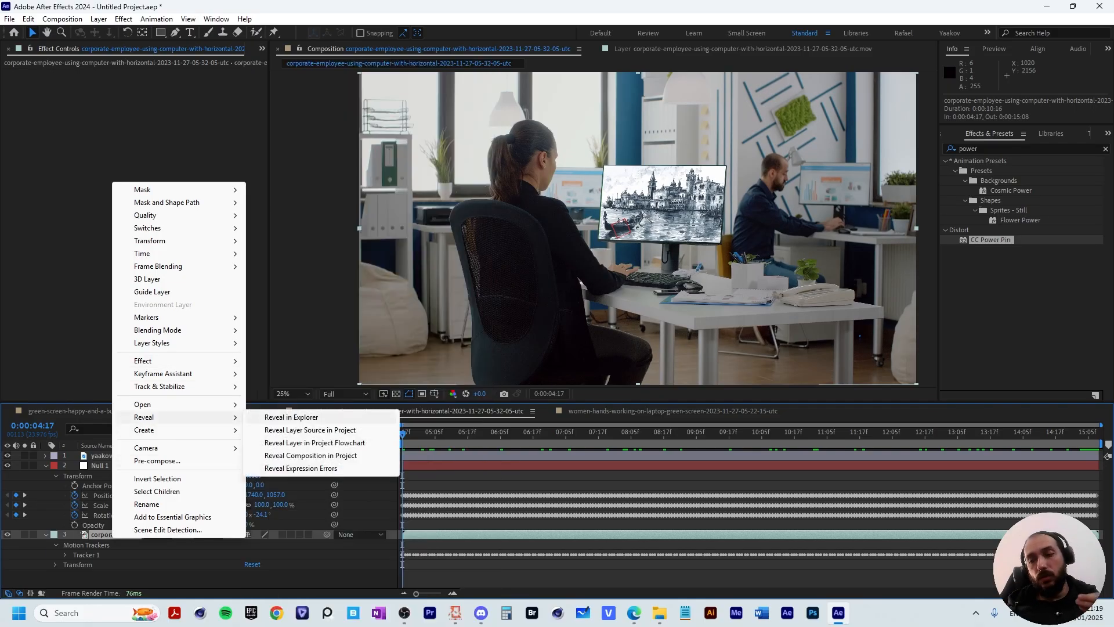
click(290, 417)
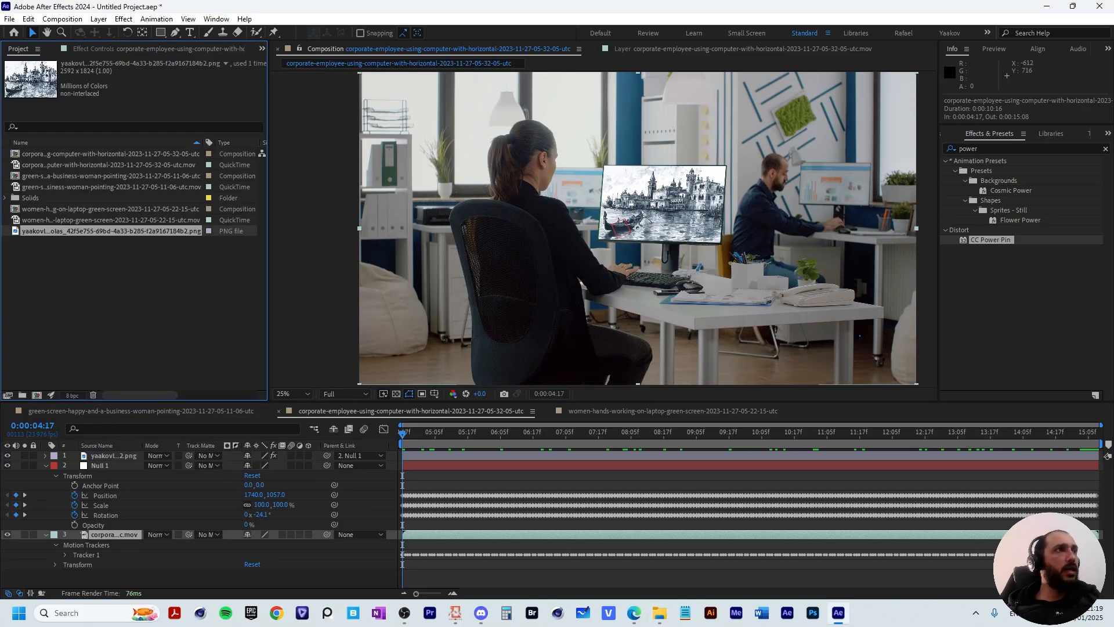
- Create a new composition from the corporate-employee-using-computer MOV footage in the project
click(110, 220)
click(110, 187)
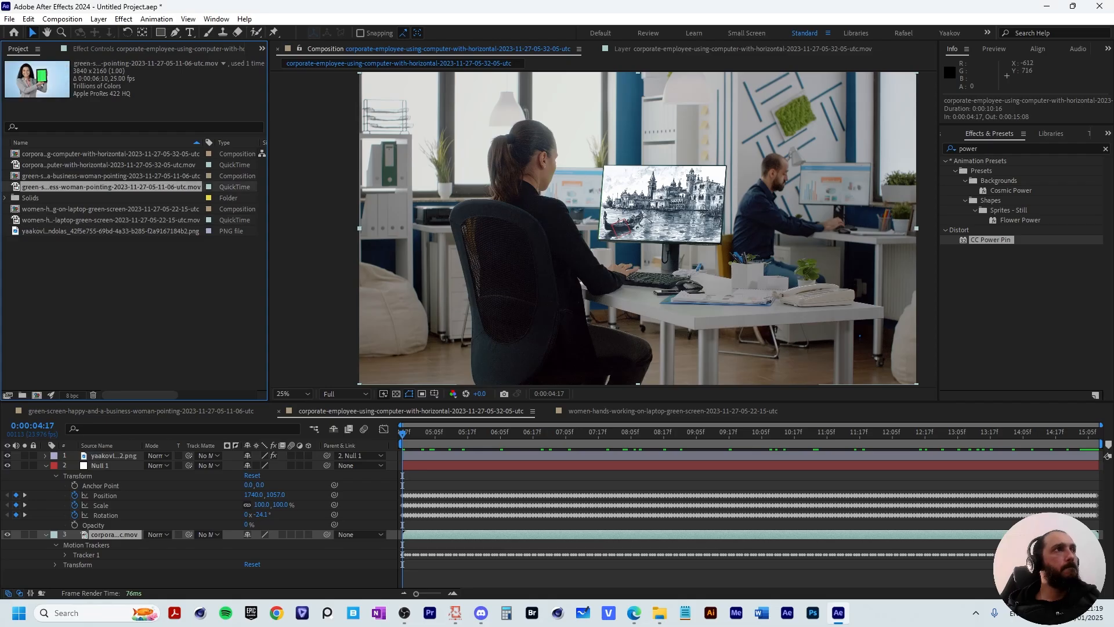
click(110, 154)
click(110, 165)
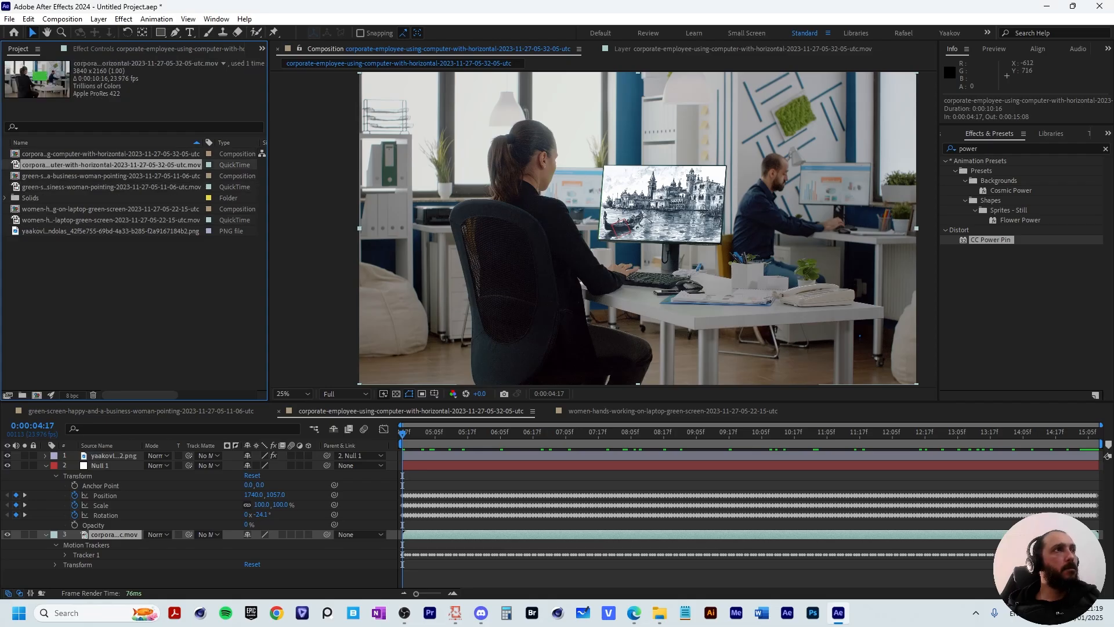
drag(110, 164, 37, 394)
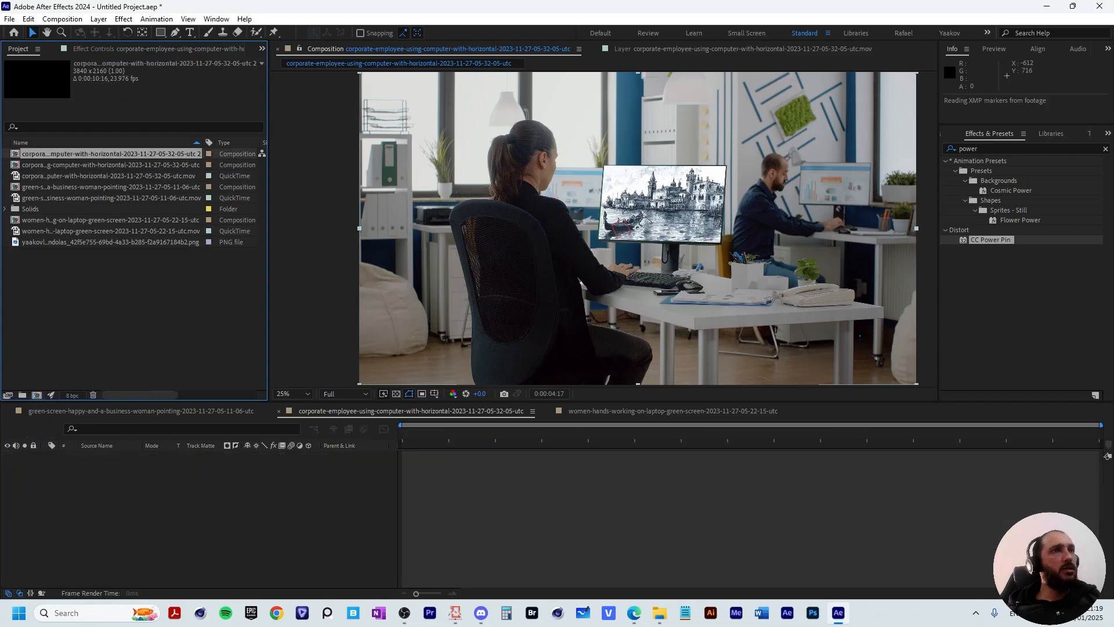
- Apply the Mocha AE effect to the office footage layer and launch Mocha, postponing the registration
key(ctrl+space)
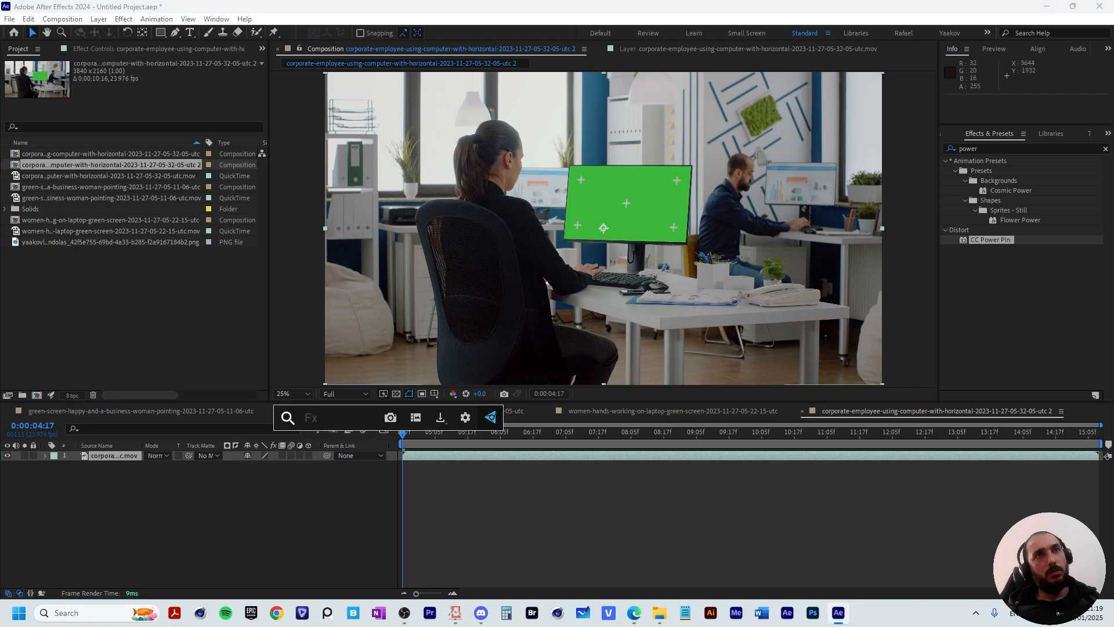
key(Escape)
key(ctrl+f)
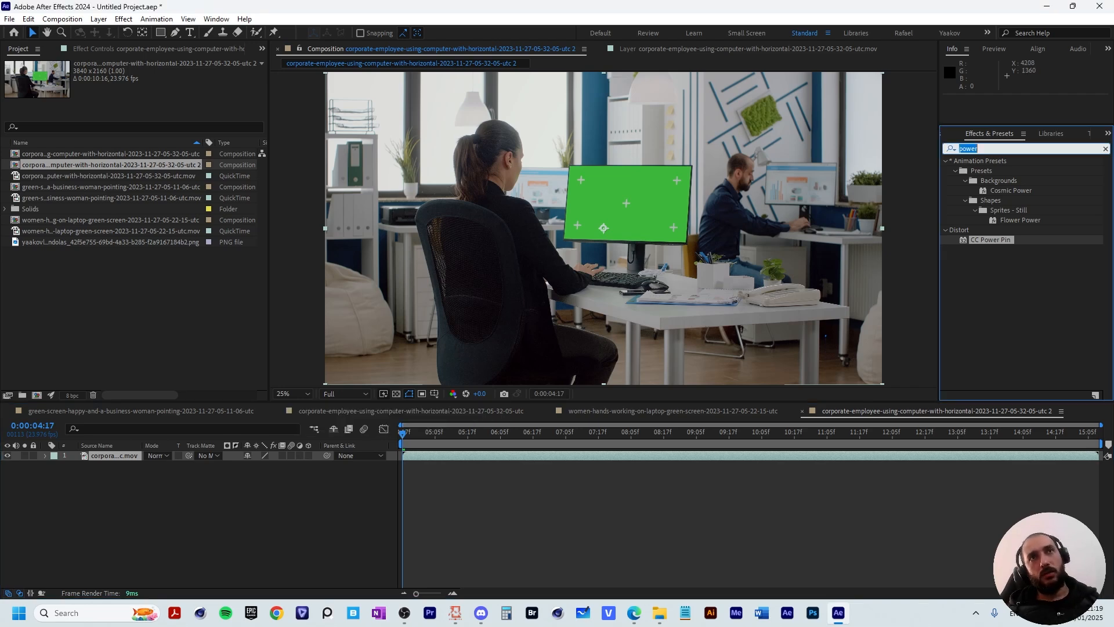
text(mocha)
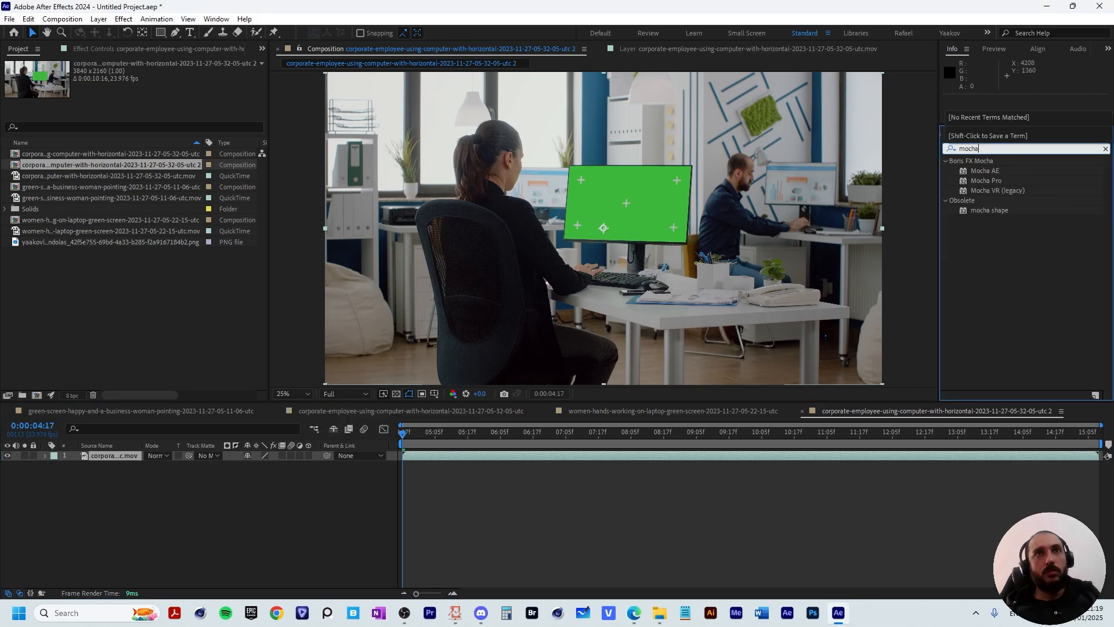
drag(985, 170, 583, 455)
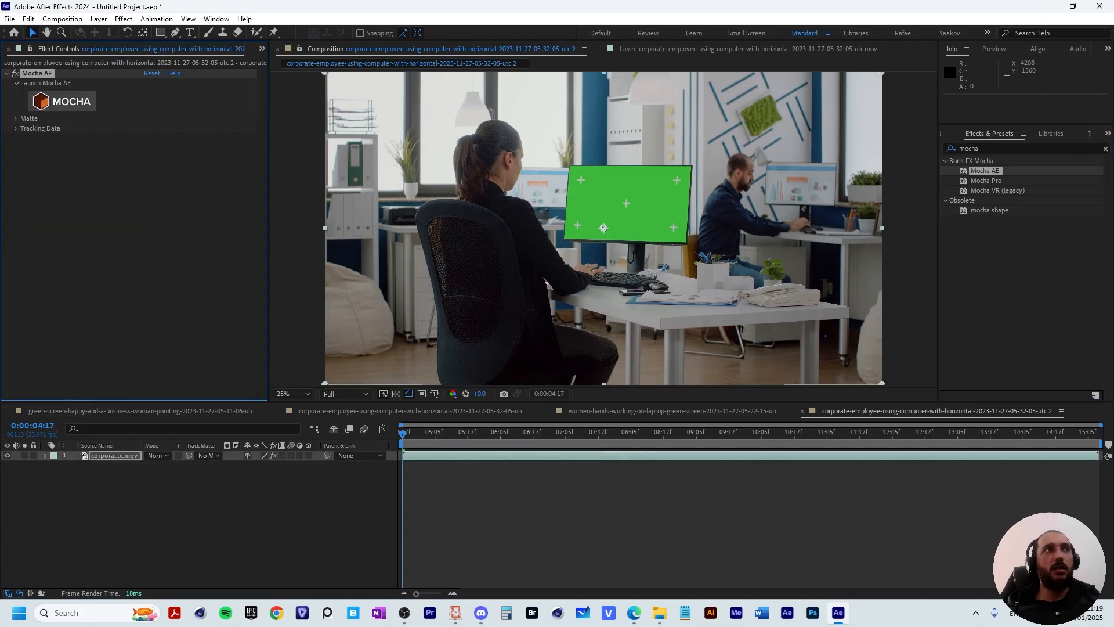
click(62, 101)
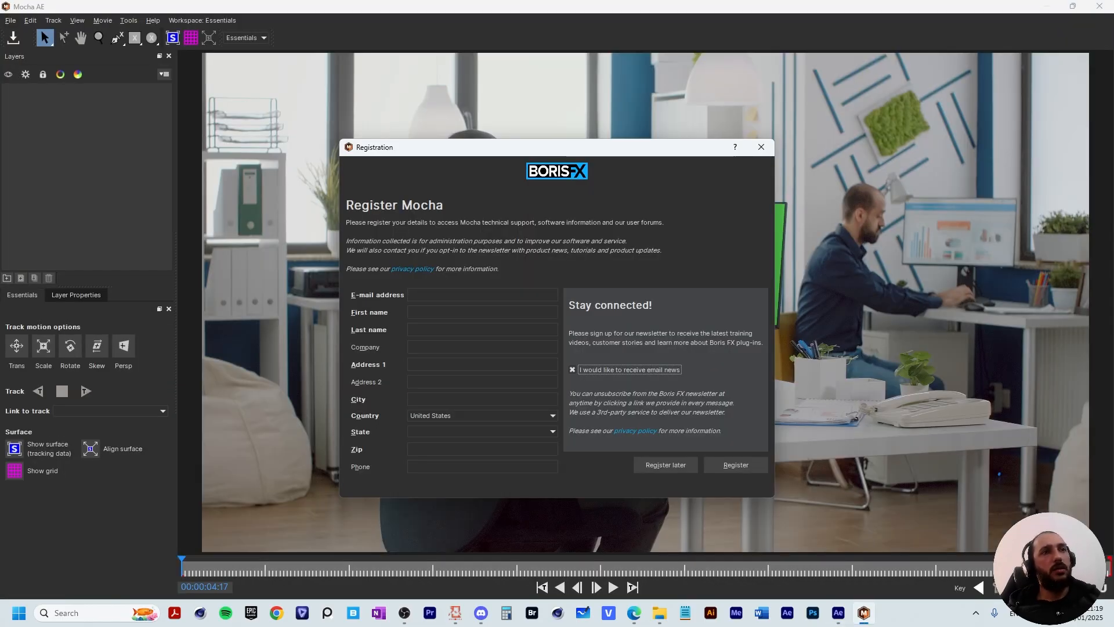
click(665, 464)
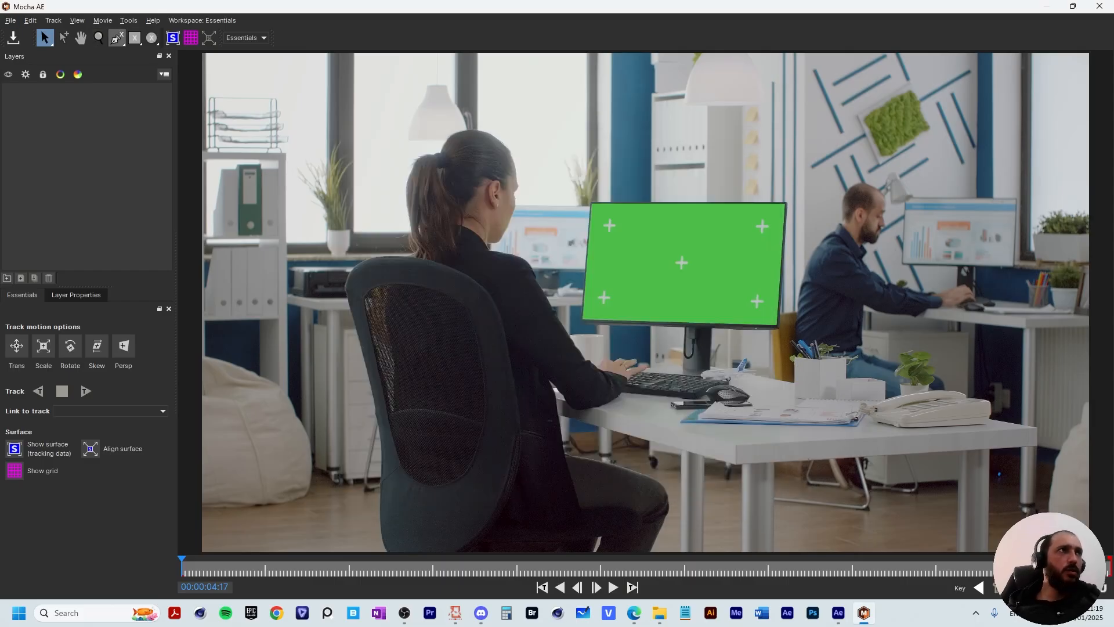
- Draw a closed four-point spline around the green monitor, with one point on each corner
click(118, 38)
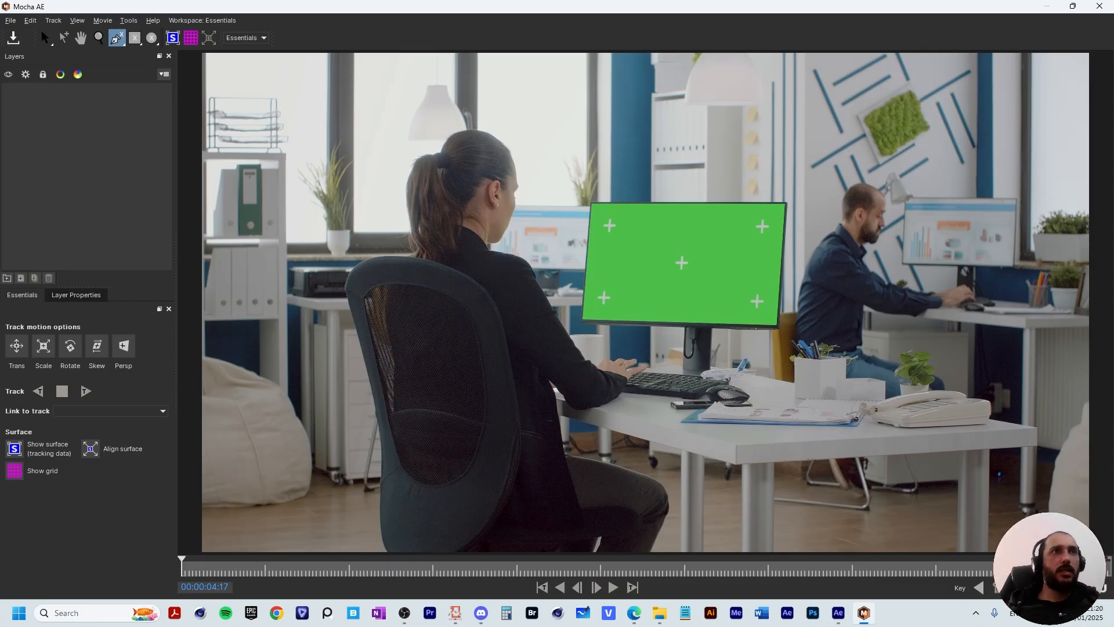
scroll(598, 274, up, 7)
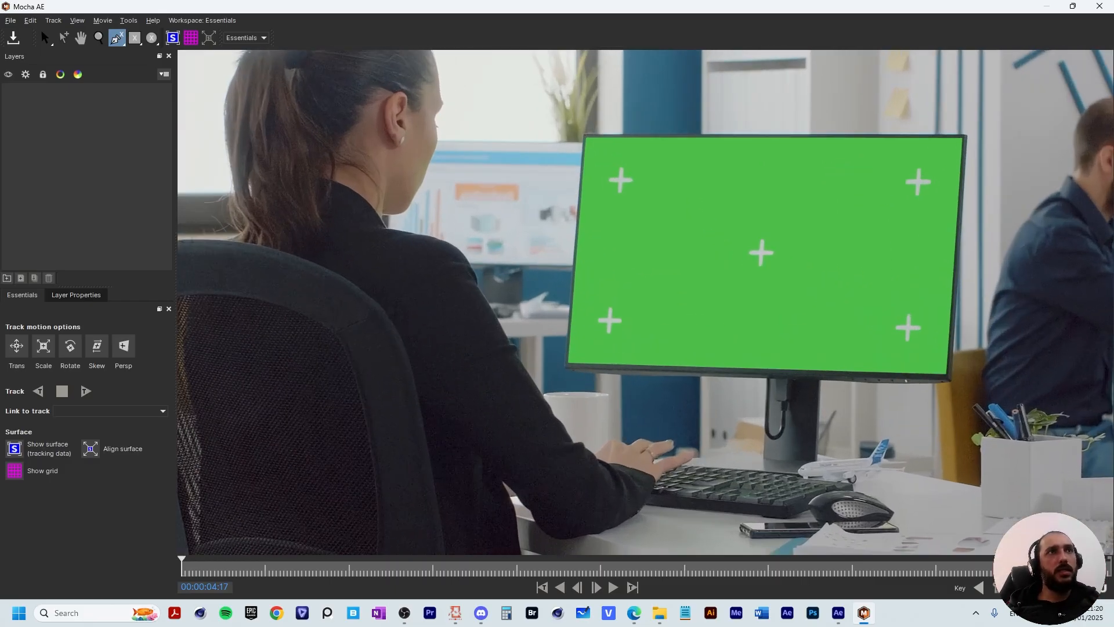
click(585, 136)
click(592, 223)
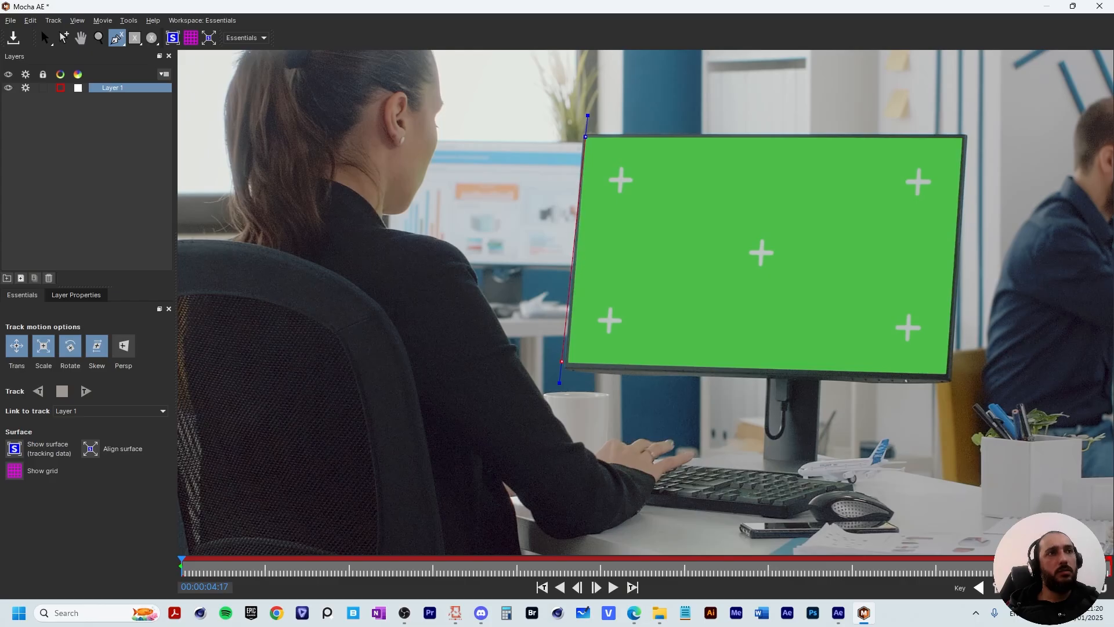
click(566, 365)
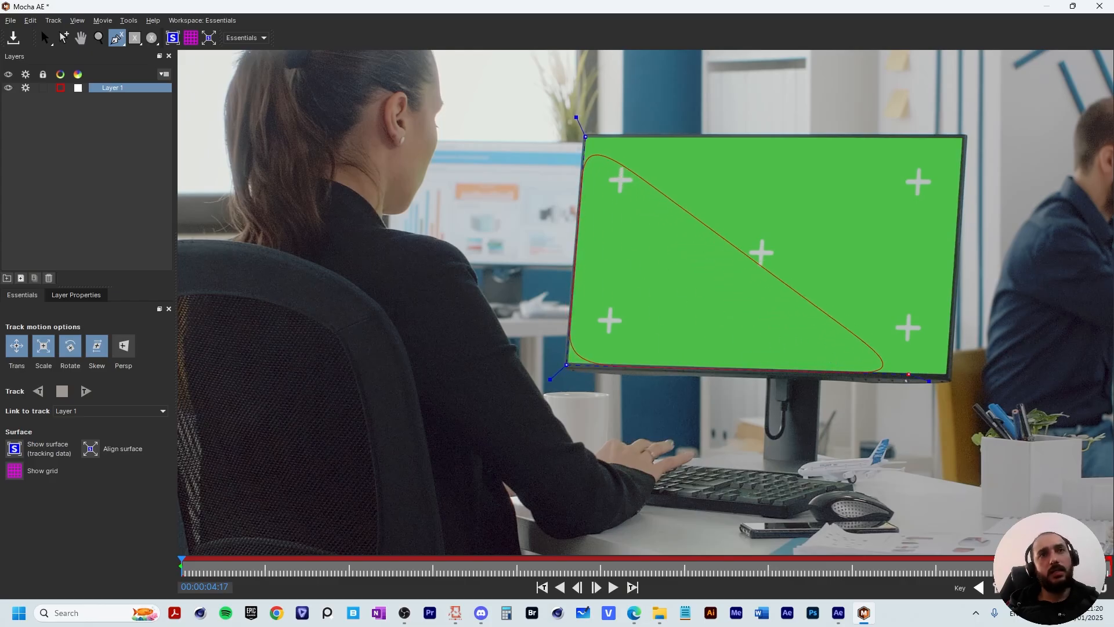
click(951, 377)
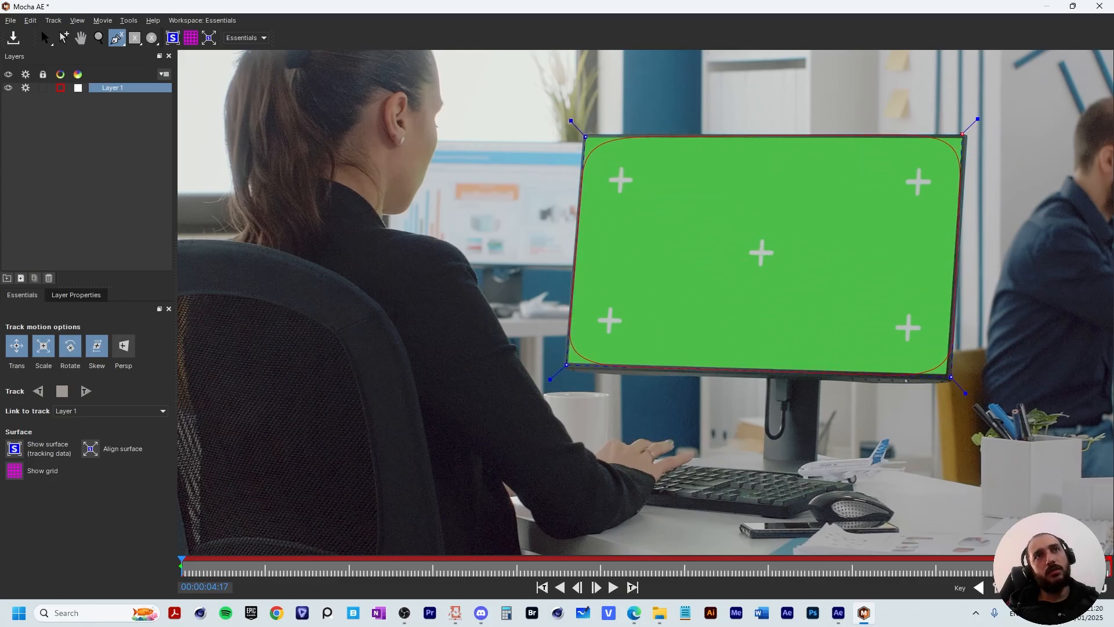
click(964, 134)
right_click(971, 118)
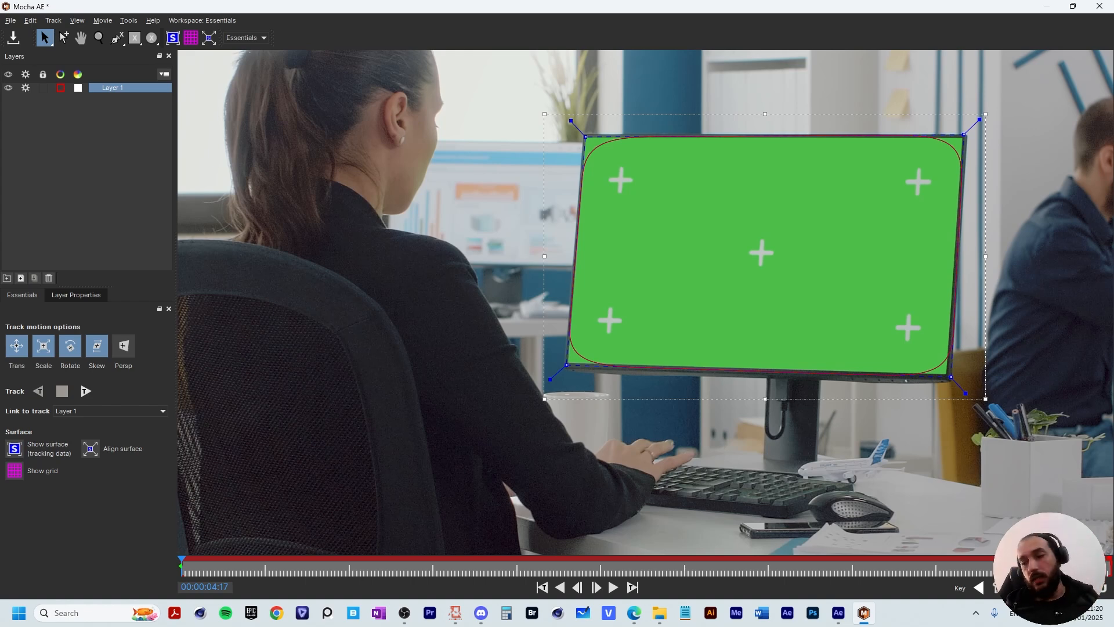
- Enable perspective motion, track the monitor shape forward through the clip, and return to 00:00:04:17
click(97, 345)
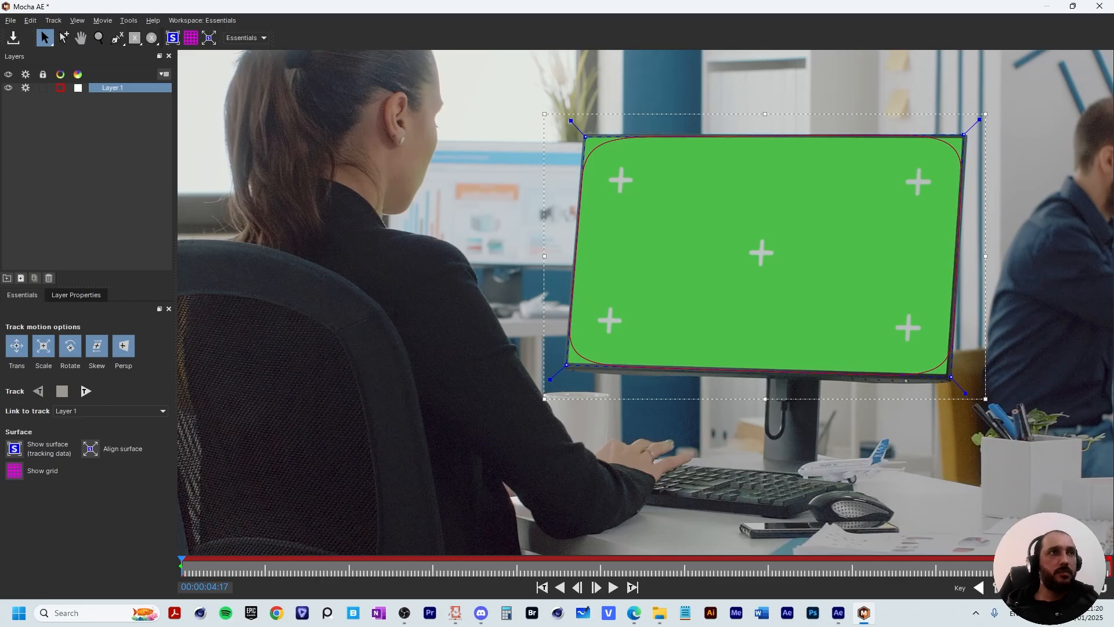
mouse_move(181, 566)
mouse_down()
mouse_move(1044, 566)
mouse_move(182, 566)
mouse_up()
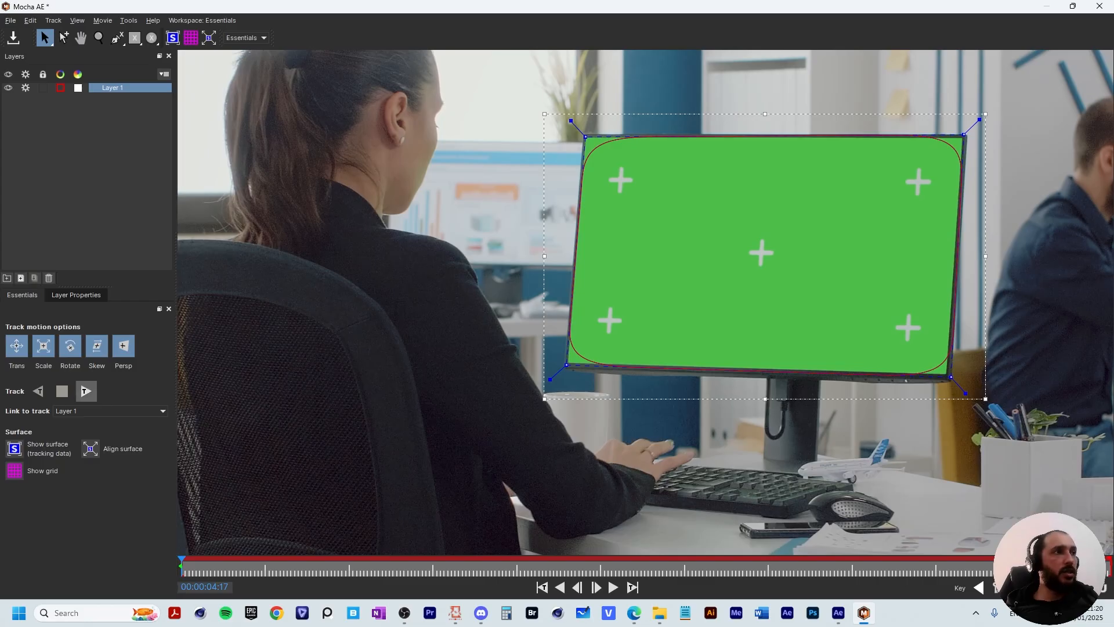
click(85, 390)
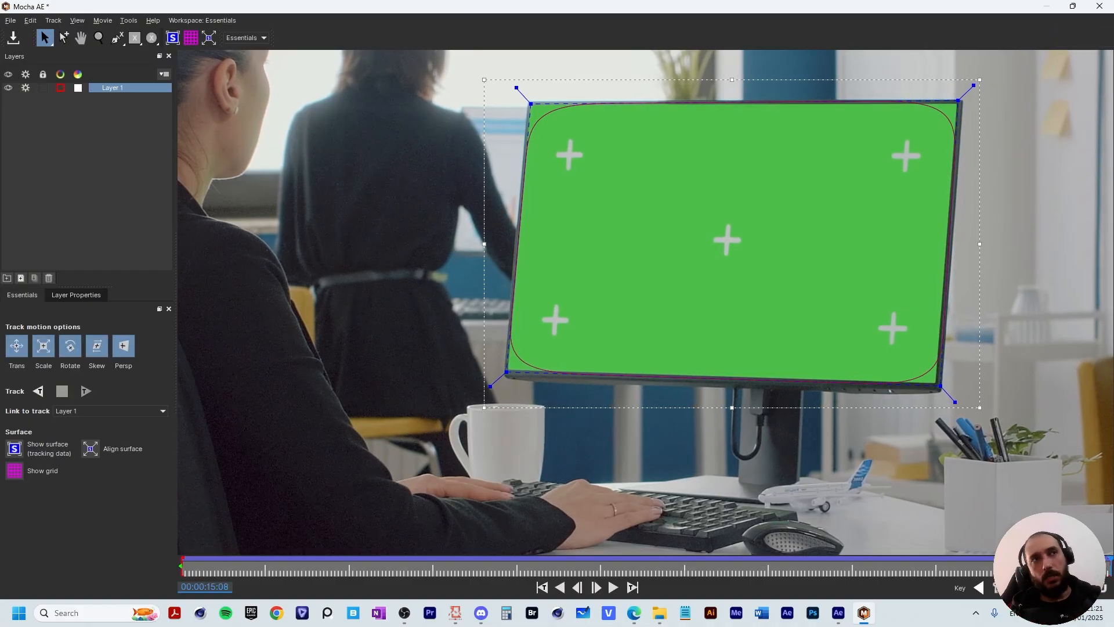
mouse_move(183, 570)
mouse_down()
mouse_move(551, 570)
mouse_move(182, 570)
mouse_up()
drag(1110, 567, 182, 568)
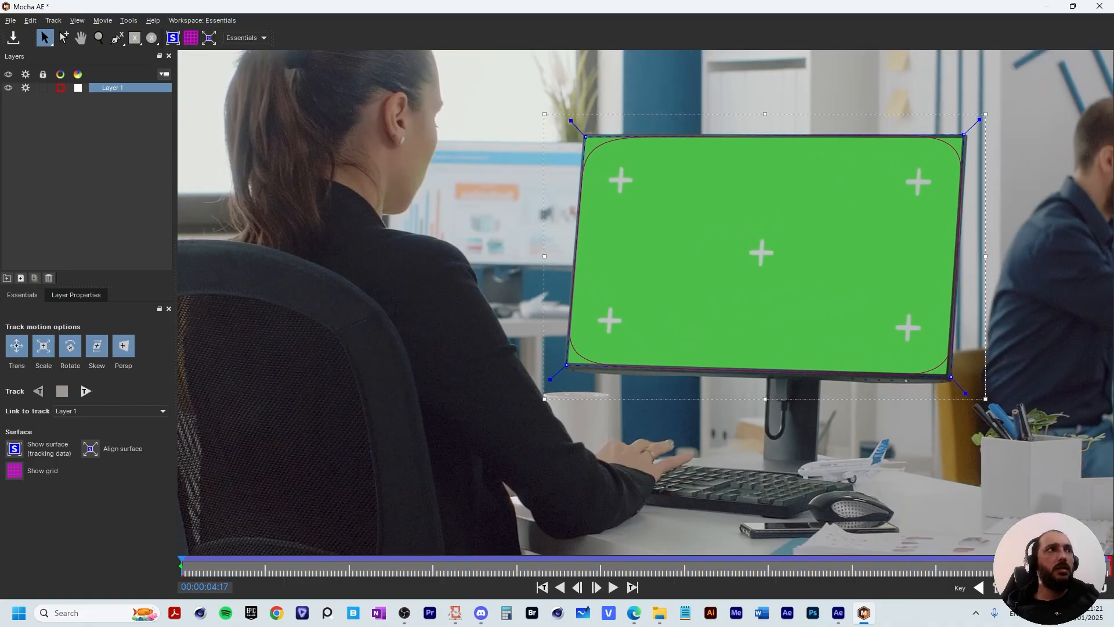
- Show the planar surface for Layer 1 and move its upper-left corner onto the monitor's upper-left corner
click(87, 174)
click(173, 38)
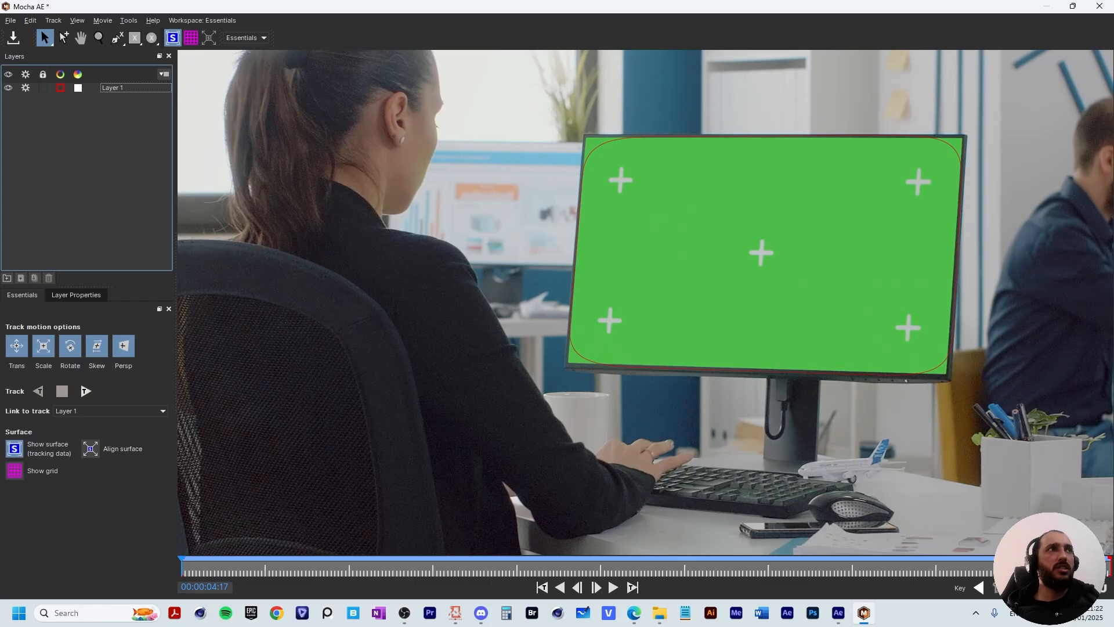
click(114, 88)
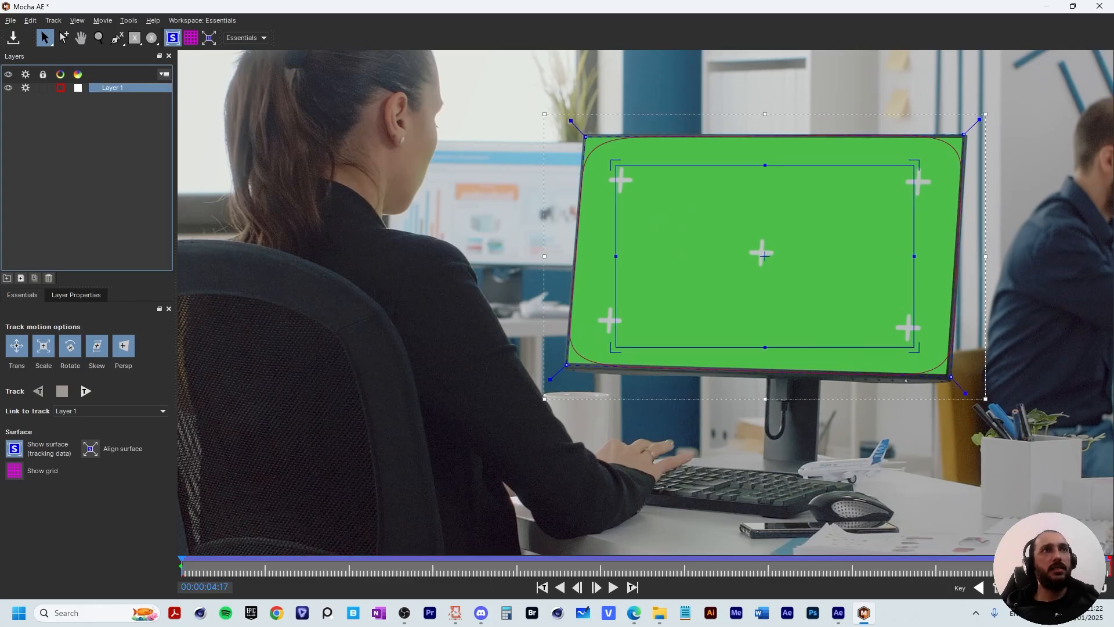
scroll(615, 134, up, 5)
drag(615, 241, 509, 142)
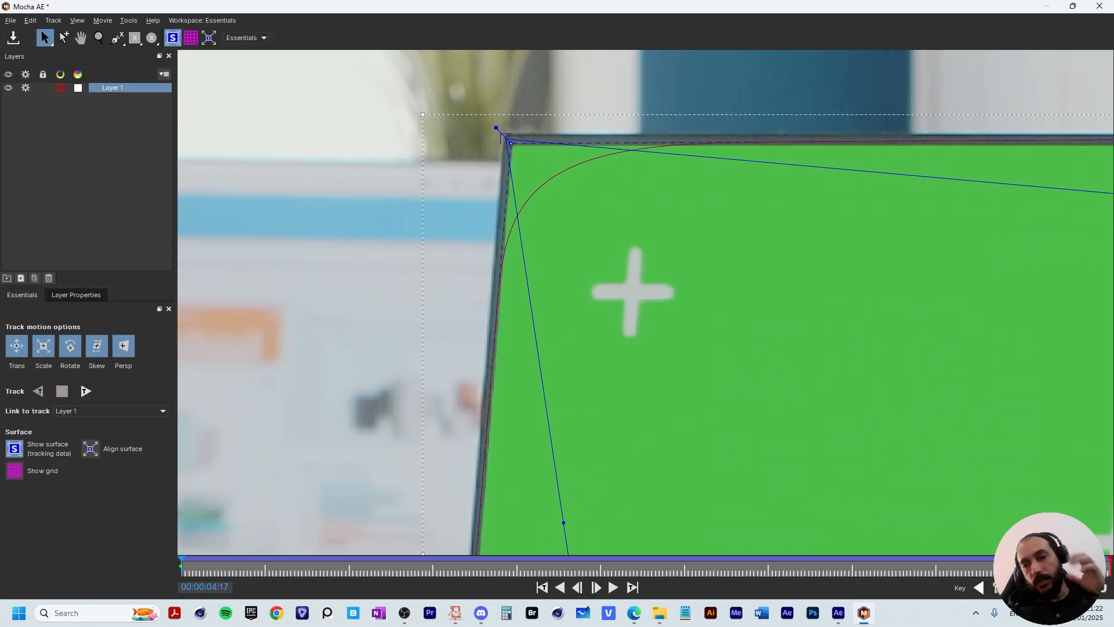
- Move the remaining three surface corners onto the matching corners of the monitor
drag(580, 476, 632, 185)
scroll(638, 232, down, 2)
drag(580, 406, 656, 199)
drag(733, 298, 603, 350)
drag(922, 348, 300, 279)
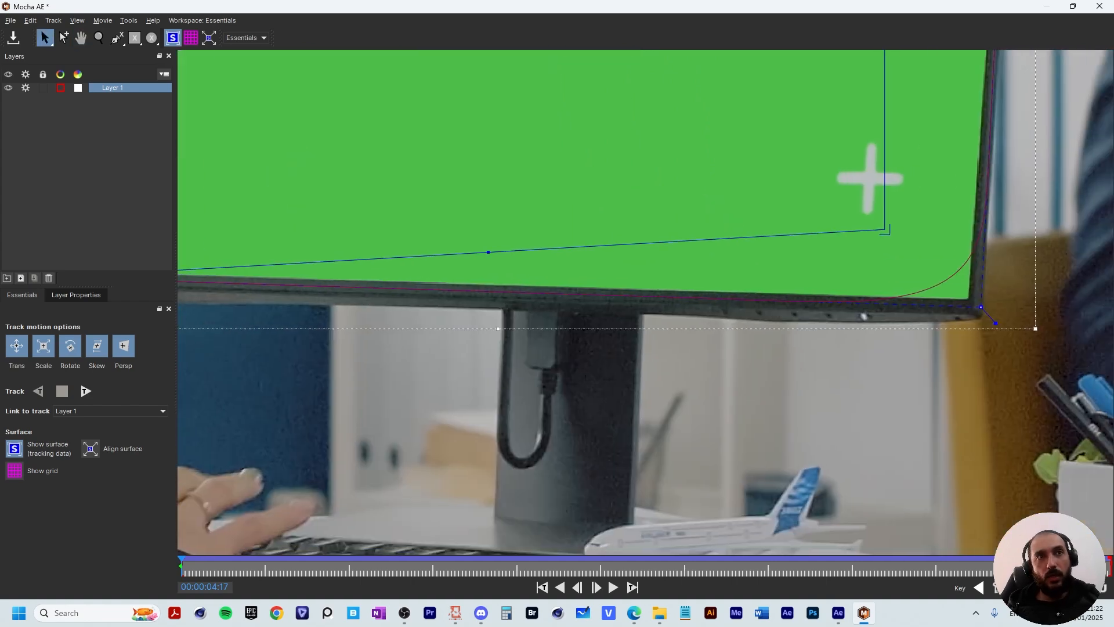
drag(884, 229, 980, 307)
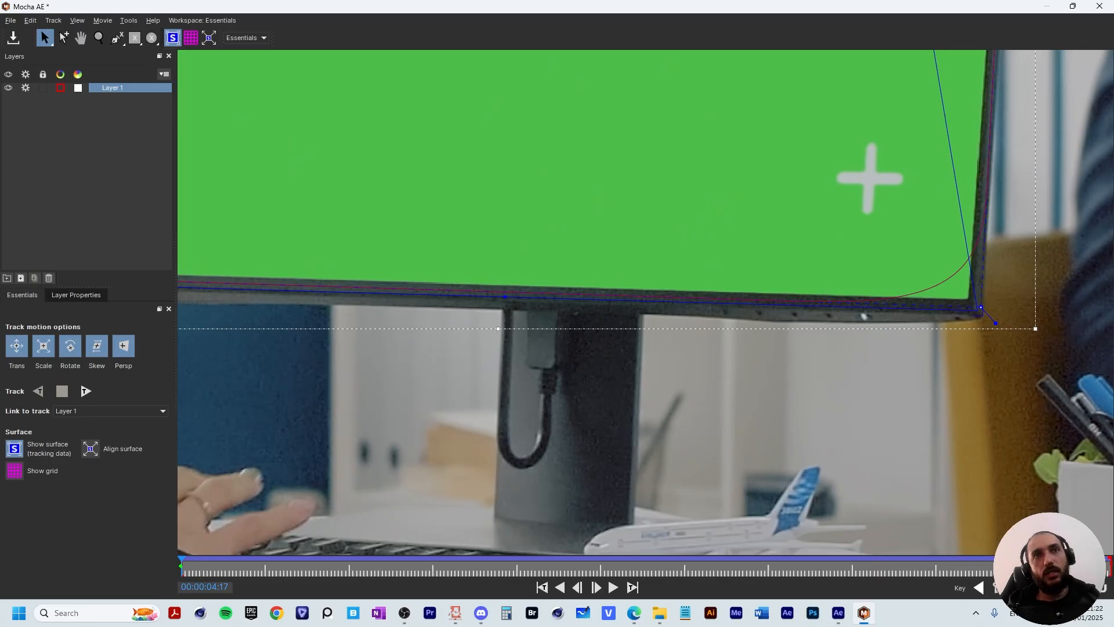
key(x)
drag(997, 164, 812, 612)
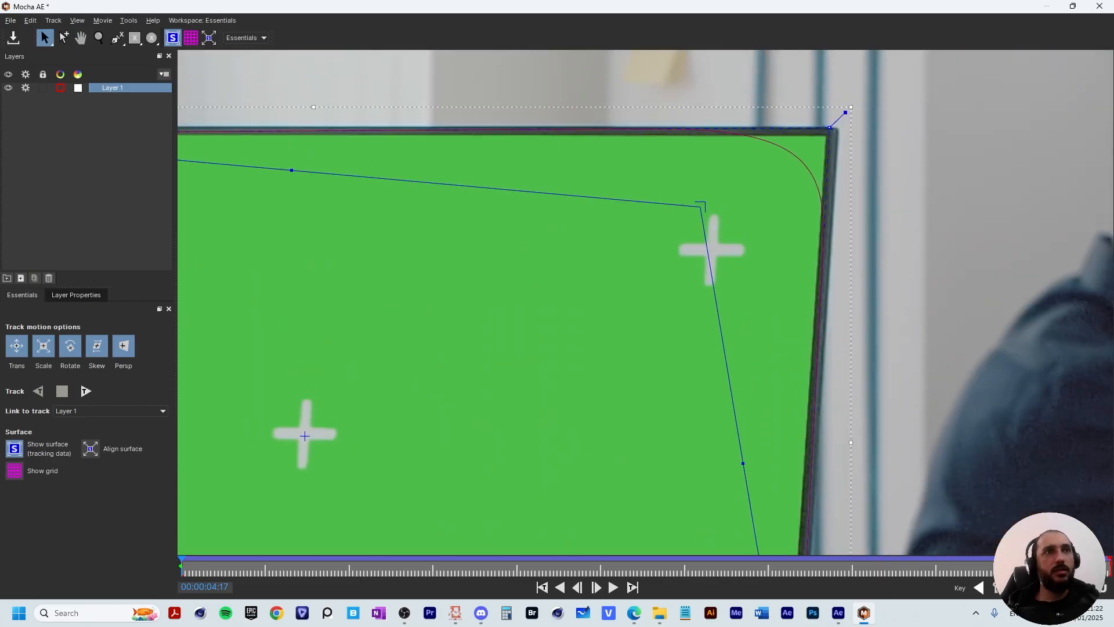
drag(700, 207, 836, 127)
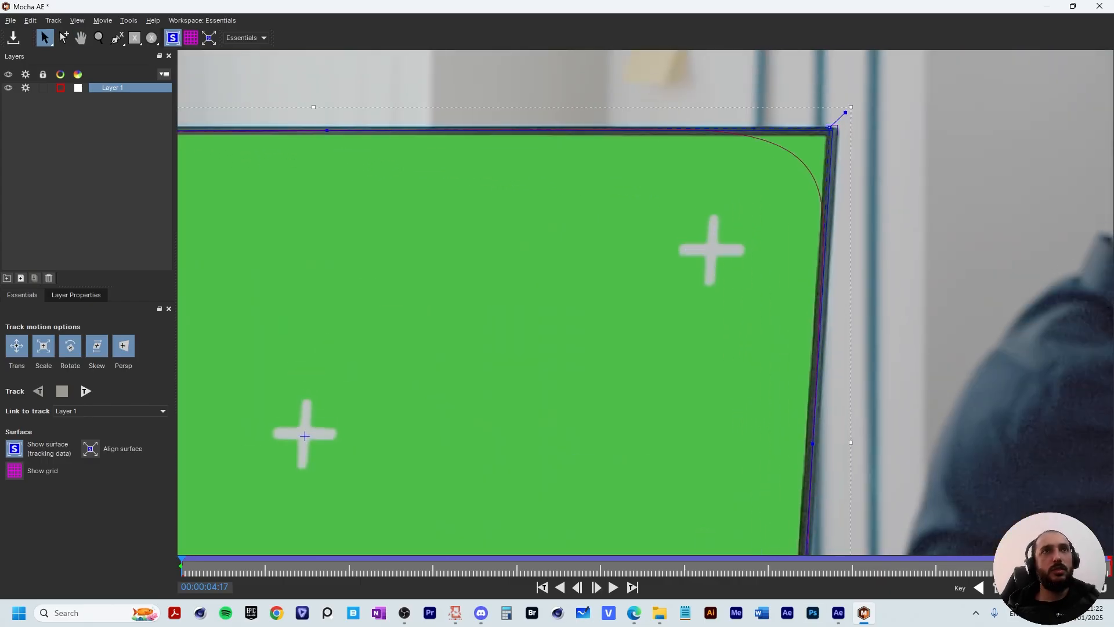
- Inspect the surface's alignment at the monitor corners and scrub through the clip to check the track
key(x)
drag(406, 244, 947, 254)
key(x)
drag(523, 522, 566, 74)
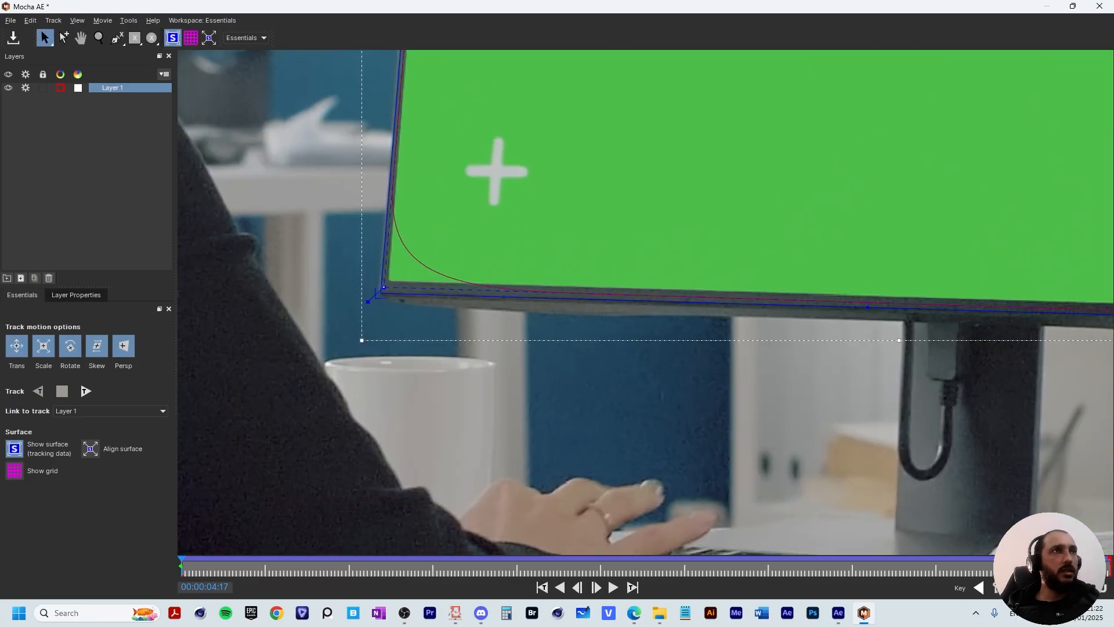
scroll(558, 232, down, 9)
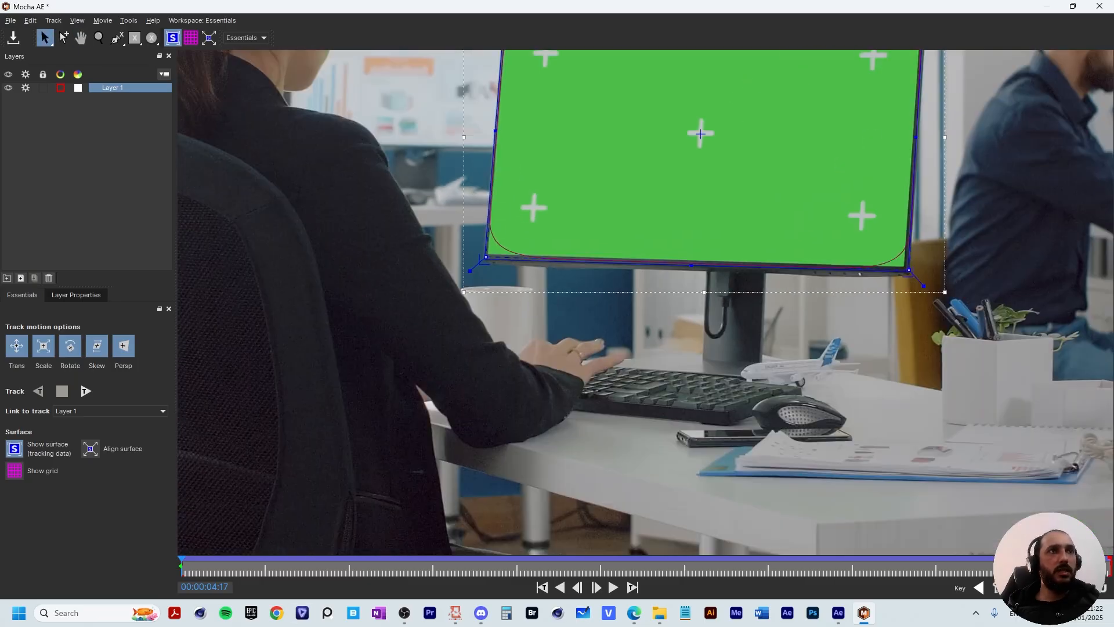
scroll(899, 261, up, 2)
key(x)
drag(899, 262, 861, 465)
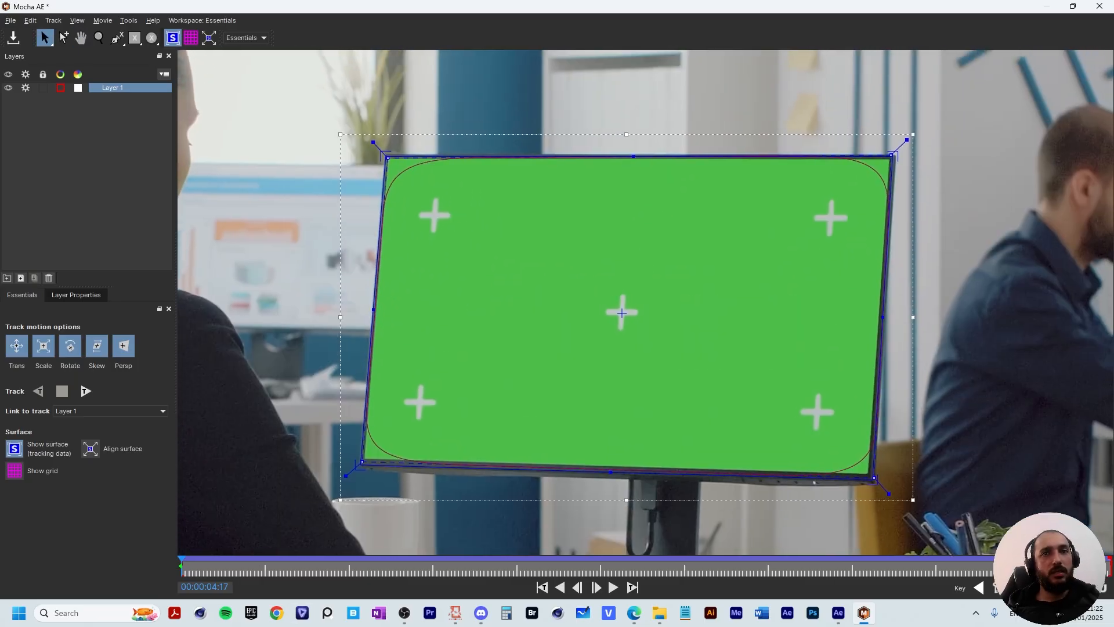
drag(182, 560, 1110, 563)
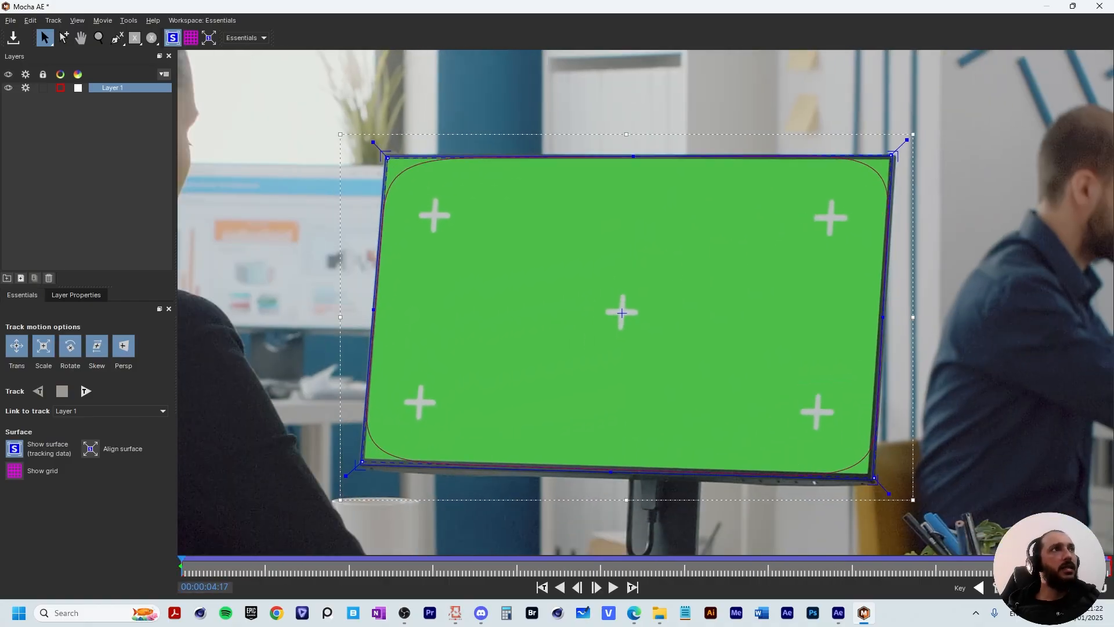
- Rename Layer 1 as TRACKING
right_click(120, 87)
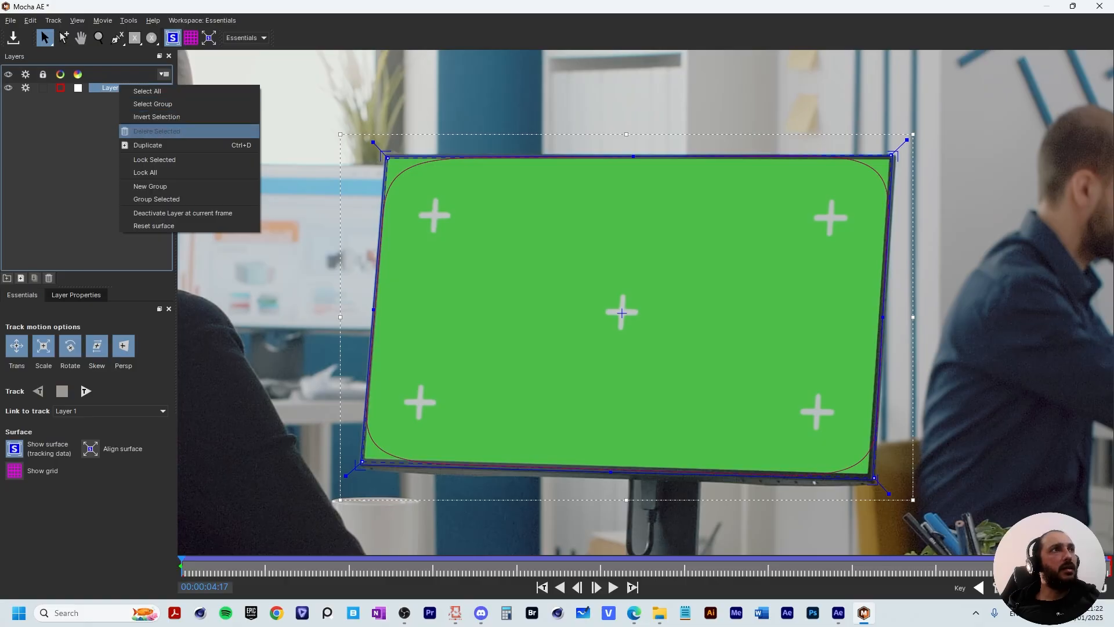
key(Escape)
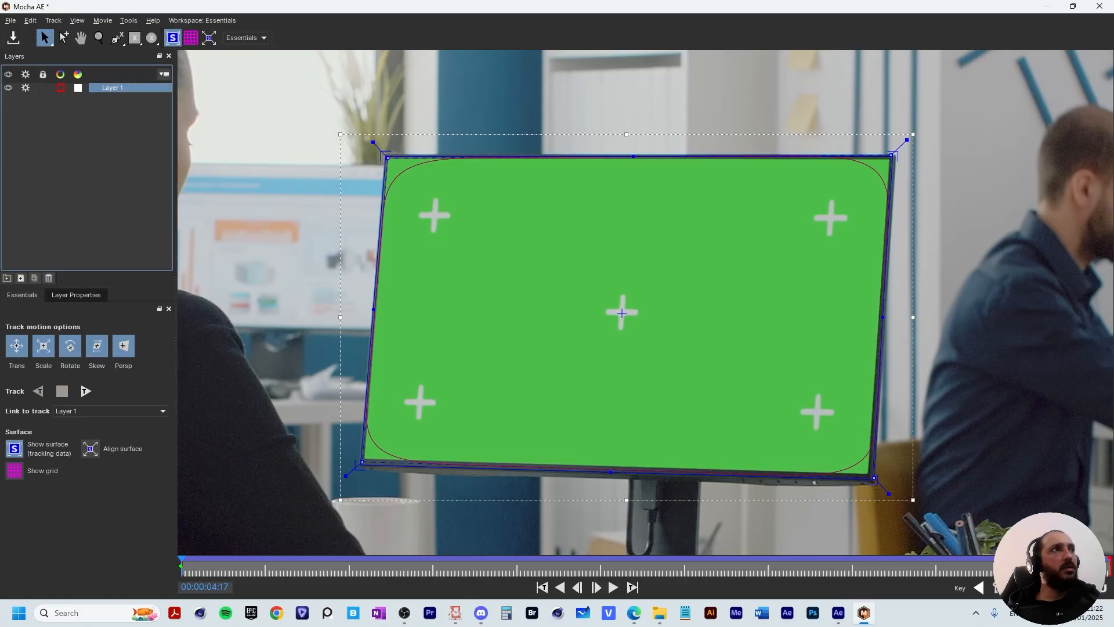
double_click(110, 88)
text(TRA)
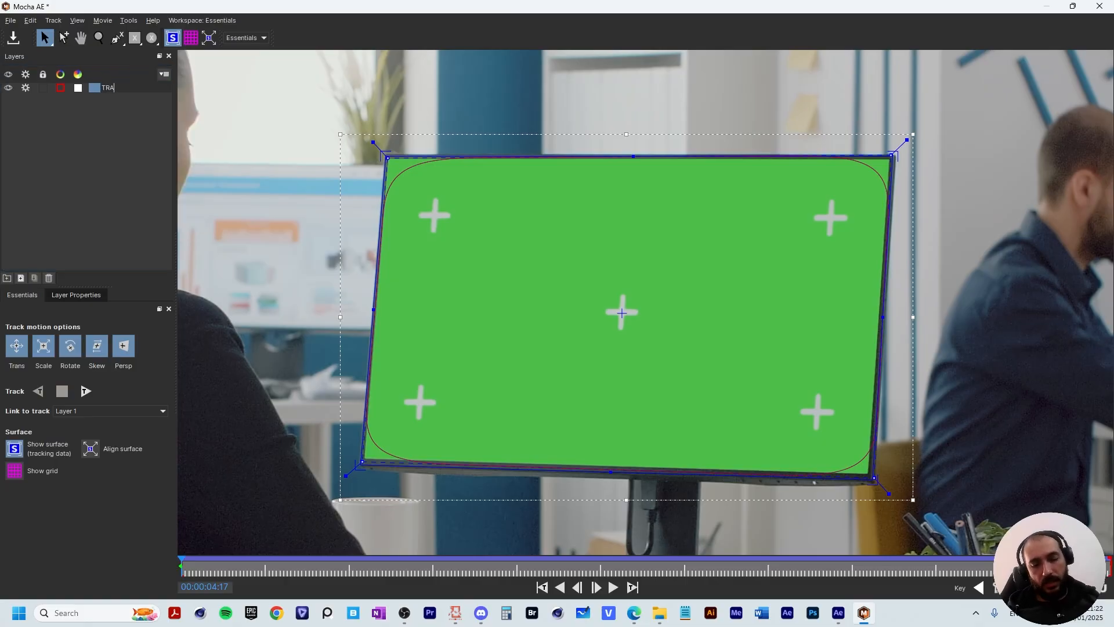
text(CKING)
key(Return)
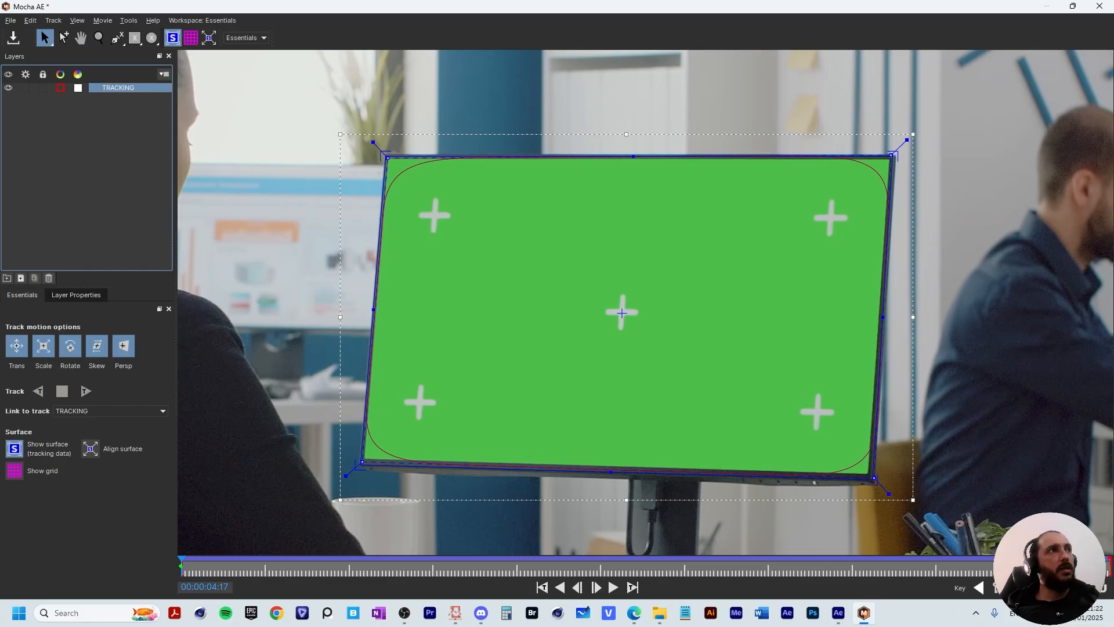
- Disable processing for the TRACKING layer, and lock and hide it
click(43, 87)
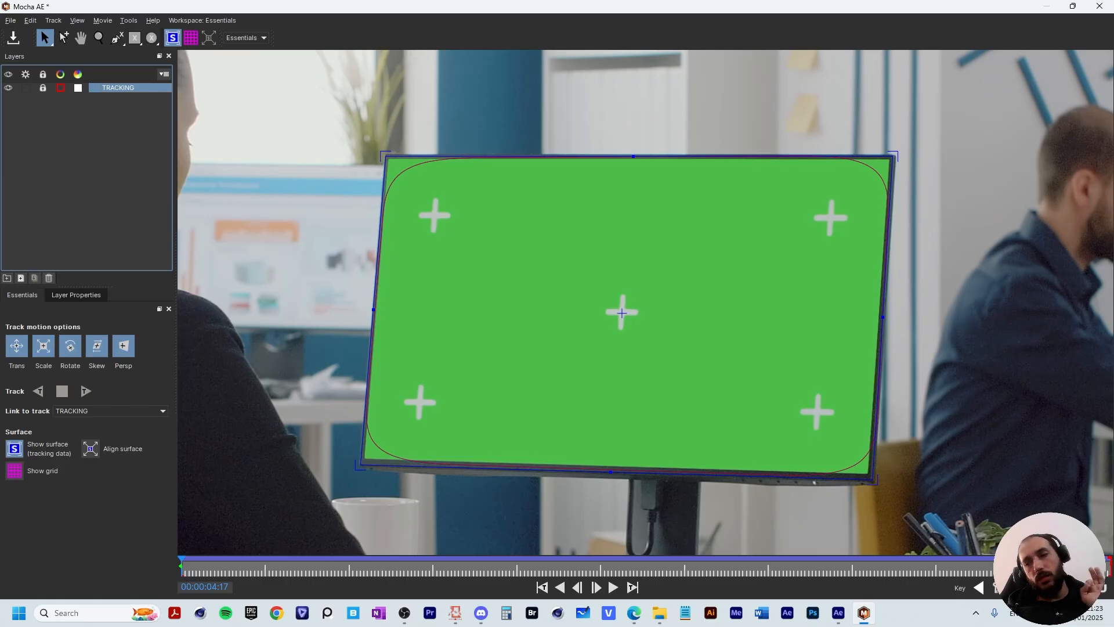
click(87, 168)
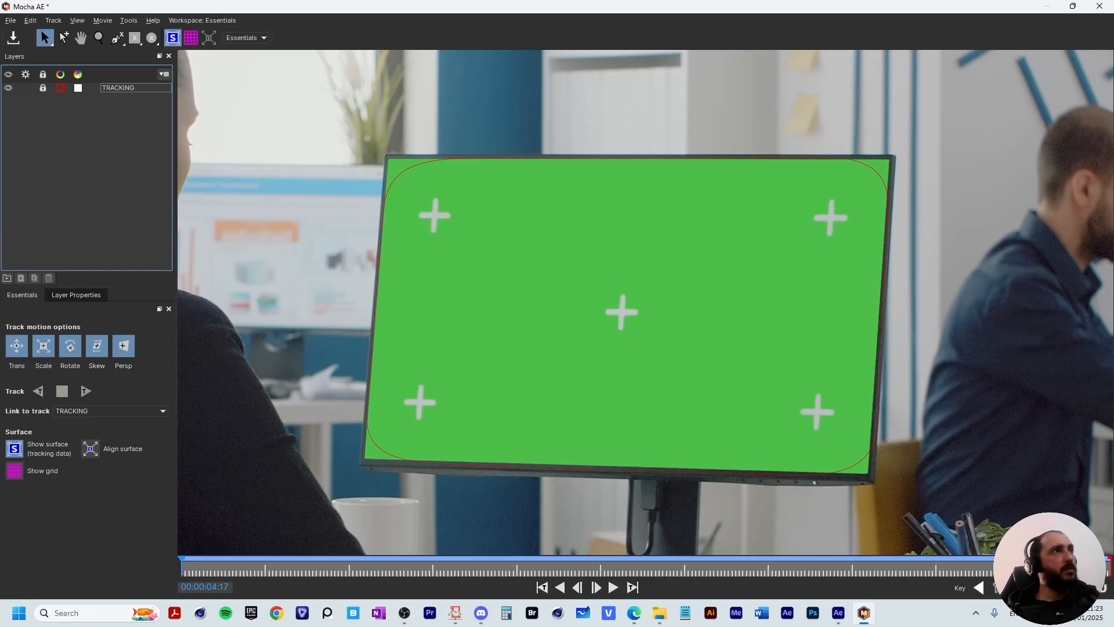
click(9, 88)
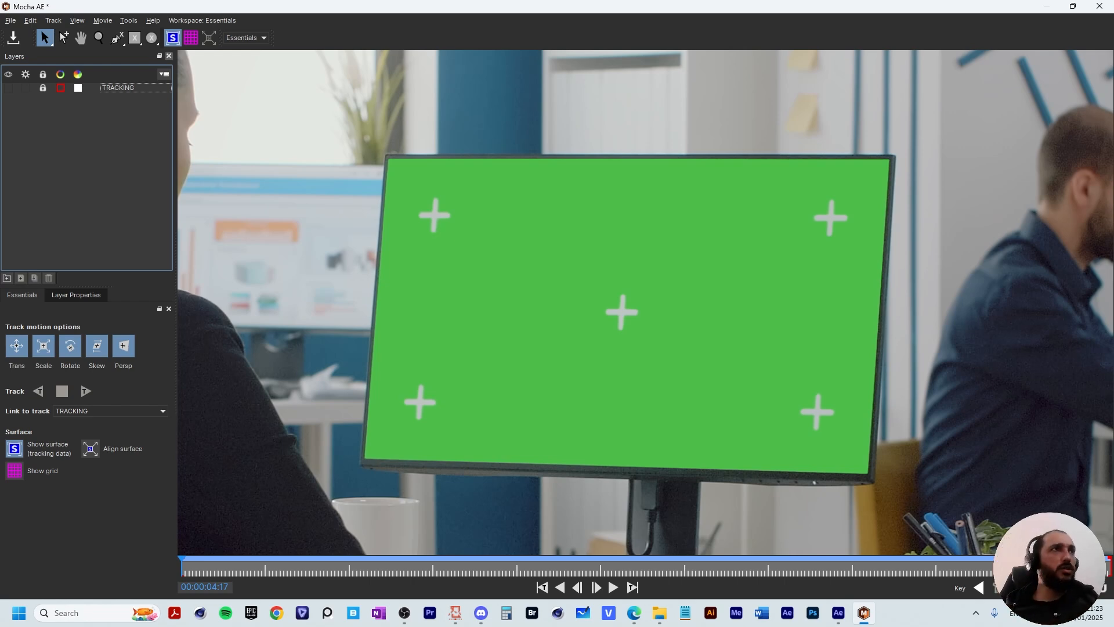
- Start an X-spline just inside the monitor's green area, with points at its upper-left and lower-left corners
click(117, 38)
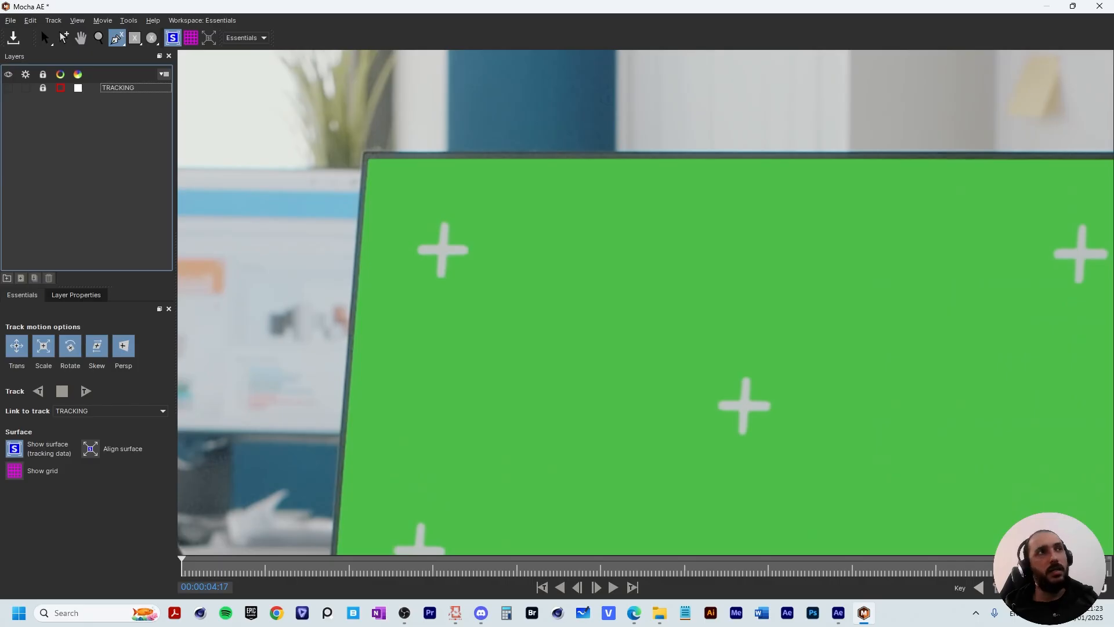
click(372, 149)
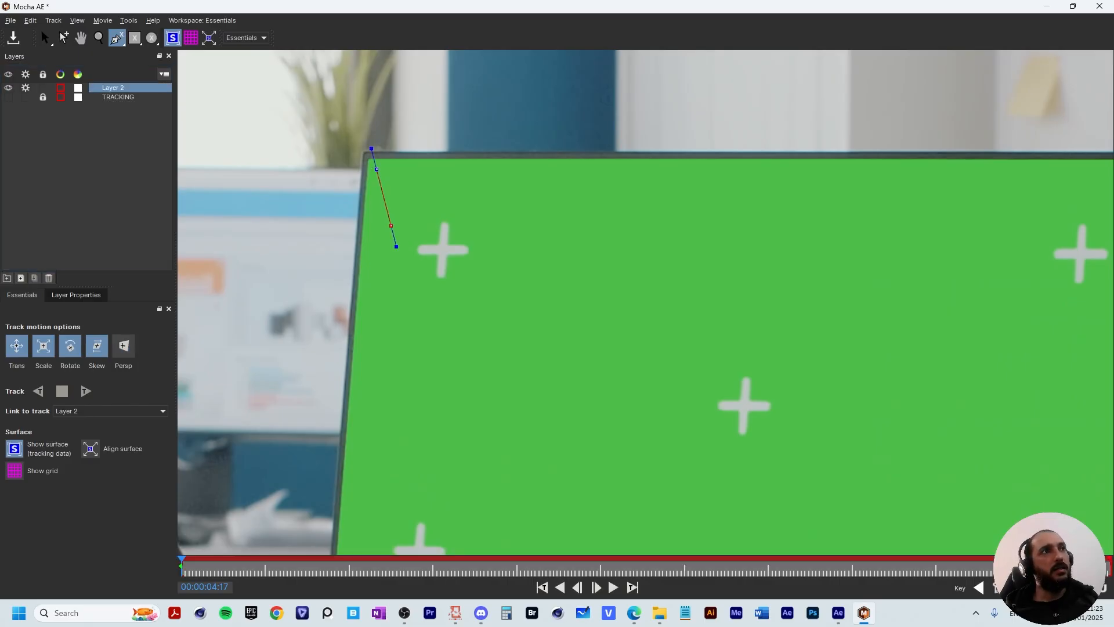
key(x)
drag(397, 407, 383, 99)
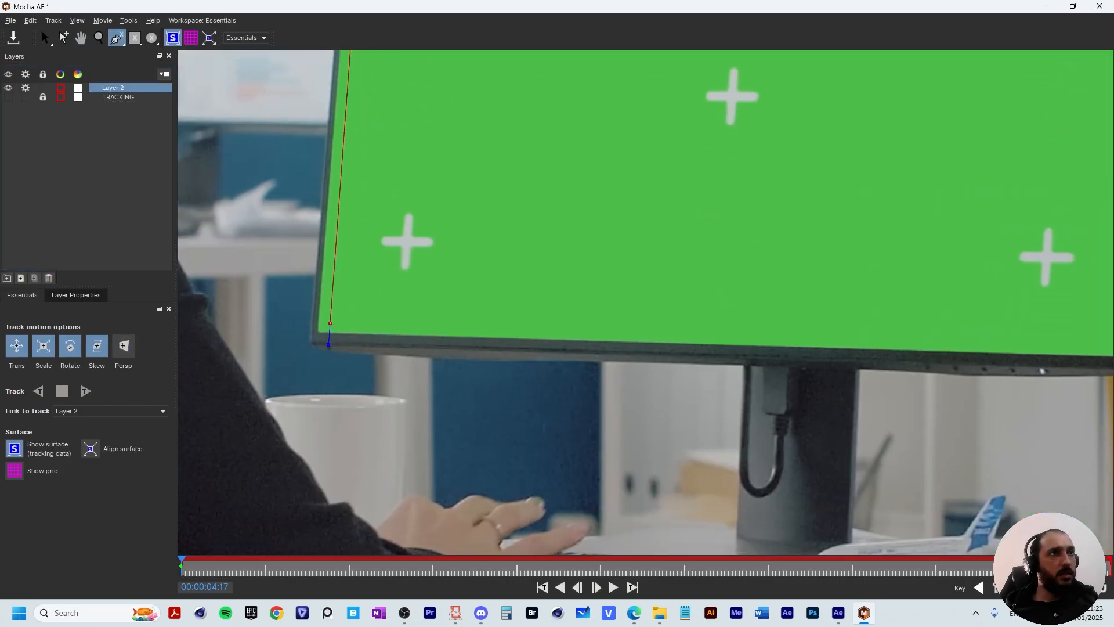
click(330, 322)
key(x)
drag(1091, 309, 683, 300)
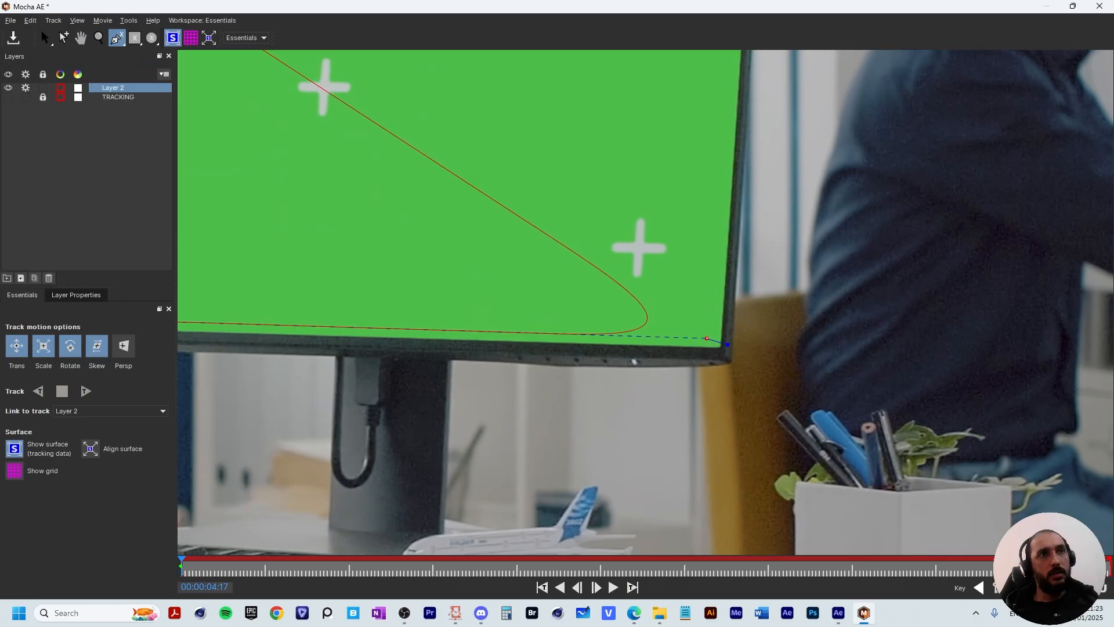
- Add points just inside the green area's lower-right and upper-right corners and close the spline
click(707, 338)
key(x)
drag(716, 183, 723, 551)
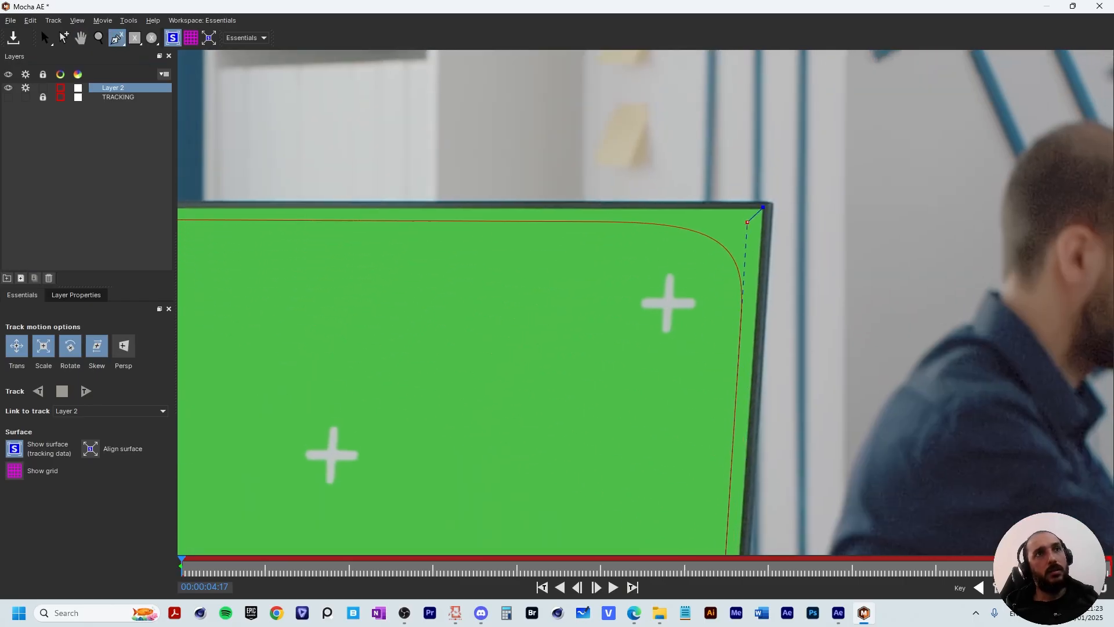
click(747, 222)
right_click(772, 167)
key(x)
drag(522, 441, 966, 211)
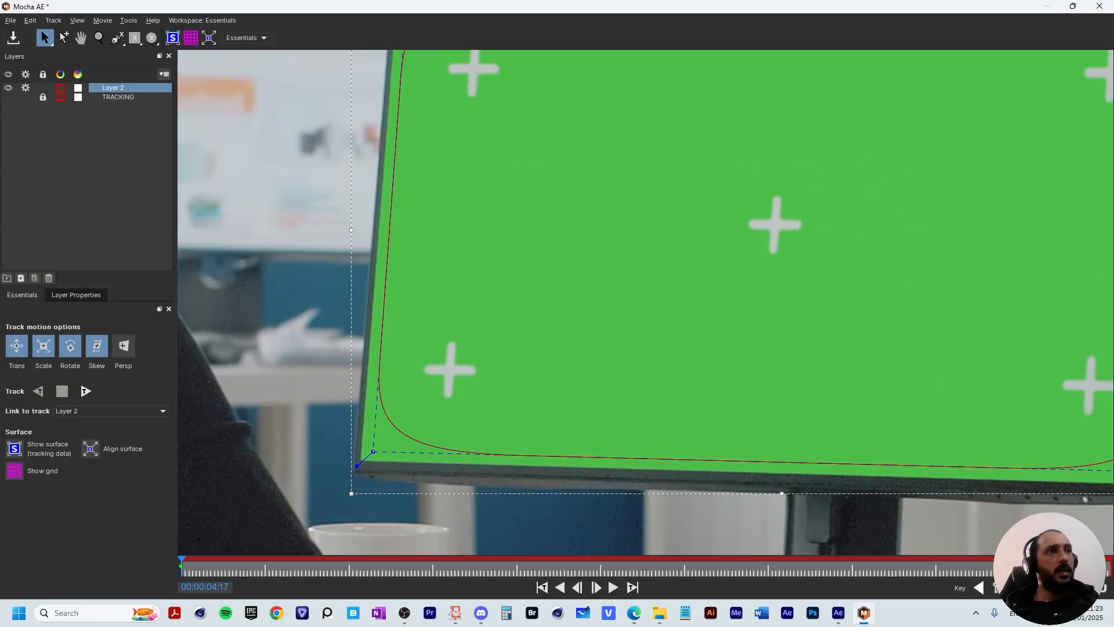
key(x)
drag(854, 252, 650, 326)
scroll(493, 297, down, 2)
key(x)
click(42, 33)
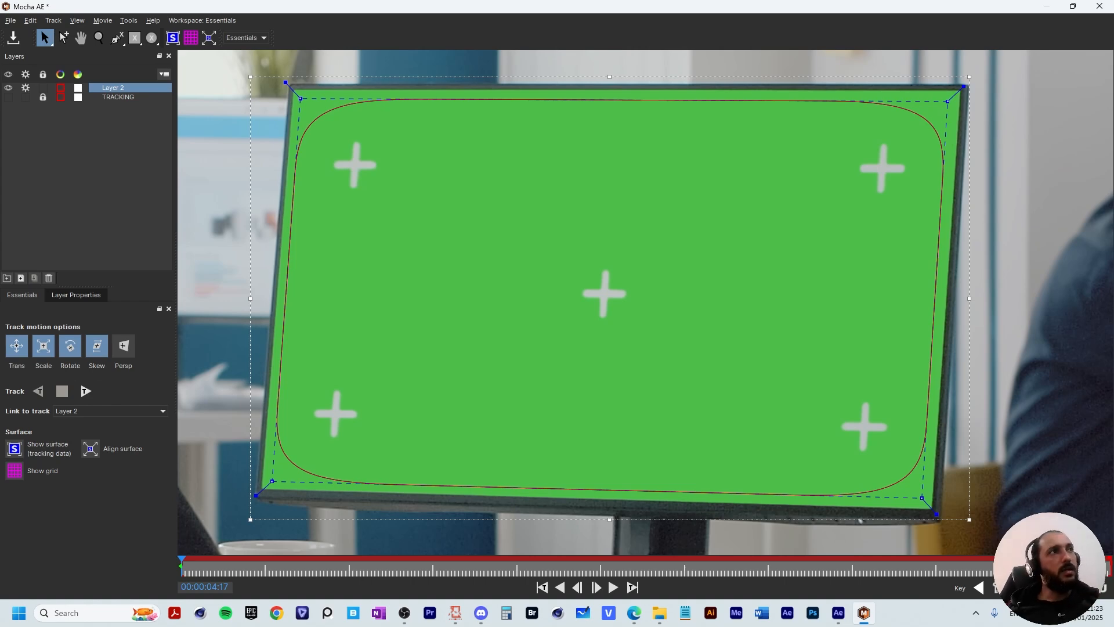
- Deselect Layer 2 and scrub through the clip to check whether its spline follows the monitor, returning to the first frame
click(110, 411)
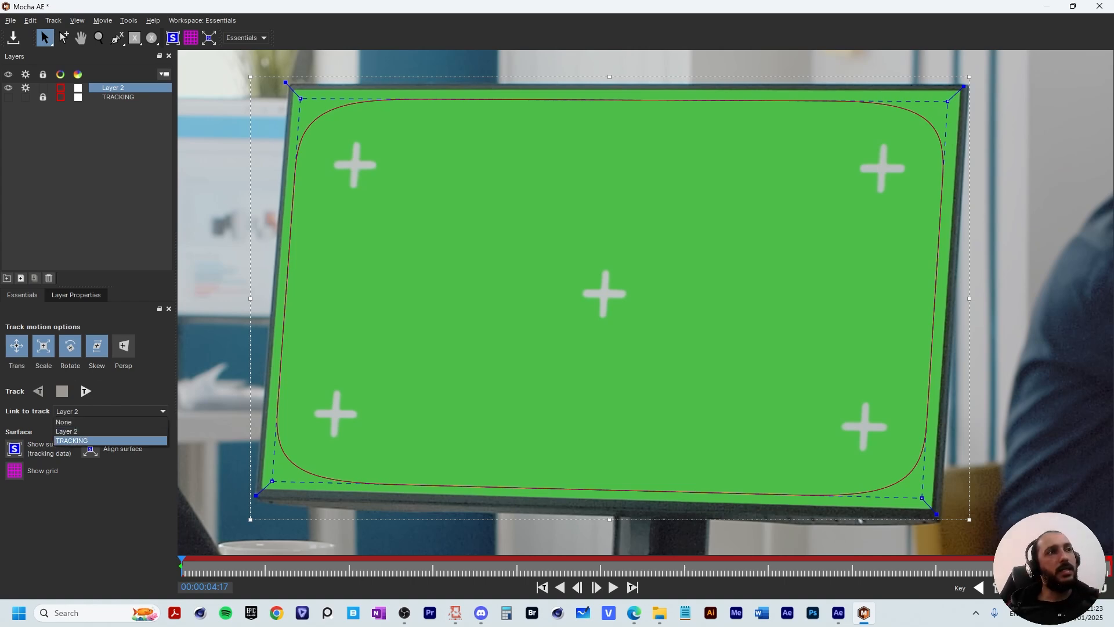
click(87, 191)
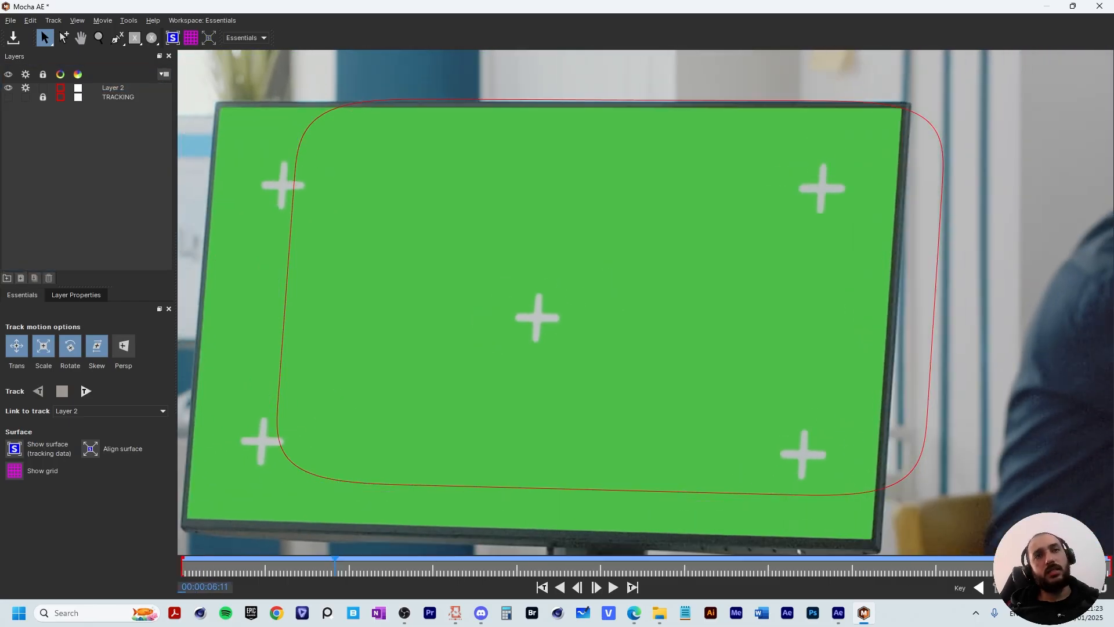
drag(335, 563, 182, 563)
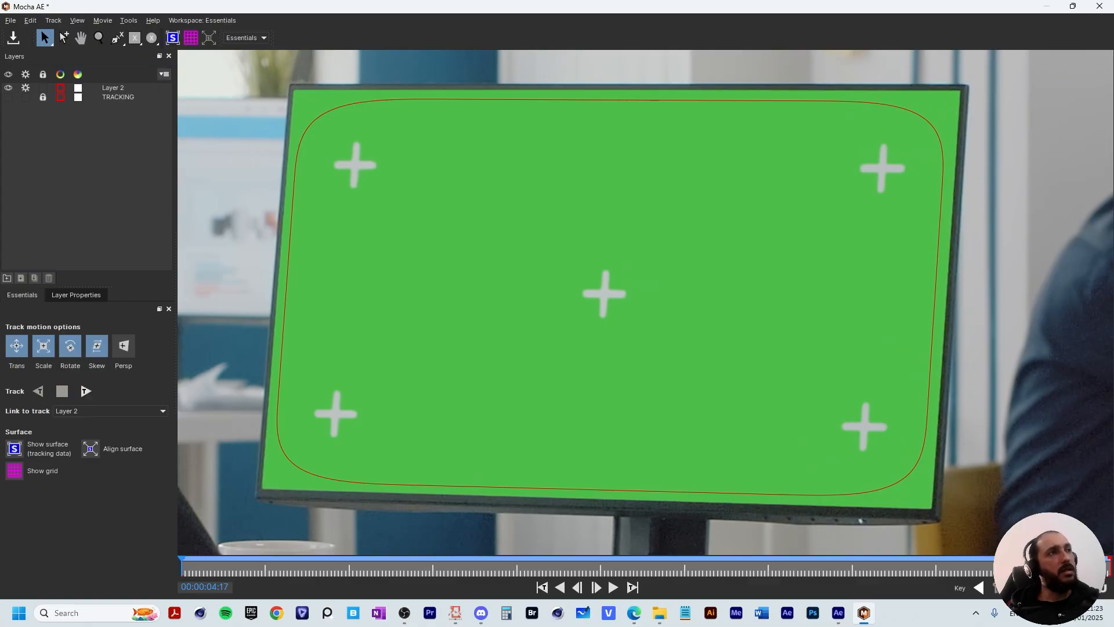
- Select Layer 2, link its motion to the TRACKING layer, and scrub through the clip to check the movement
click(110, 411)
click(98, 440)
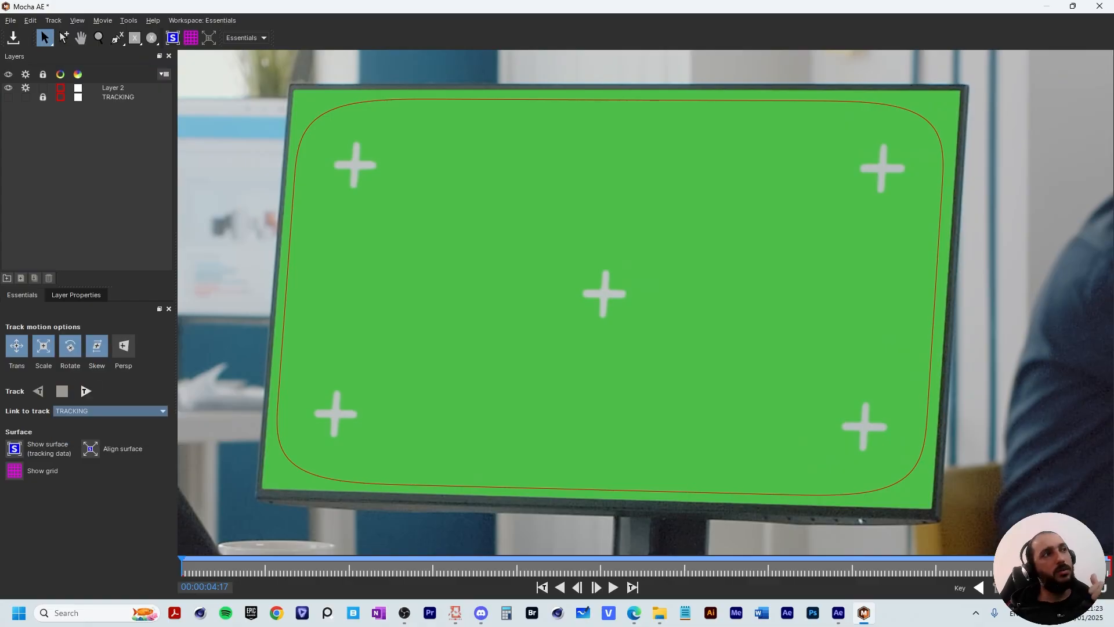
mouse_move(182, 562)
mouse_down()
mouse_move(493, 563)
mouse_move(182, 562)
mouse_up()
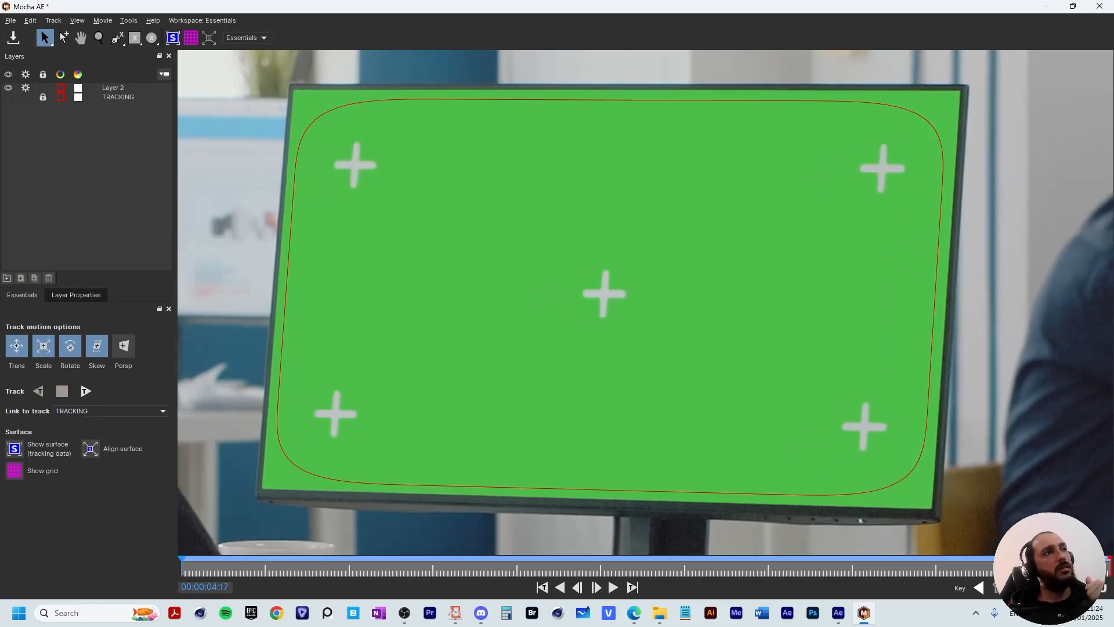
click(110, 411)
click(66, 431)
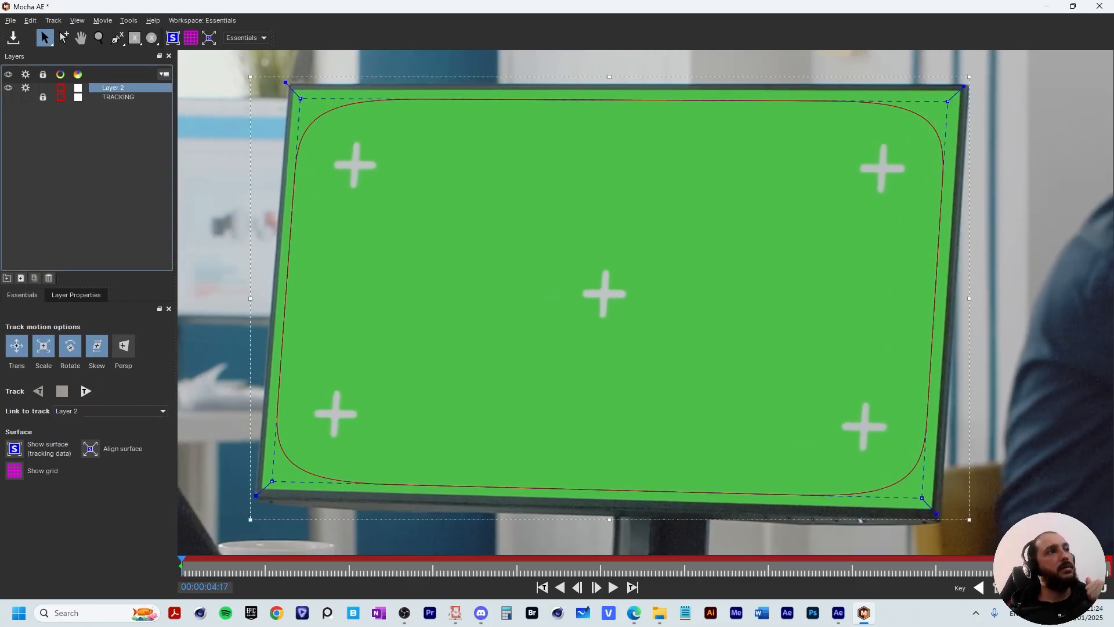
click(110, 410)
click(70, 440)
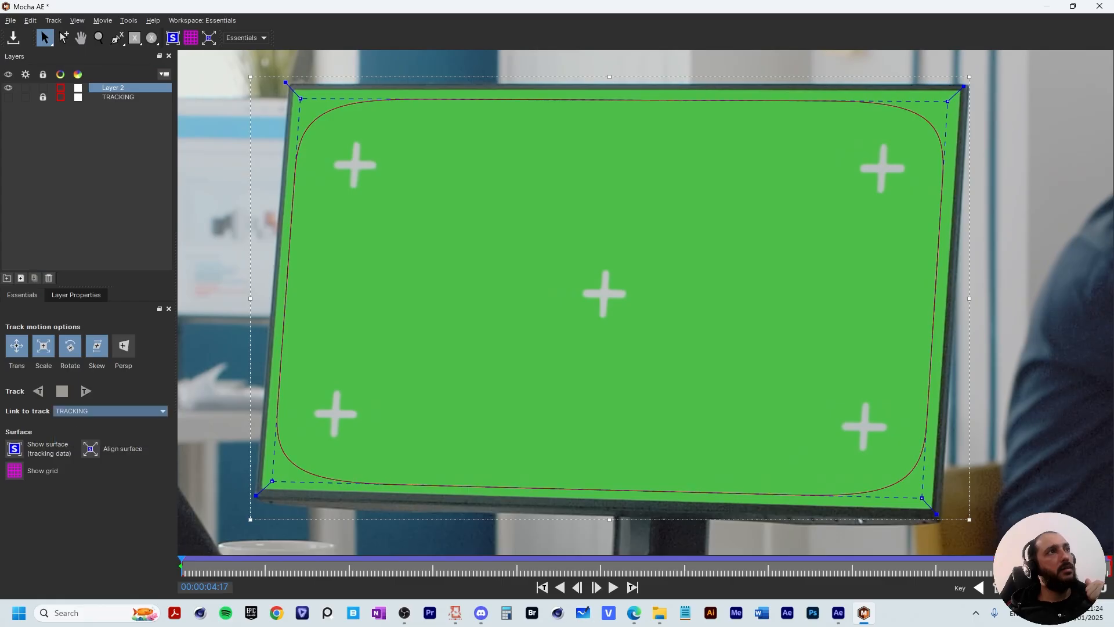
drag(182, 566, 877, 567)
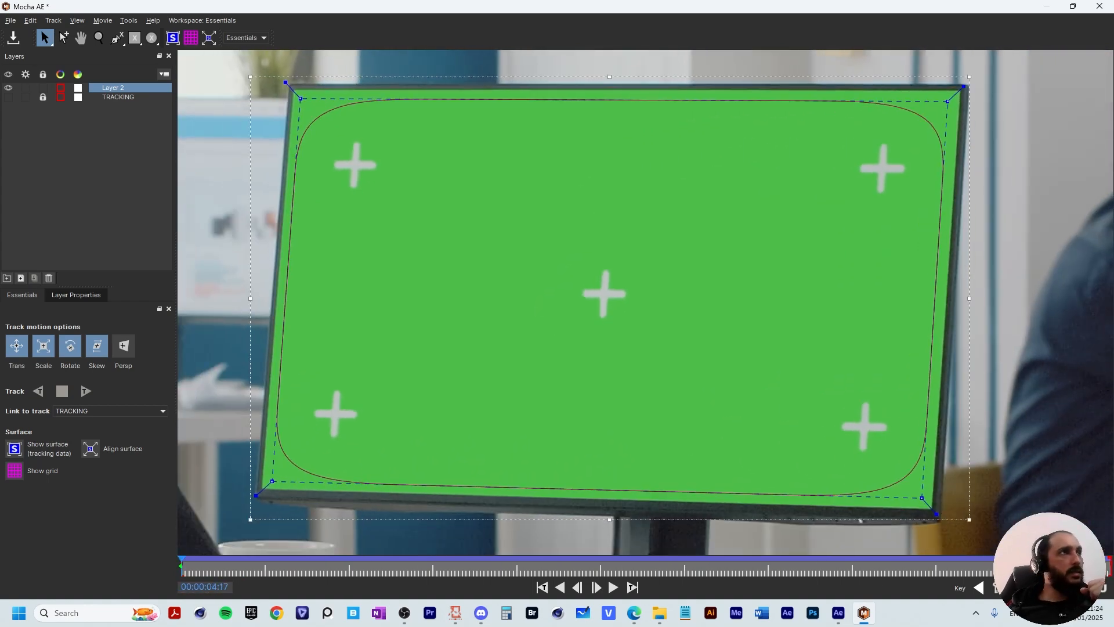
- Rename Layer 2 as SUBTRACT
double_click(113, 87)
text(SUBTRACT)
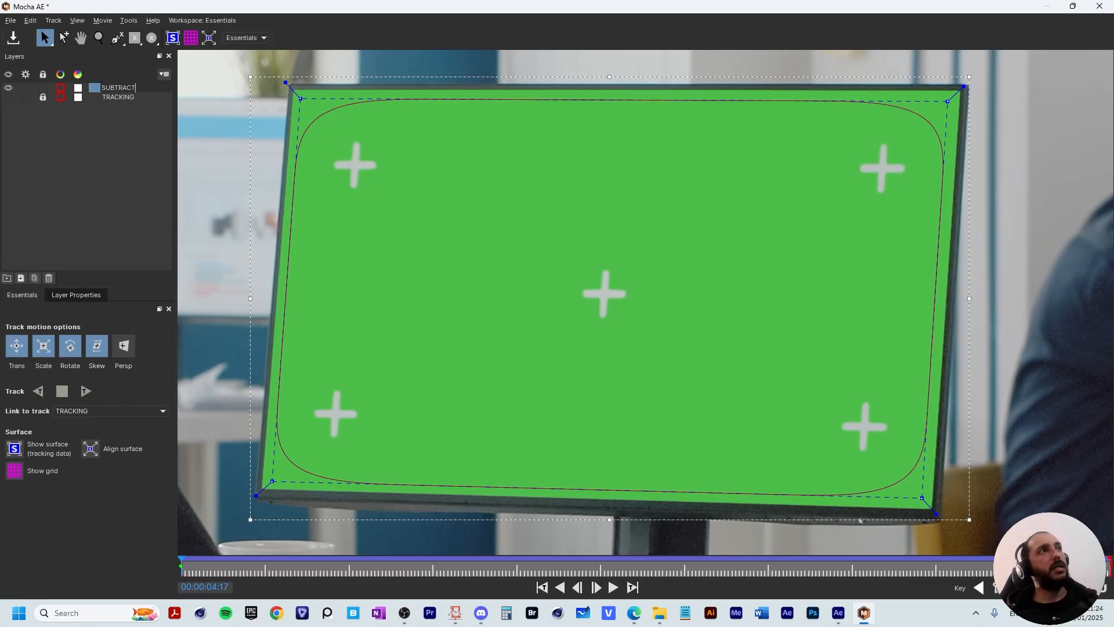
key(Return)
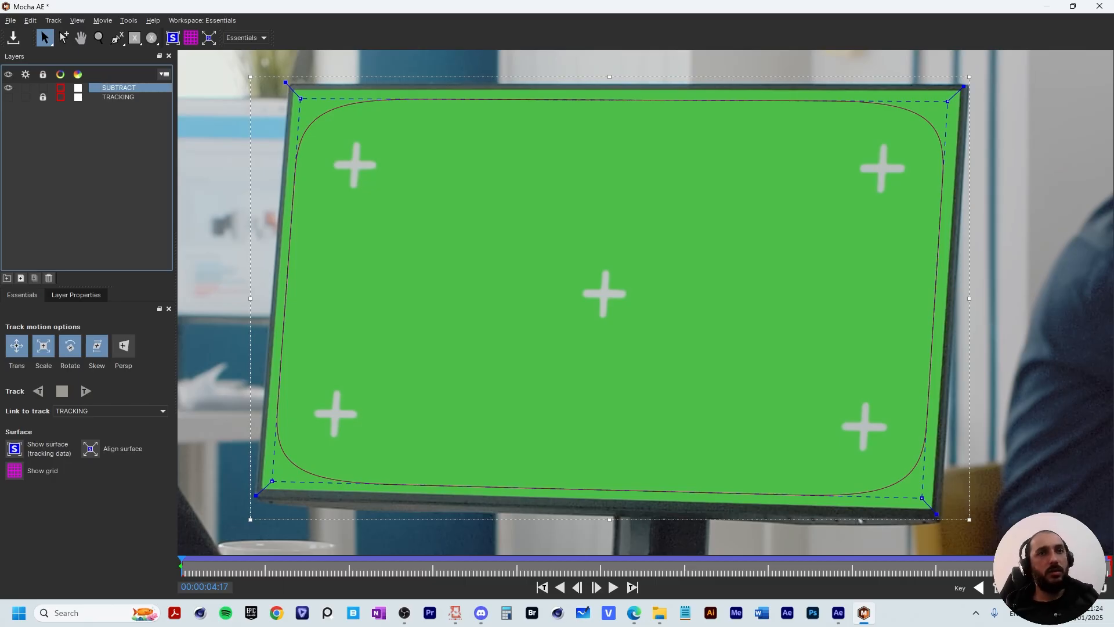
- Sharpen all four corner points of the SUBTRACT spline into straight corners, check it on the timeline, and deselect the layer
click(922, 498)
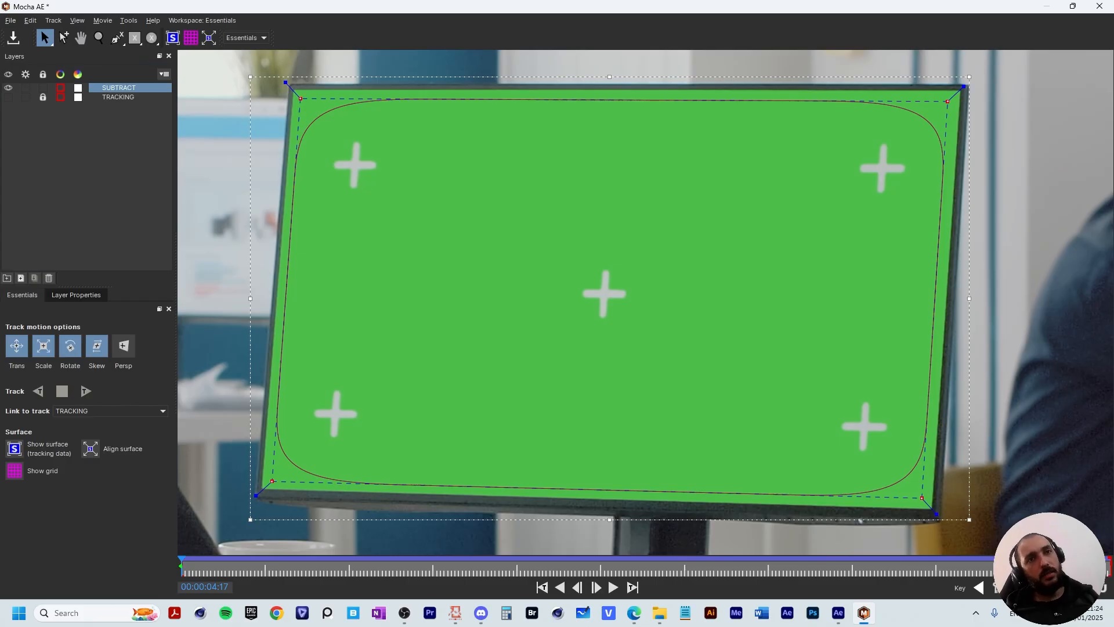
drag(936, 514, 939, 516)
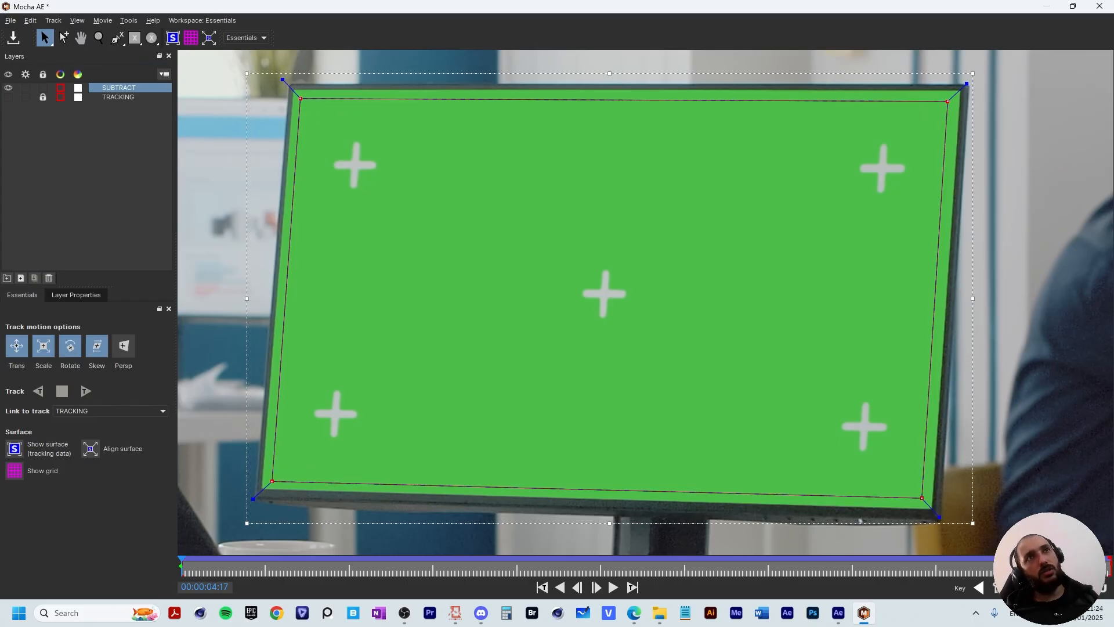
mouse_move(182, 570)
mouse_down()
mouse_move(1102, 569)
mouse_move(182, 570)
mouse_up()
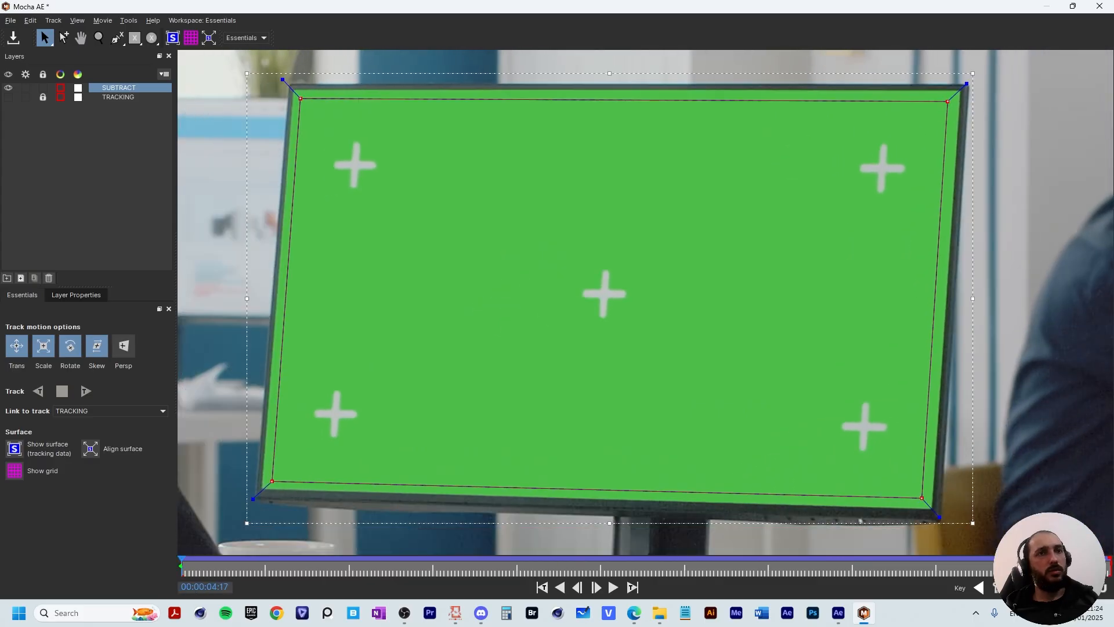
click(87, 168)
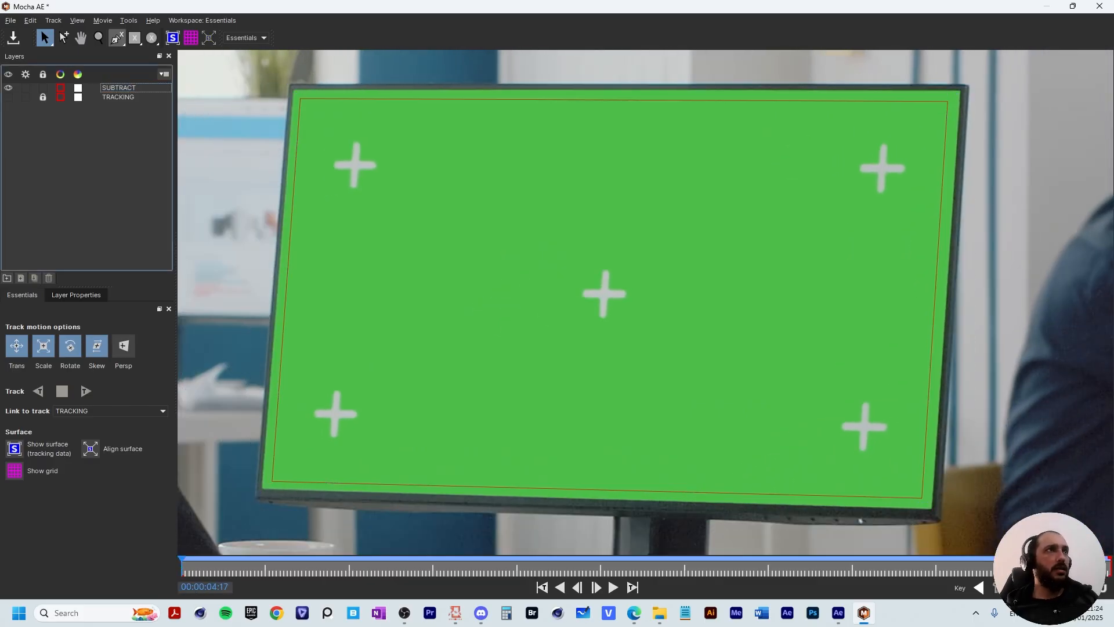
- Start a second X-spline on the monitor's dark frame, with points at its upper-left and lower-left outer corners
click(117, 38)
scroll(285, 78, up, 5)
scroll(272, 67, up, 1)
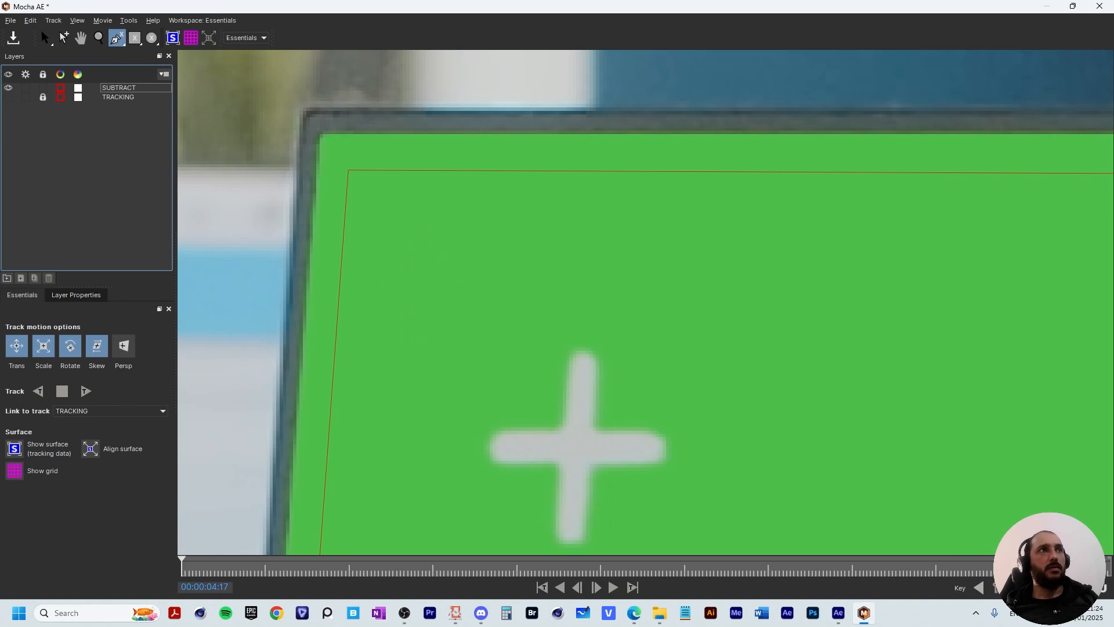
click(312, 102)
drag(256, 418, 359, 70)
drag(398, 452, 432, 110)
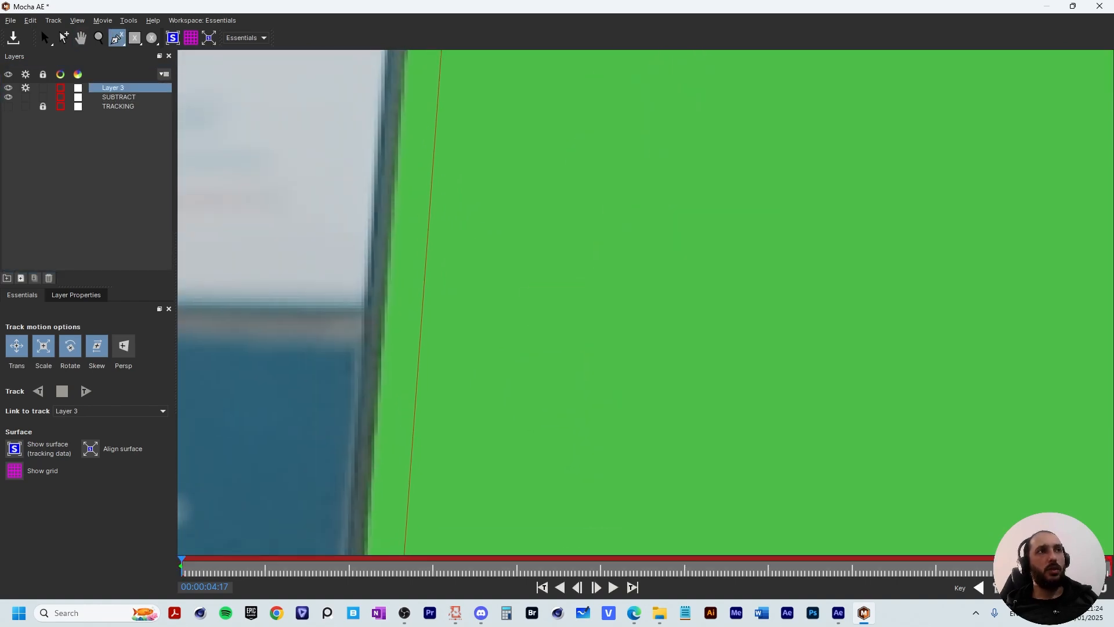
drag(332, 374, 355, 85)
drag(358, 453, 356, 79)
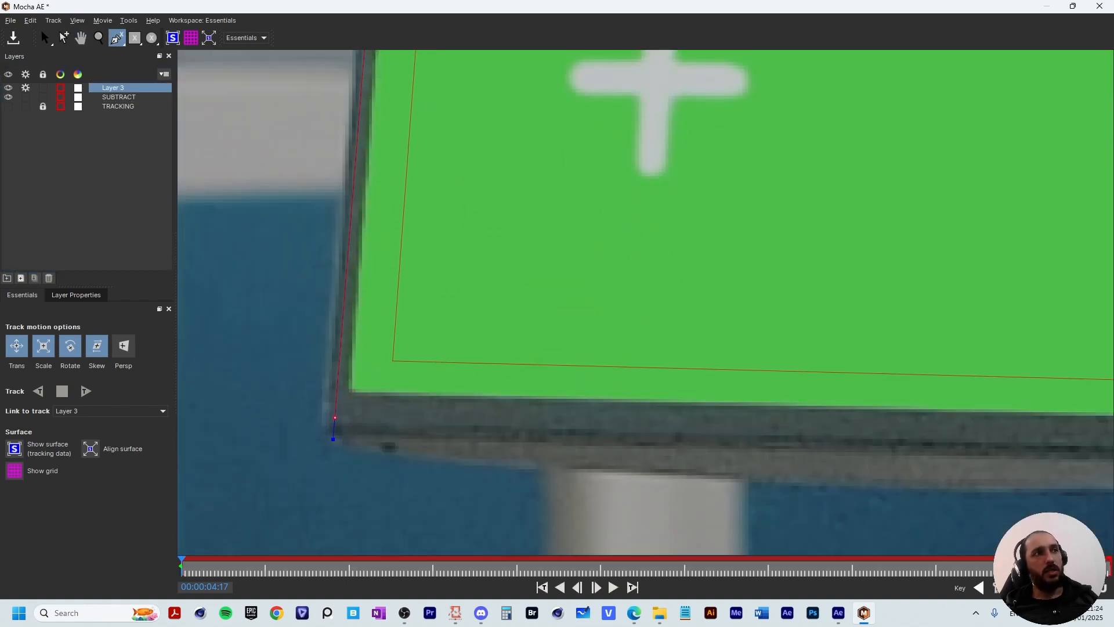
click(333, 427)
- Add points at the monitor frame's lower-right and upper-right outer corners and close the second spline
drag(727, 417, 241, 432)
drag(841, 439, 313, 421)
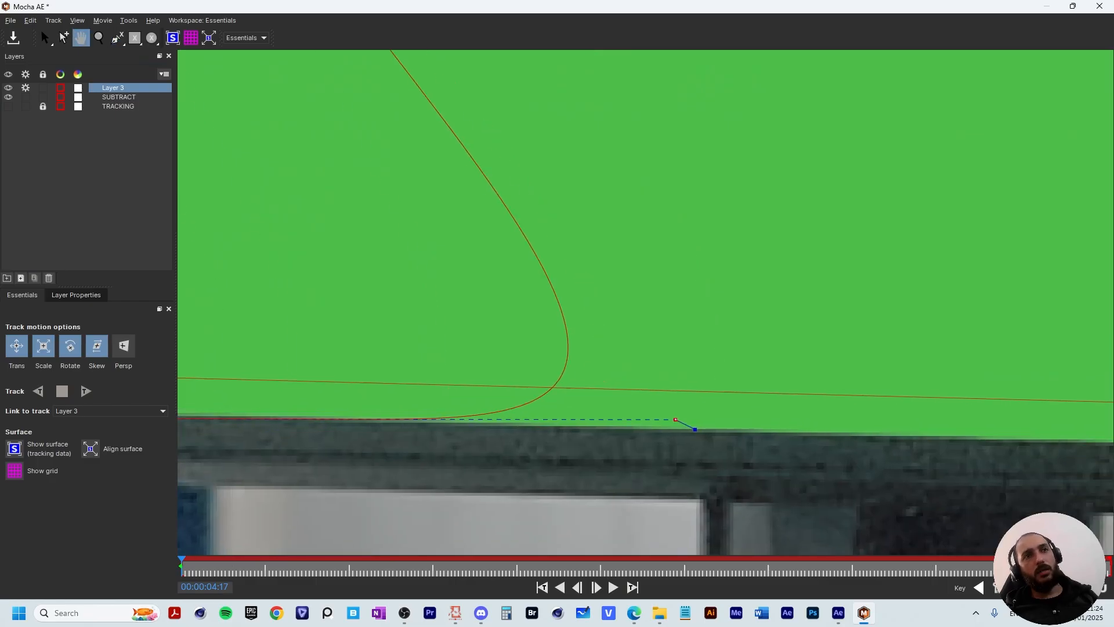
drag(675, 419, 192, 380)
drag(701, 405, 127, 362)
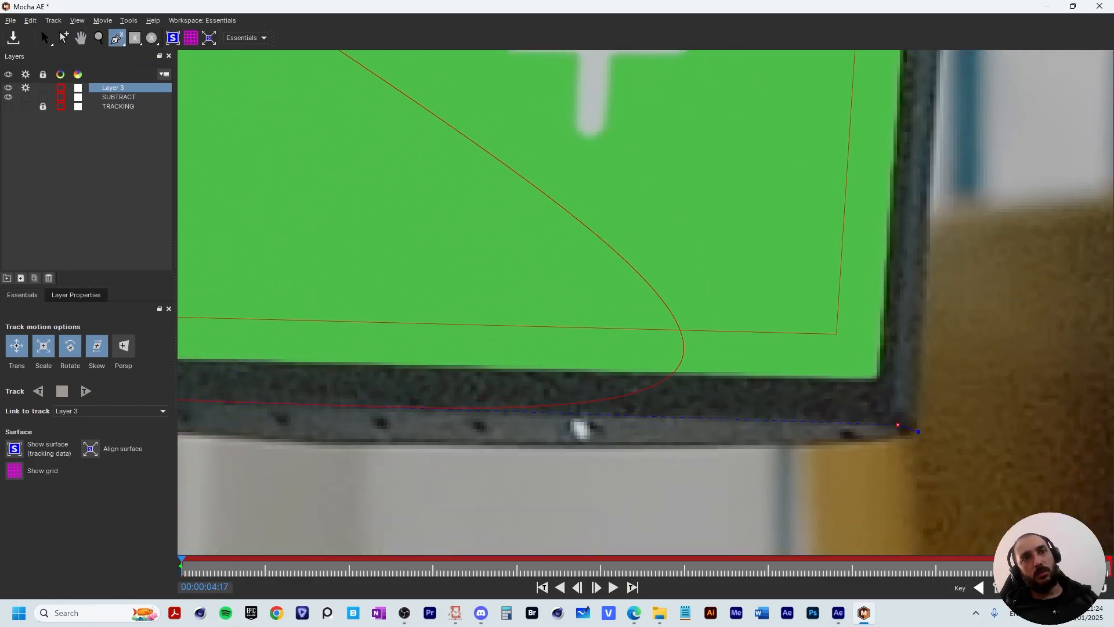
click(897, 425)
drag(963, 114, 903, 544)
drag(909, 219, 873, 544)
drag(888, 156, 847, 574)
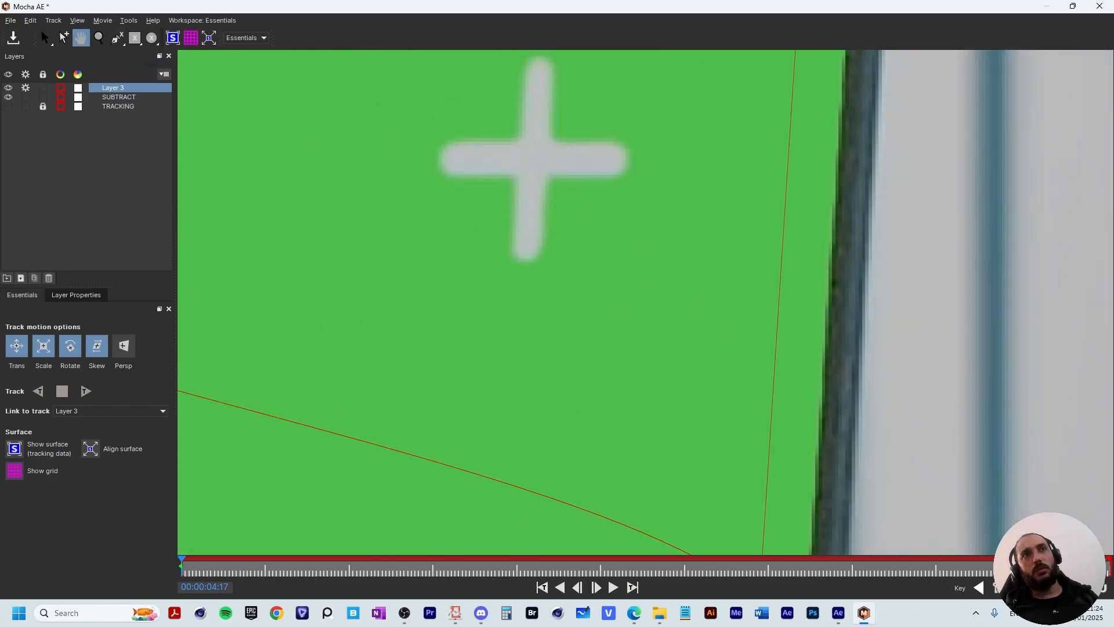
drag(821, 181, 774, 574)
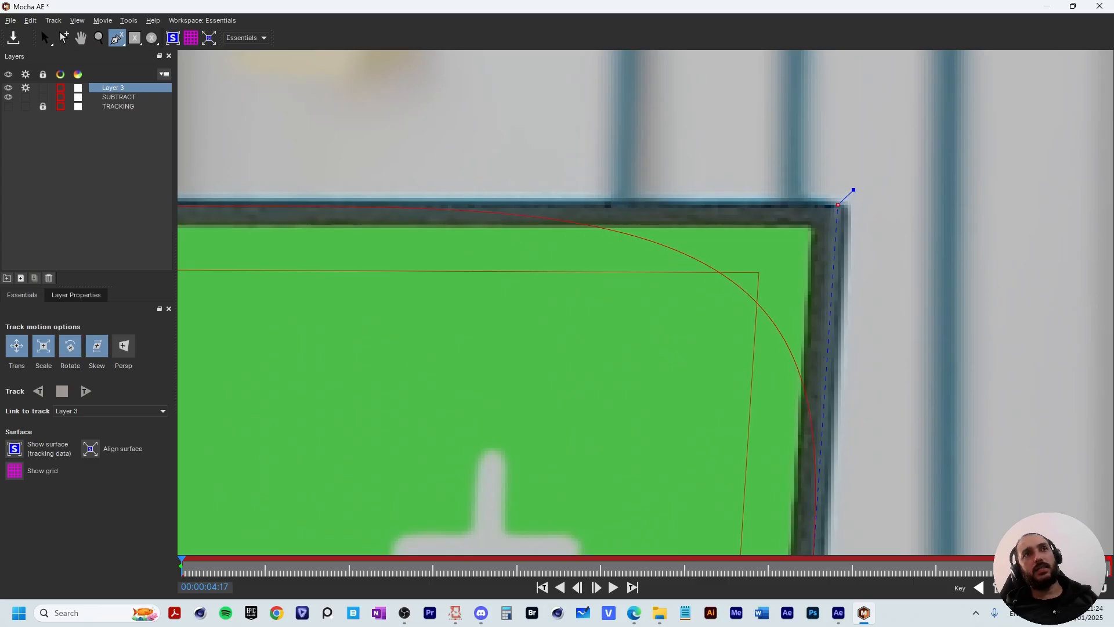
click(834, 216)
right_click(833, 153)
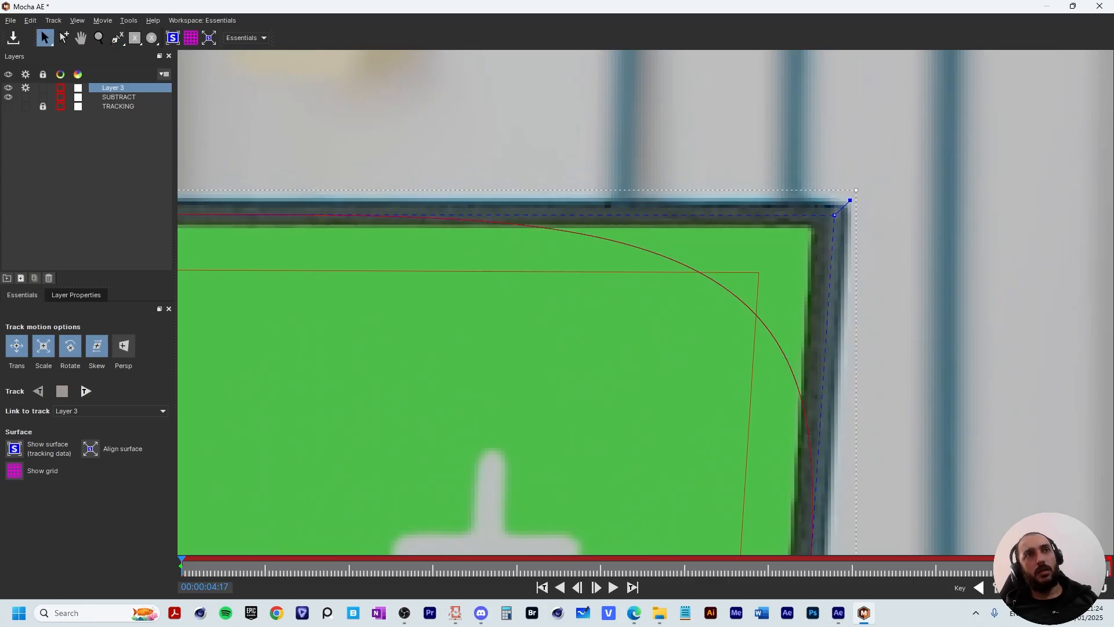
- Move the outer spline's upper-right point closer to the frame's corner, sharpen all four corners, and inspect the outline's fit
drag(834, 215, 834, 210)
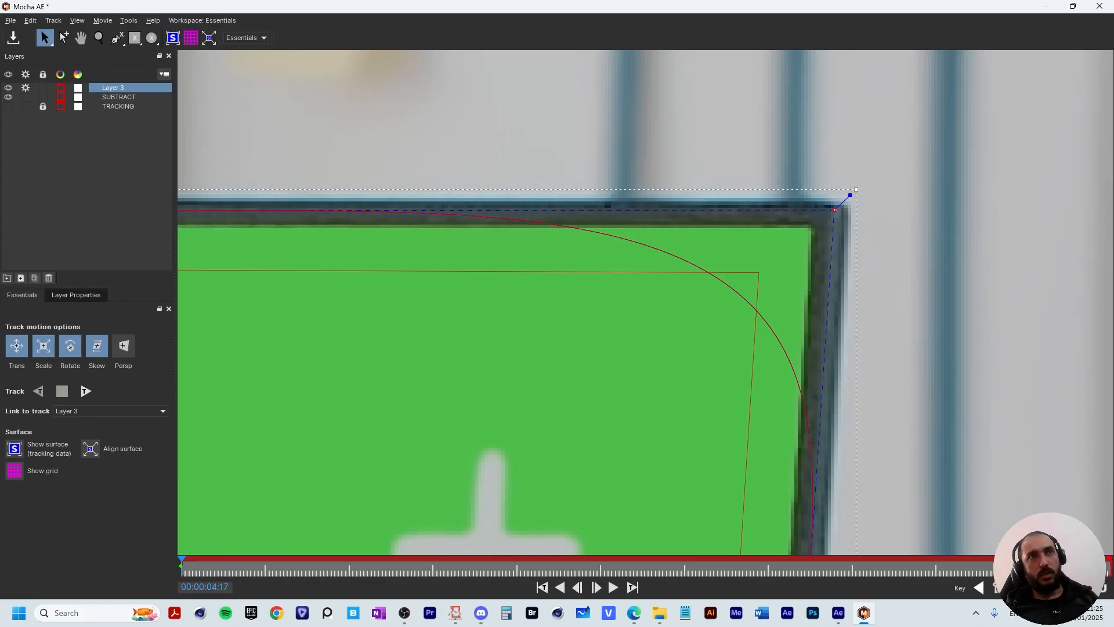
drag(850, 195, 852, 192)
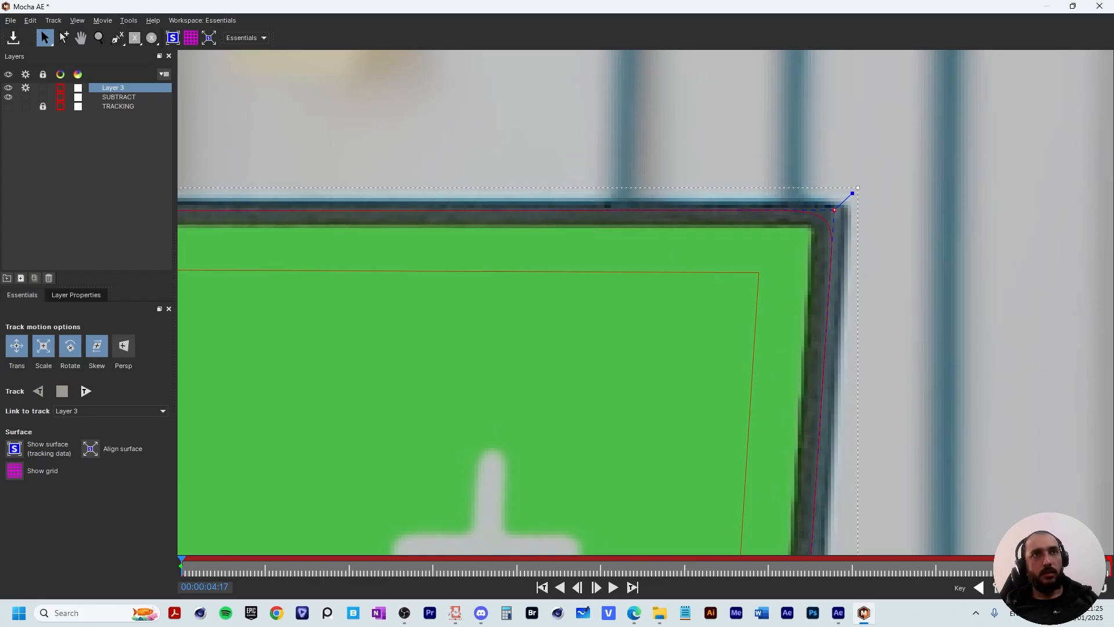
scroll(840, 201, up, 5)
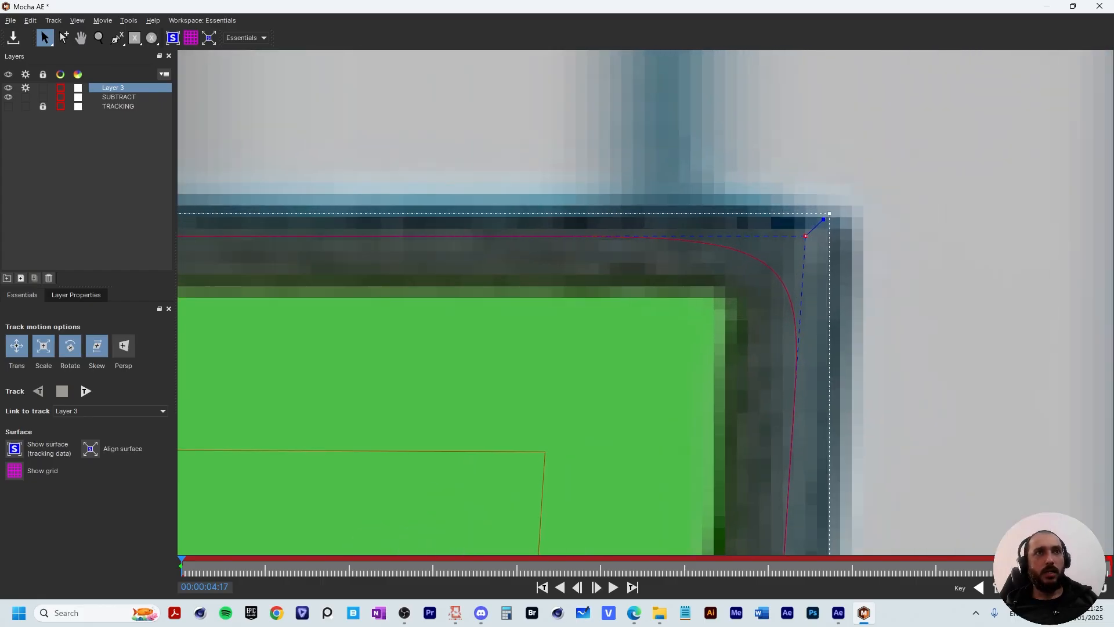
drag(796, 268, 796, 268)
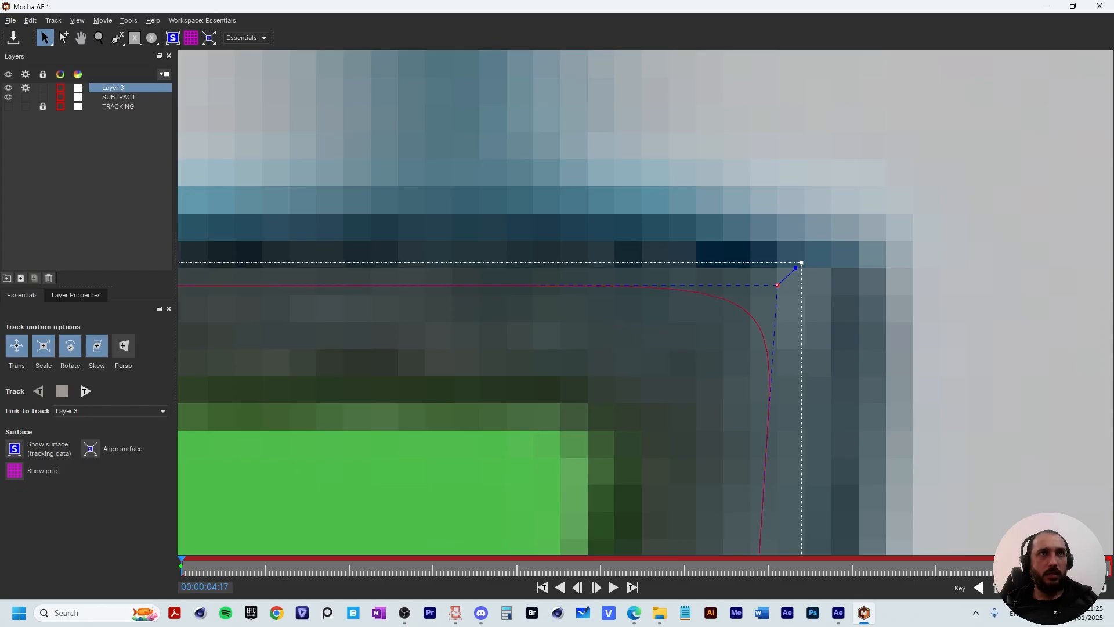
scroll(801, 263, down, 5)
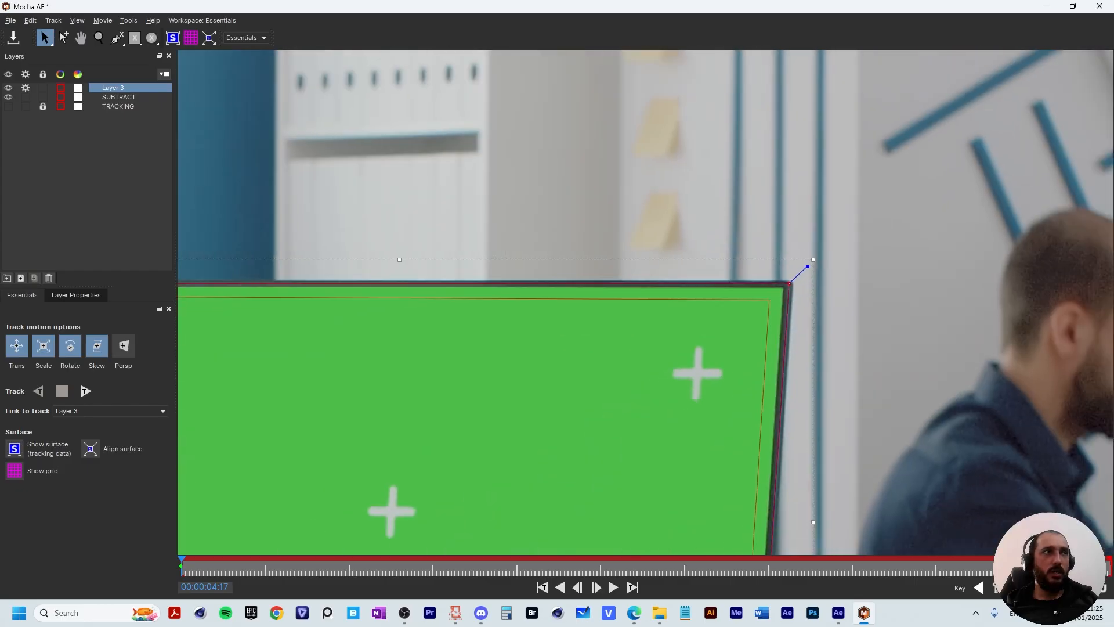
scroll(803, 263, down, 2)
key(x)
drag(775, 482, 863, 156)
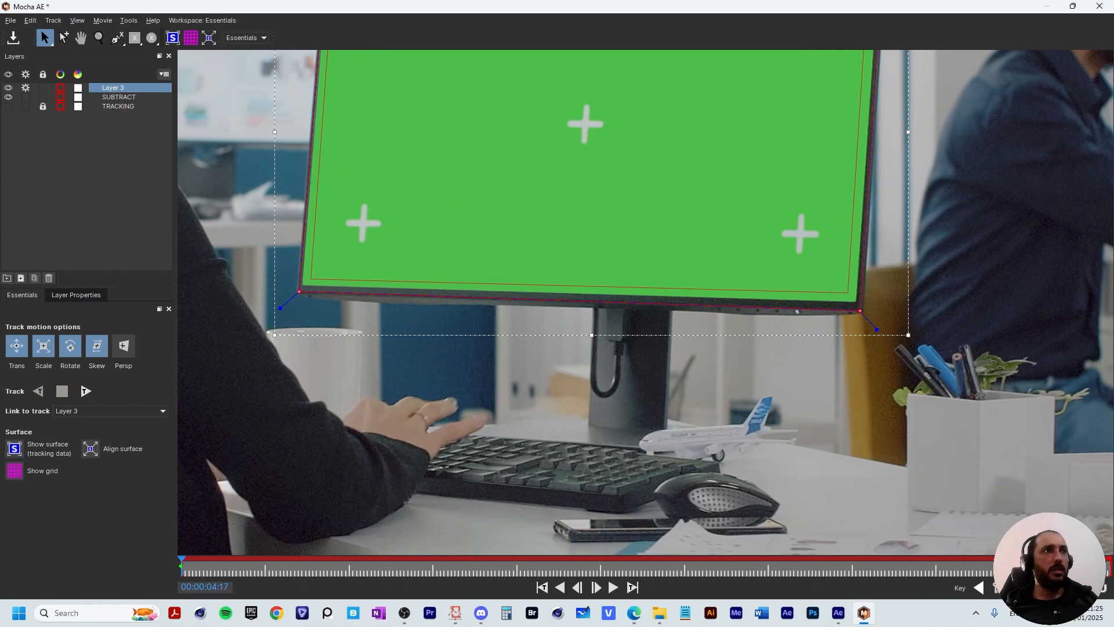
- Nudge the outer spline's upper-left point closer to the monitor frame's corner and check the fit at the lower-left corner
key(x)
drag(586, 153, 660, 479)
scroll(399, 281, up, 5)
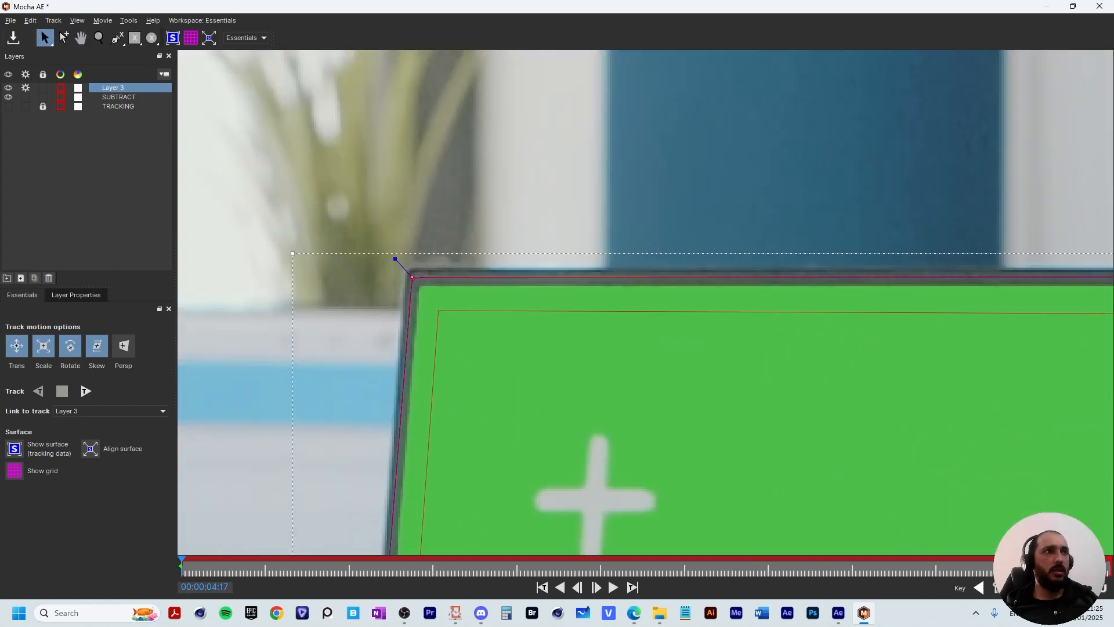
drag(412, 278, 410, 274)
key(x)
mouse_move(557, 499)
mouse_down()
mouse_move(597, 95)
mouse_move(594, 164)
mouse_move(616, 131)
mouse_up()
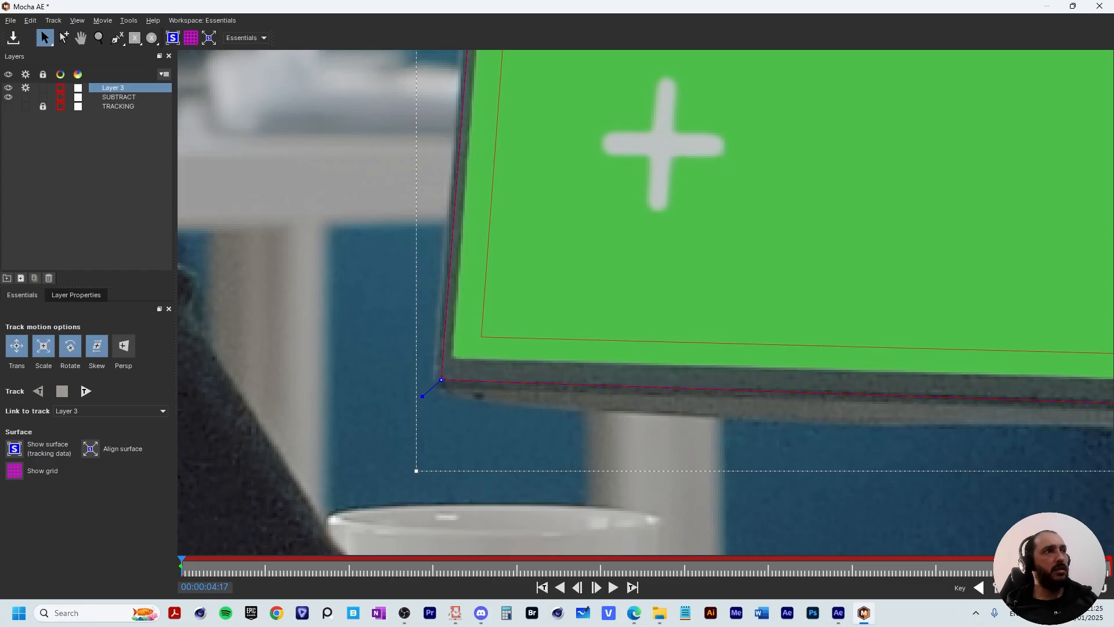
- Link the outer frame layer to the TRACKING layer's track, rename it KEY, and review its outline around the whole monitor
click(110, 410)
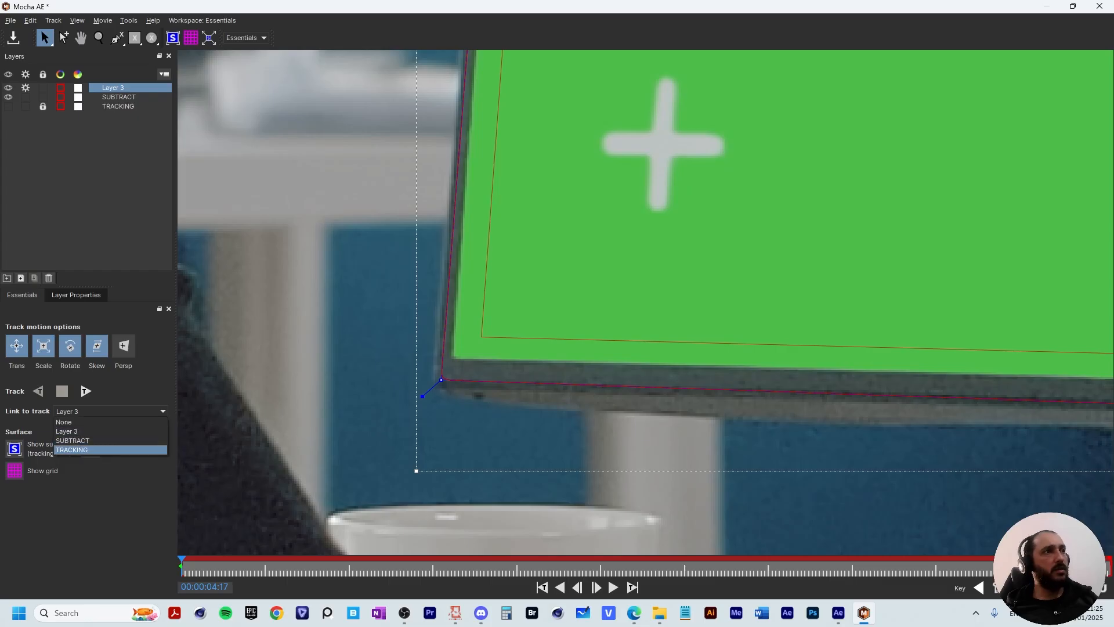
click(87, 450)
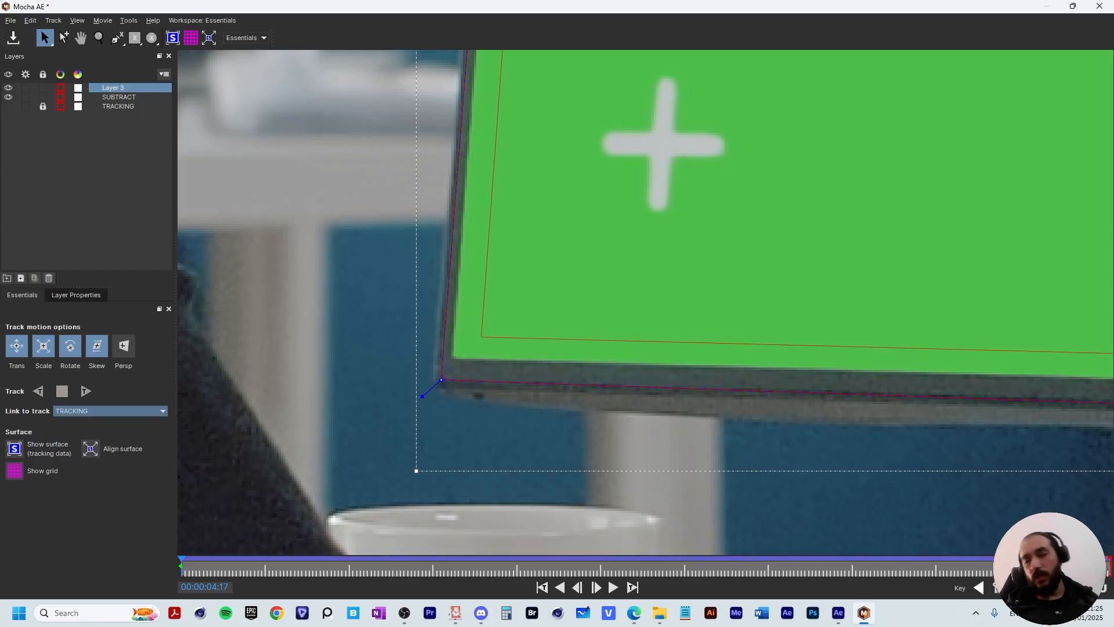
double_click(113, 88)
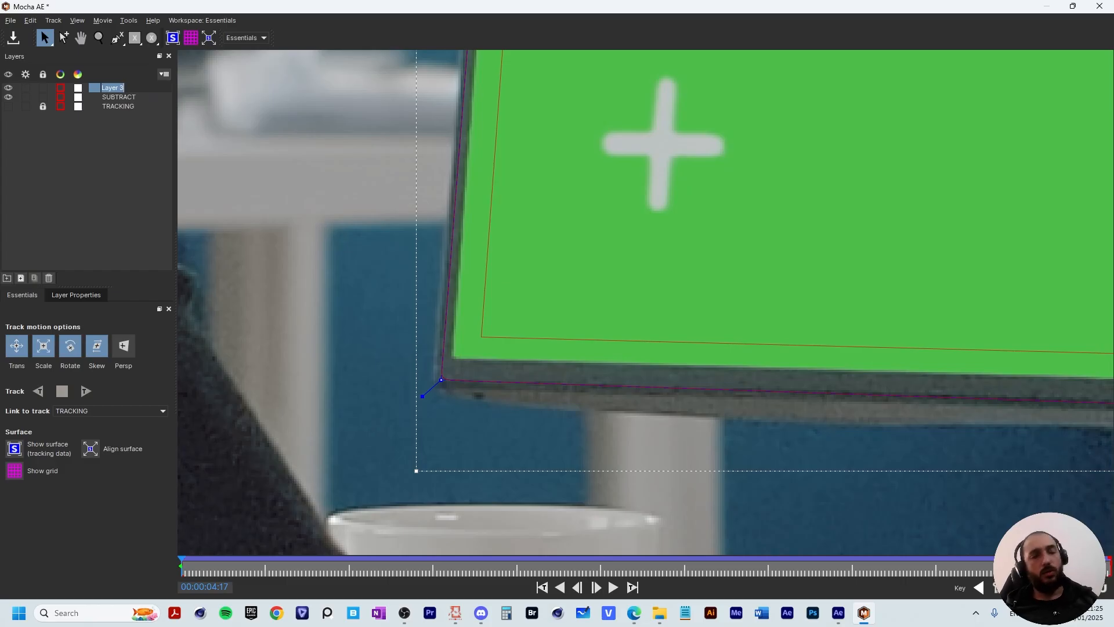
text(KEY)
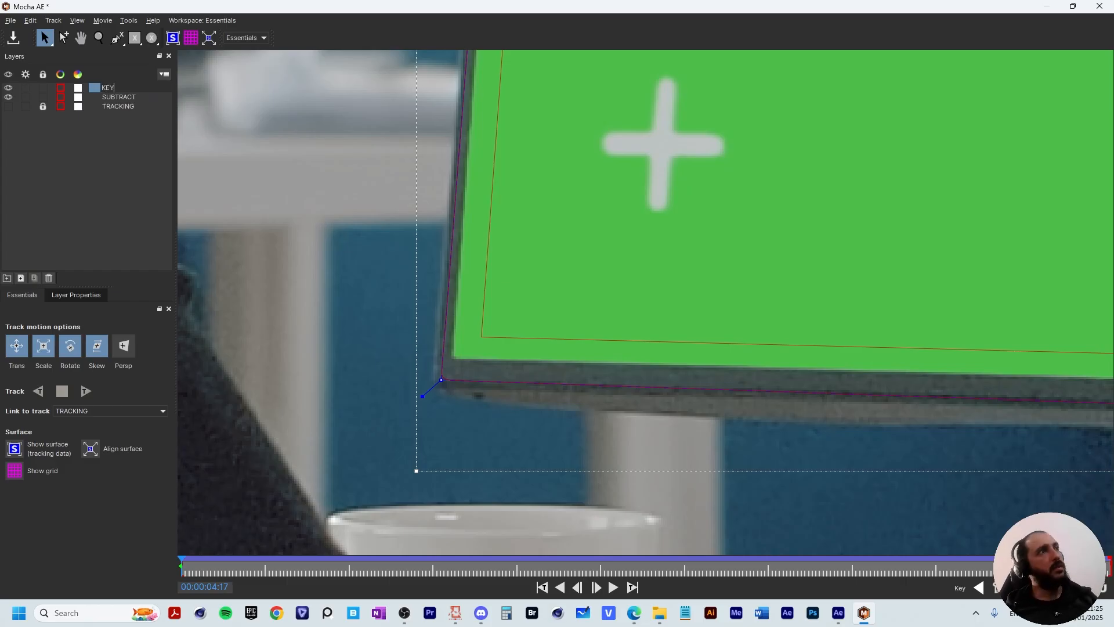
key(Return)
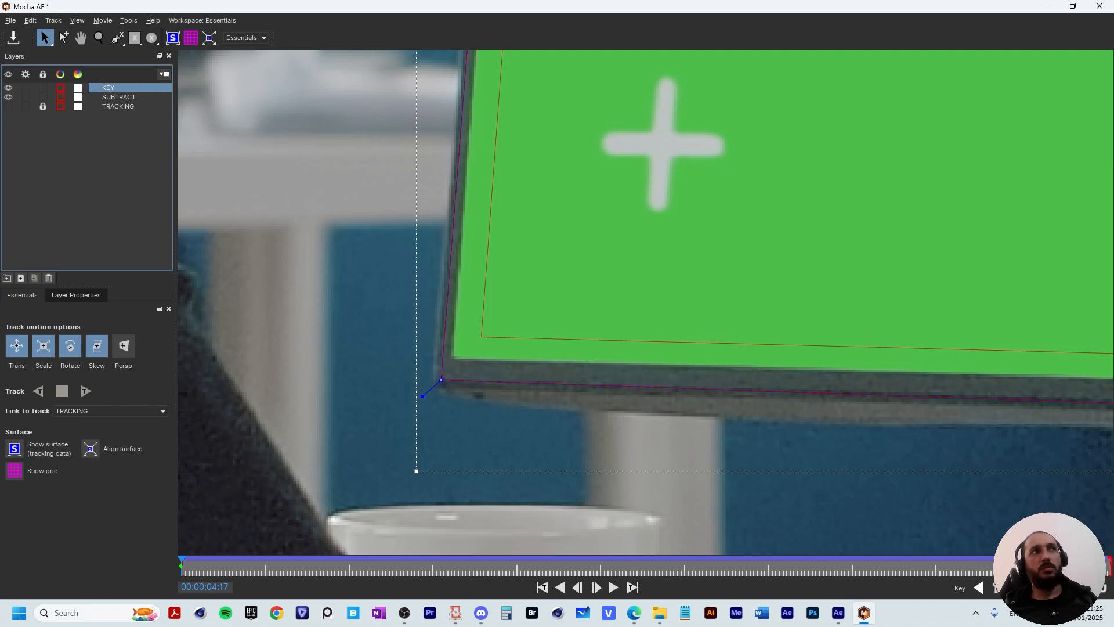
scroll(614, 296, down, 5)
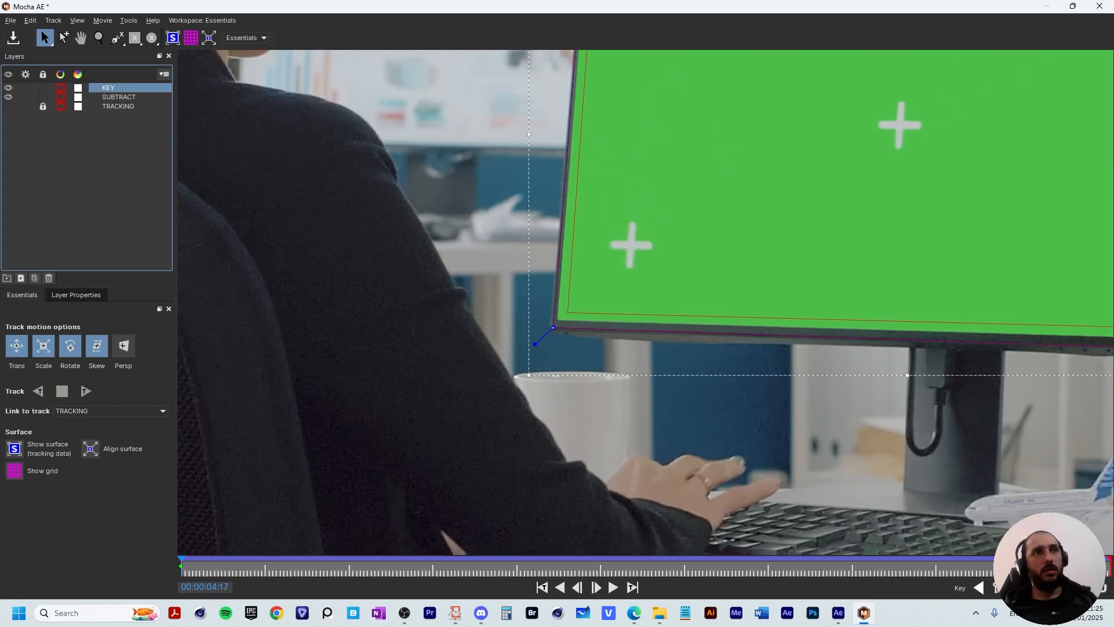
drag(614, 296, 495, 377)
scroll(495, 377, down, 3)
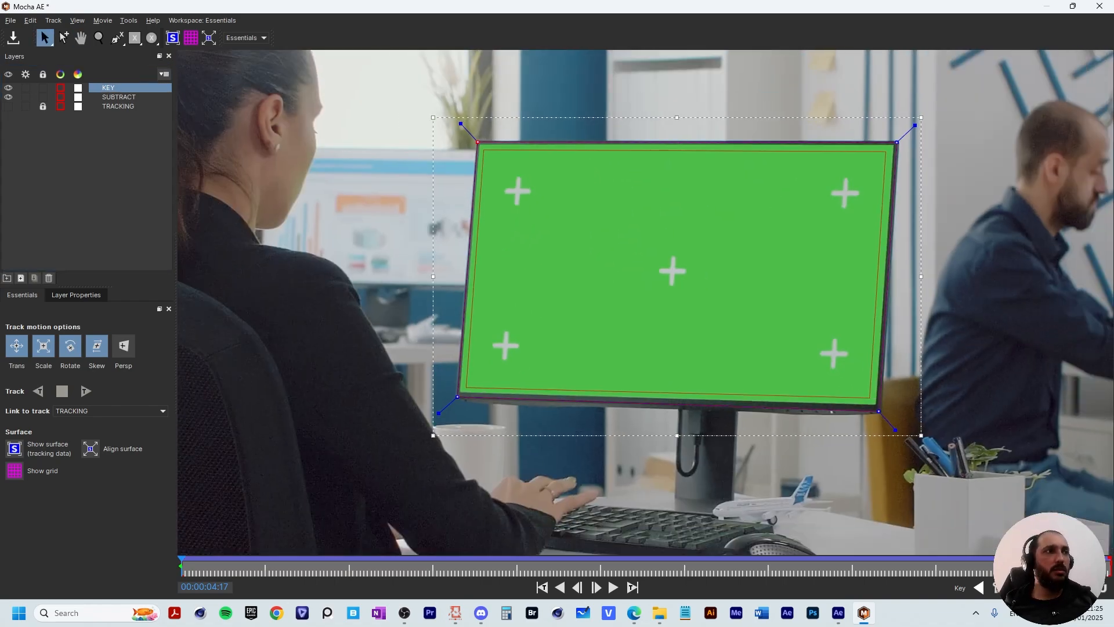
mouse_move(182, 565)
mouse_down()
mouse_move(870, 566)
mouse_move(182, 565)
mouse_up()
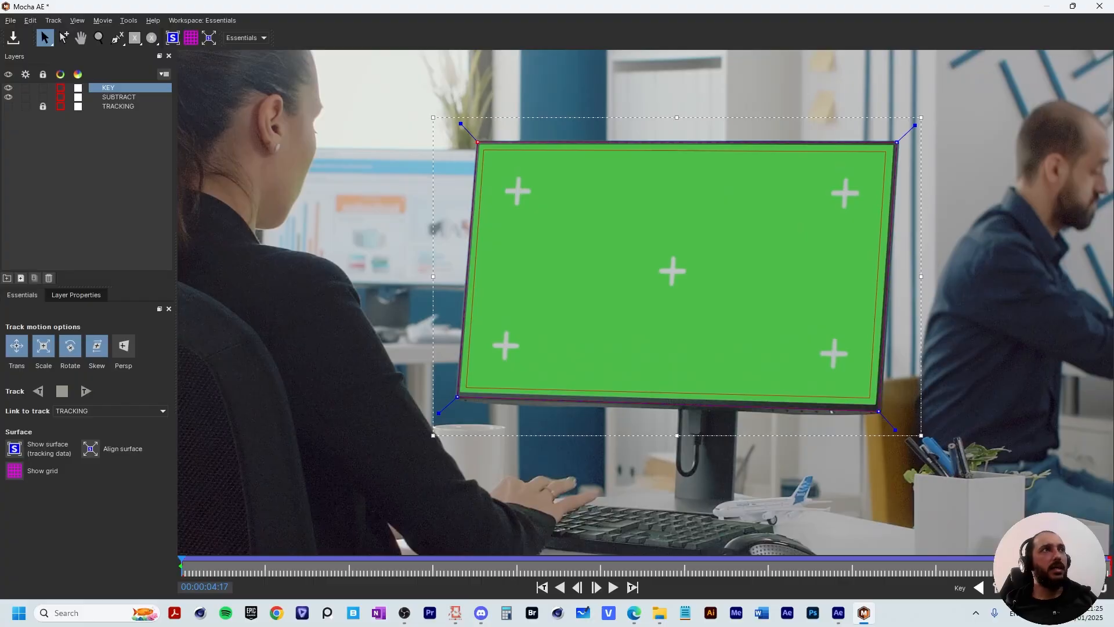
- Check the SUBTRACT layer, deselect all layers, then save the Mocha project and close it to return to After Effects
click(119, 97)
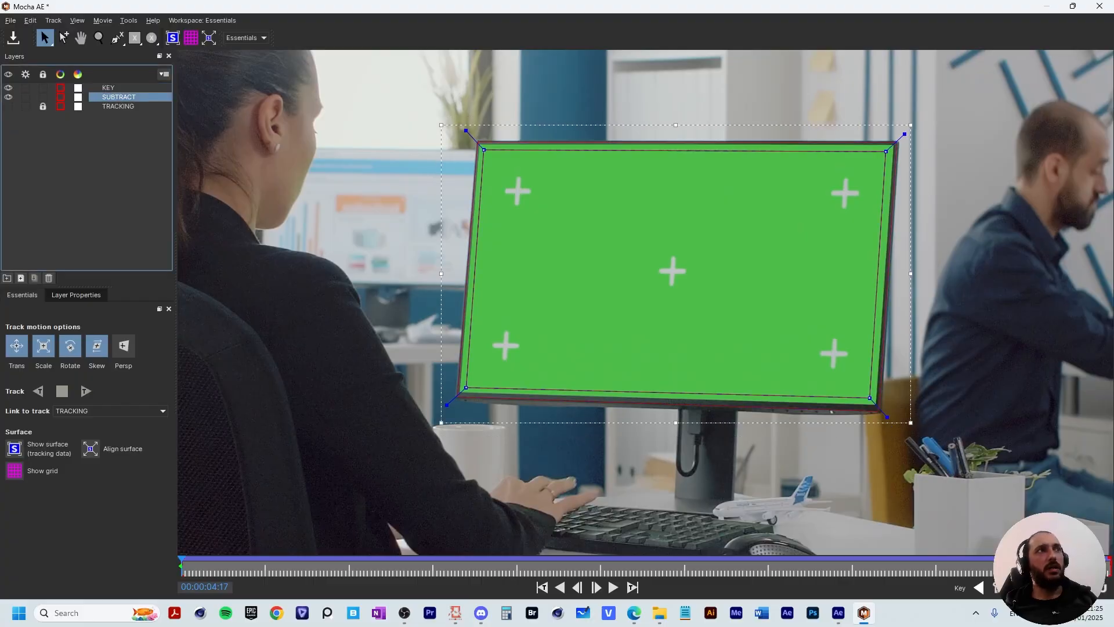
right_click(76, 152)
click(64, 152)
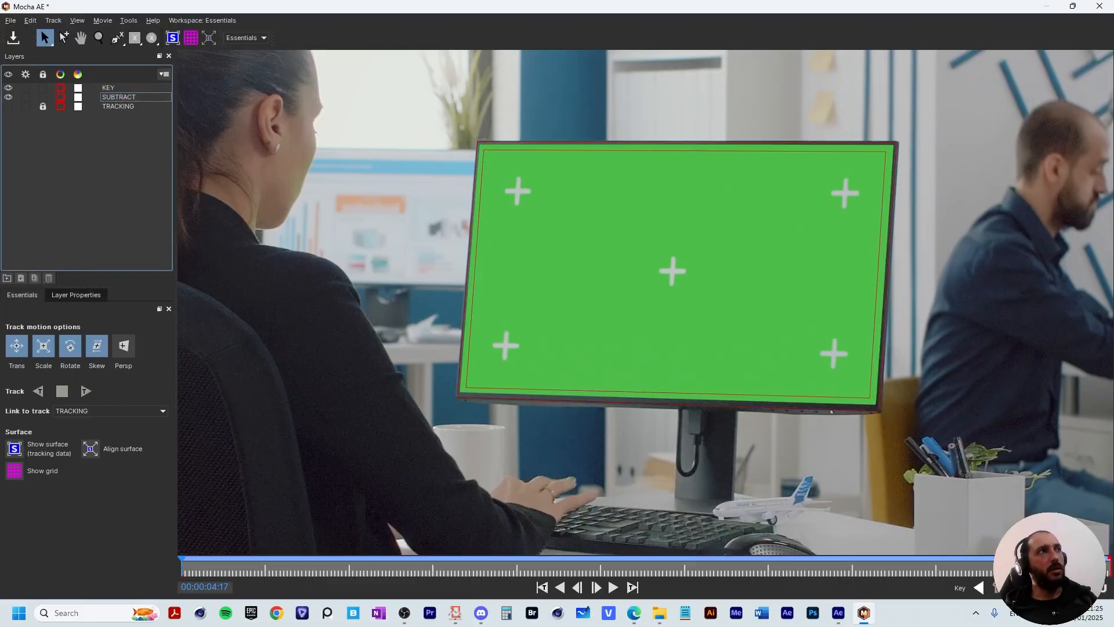
click(10, 21)
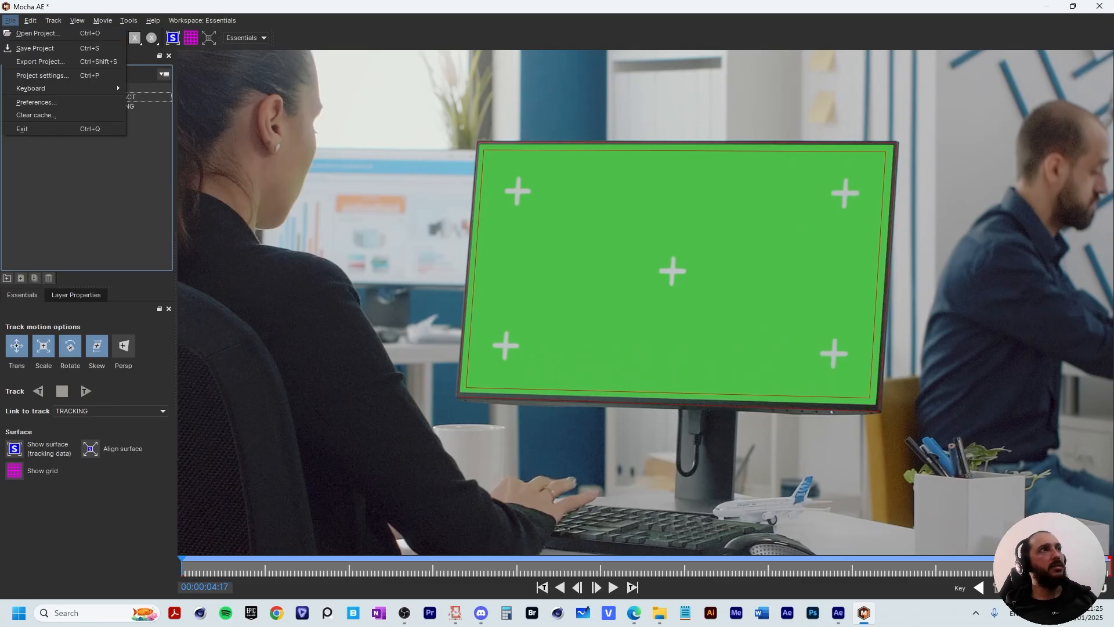
key(s)
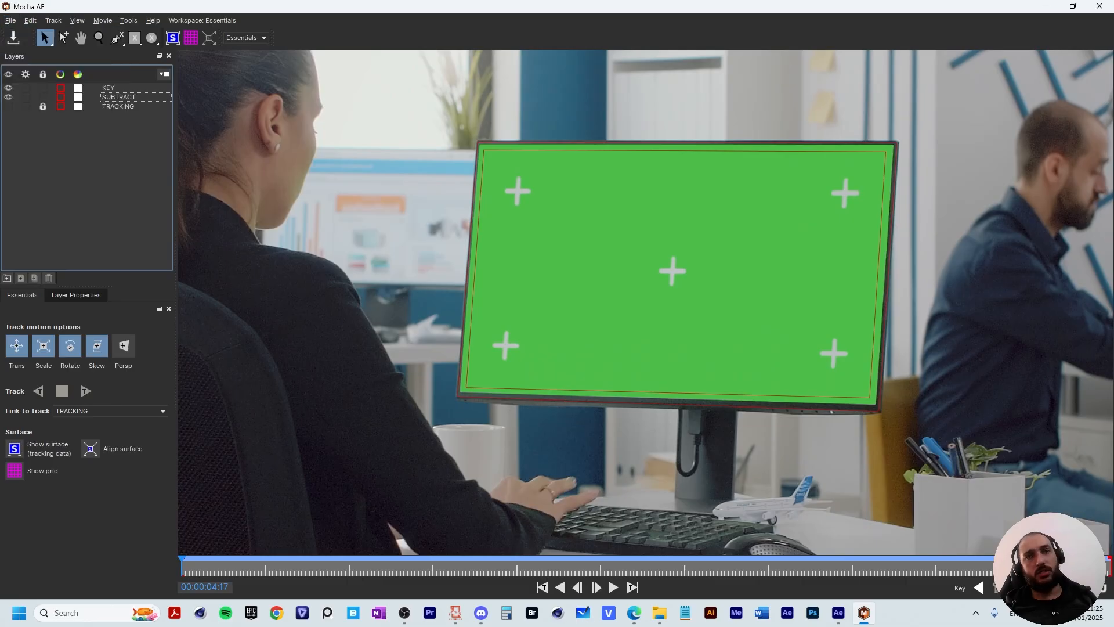
click(1100, 6)
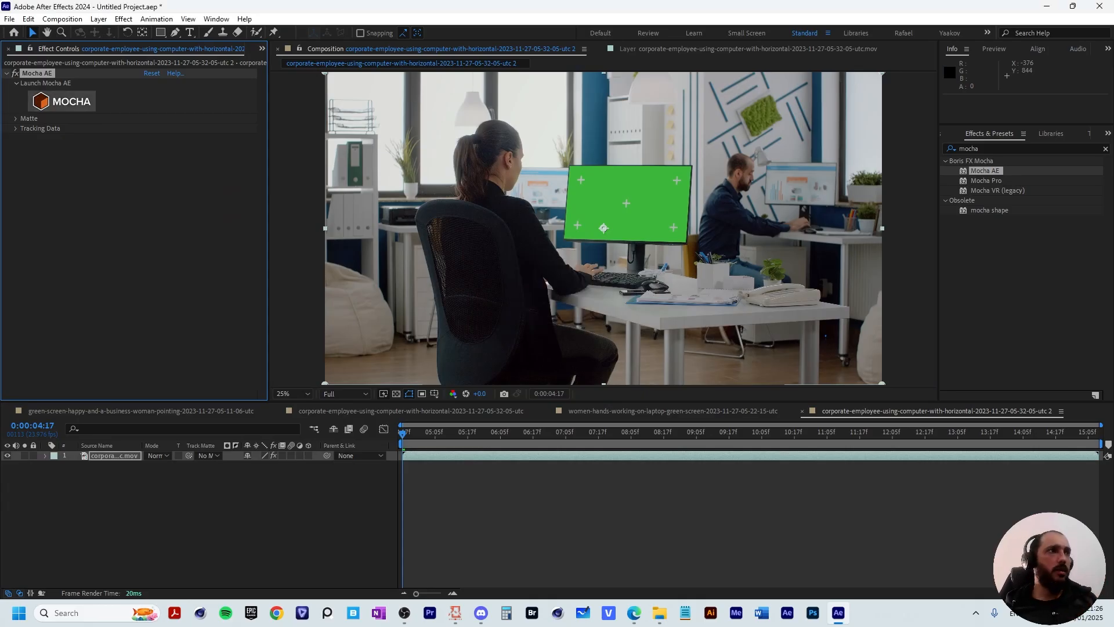
- Show the project's items and add a dark 3840 x 2160 px solid above the footage, keeping the default solid settings
click(261, 49)
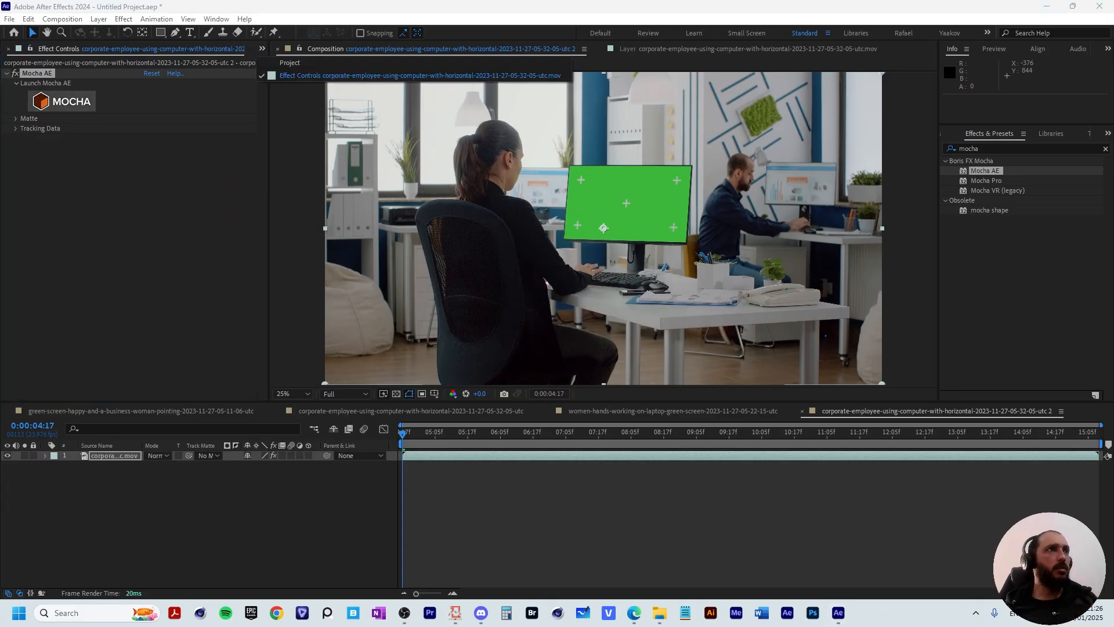
click(279, 63)
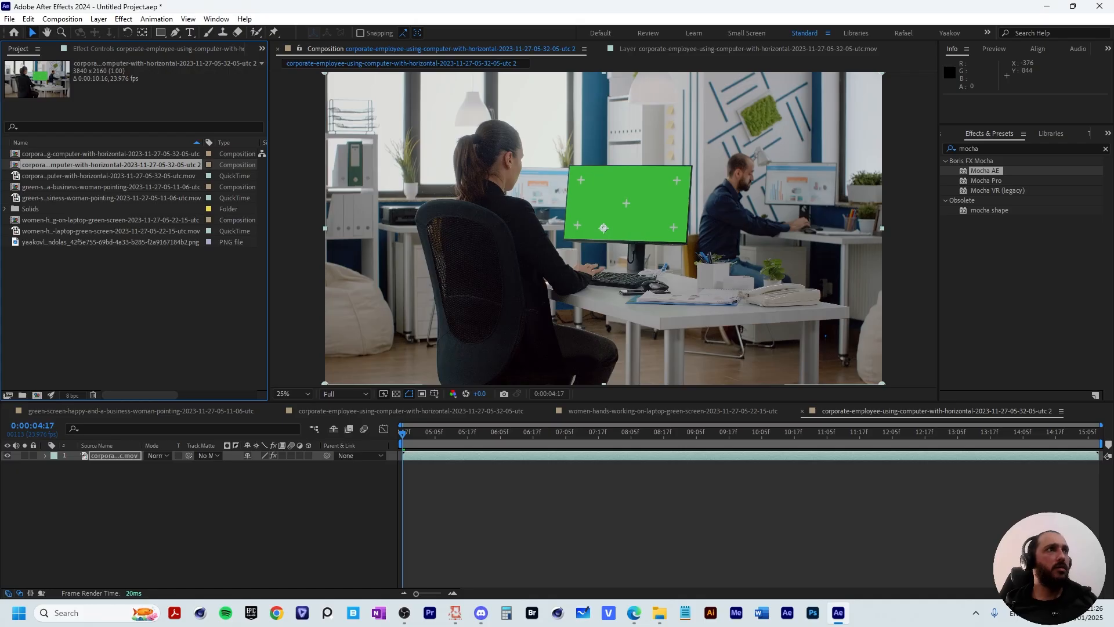
right_click(283, 549)
mouse_move(359, 406)
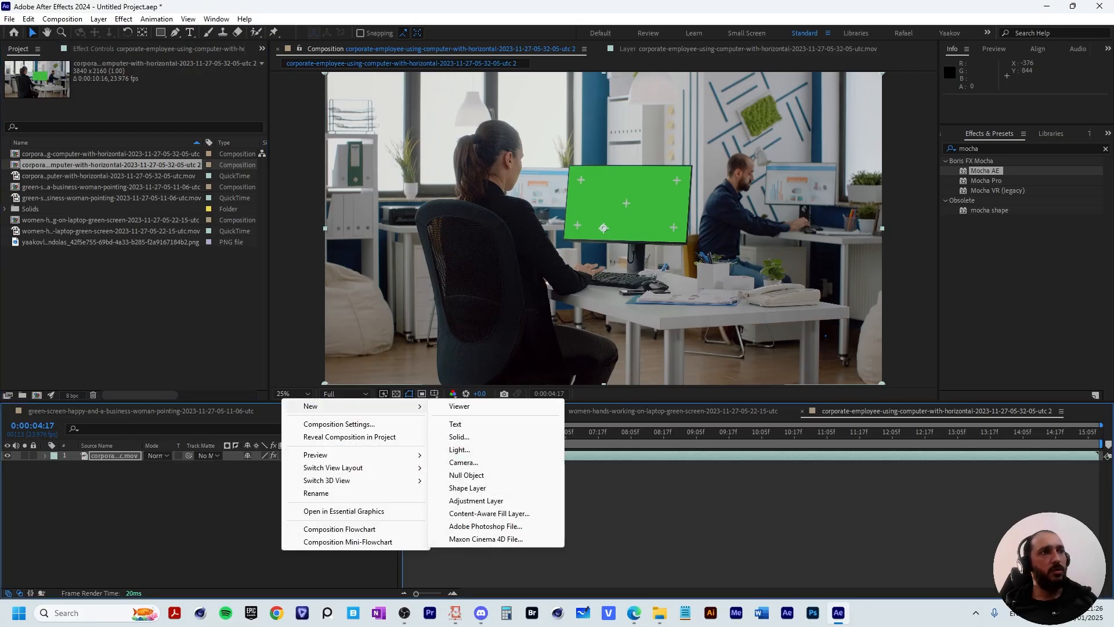
click(459, 436)
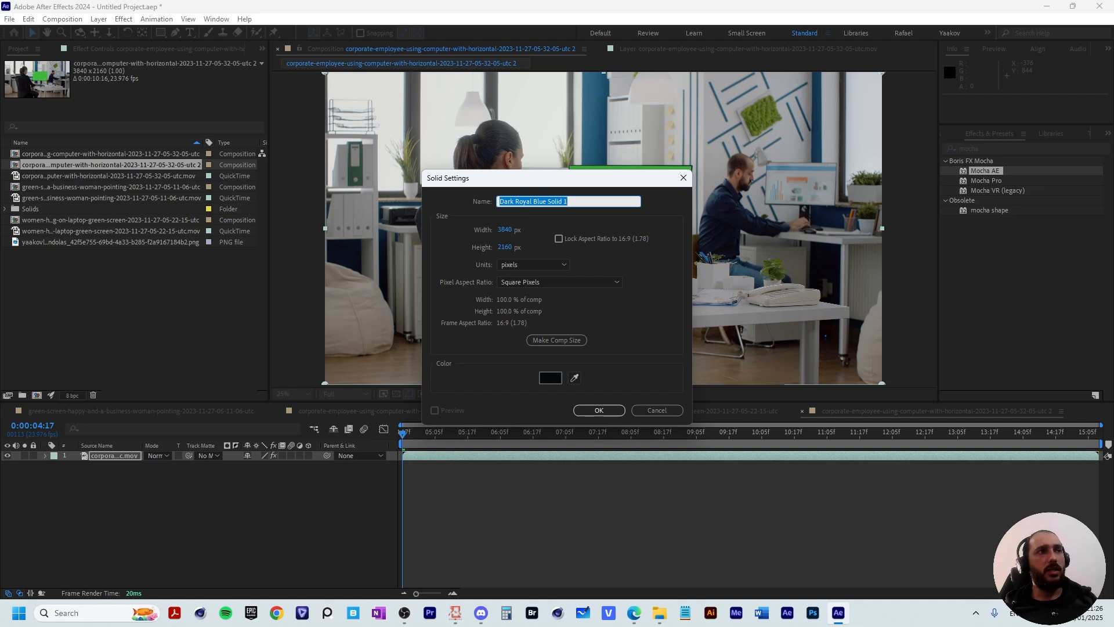
click(599, 410)
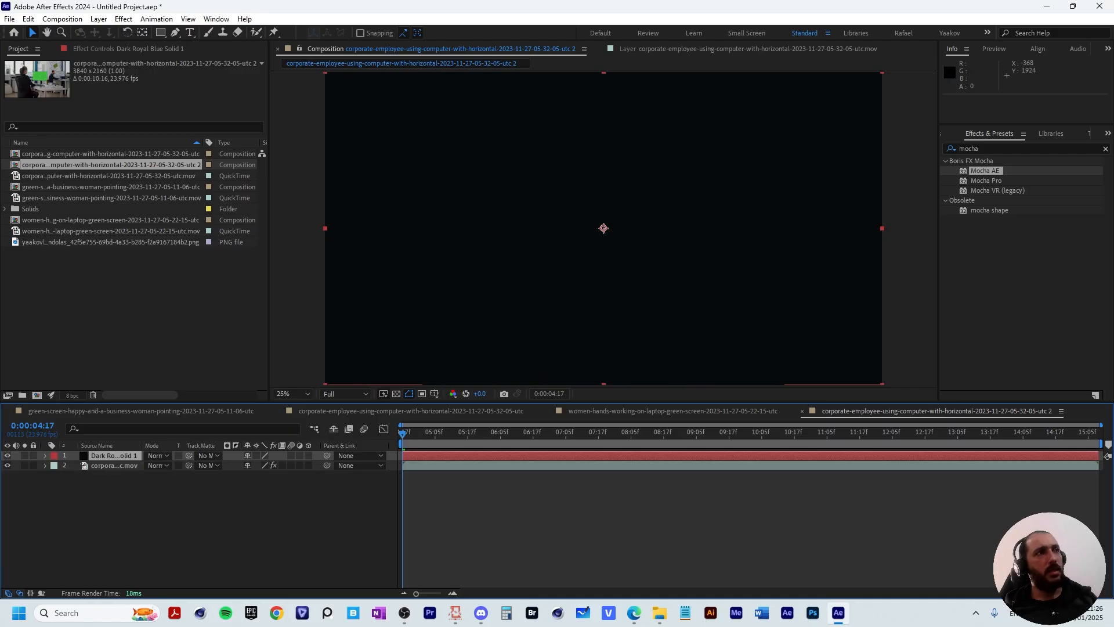
- Pre-compose the dark solid as SCREEN, leaving all attributes in the current composition
click(114, 455)
key(ctrl+shift+c)
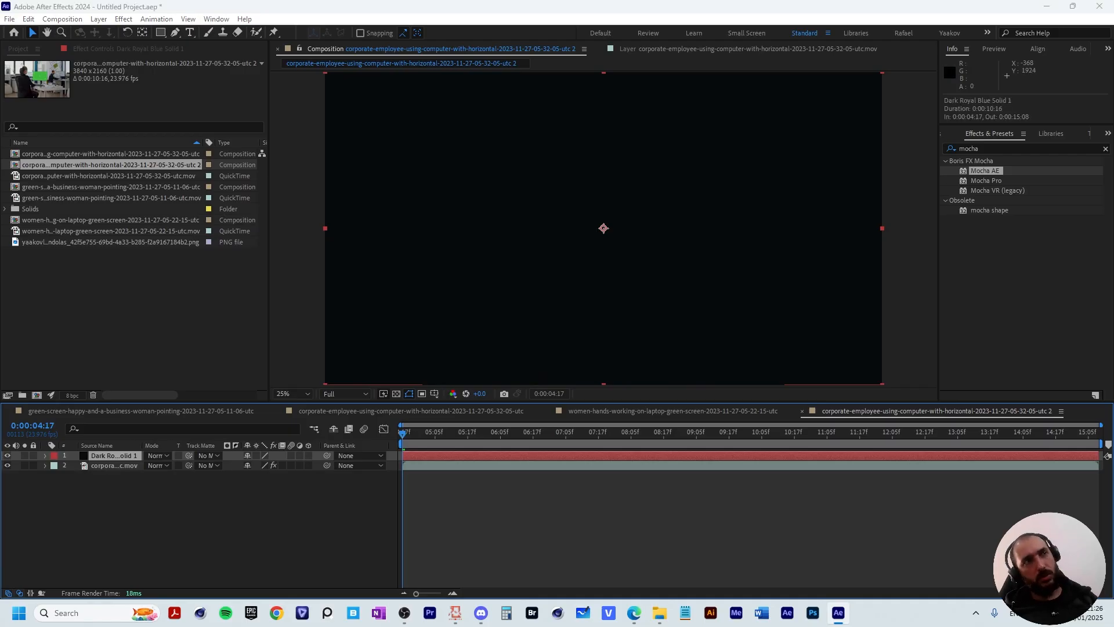
text(SCREEN)
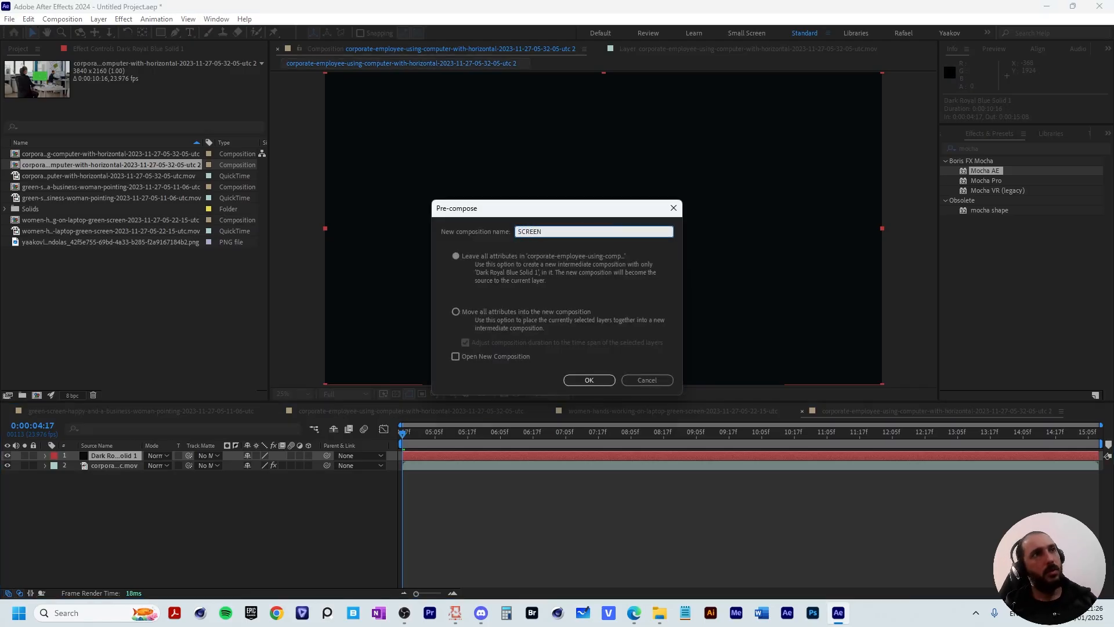
key(Return)
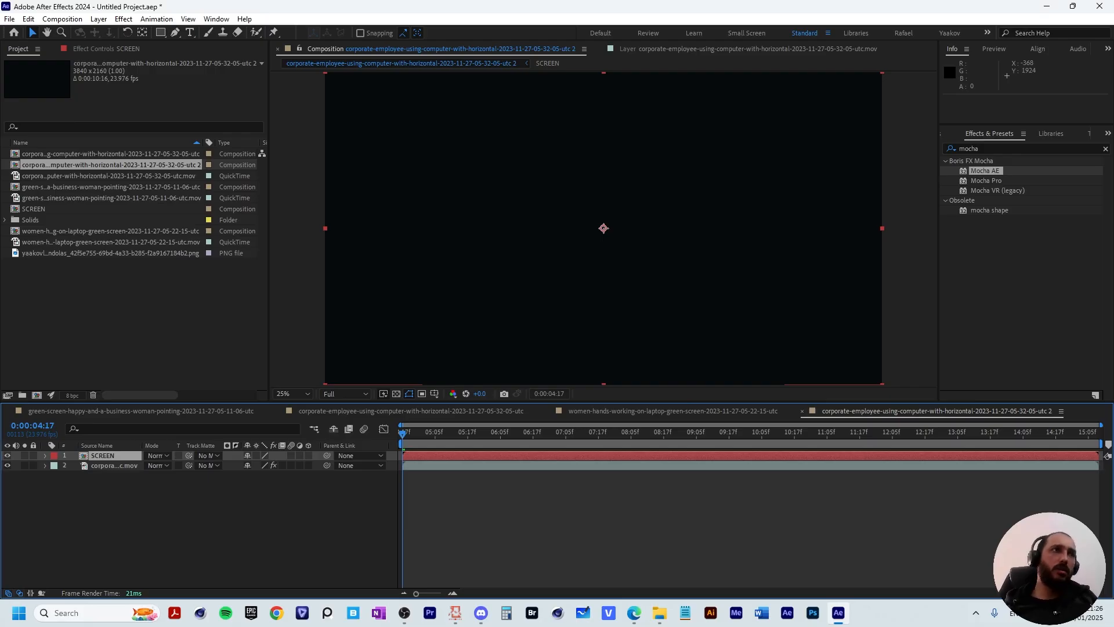
- Open the SCREEN composition, place the gondola PNG above the solid, and scale it to about 148% to fill the frame
double_click(103, 456)
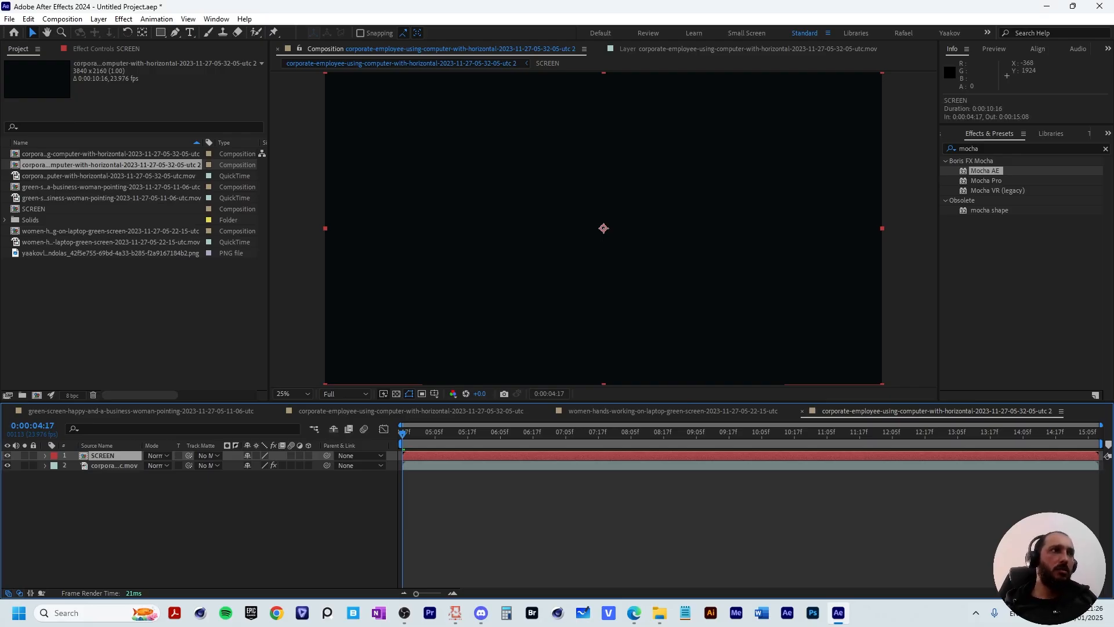
drag(98, 253, 105, 457)
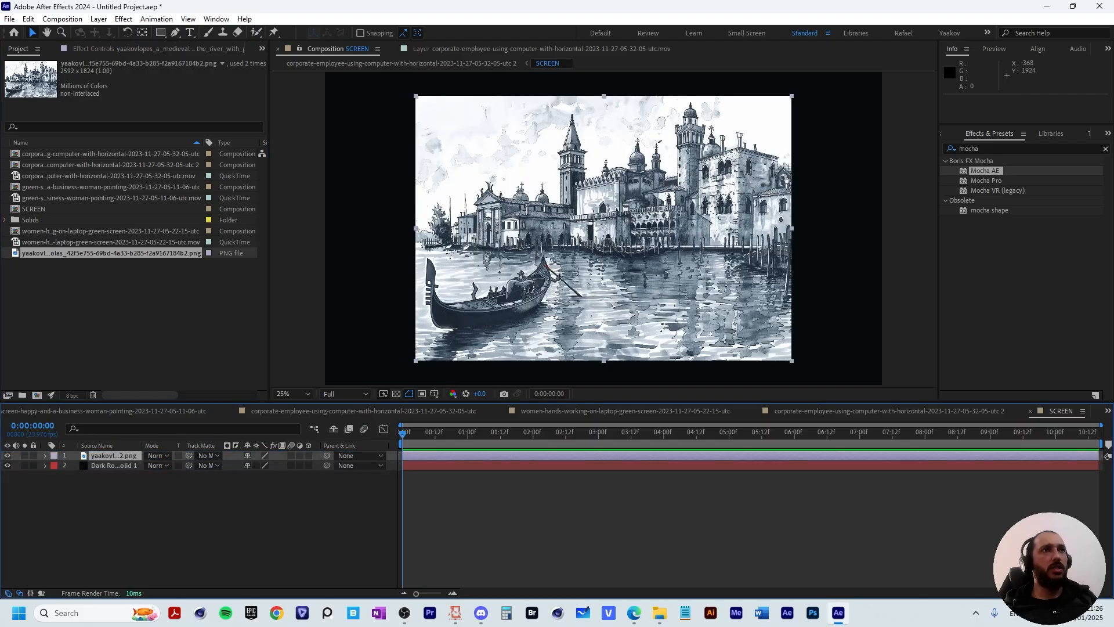
drag(791, 227, 882, 227)
key(comma)
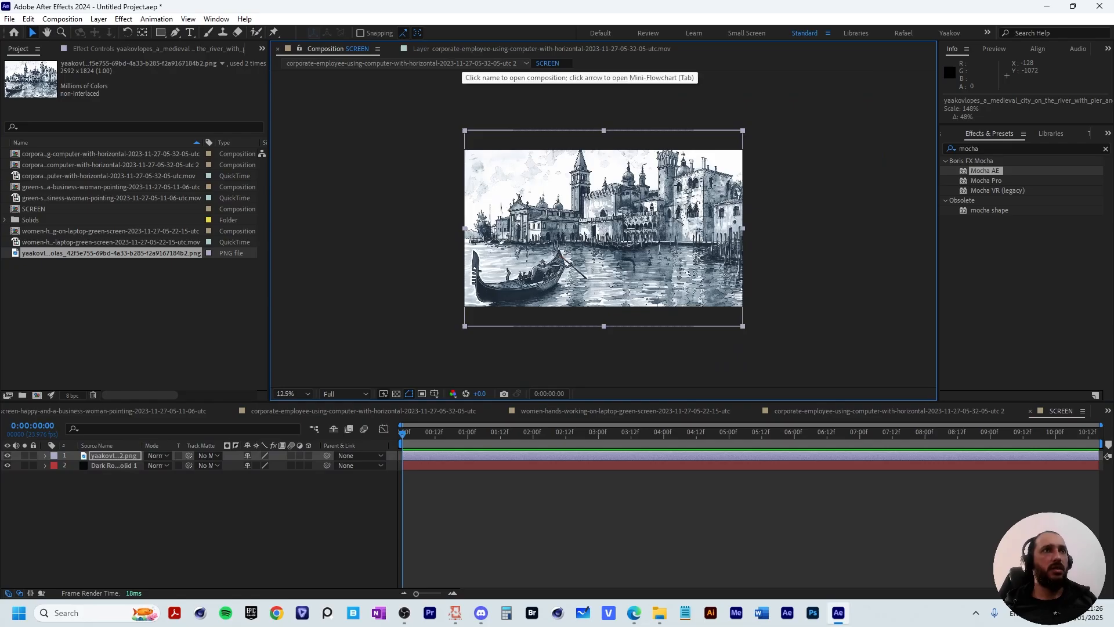
- Return to the main monitor footage composition and hide the SCREEN layer
click(459, 63)
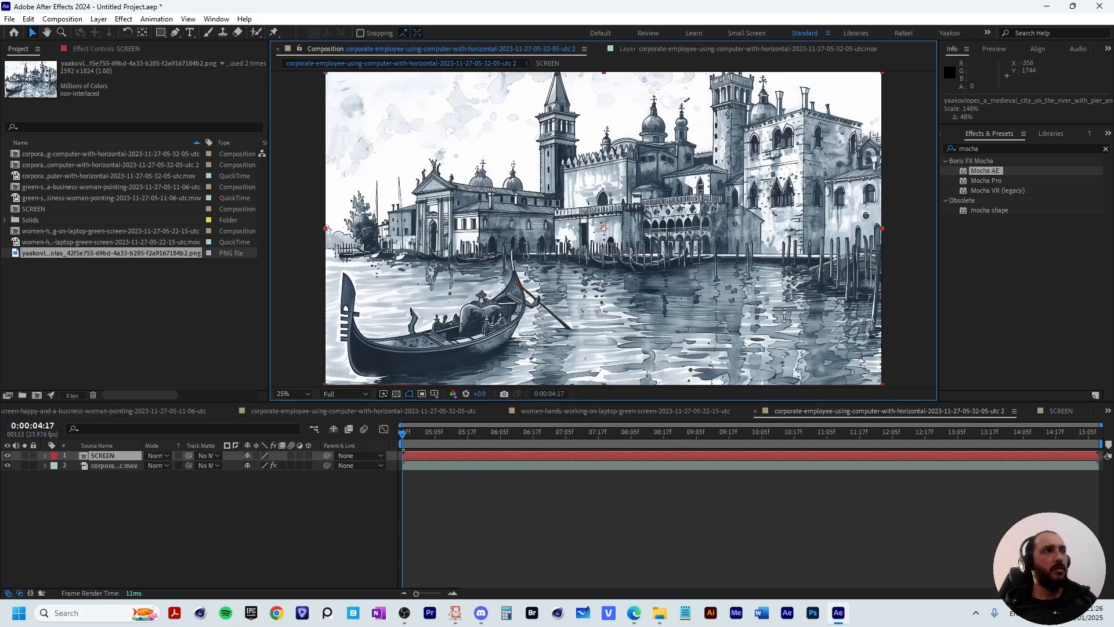
click(8, 455)
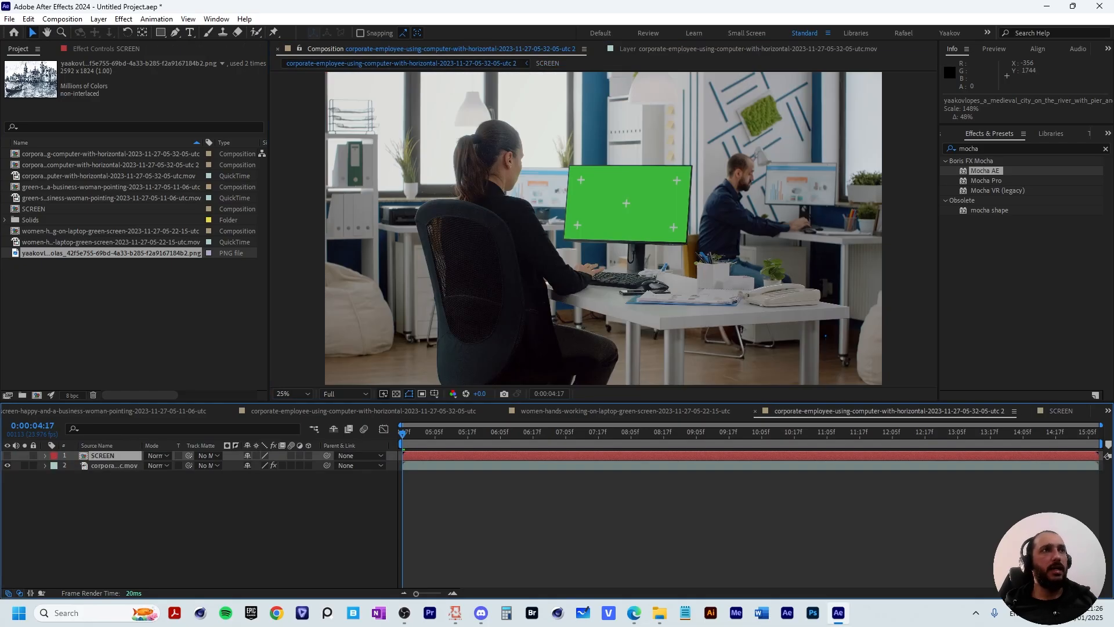
- Create track data for the corporate employee footage layer in Mocha AE from the TRACKING layer
click(114, 465)
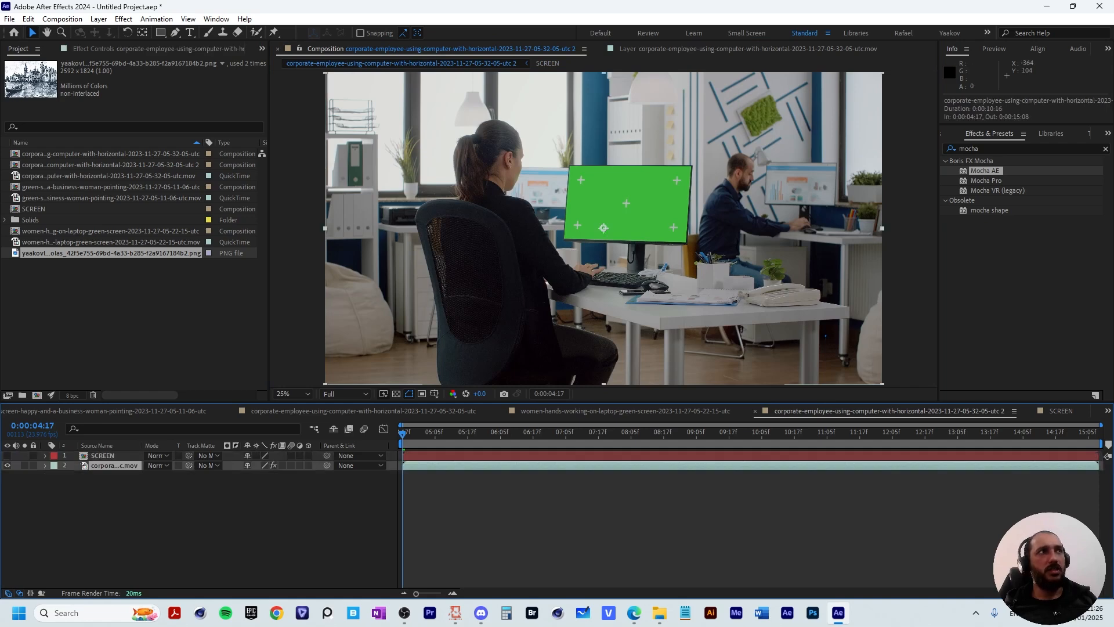
click(103, 49)
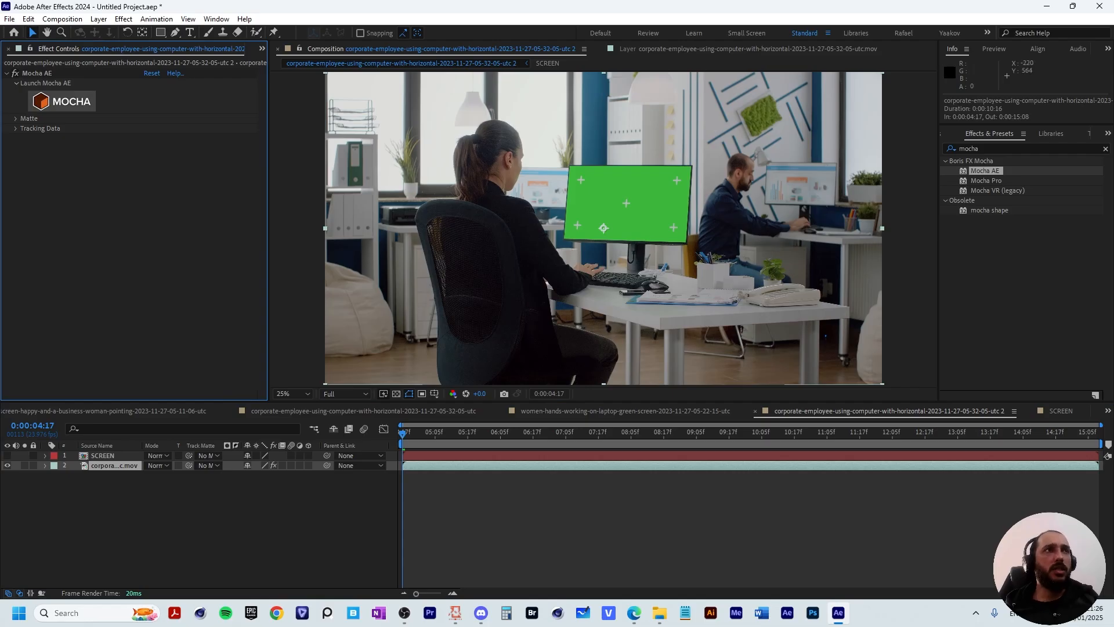
click(16, 128)
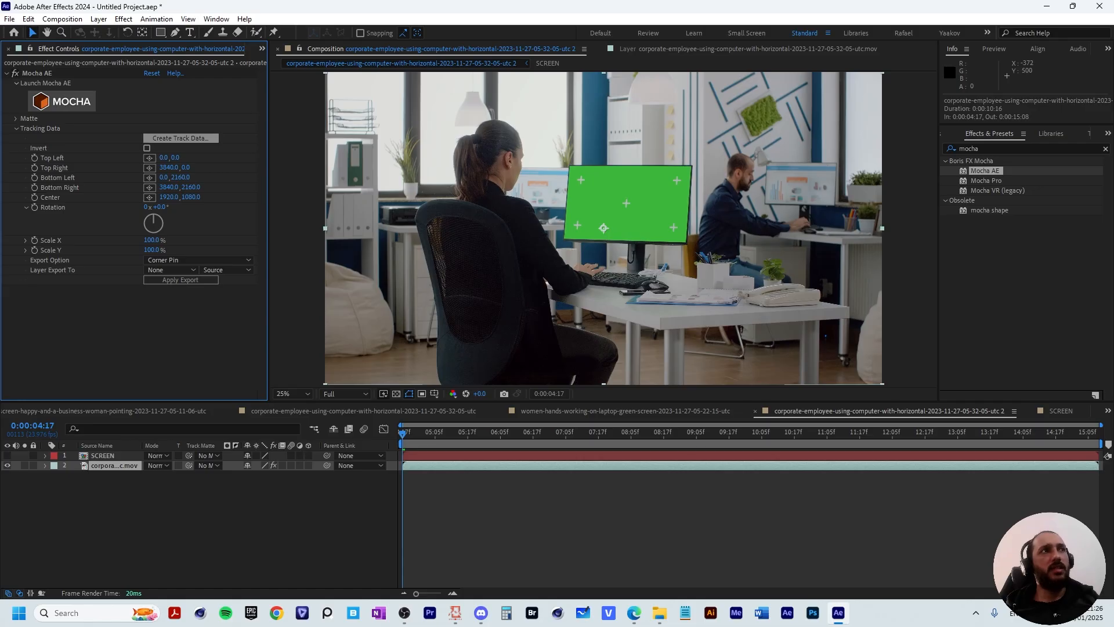
click(180, 138)
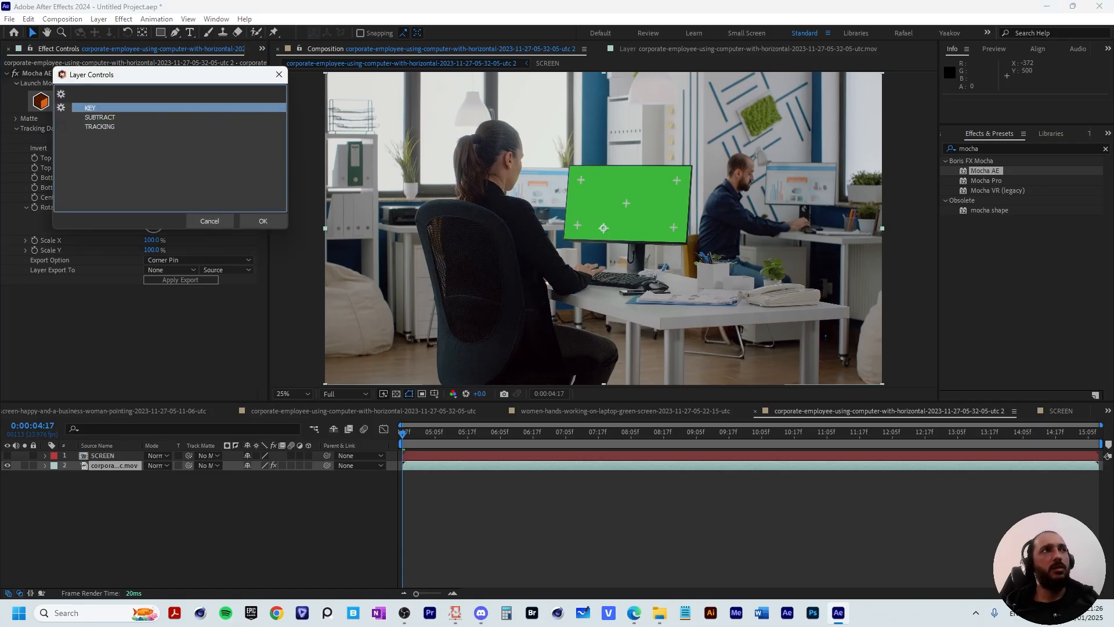
click(100, 127)
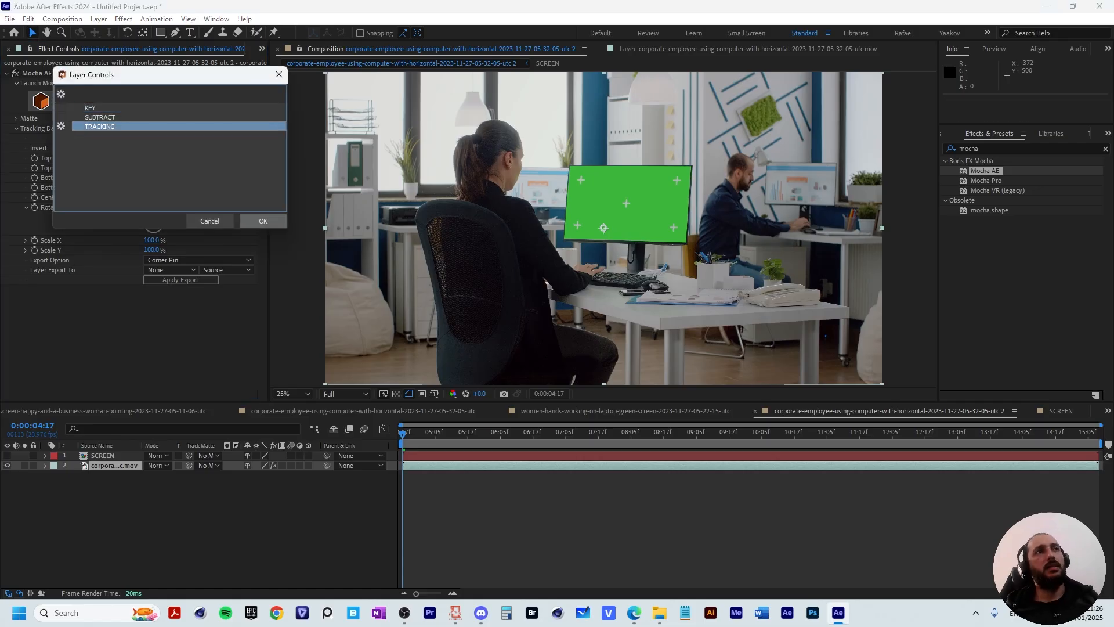
click(262, 221)
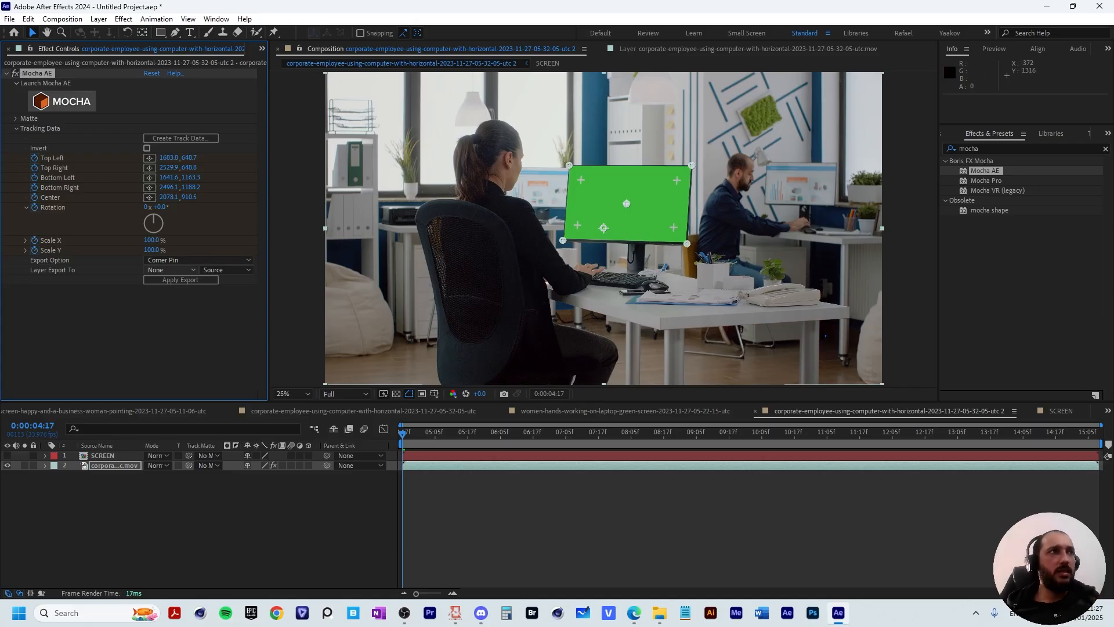
- Export the tracking data to the SCREEN layer as Corner Pin (Support Motion Blur)
click(170, 270)
click(184, 301)
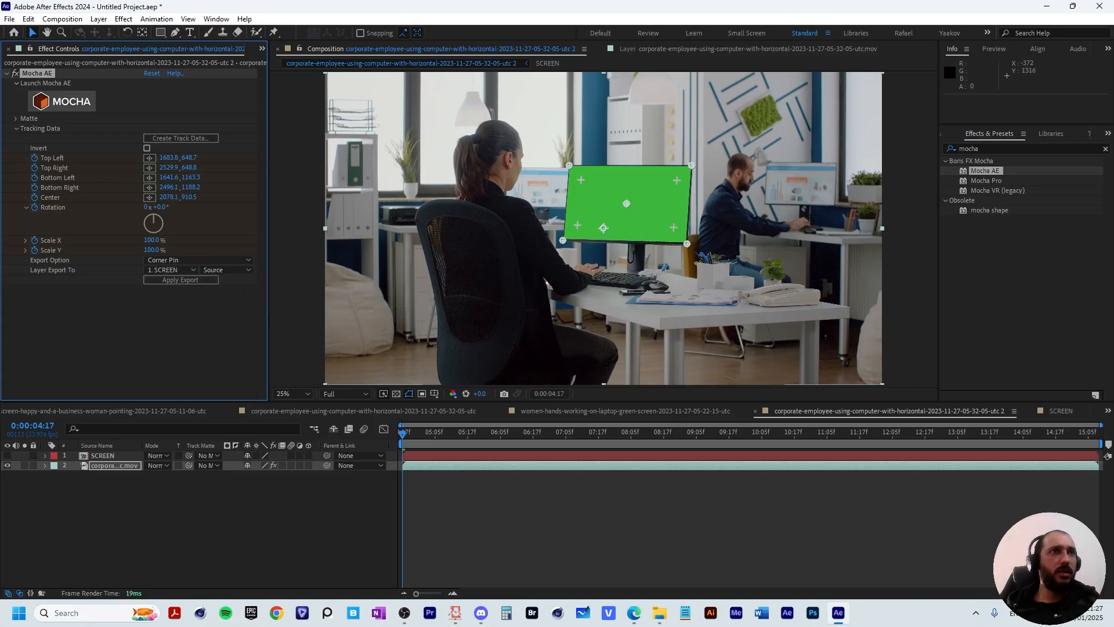
click(7, 456)
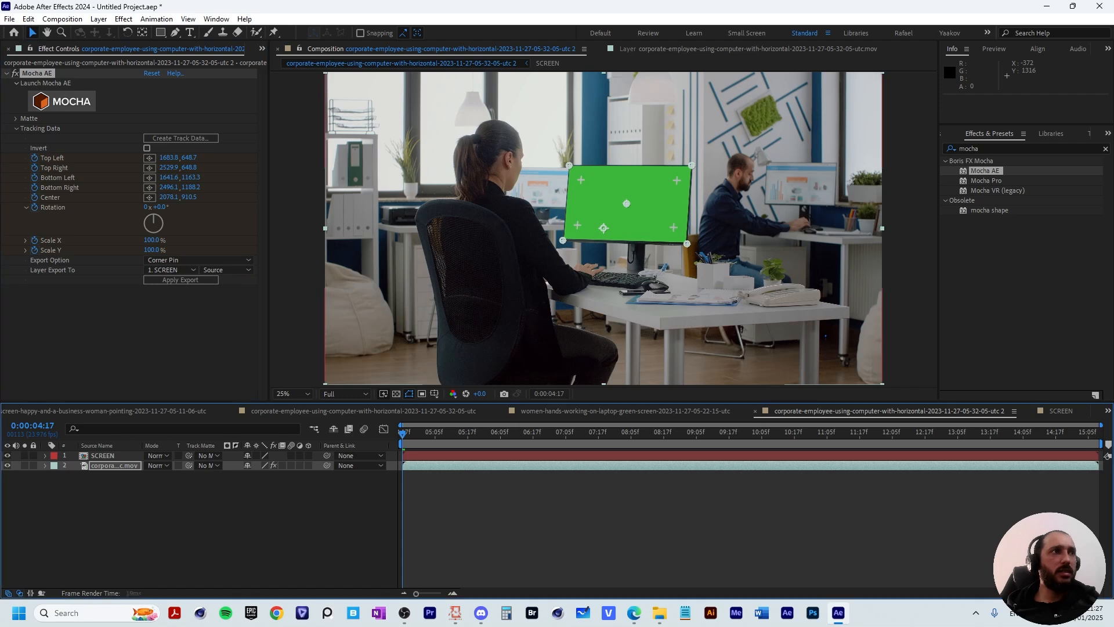
click(8, 455)
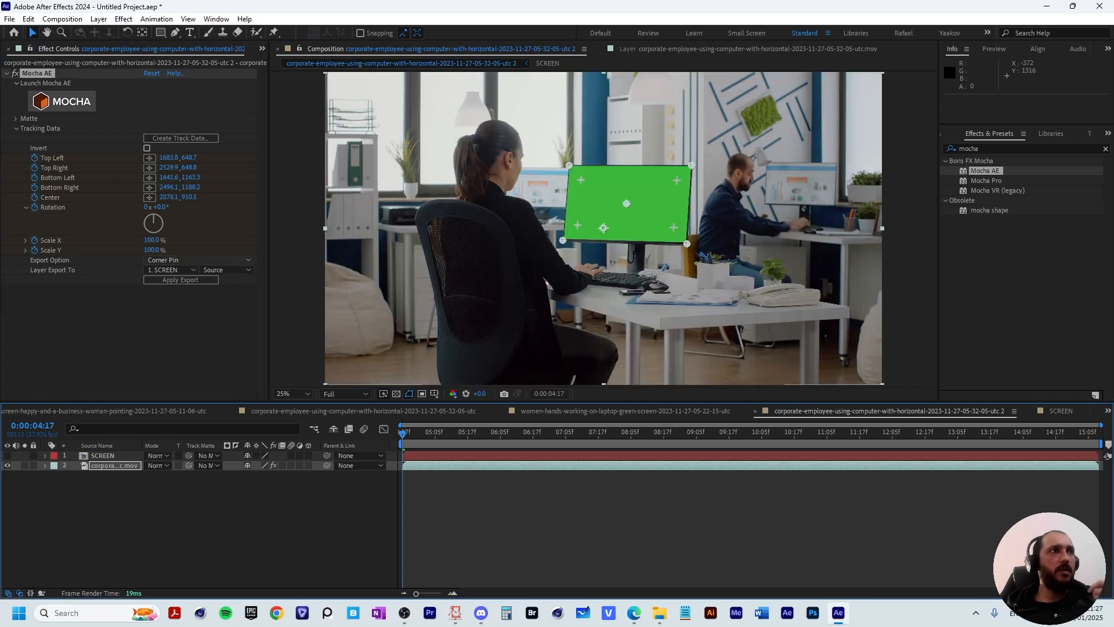
click(199, 260)
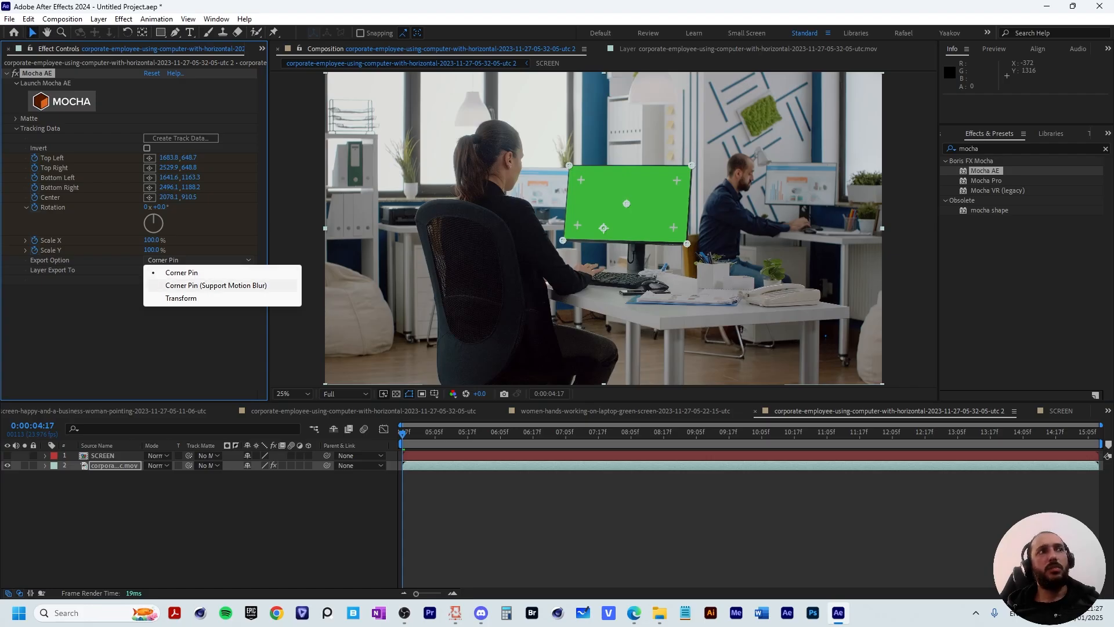
click(216, 285)
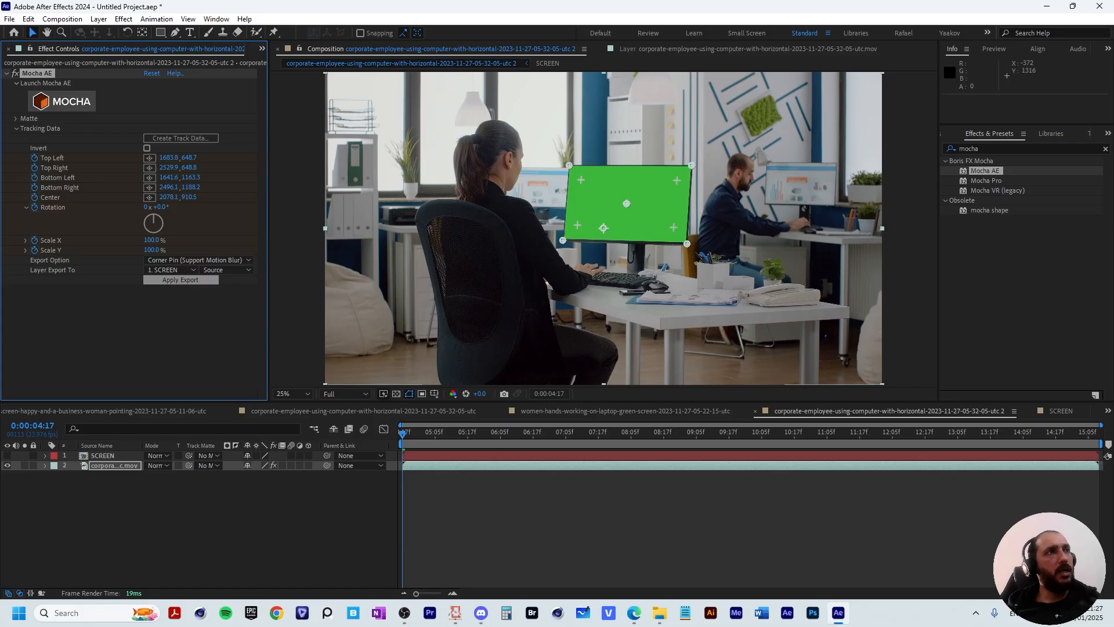
click(180, 280)
click(180, 279)
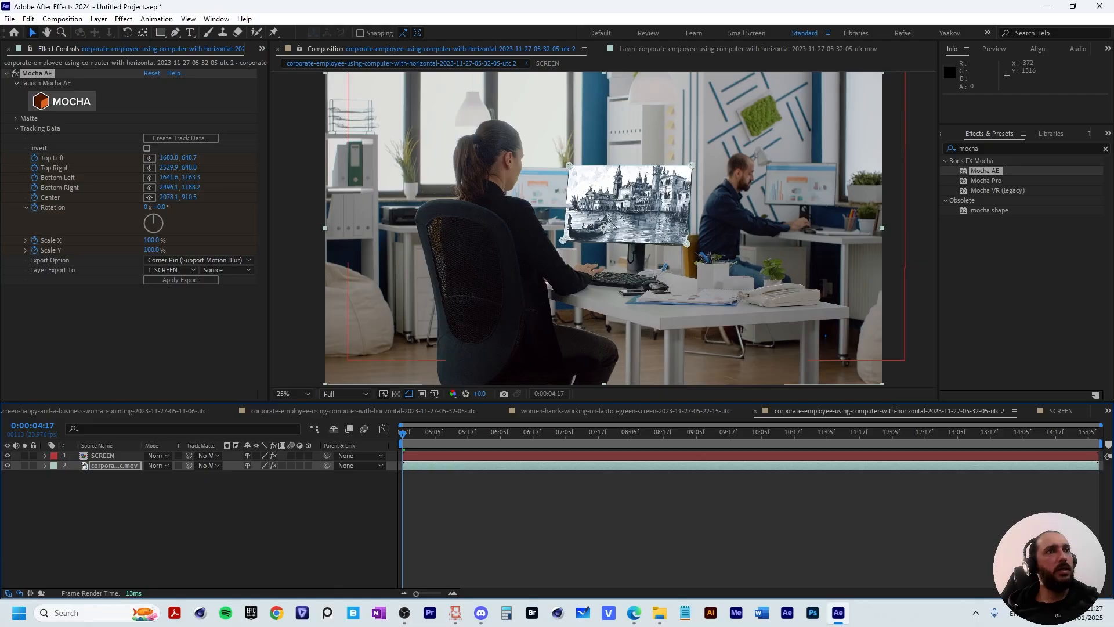
- Play back the composition to check how the SCREEN layer's corner pin follows the monitor
click(103, 455)
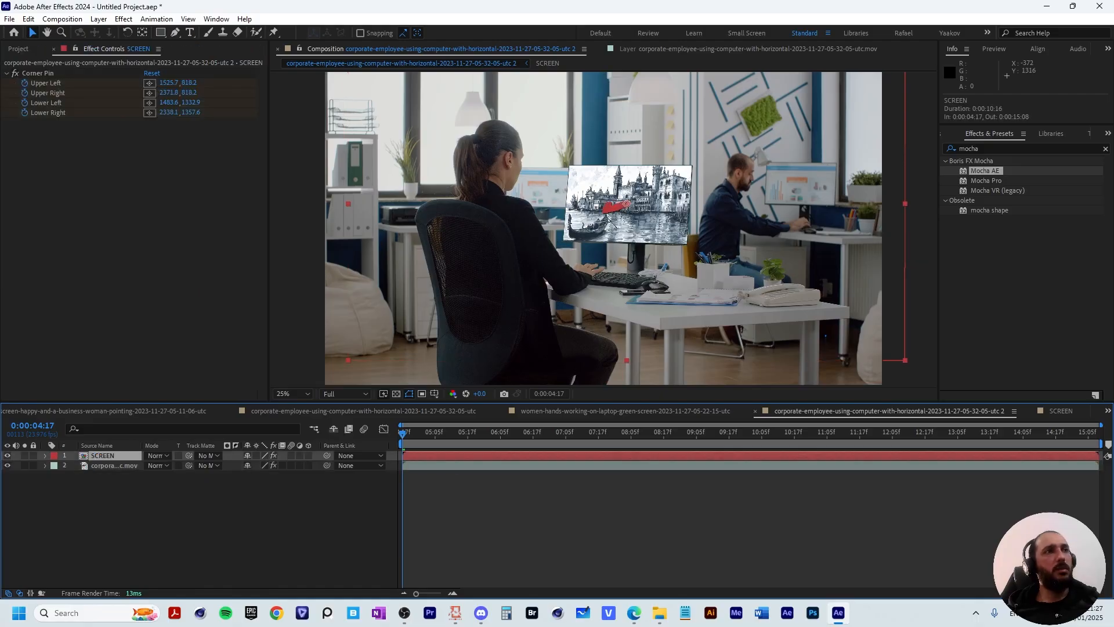
key(space)
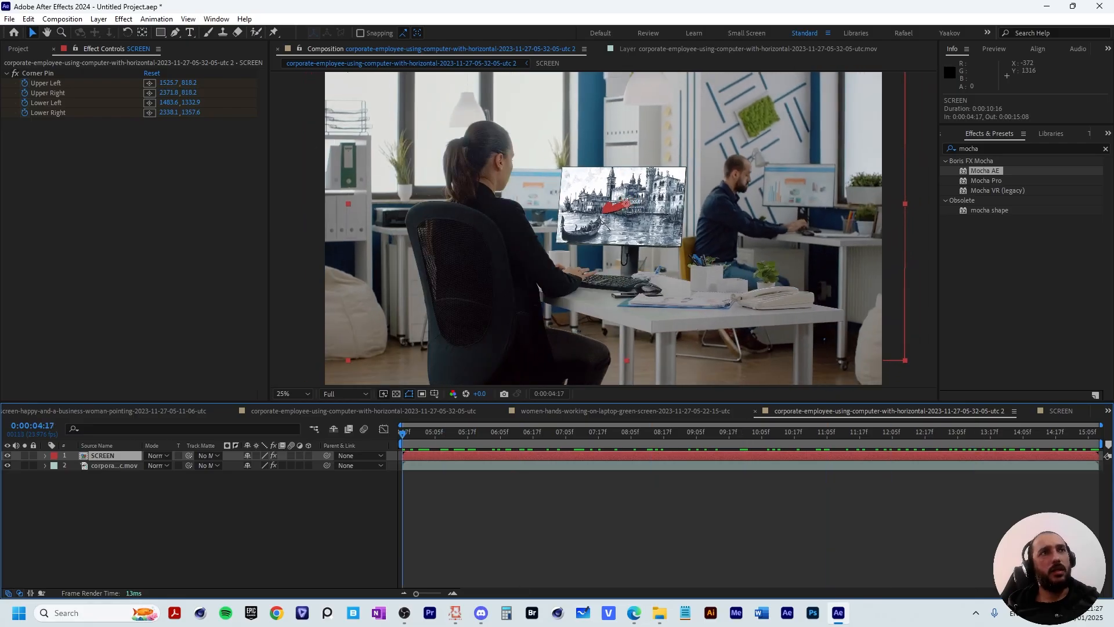
click(348, 522)
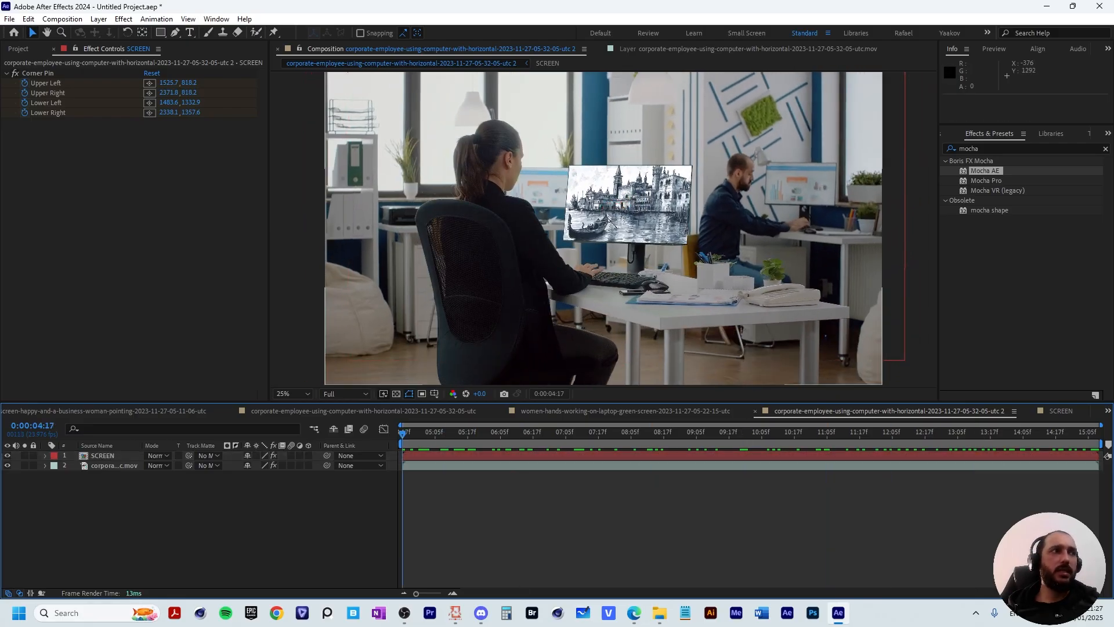
- Solo and unsolo the footage layer and examine how the inserted image meets the monitor's lower edge and bezel
click(24, 465)
scroll(628, 210, up, 4)
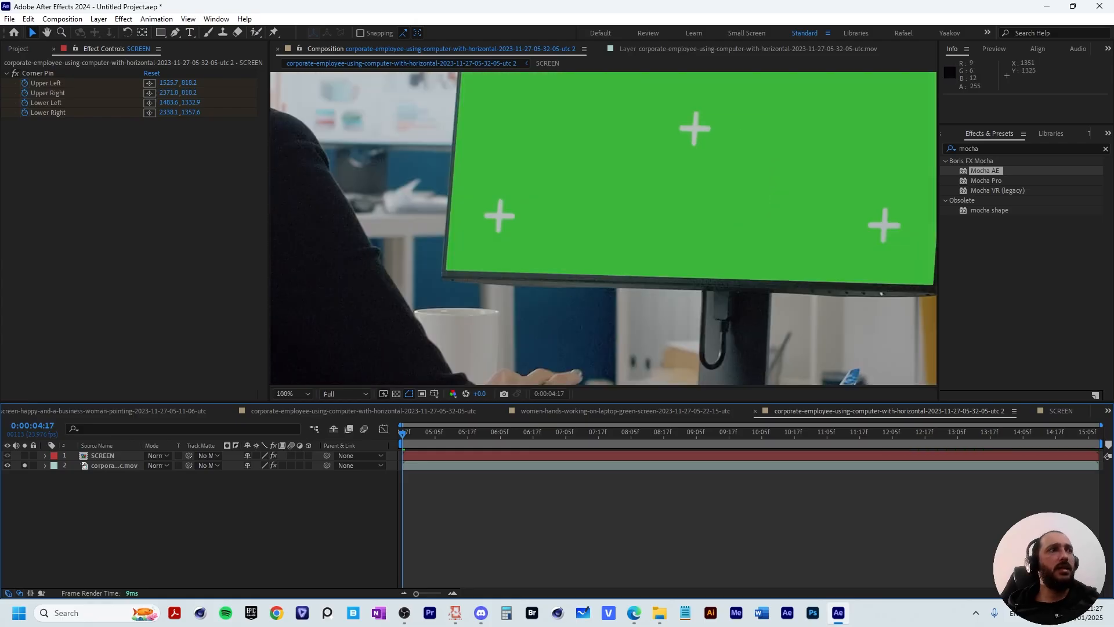
click(24, 465)
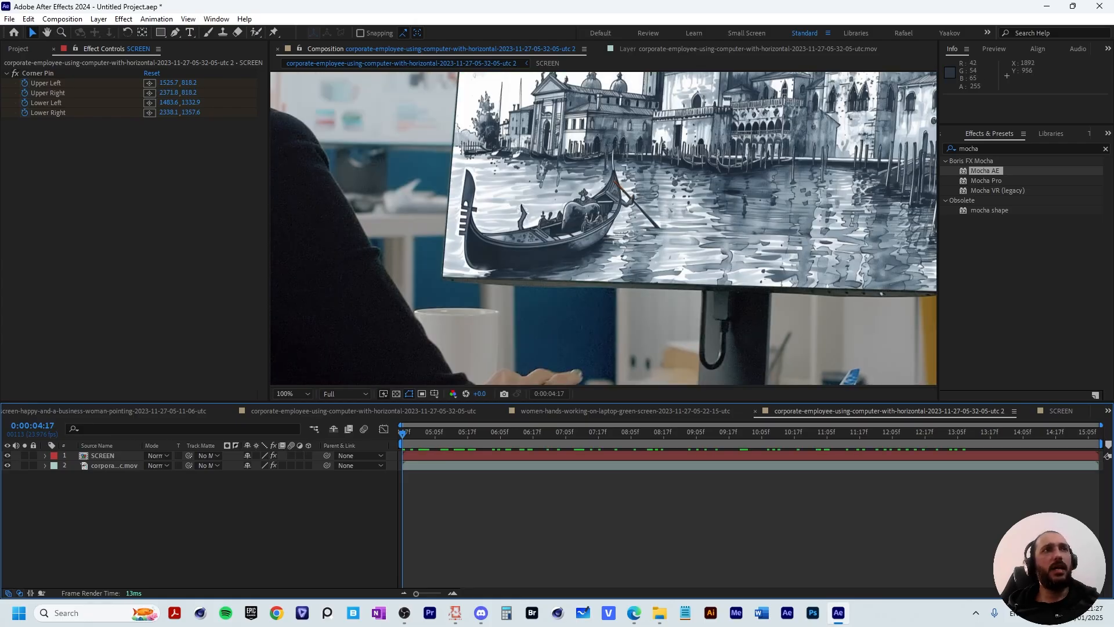
drag(771, 232, 459, 137)
scroll(603, 228, up, 3)
scroll(603, 228, down, 1)
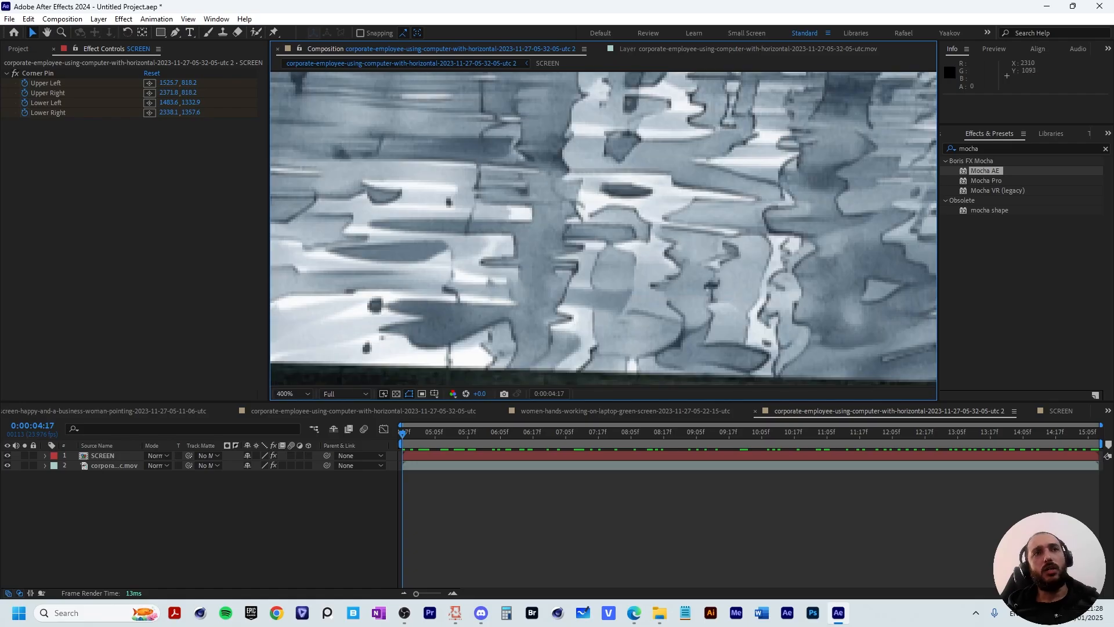
scroll(603, 227, down, 1)
scroll(603, 228, down, 1)
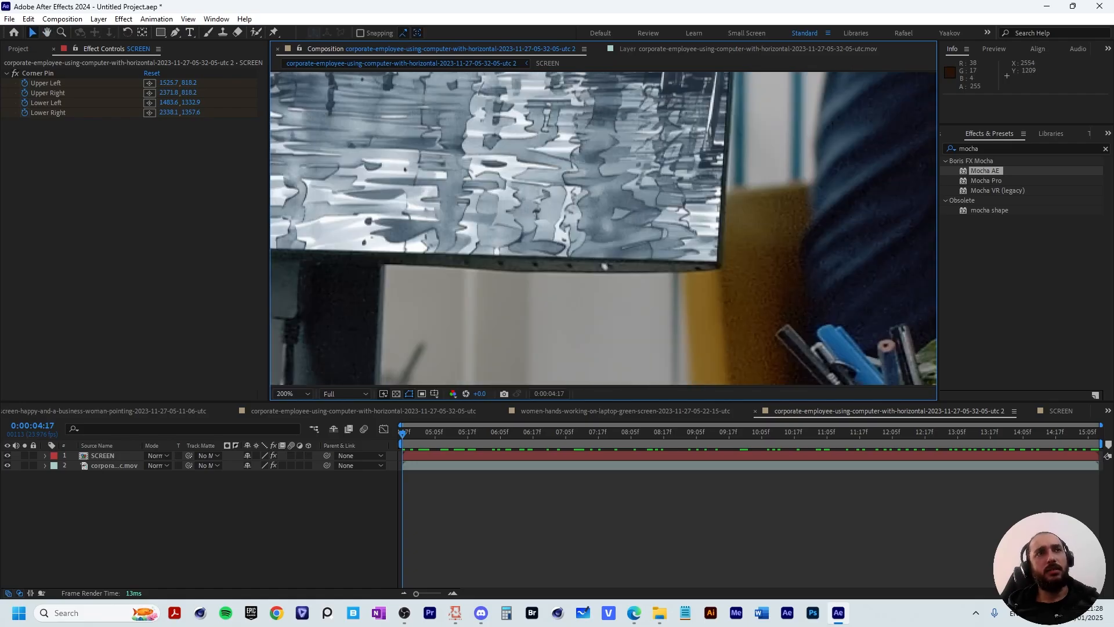
- Place the footage layer above SCREEN and create After Effects masks from its Mocha shapes
click(114, 465)
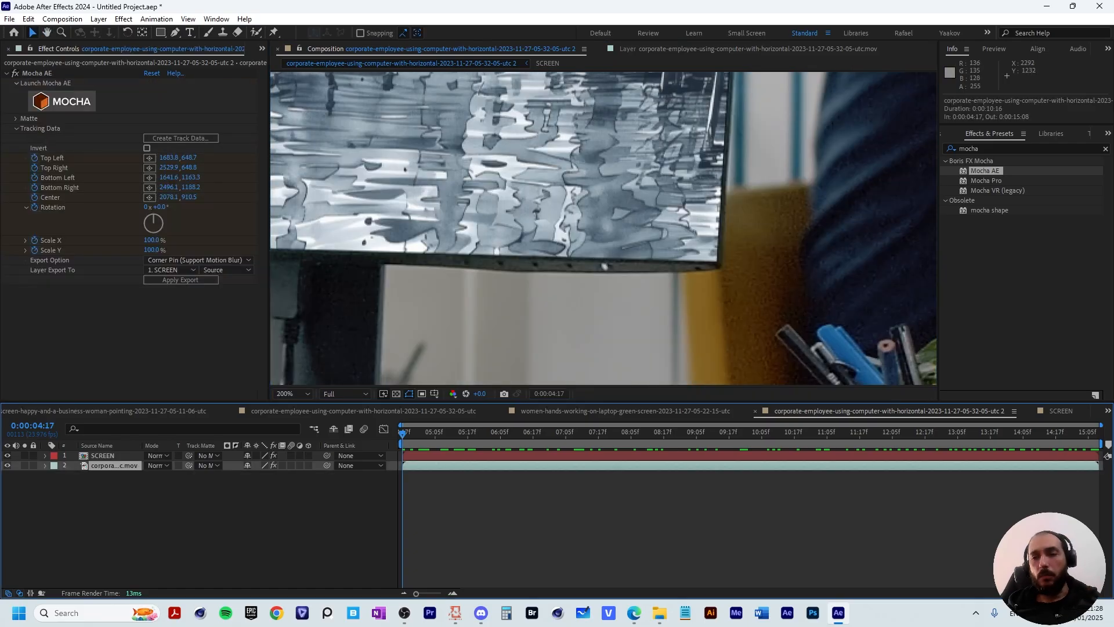
drag(114, 465, 110, 452)
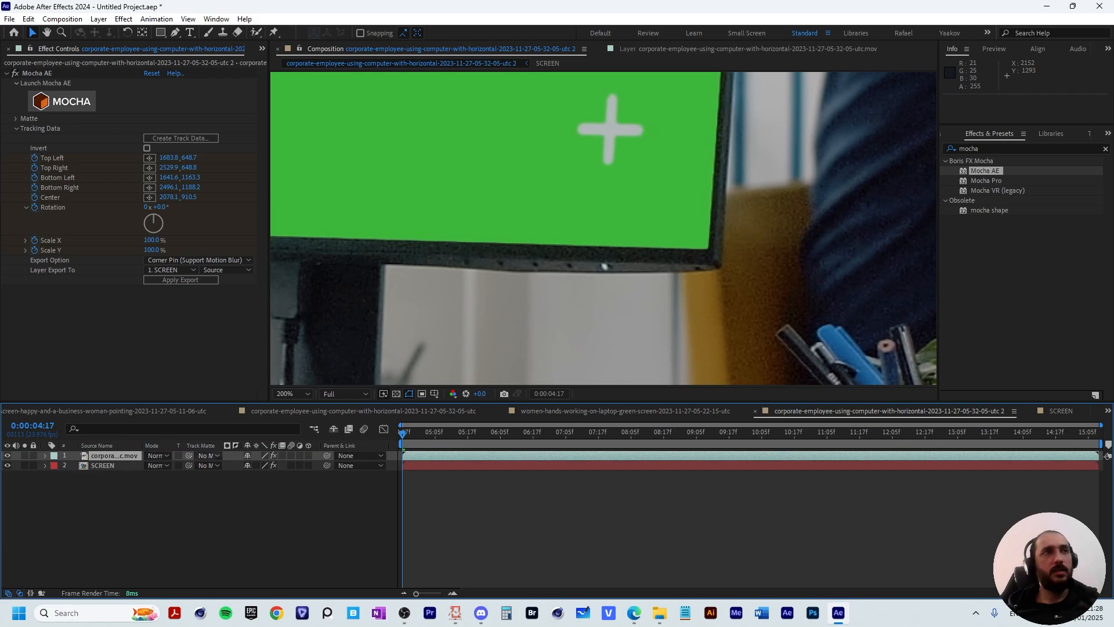
scroll(546, 168, down, 1)
drag(547, 169, 771, 365)
drag(550, 377, 542, 378)
key(v)
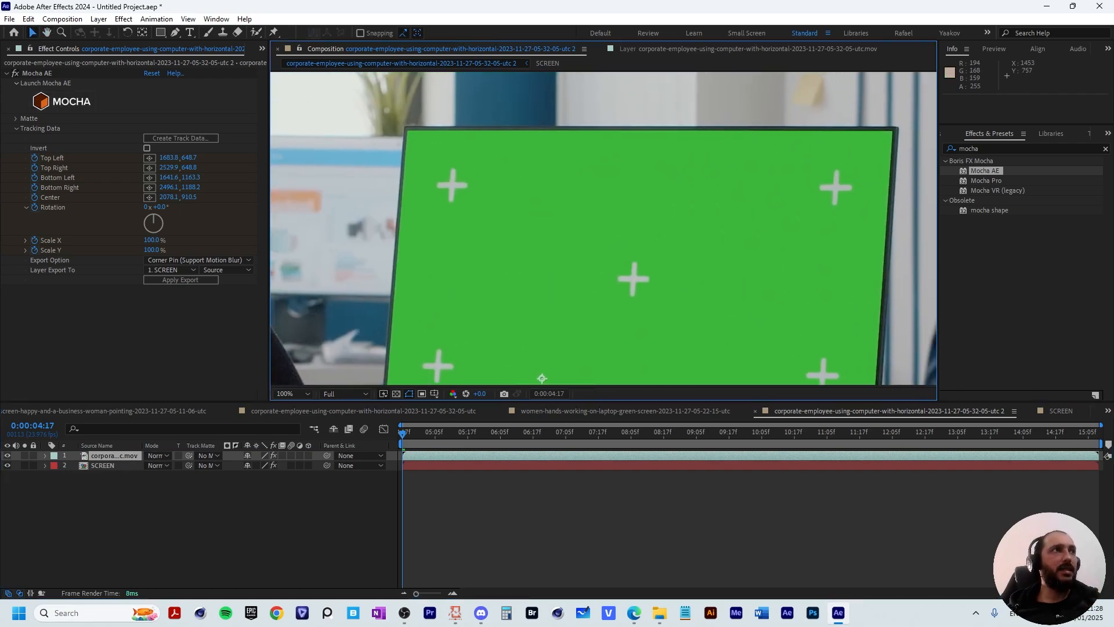
click(16, 118)
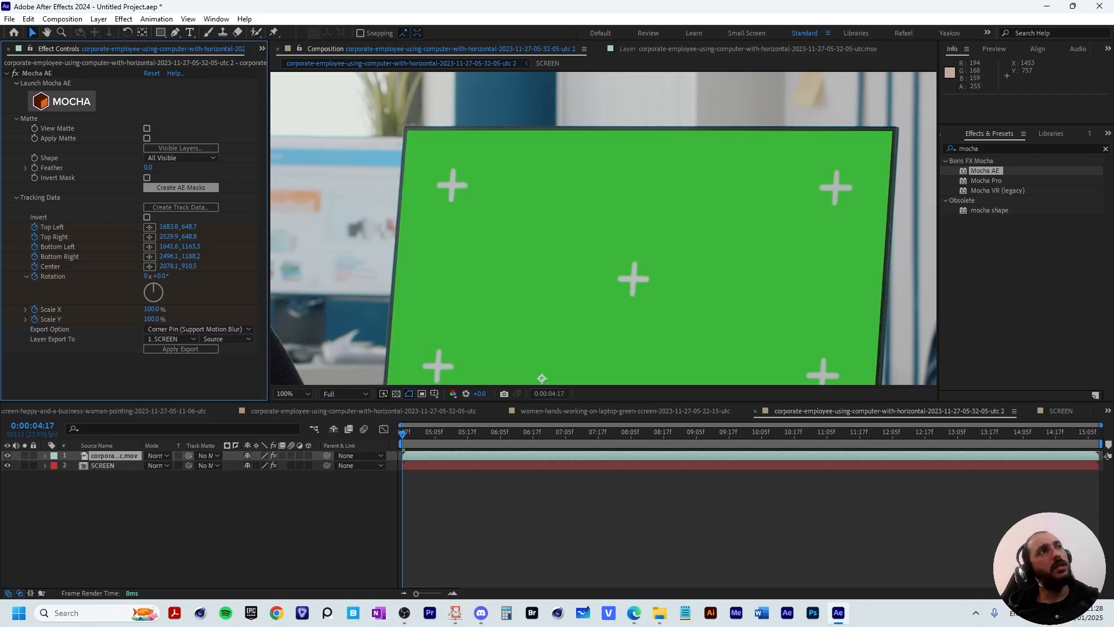
click(180, 187)
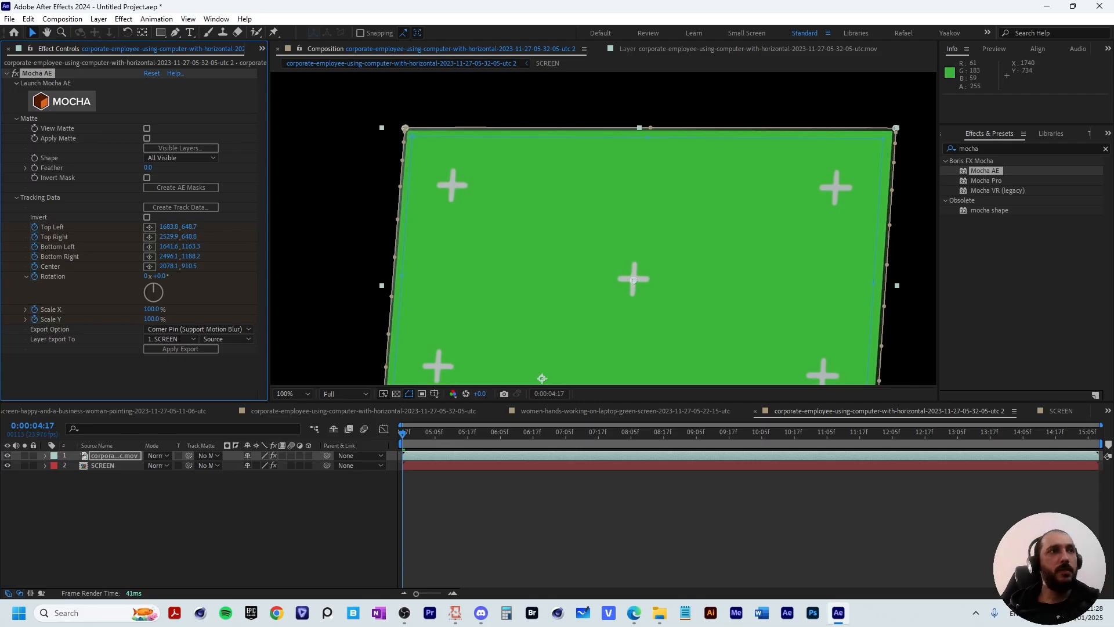
- Set the footage layer's SUBTRACT mask mode to Subtract and its KEY mask mode to None
click(46, 455)
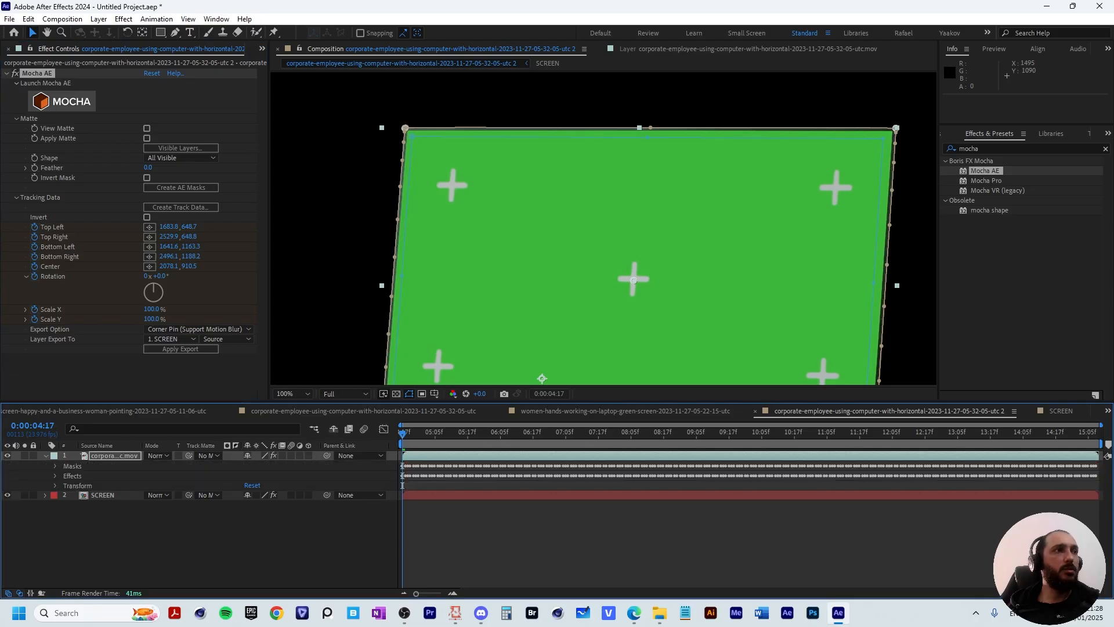
click(55, 466)
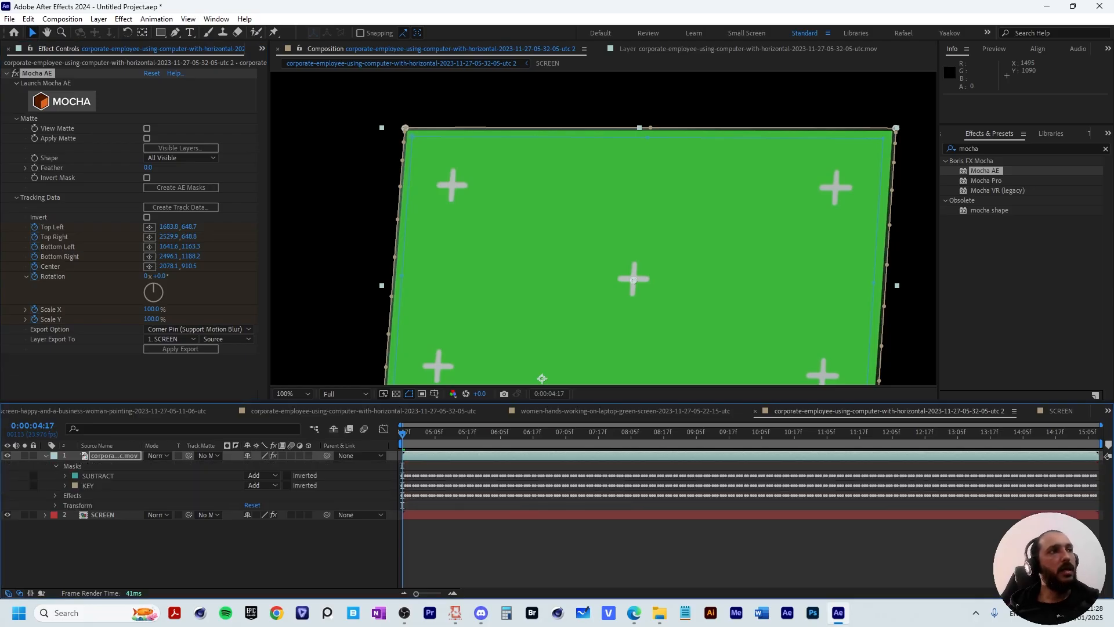
click(98, 475)
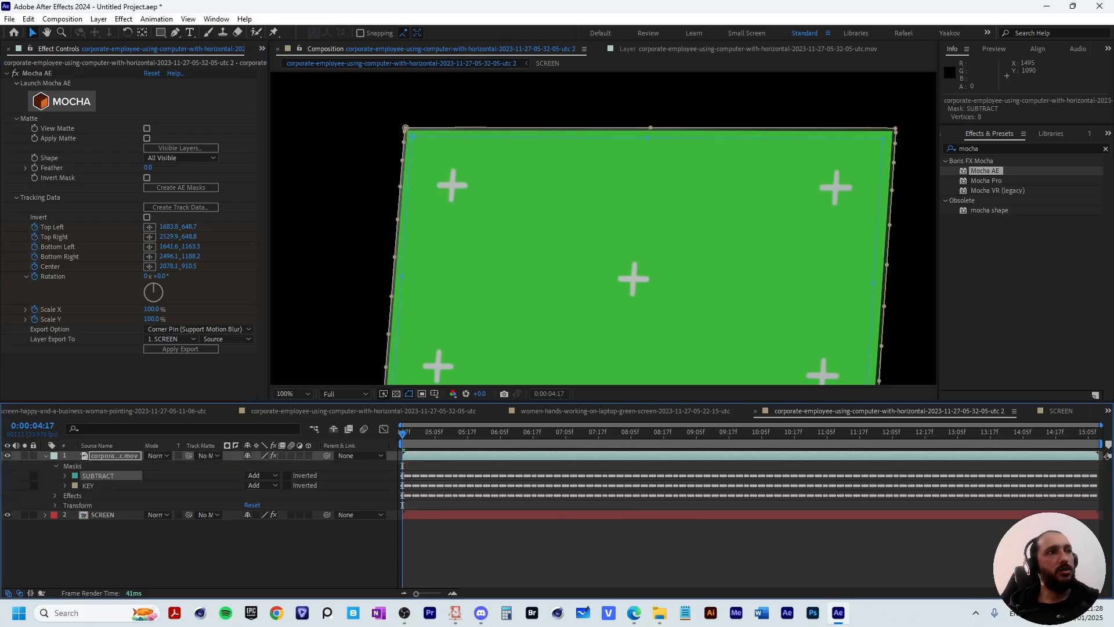
click(262, 475)
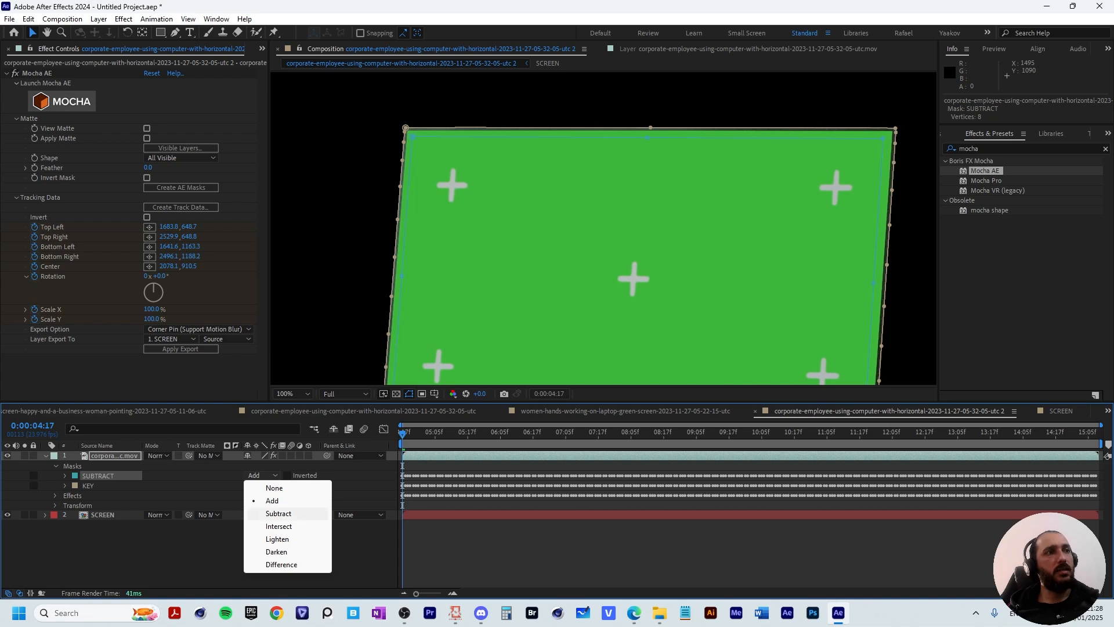
click(279, 513)
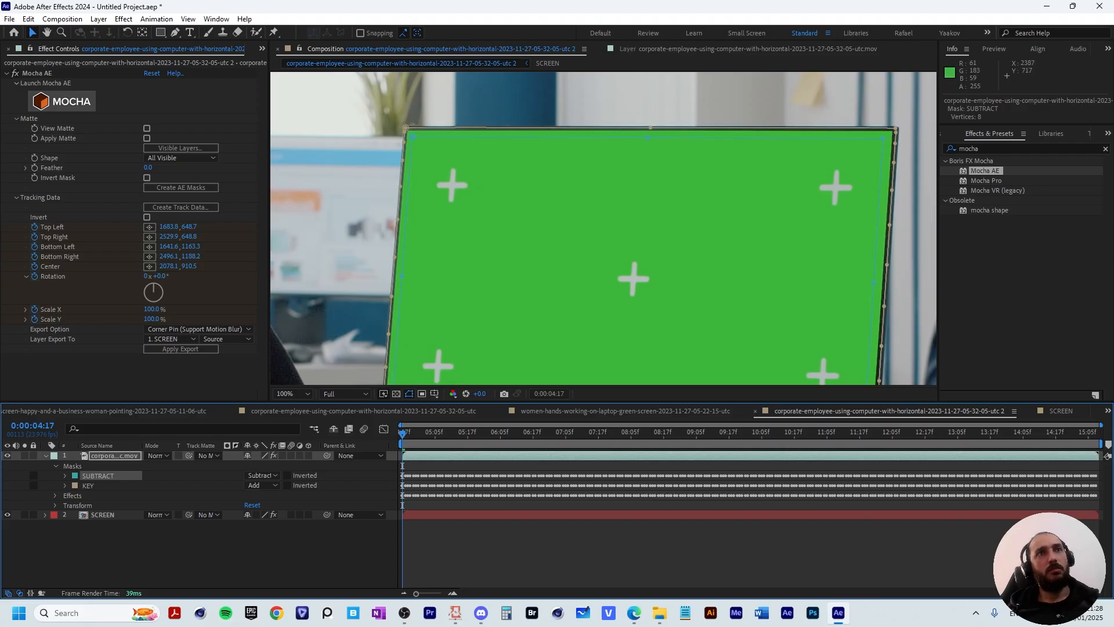
click(260, 485)
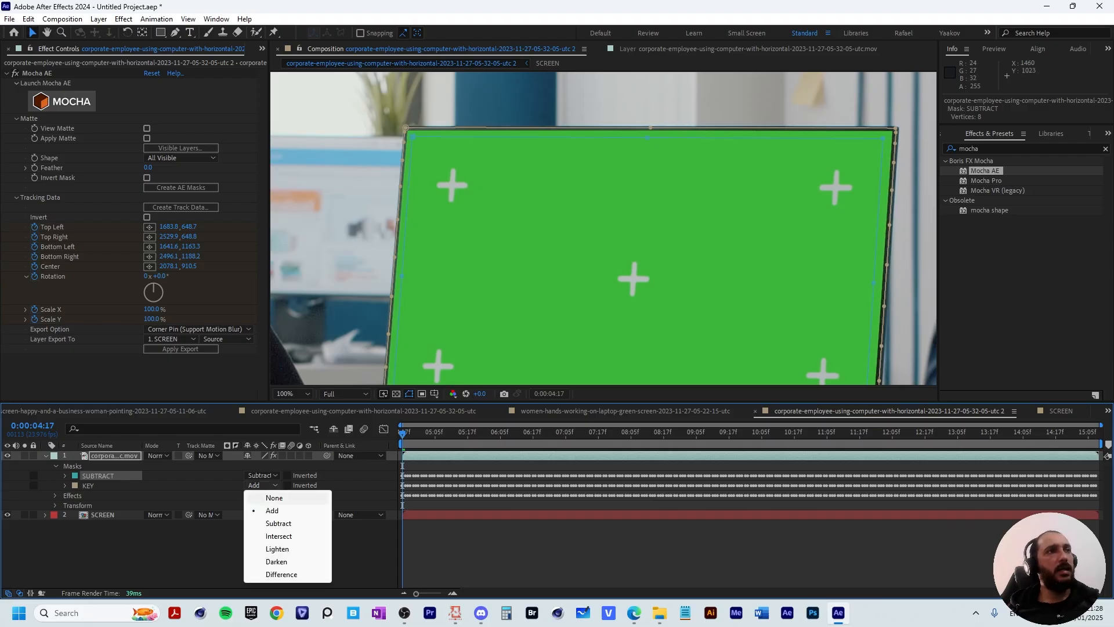
click(274, 497)
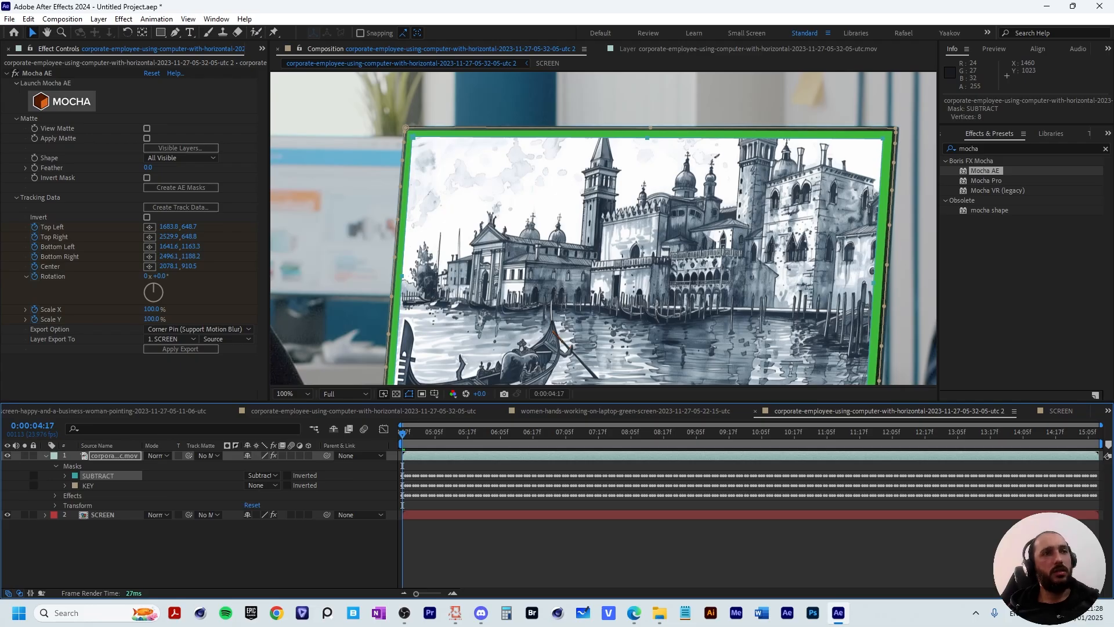
click(278, 551)
- Inspect the masked monitor's edges and play back the composition to check the green border around the inserted image
drag(815, 284, 806, 161)
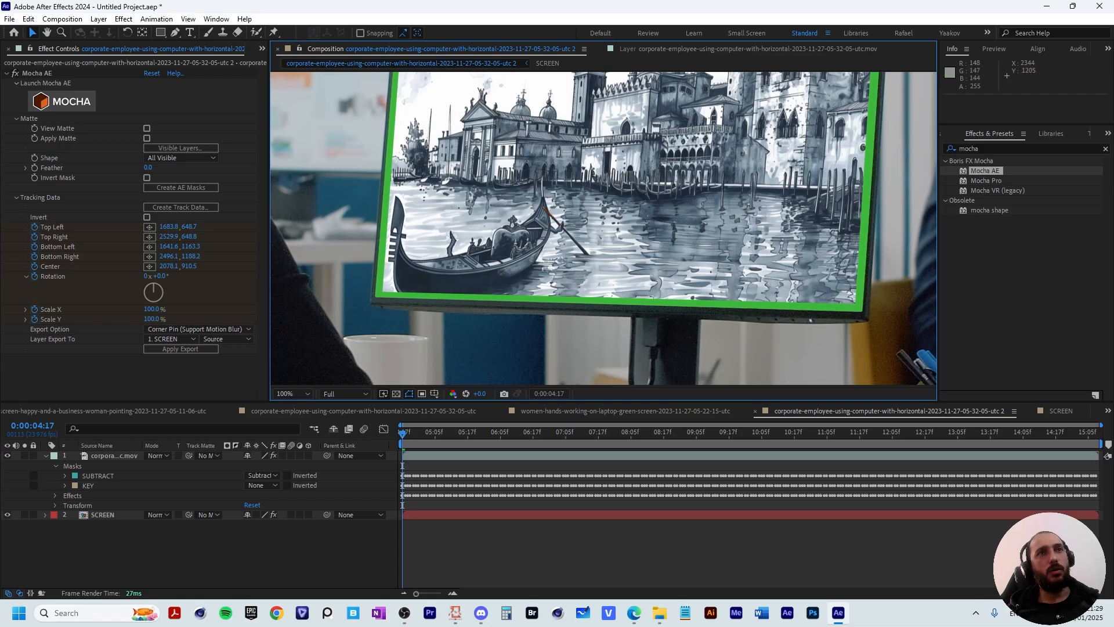
drag(722, 234, 695, 330)
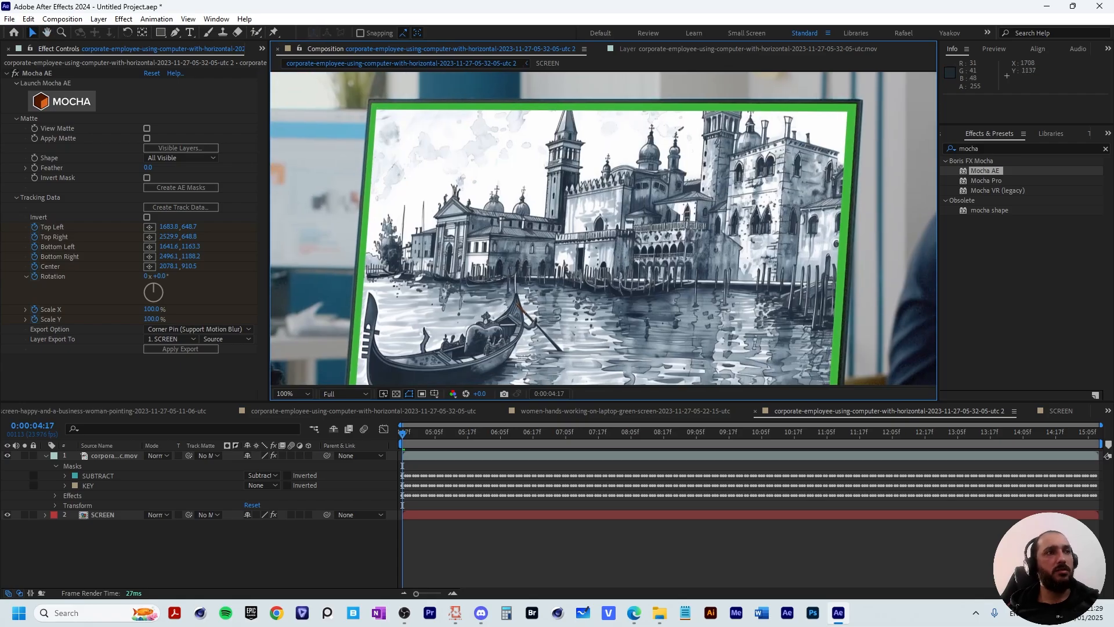
key(space)
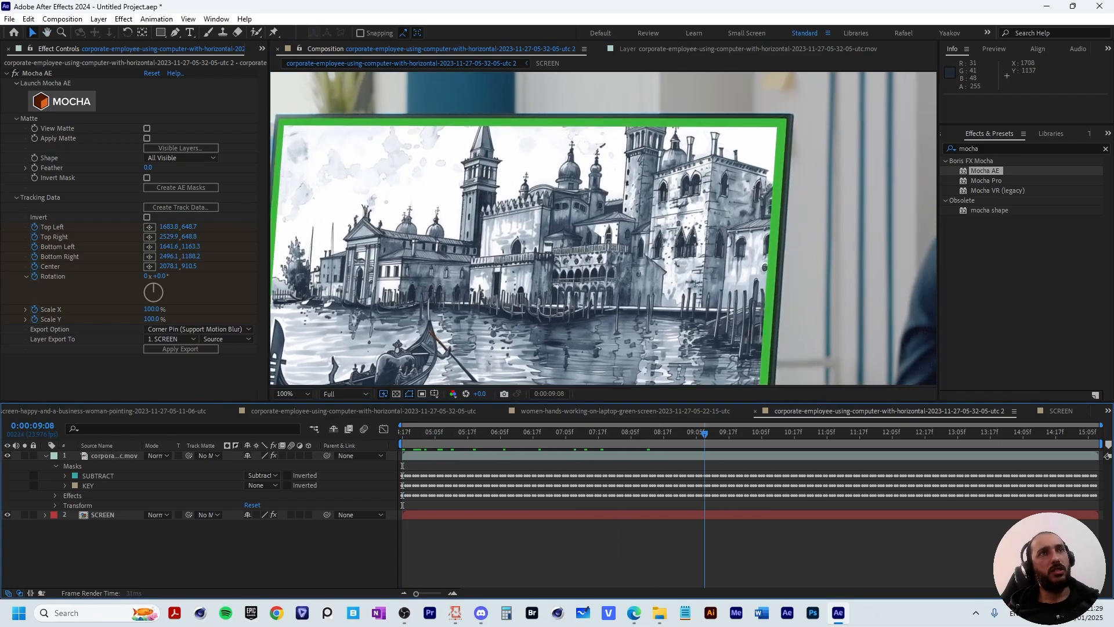
key(space)
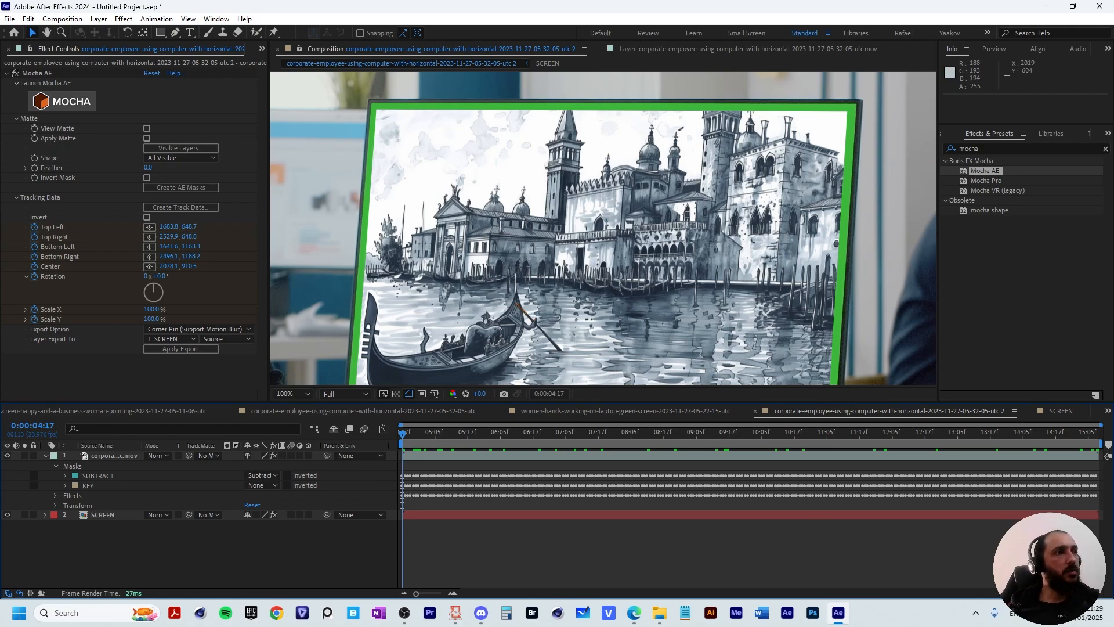
- Apply the Color Range keying effect to the footage layer
click(113, 456)
drag(418, 191, 833, 264)
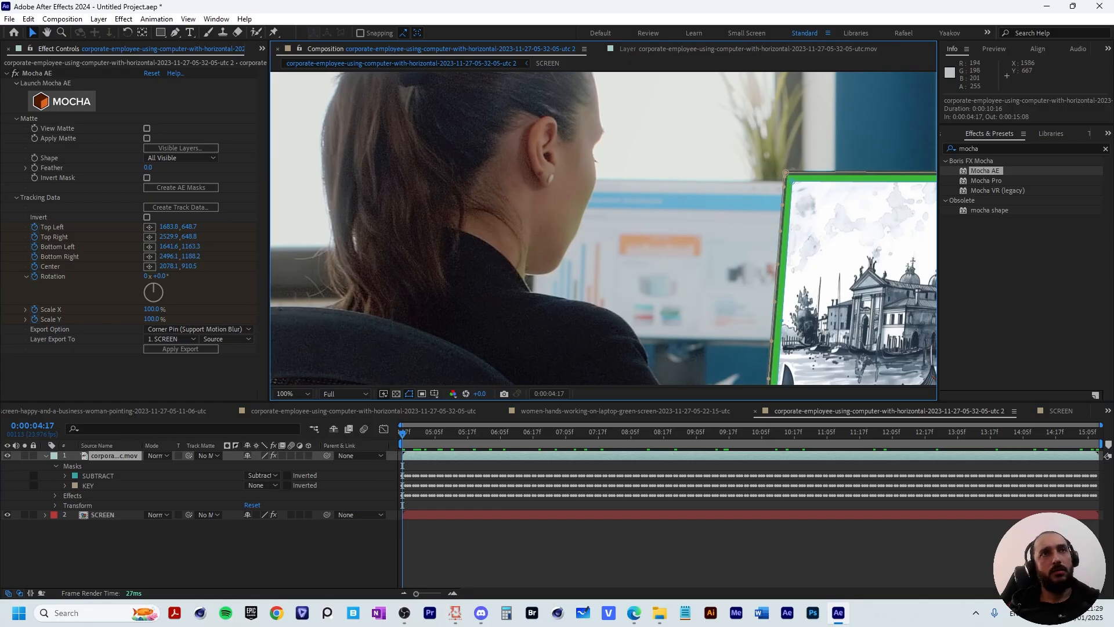
right_click(729, 184)
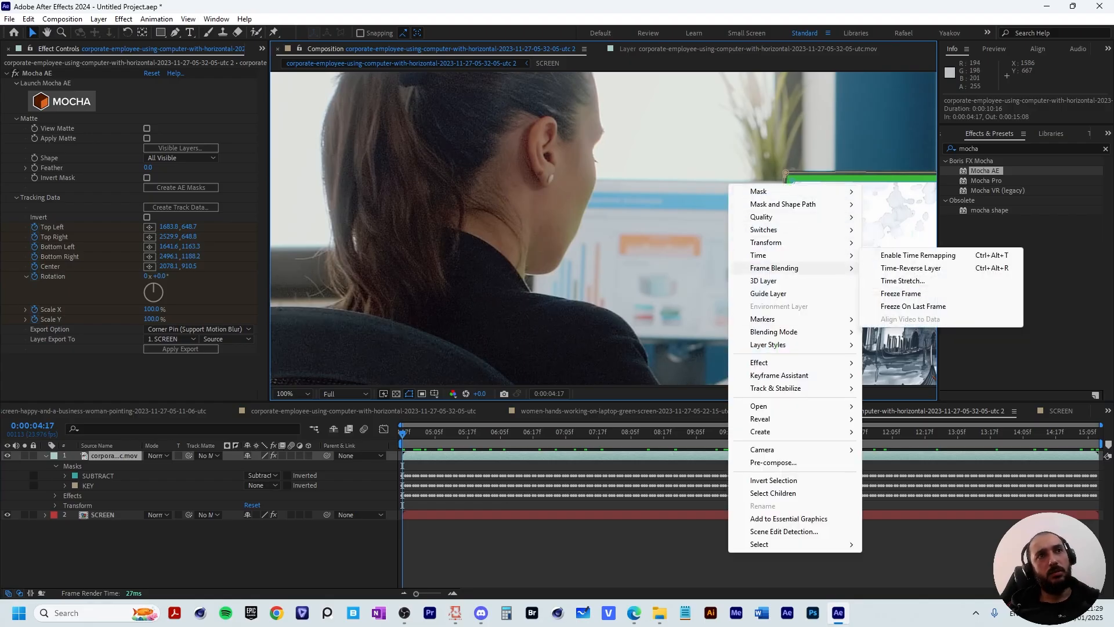
mouse_move(759, 362)
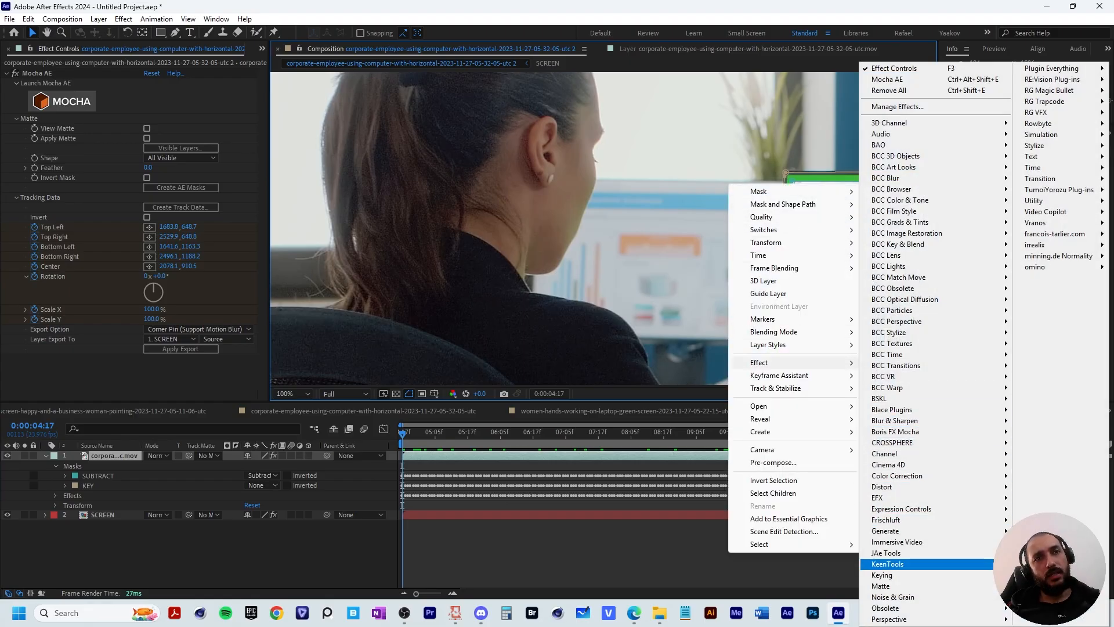
mouse_move(882, 574)
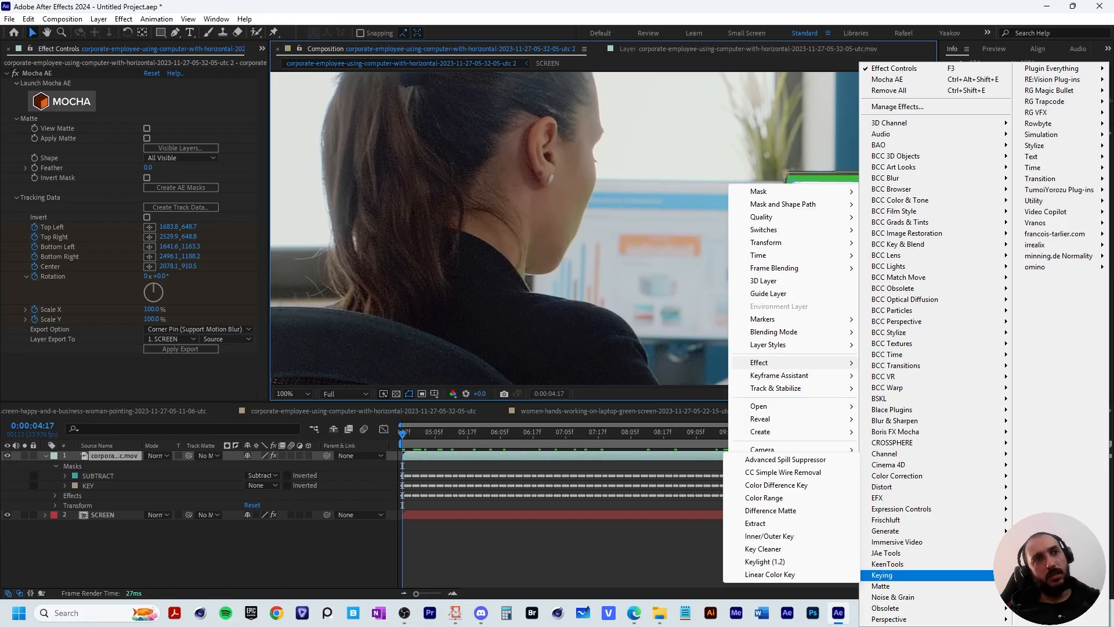
click(763, 497)
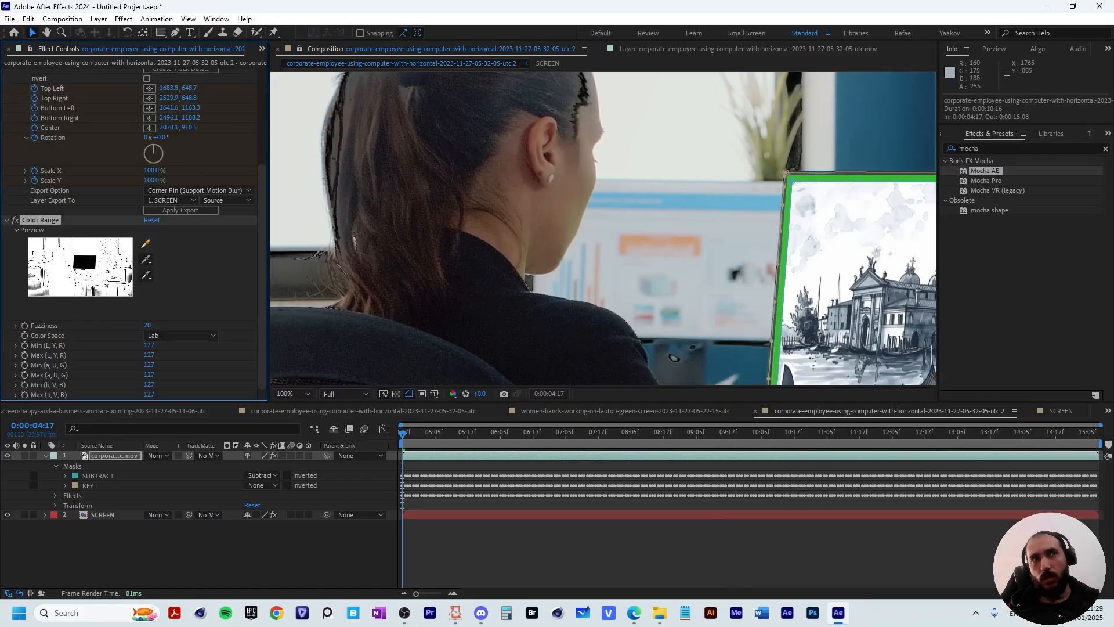
- Sample the green border along the monitor's upper edge as the Color Range key color
drag(855, 197, 574, 241)
scroll(508, 191, up, 1)
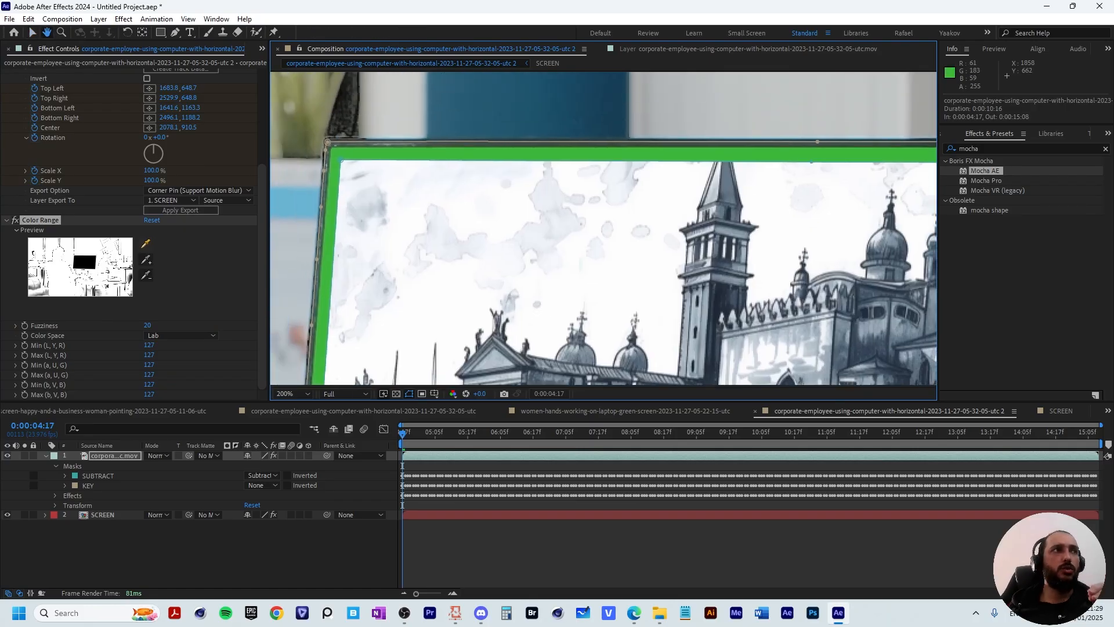
click(147, 244)
click(146, 244)
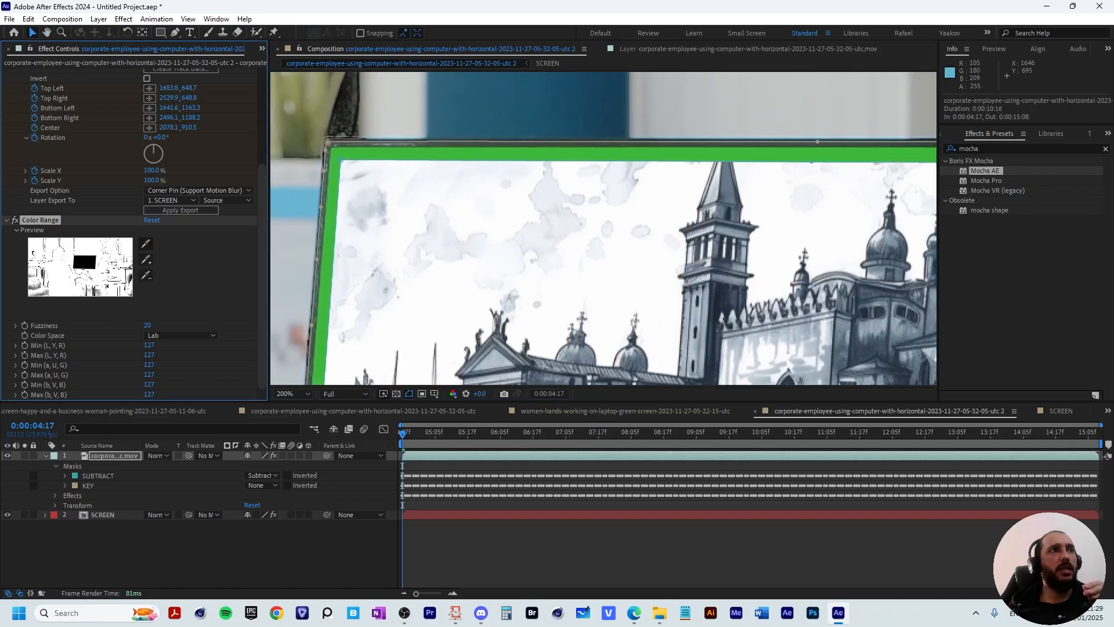
click(377, 154)
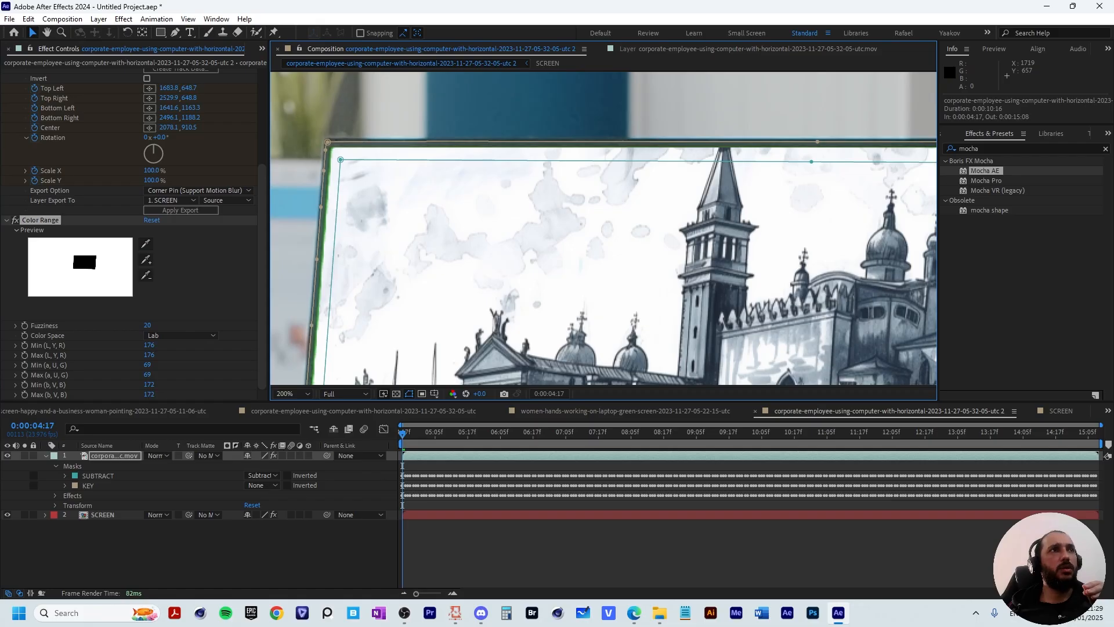
- Add the leftover green fringe at the monitor's lower-right inner corner to the Color Range key
drag(780, 343, 404, 81)
drag(720, 357, 577, 70)
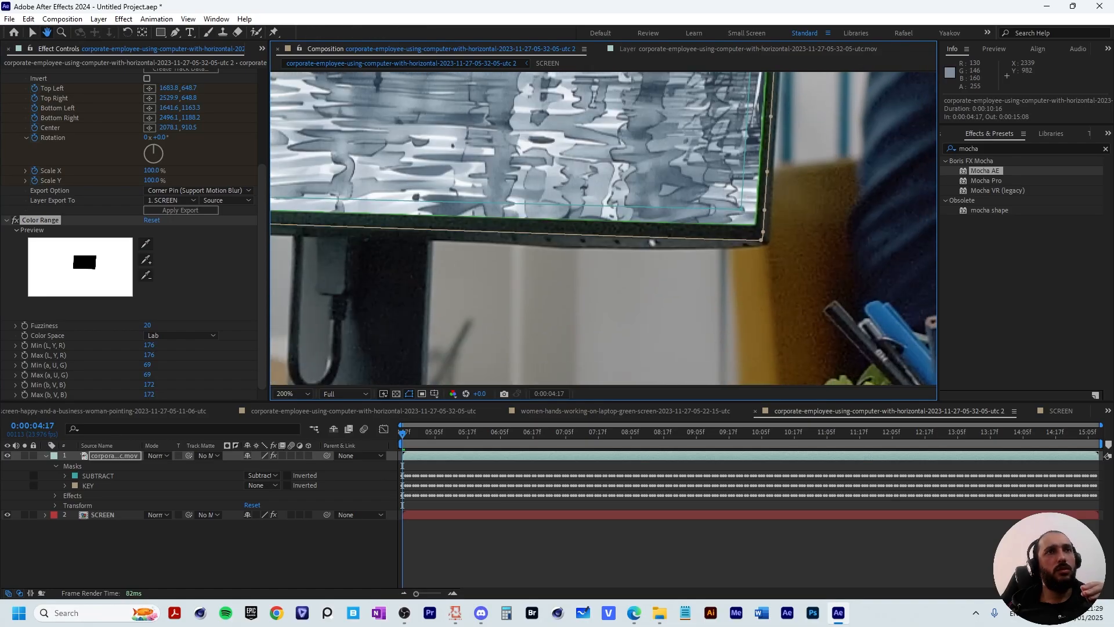
scroll(579, 78, up, 1)
drag(914, 228, 678, 245)
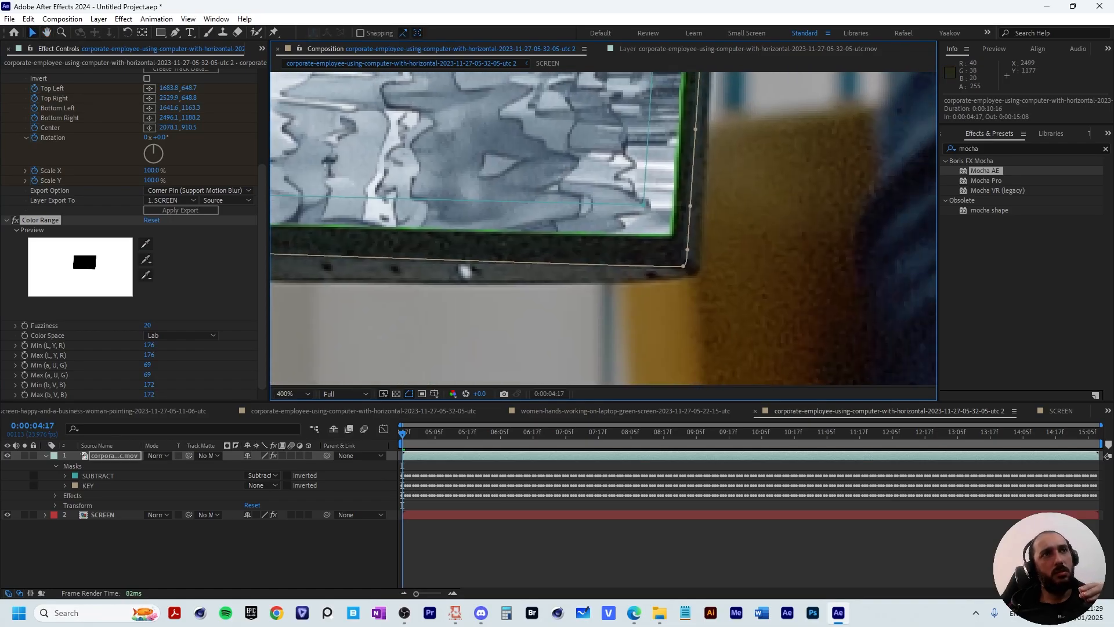
key(period)
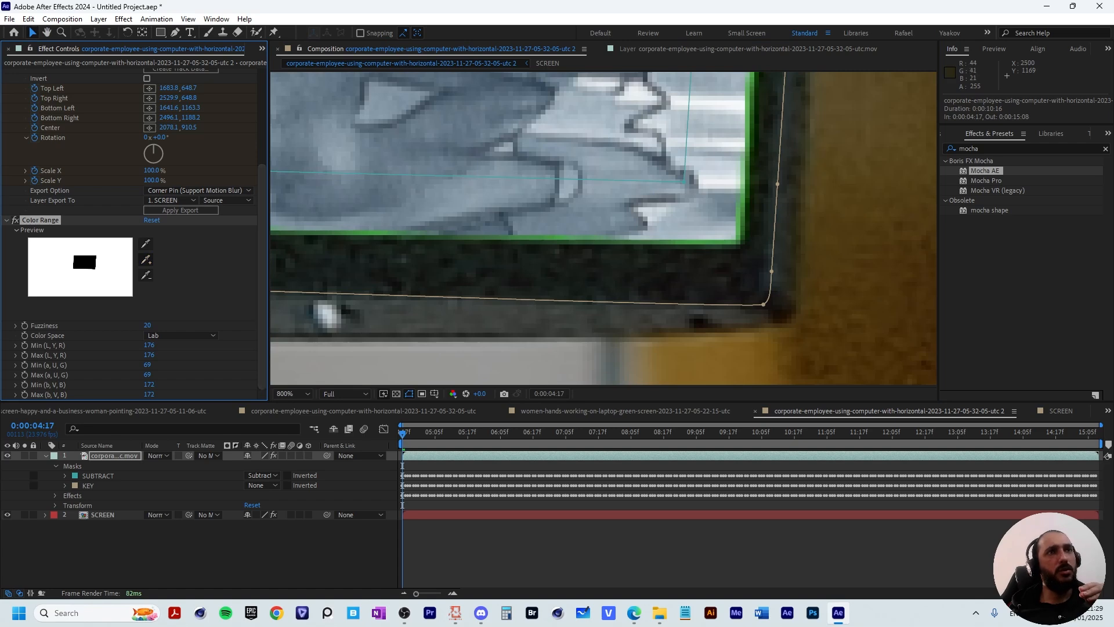
click(741, 217)
scroll(712, 218, down, 1)
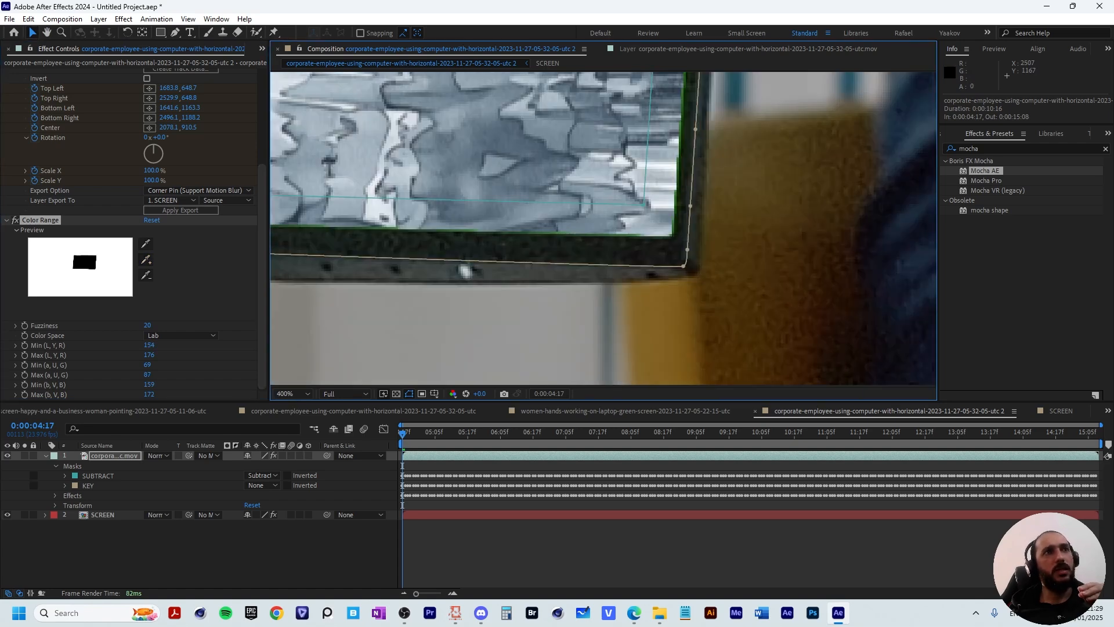
scroll(603, 228, down, 4)
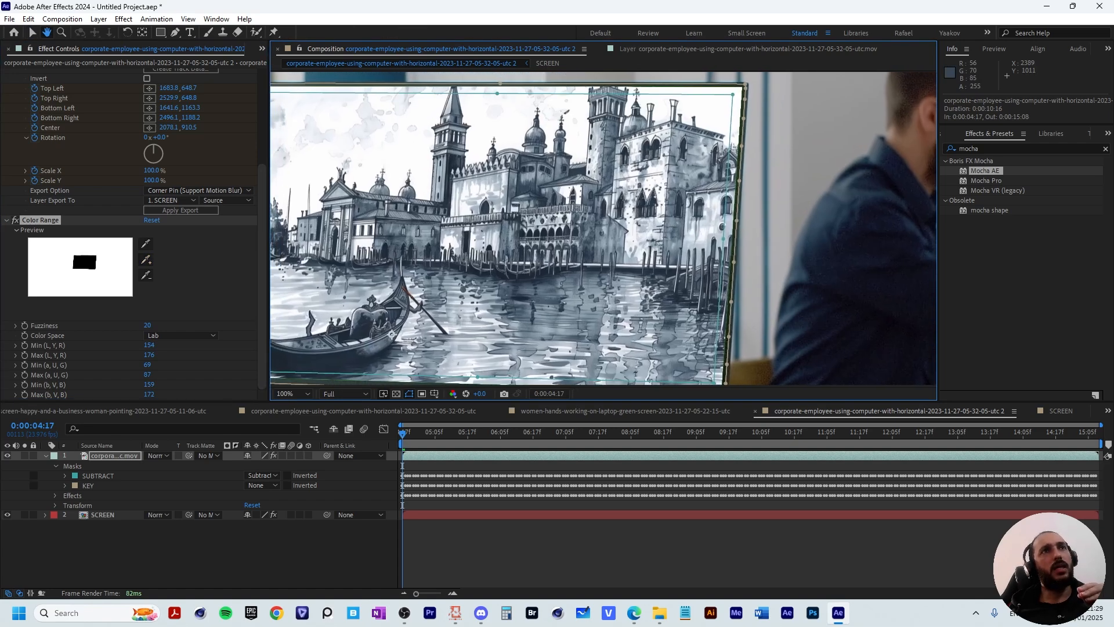
- Examine the keyed monitor in the full frame, then solo the footage layer and check its cutout against the transparency grid
scroll(603, 228, up, 4)
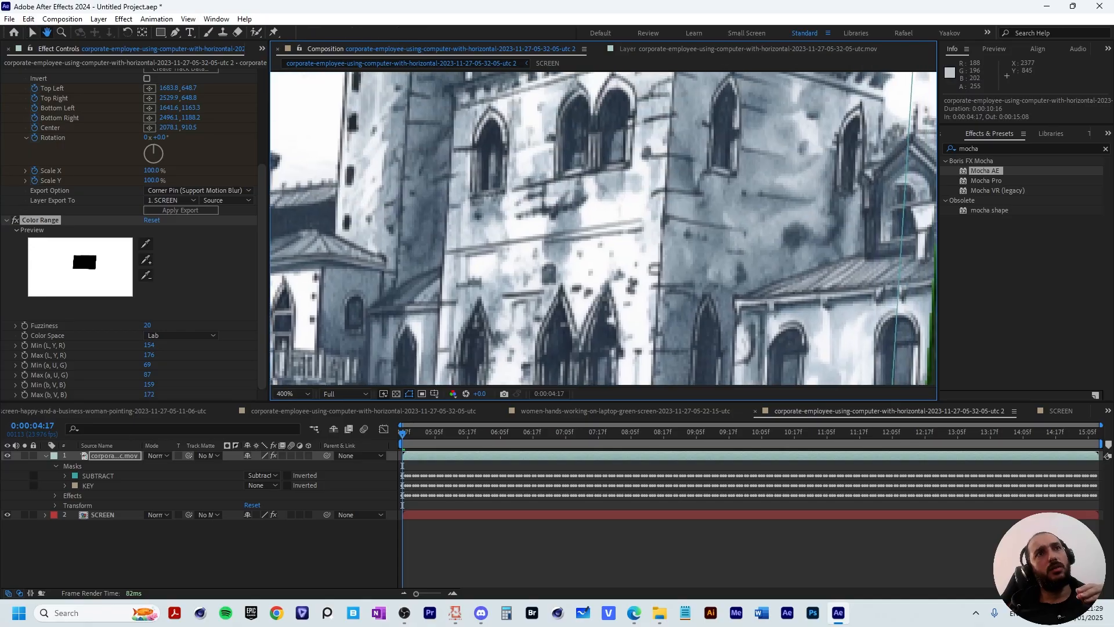
drag(766, 157, 570, 302)
scroll(694, 216, down, 4)
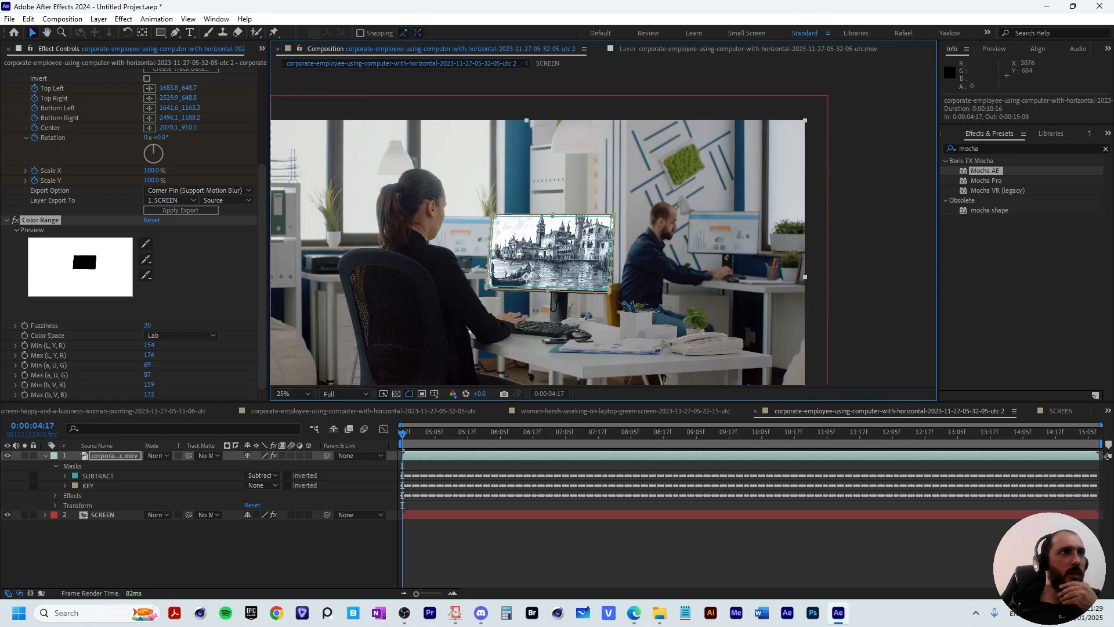
drag(694, 217, 834, 205)
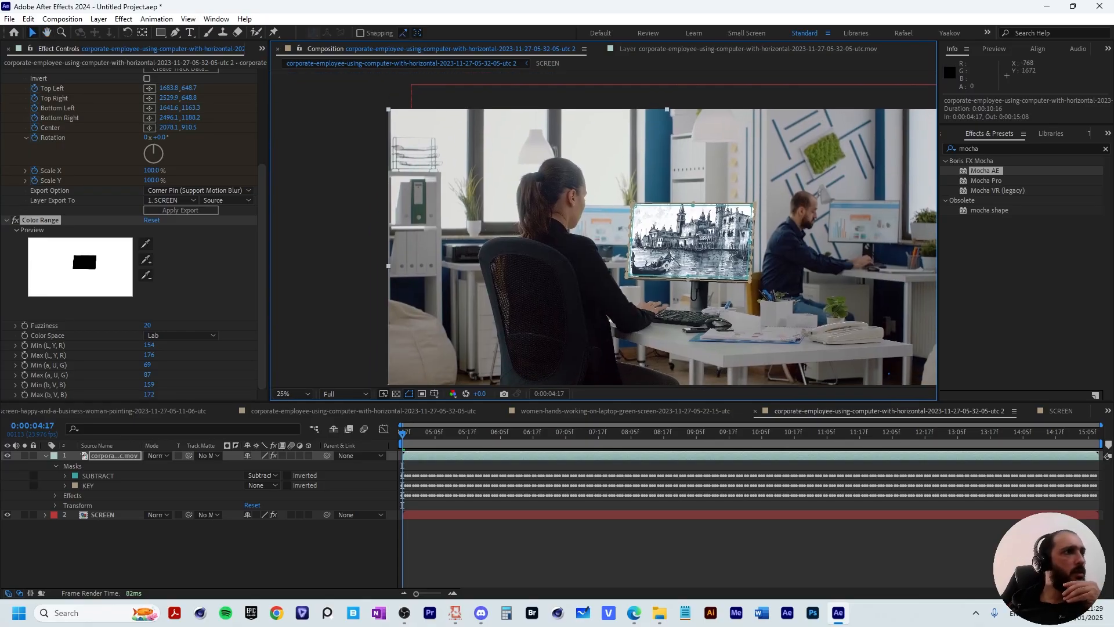
click(24, 455)
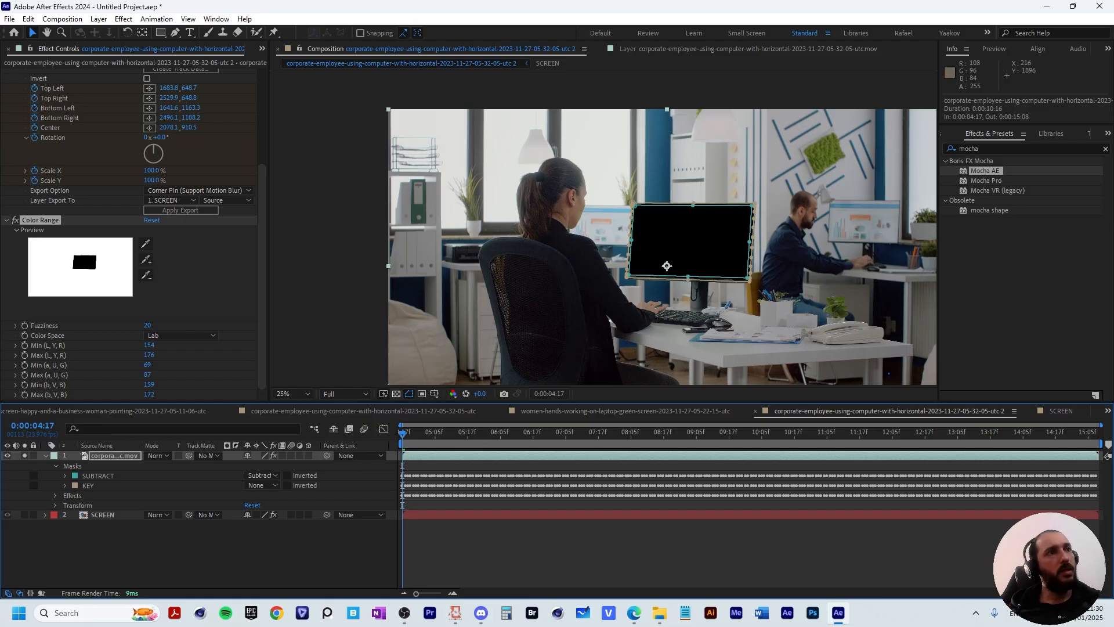
click(397, 393)
click(396, 394)
click(396, 394)
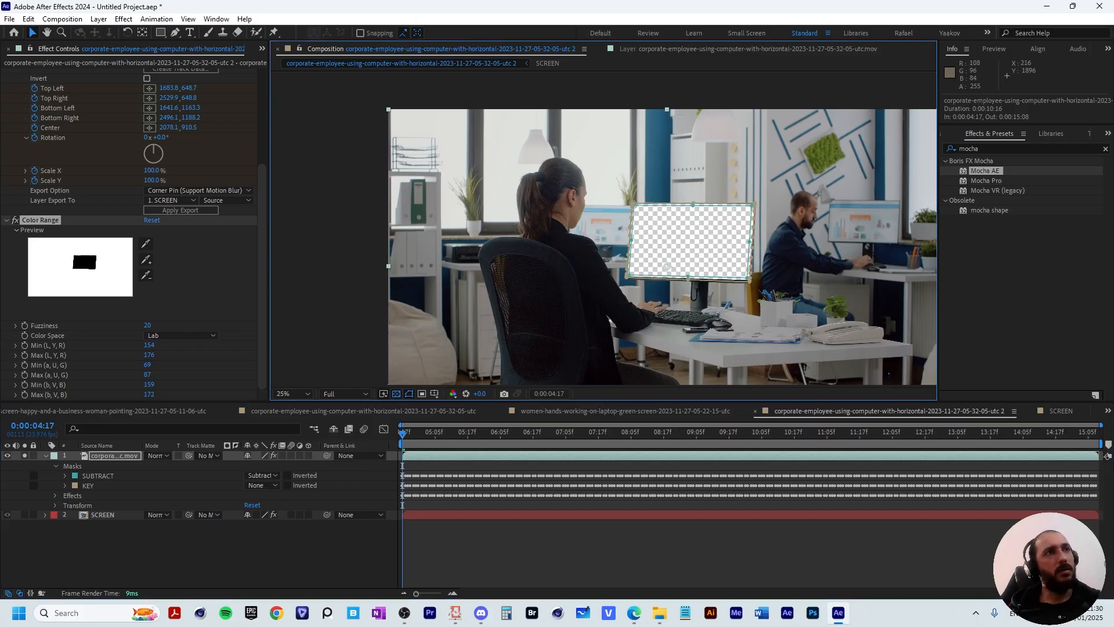
click(396, 394)
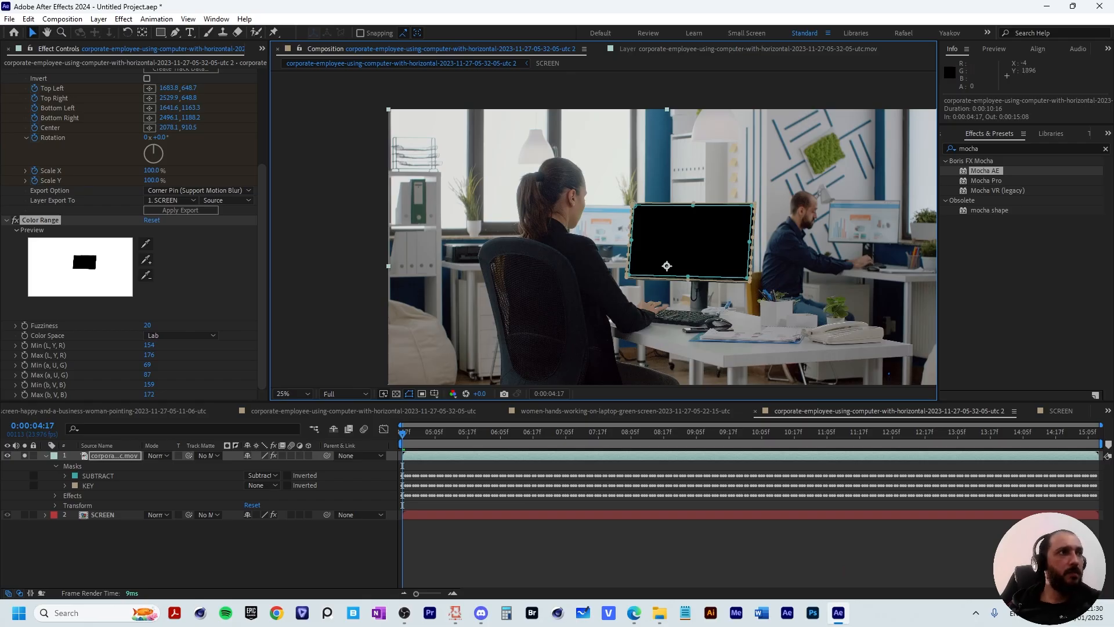
- Expand the footage layer's Color Range properties and set the KEY mask mode to Add
click(56, 496)
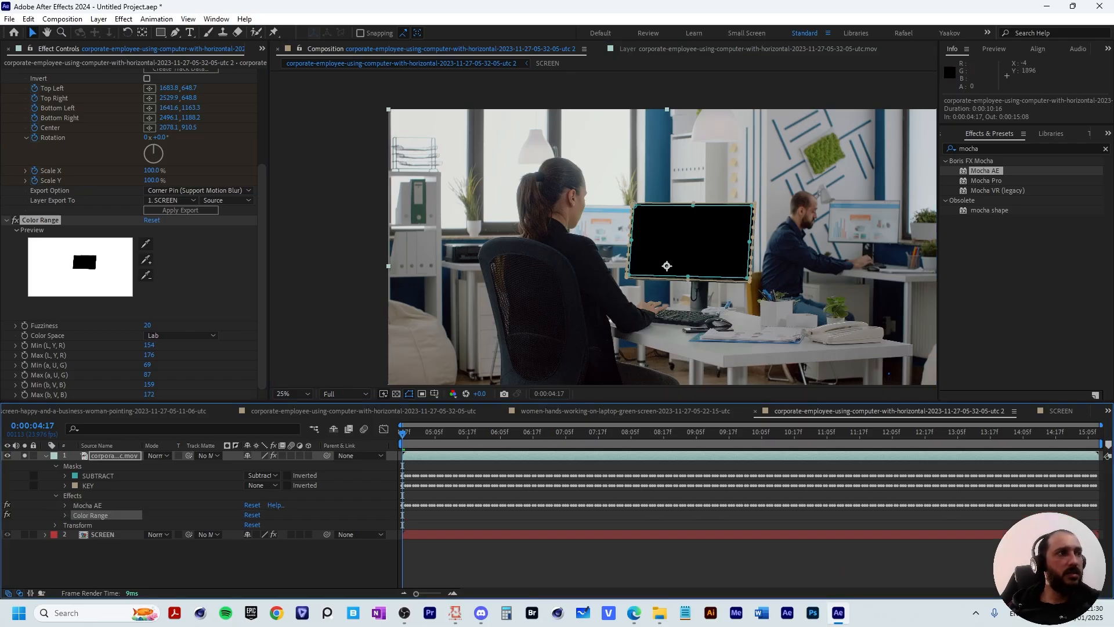
click(65, 515)
scroll(65, 515, down, 2)
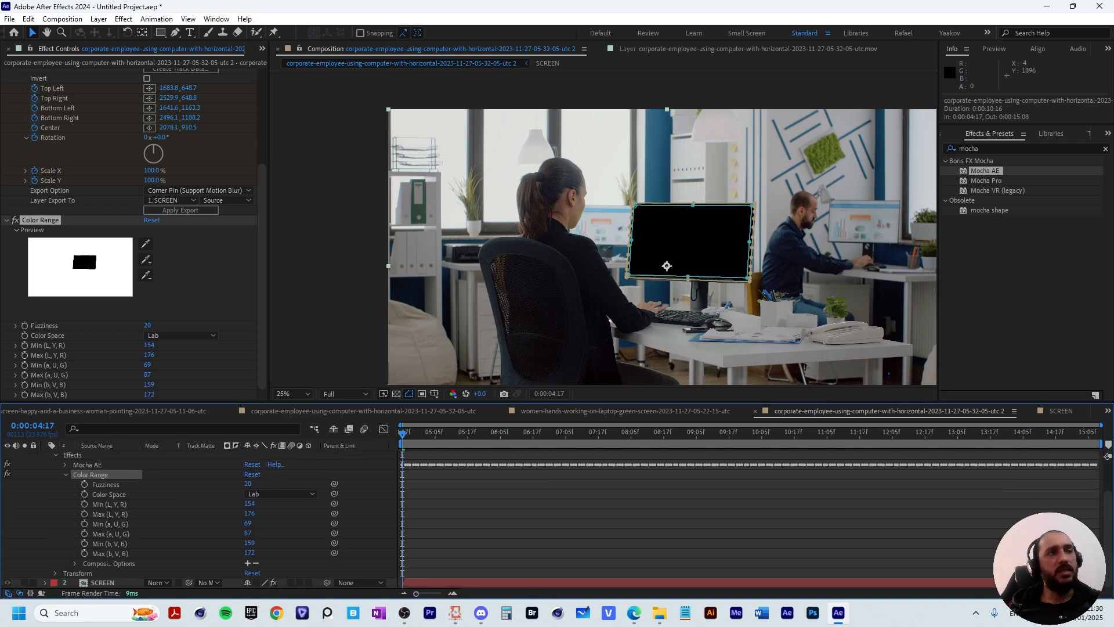
scroll(256, 510, up, 2)
click(262, 484)
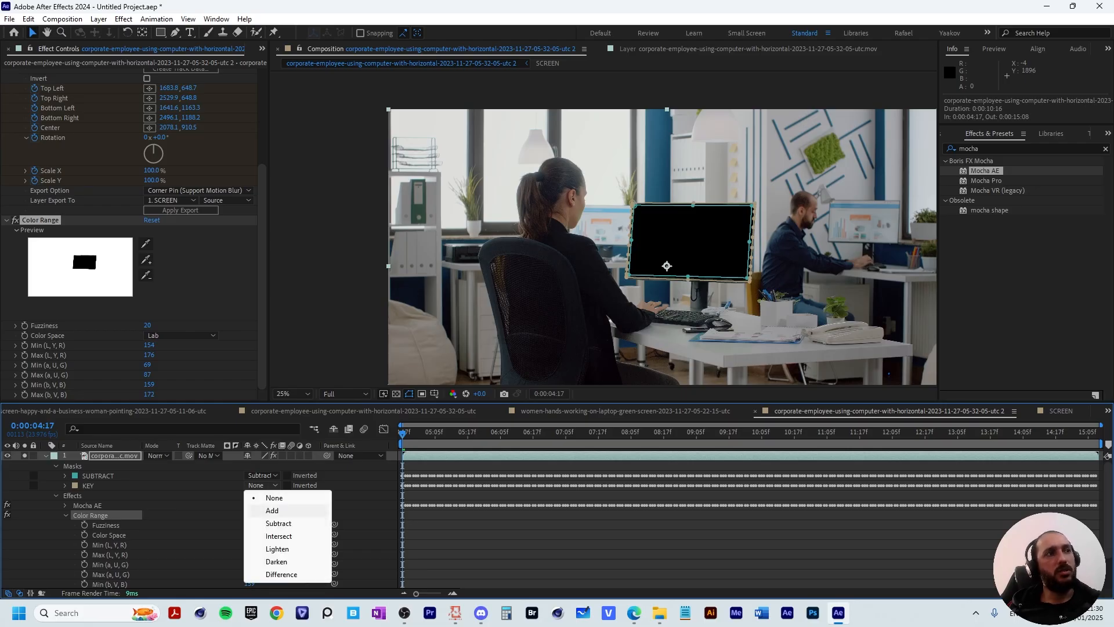
click(272, 511)
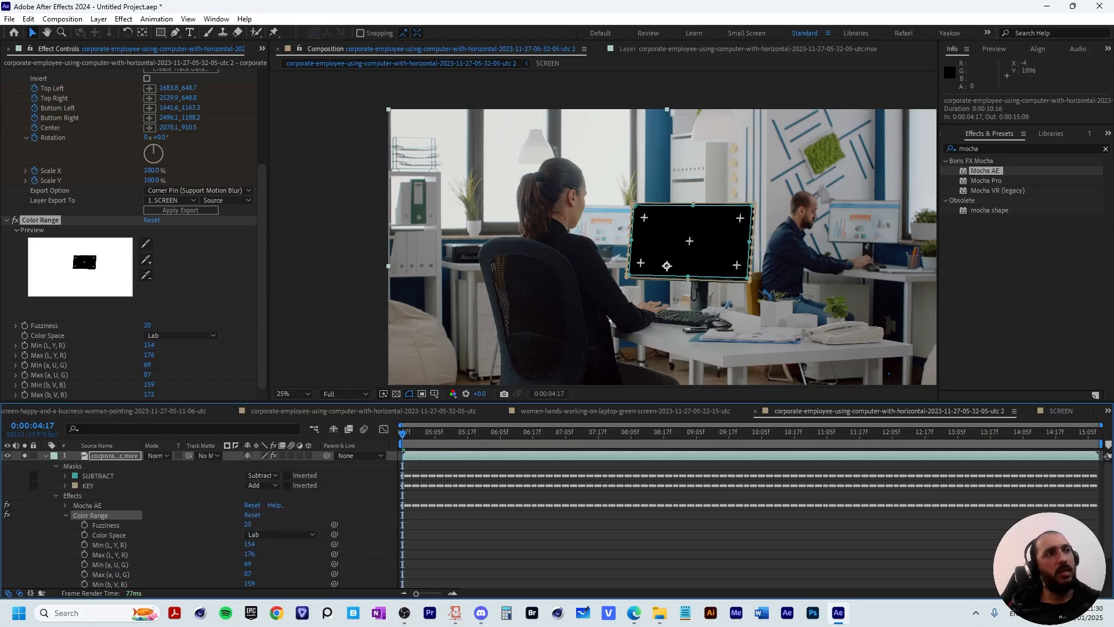
- Add a mask reference to Color Range's Compositing Options and limit the effect to the KEY mask
click(88, 485)
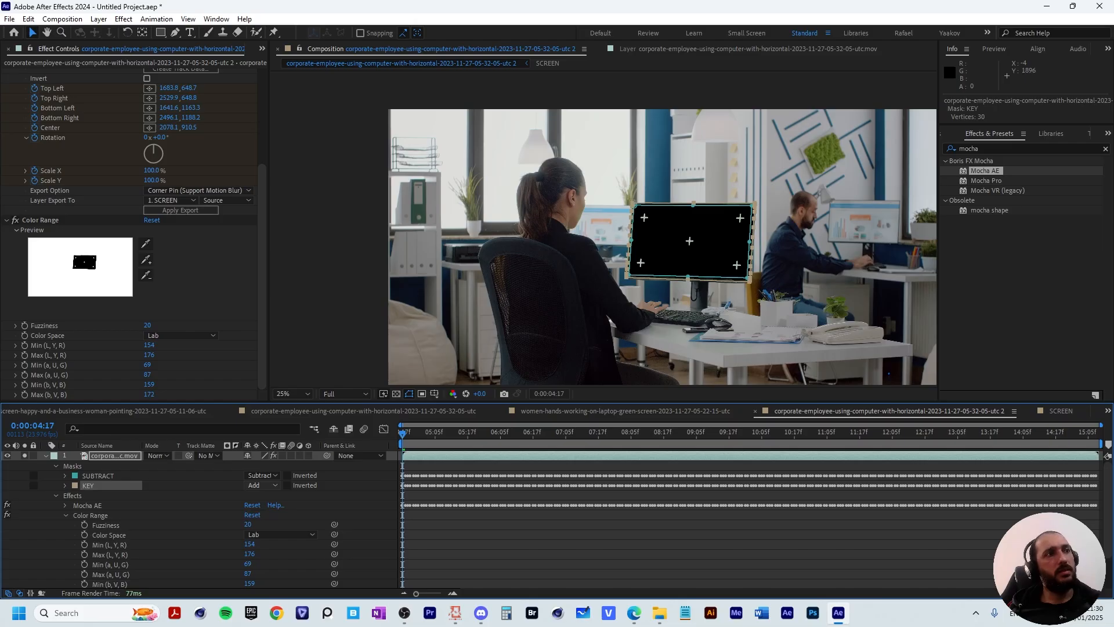
scroll(197, 519, down, 2)
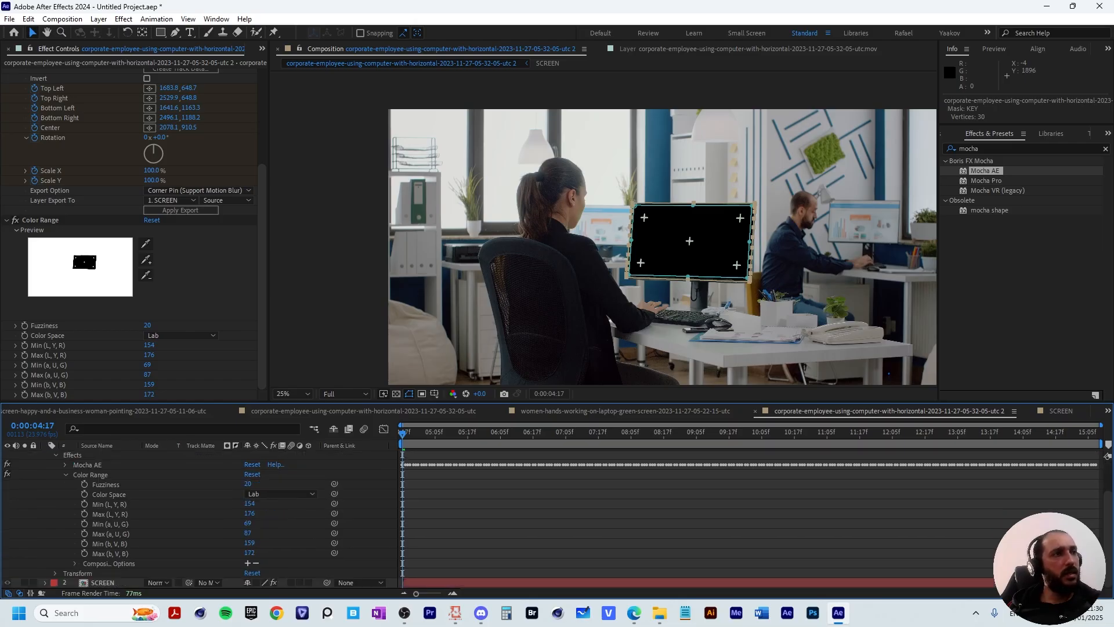
click(248, 562)
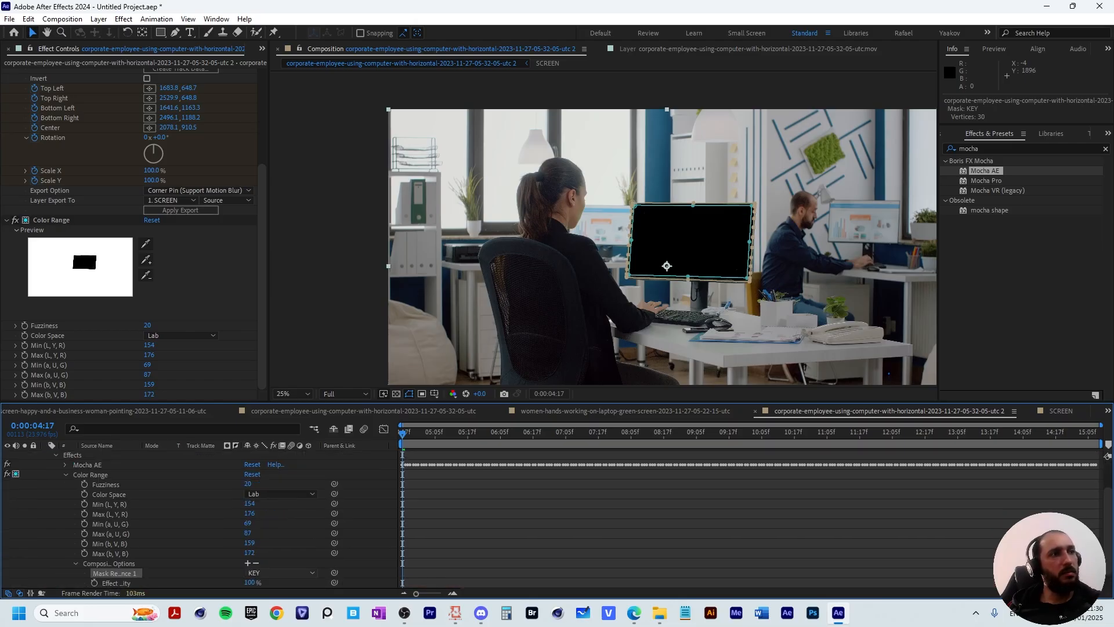
click(281, 573)
click(272, 559)
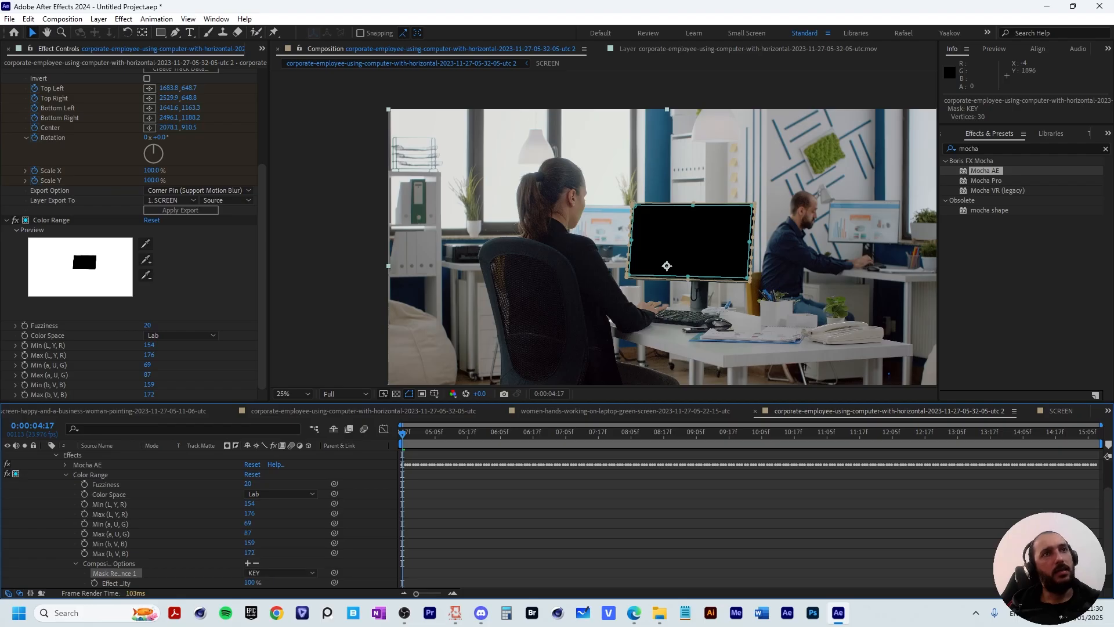
- Unsolo the footage layer to bring back the inserted image, and collapse the layer's properties
scroll(603, 228, up, 2)
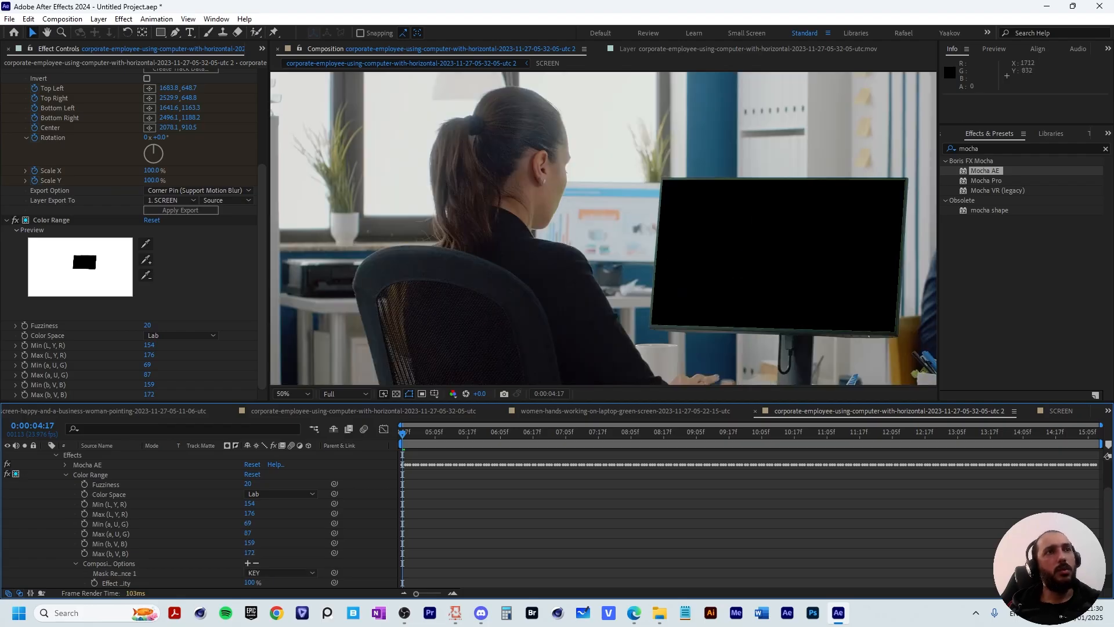
scroll(200, 522, up, 3)
click(96, 485)
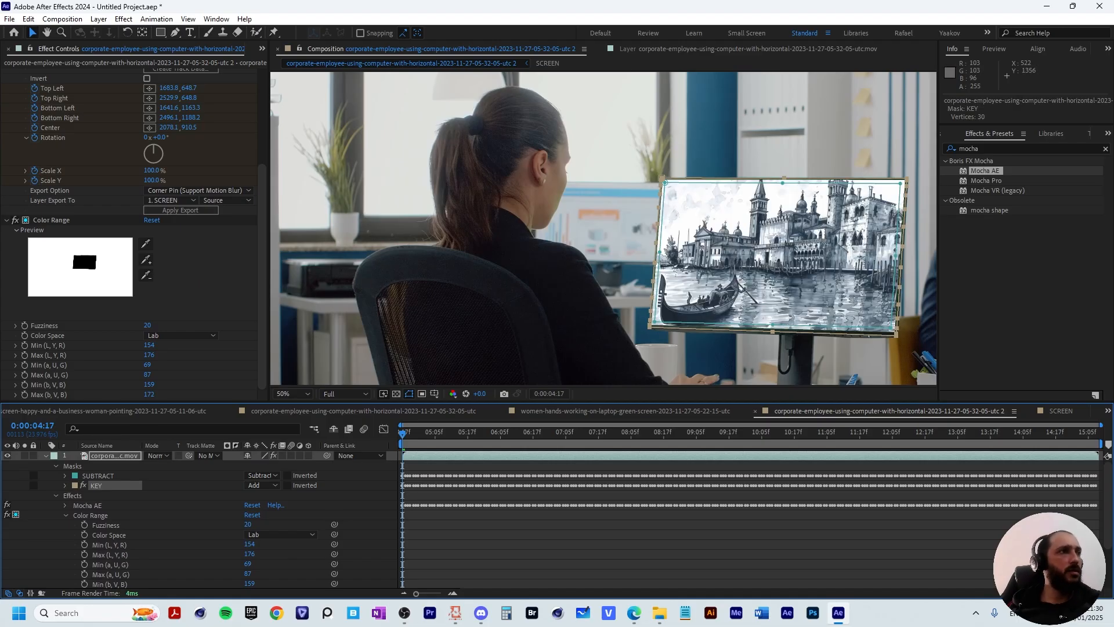
click(46, 455)
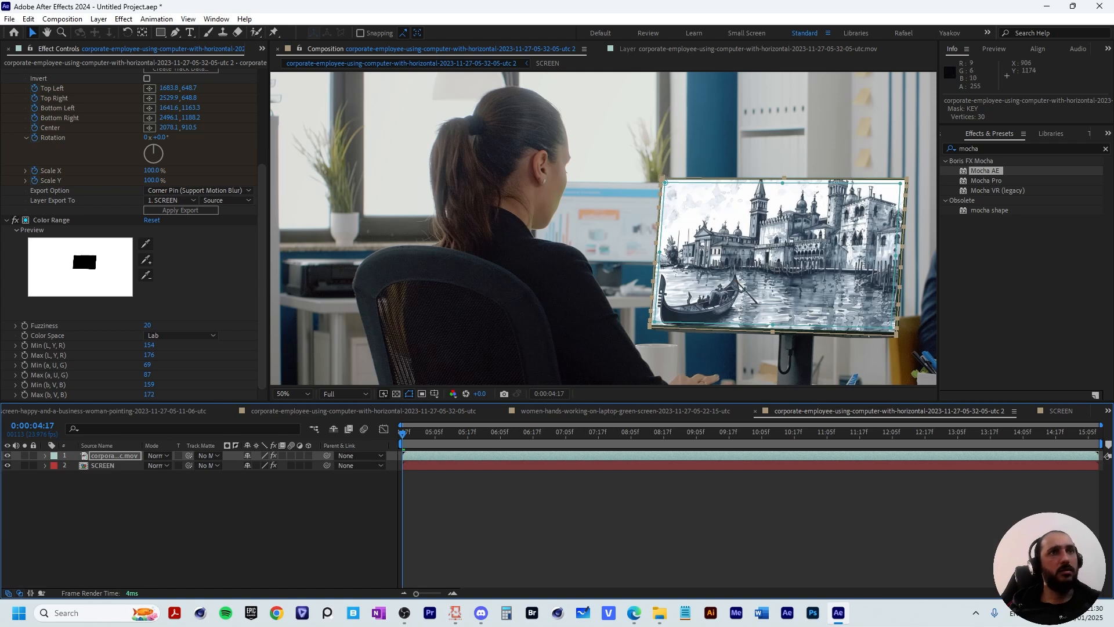
- Apply the Refine Soft Matte effect to the footage layer to clean the keyed monitor edges
scroll(863, 297, up, 2)
drag(867, 300, 586, 481)
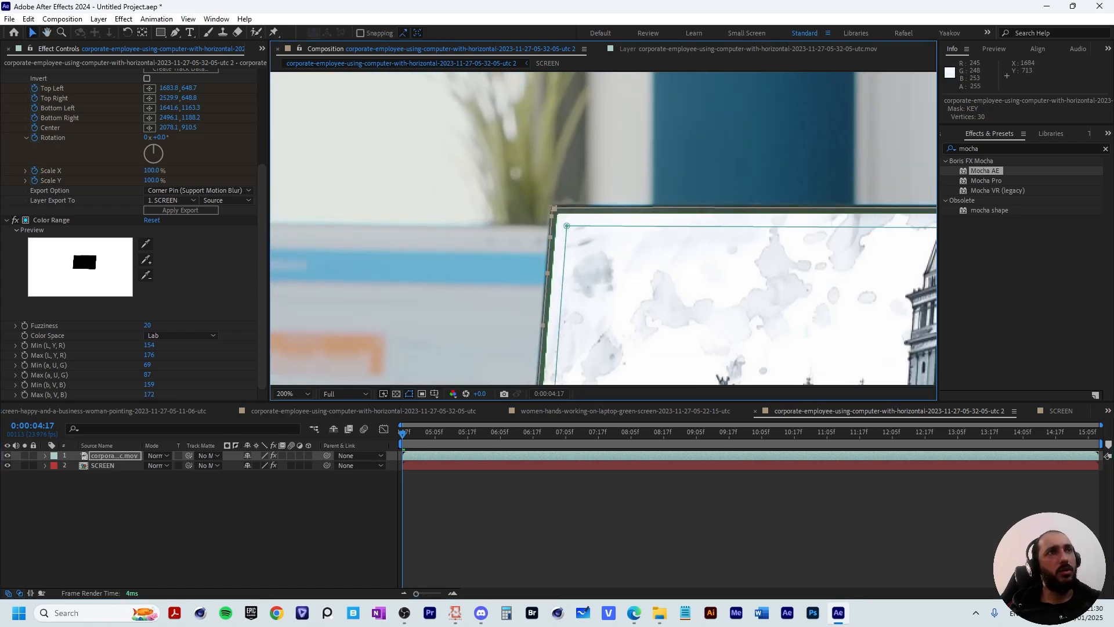
right_click(113, 455)
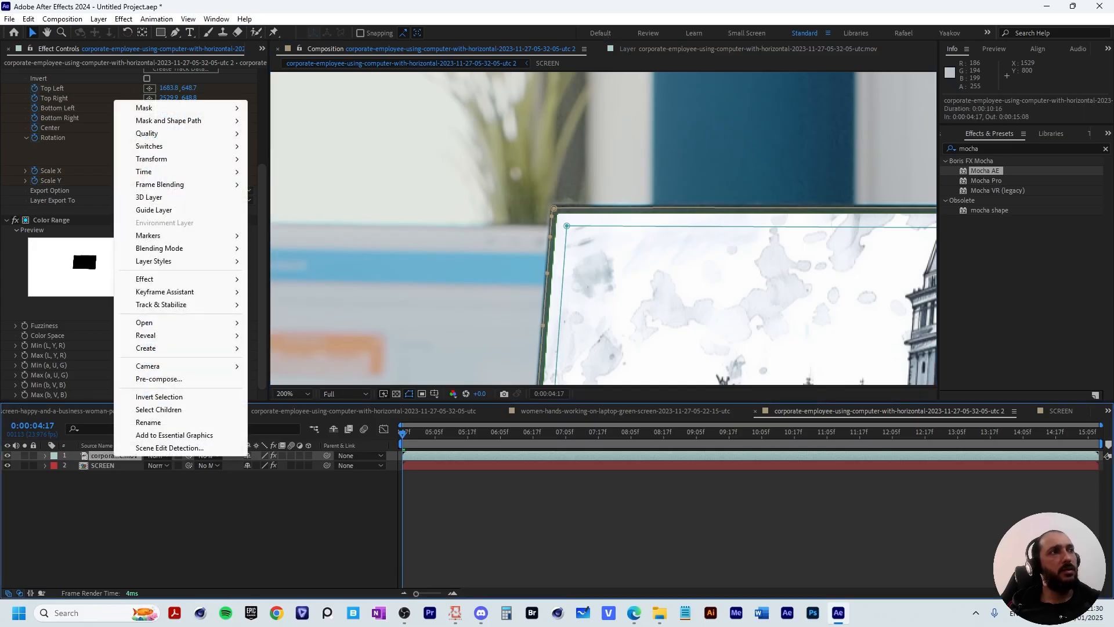
mouse_move(192, 279)
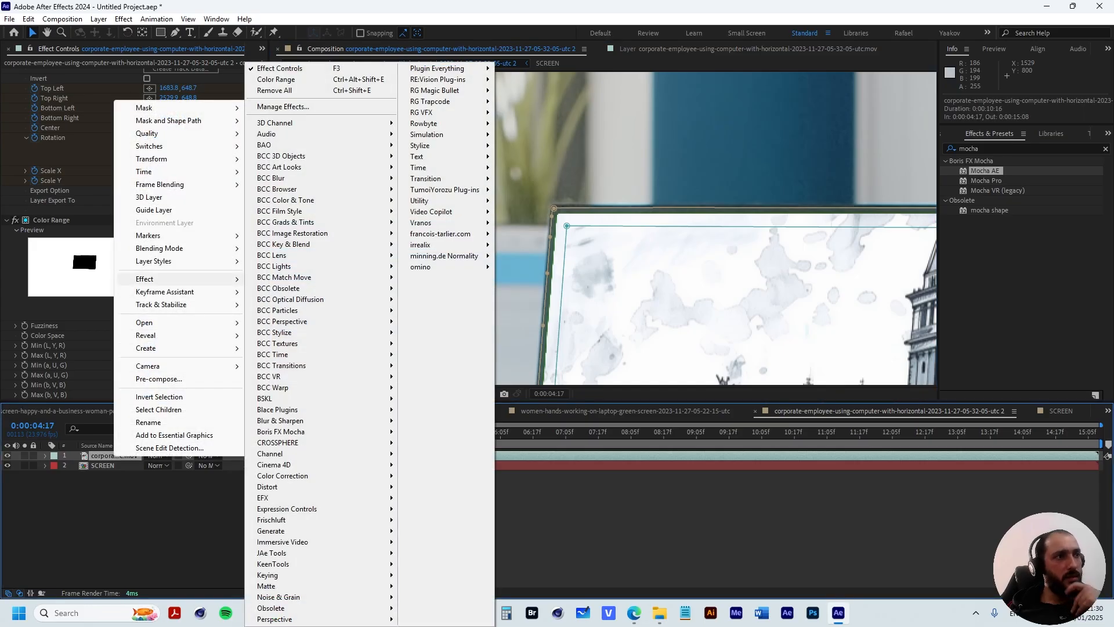
mouse_move(290, 585)
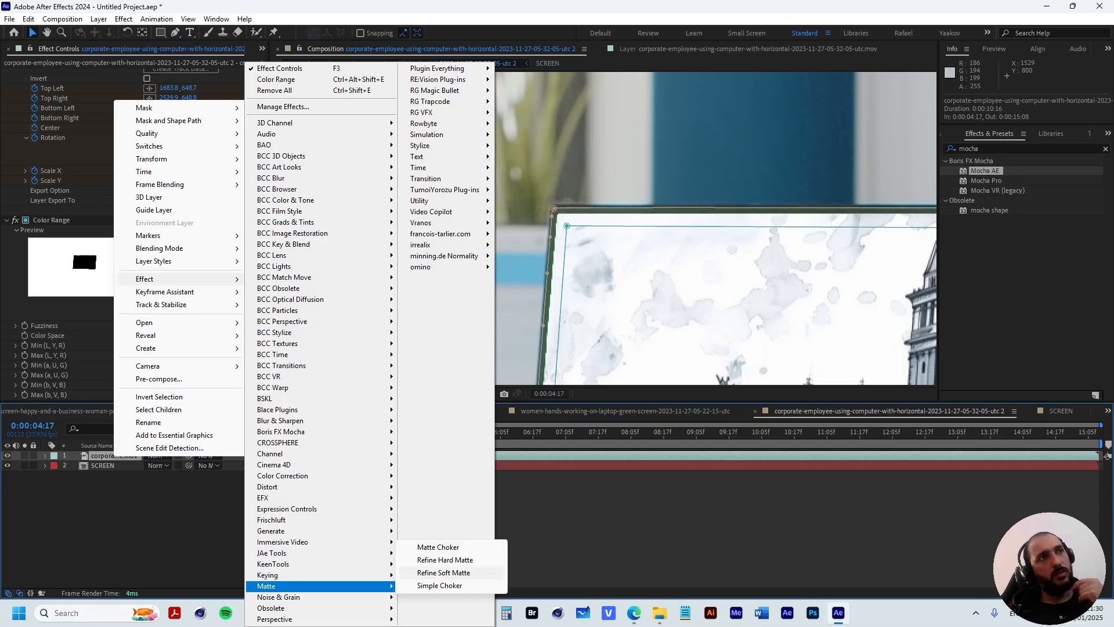
click(444, 572)
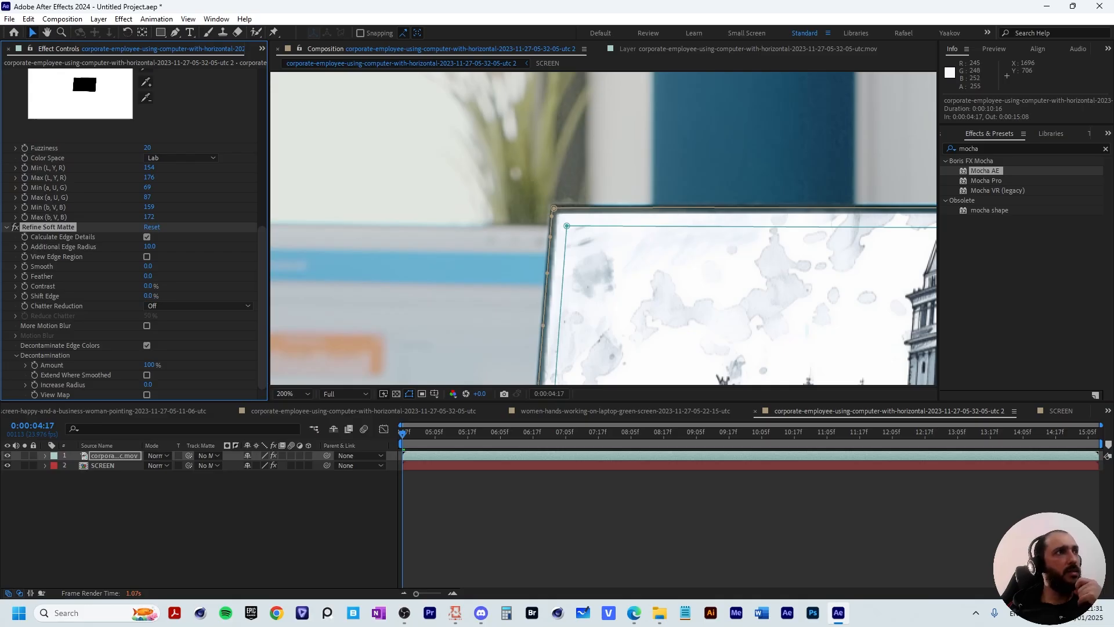
- Try an Additional Edge Radius of 2 for the Refine Soft Matte effect, and settle on 1
click(149, 247)
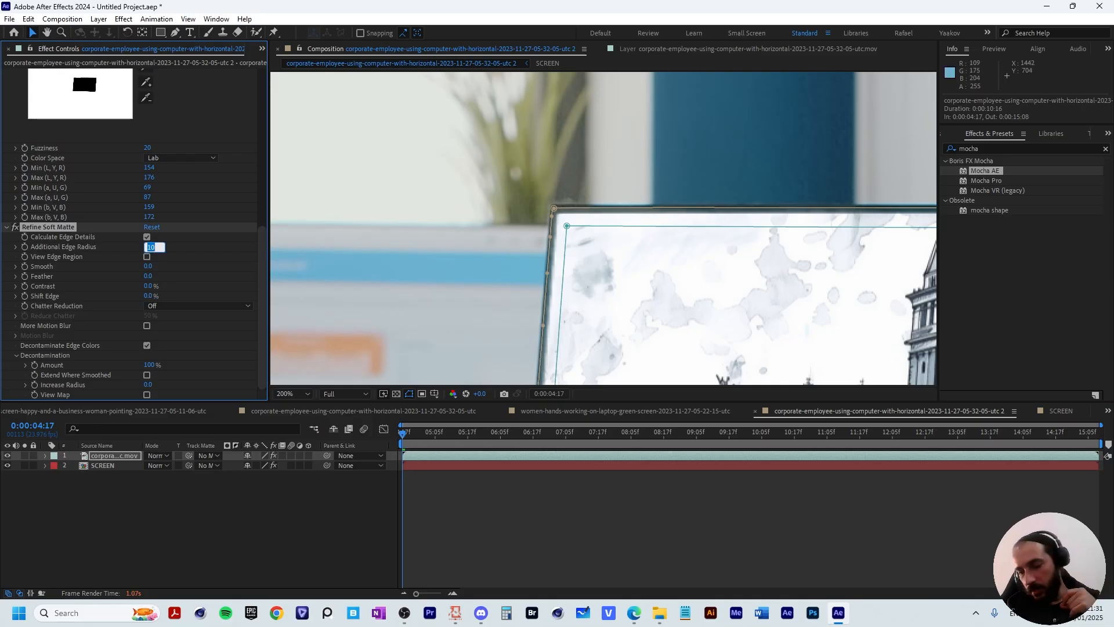
text(2)
key(Return)
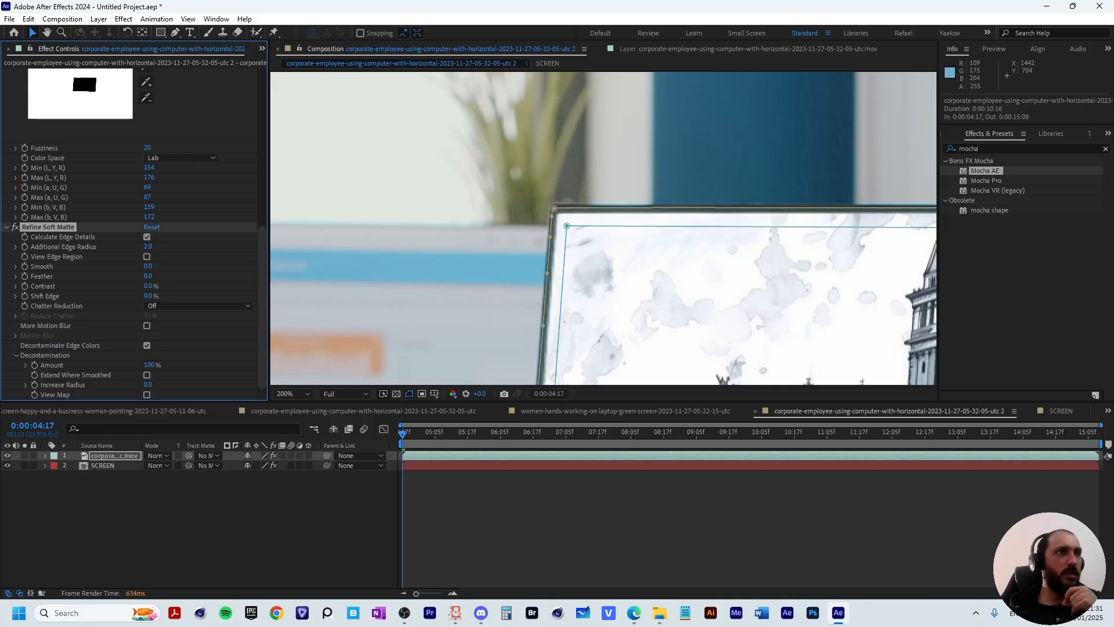
click(194, 257)
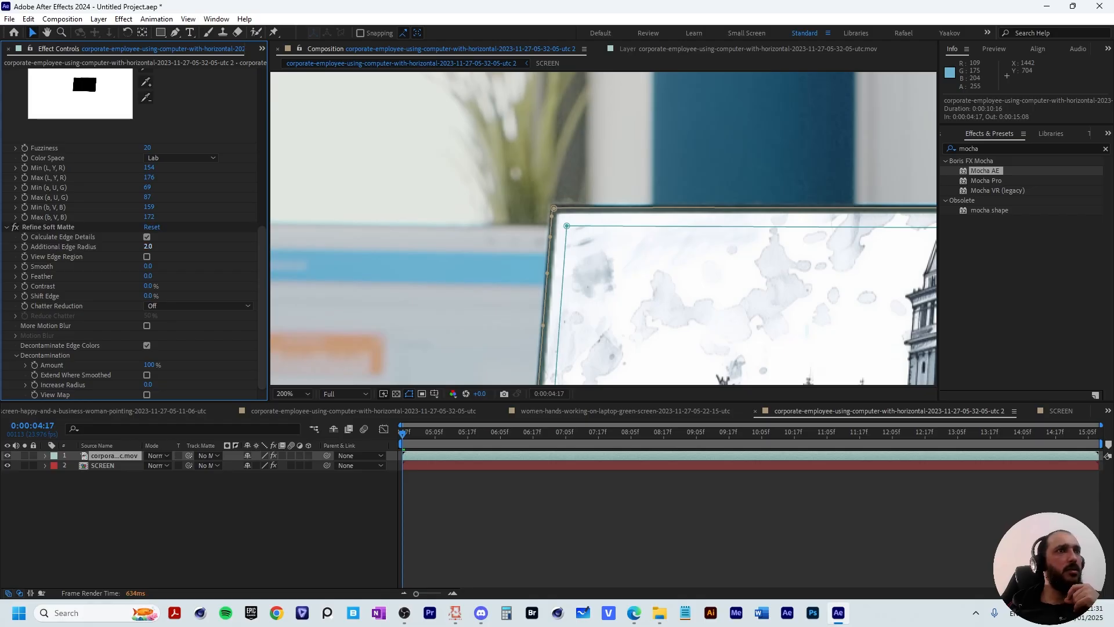
click(148, 247)
text(1)
key(Return)
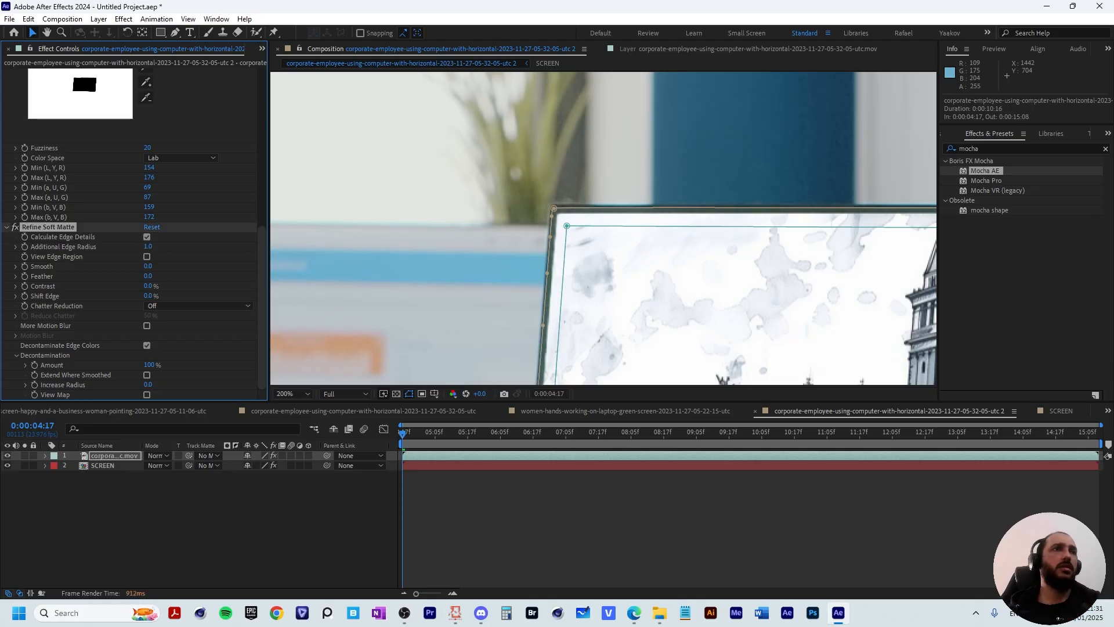
- Add a mask reference to Refine Soft Matte's Compositing Options and limit the effect to the KEY mask
scroll(603, 228, down, 2)
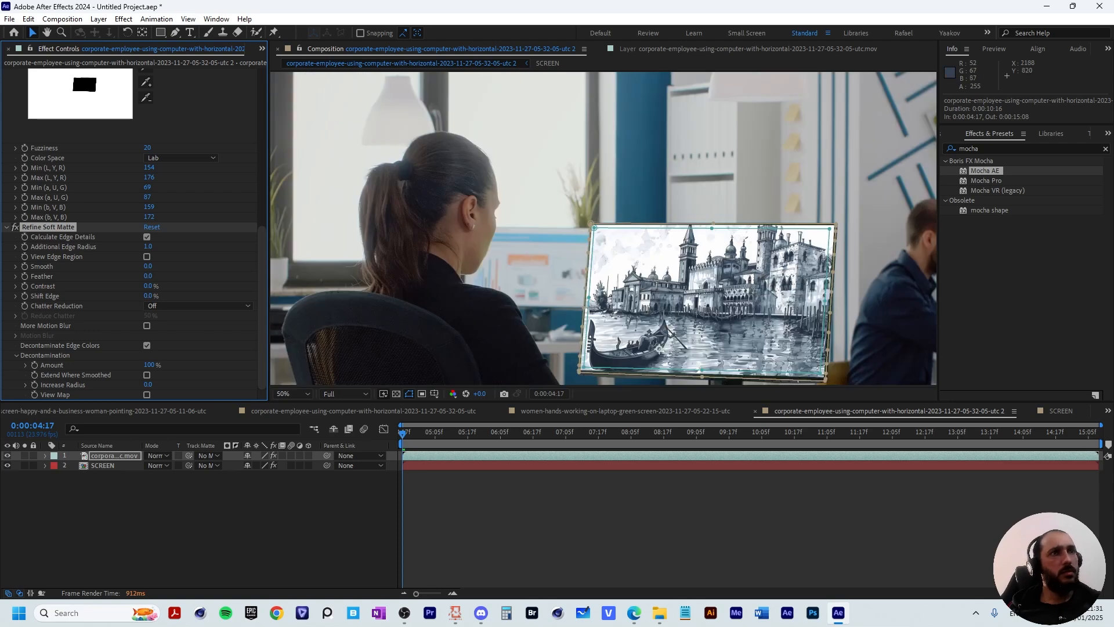
drag(830, 338, 629, 218)
scroll(631, 215, up, 1)
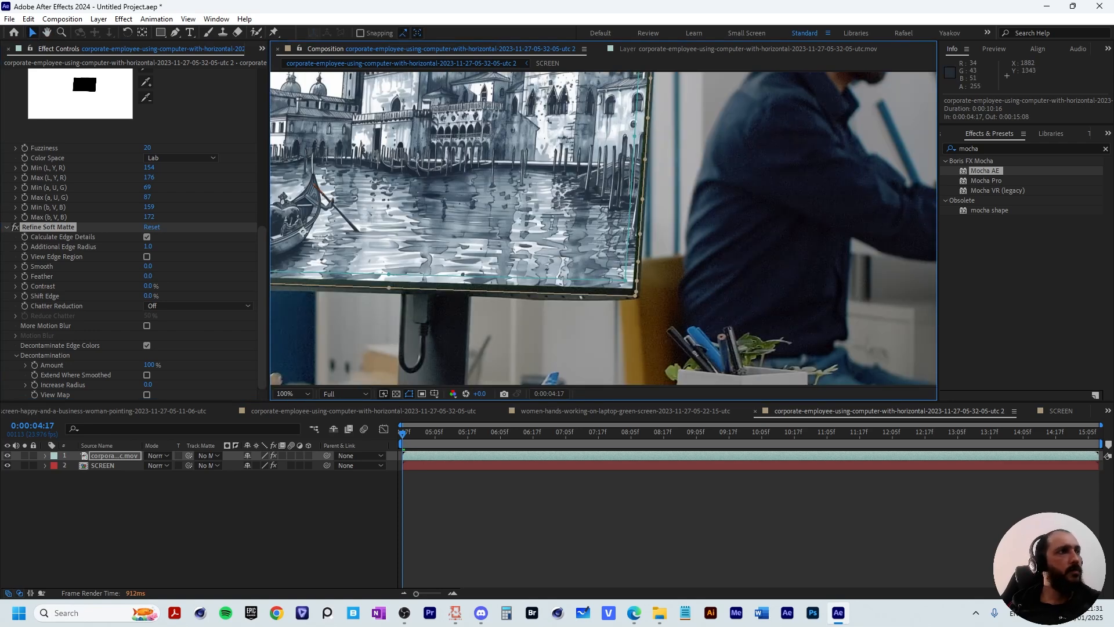
click(45, 455)
scroll(197, 522, down, 3)
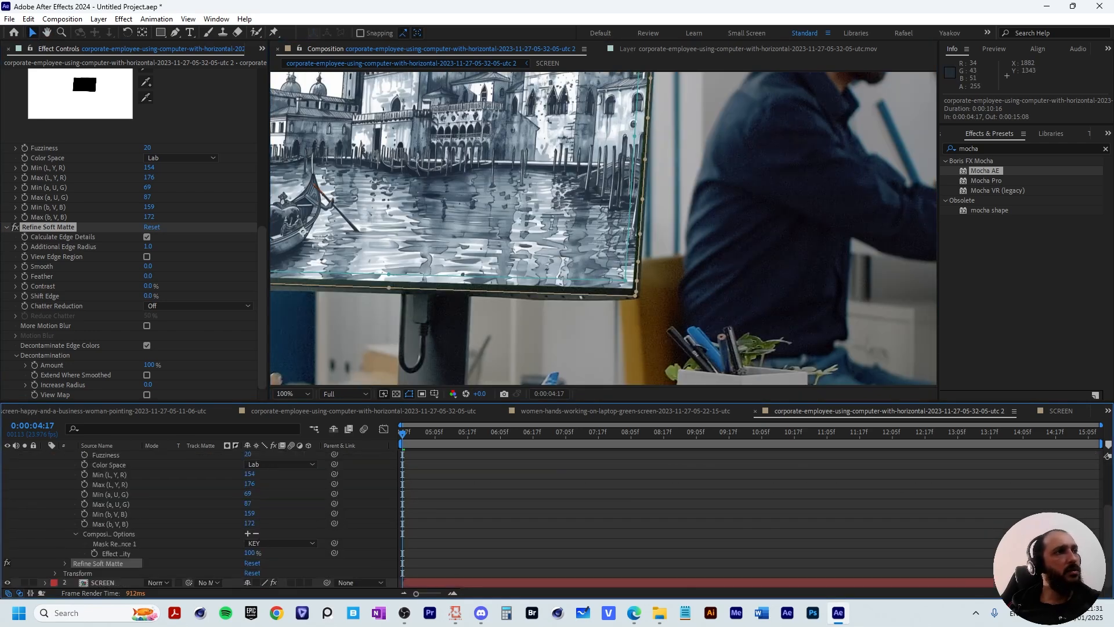
click(65, 563)
scroll(197, 523, down, 5)
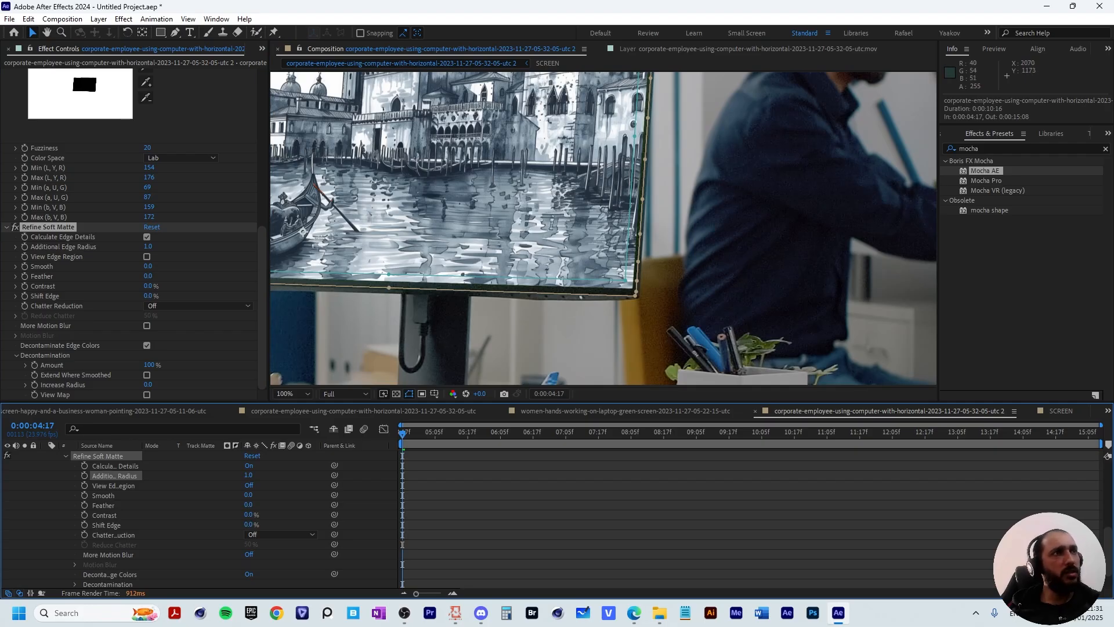
scroll(197, 522, down, 2)
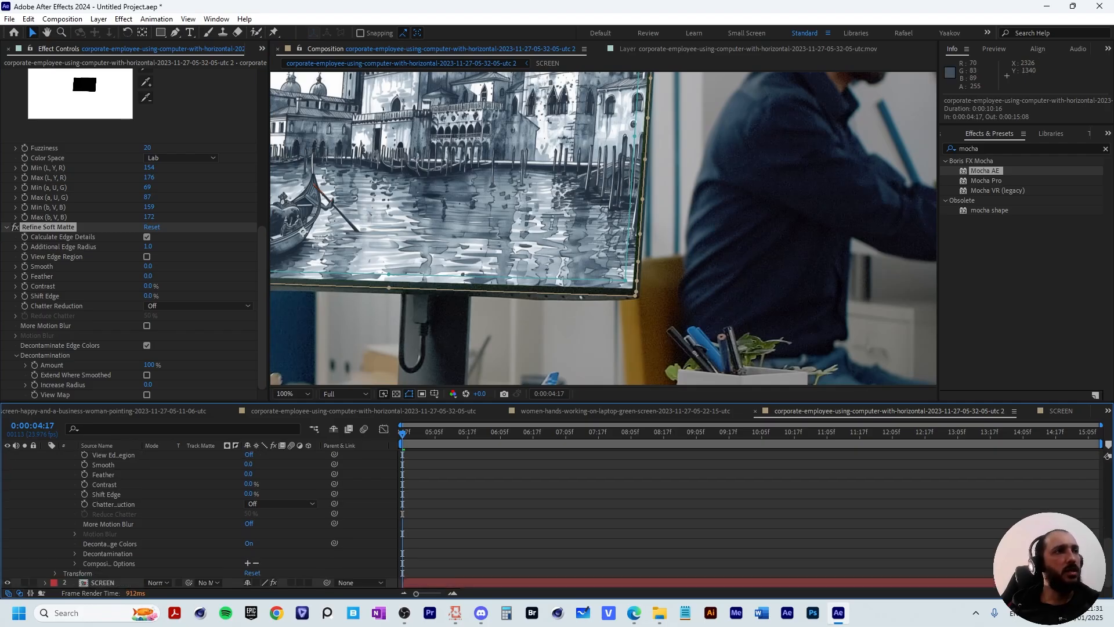
click(75, 563)
click(281, 572)
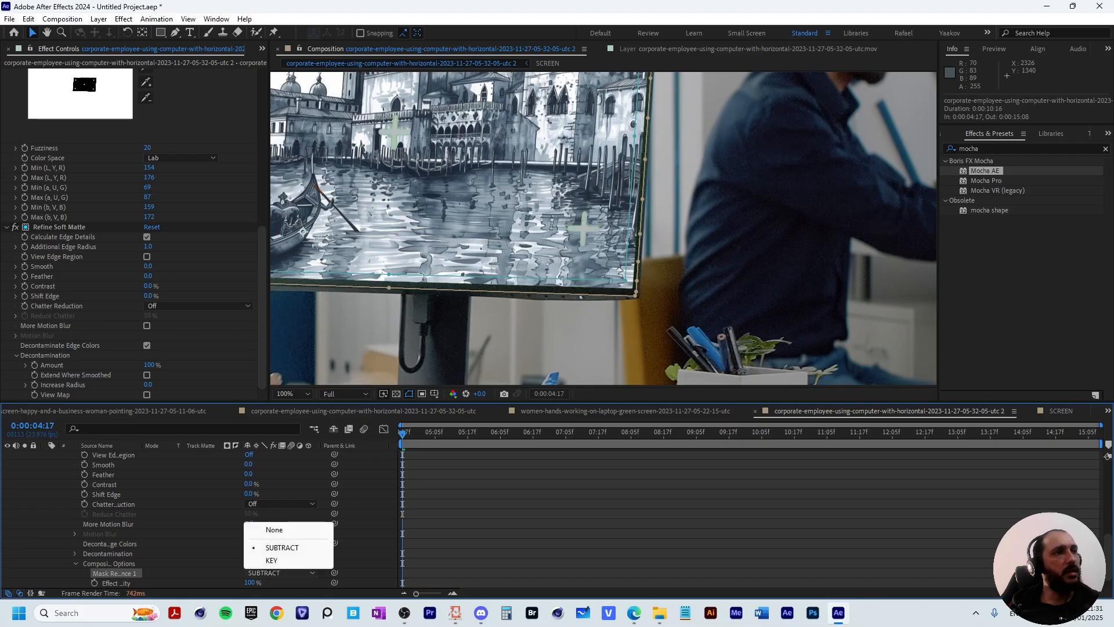
click(271, 559)
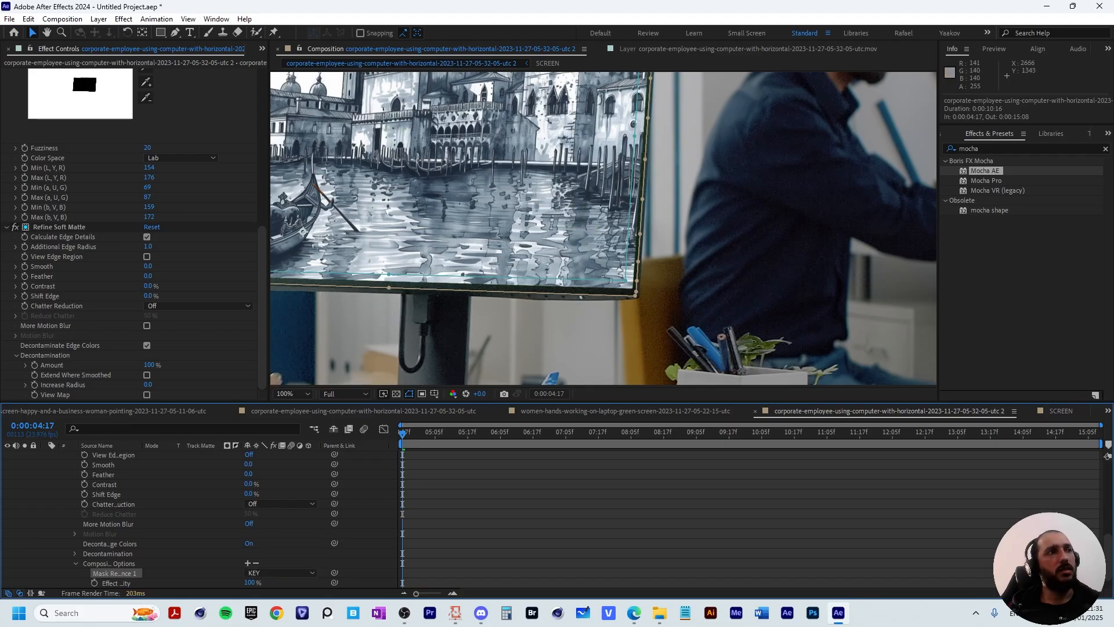
- Collapse the footage layer's effects and properties in the timeline
scroll(174, 516, up, 3)
scroll(174, 516, up, 4)
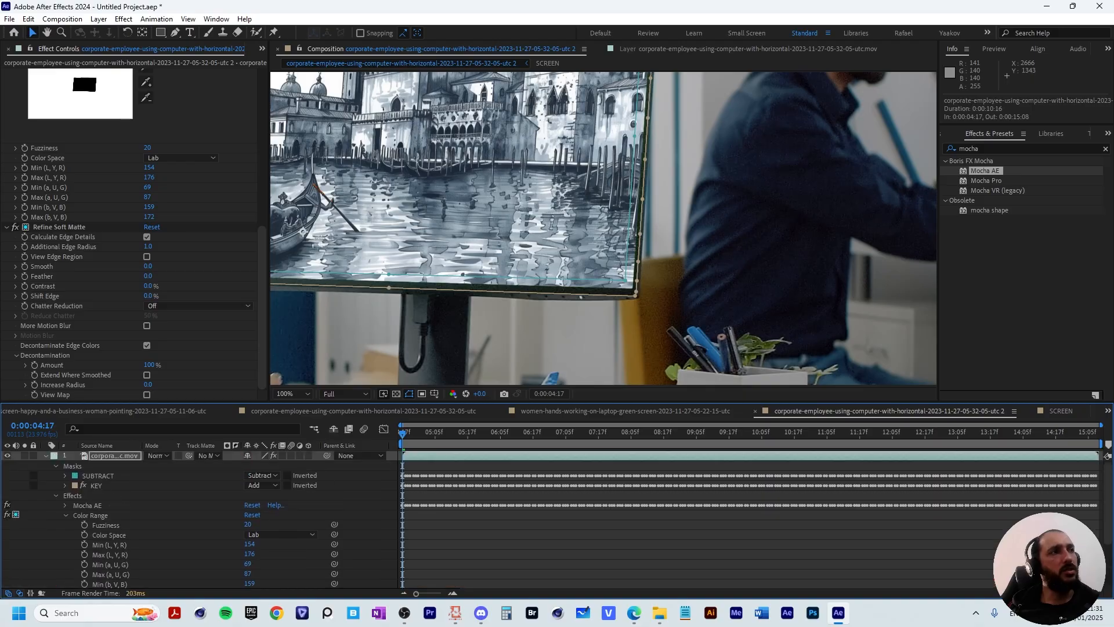
click(55, 495)
click(46, 456)
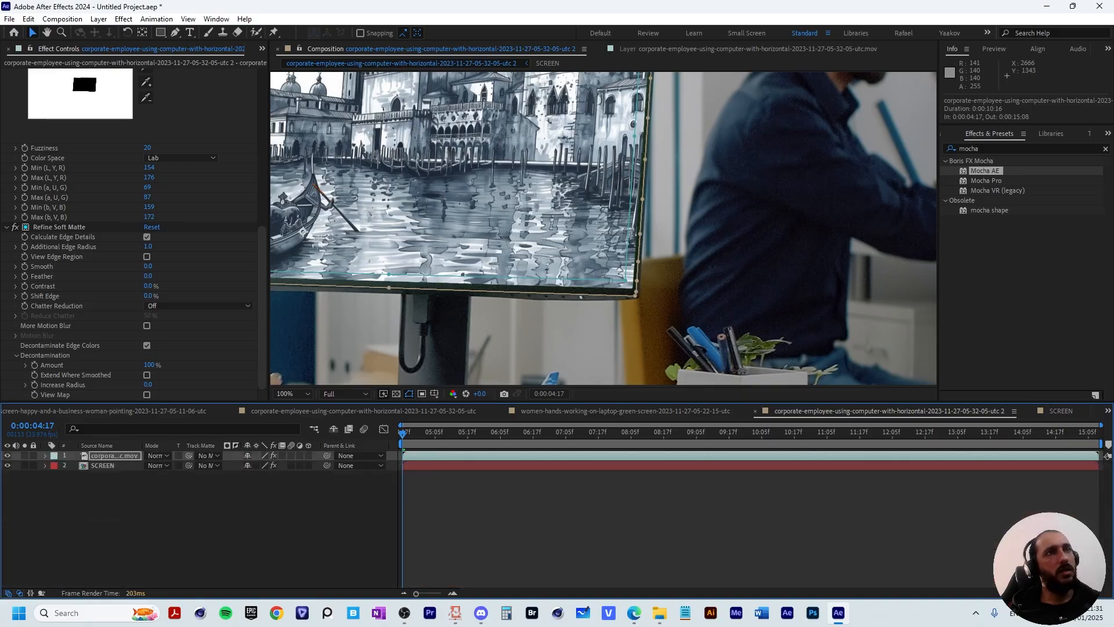
- Check the monitor edge for green spill, apply the Advanced Spill Suppressor effect to the footage layer, and set its method to Ultra
scroll(731, 224, up, 2)
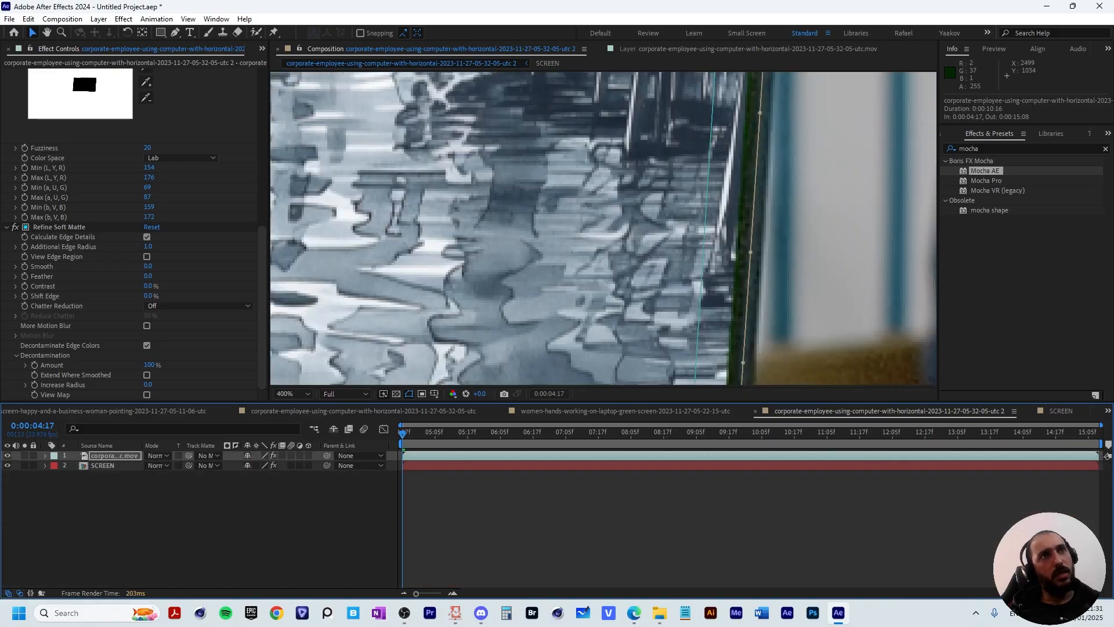
scroll(749, 239, down, 2)
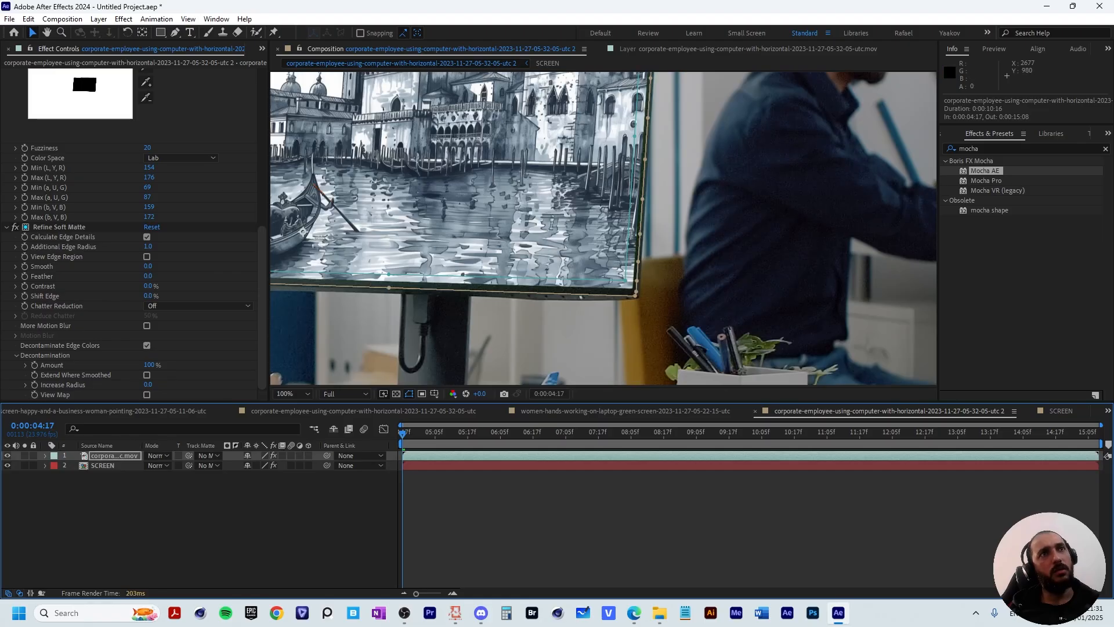
drag(800, 241, 546, 169)
key(v)
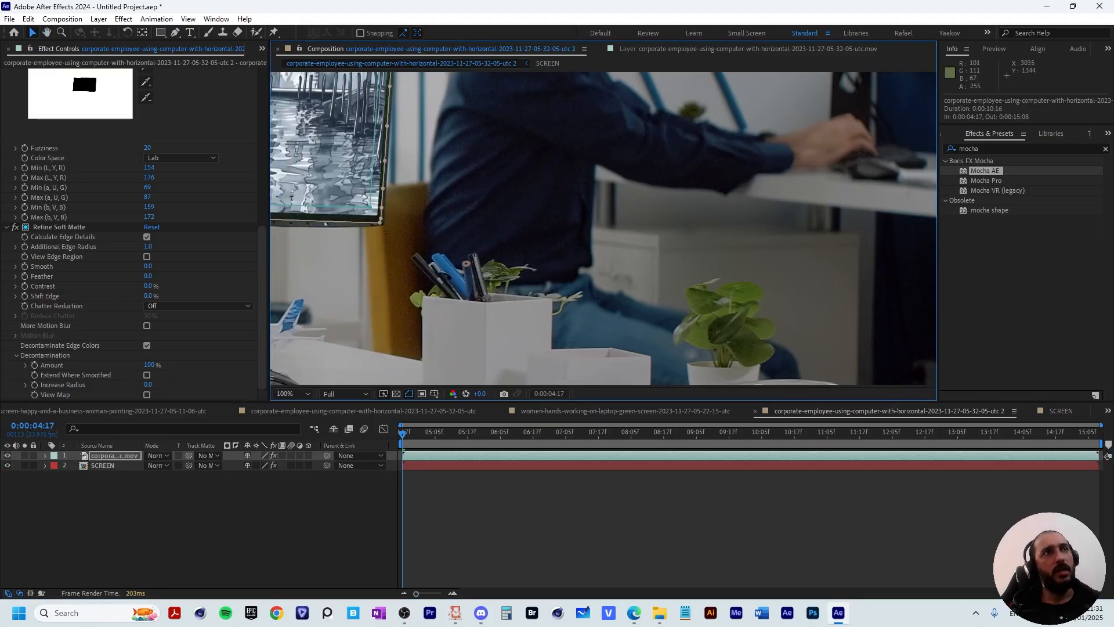
right_click(114, 455)
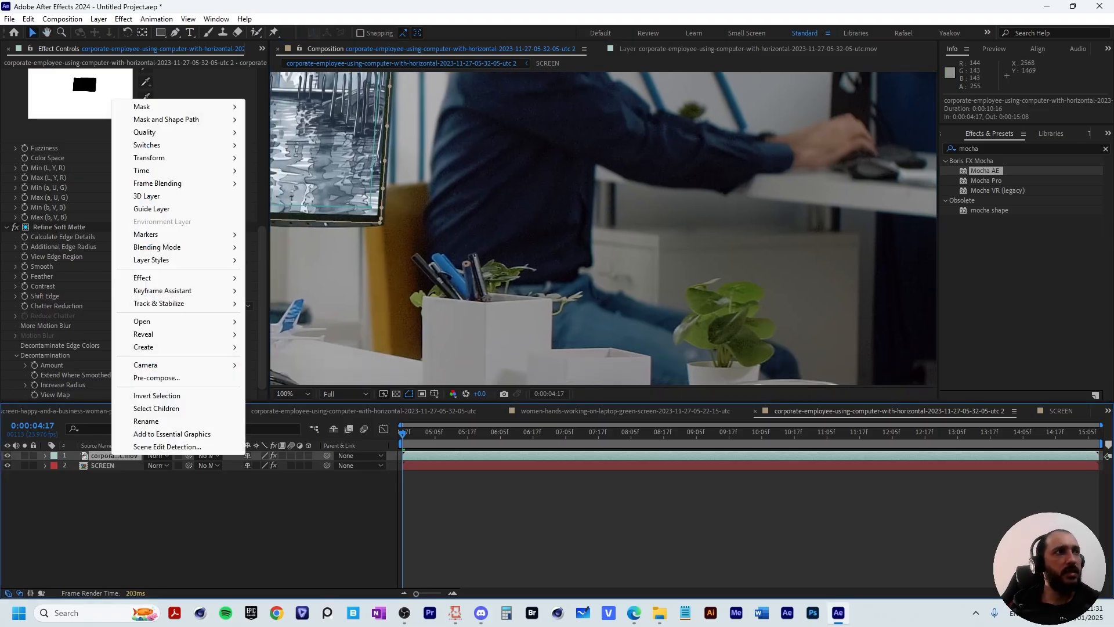
mouse_move(191, 278)
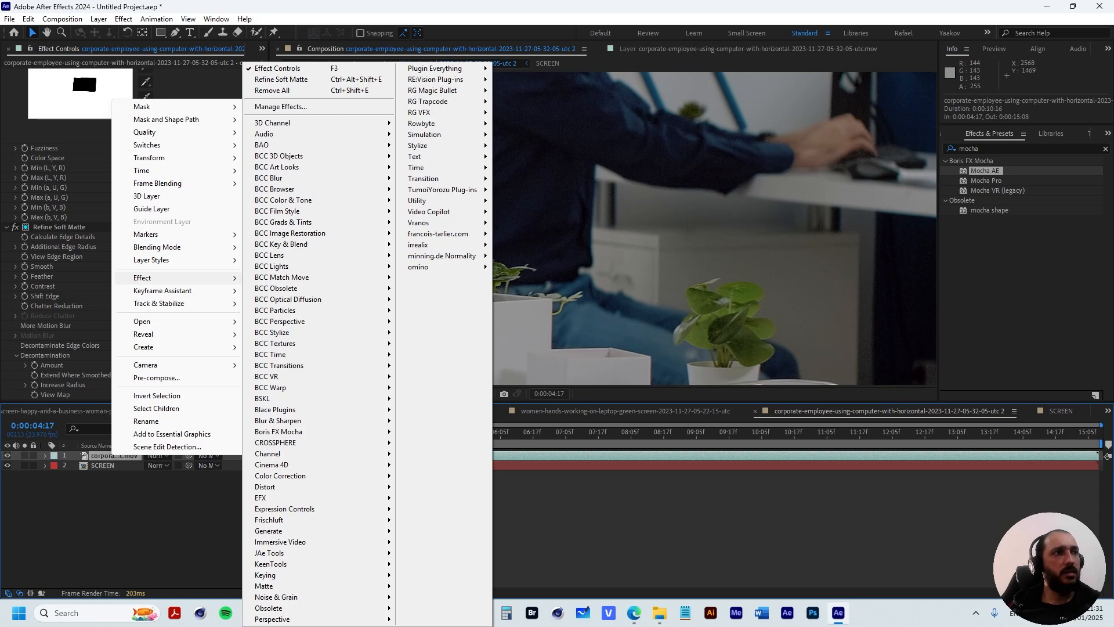
mouse_move(319, 586)
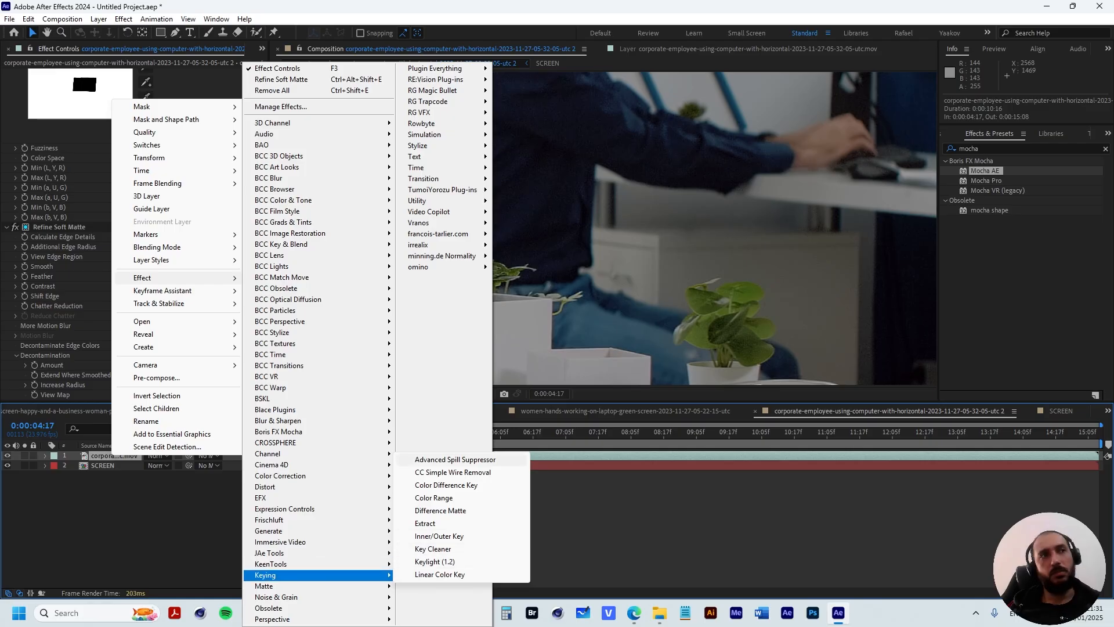
click(455, 459)
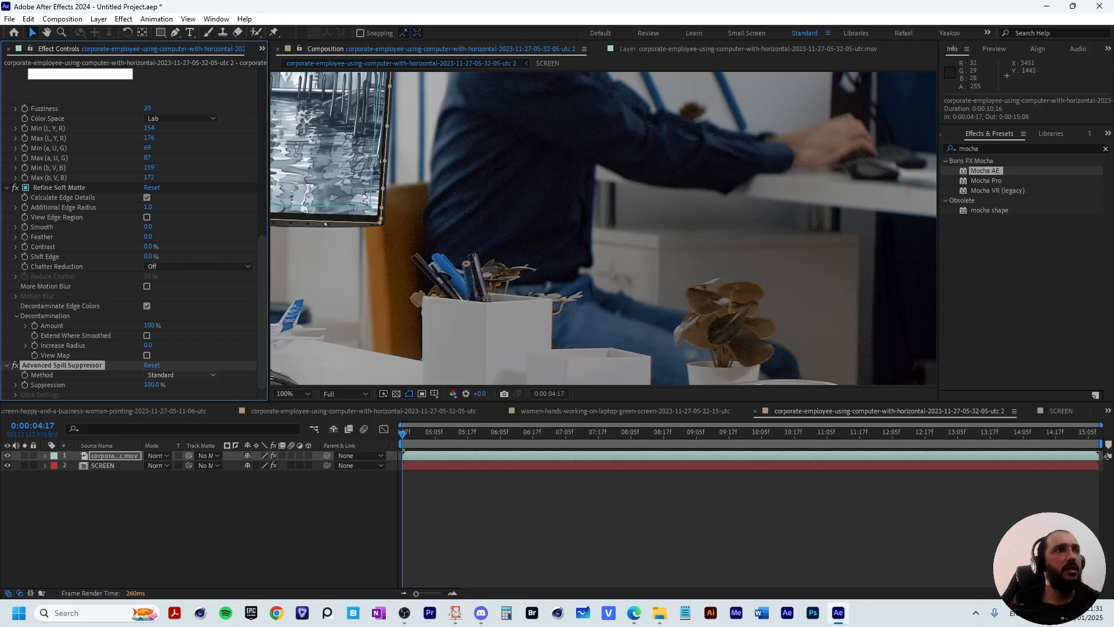
click(181, 375)
click(173, 400)
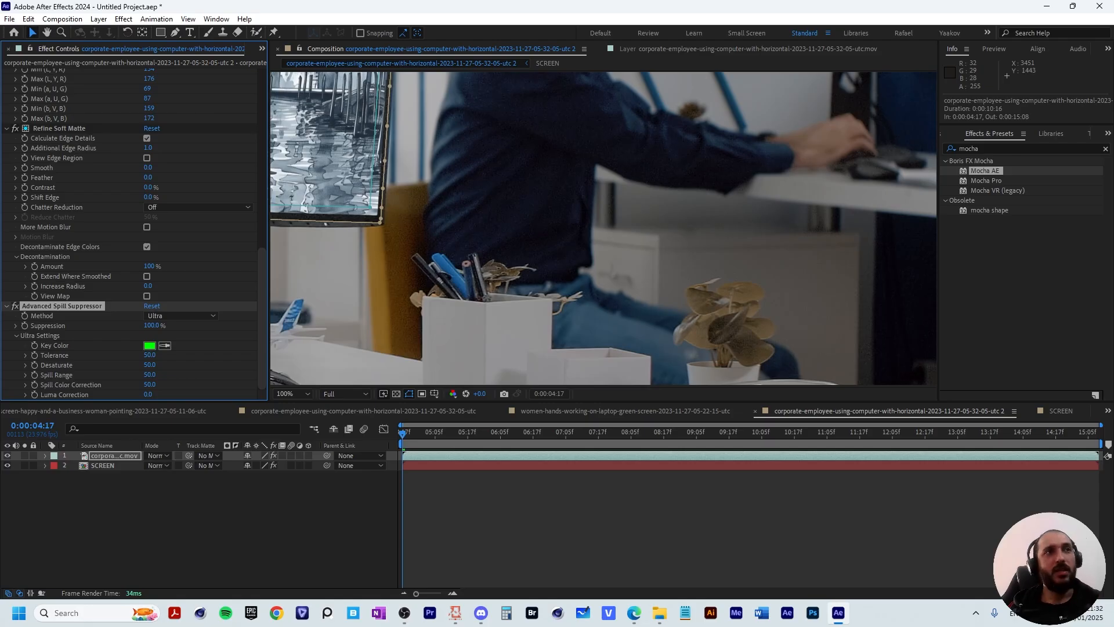
- Add a mask reference to Advanced Spill Suppressor's Compositing Options and limit the effect to the KEY mask so the plants keep their green
drag(441, 215, 564, 302)
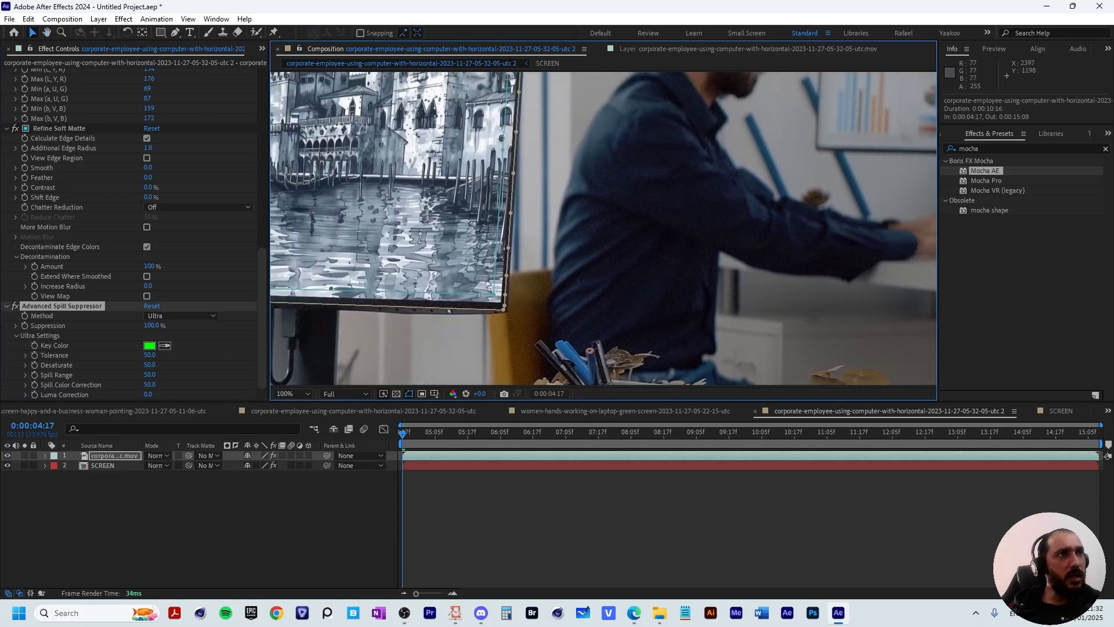
click(45, 455)
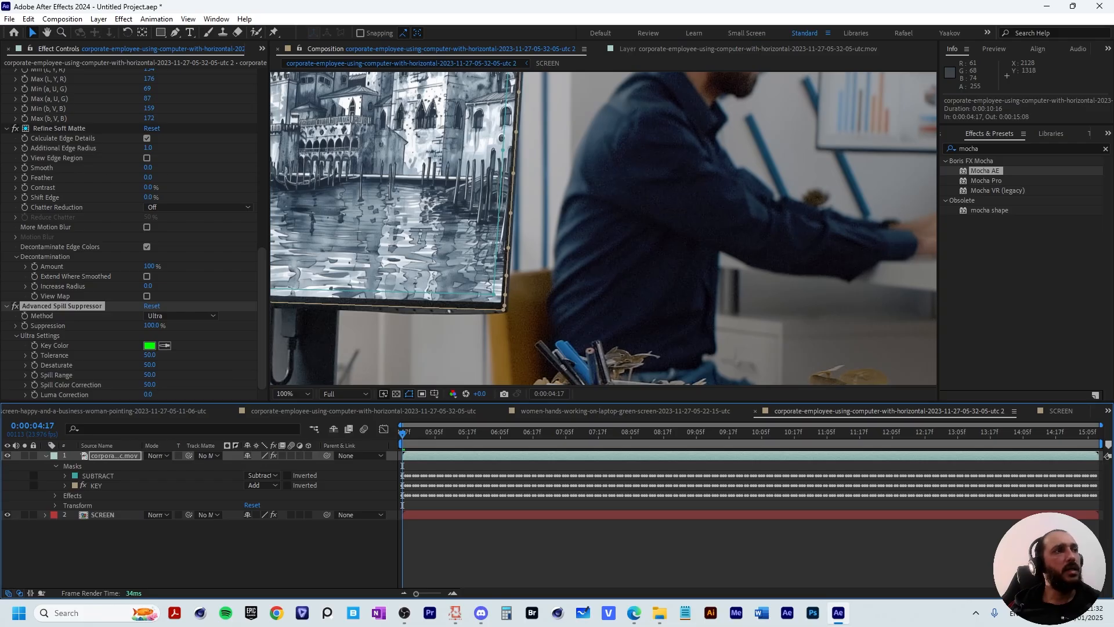
click(56, 495)
scroll(174, 519, down, 3)
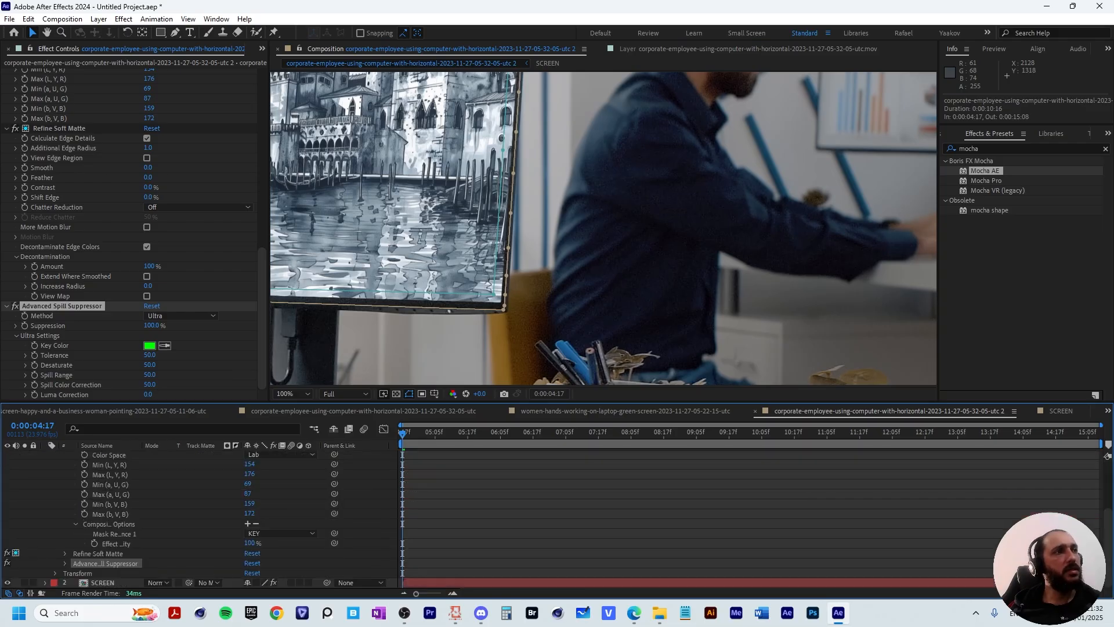
click(65, 563)
scroll(65, 563, down, 2)
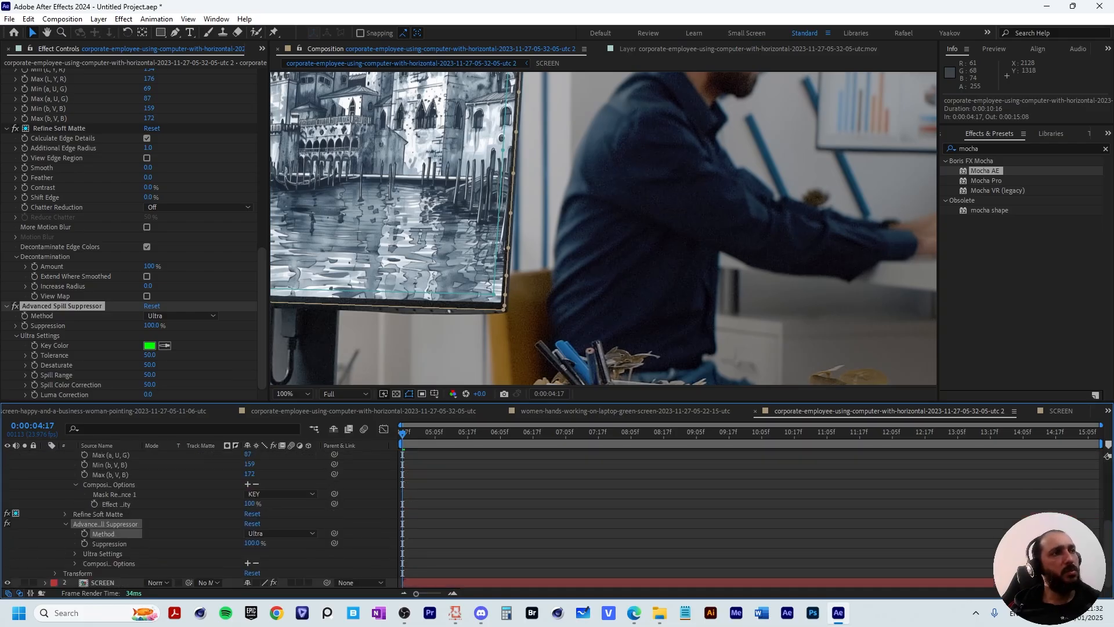
click(75, 563)
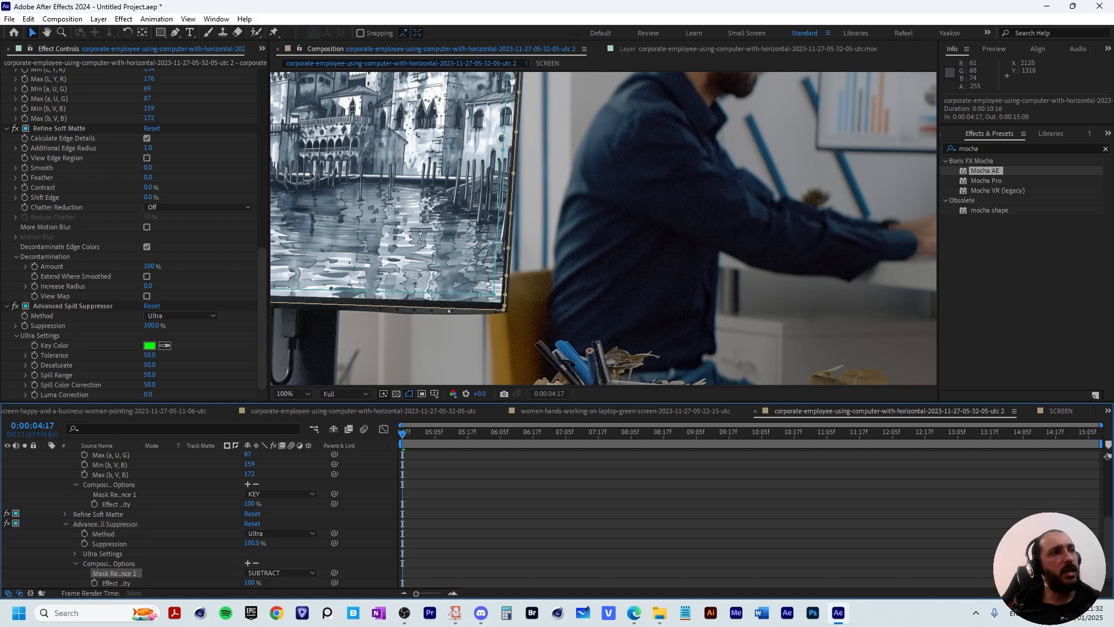
click(282, 573)
click(271, 560)
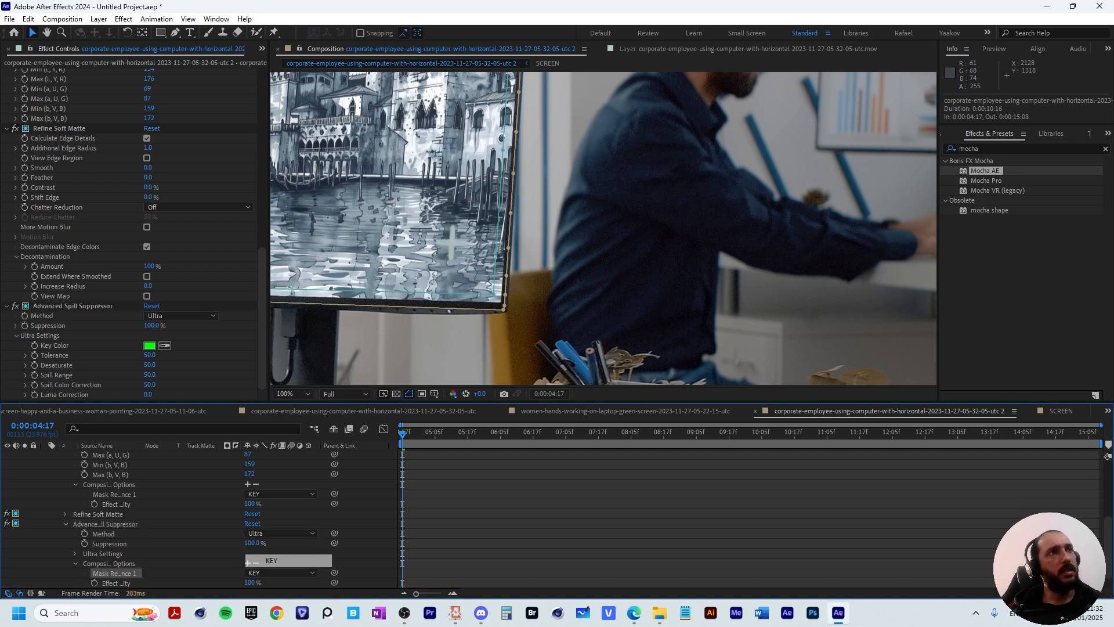
click(464, 551)
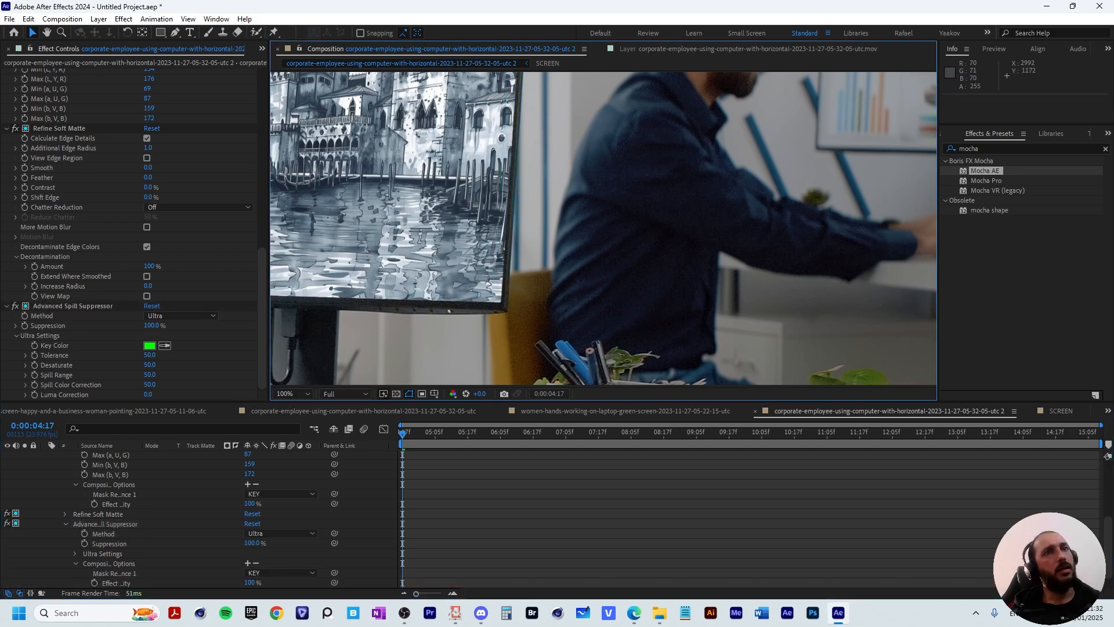
drag(873, 377, 767, 311)
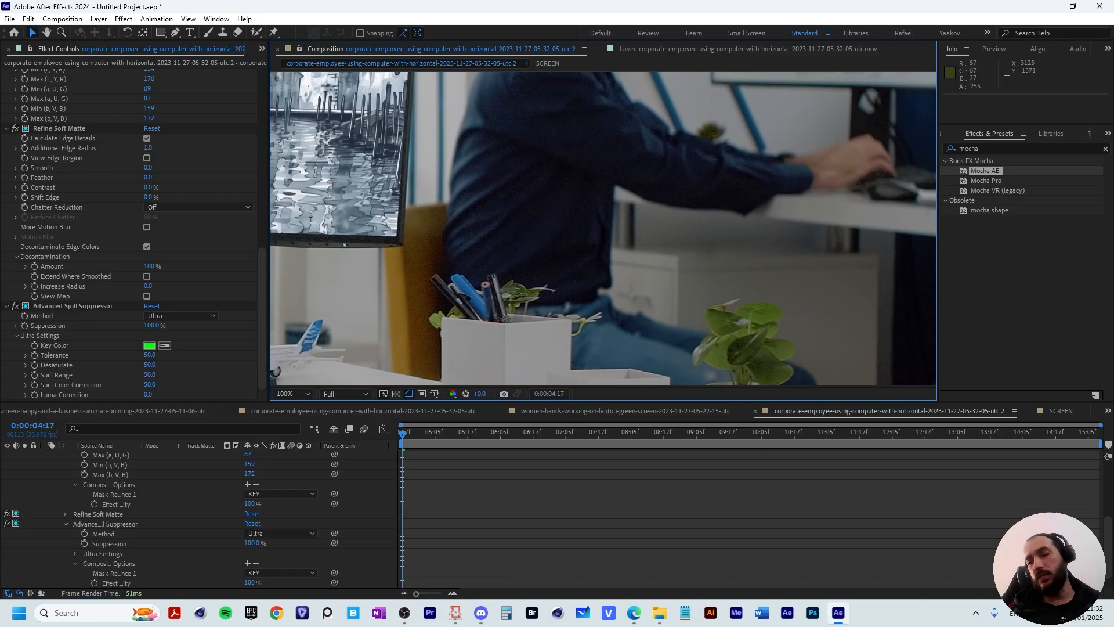
- Collapse the footage layer's properties and scrub to 0:00:15:08 to review the whole composite
scroll(197, 519, up, 5)
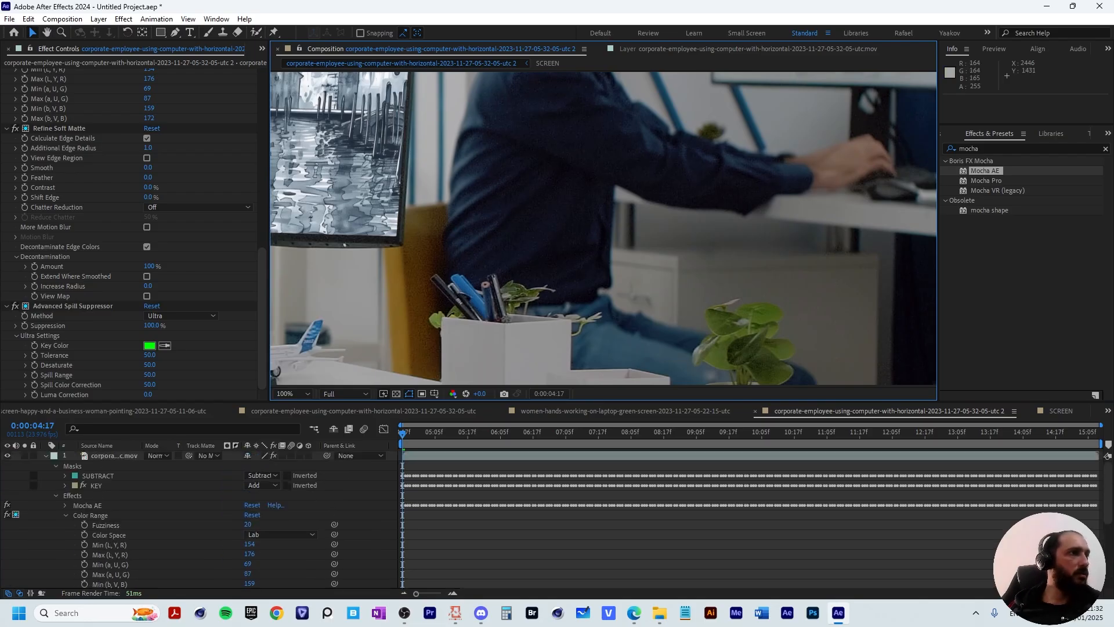
click(46, 456)
scroll(580, 203, down, 1)
drag(571, 177, 746, 268)
scroll(746, 268, down, 2)
scroll(477, 380, up, 1)
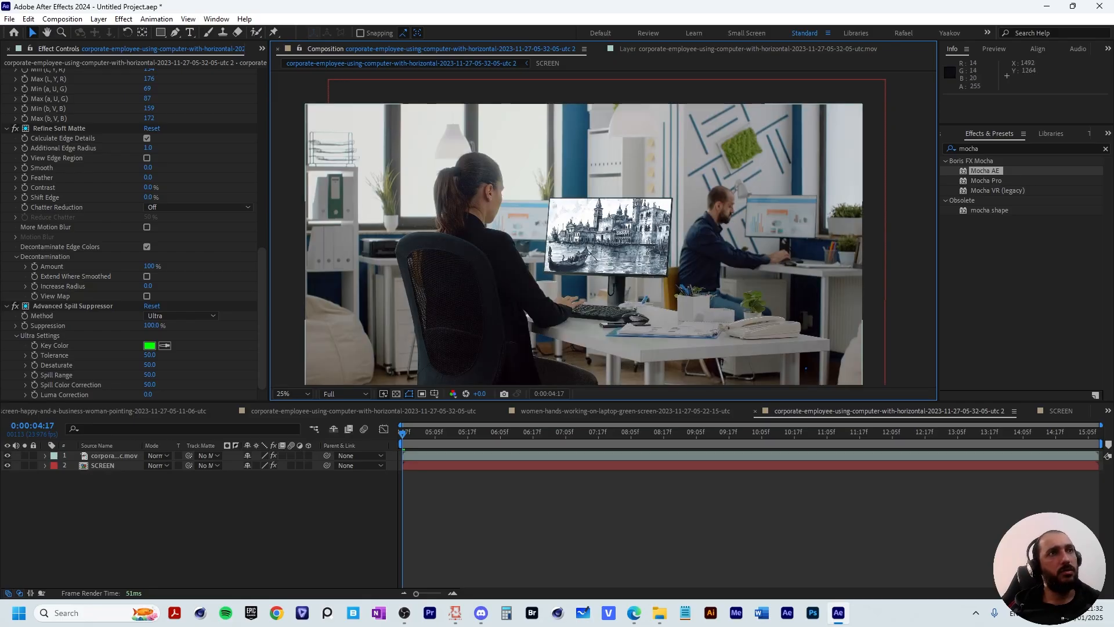
drag(403, 433, 1096, 433)
key(space)
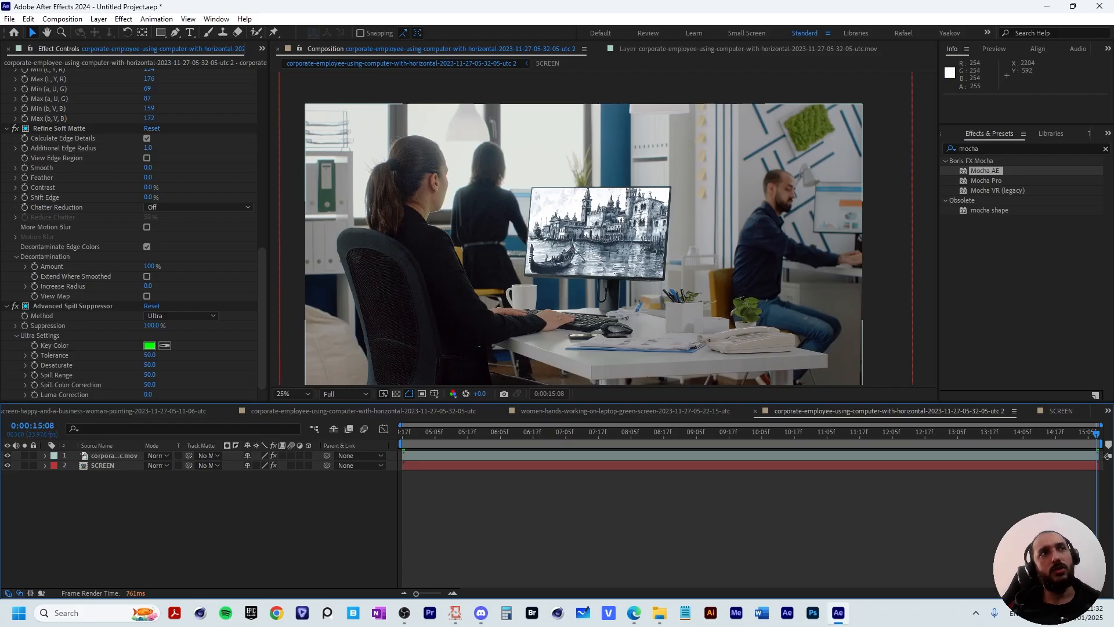
- Reveal the office footage layer's source in the project and open the SCREEN composition
click(114, 456)
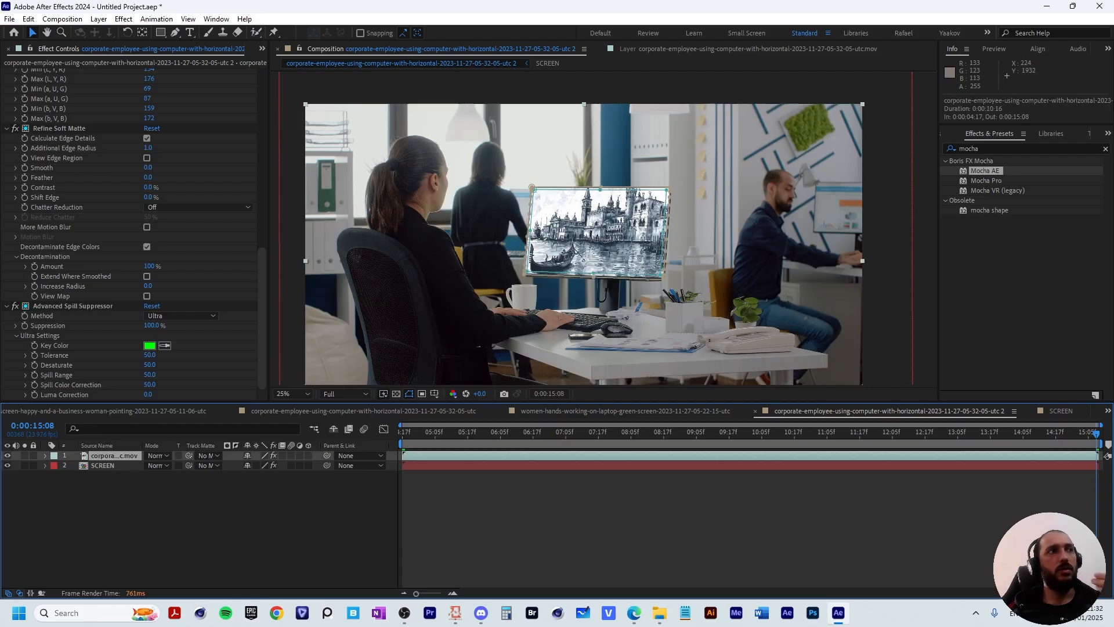
right_click(375, 145)
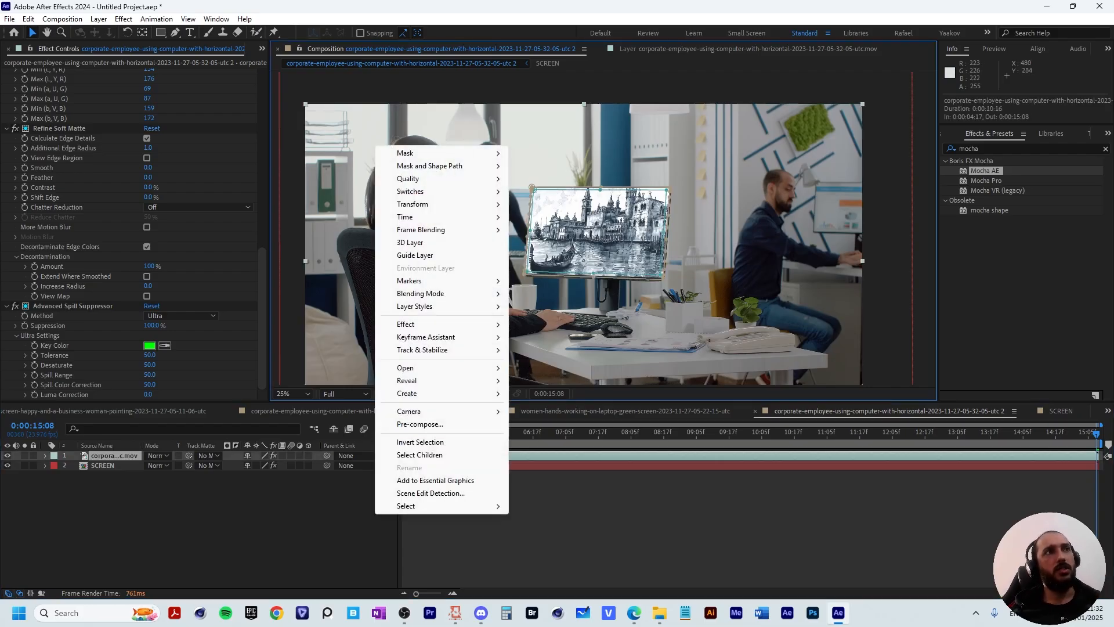
mouse_move(406, 380)
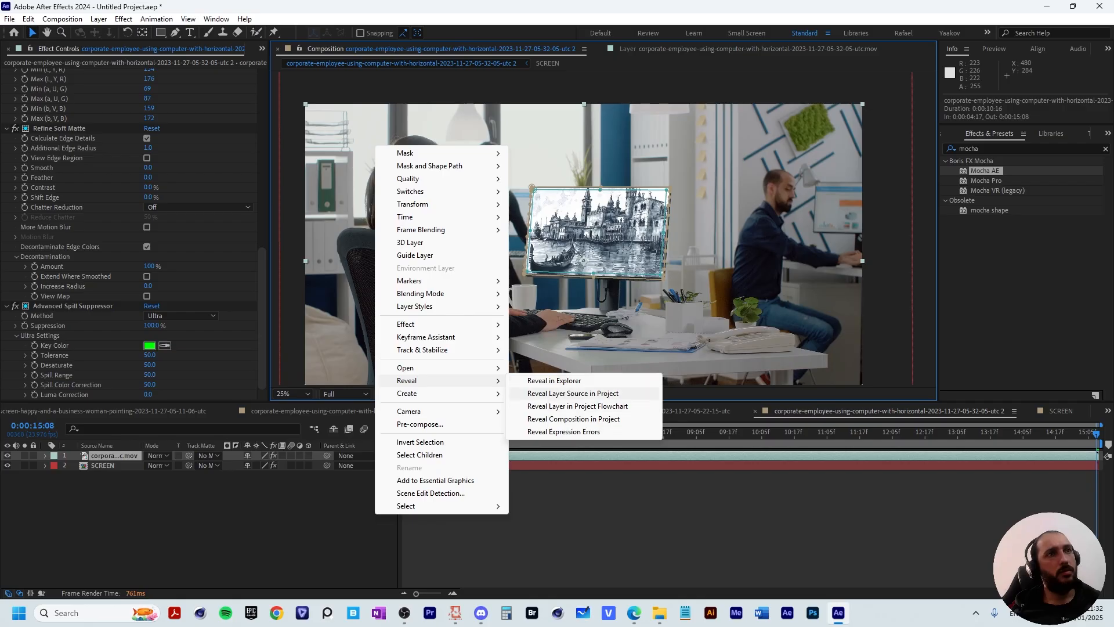
click(563, 388)
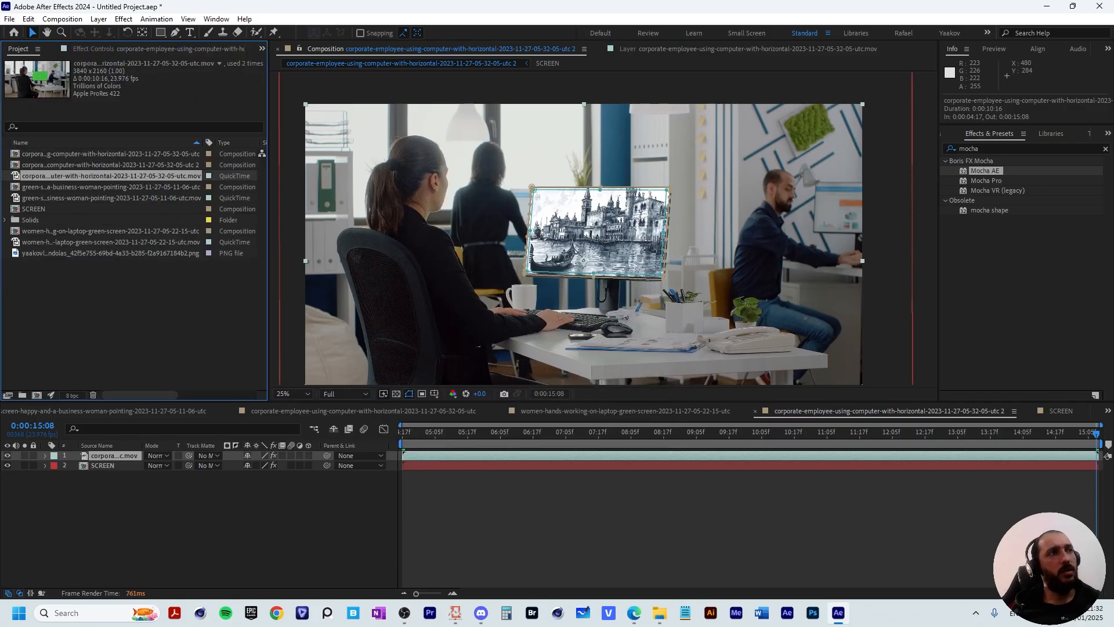
double_click(583, 259)
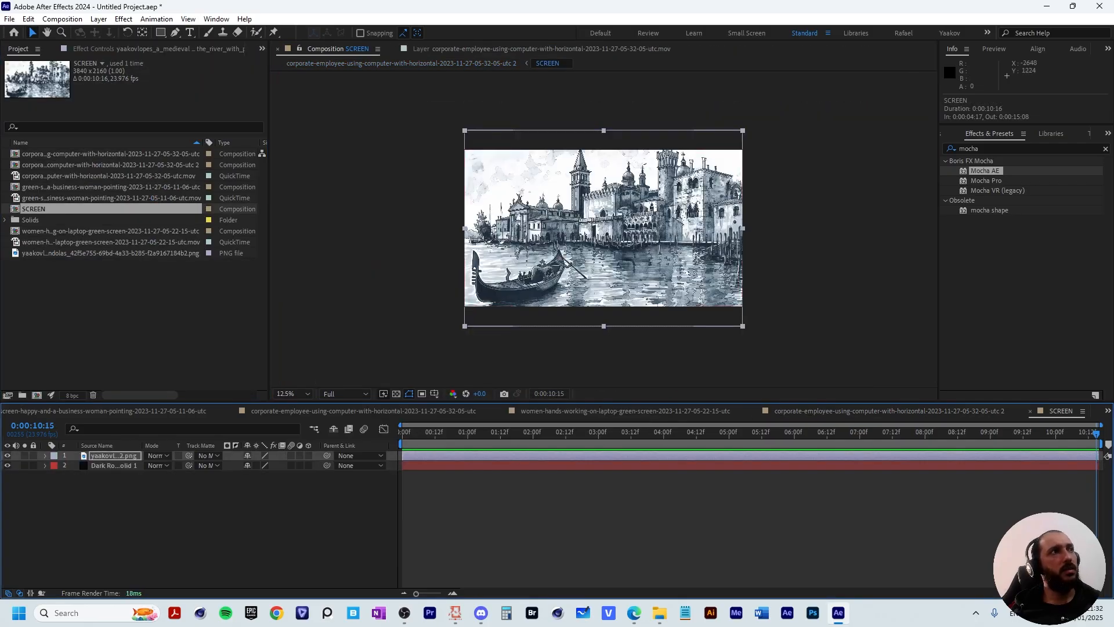
- Add the original office footage as the top layer of SCREEN and move it to about 3952, 1824 so the women cover the frame
click(110, 187)
click(110, 198)
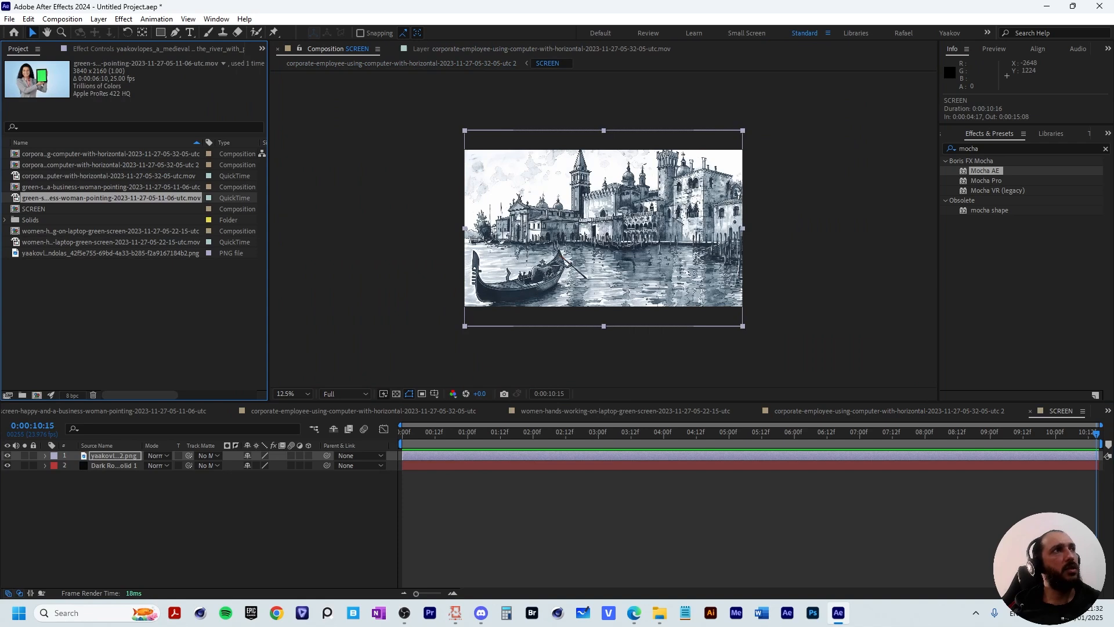
click(110, 176)
drag(111, 176, 704, 313)
scroll(638, 244, down, 1)
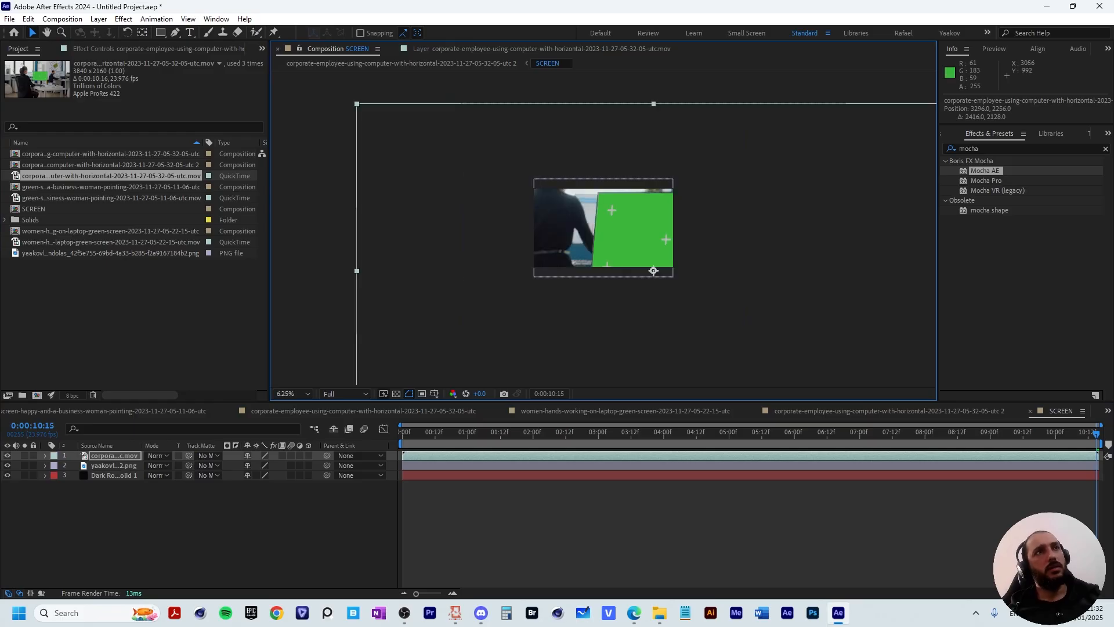
drag(653, 270, 677, 255)
- Apply Hue/Saturation to the office footage layer in SCREEN and set Master Saturation to -100
key(ctrl+space)
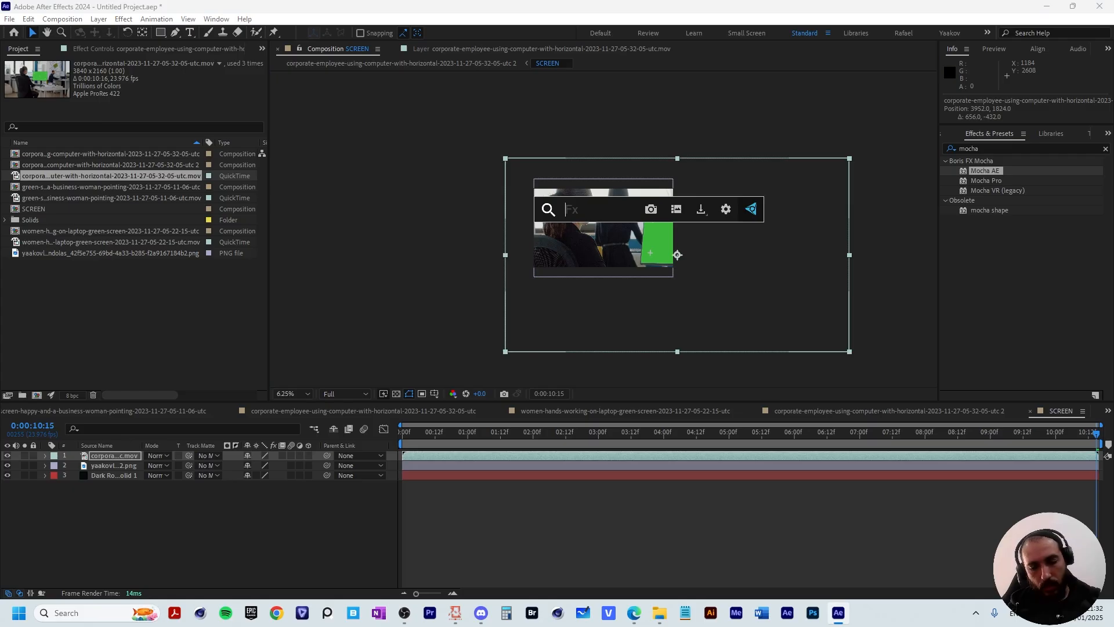
text(hue)
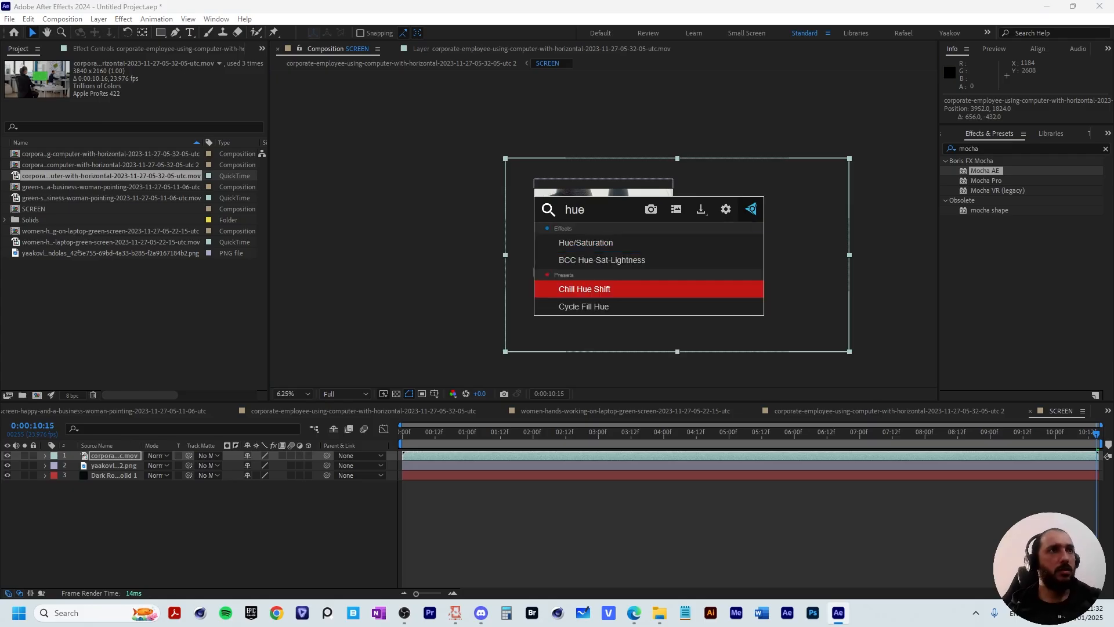
click(582, 243)
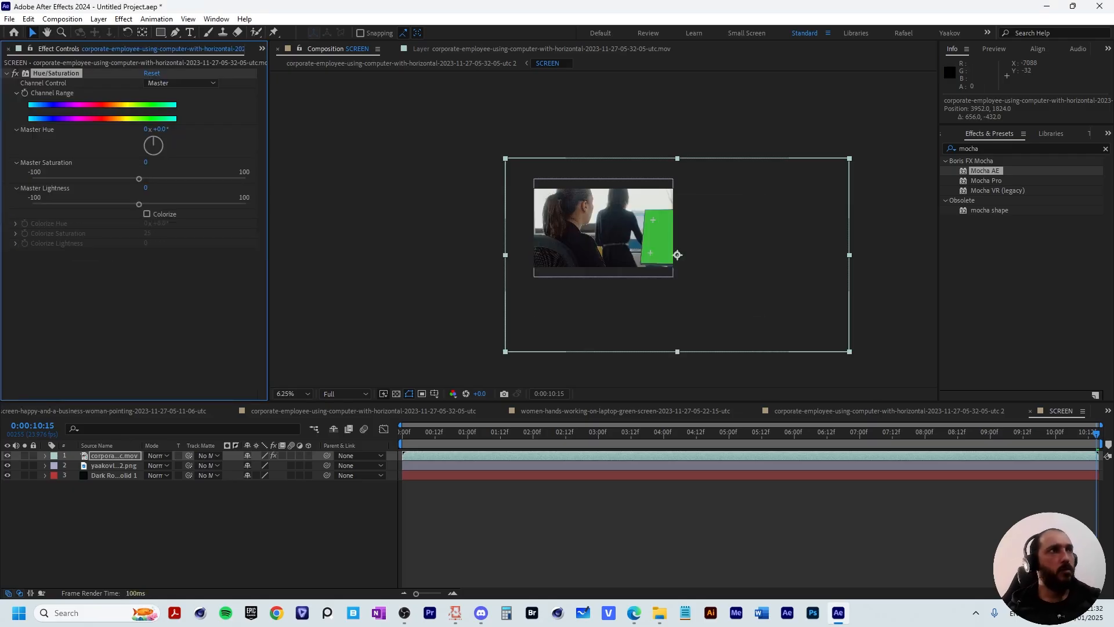
drag(138, 178, 32, 179)
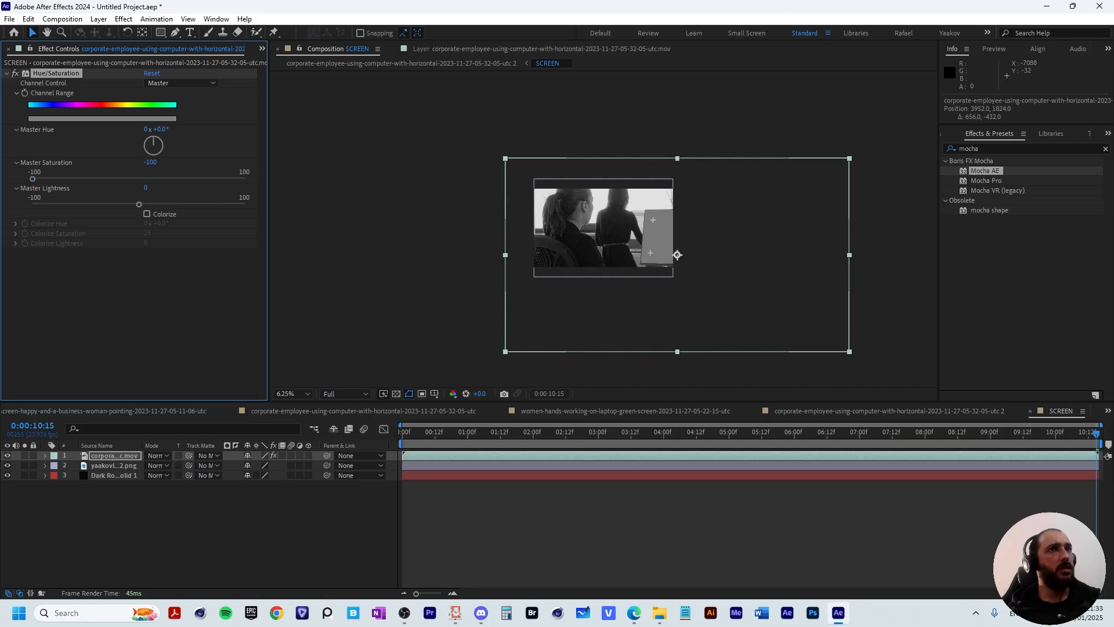
- Apply Fast Box Blur to the desaturated office footage and set its Blur Radius to 6.3
key(ctrl+space)
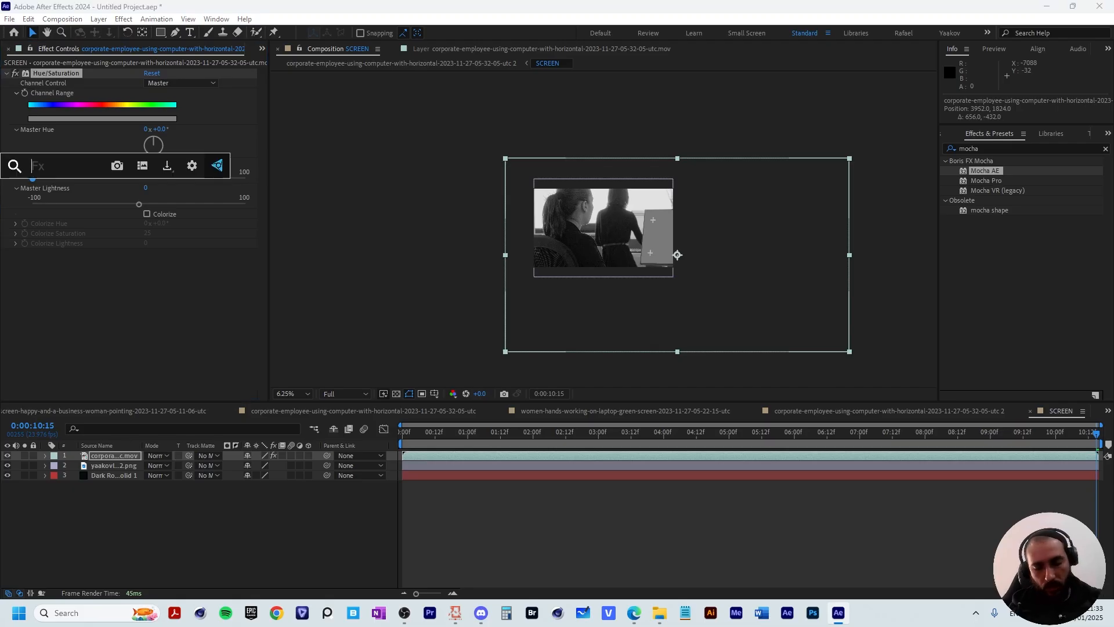
text(fasf)
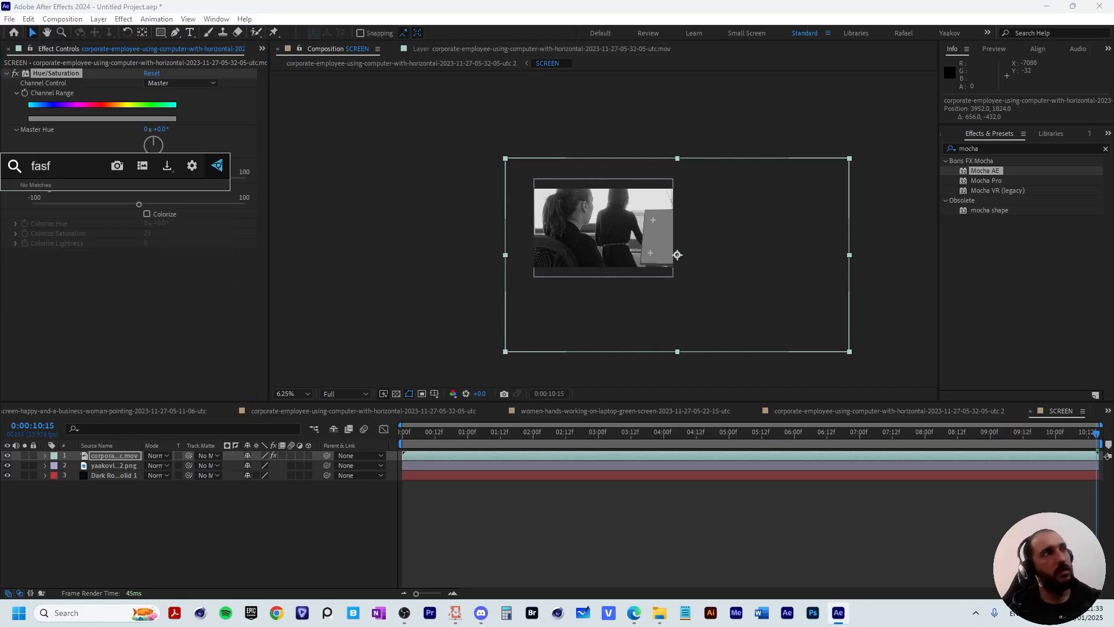
key(BackSpace)
key(Down)
key(Down)
key(Return)
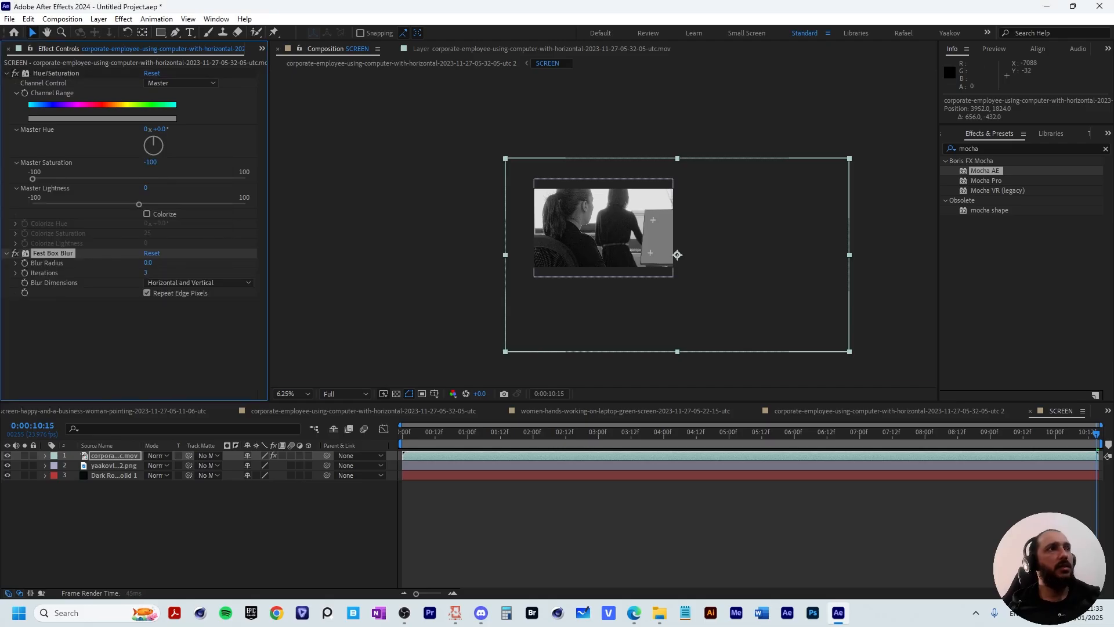
drag(993, 149, 932, 165)
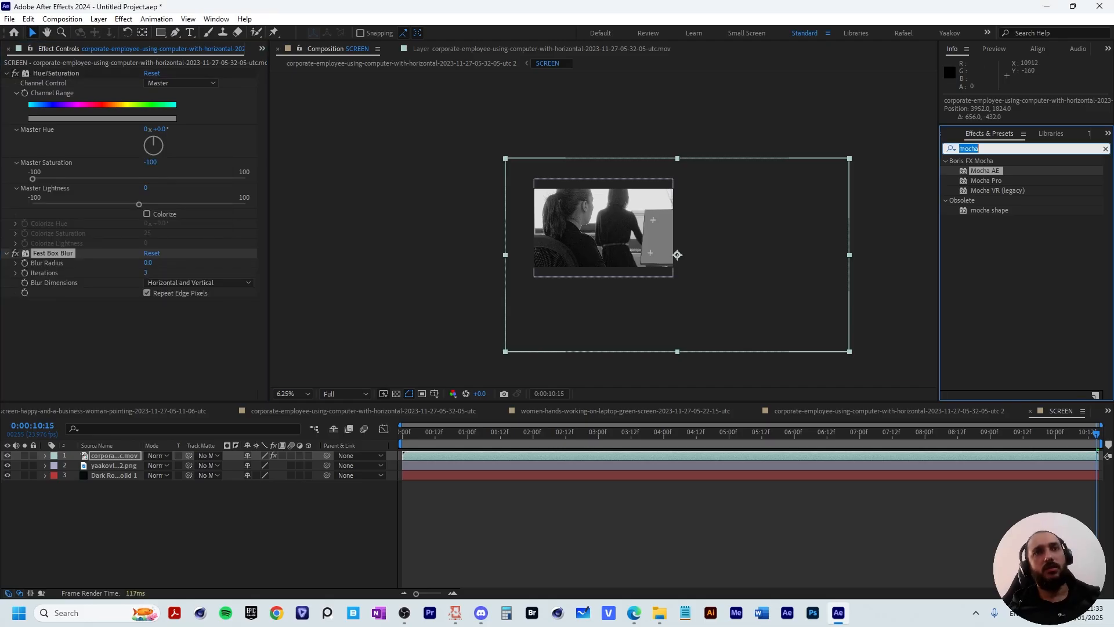
text(fast)
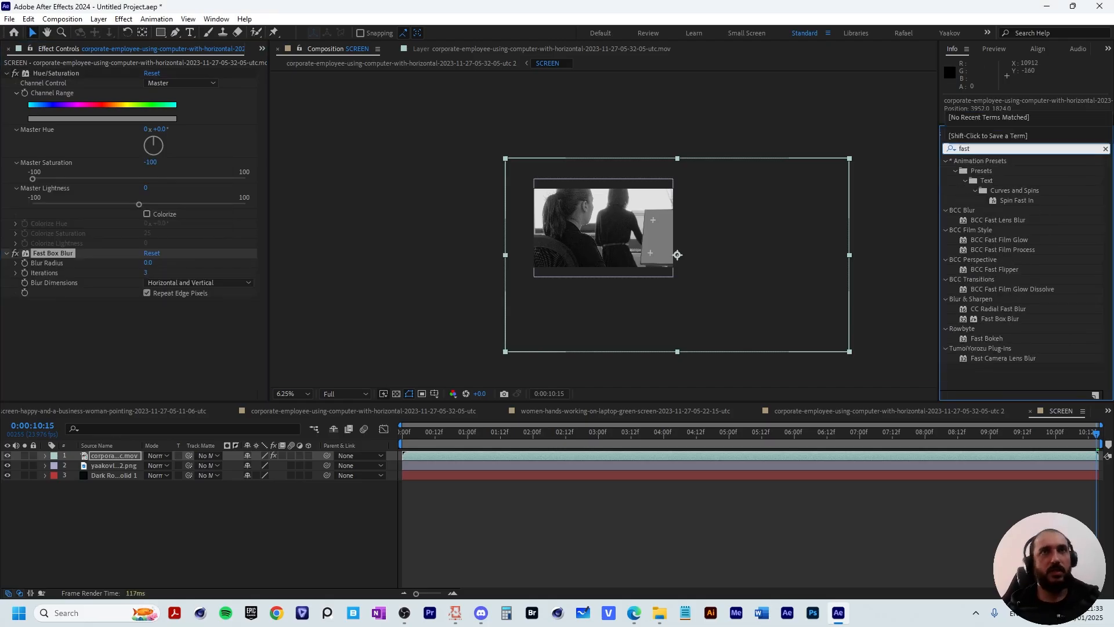
double_click(1000, 318)
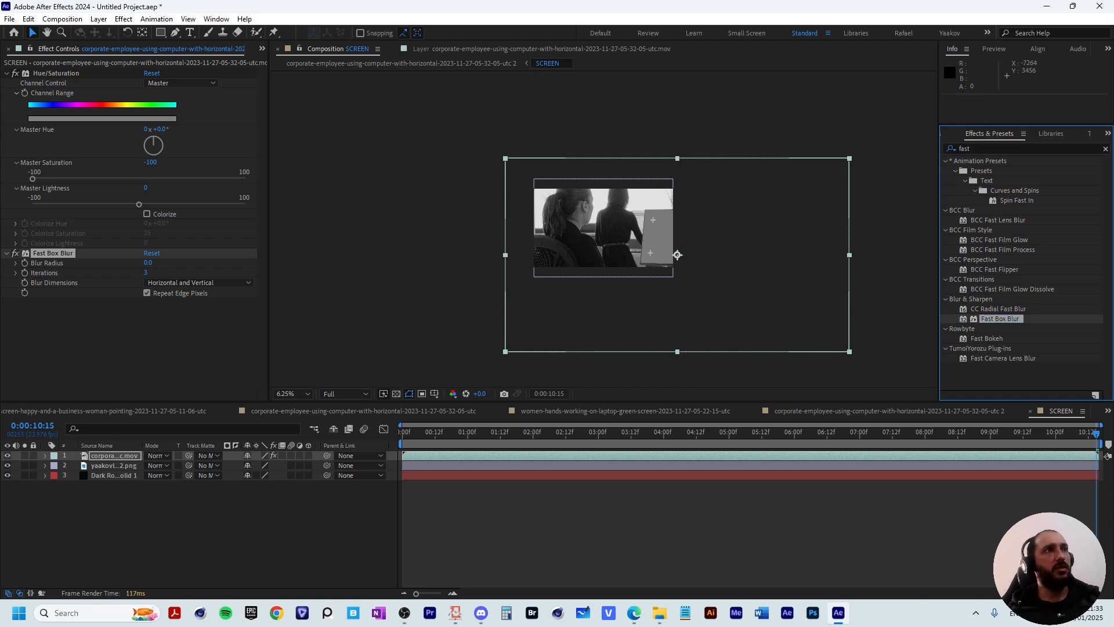
drag(148, 263, 155, 263)
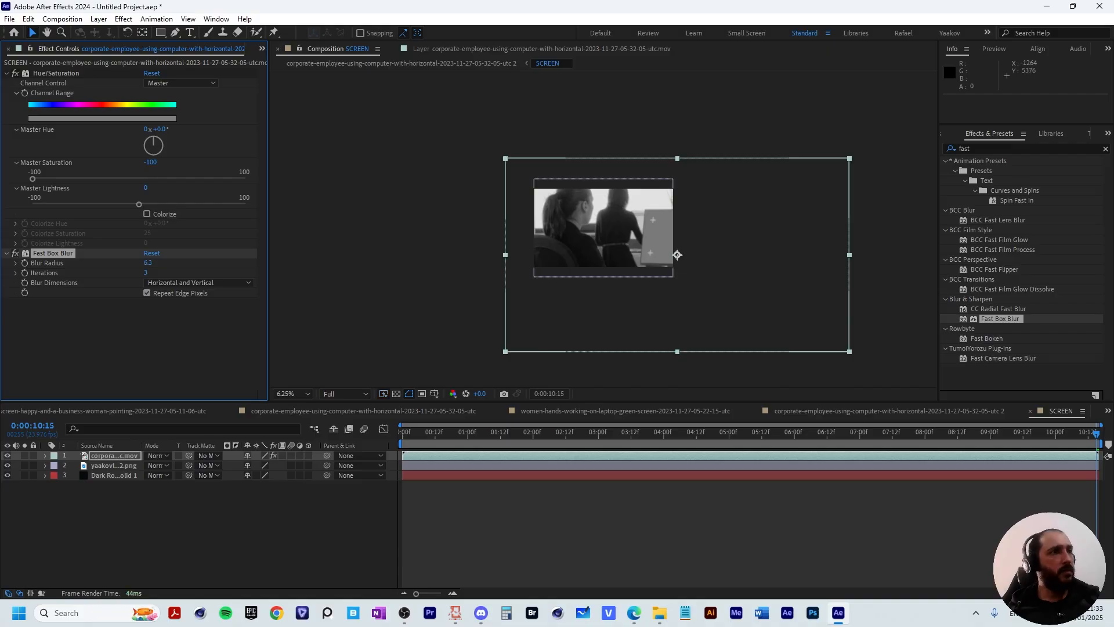
- Set the office reflection layer's blending mode to Screen and its opacity to 30%
click(157, 456)
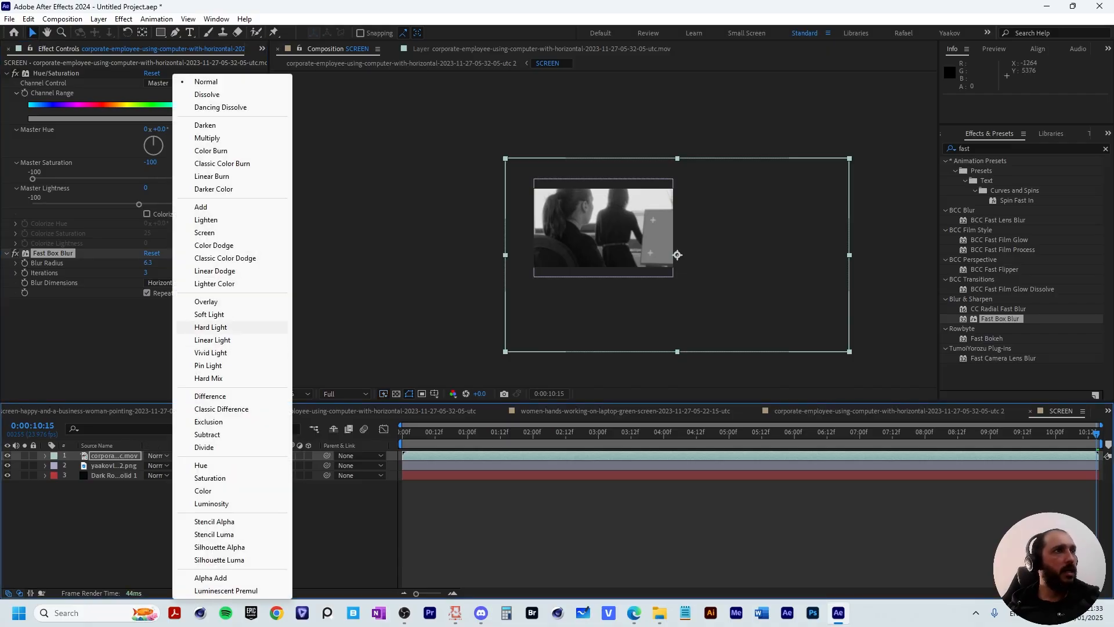
click(204, 232)
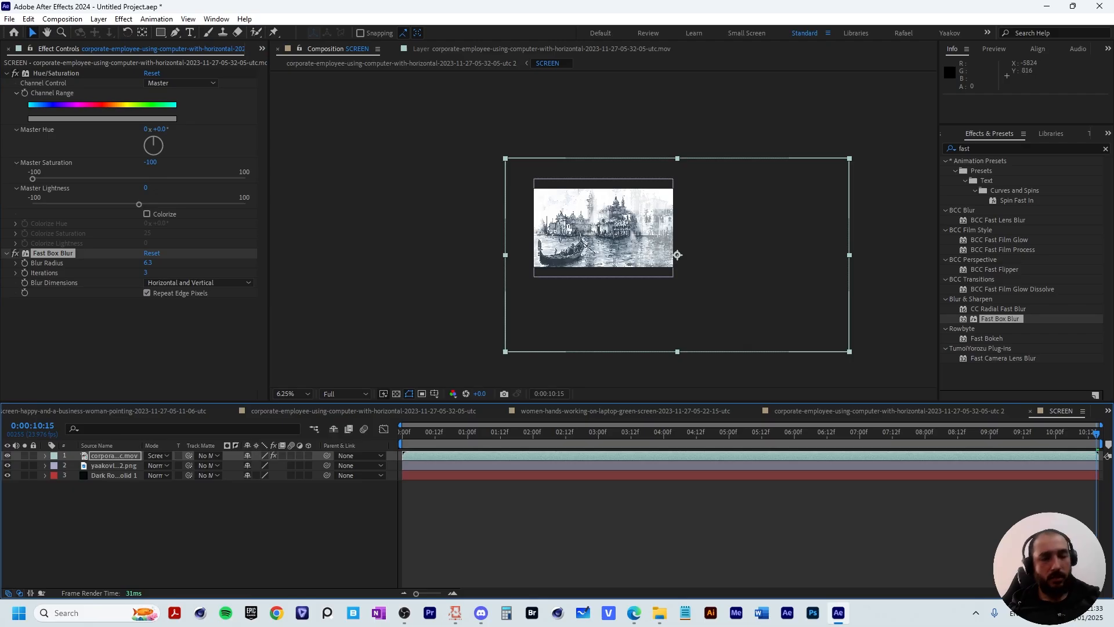
key(t)
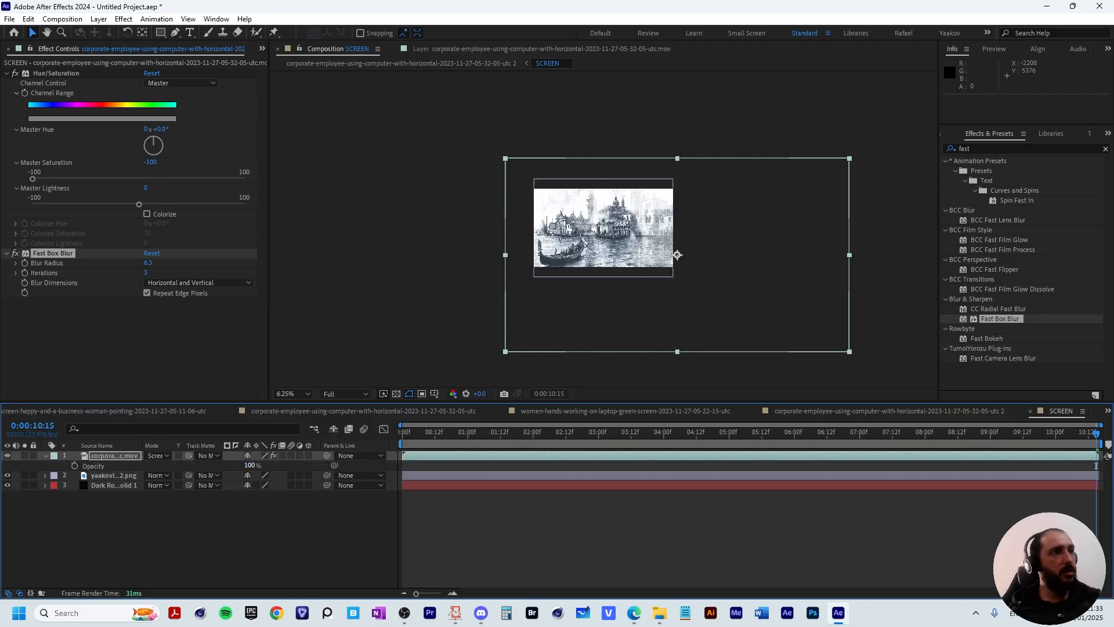
mouse_move(249, 465)
mouse_down()
mouse_move(210, 465)
mouse_move(252, 465)
mouse_move(242, 466)
mouse_up()
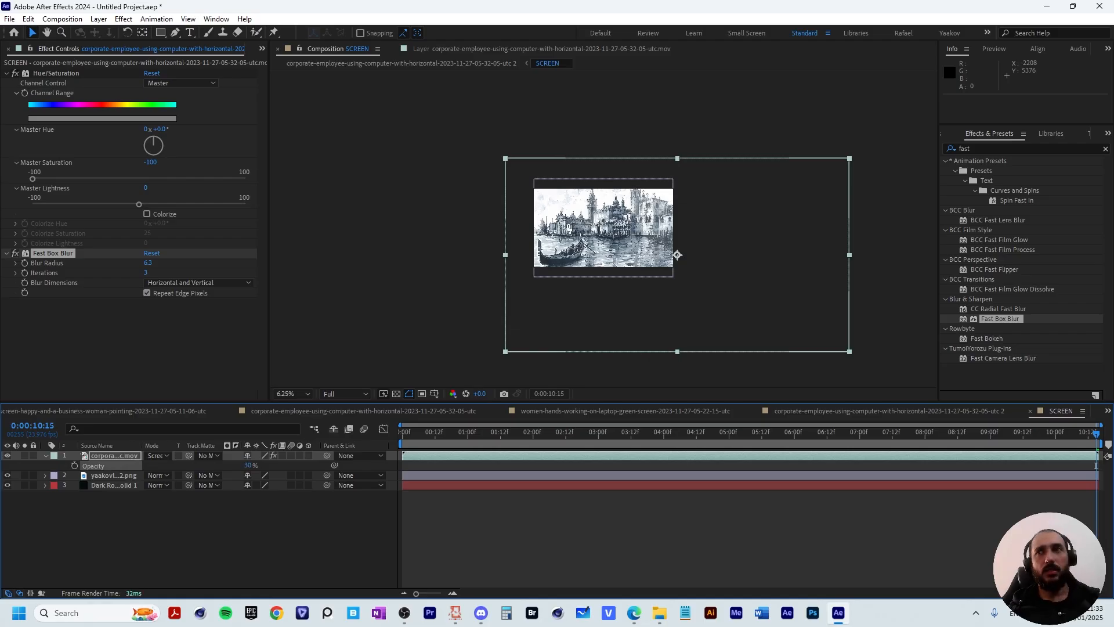
- Add the bearded-astronaut clip to SCREEN and place it directly beneath the office reflection layer
drag(1113, 290, 209, 565)
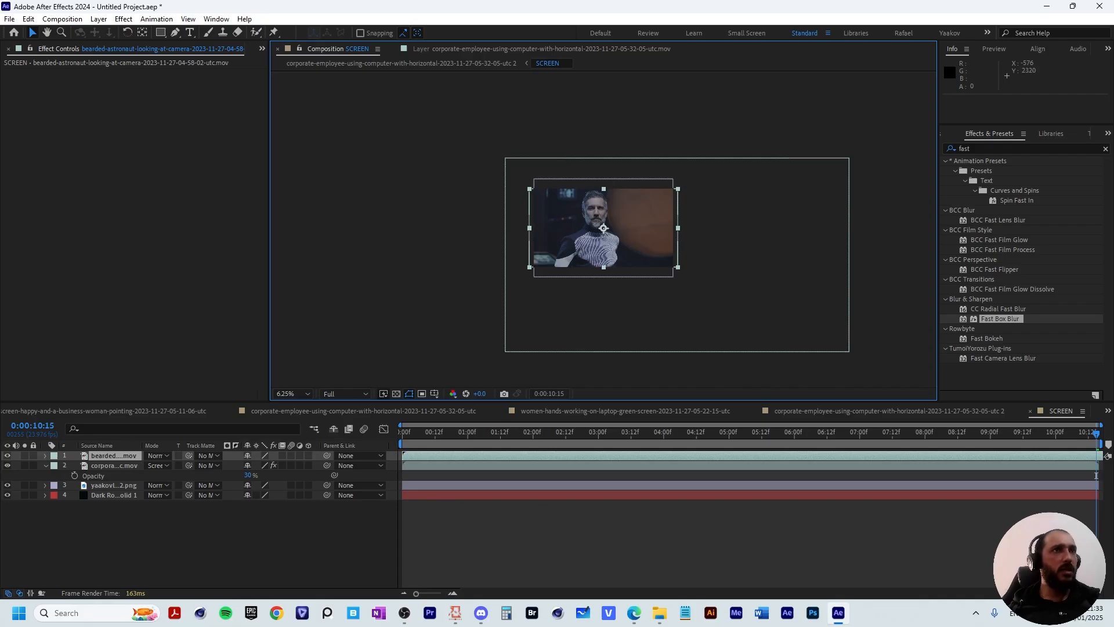
drag(113, 455, 115, 480)
scroll(613, 179, up, 1)
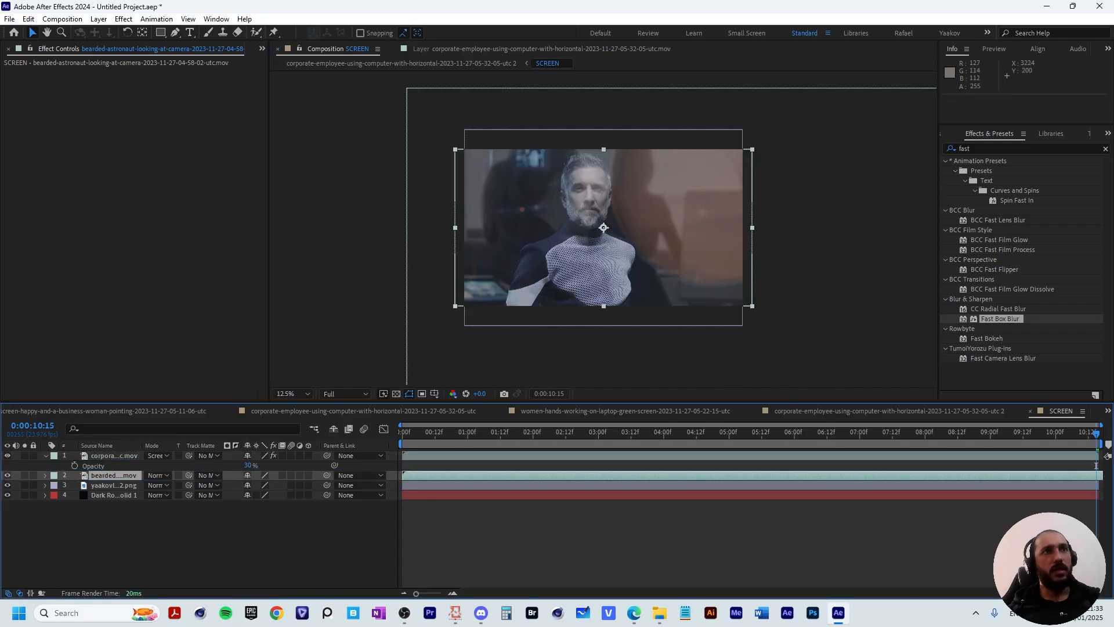
- Move the office reflection layer to about 4728, 1872 over the astronaut clip and set its Fast Box Blur radius to 13.1
drag(720, 129, 639, 99)
drag(669, 252, 754, 255)
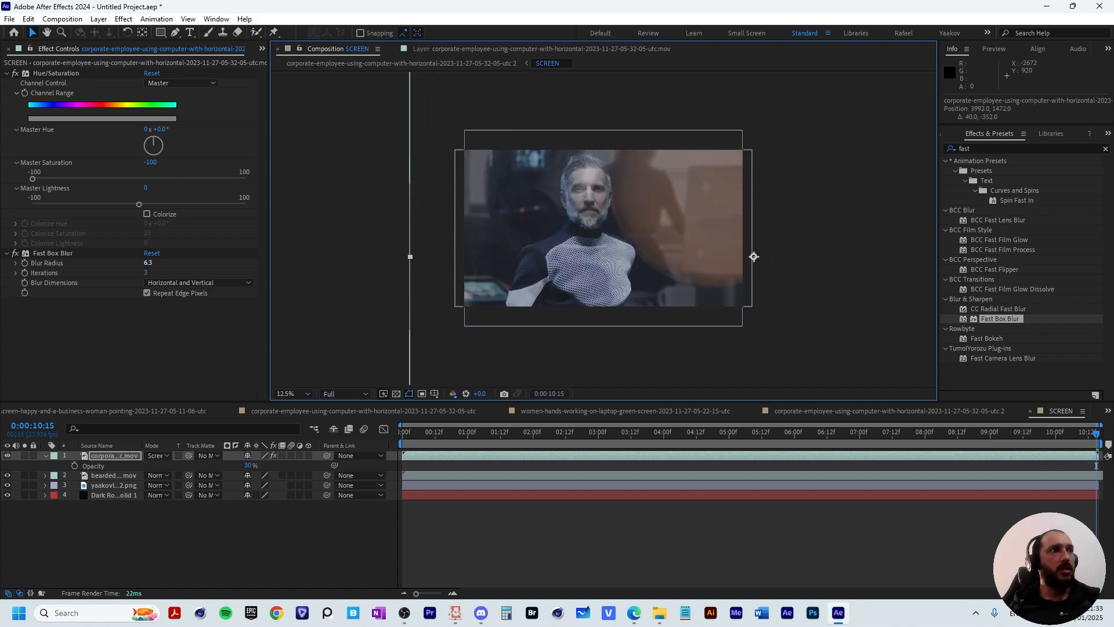
drag(148, 263, 183, 262)
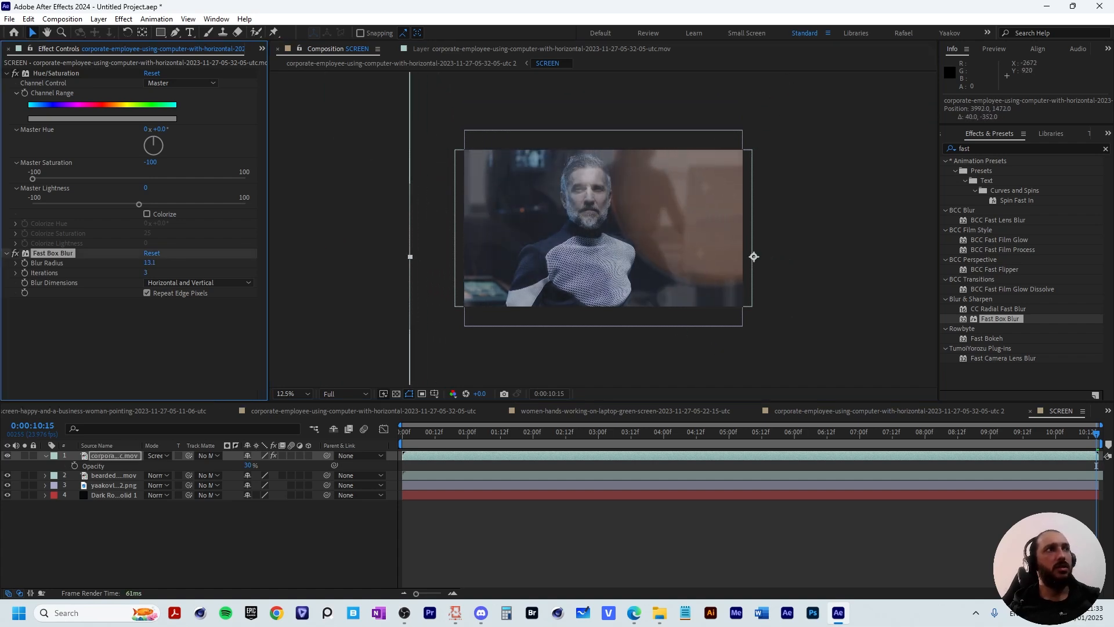
drag(754, 256, 807, 286)
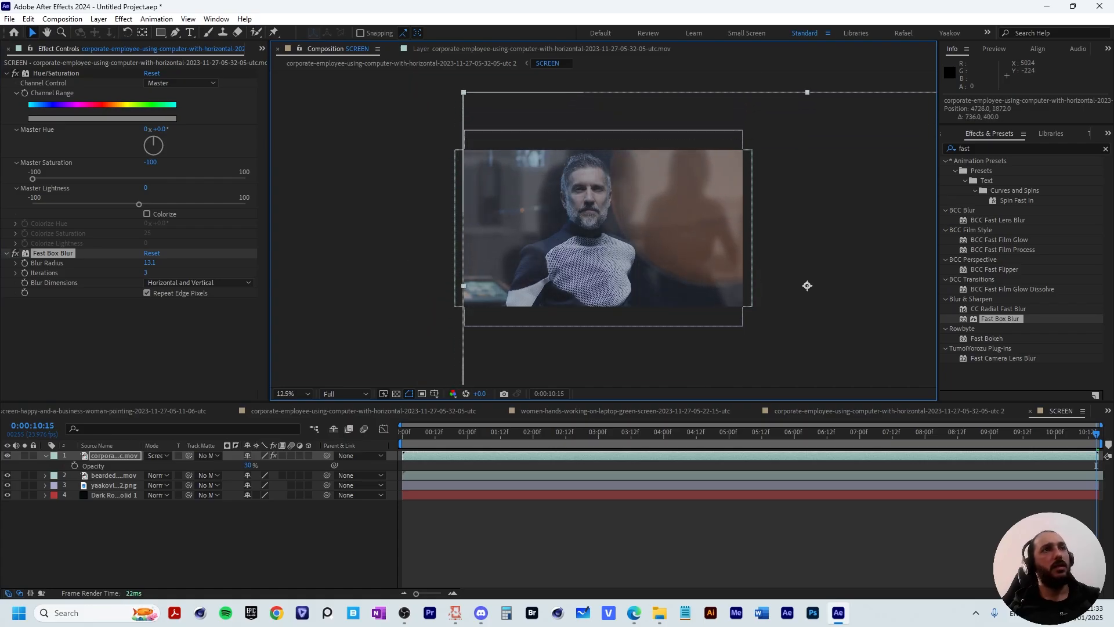
- Check the reflection over time, stop at 0:00:10:04, and set the reflection layer's opacity to 22%
drag(413, 433, 837, 433)
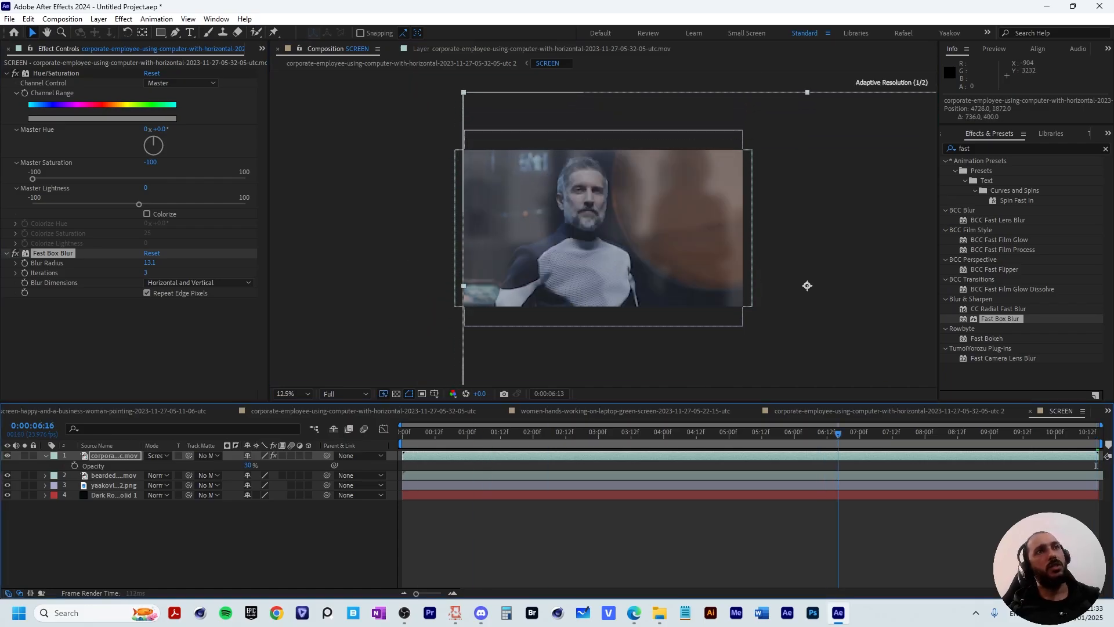
drag(1096, 466, 1066, 466)
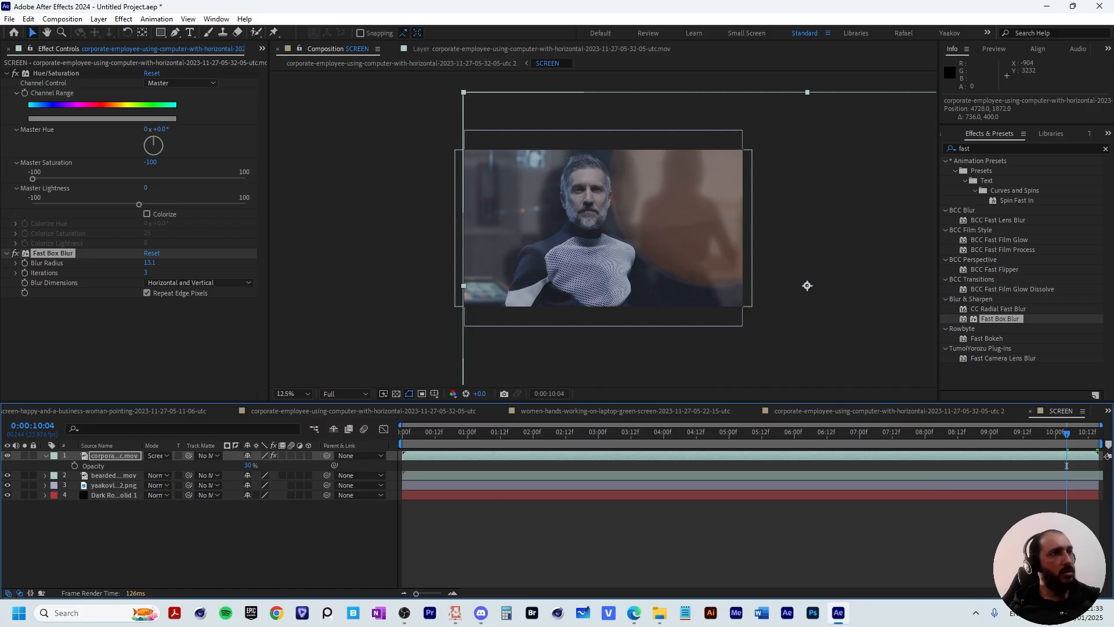
drag(248, 466, 243, 465)
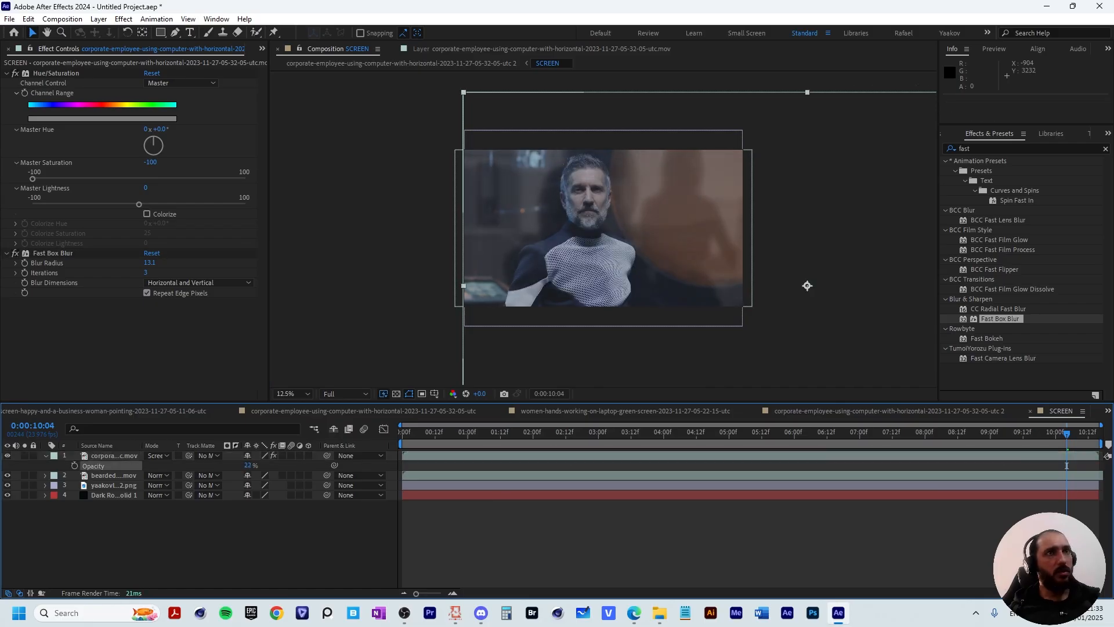
- Return to the office footage composition, deselect its layers, and scrub and play it back to review the reflection on the tracked monitor
click(371, 62)
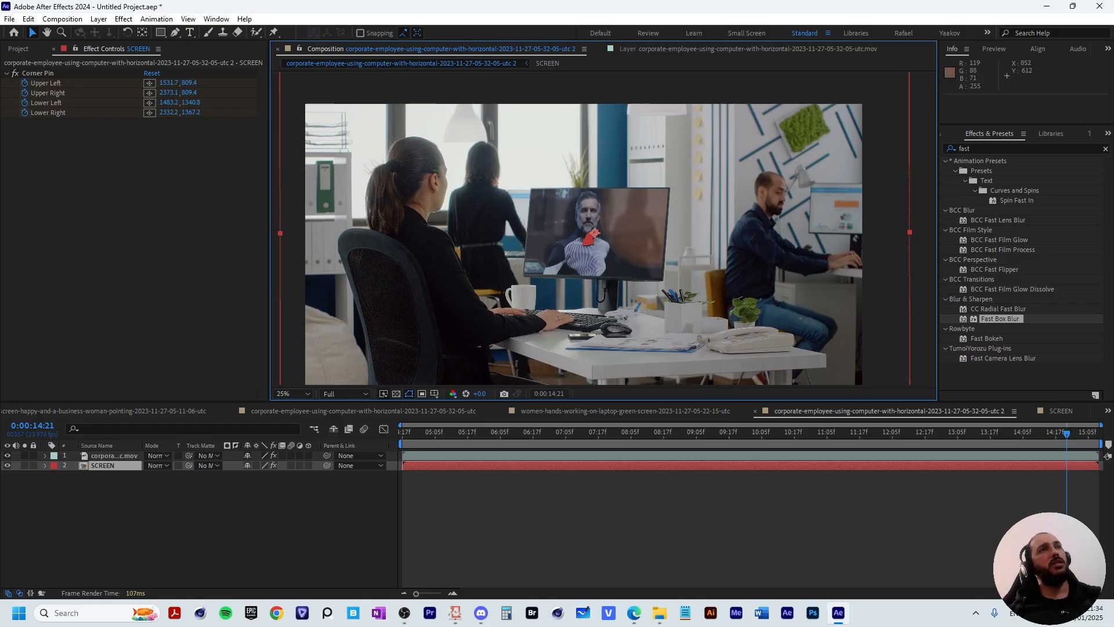
drag(479, 433, 559, 433)
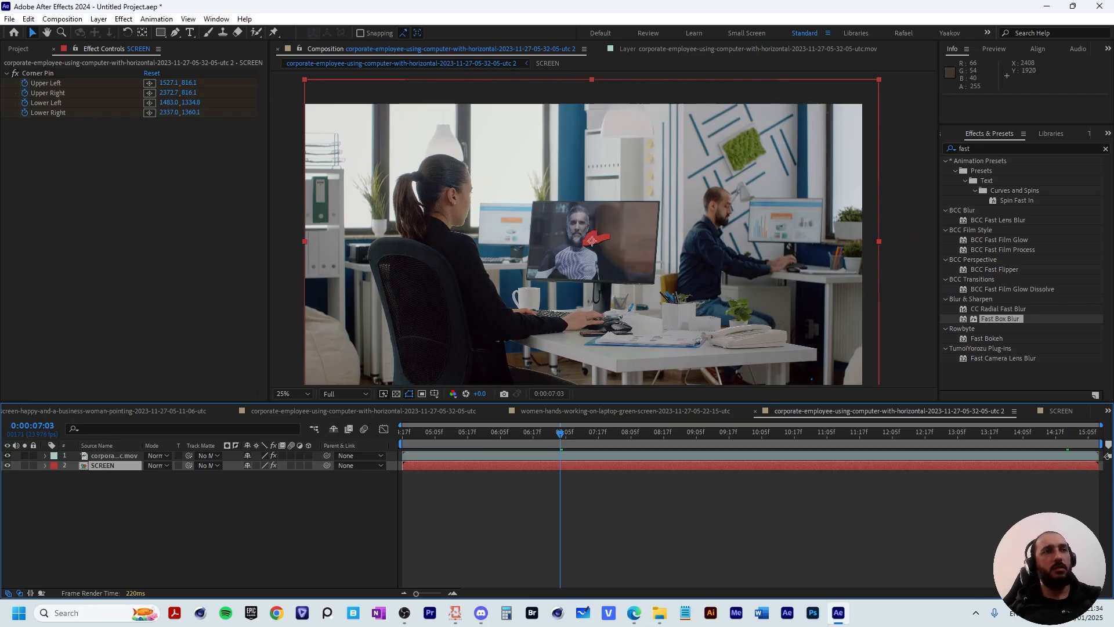
drag(560, 433, 785, 433)
click(778, 510)
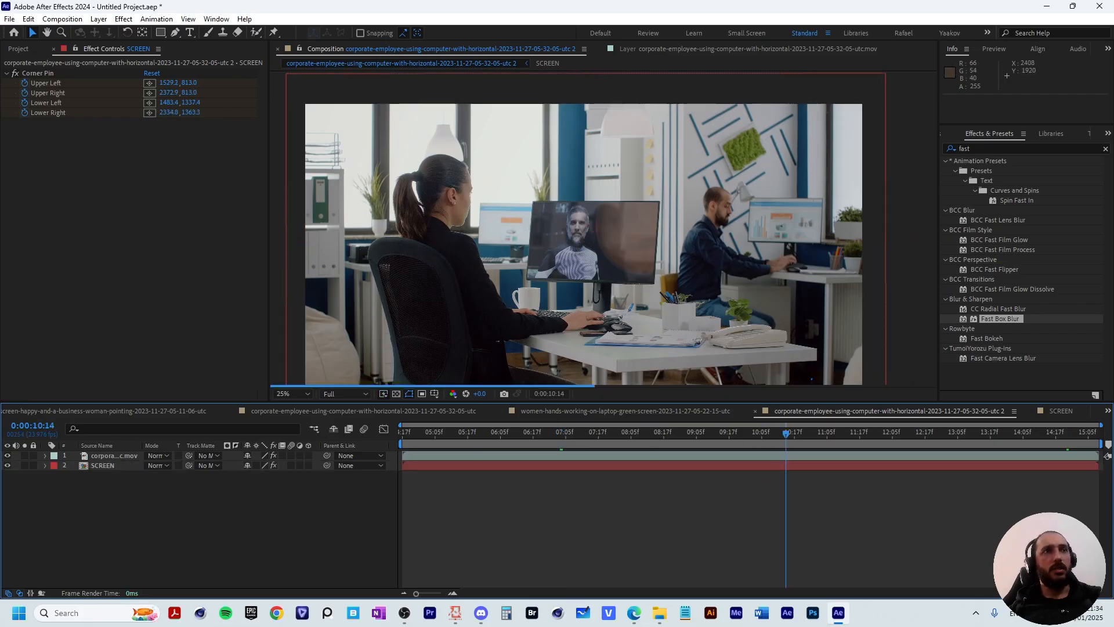
key(space)
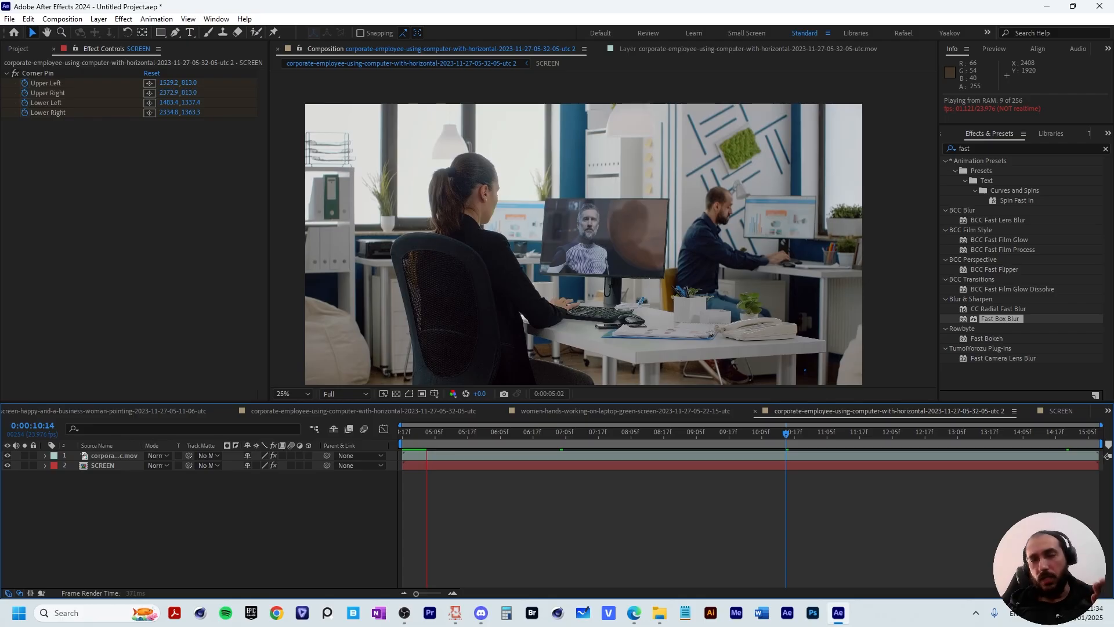
key(space)
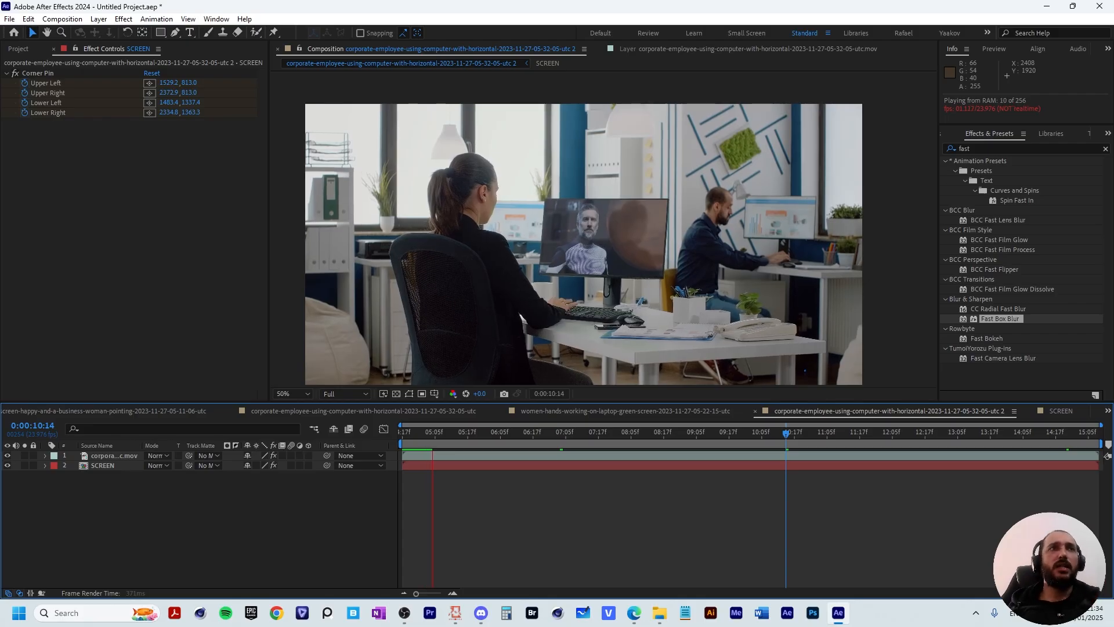
- Increase the Fast Box Blur radius of the office reflection layer inside SCREEN and return to the office composition
key(space)
key(space)
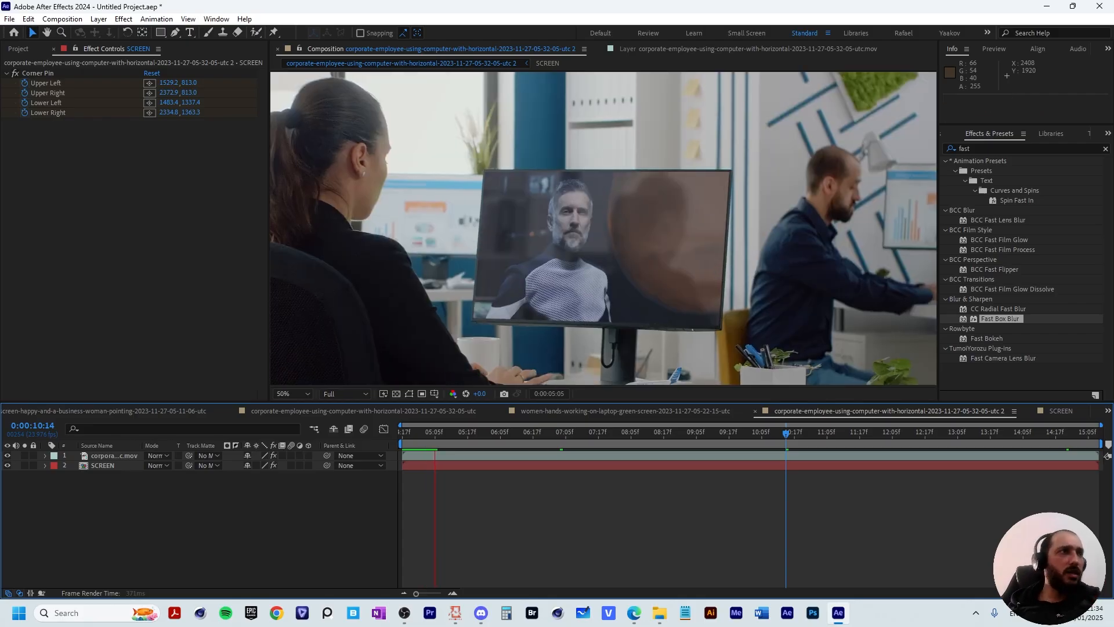
click(103, 465)
double_click(598, 247)
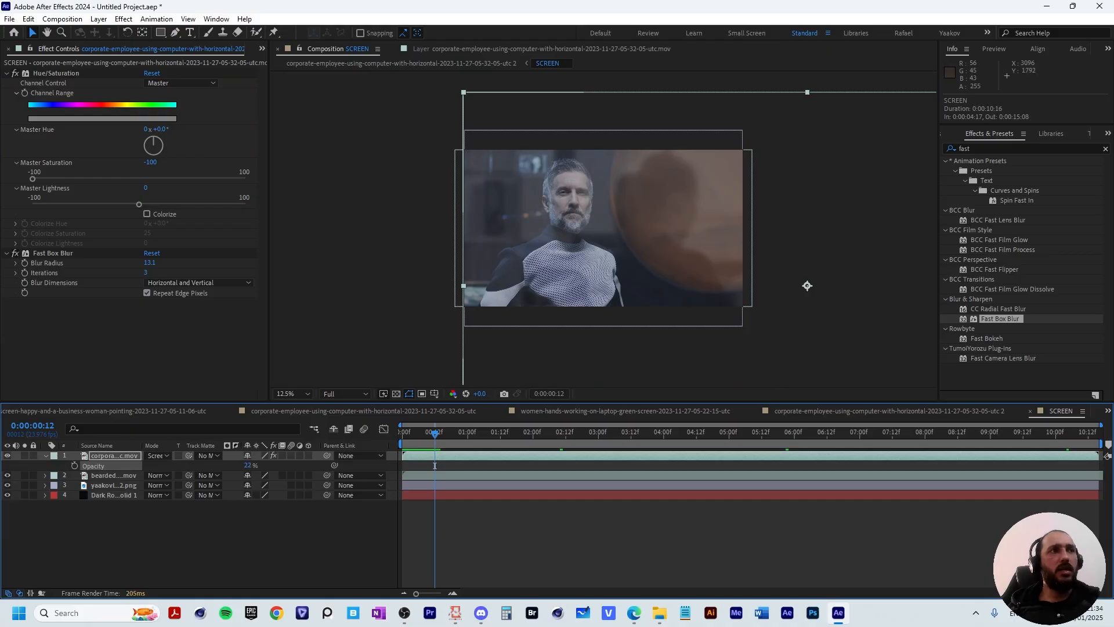
drag(150, 263, 306, 263)
click(402, 63)
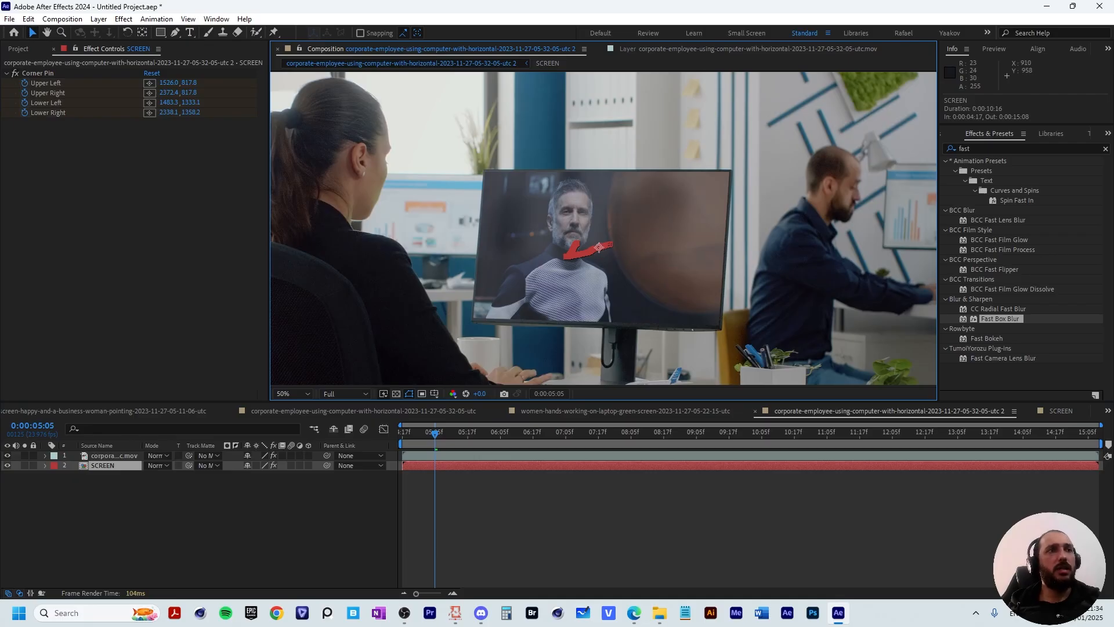
- Deselect the layers and review the blurred reflection on the tracked monitor at several times in the office composition
key(space)
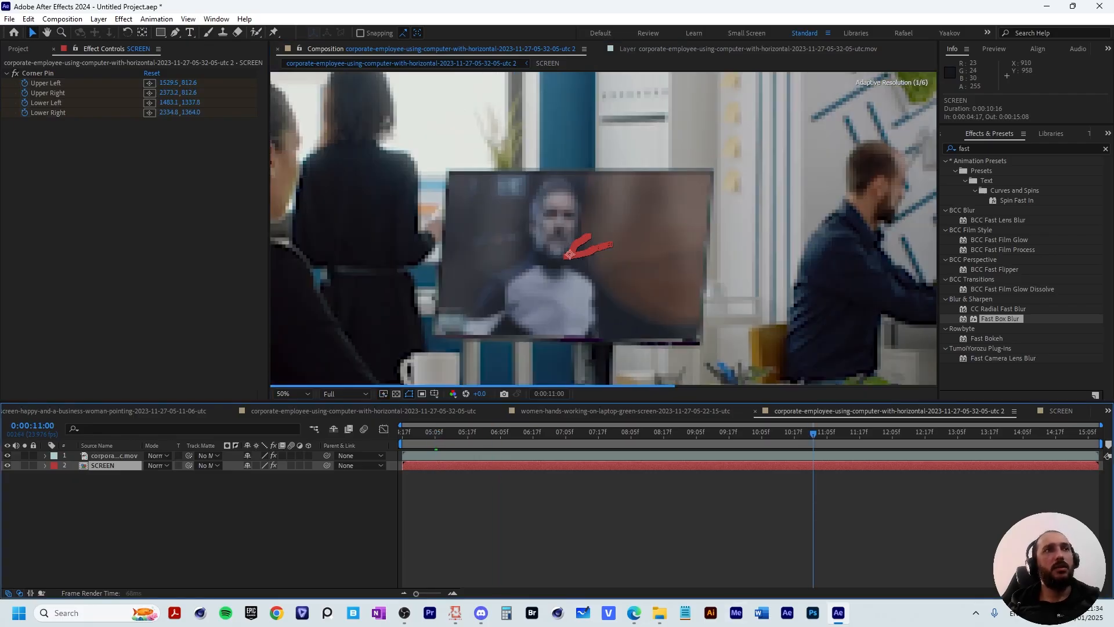
key(ctrl+shift+a)
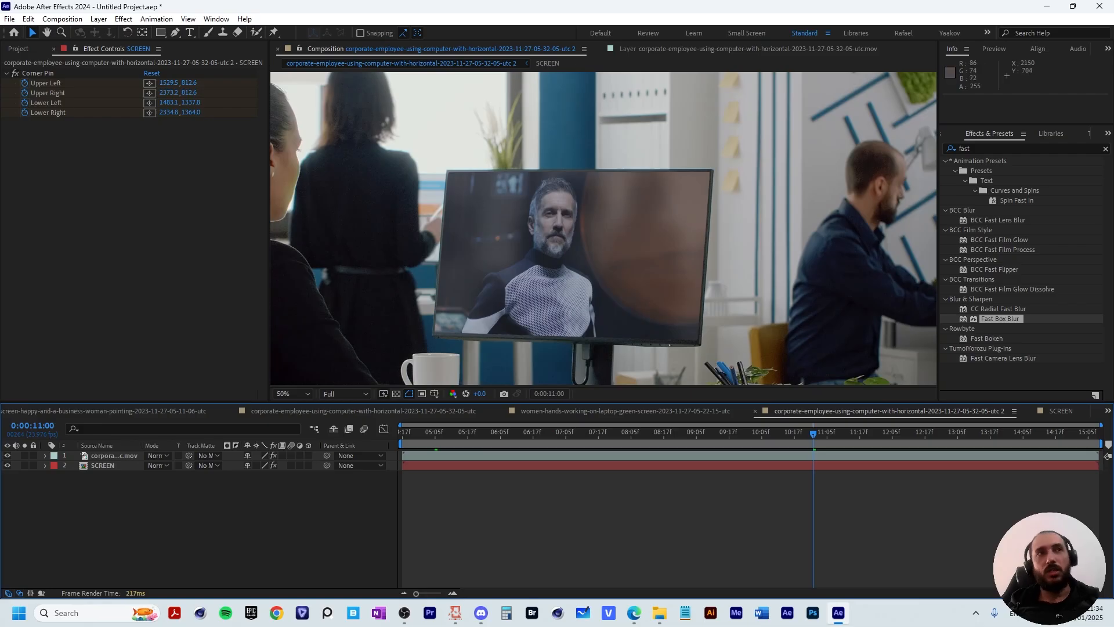
key(comma)
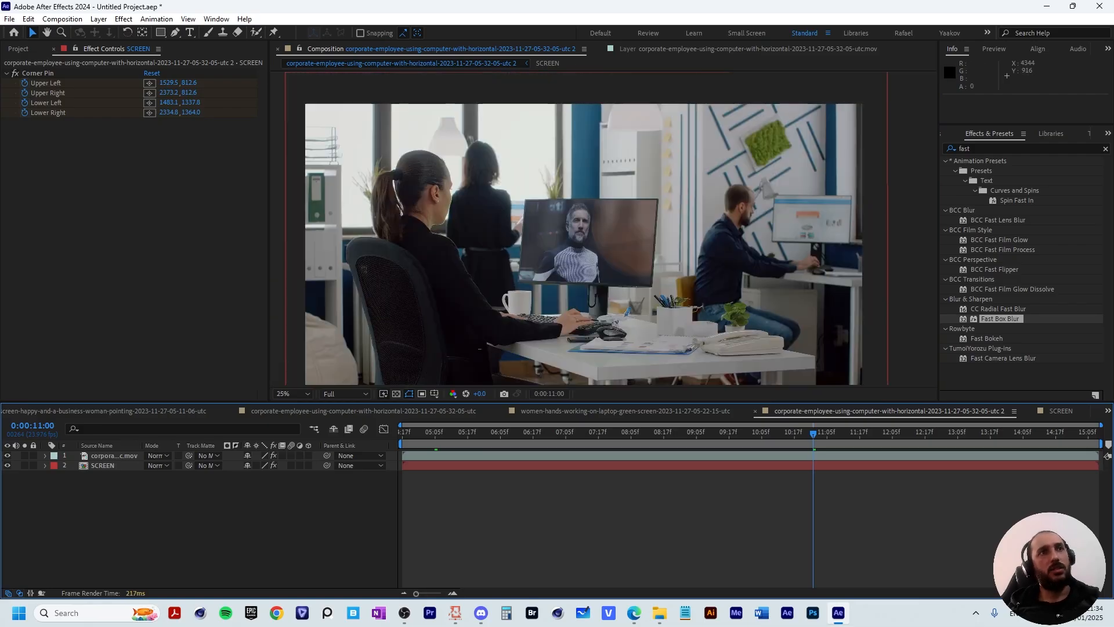
key(space)
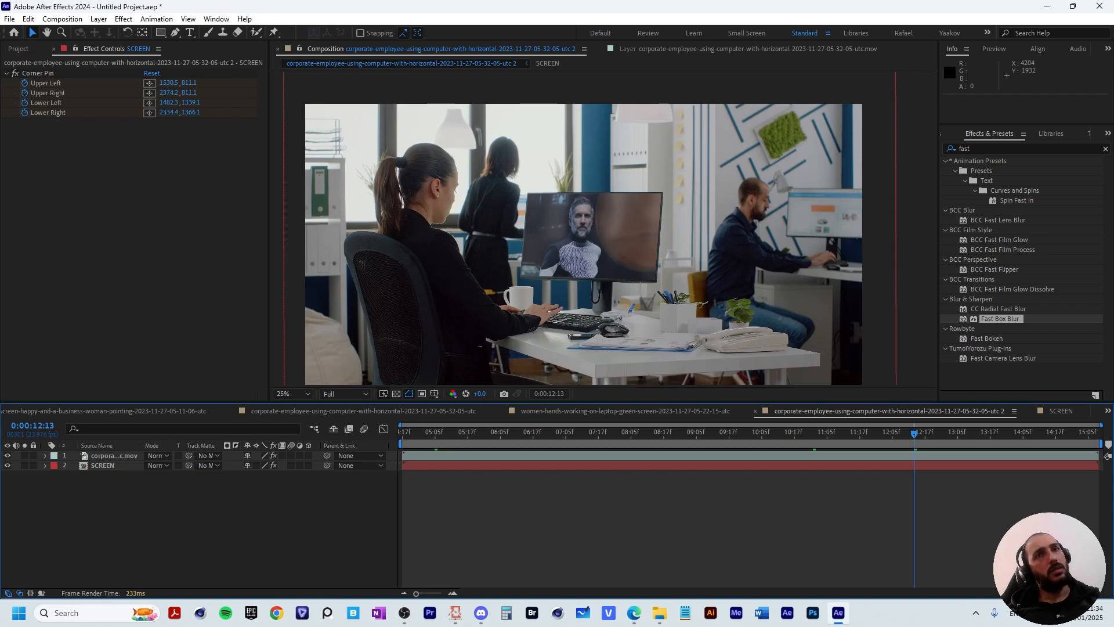
click(1031, 433)
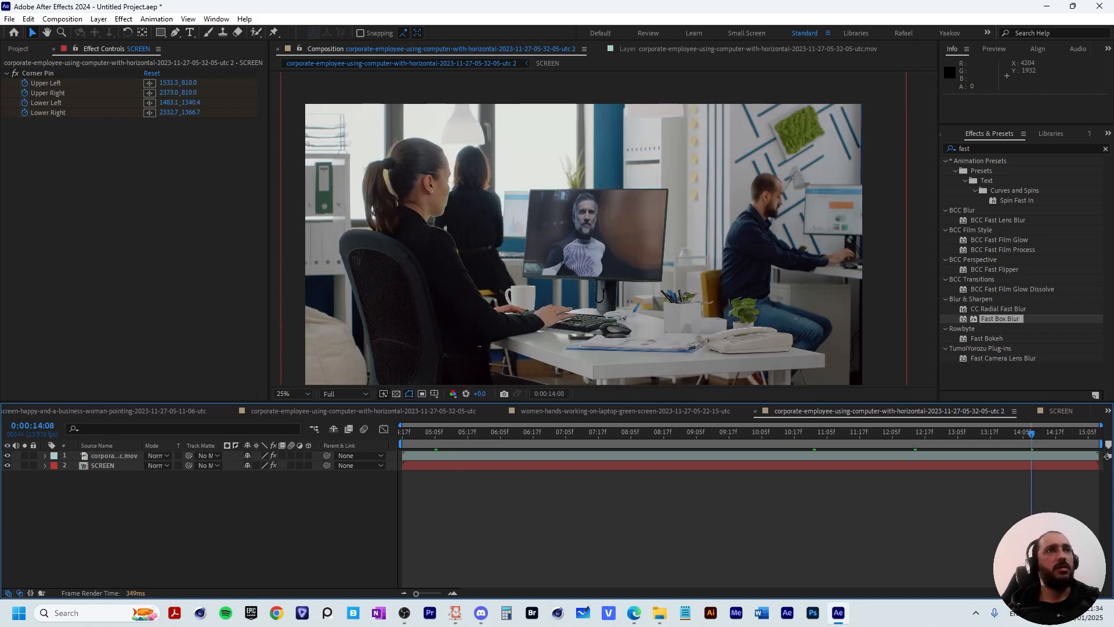
key(space)
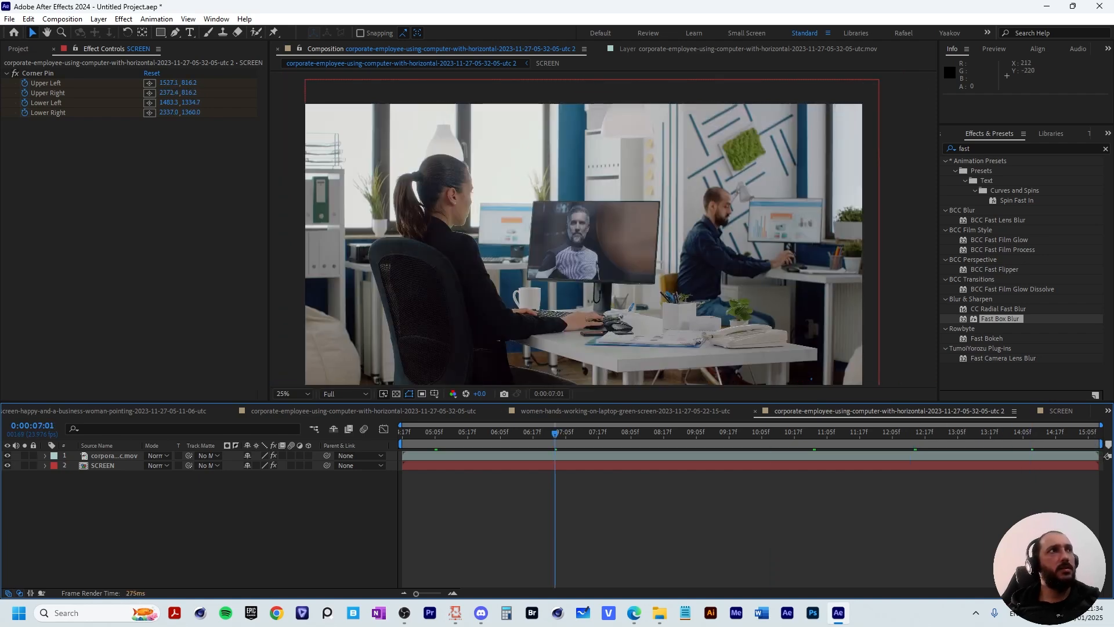
- Create a new composition from the women-hands-working-on-laptop green screen clip in the project
key(ctrl+0)
click(110, 187)
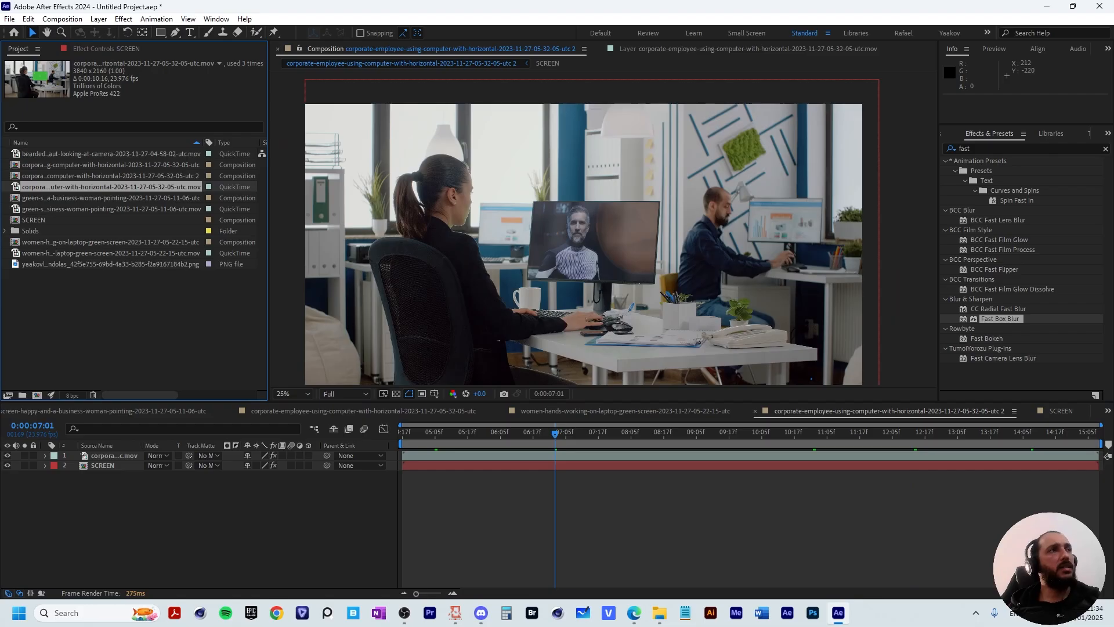
click(110, 253)
drag(110, 252, 36, 394)
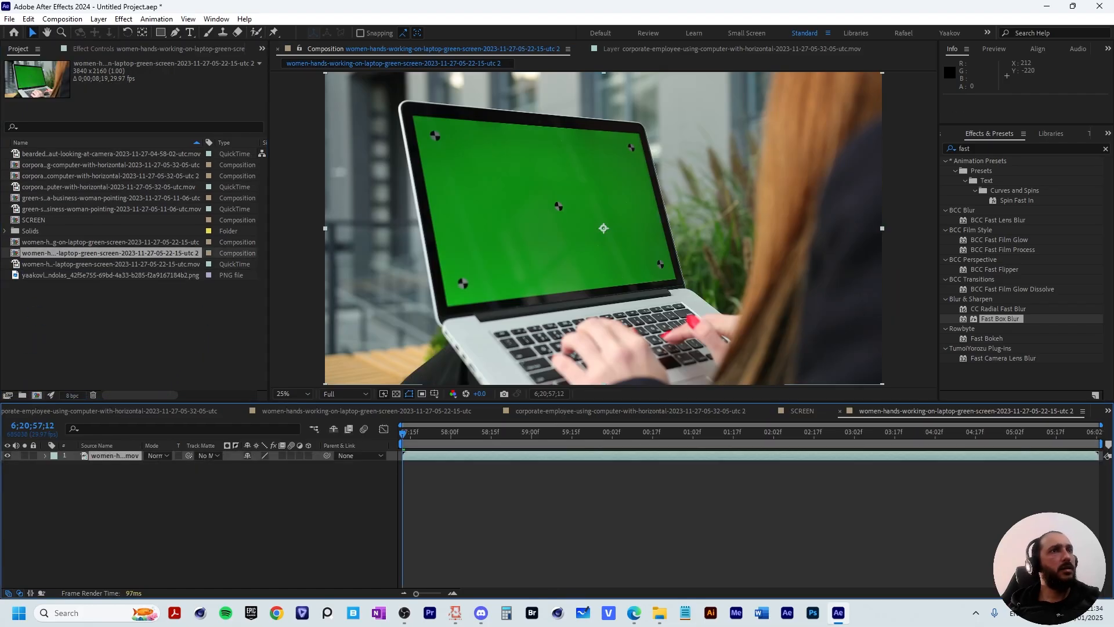
- Play and scrub the laptop footage to examine how the green screen moves and what reflects on it
key(space)
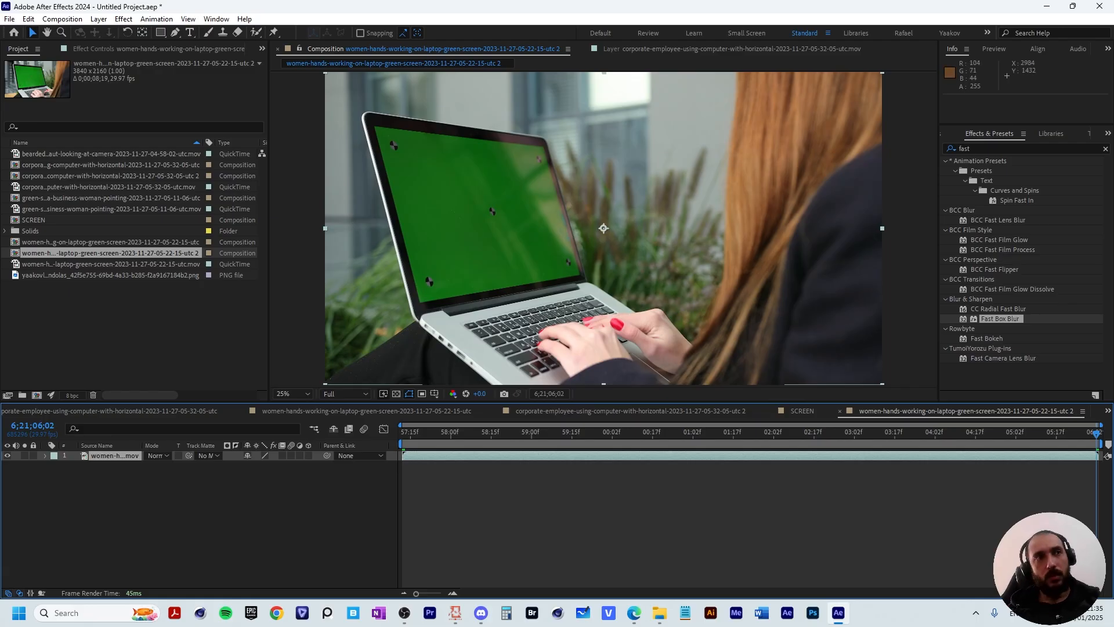
key(space)
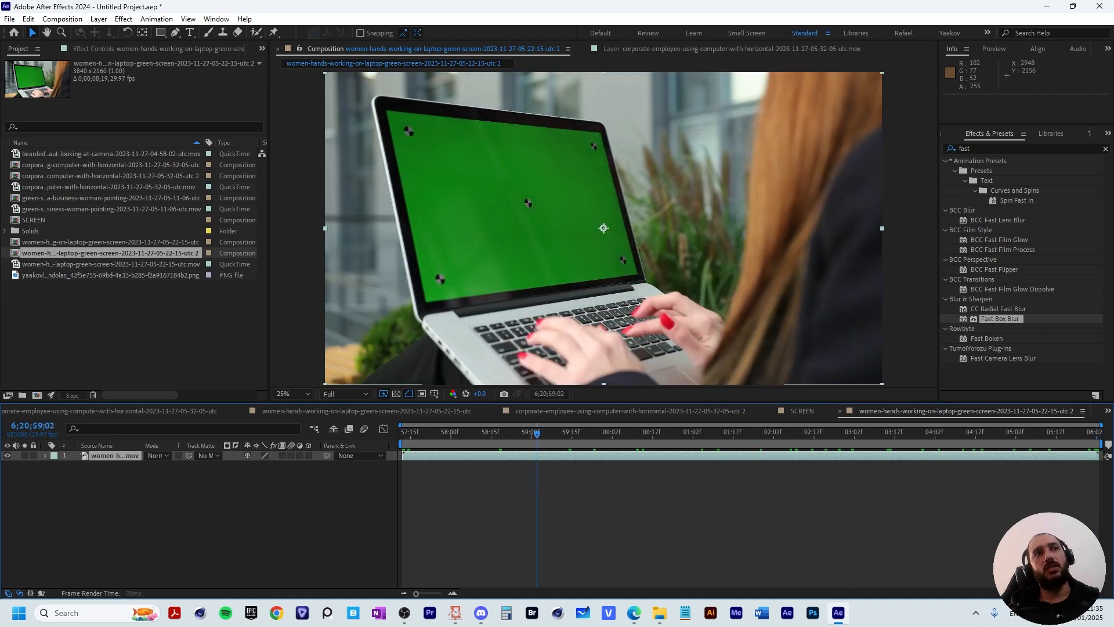
key(space)
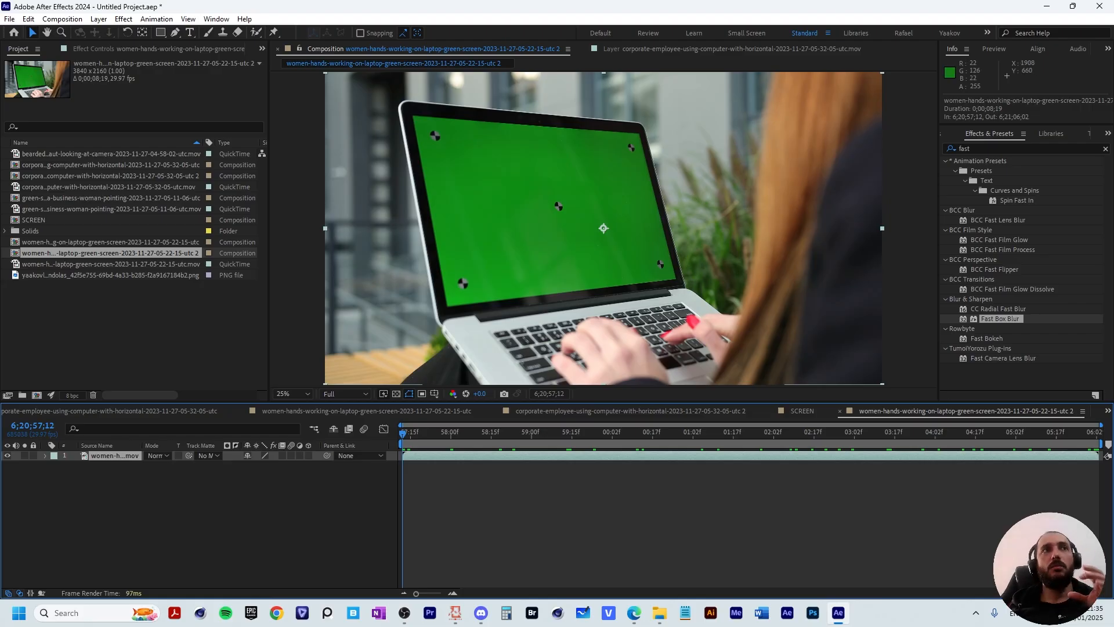
key(space)
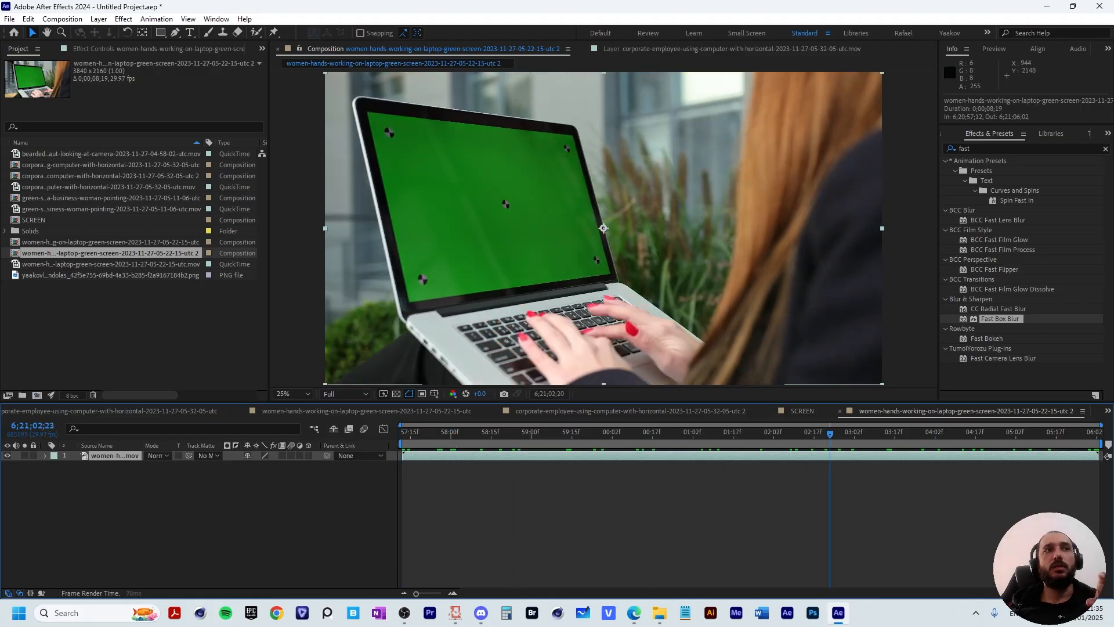
key(space)
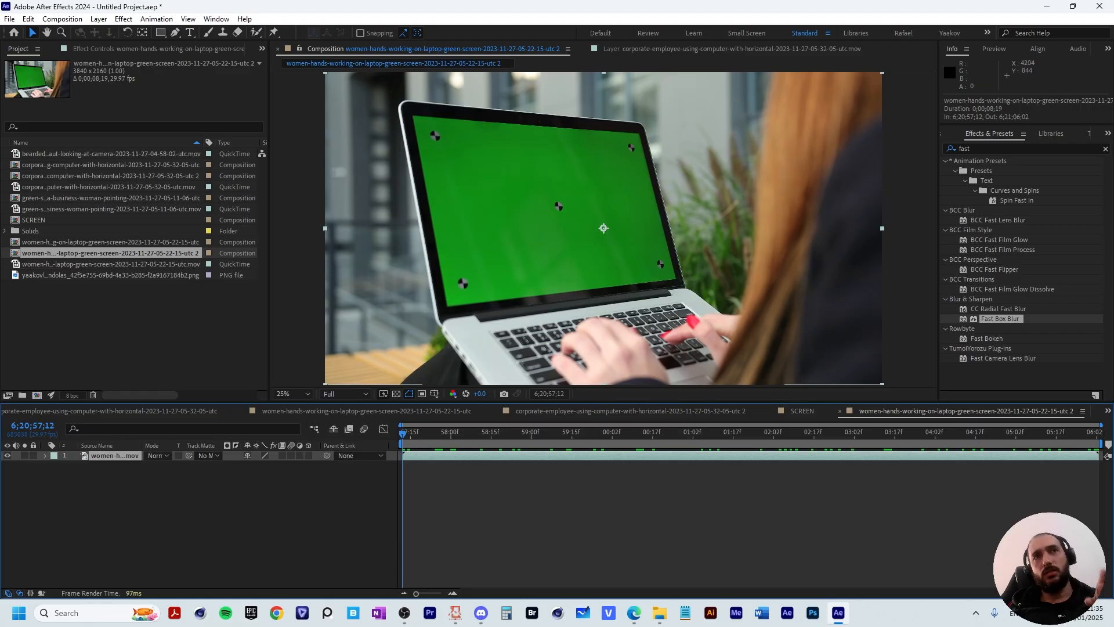
- Apply the Mocha AE effect to the laptop footage layer and launch the Mocha tracker
click(1003, 148)
key(ctrl+a)
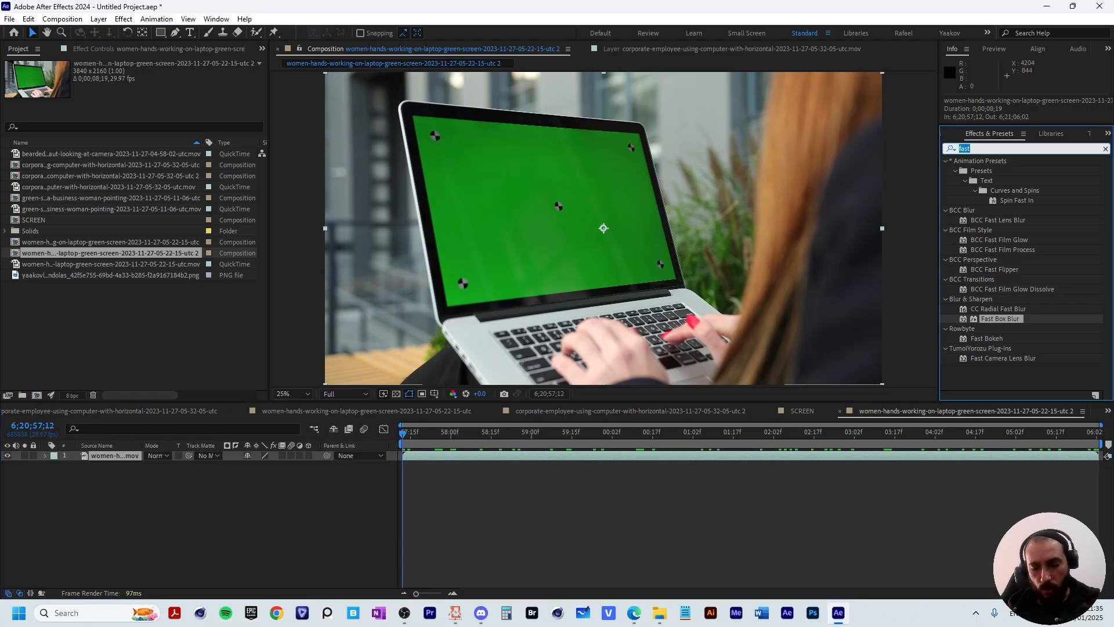
text(mocha)
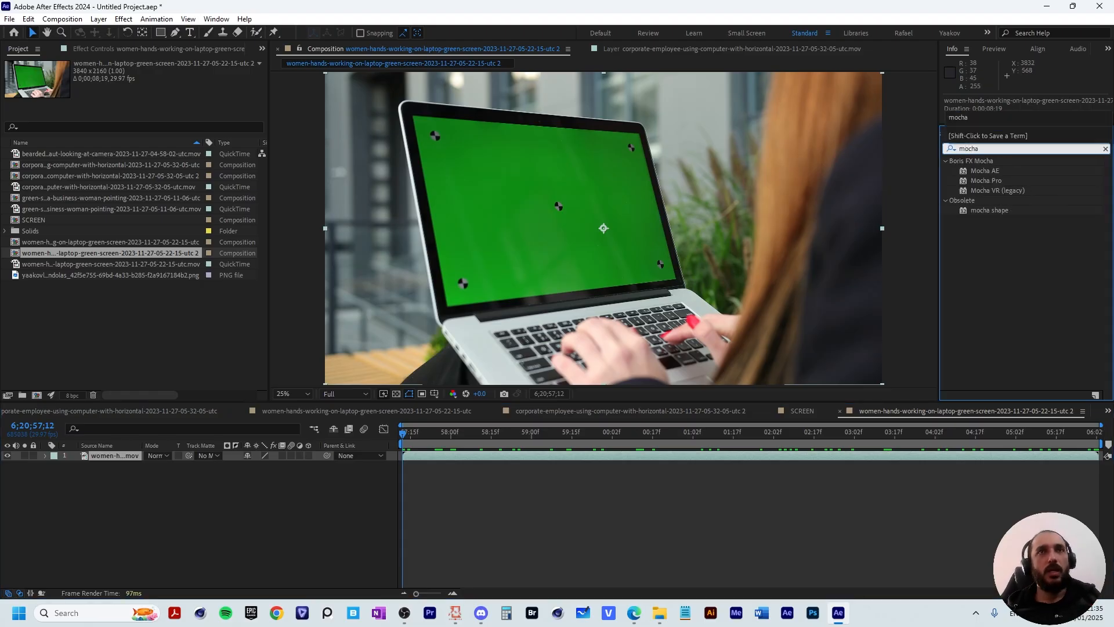
double_click(985, 171)
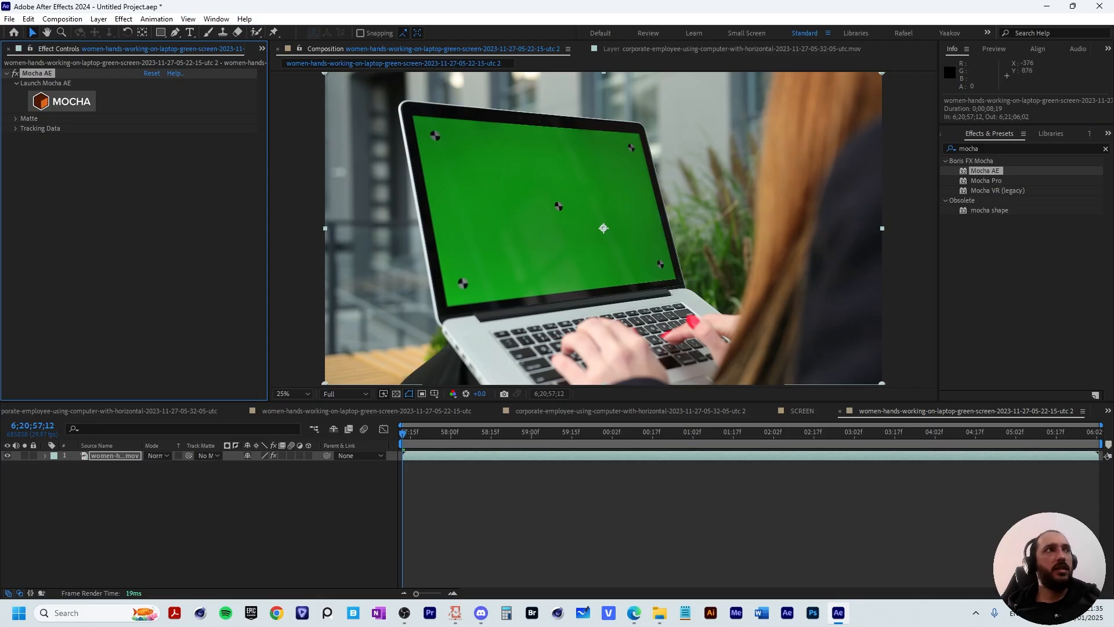
click(62, 101)
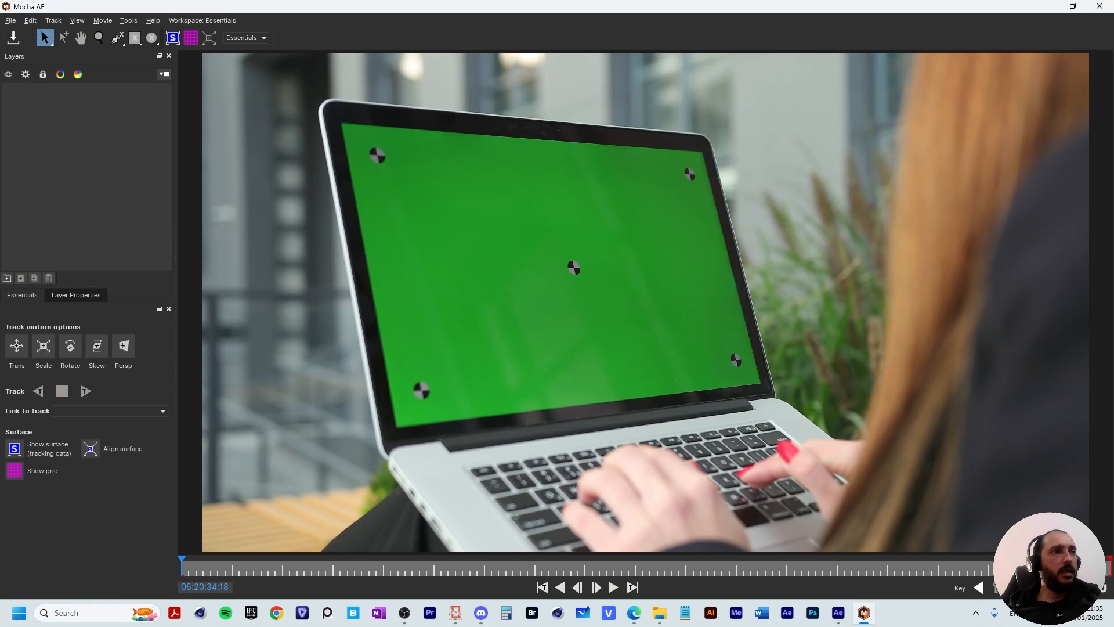
- At the clip's first frame, draw an L-shaped X-spline around the laptop display's left bezel, bottom bezel and hinge area, widening its upper-left corner
drag(181, 566, 801, 566)
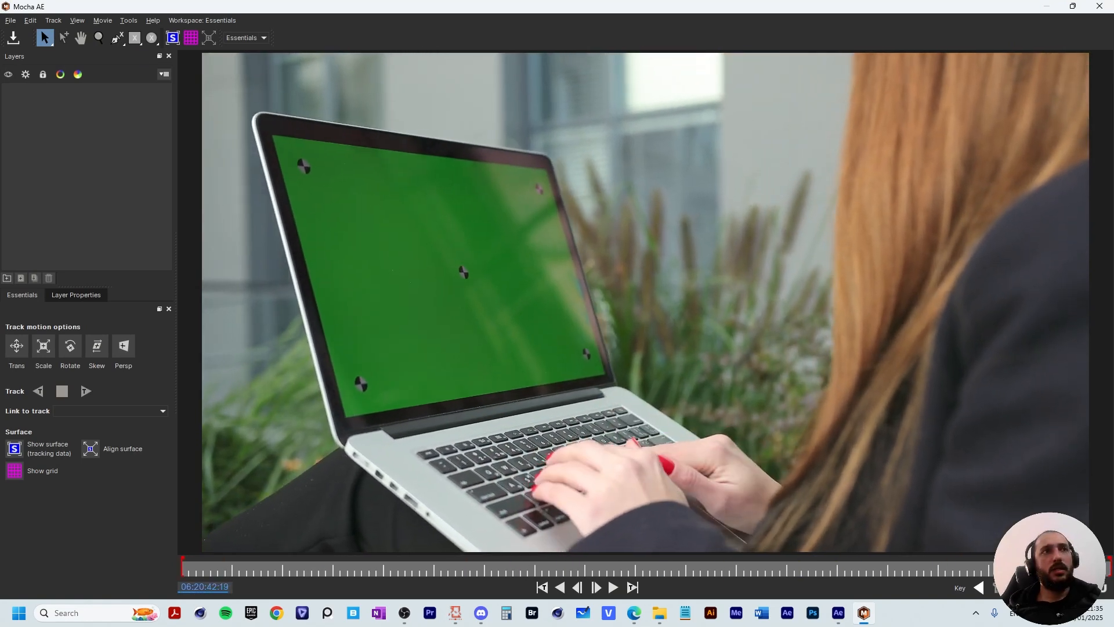
drag(1049, 567, 920, 566)
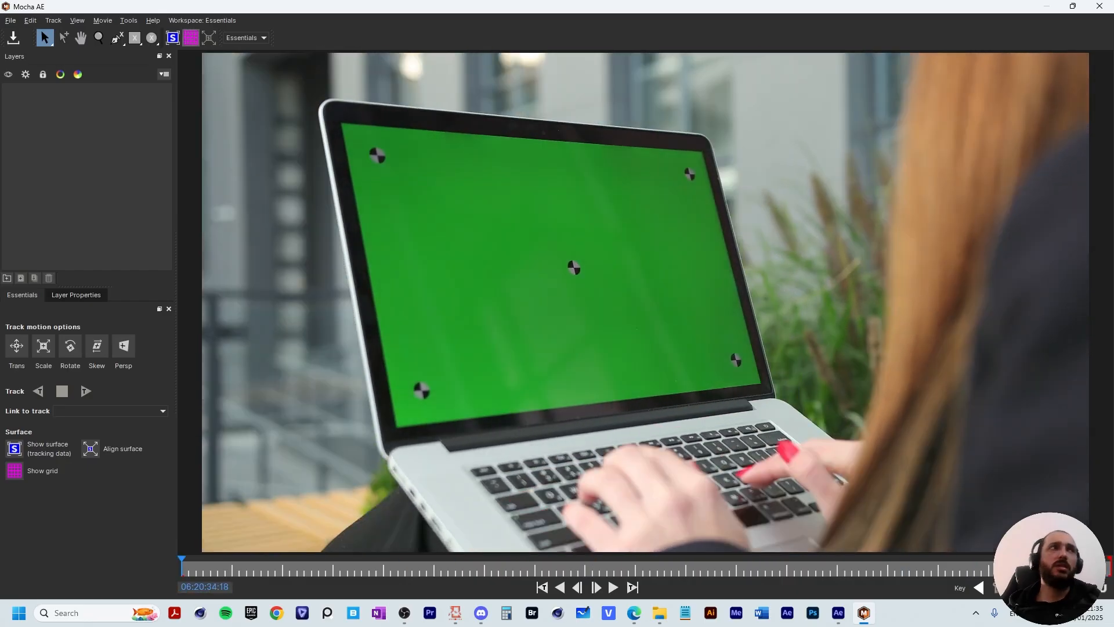
click(118, 38)
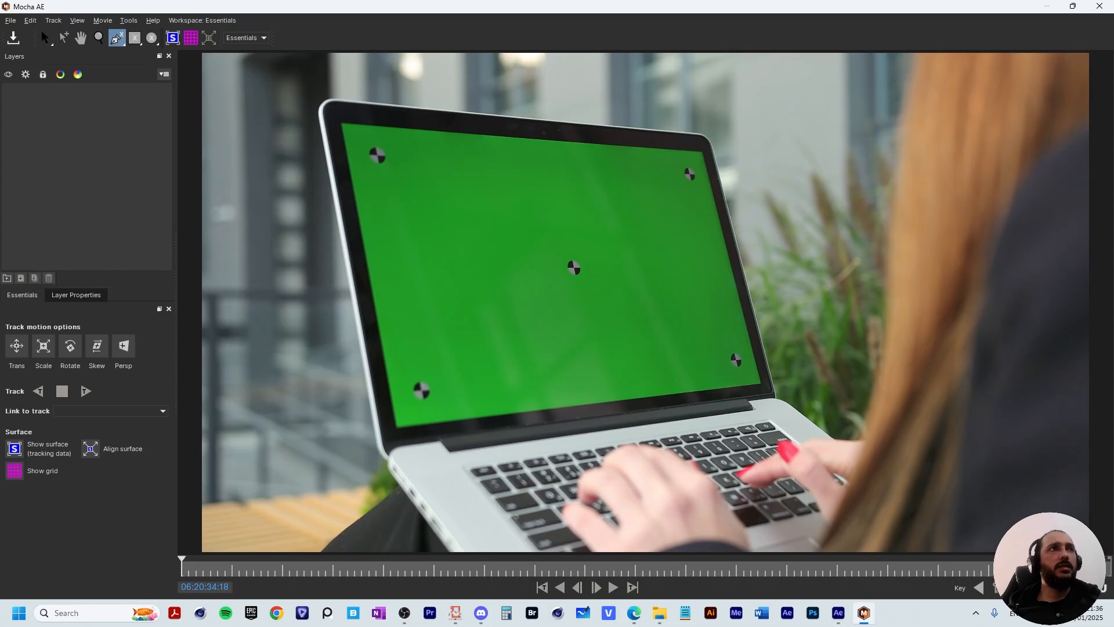
click(320, 93)
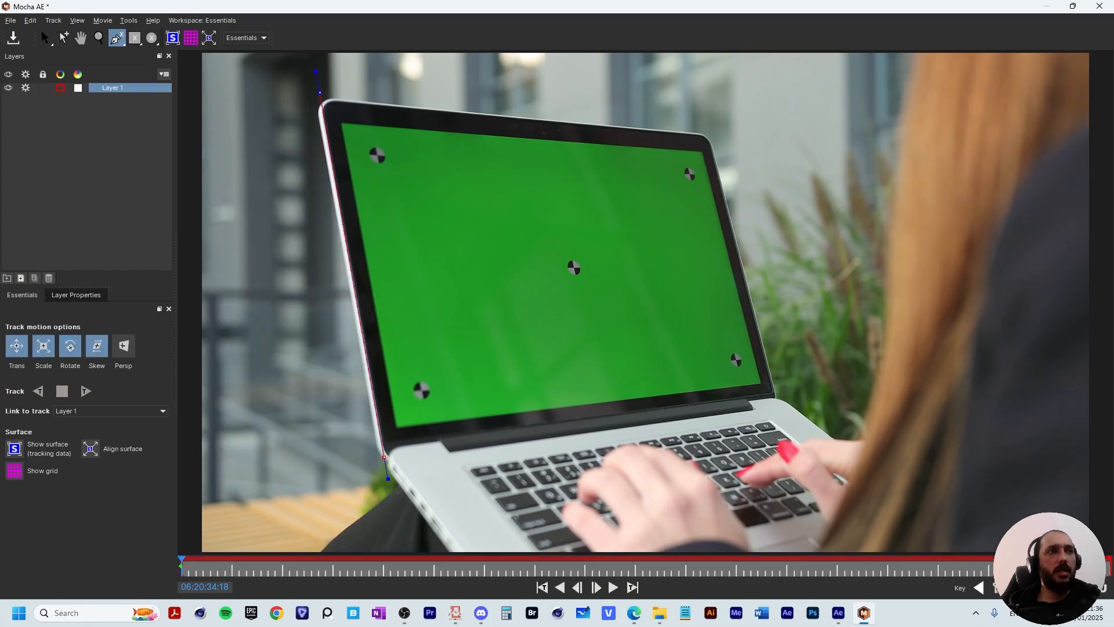
drag(564, 434, 583, 444)
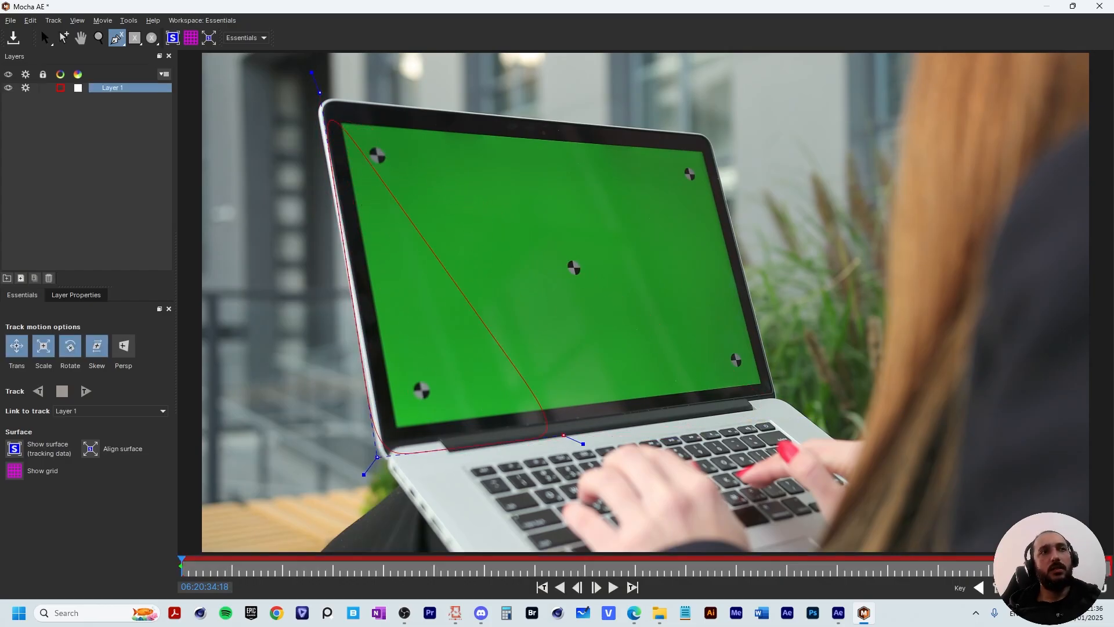
click(448, 469)
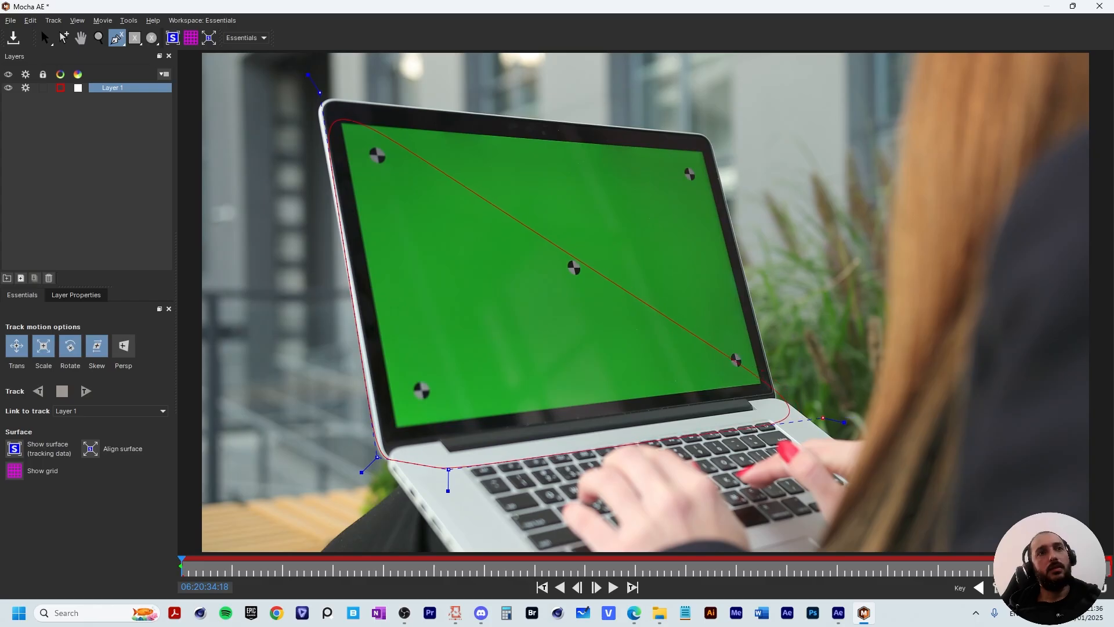
click(813, 420)
click(766, 375)
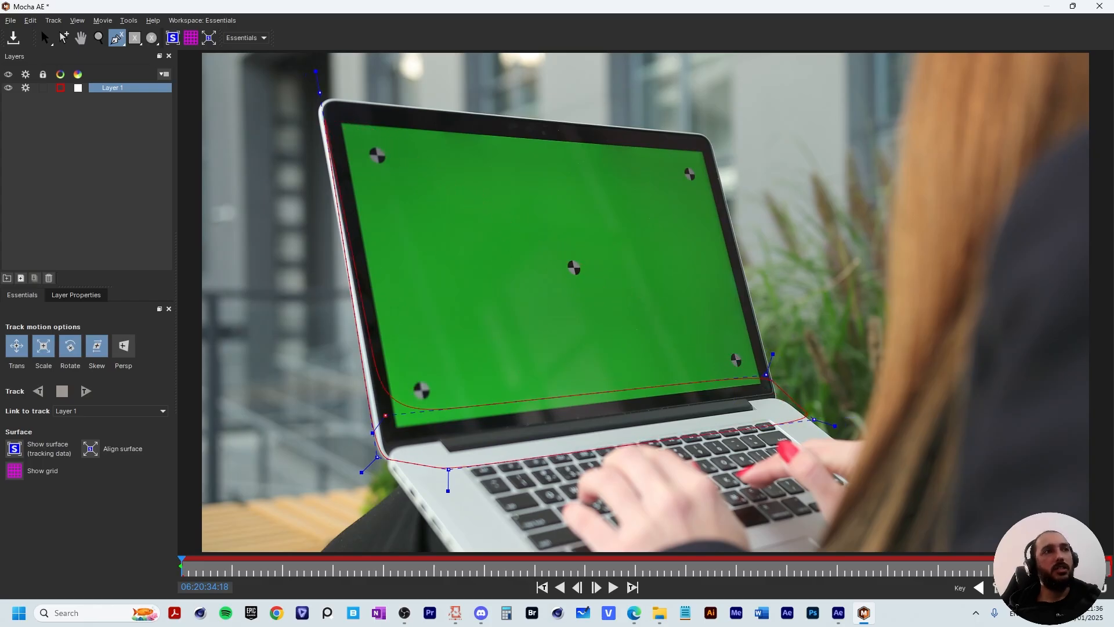
click(406, 418)
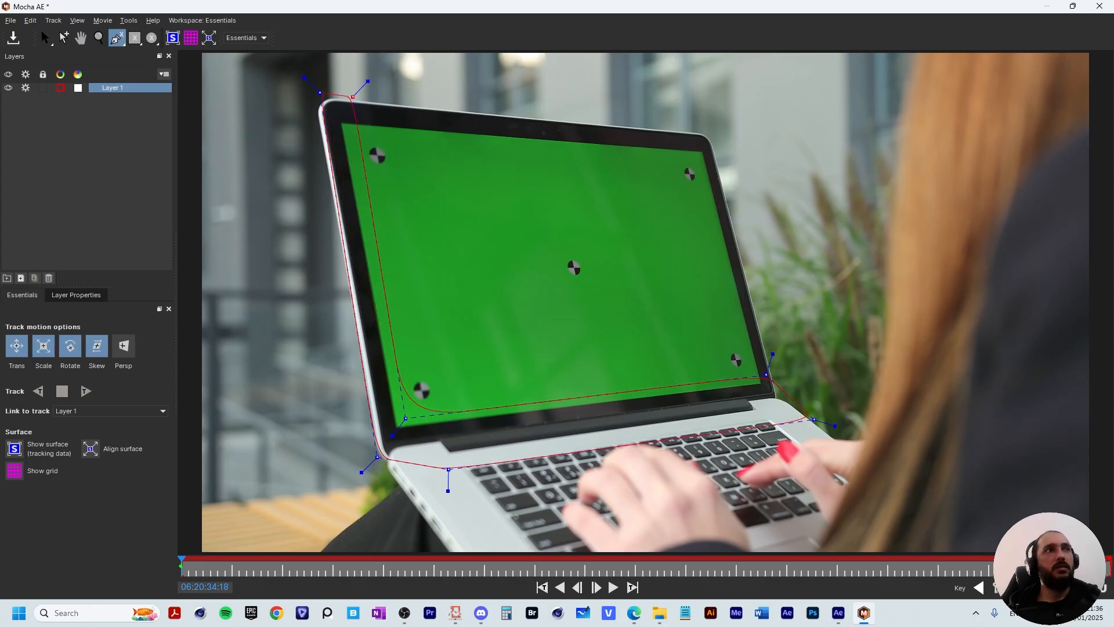
key(s)
drag(320, 92, 310, 93)
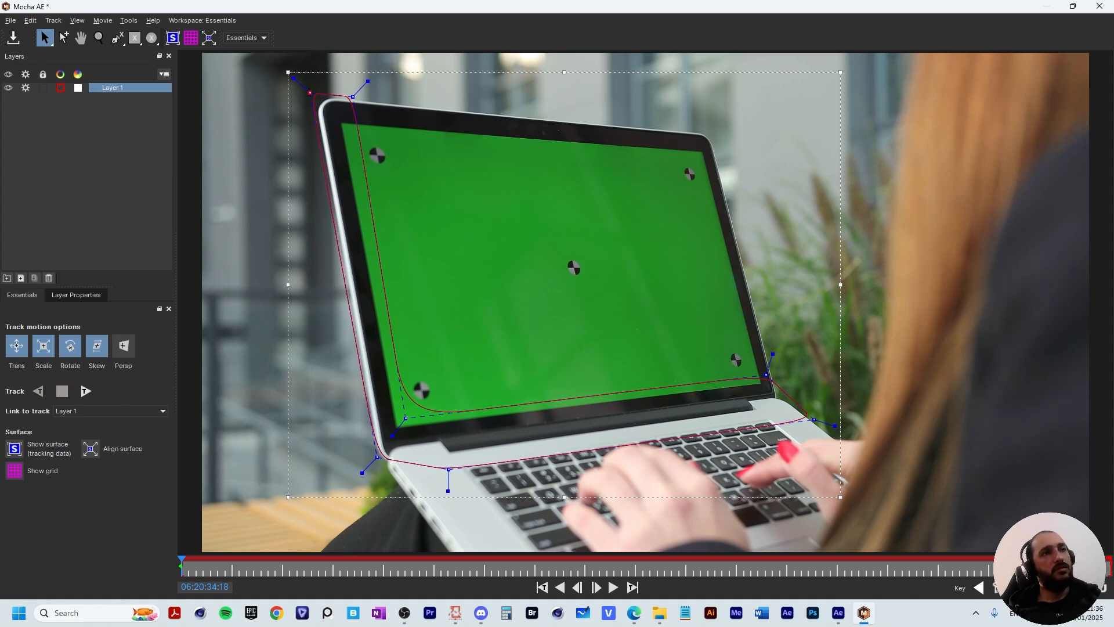
- Show the planar surface and align its four corners with the black bezel around the laptop's green screen
click(172, 37)
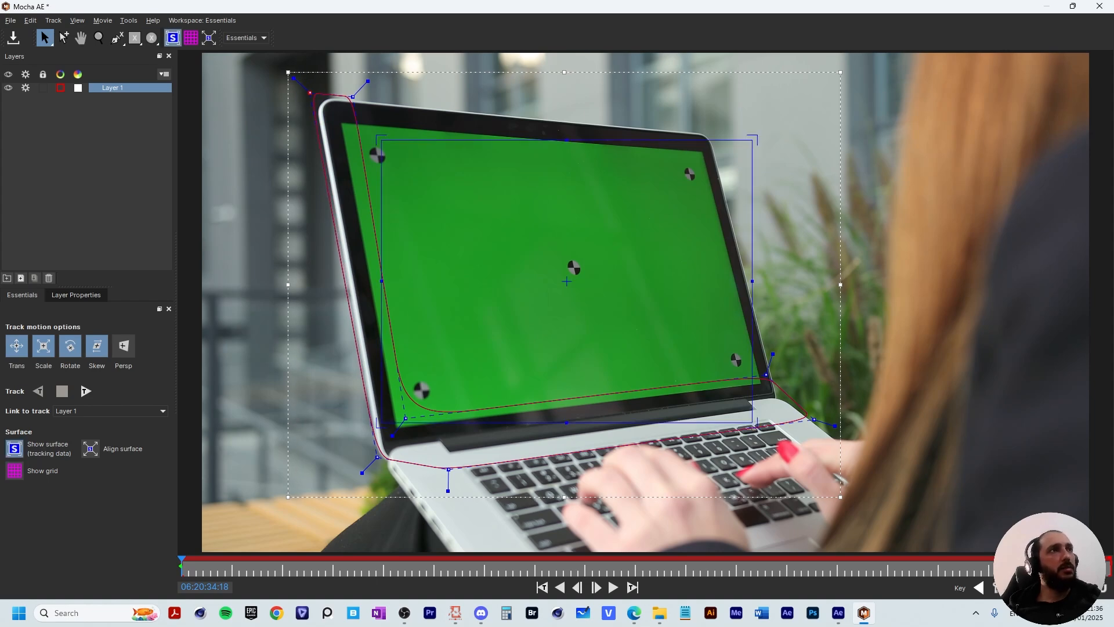
drag(381, 140, 333, 114)
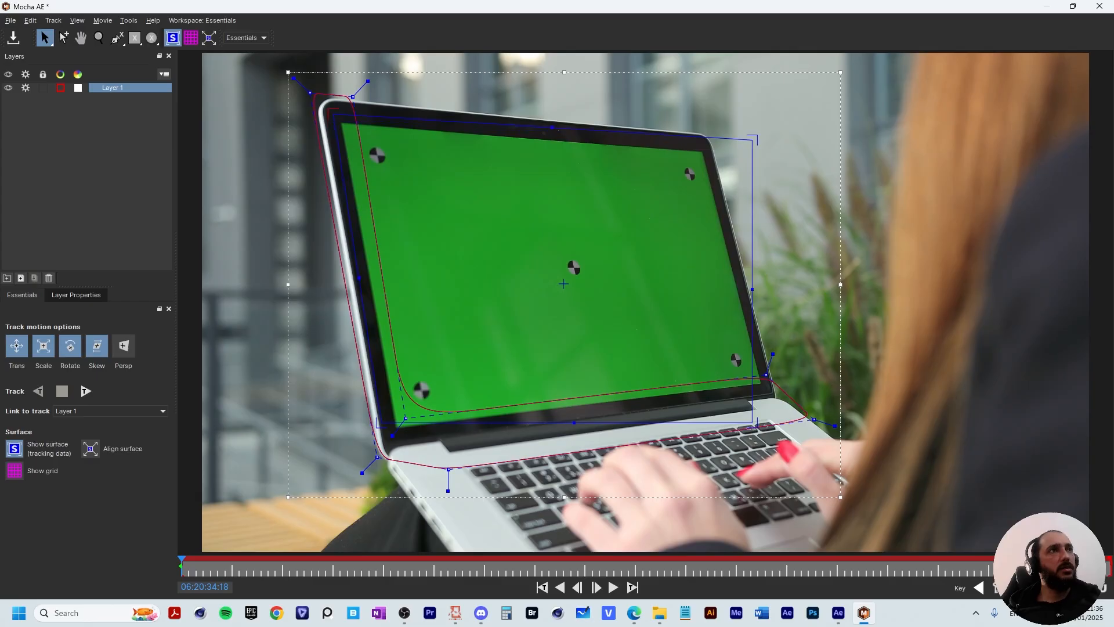
drag(377, 423, 391, 435)
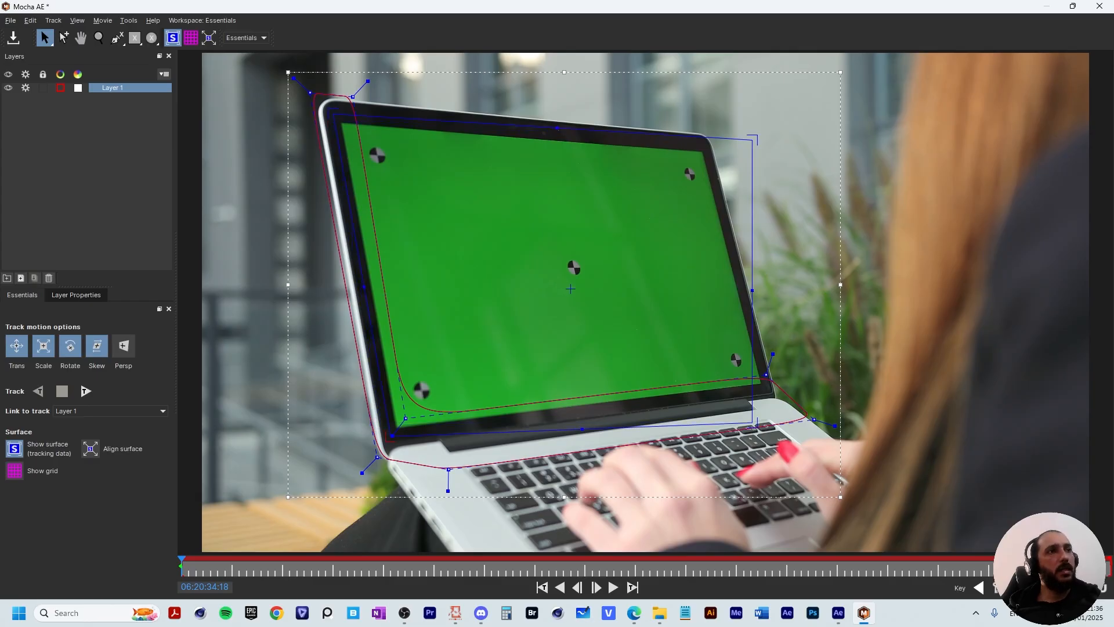
drag(751, 424, 766, 376)
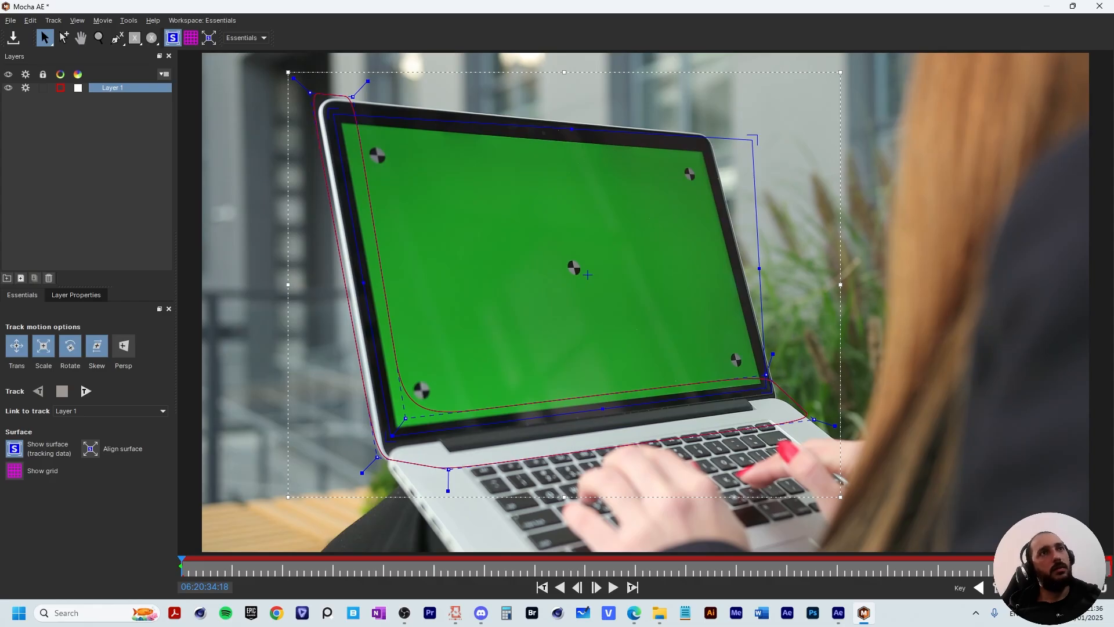
drag(753, 139, 708, 139)
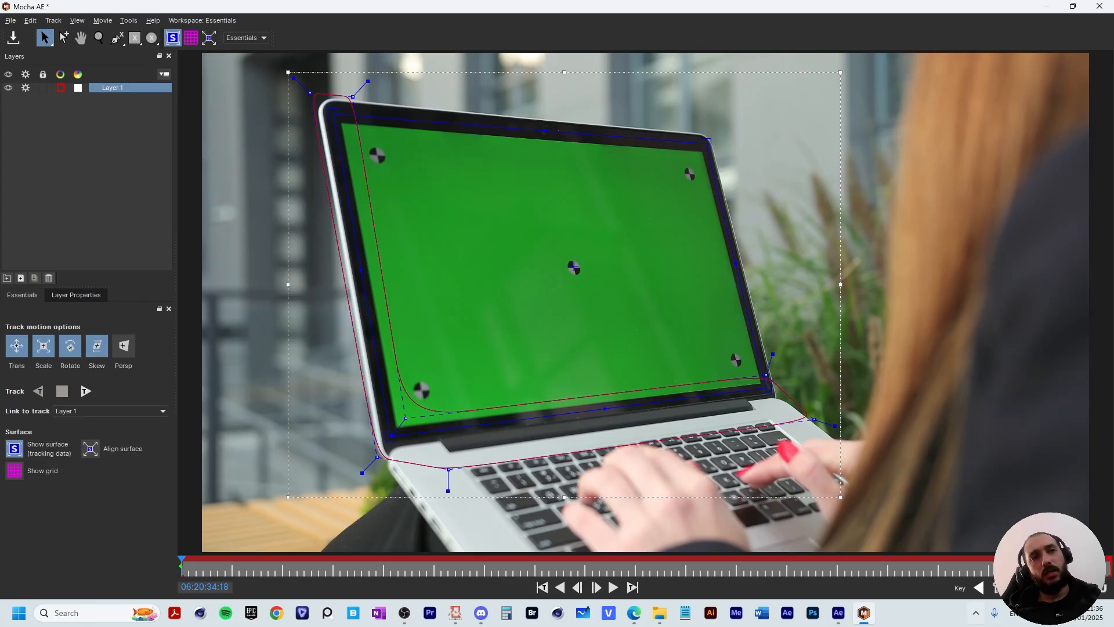
click(976, 612)
click(998, 531)
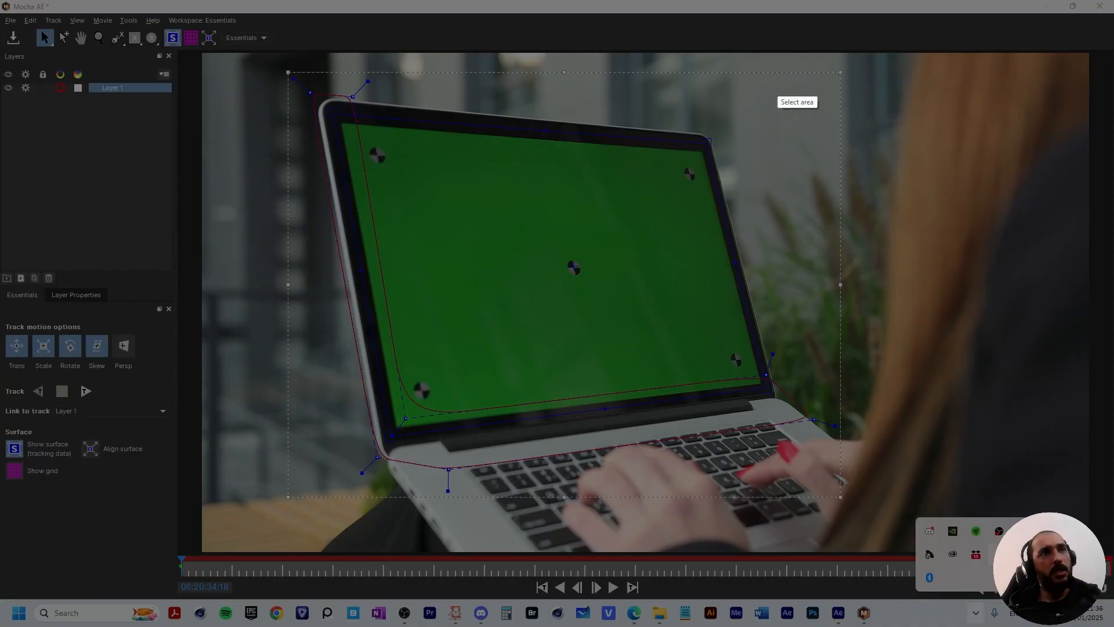
drag(867, 63, 167, 497)
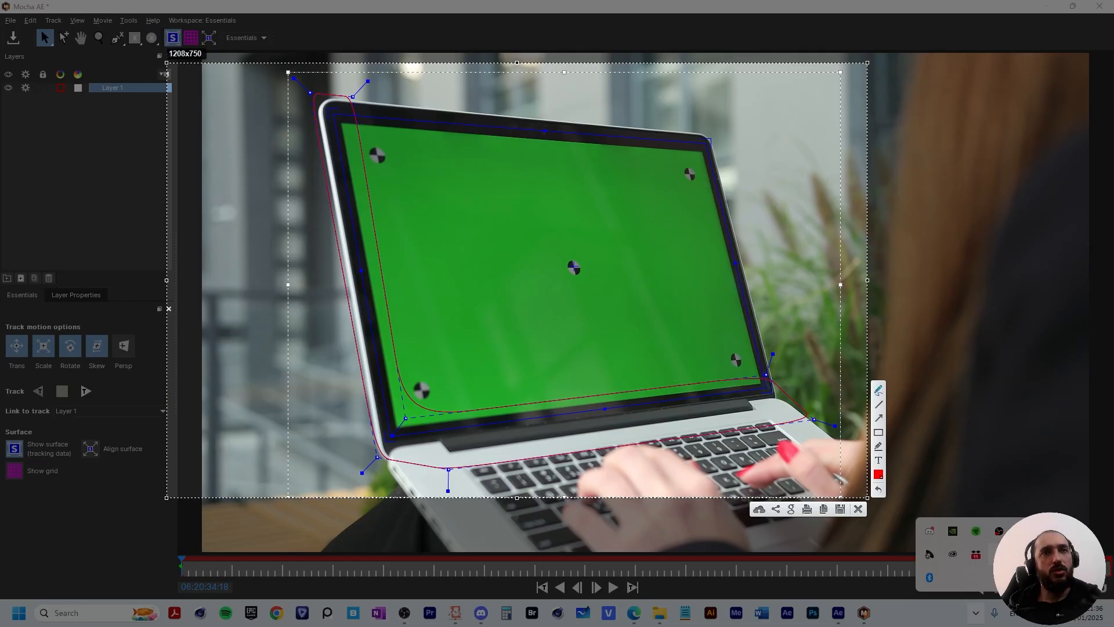
drag(781, 372, 764, 388)
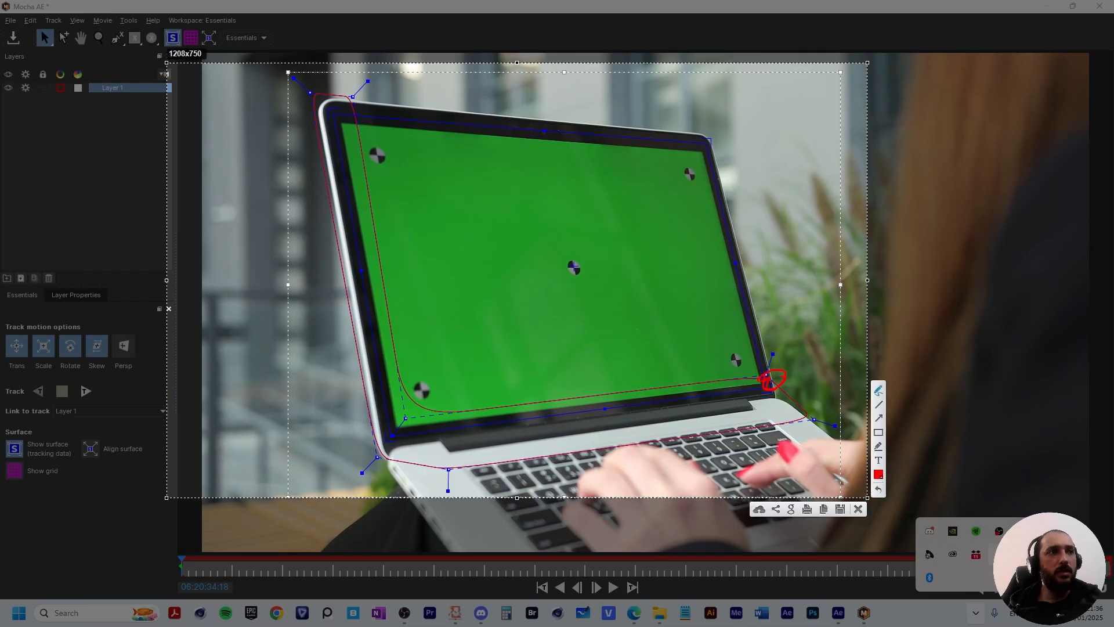
drag(409, 417, 387, 425)
drag(364, 105, 343, 108)
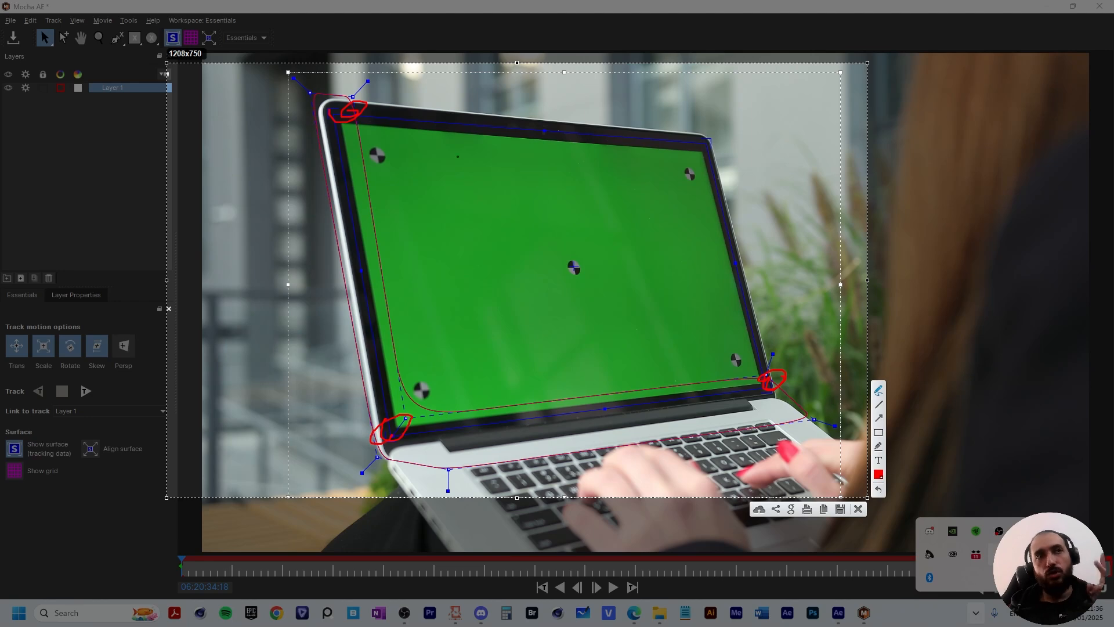
drag(680, 90, 732, 178)
drag(746, 116, 615, 238)
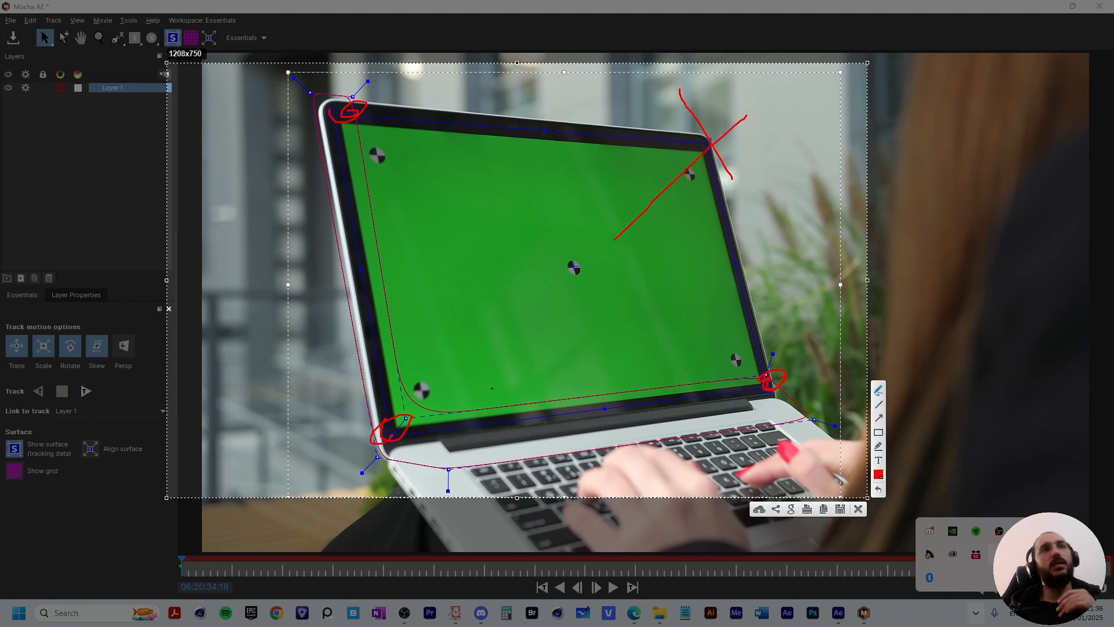
key(Escape)
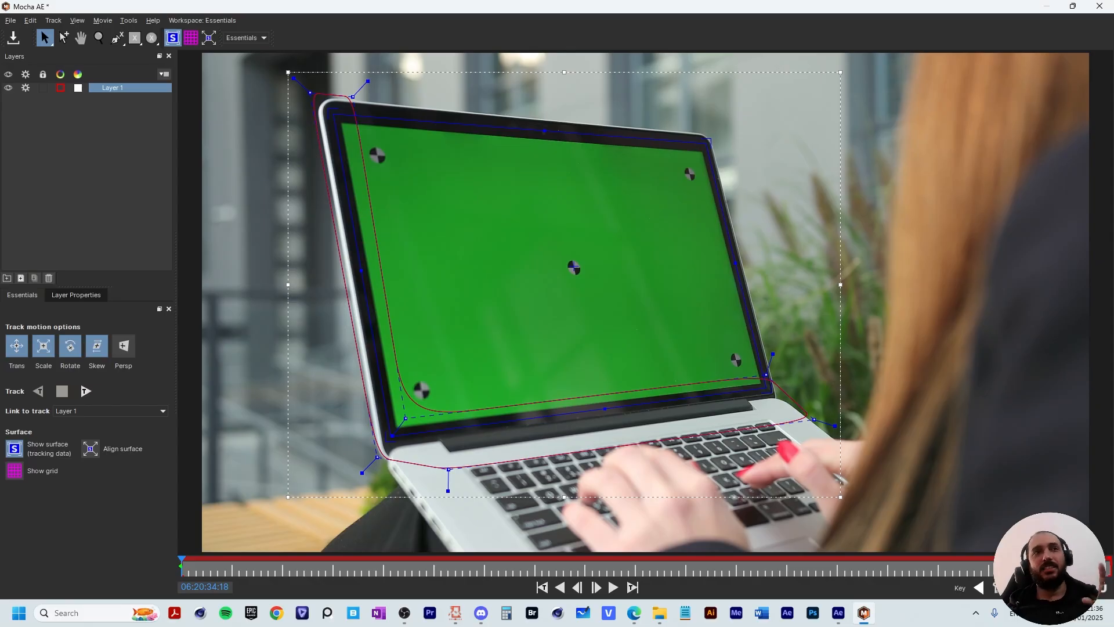
- Pull in the right end of the L-shaped spline, enable perspective motion, and try tracking it forward
drag(814, 419, 801, 409)
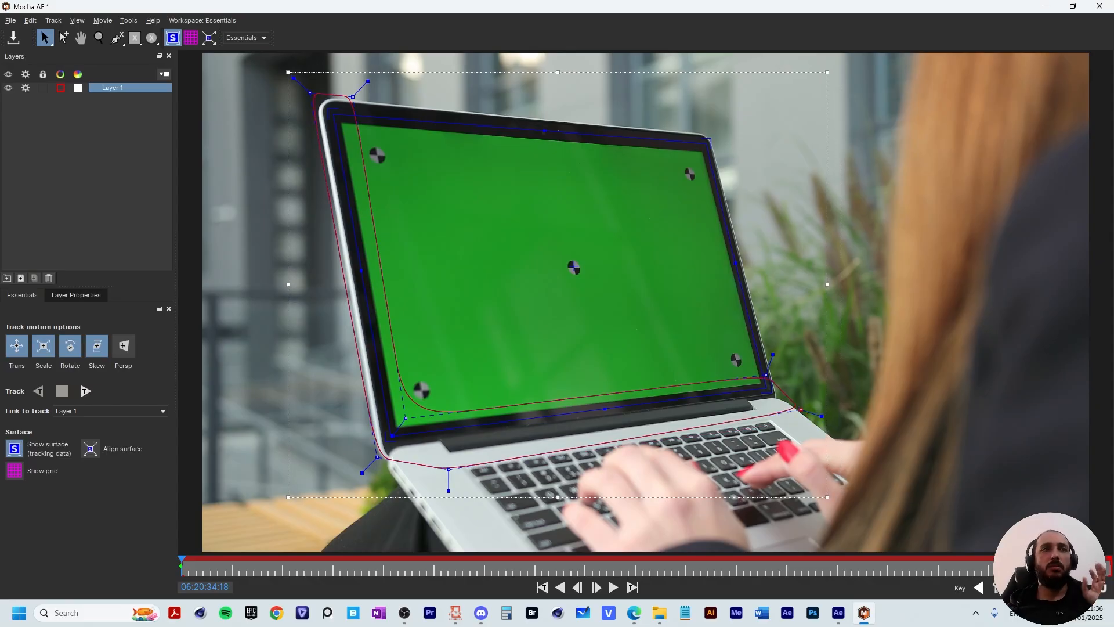
click(123, 346)
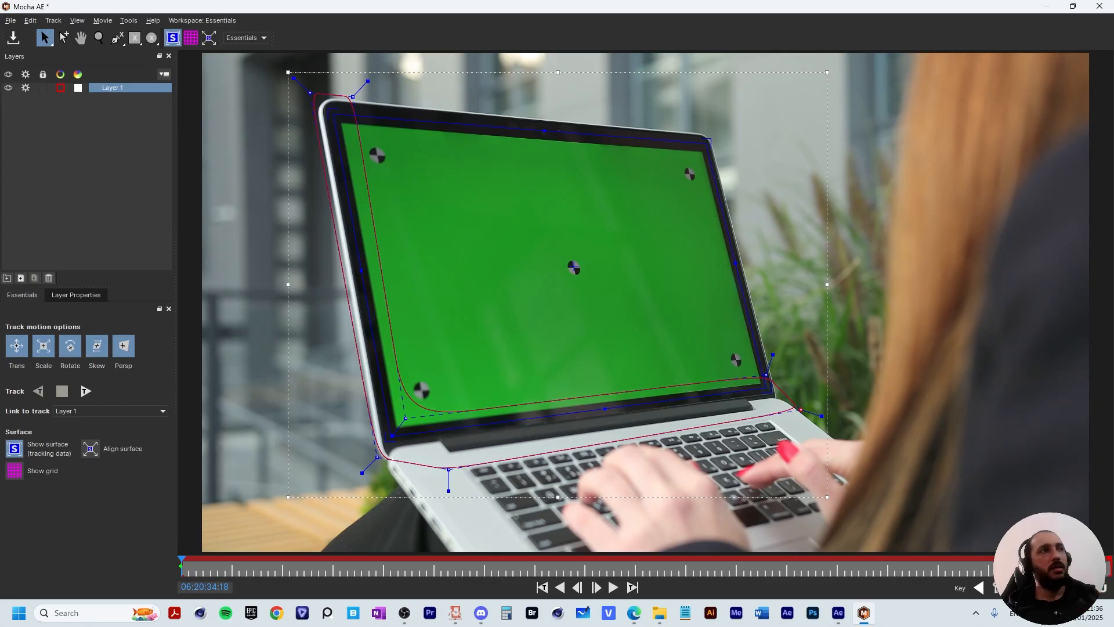
click(86, 391)
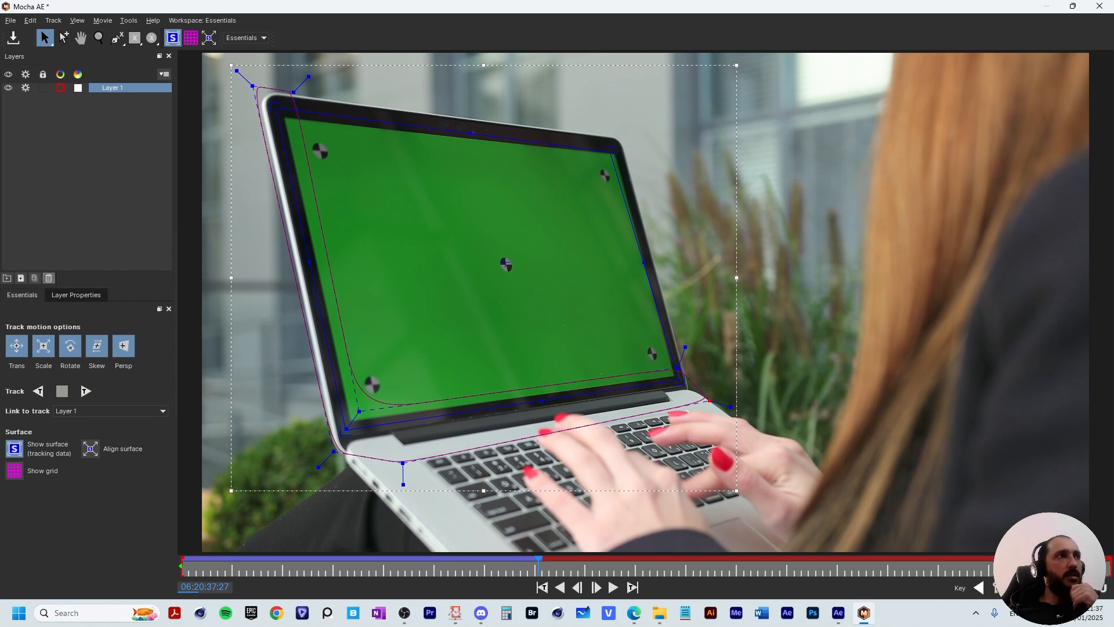
- Delete the L-shaped spline's layer and return to the clip's first frame
click(49, 278)
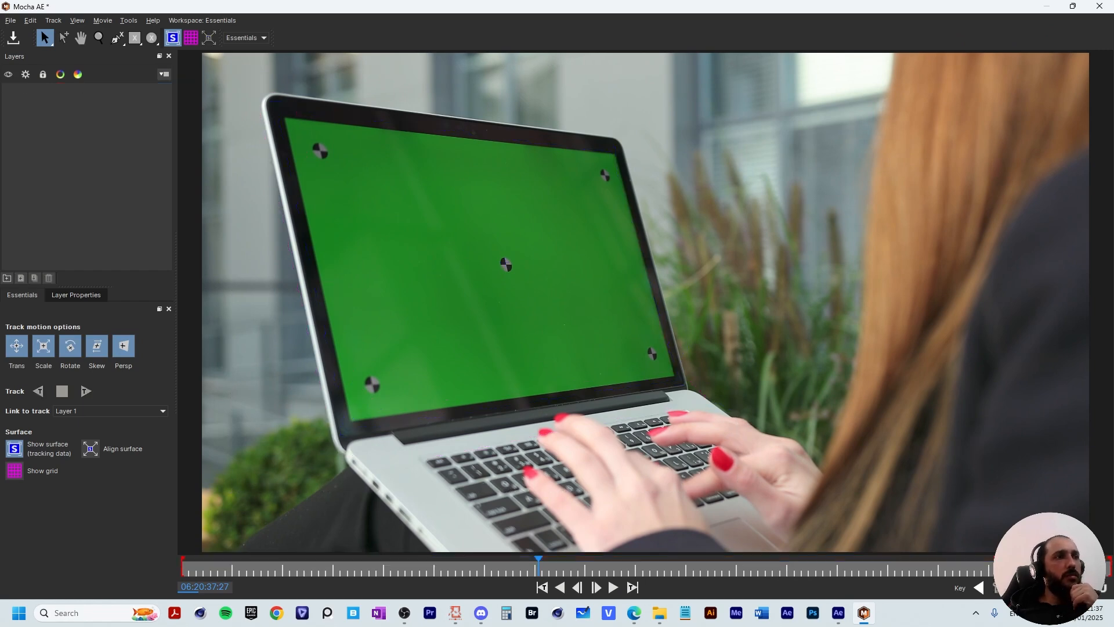
drag(538, 565, 181, 566)
- Draw an X-spline ring around the laptop display's whole bezel, with its inner edge just inside the green screen and its outer edge outside the lid
key(ctrl+l)
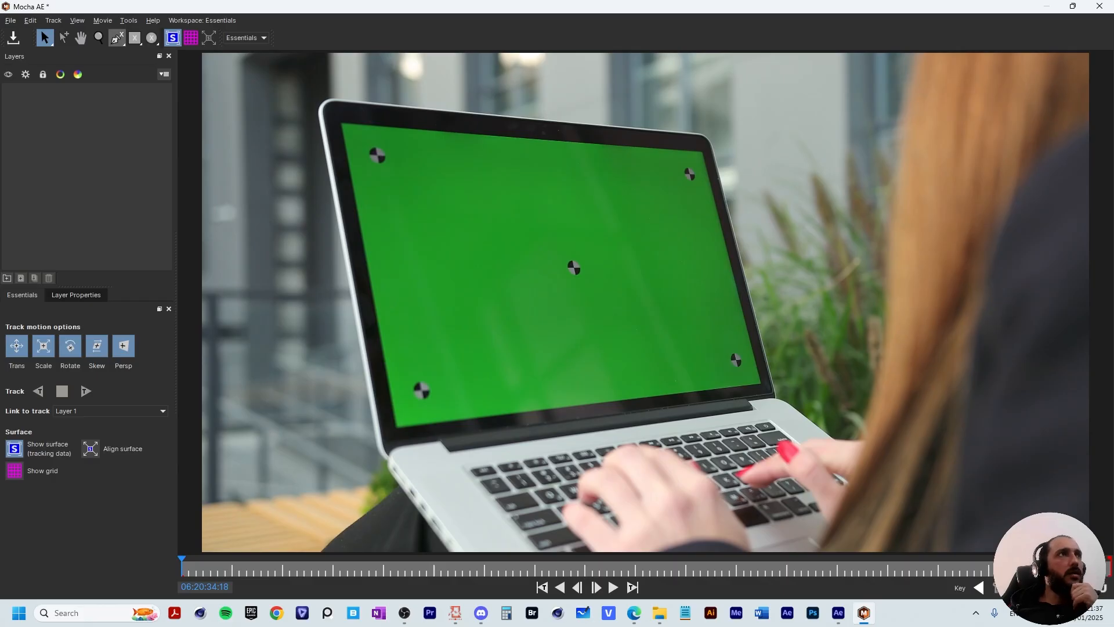
click(309, 90)
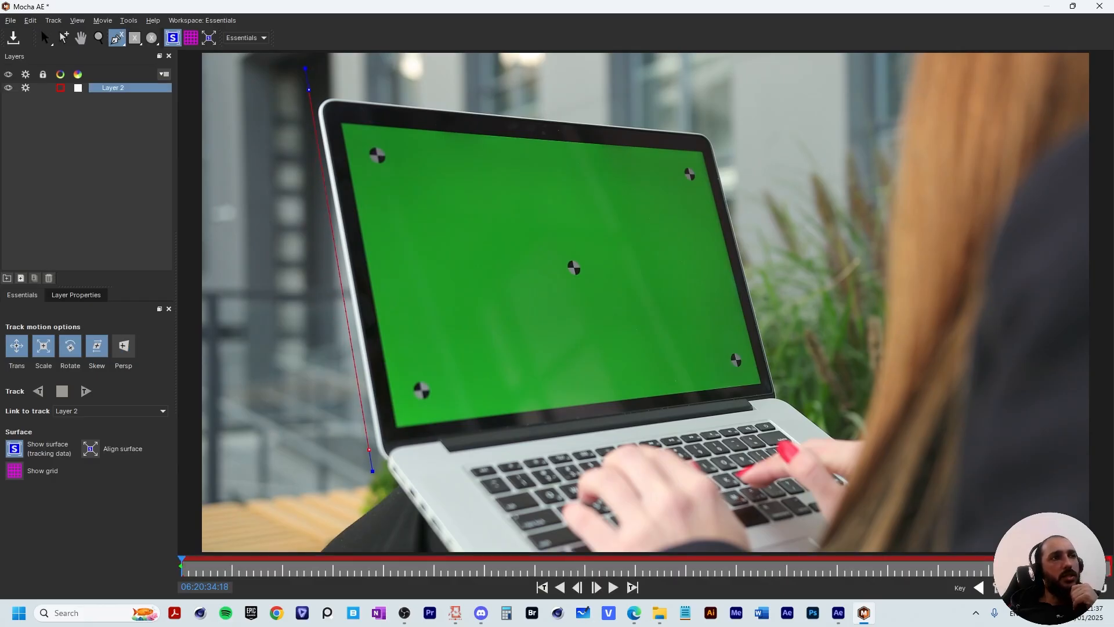
click(376, 465)
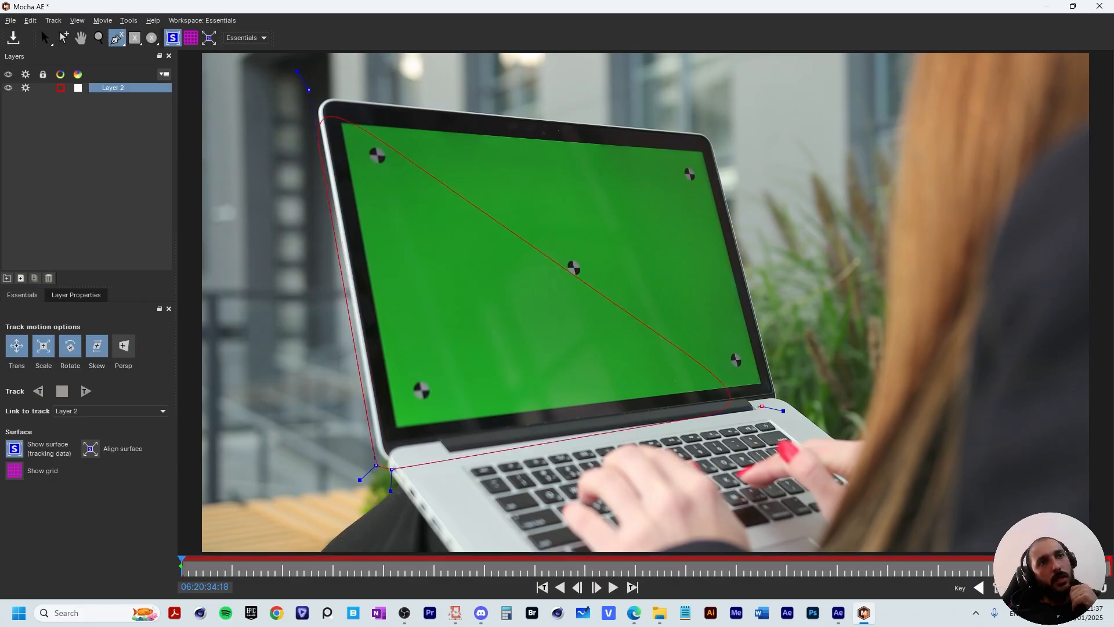
click(794, 409)
click(774, 375)
click(747, 382)
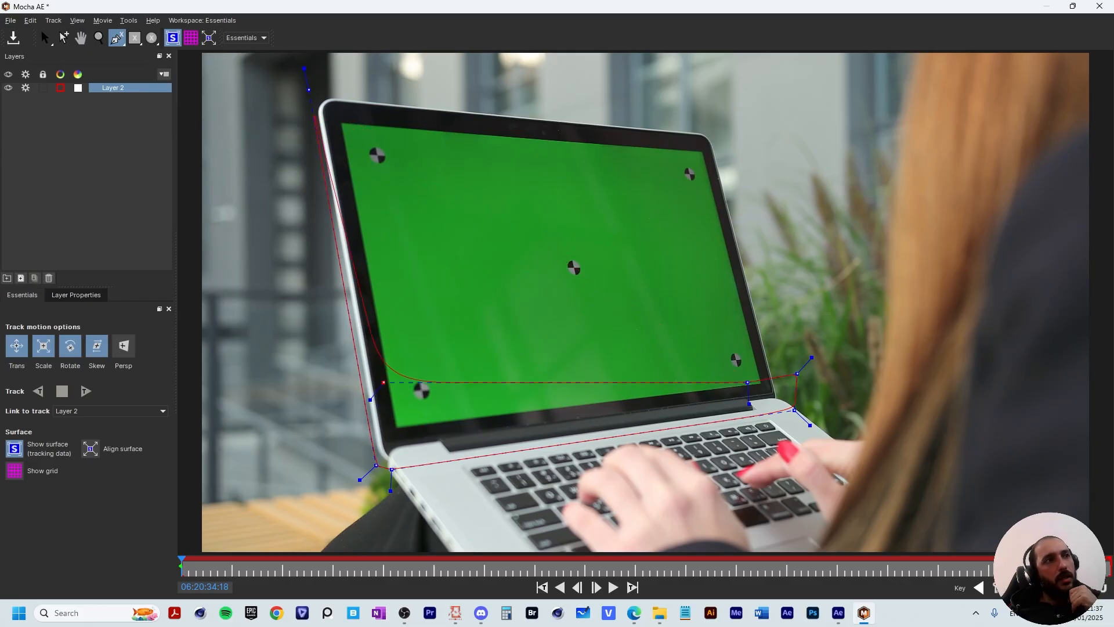
click(406, 416)
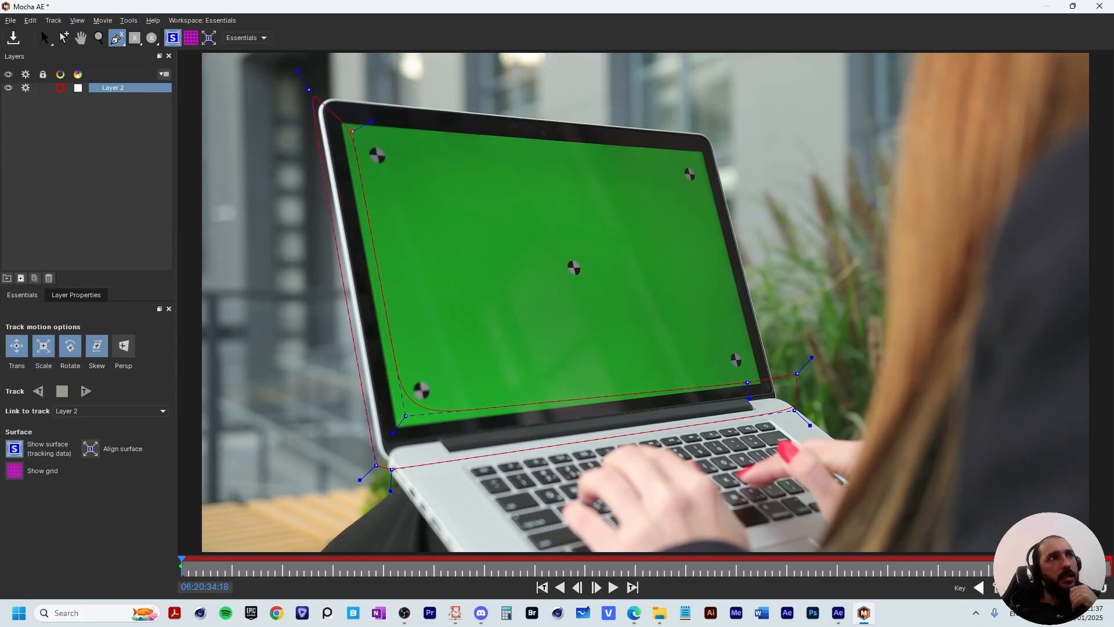
click(352, 132)
click(709, 157)
drag(708, 157, 712, 161)
click(723, 146)
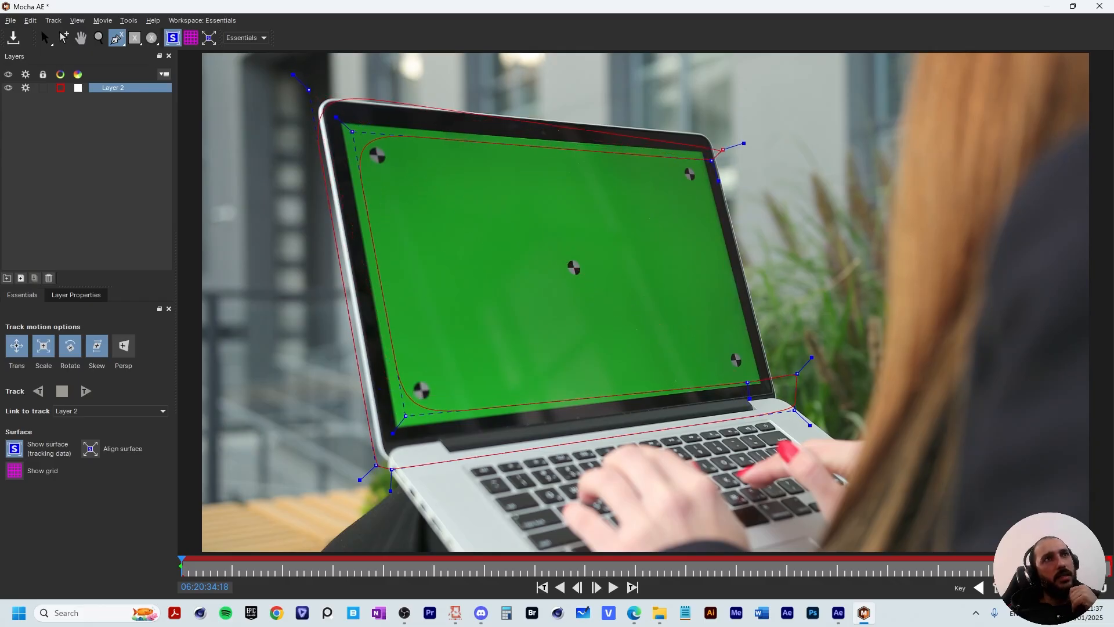
drag(725, 123, 708, 132)
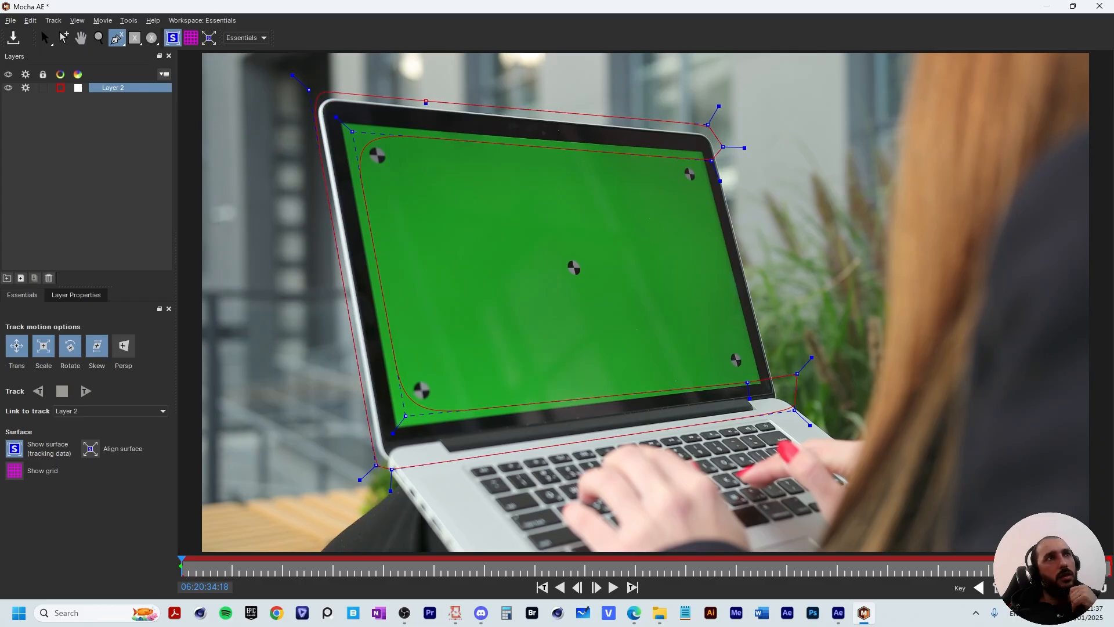
- Move the ring spline's outer upper-left point outward so the shape clears the laptop lid's corner
key(s)
drag(309, 90, 299, 80)
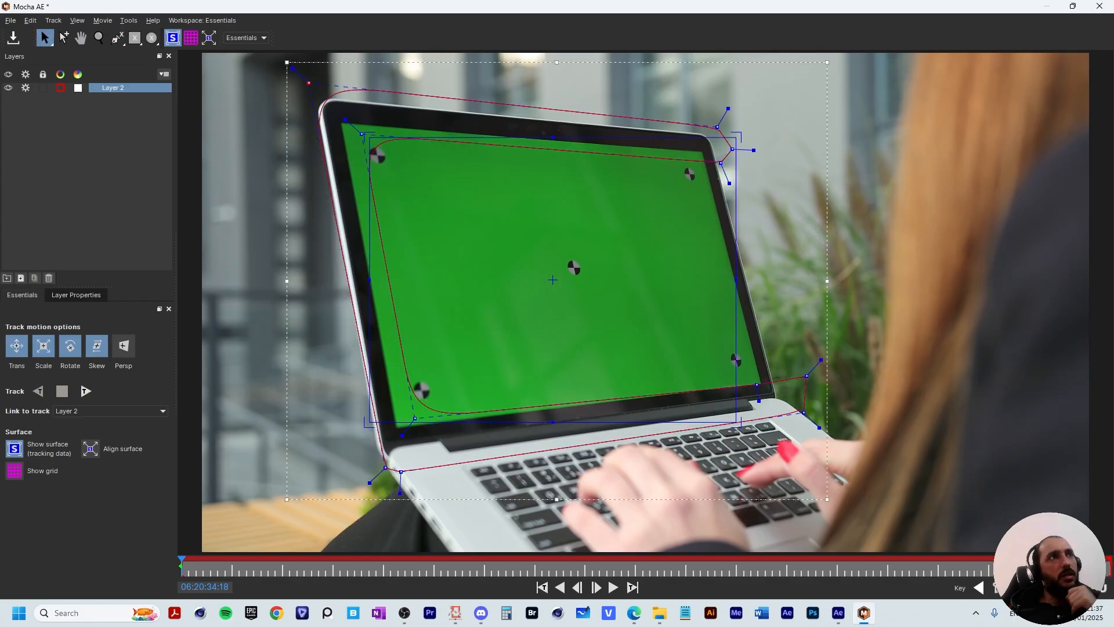
drag(309, 83, 299, 81)
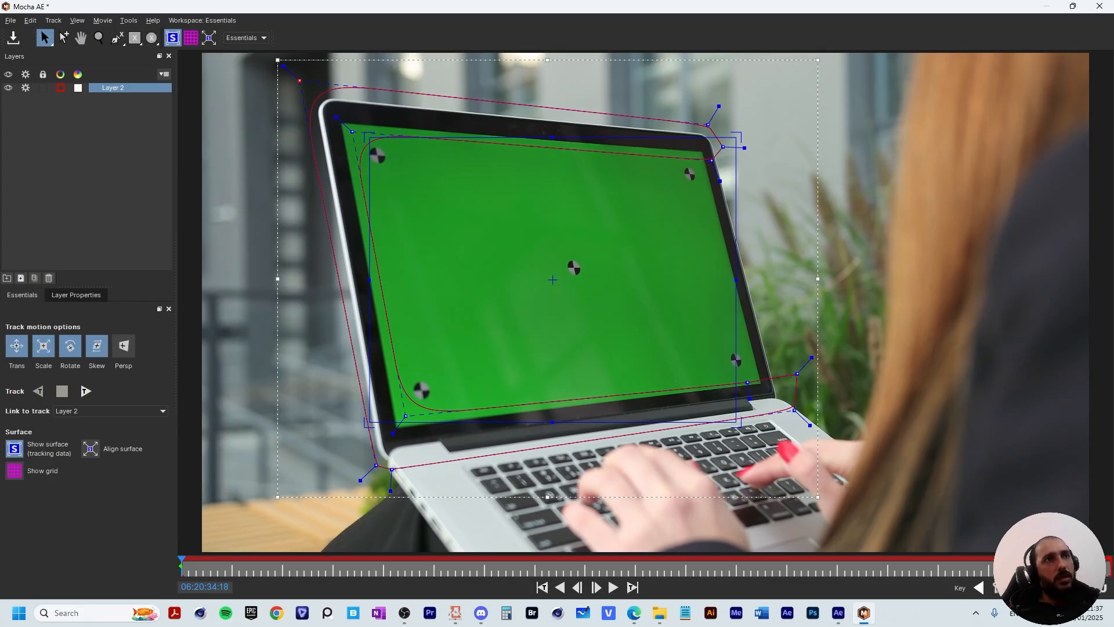
- Align the new layer's planar surface corners with the black bezel around the laptop's green screen
drag(736, 138, 703, 148)
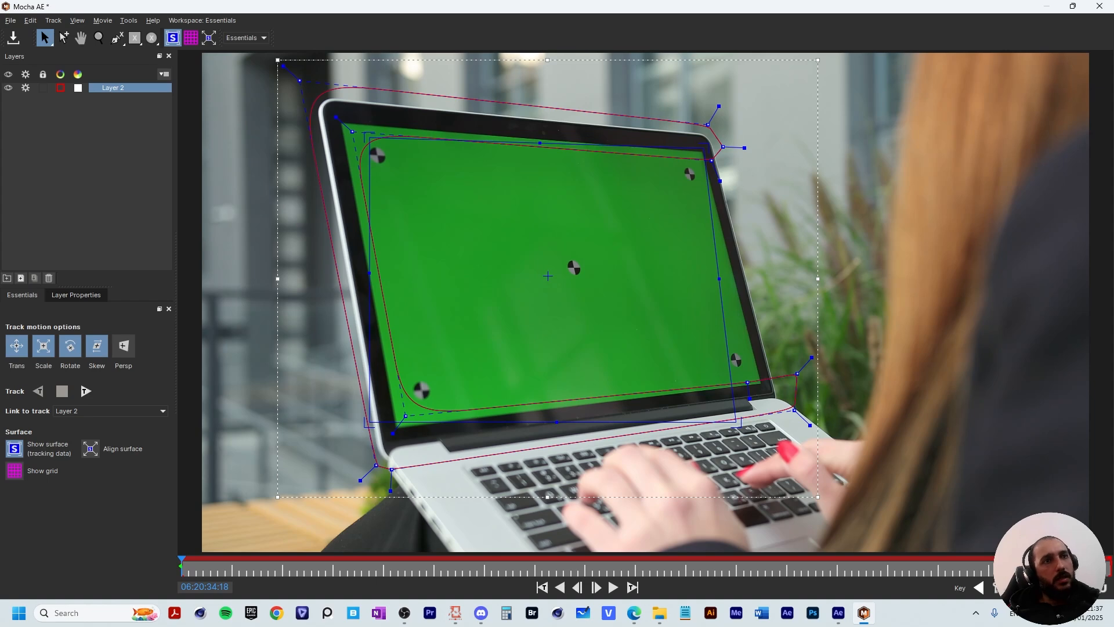
drag(737, 422, 768, 388)
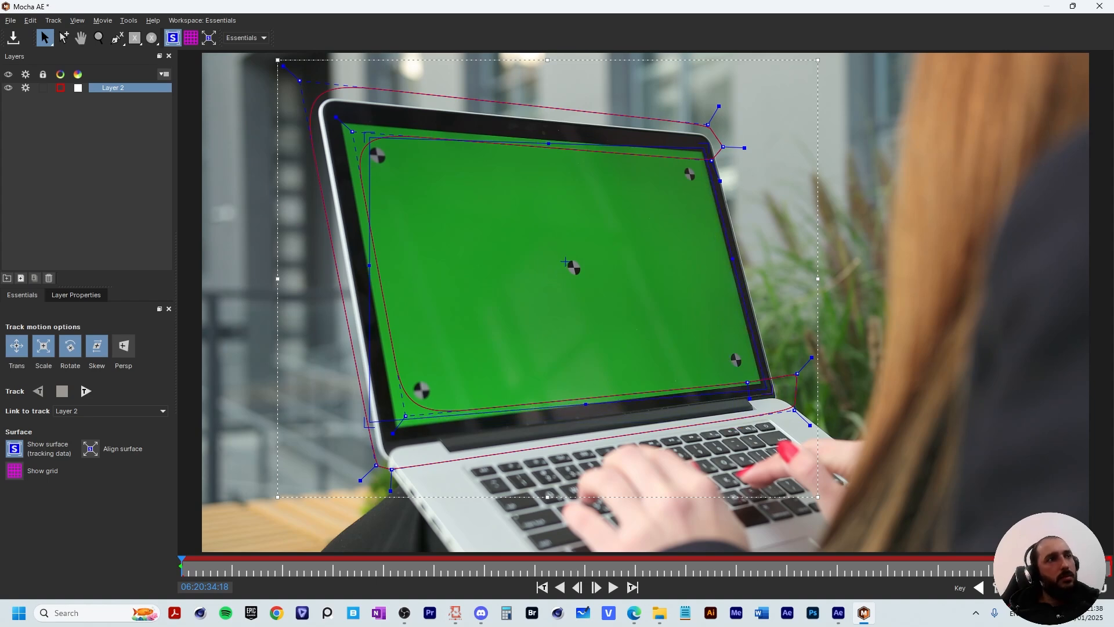
drag(369, 420, 392, 433)
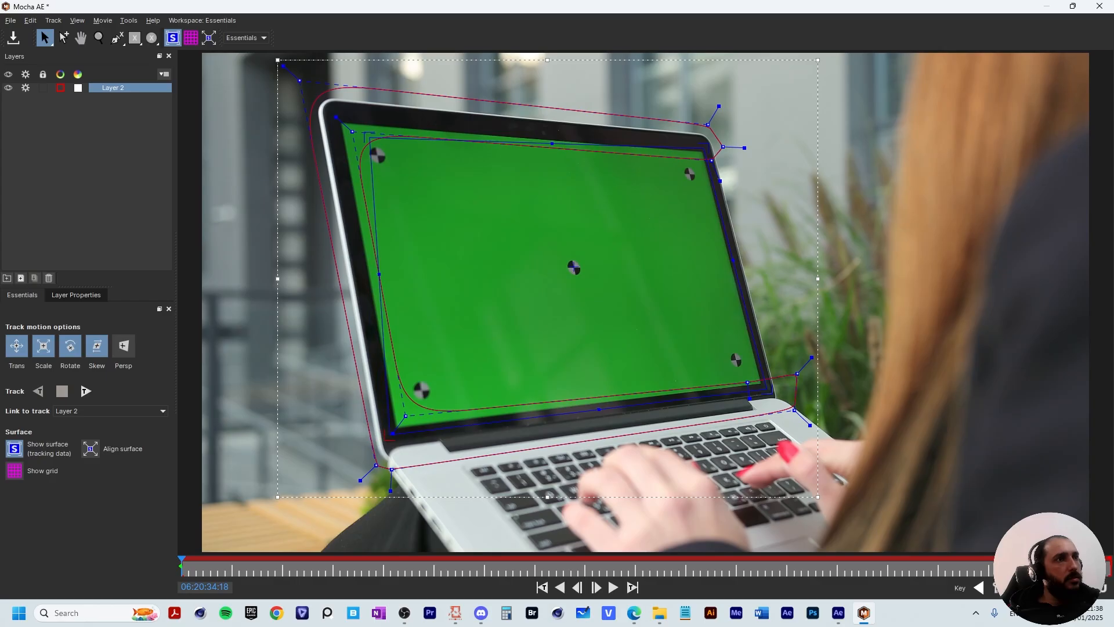
drag(370, 138, 336, 117)
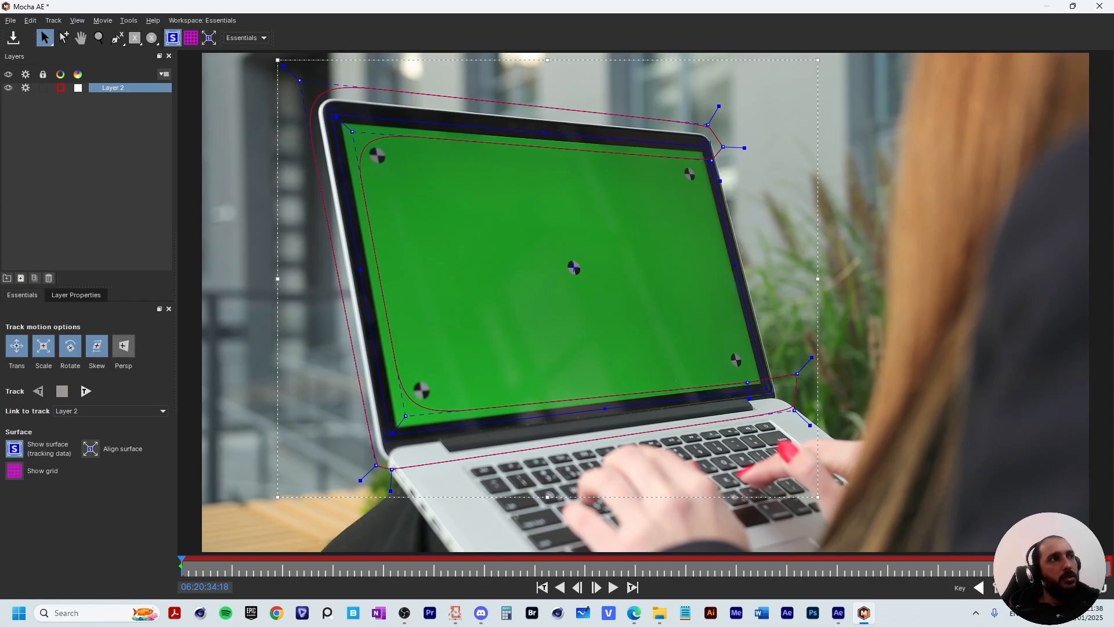
- Enable perspective motion and track the bezel ring spline forward to the end of the clip
click(124, 345)
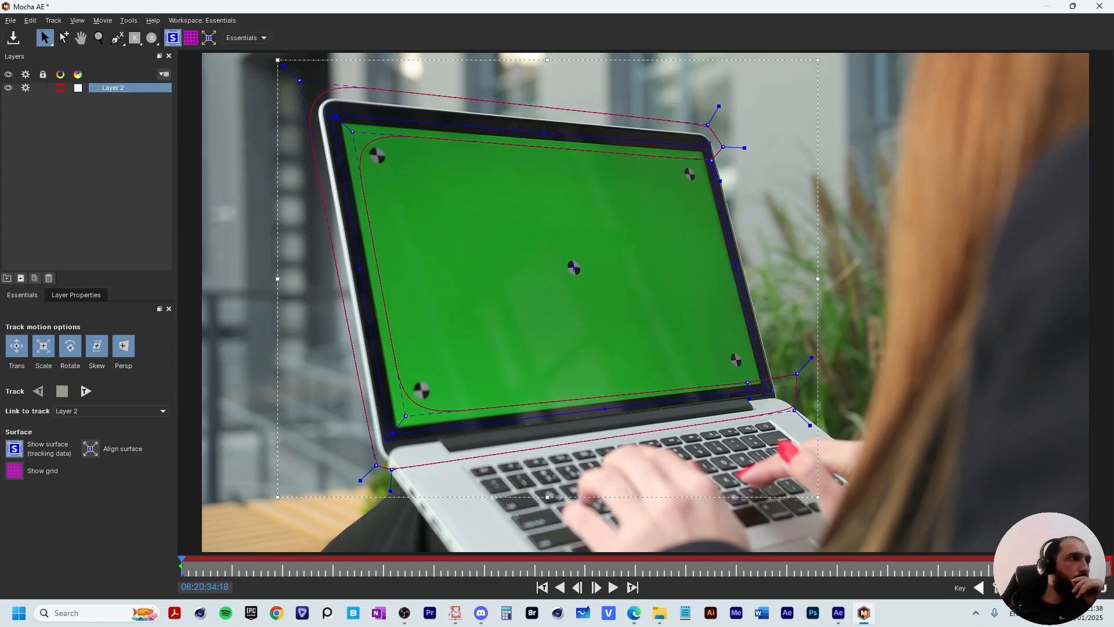
click(85, 391)
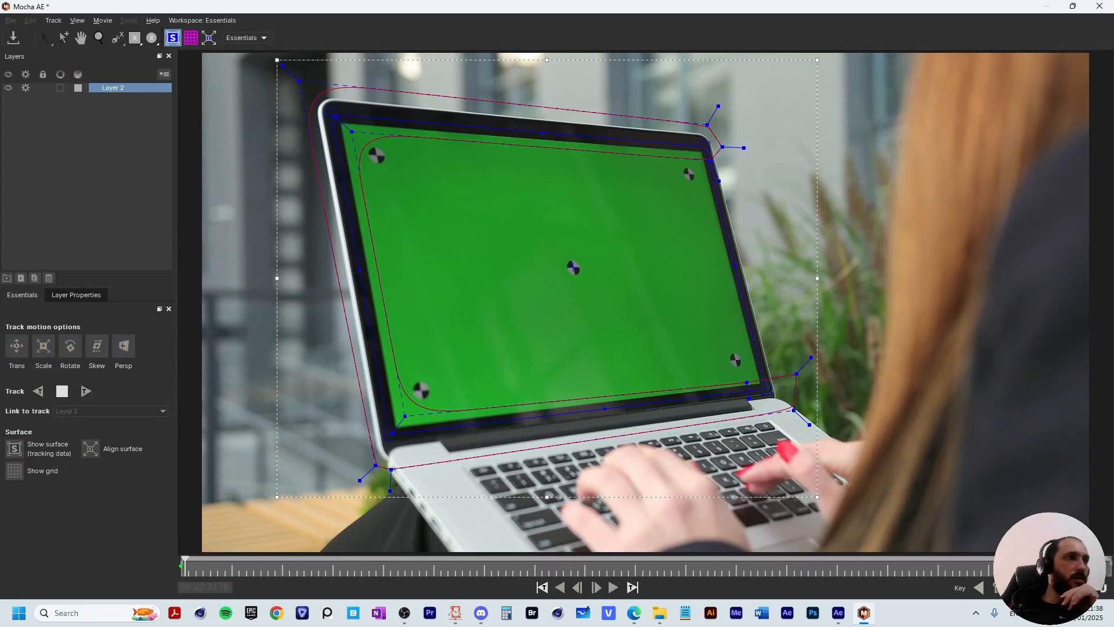
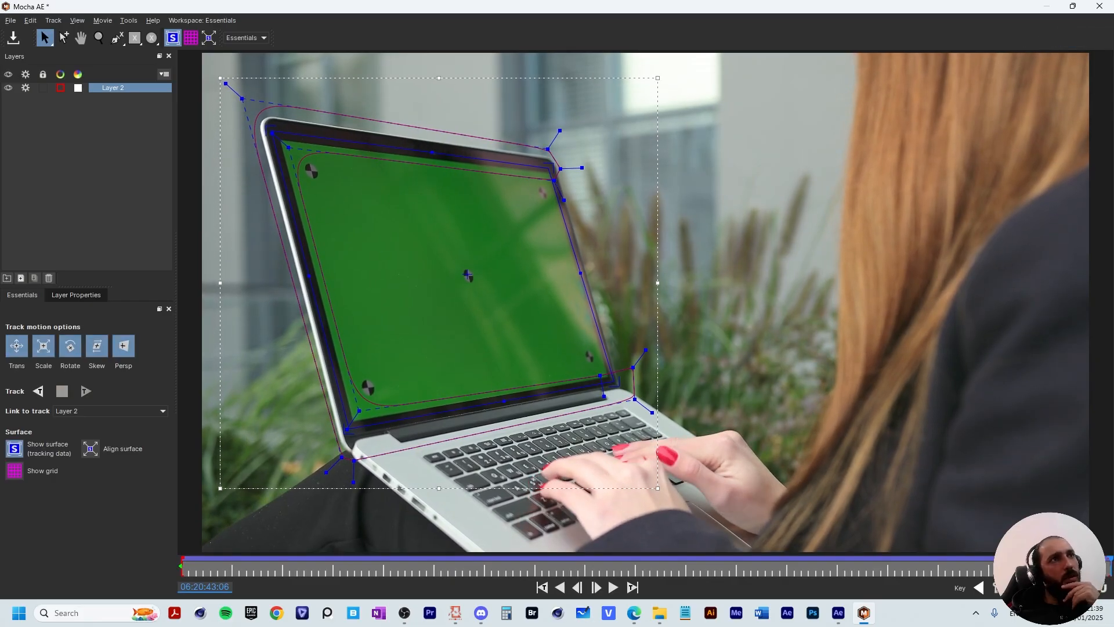
- At the clip's last frame, align the planar surface's upper-right corner with the bezel, check the right edge, and scrub back to the first frame
scroll(558, 152, up, 4)
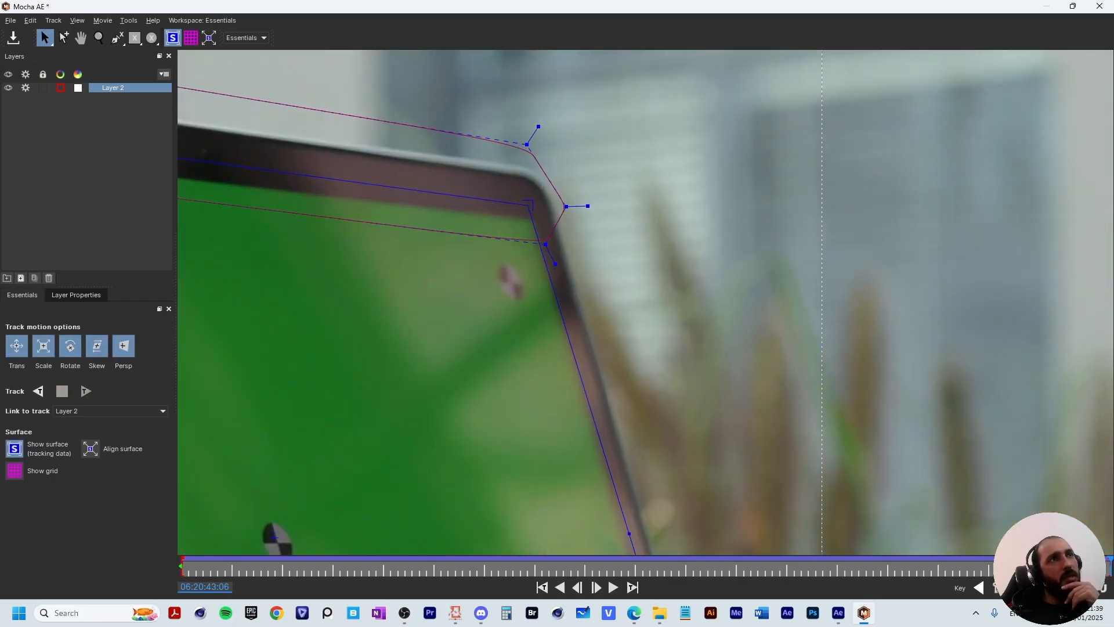
drag(528, 205, 541, 210)
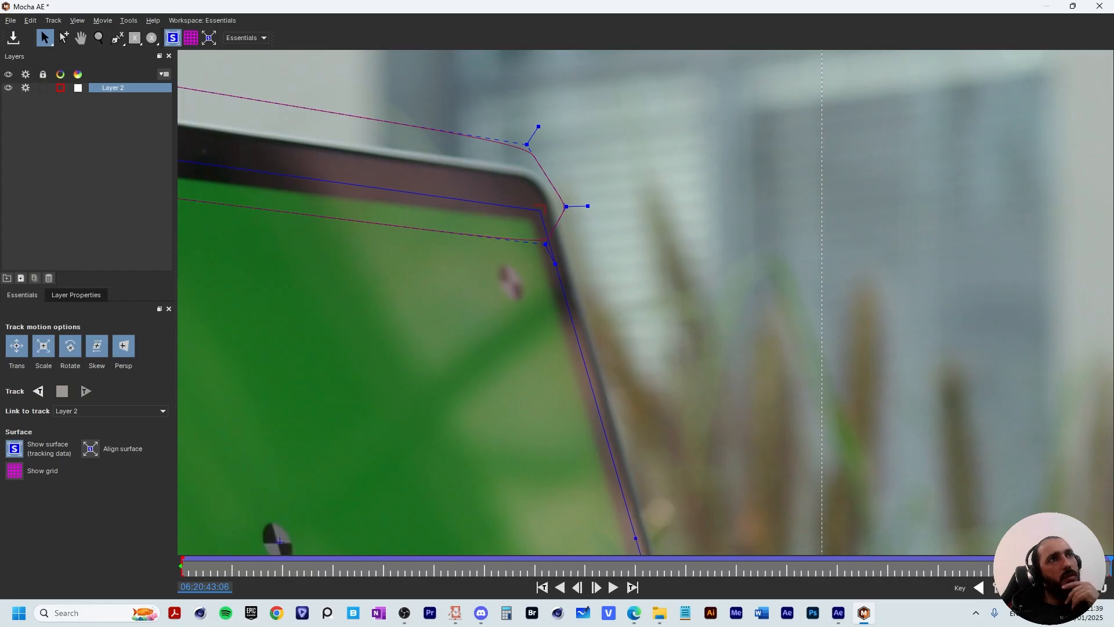
key(x)
drag(627, 488, 615, 121)
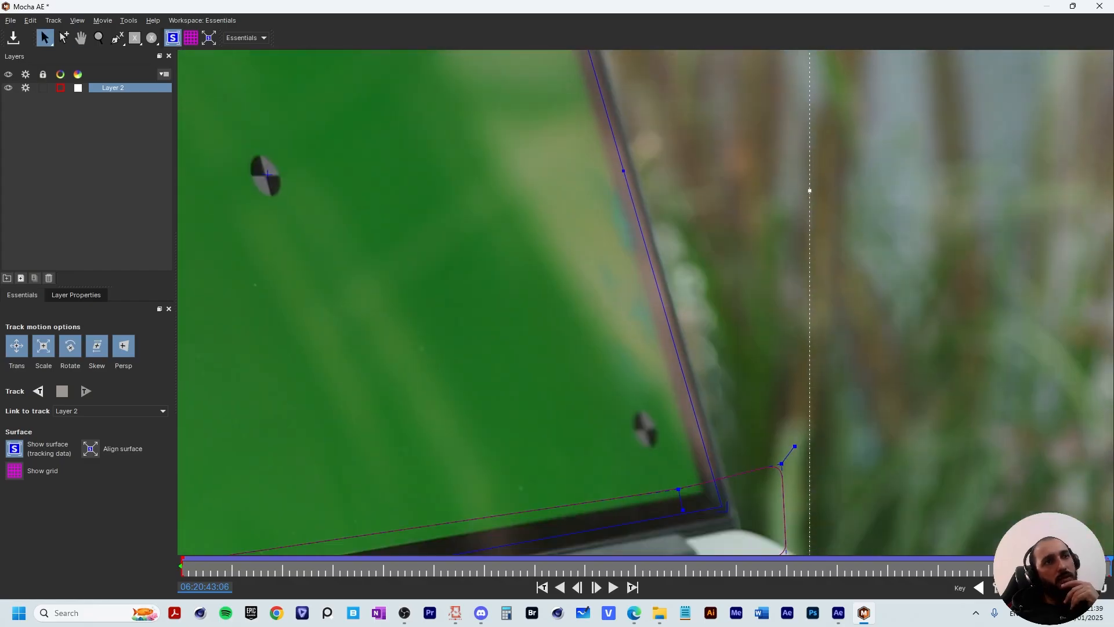
drag(724, 507, 877, 485)
scroll(726, 506, down, 3)
key(x)
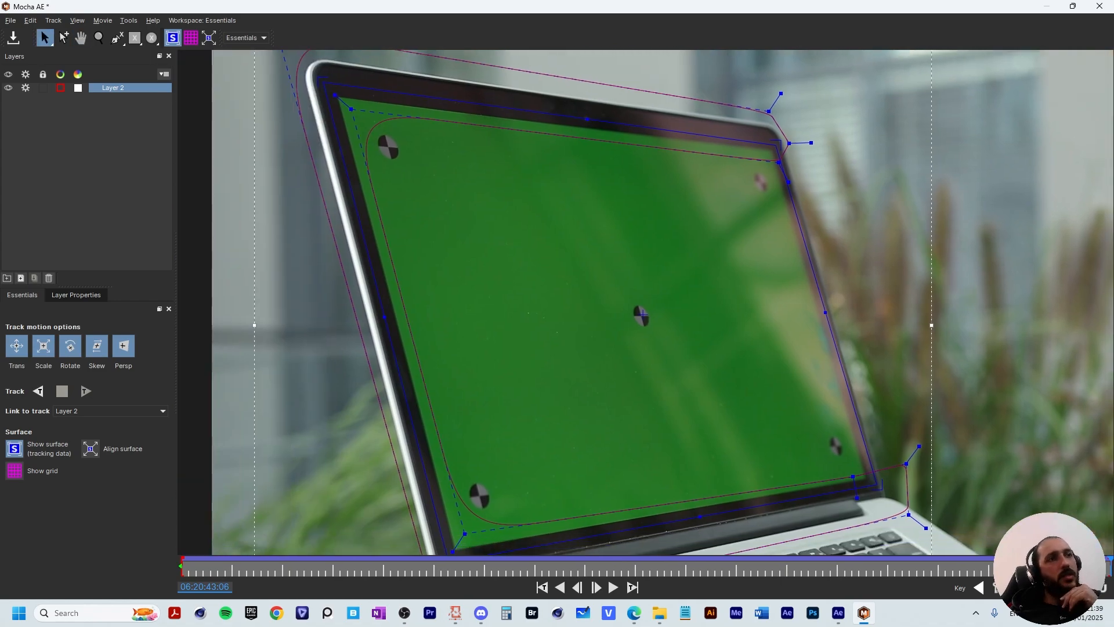
scroll(461, 299, down, 2)
drag(1110, 566, 416, 566)
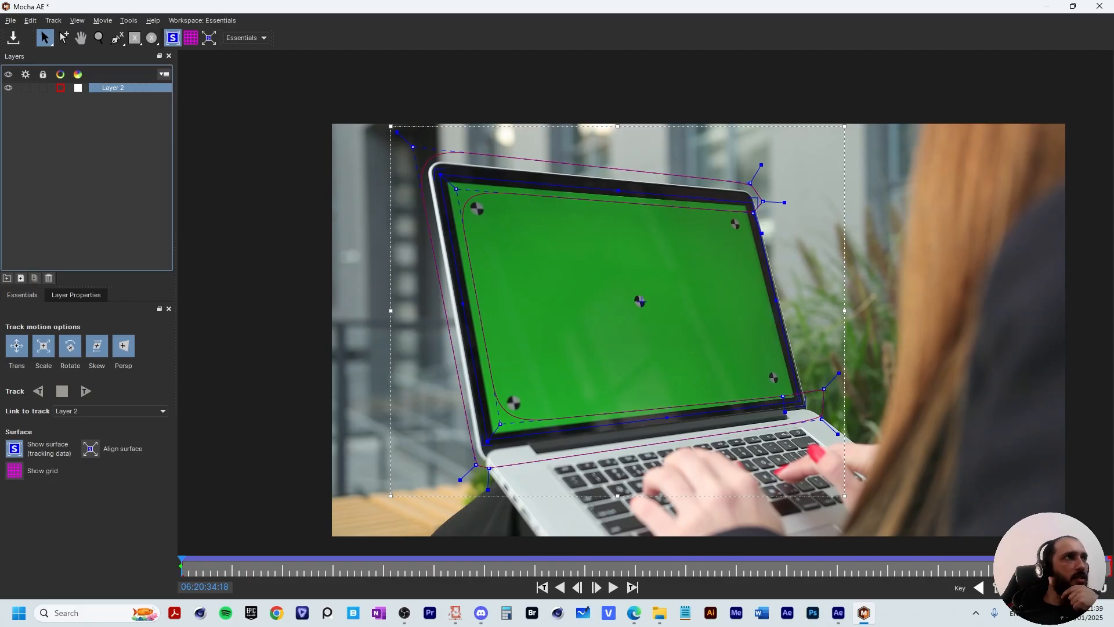
- Switch off processing for the tracked layer, lock it, and rename it TRACKING
click(43, 88)
click(43, 87)
click(43, 87)
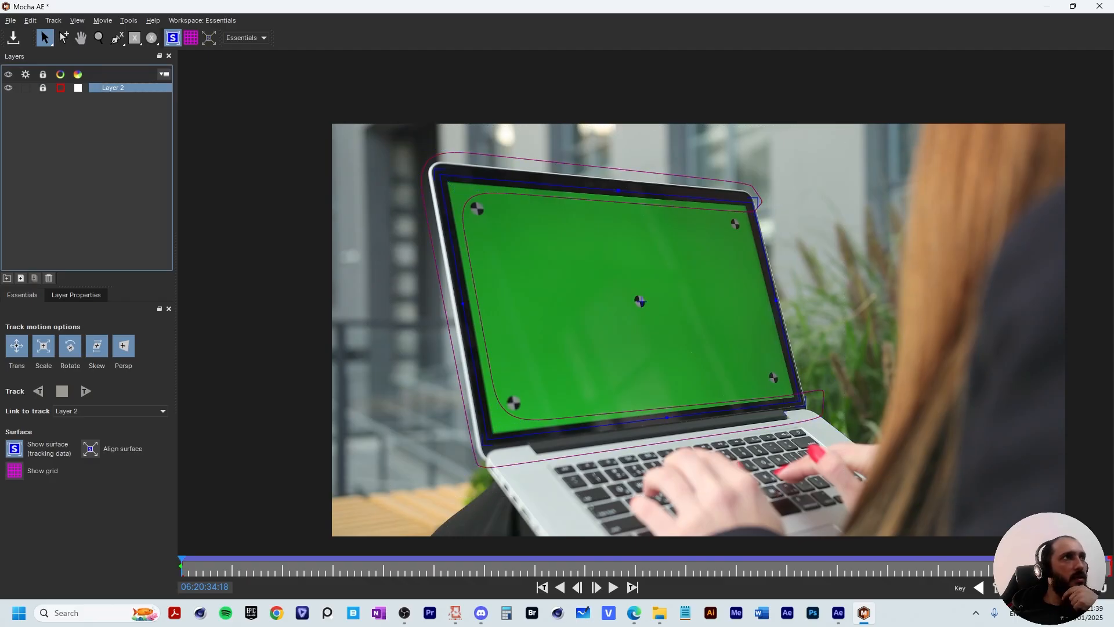
double_click(100, 84)
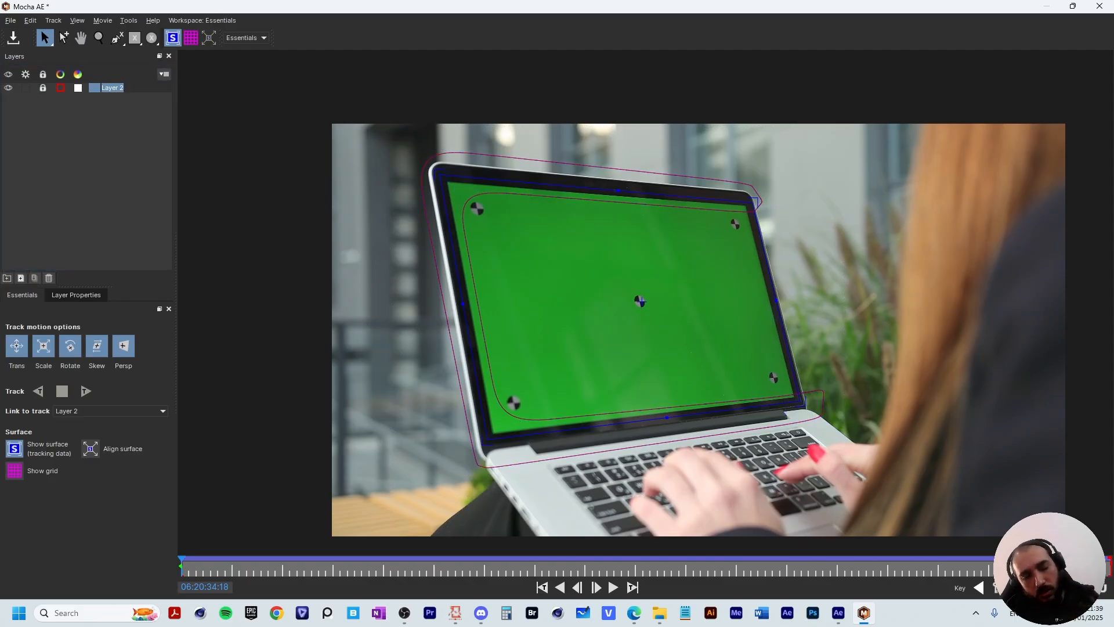
text(T)
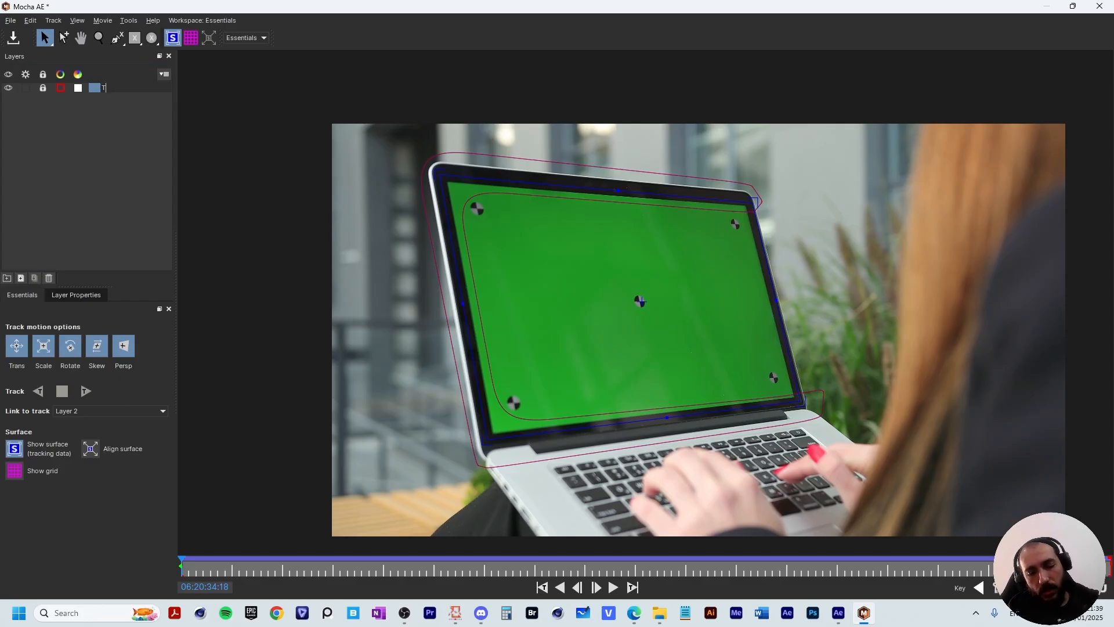
text(RACKING)
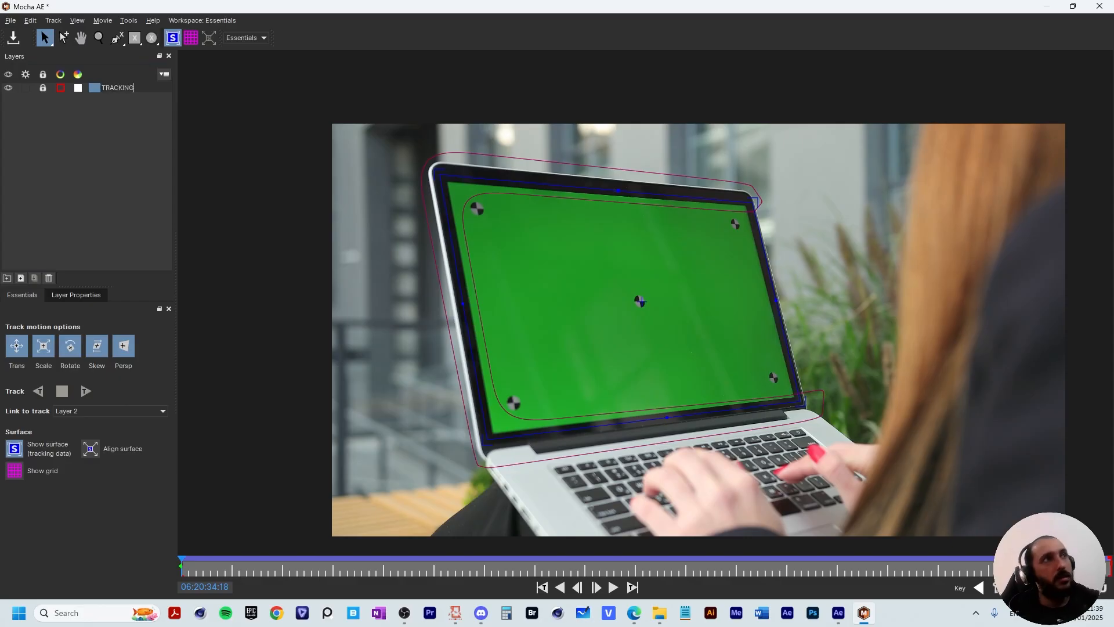
- Confirm the name TRACKING for the tracked layer, hide the layer and deselect it
key(Return)
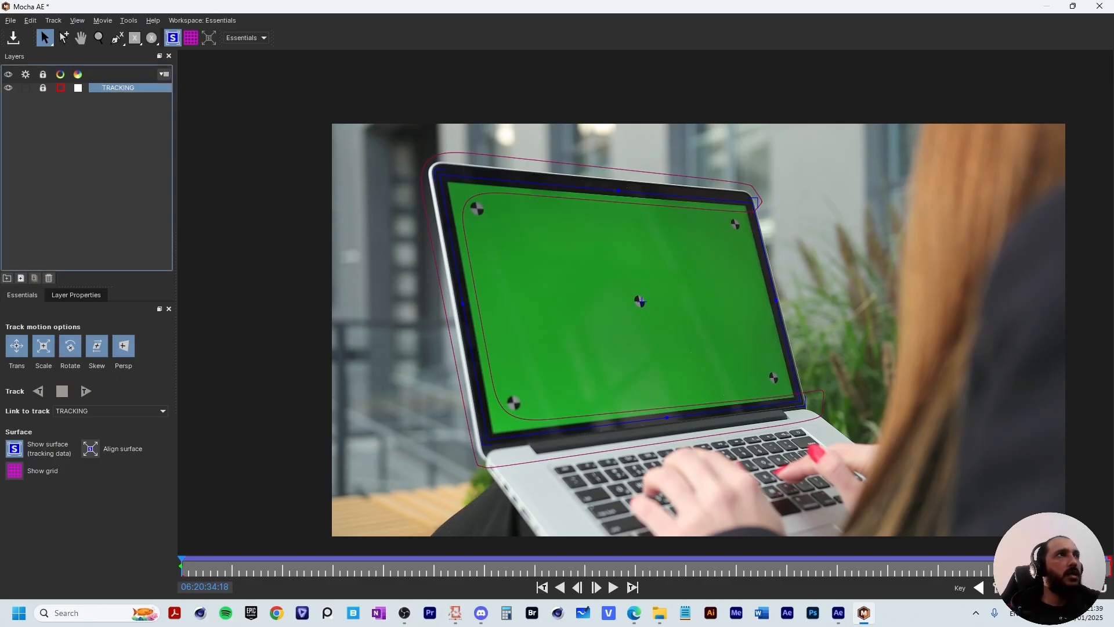
click(8, 88)
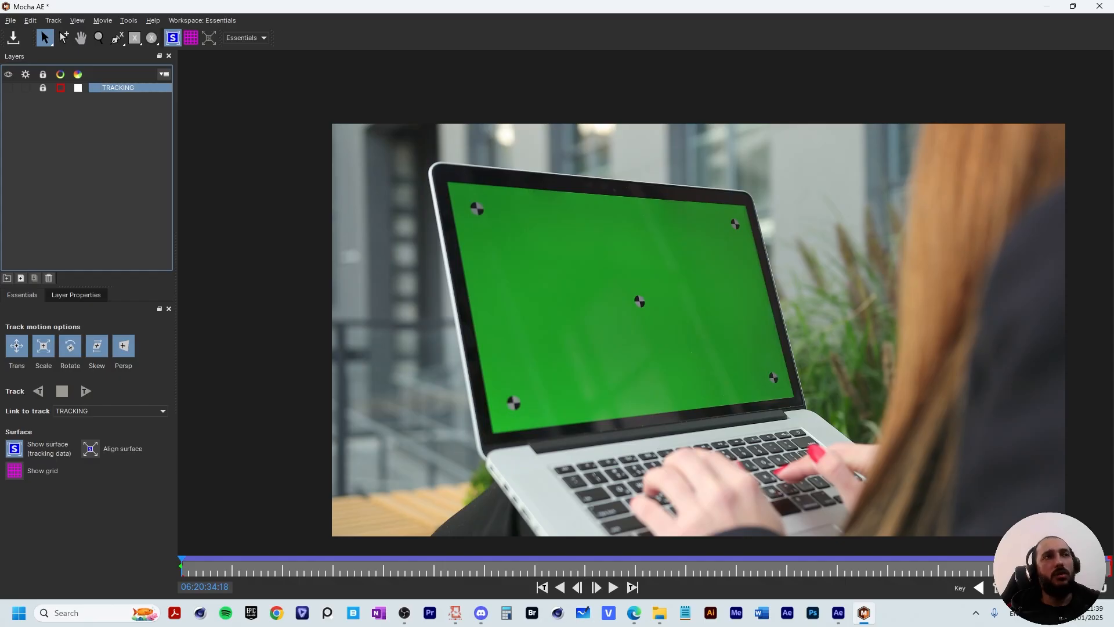
click(78, 156)
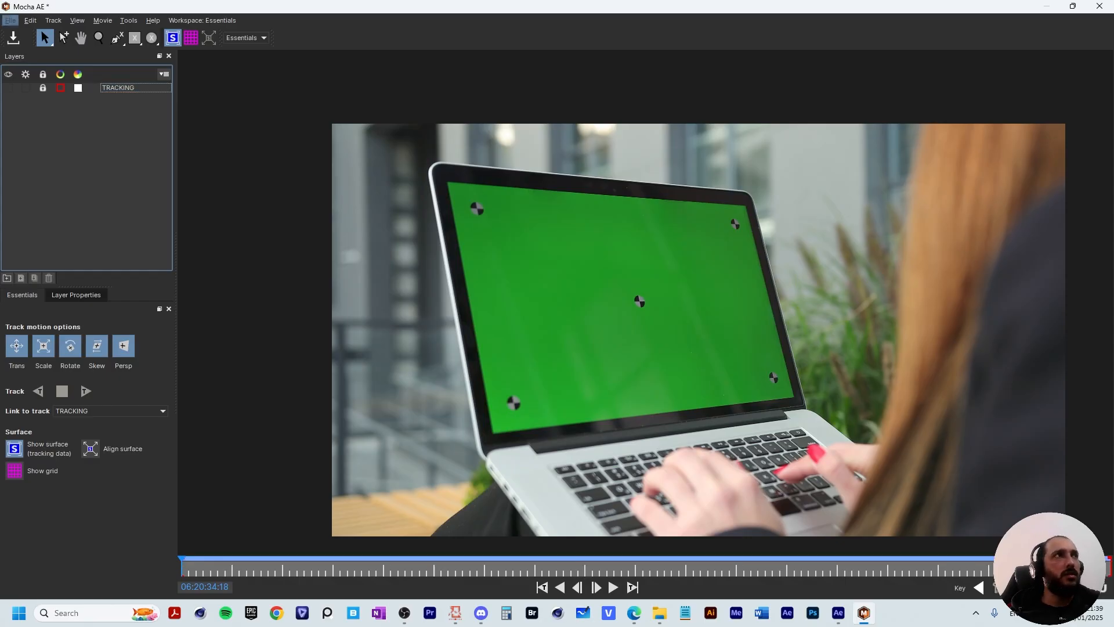
- Draw a four-point X-Spline on a new layer just inside the corners of the laptop's green screen
click(118, 38)
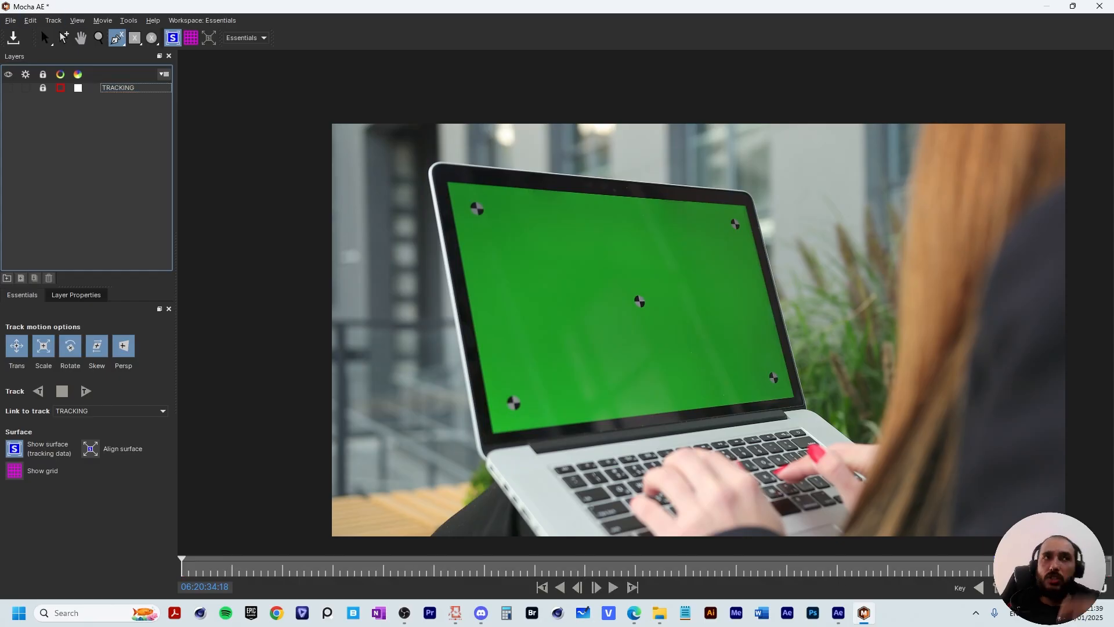
scroll(472, 234, up, 3)
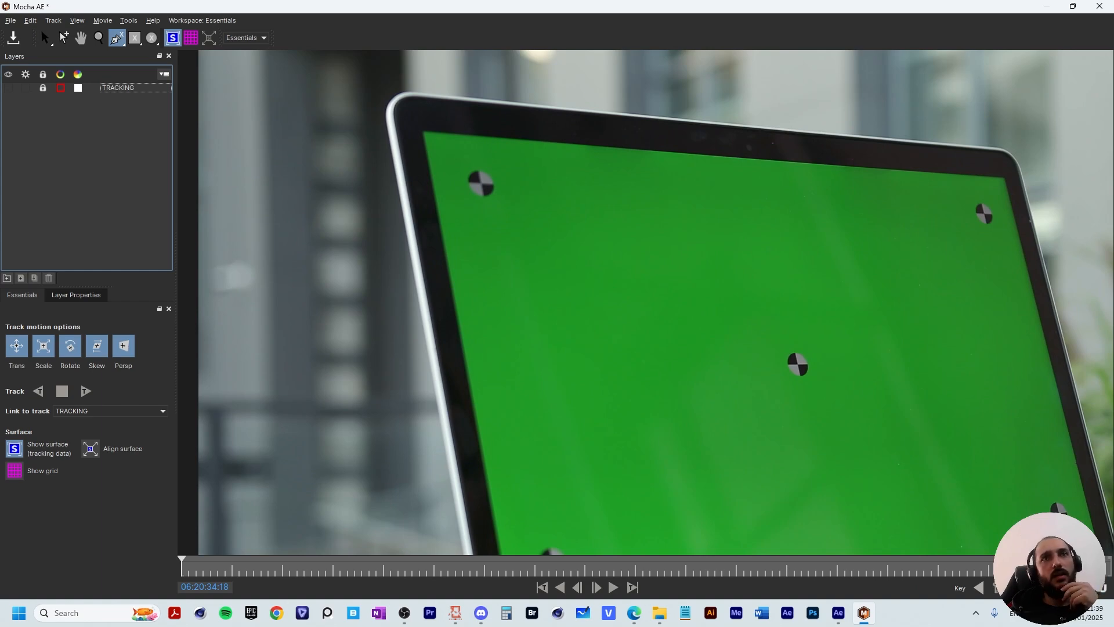
click(997, 182)
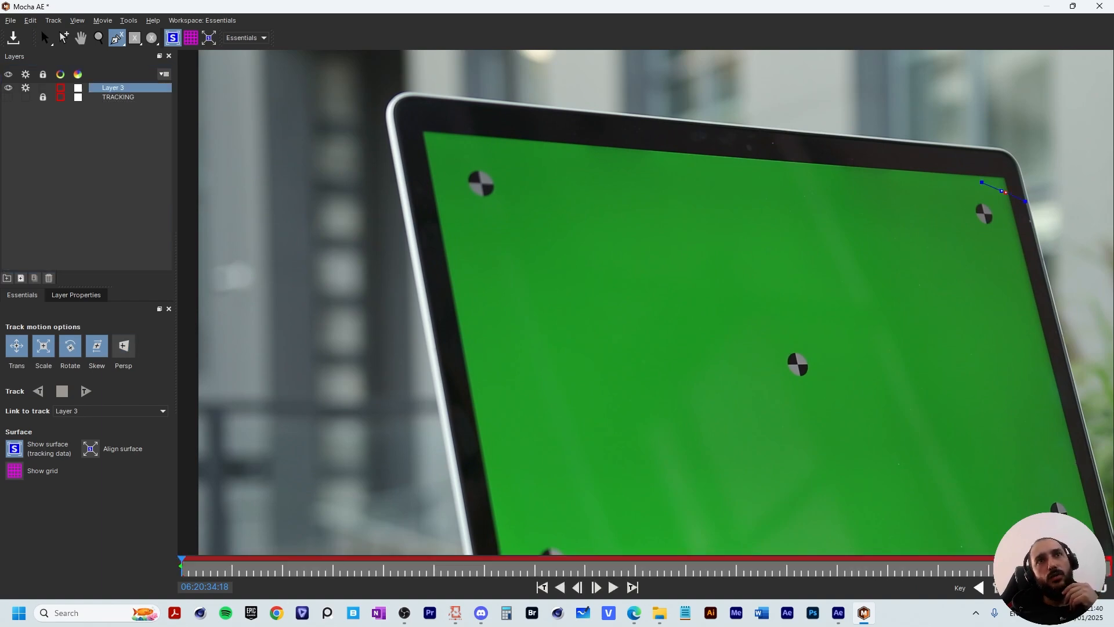
drag(1001, 377, 907, 154)
click(986, 309)
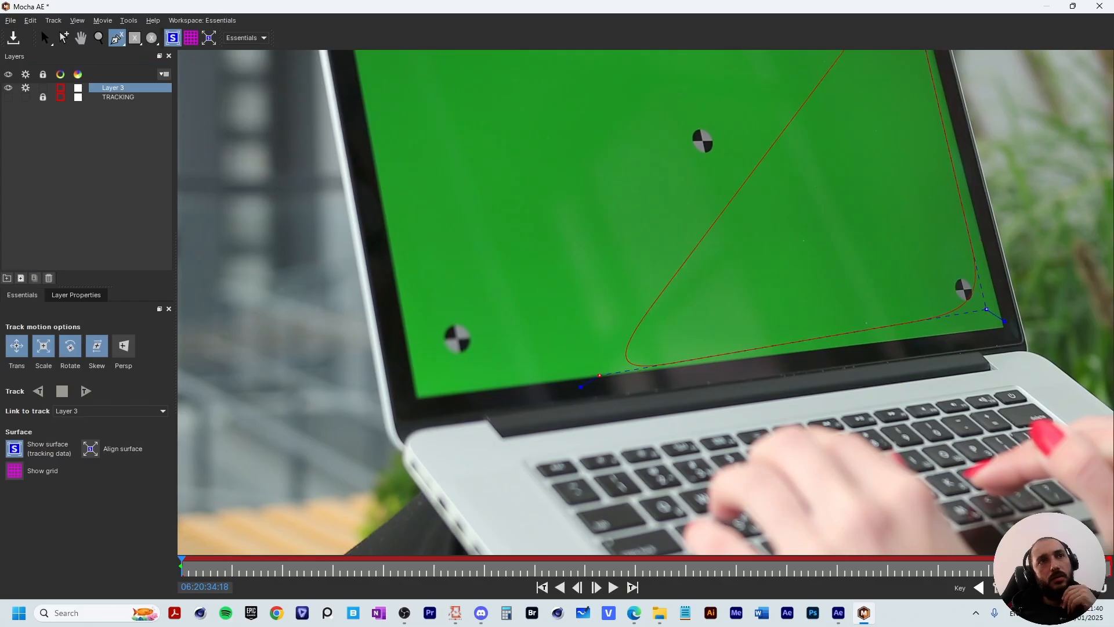
click(438, 379)
drag(429, 112, 543, 395)
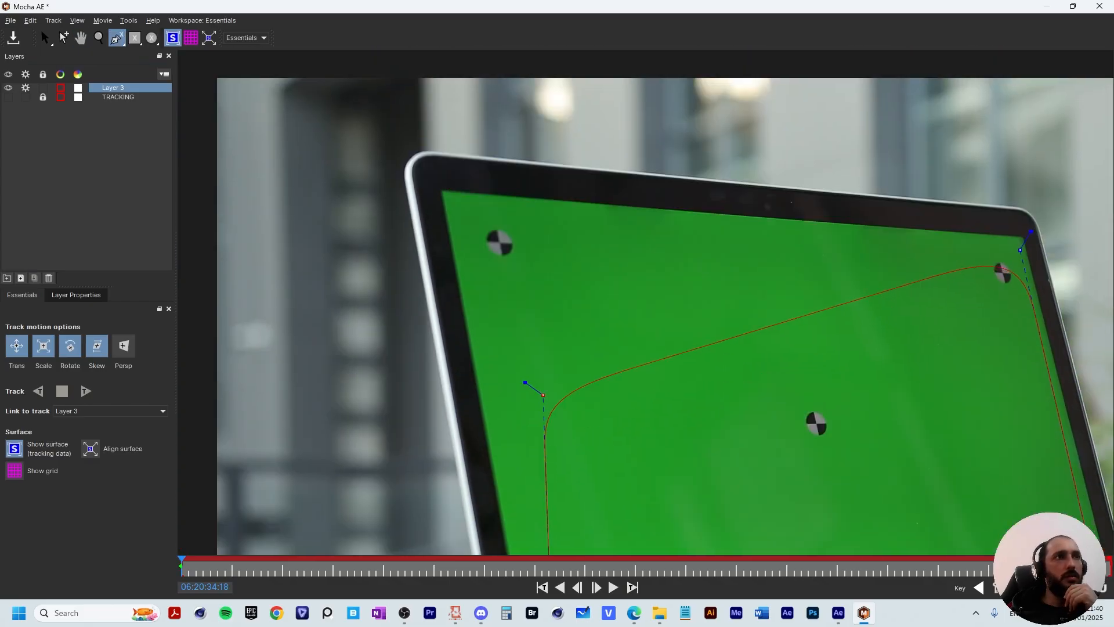
click(451, 202)
right_click(917, 179)
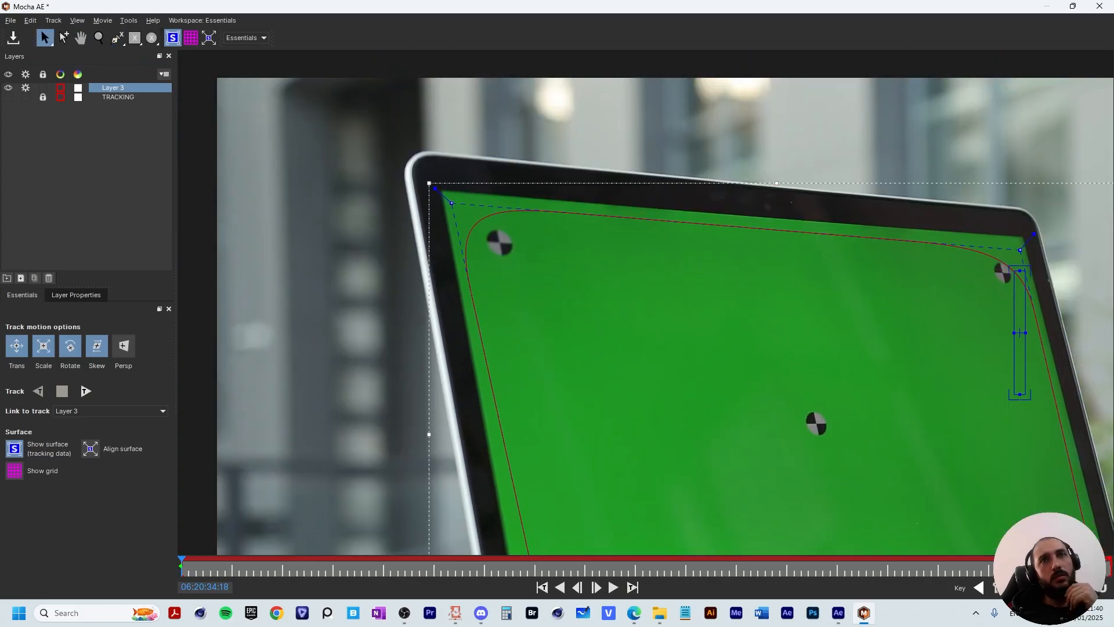
- Hide the planar surface, sharpen the new spline's corners and nudge its points closer to the green screen's corners
drag(1020, 250, 1020, 244)
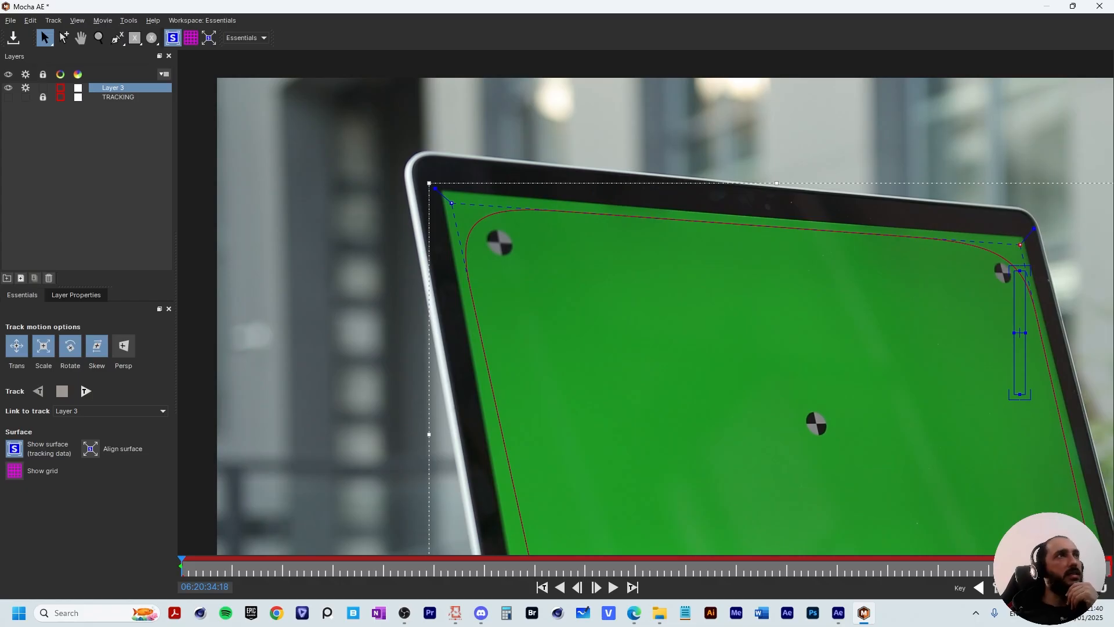
click(173, 38)
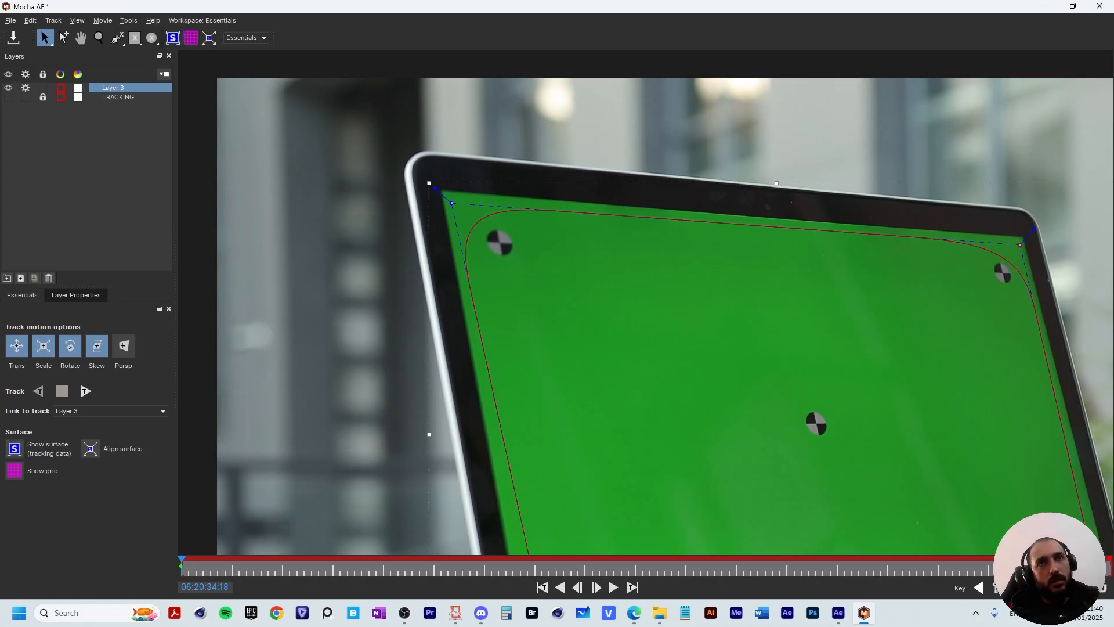
drag(435, 188, 459, 207)
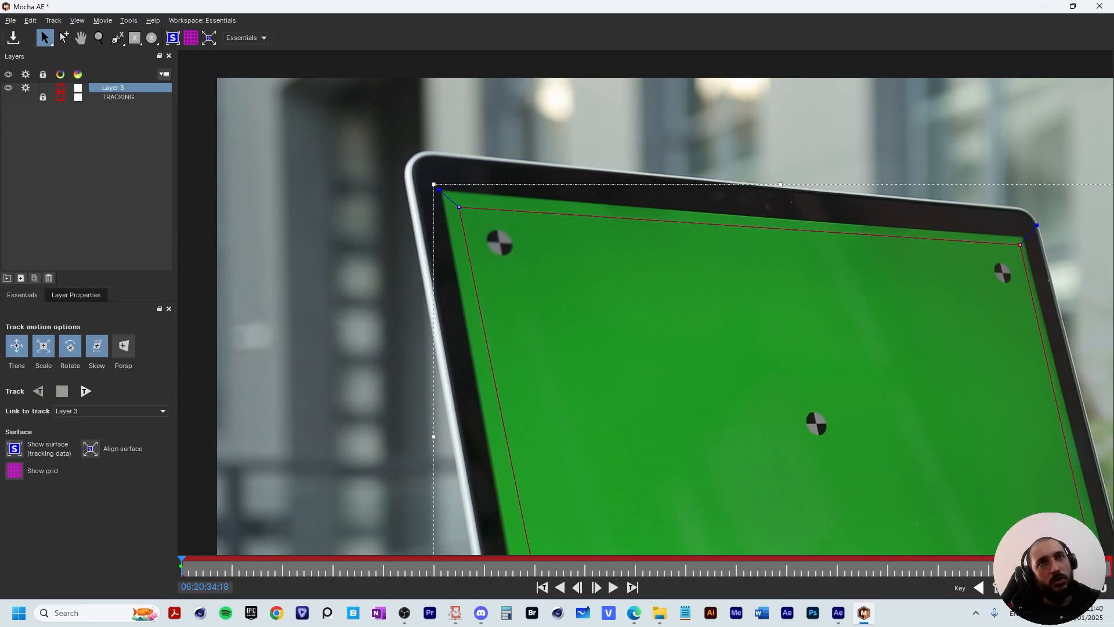
drag(1019, 245, 760, 59)
key(x)
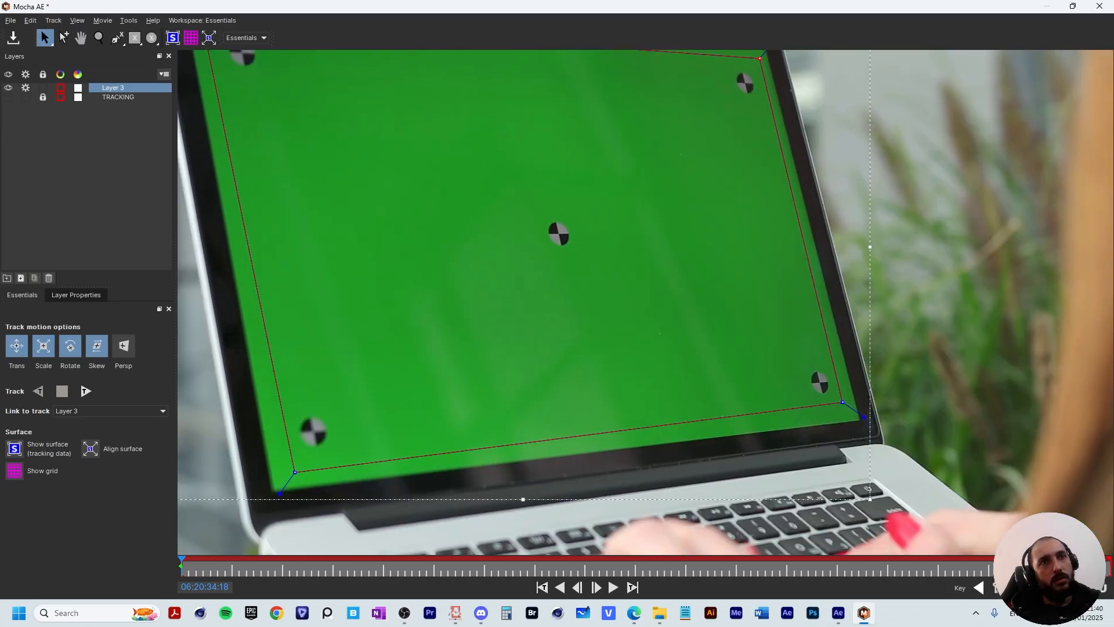
drag(842, 401, 846, 410)
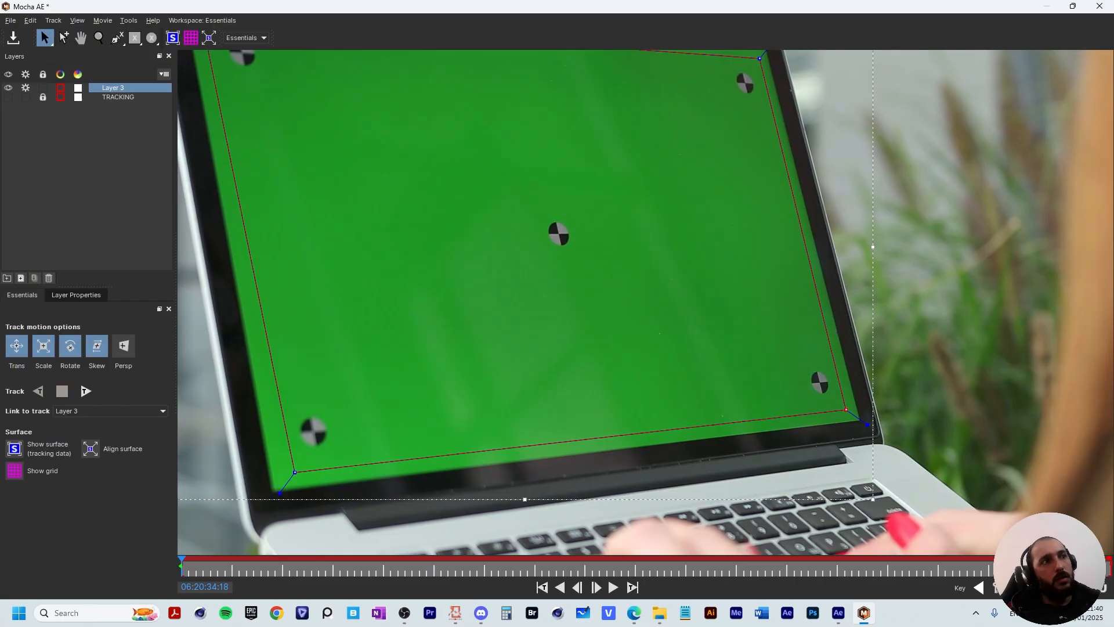
drag(295, 472, 287, 475)
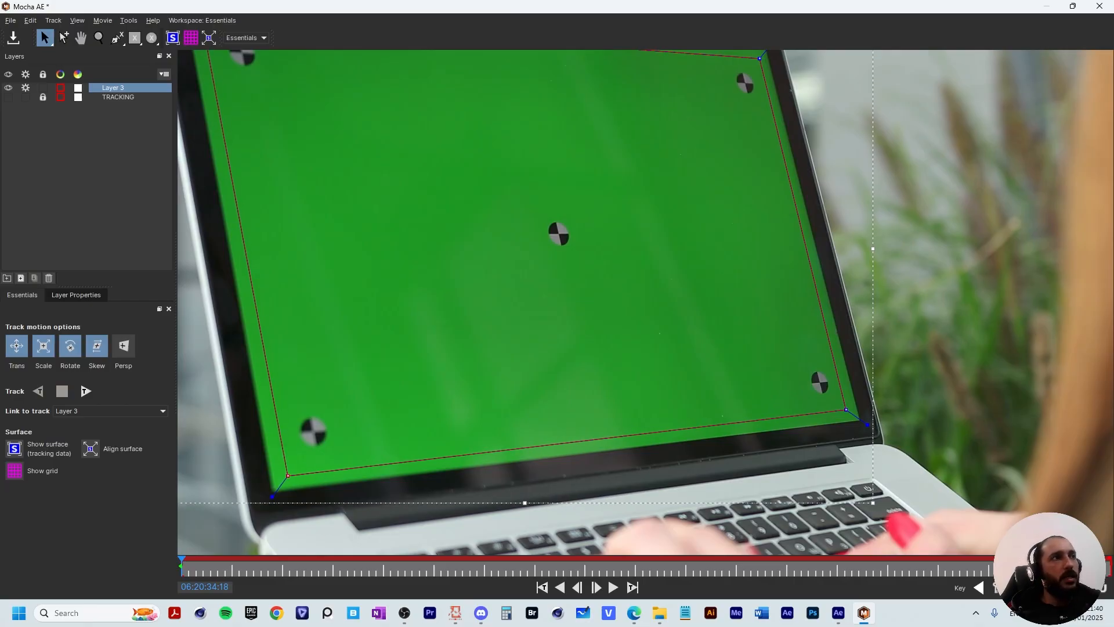
- Link the new spline layer to the TRACKING layer's track and rename it SUBTRACT
click(111, 410)
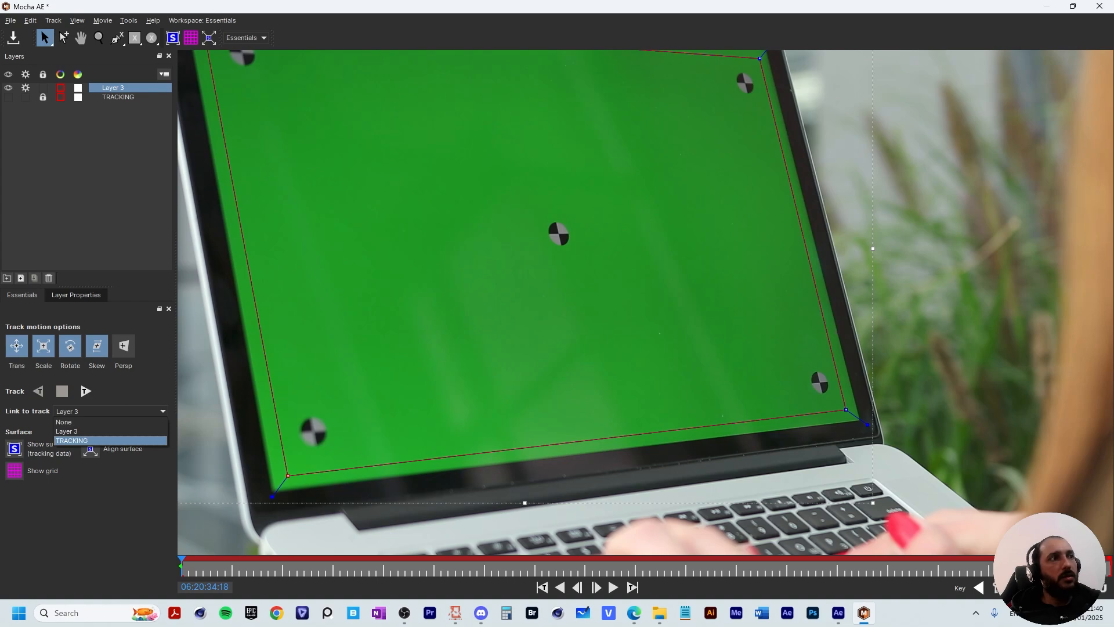
click(72, 440)
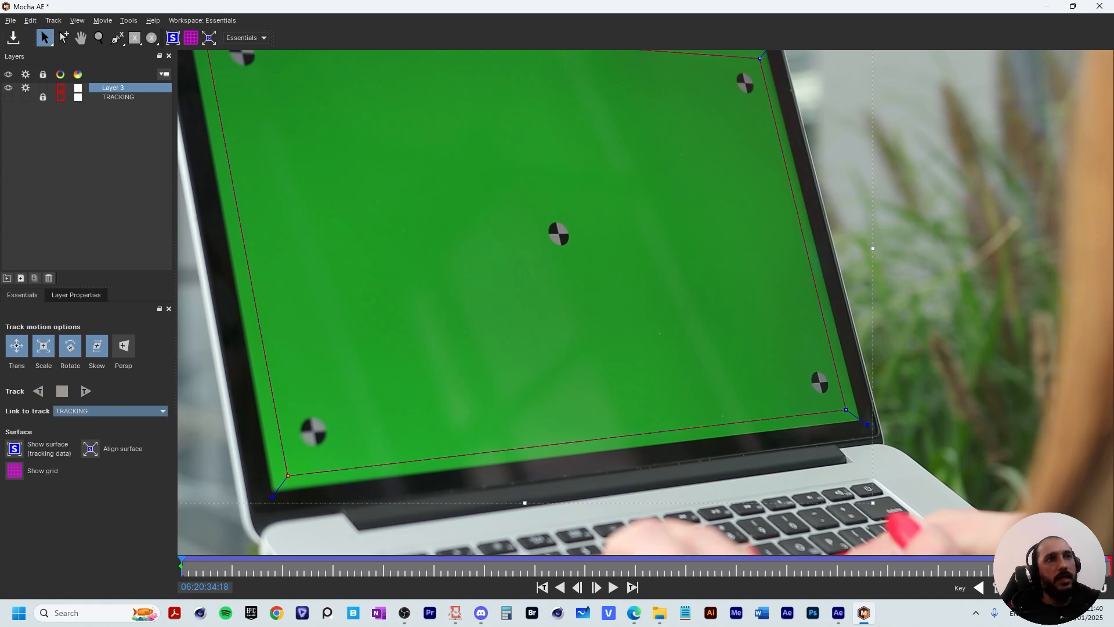
double_click(112, 87)
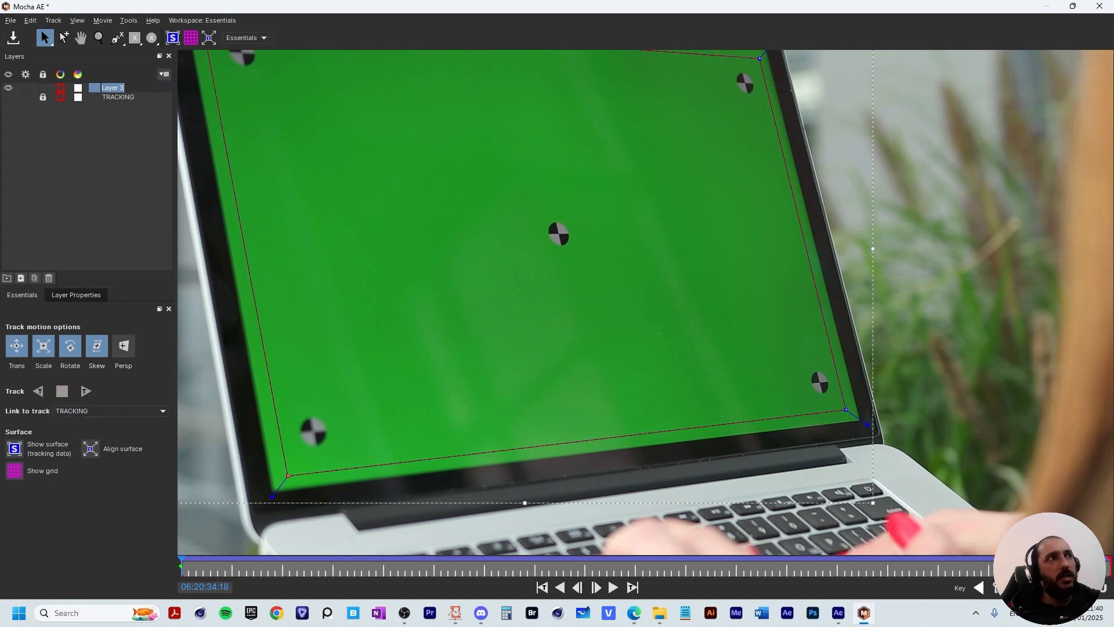
text(SUB)
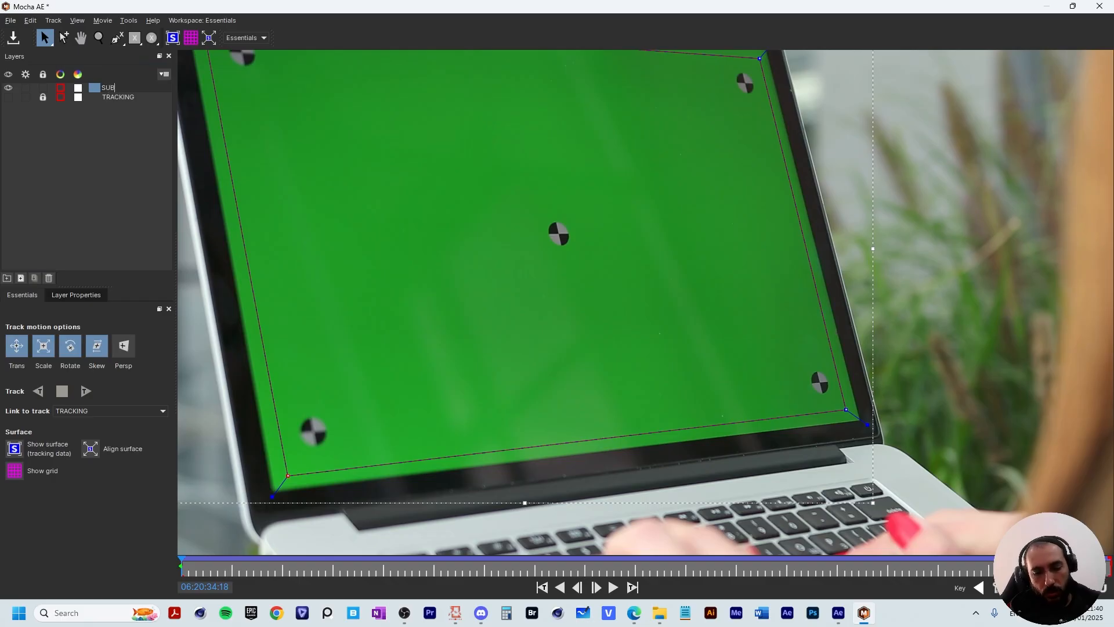
text(TRACT)
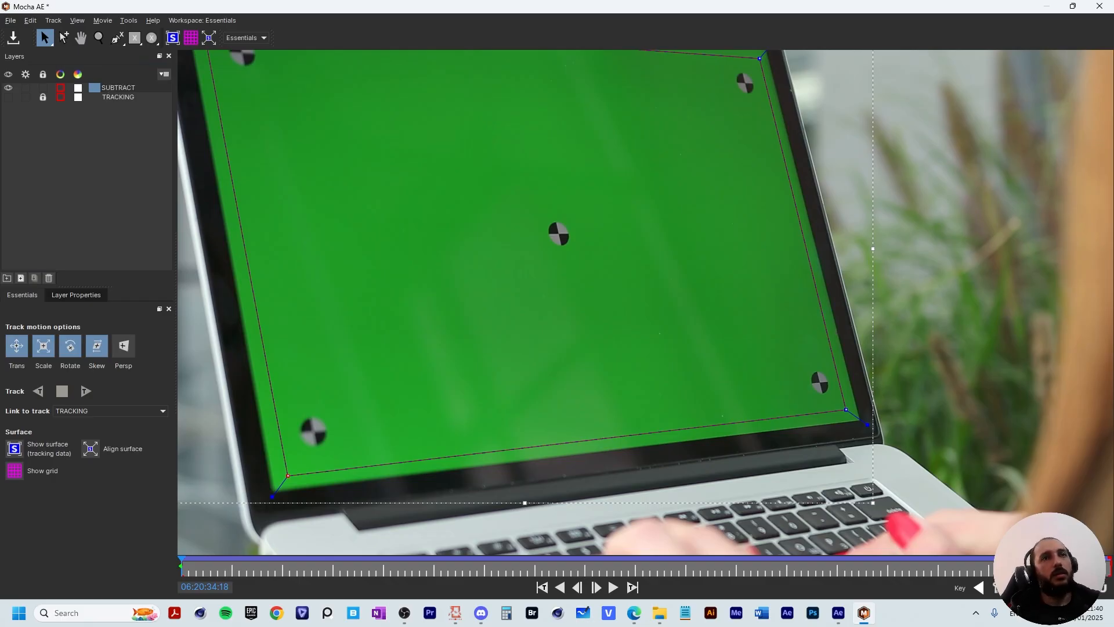
key(Return)
- Go to the clip's last frame and check the SUBTRACT spline's alignment at all four corners of the green screen
scroll(452, 221, down, 3)
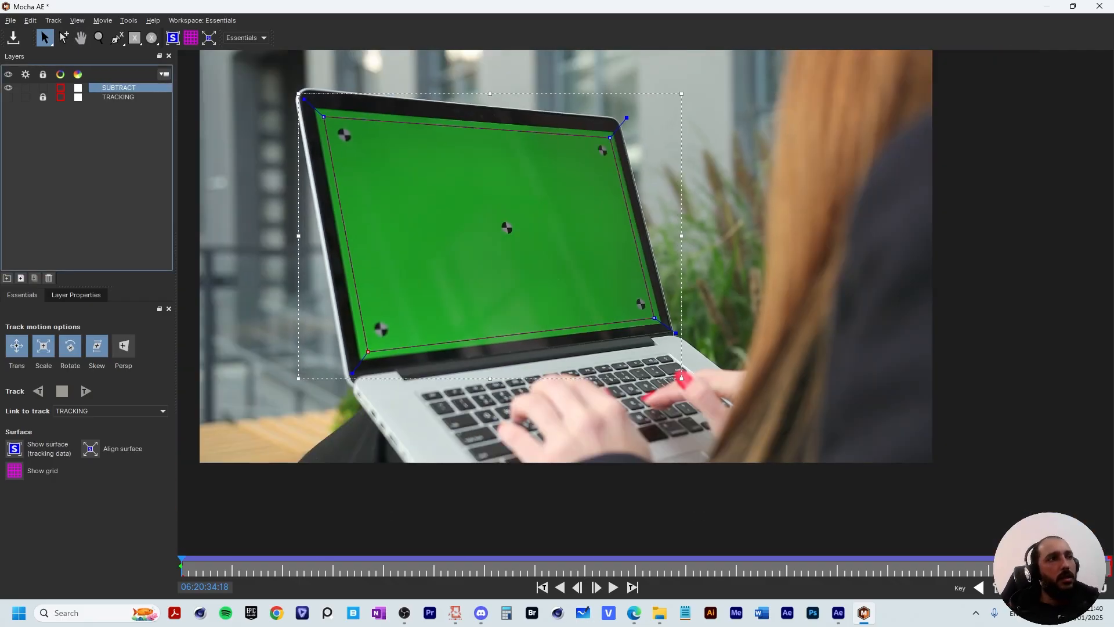
drag(182, 565, 1110, 565)
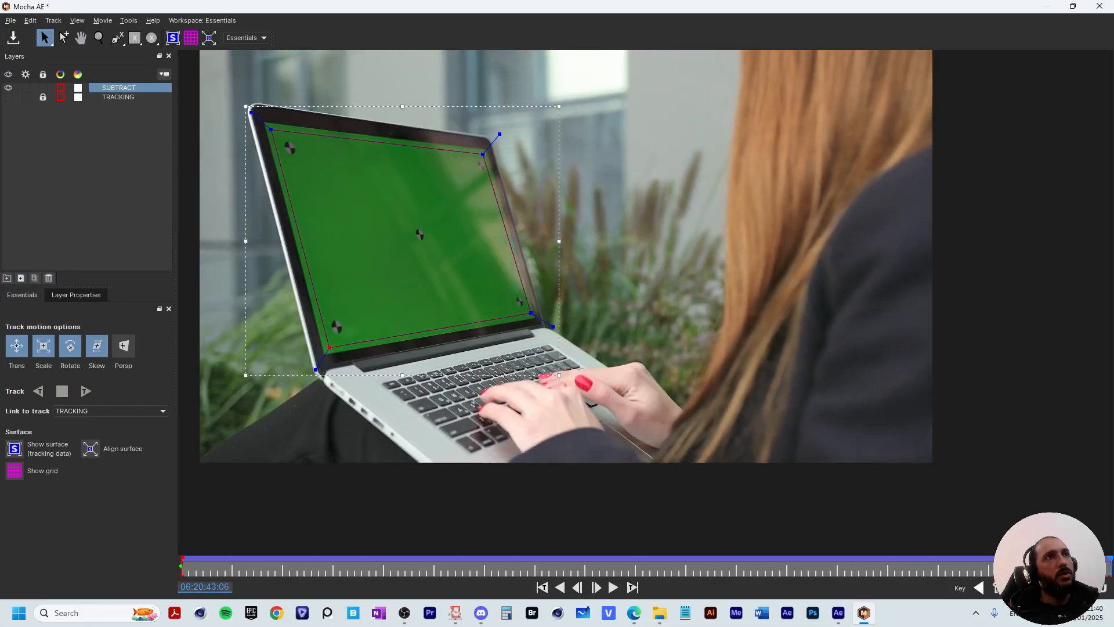
scroll(534, 314, up, 7)
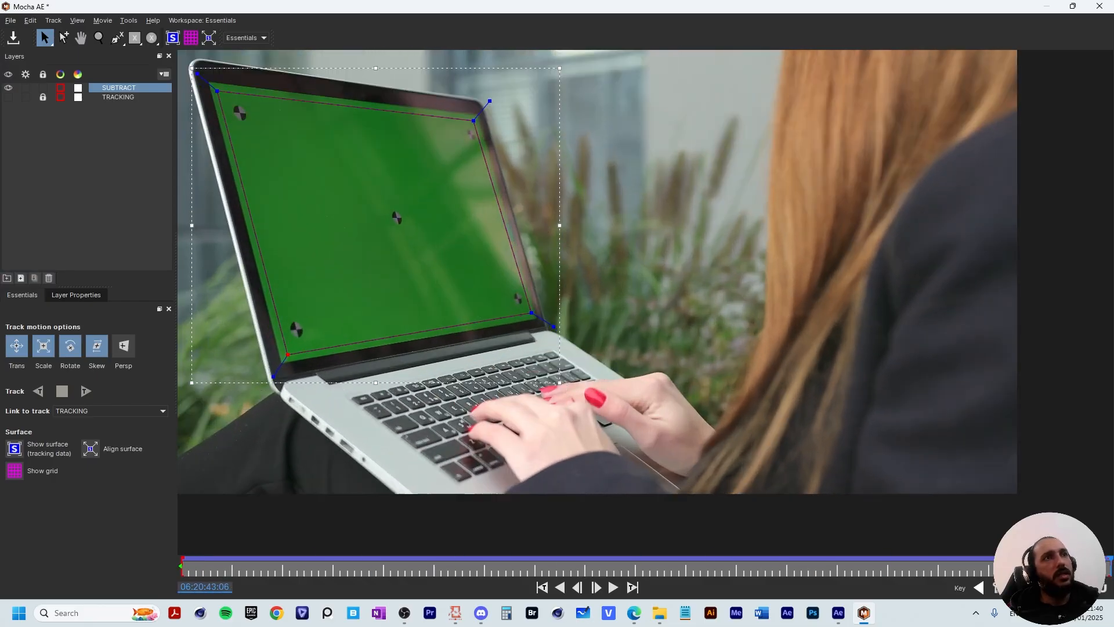
drag(519, 309, 520, 311)
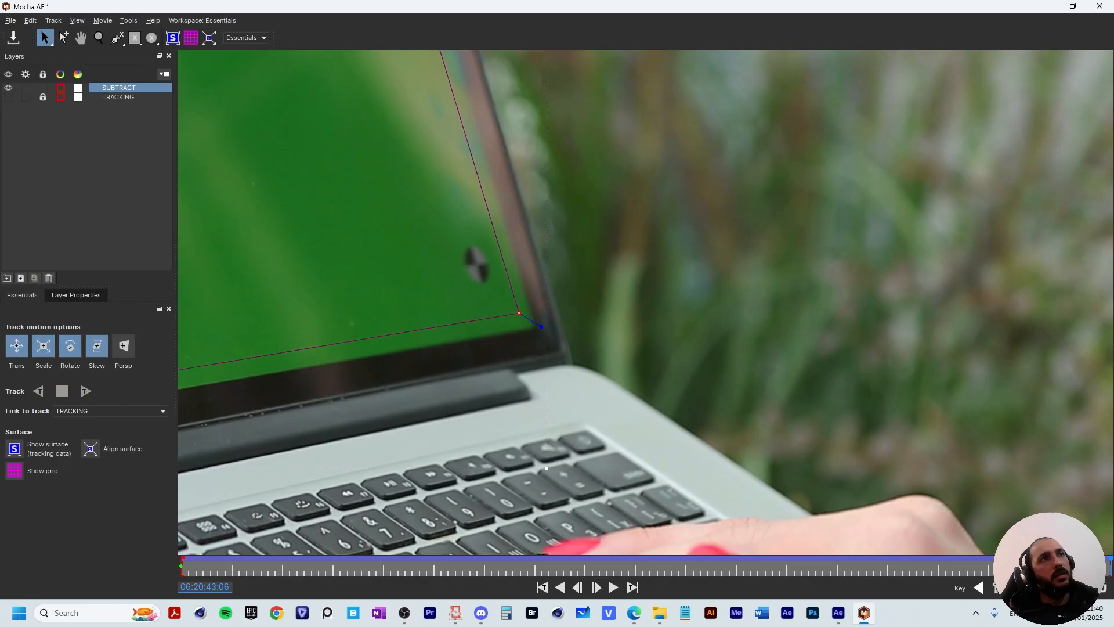
key(x)
drag(499, 87, 638, 547)
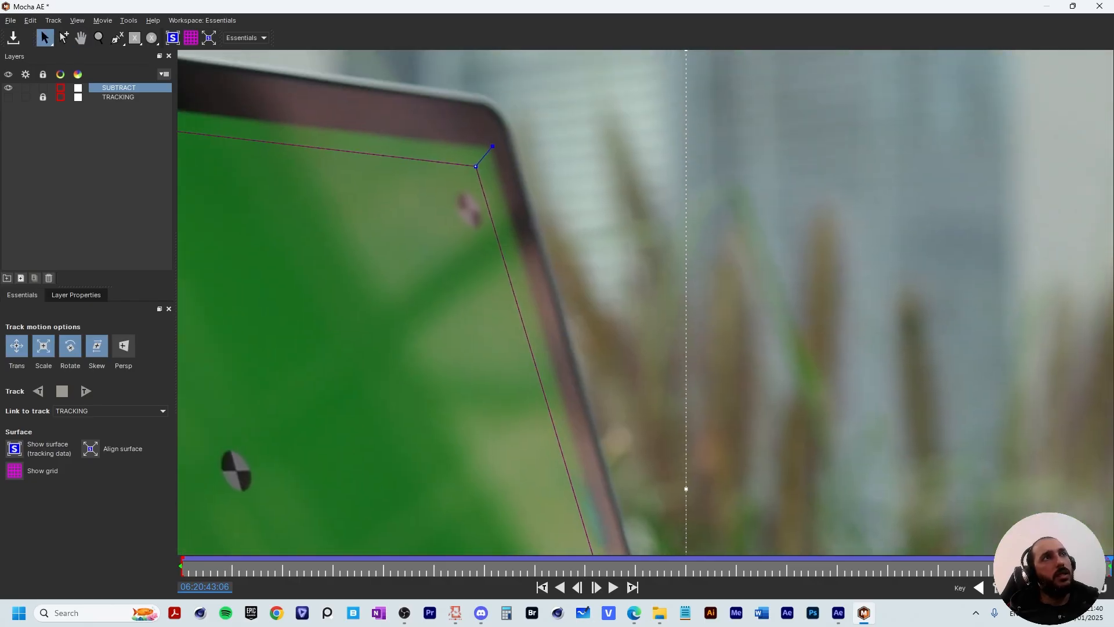
drag(638, 290, 788, 290)
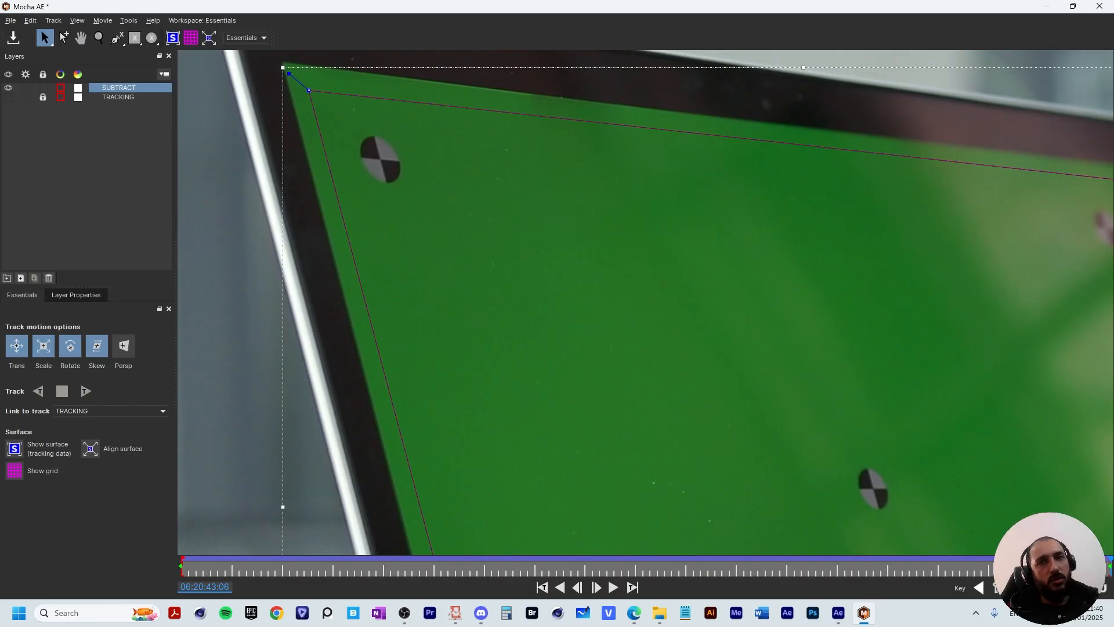
key(x)
drag(522, 493, 450, 163)
scroll(450, 163, down, 1)
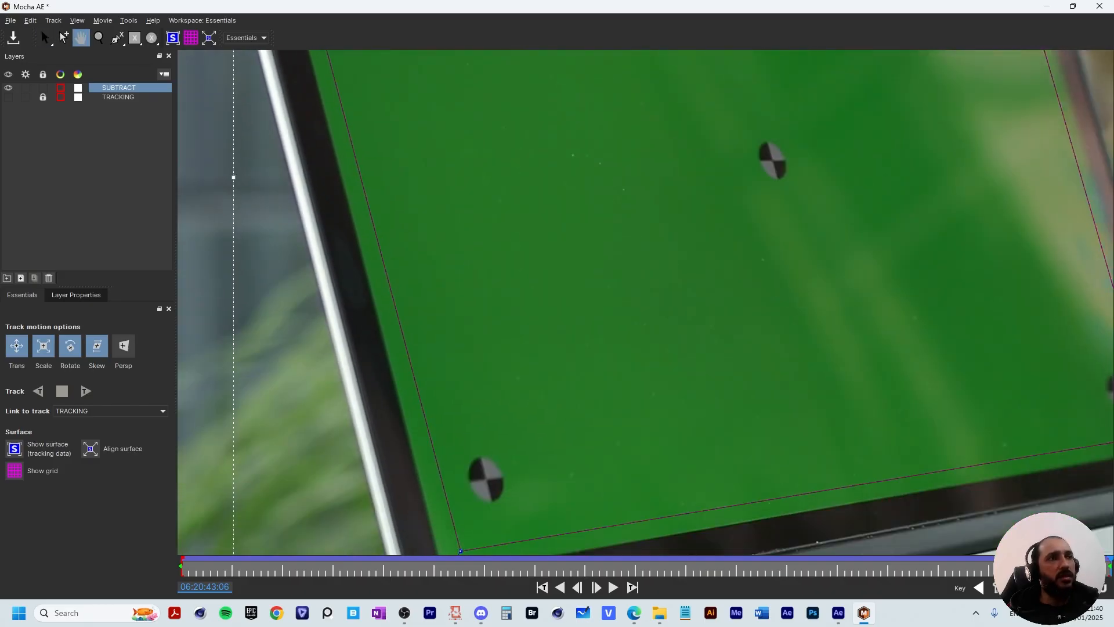
drag(522, 406, 484, 176)
scroll(632, 139, down, 3)
key(x)
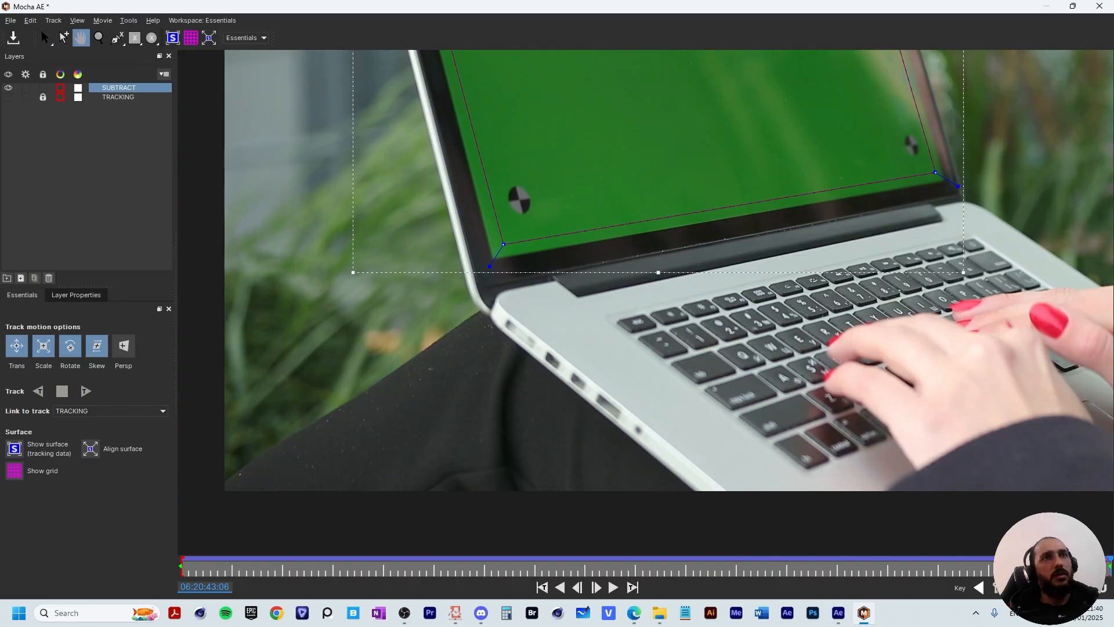
drag(632, 139, 562, 326)
scroll(807, 267, down, 1)
key(x)
drag(806, 267, 801, 319)
key(s)
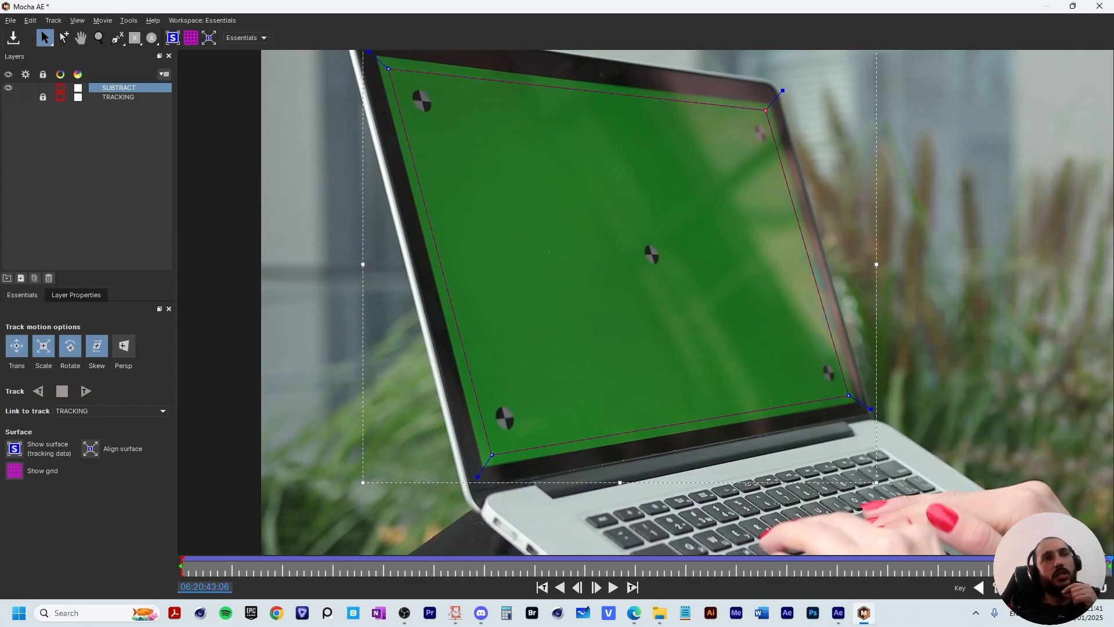
- Back at the first frame, move the SUBTRACT spline's two lower corner points onto the green screen's lower corners
drag(1110, 566, 726, 565)
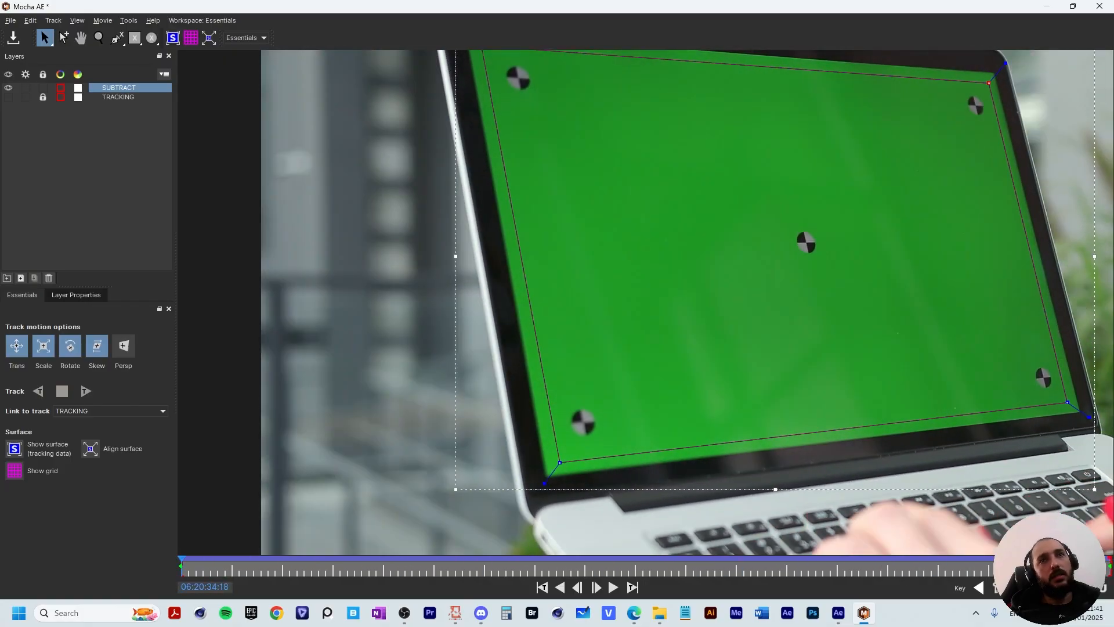
drag(1032, 372, 606, 296)
scroll(615, 314, up, 9)
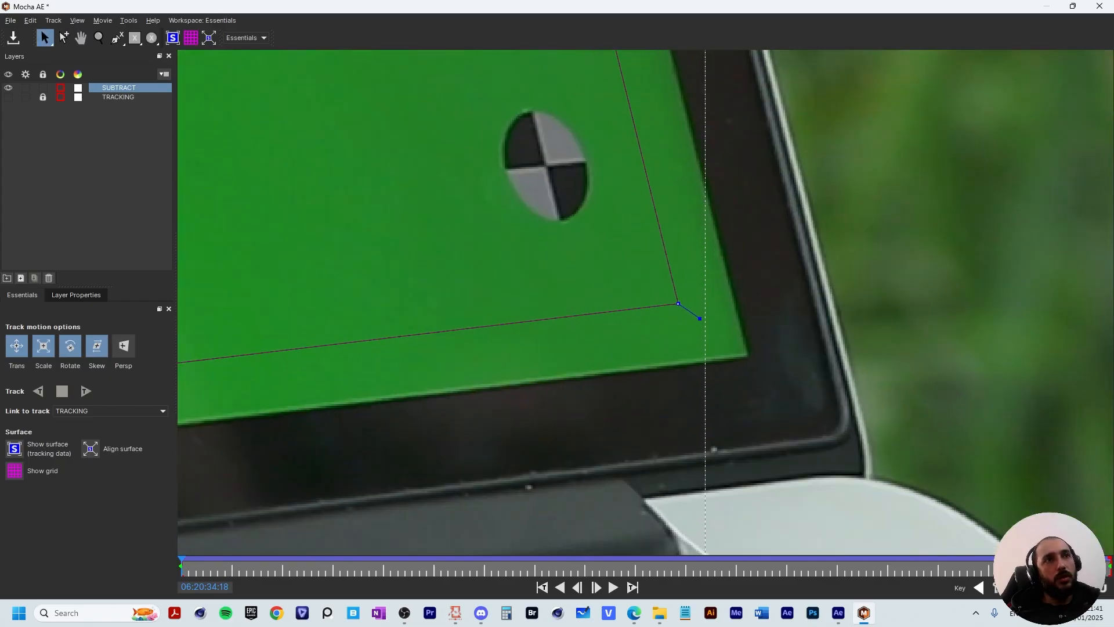
drag(678, 304, 749, 355)
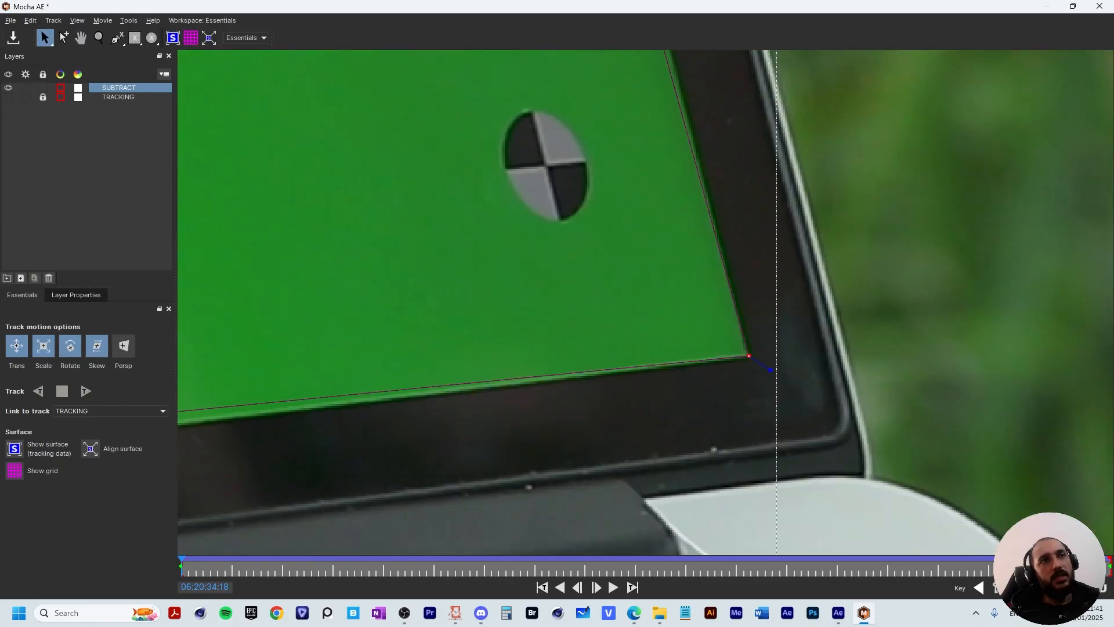
scroll(749, 356, down, 3)
drag(290, 406, 939, 269)
drag(244, 372, 1049, 282)
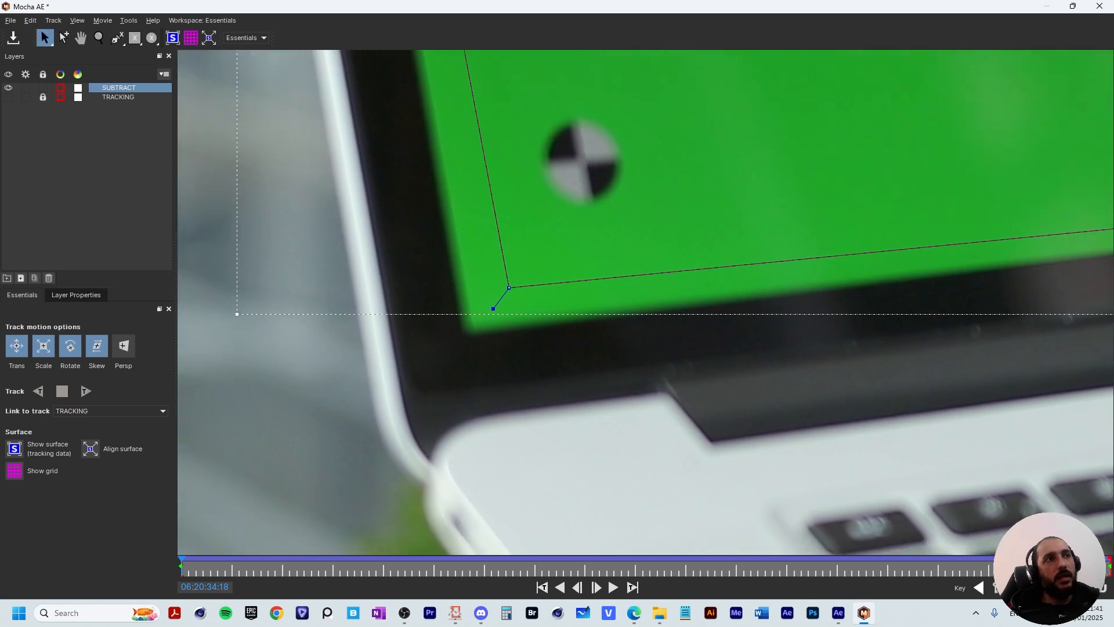
drag(509, 287, 465, 335)
- Move the SUBTRACT spline's upper-left point onto the green screen's upper-left corner
drag(464, 174, 521, 416)
drag(441, 139, 565, 487)
drag(493, 174, 582, 448)
drag(569, 278, 604, 384)
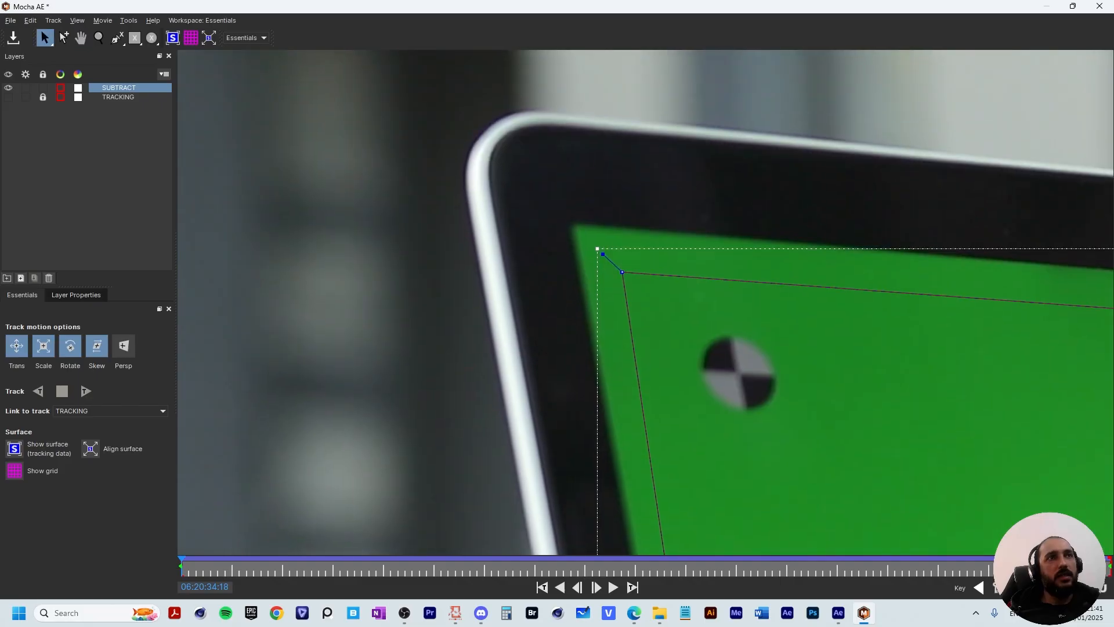
drag(623, 271, 571, 222)
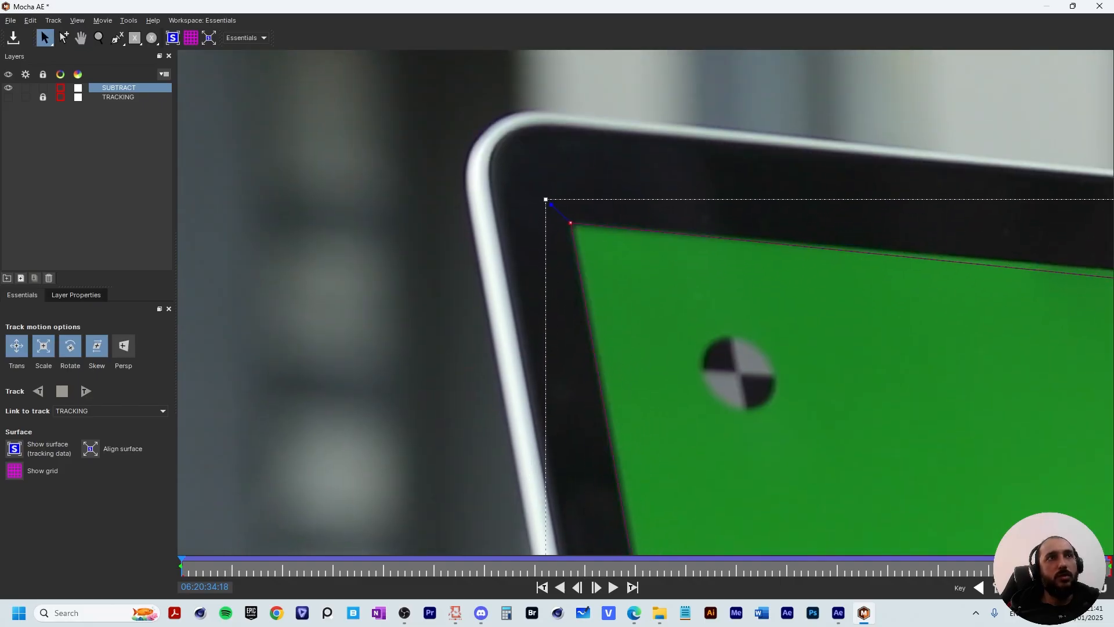
- Move the SUBTRACT spline's upper-right point onto the green screen's upper-right corner and inspect the right edge down to the lower corner
drag(870, 278, 296, 273)
drag(940, 279, 298, 280)
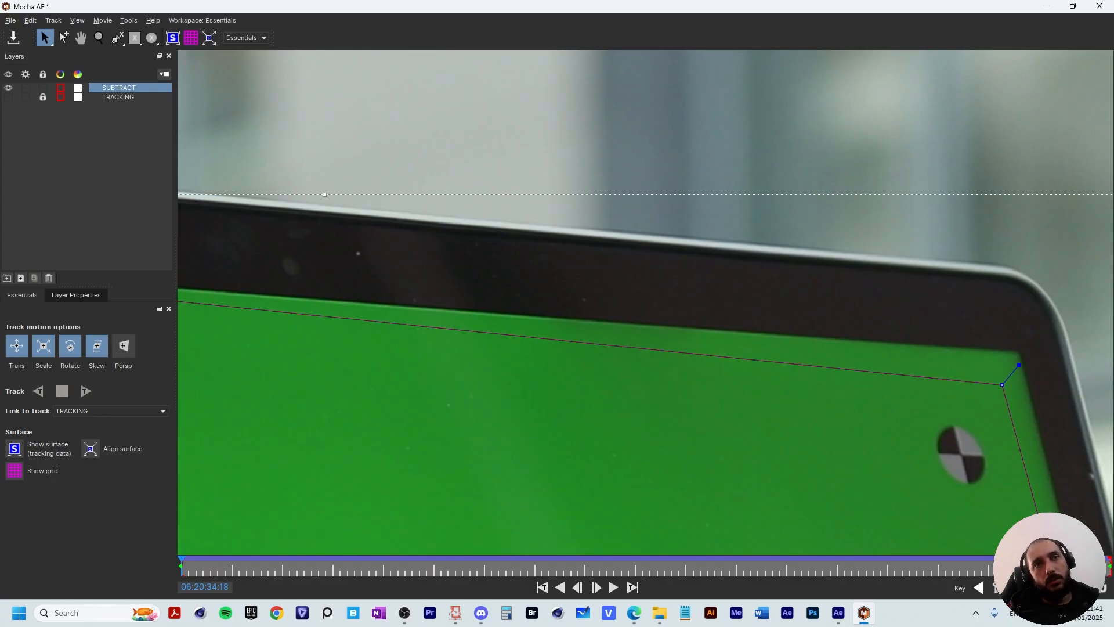
drag(1002, 385, 1021, 353)
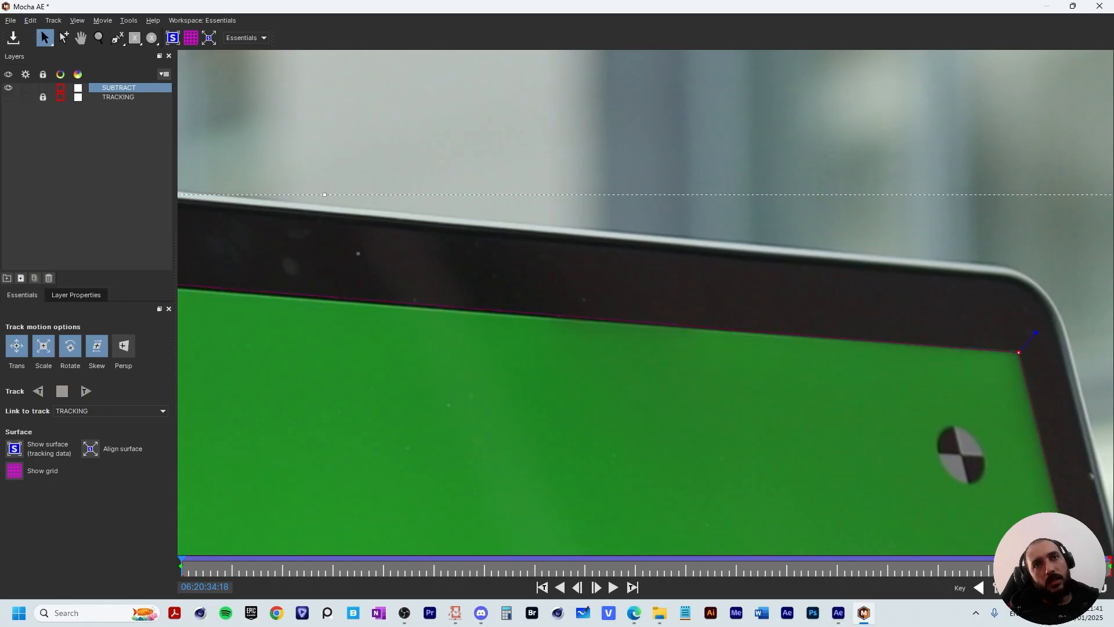
drag(928, 418, 741, 169)
drag(754, 522, 670, 67)
drag(783, 429, 692, 193)
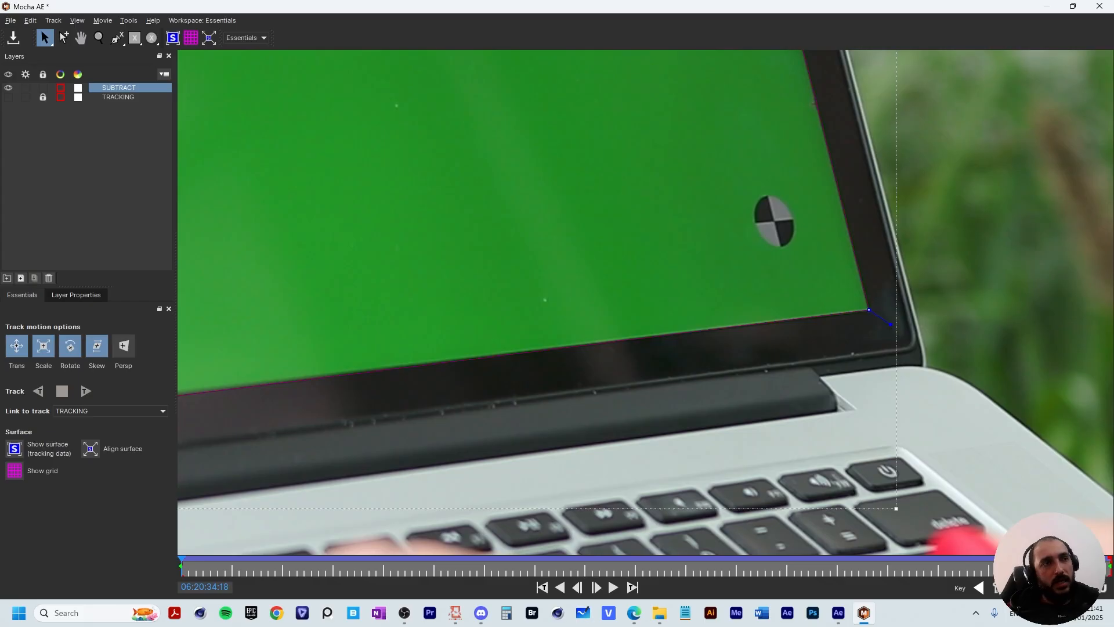
- At the clip's last frame, move the SUBTRACT spline's lower-right point onto the green screen's lower-right corner
drag(182, 566, 1110, 566)
scroll(269, 250, up, 6)
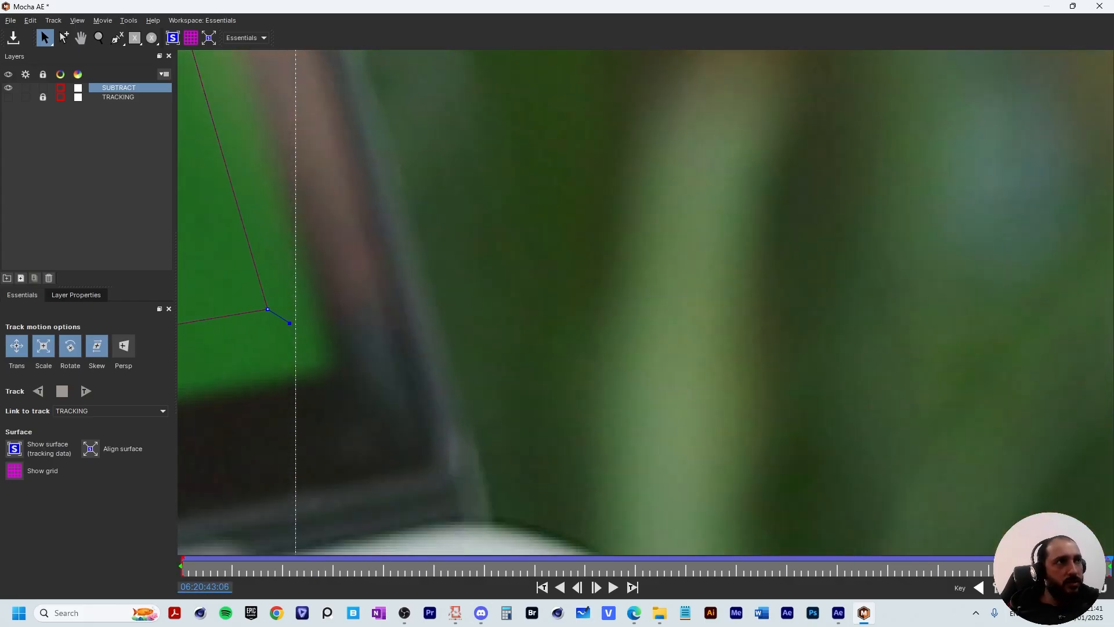
drag(268, 309, 342, 375)
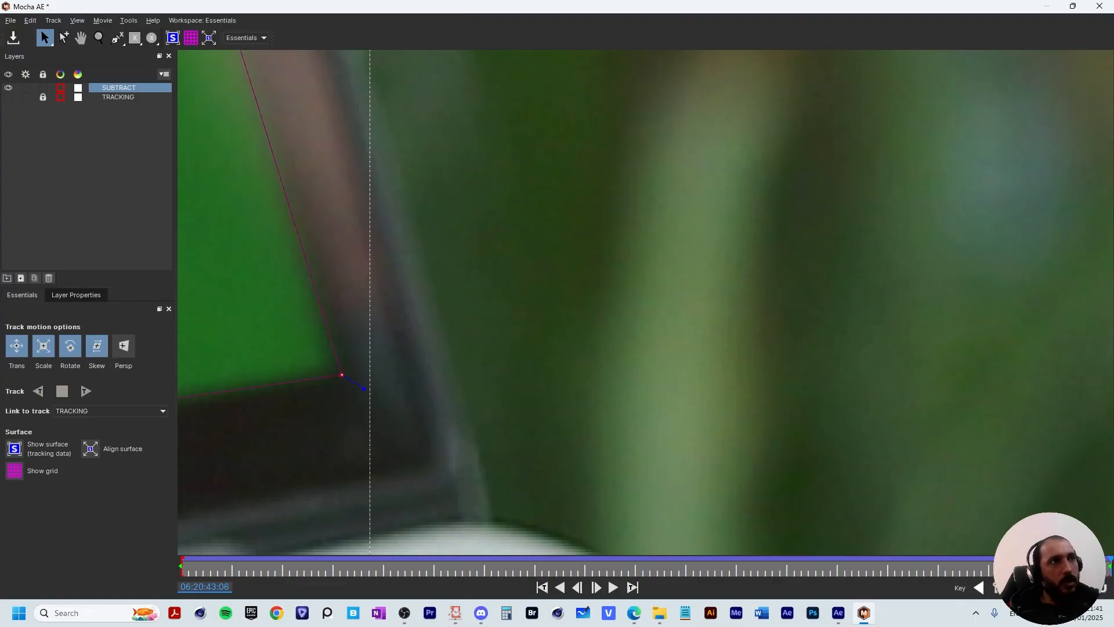
scroll(326, 357, down, 4)
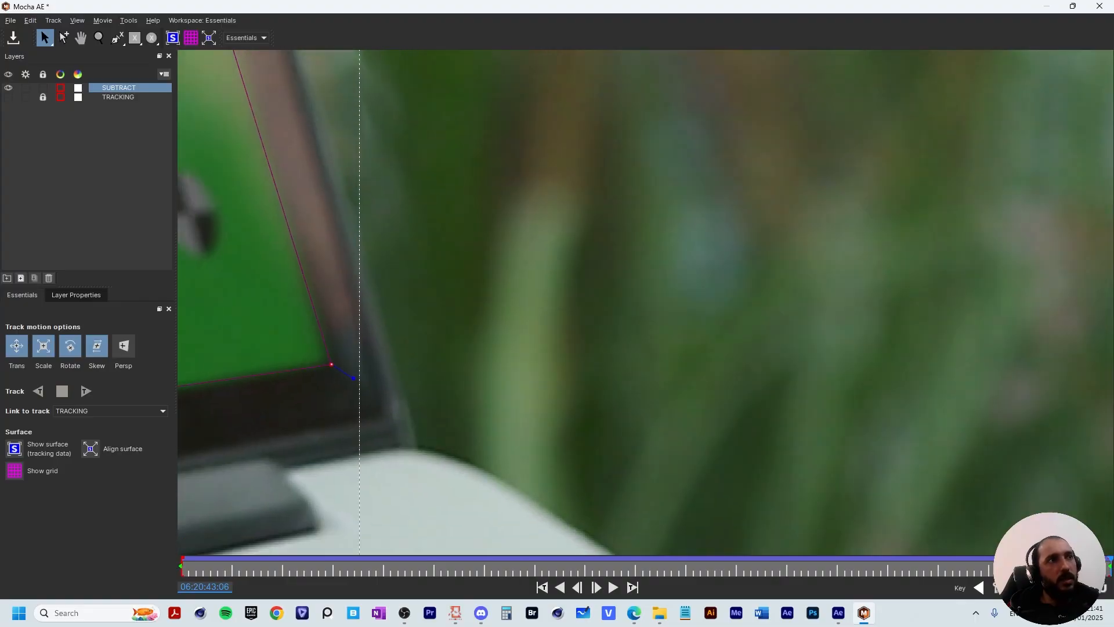
- Move the SUBTRACT spline's upper-right point onto the green screen's upper-right corner at the last frame
key(x)
drag(278, 139, 912, 548)
key(x)
drag(551, 174, 585, 476)
key(x)
drag(551, 203, 613, 468)
key(x)
drag(635, 157, 659, 121)
- Move the SUBTRACT spline's upper-left point onto the green screen's upper-left corner at the last frame
drag(244, 232, 1050, 406)
drag(313, 262, 980, 303)
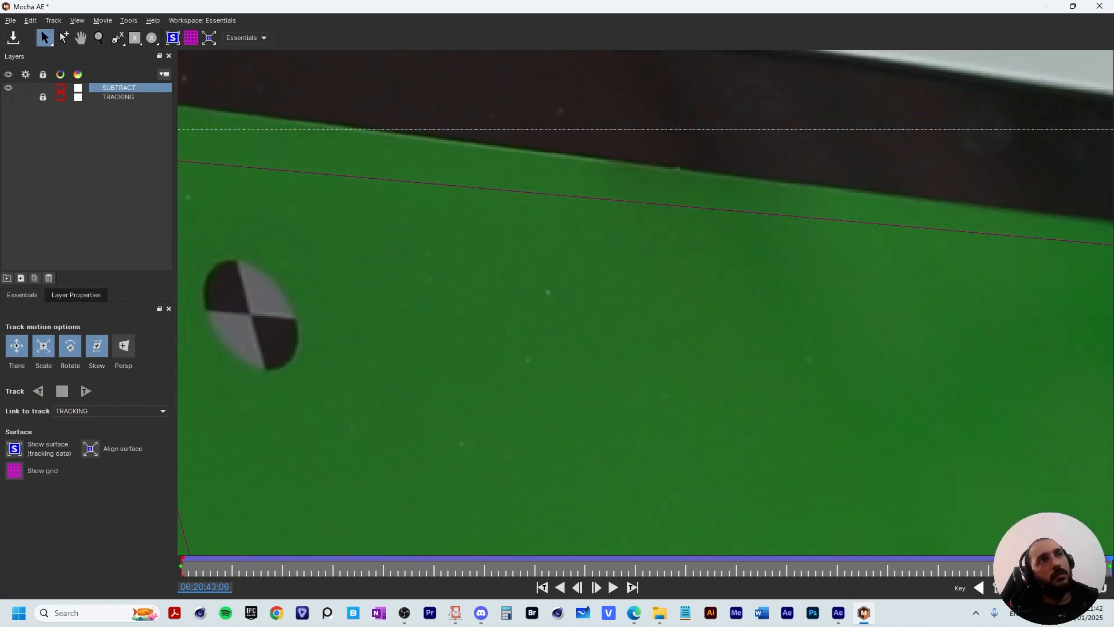
drag(290, 232, 984, 385)
drag(774, 306, 709, 239)
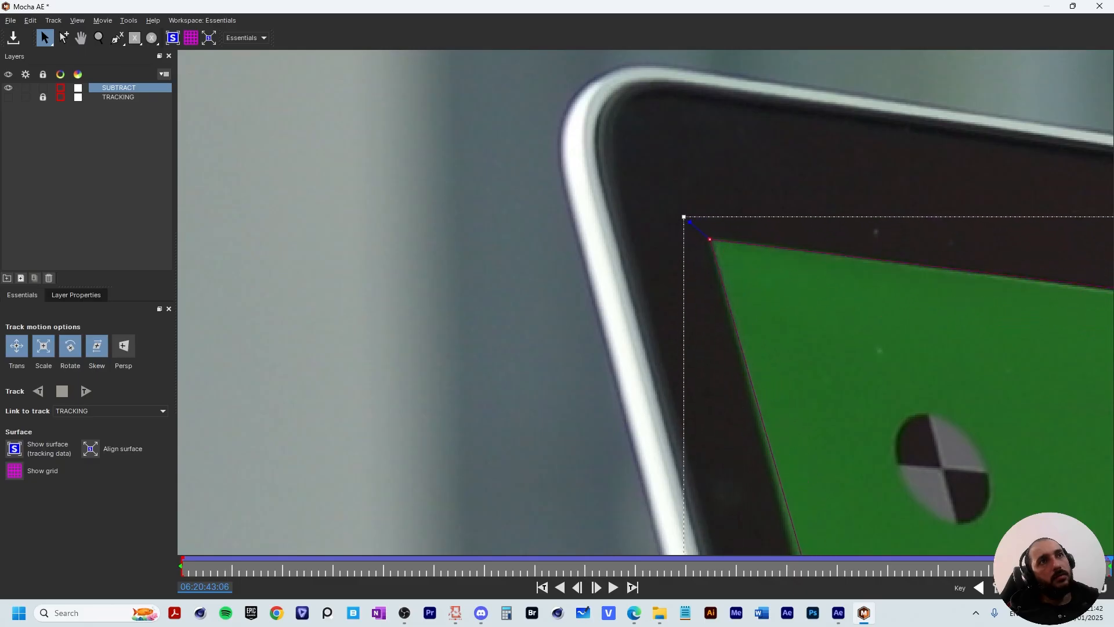
- Move the SUBTRACT spline's lower-left point onto the green screen's lower-left corner at the last frame
scroll(713, 253, down, 3)
drag(754, 505, 503, 80)
drag(697, 464, 666, 146)
scroll(652, 306, up, 5)
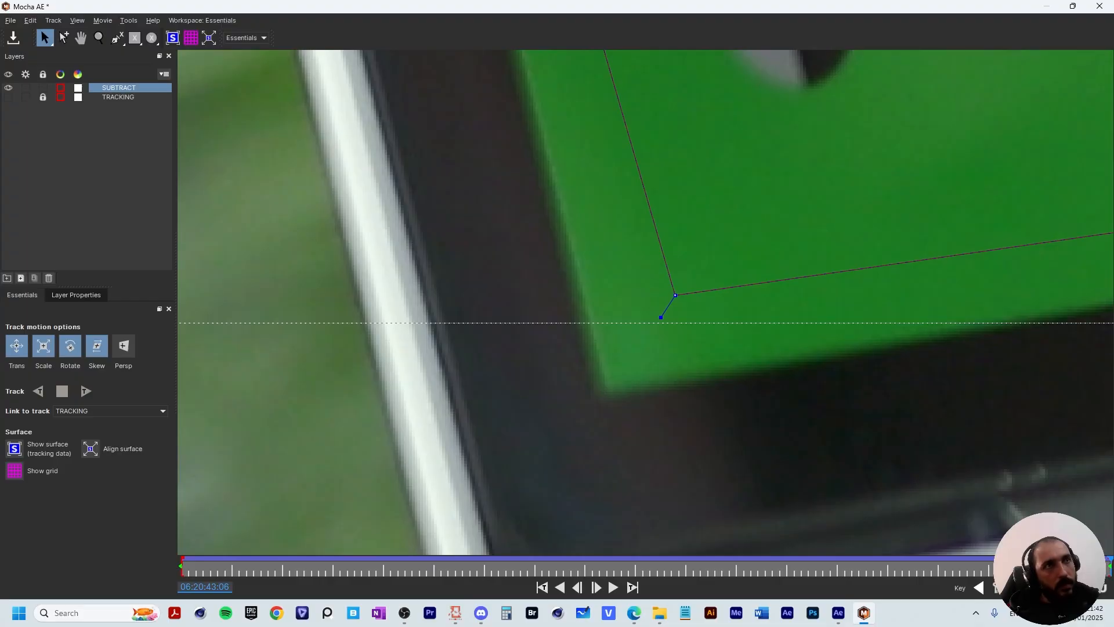
drag(675, 296, 601, 400)
scroll(602, 401, down, 6)
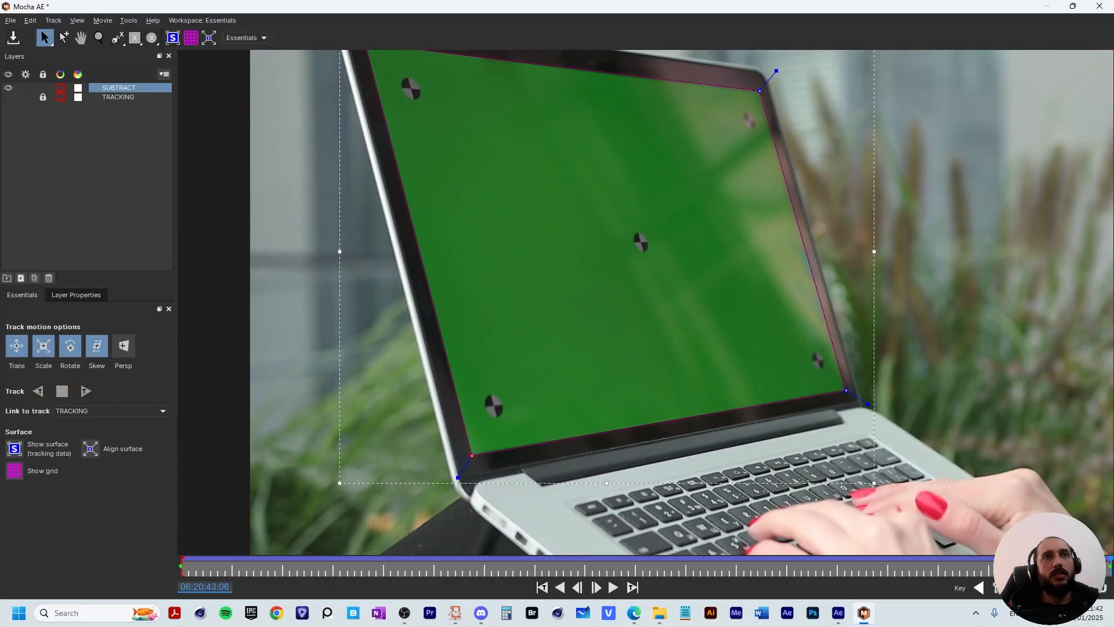
drag(601, 400, 575, 448)
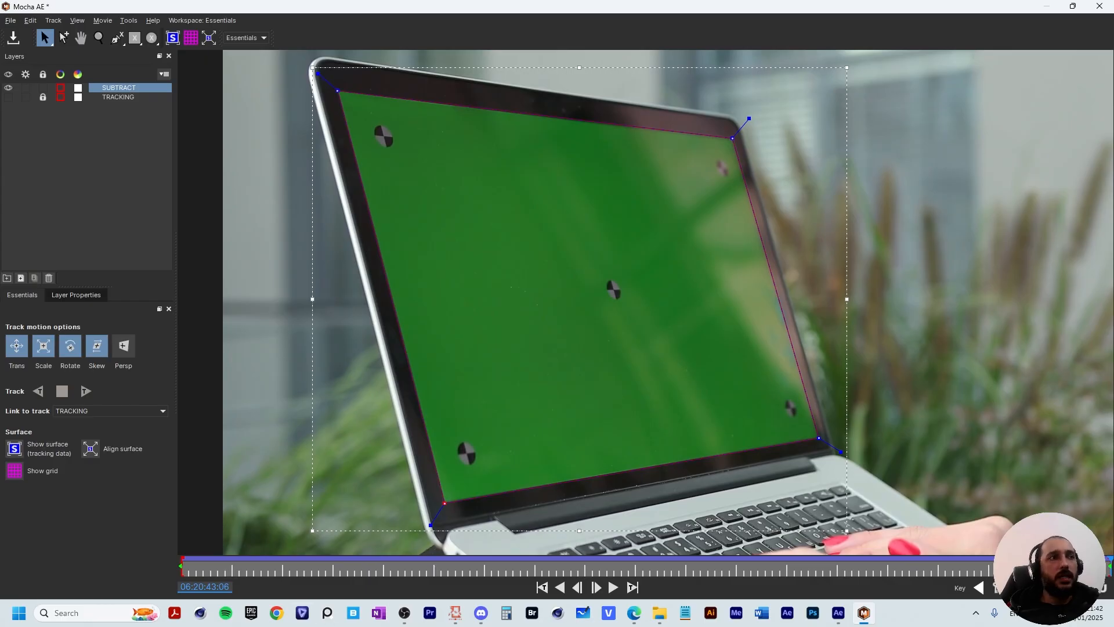
- Save the Mocha project at the clip's first frame and close Mocha AE to return to After Effects
mouse_move(183, 568)
mouse_down()
mouse_move(667, 569)
mouse_move(183, 568)
mouse_up()
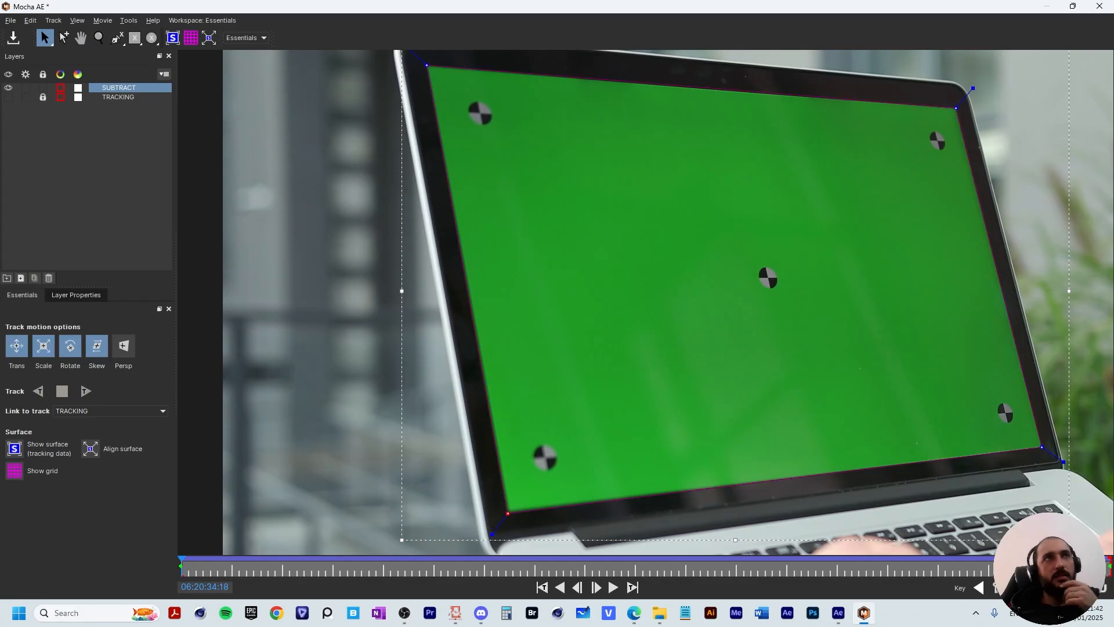
key(ctrl+s)
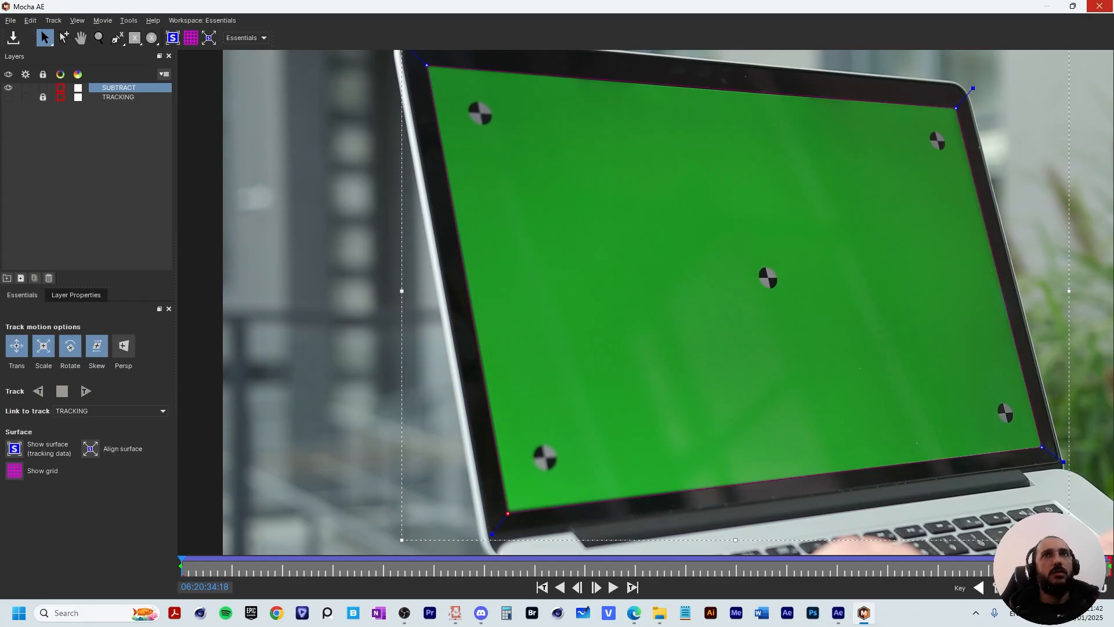
click(1099, 6)
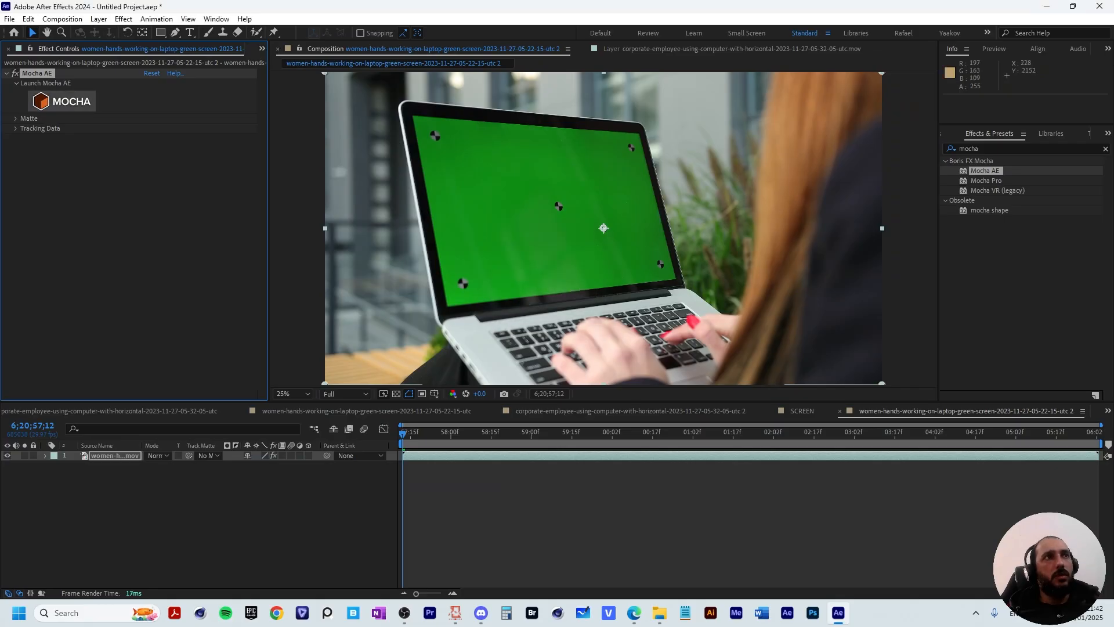
- Create AE masks on the laptop footage from the Mocha AE effect's matte
click(97, 445)
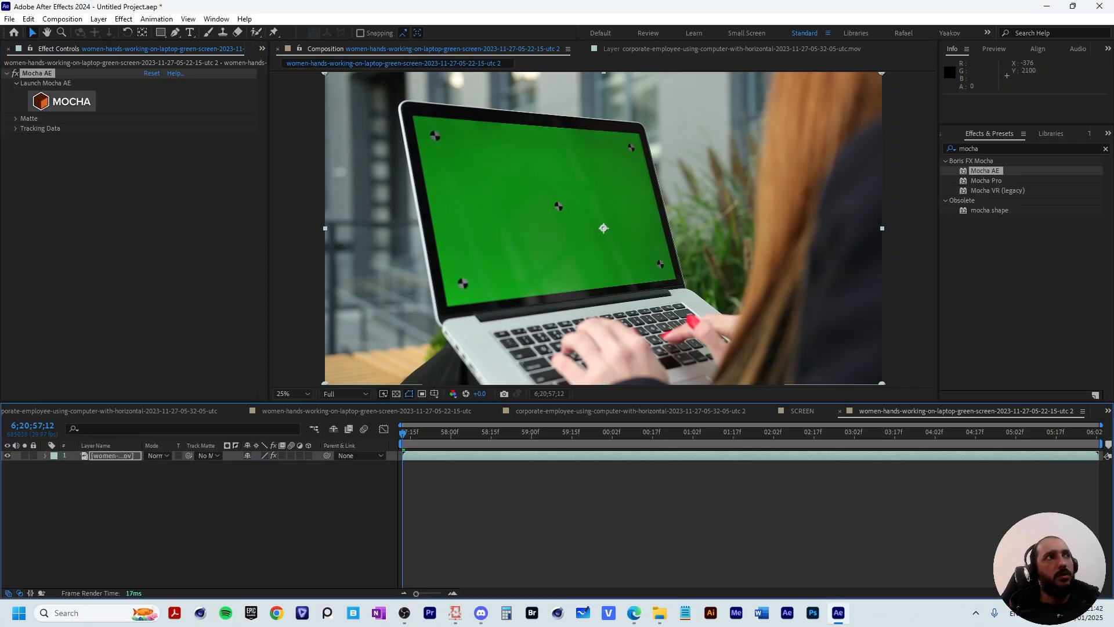
click(16, 119)
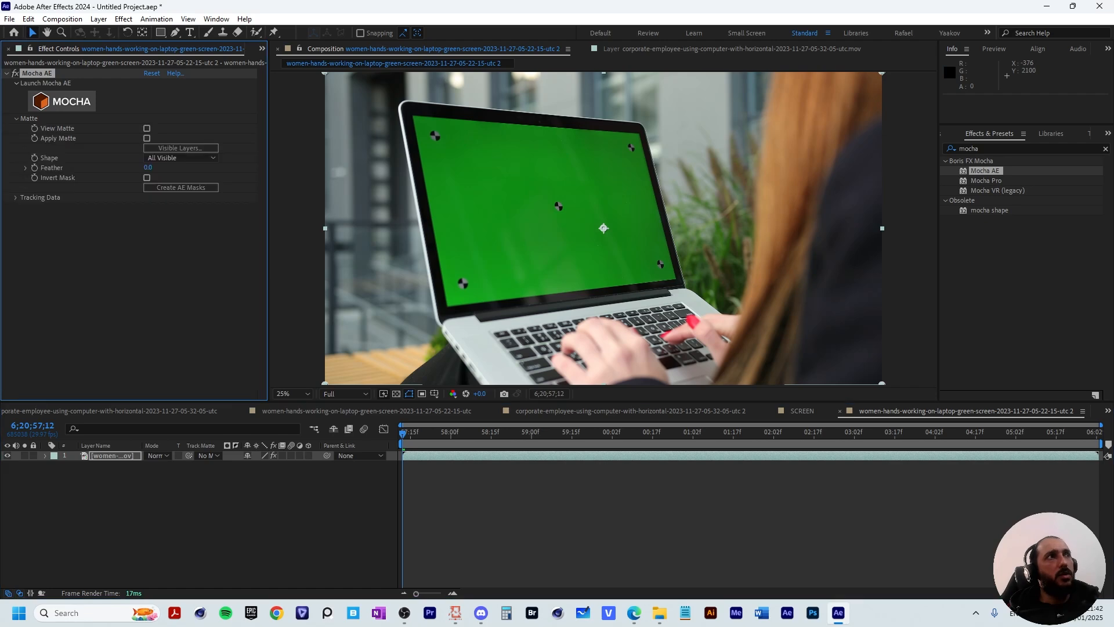
click(180, 188)
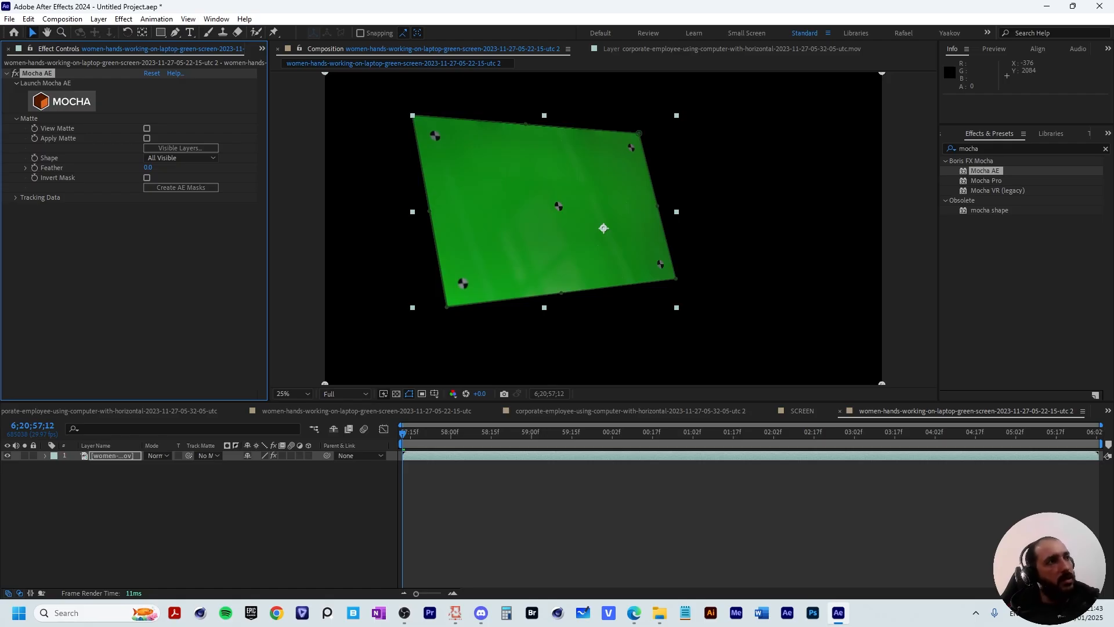
- Set the laptop layer's SUBTRACT mask mode to Subtract to cut out the green screen
click(45, 455)
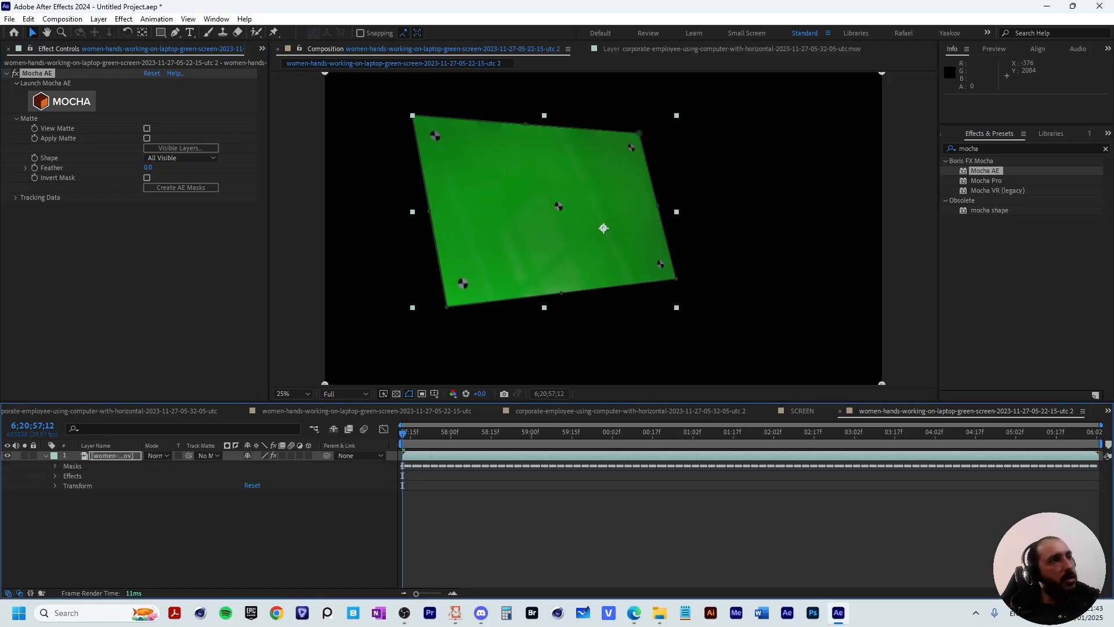
click(55, 466)
click(263, 475)
click(293, 513)
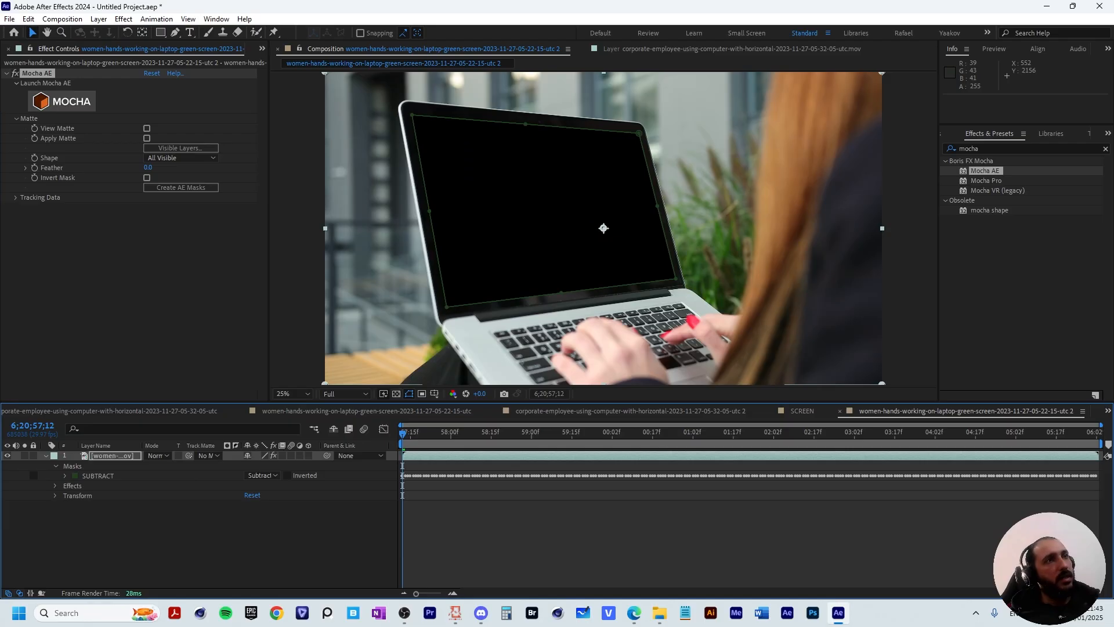
- Set the SUBTRACT mask's feather to 3 pixels and inspect the softened edges around the laptop's screen opening
scroll(604, 228, up, 2)
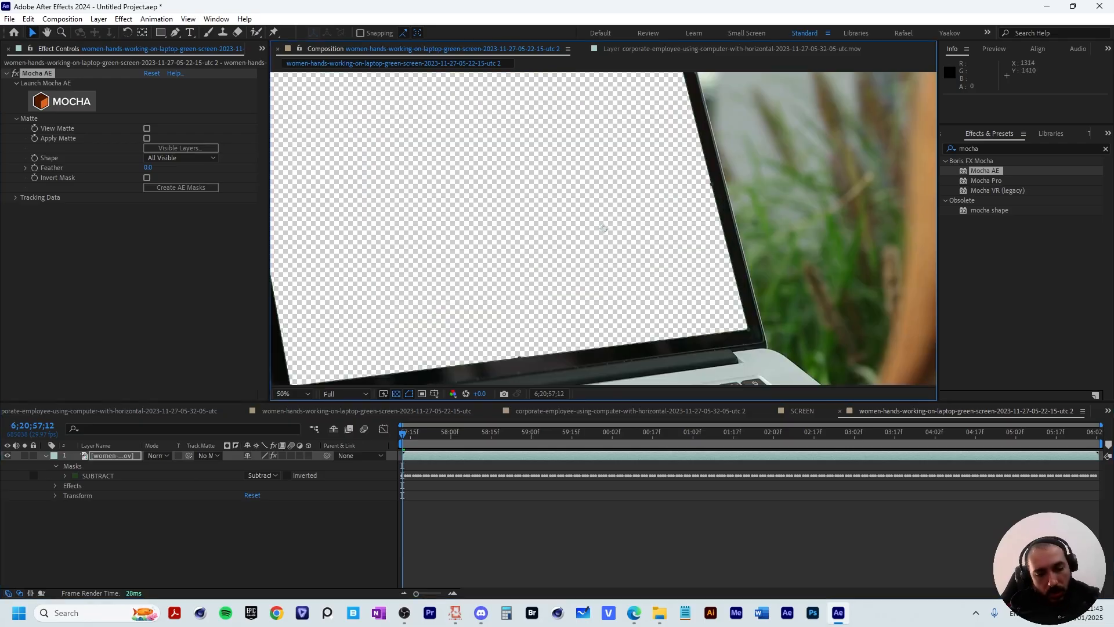
key(f)
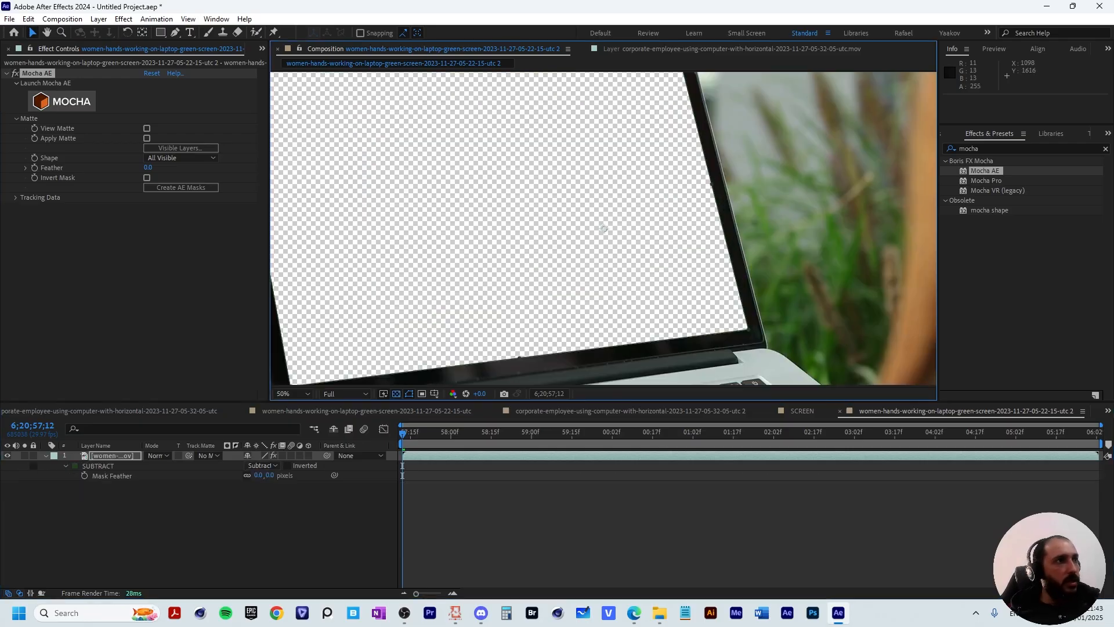
click(269, 475)
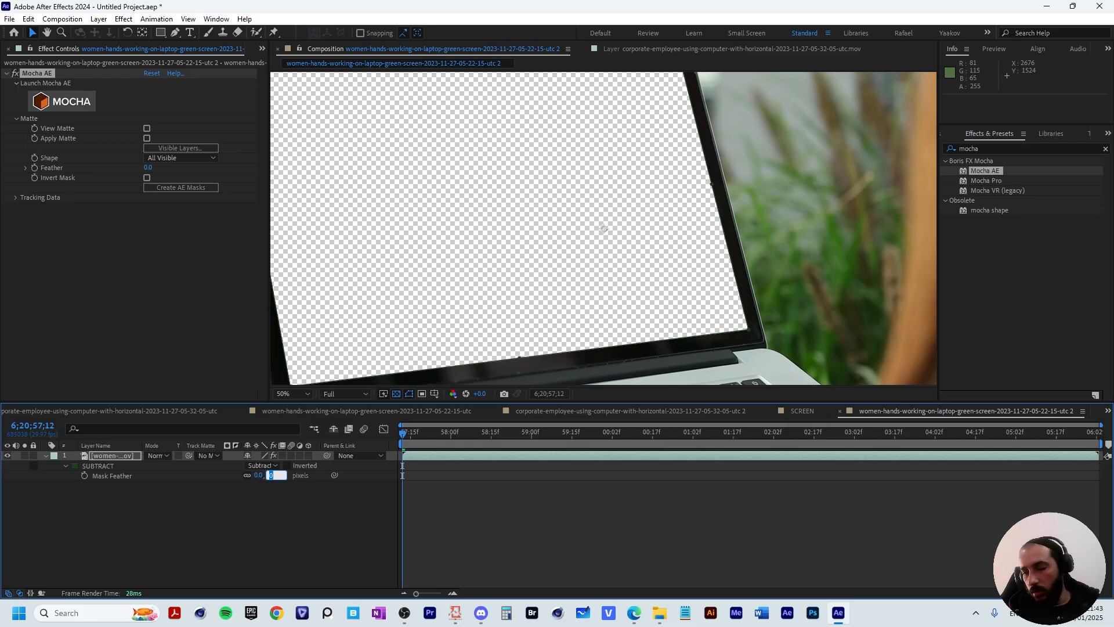
text(3)
key(Return)
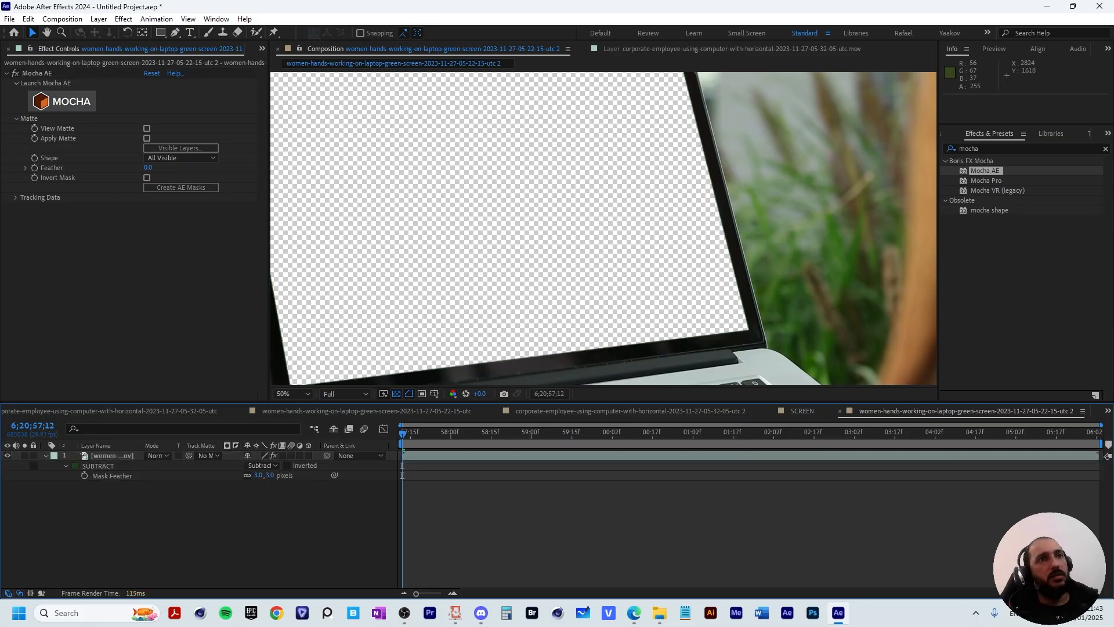
drag(553, 298, 659, 524)
key(v)
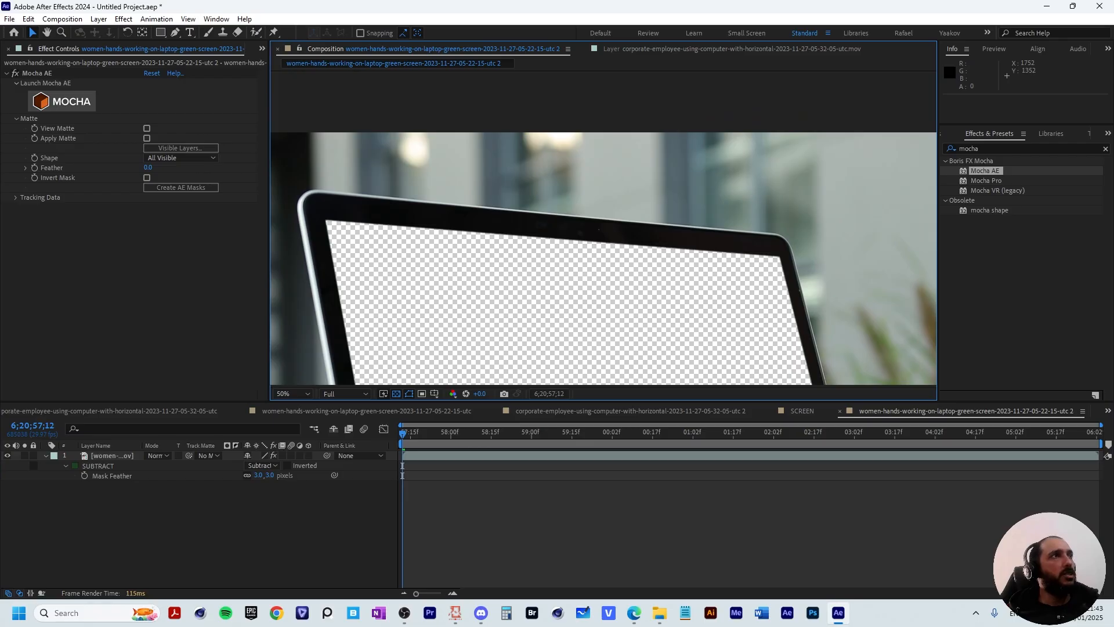
- Place the SCREEN composition from the project beneath the masked laptop footage
click(262, 49)
click(289, 63)
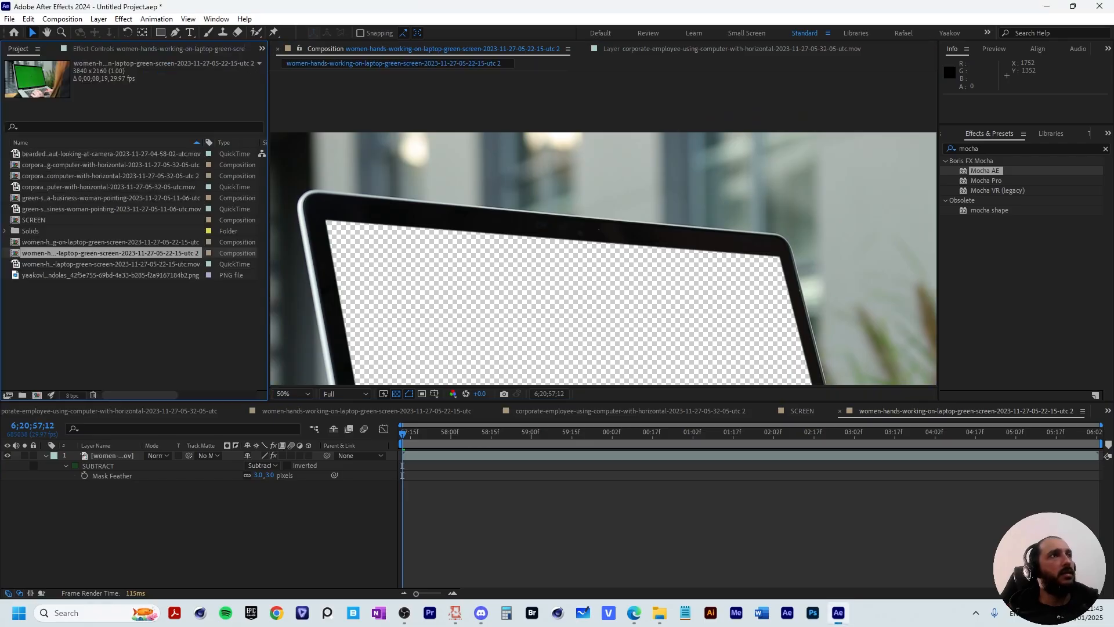
drag(33, 220, 187, 534)
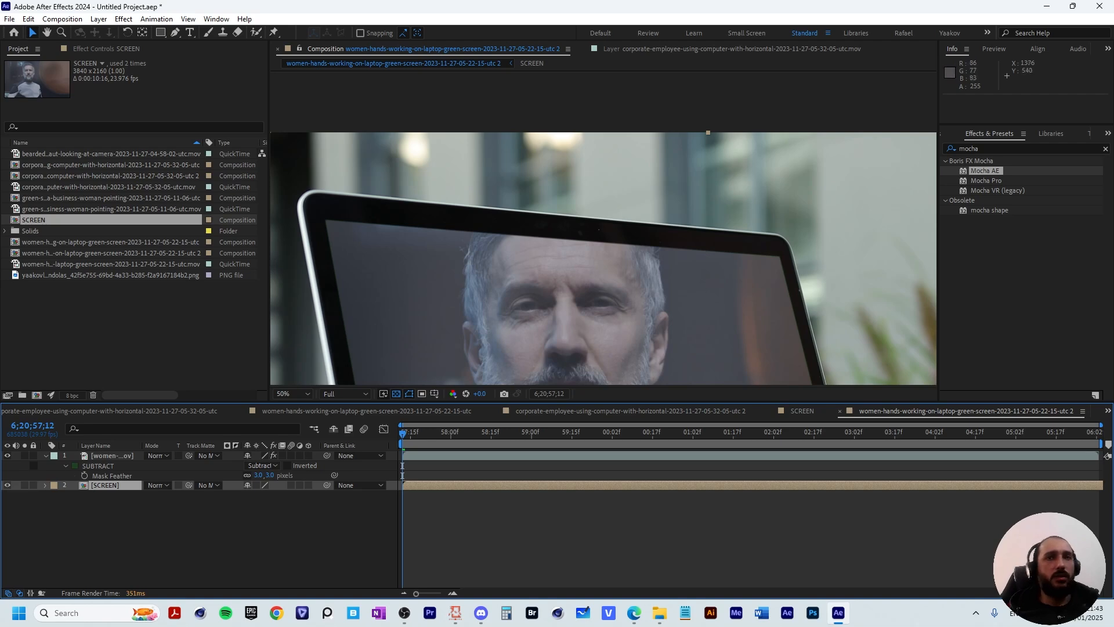
key(comma)
- Replace the SCREEN layer beneath the laptop footage with the bearded astronaut clip
click(112, 209)
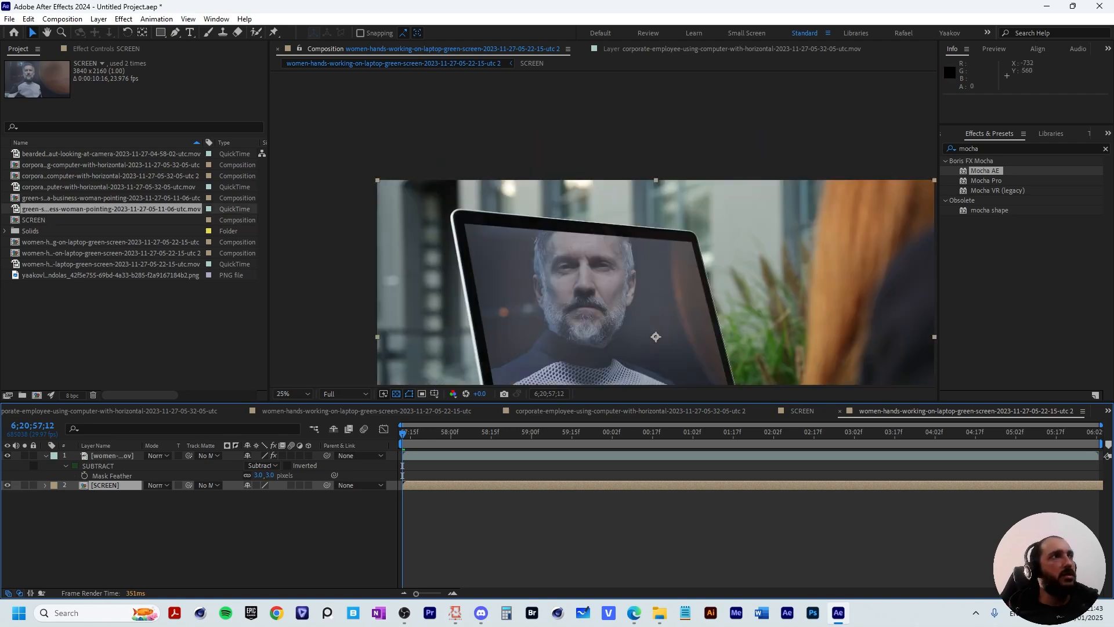
click(111, 187)
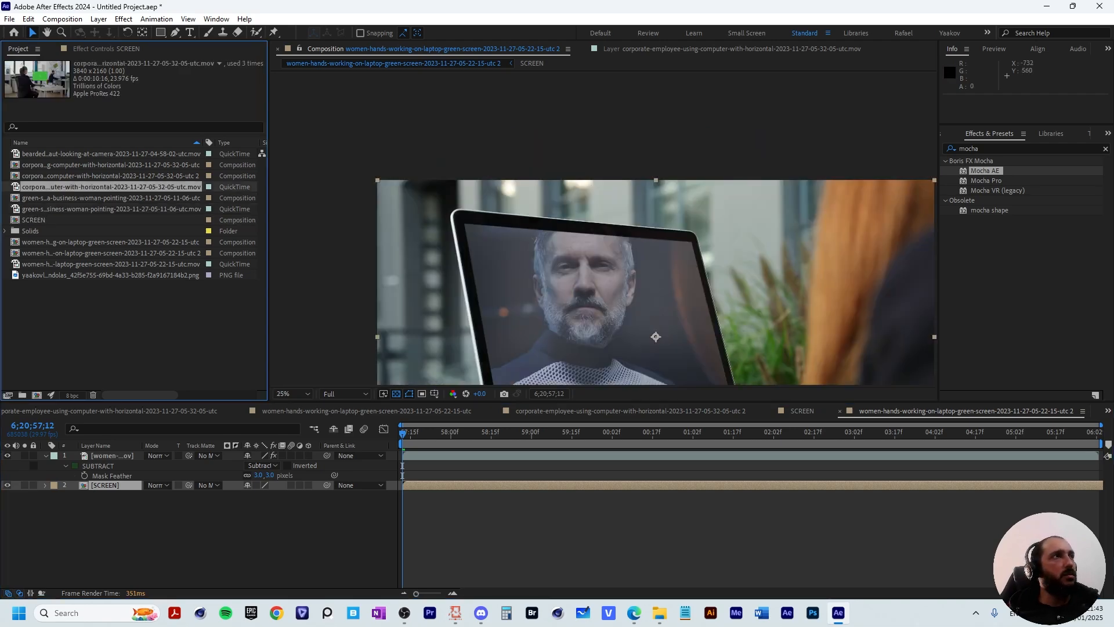
click(111, 154)
drag(112, 154, 142, 447)
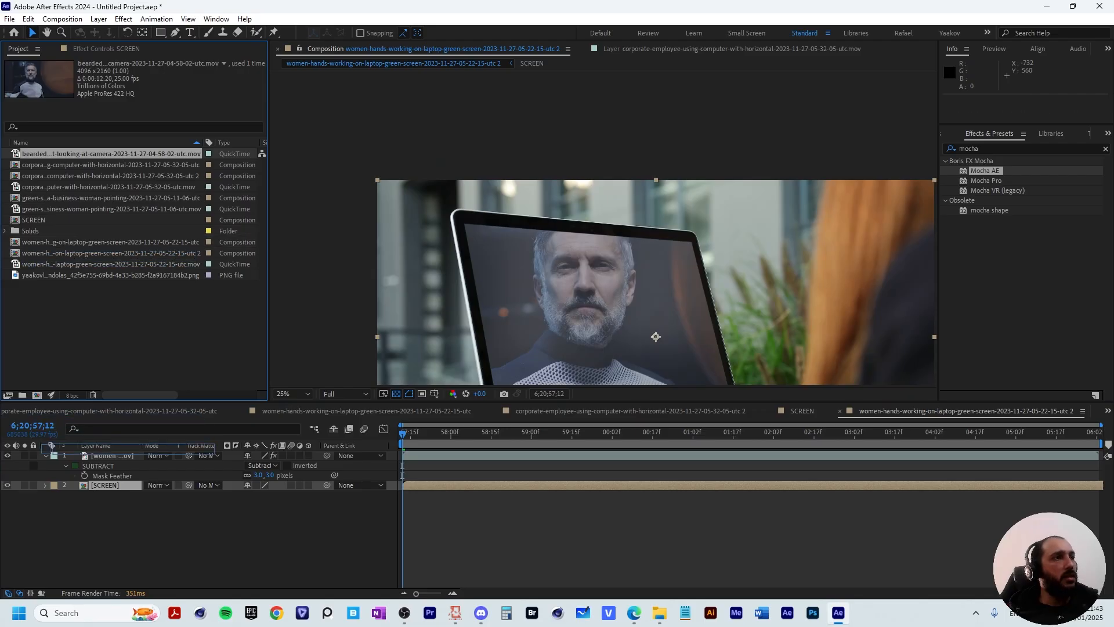
drag(51, 446, 110, 480)
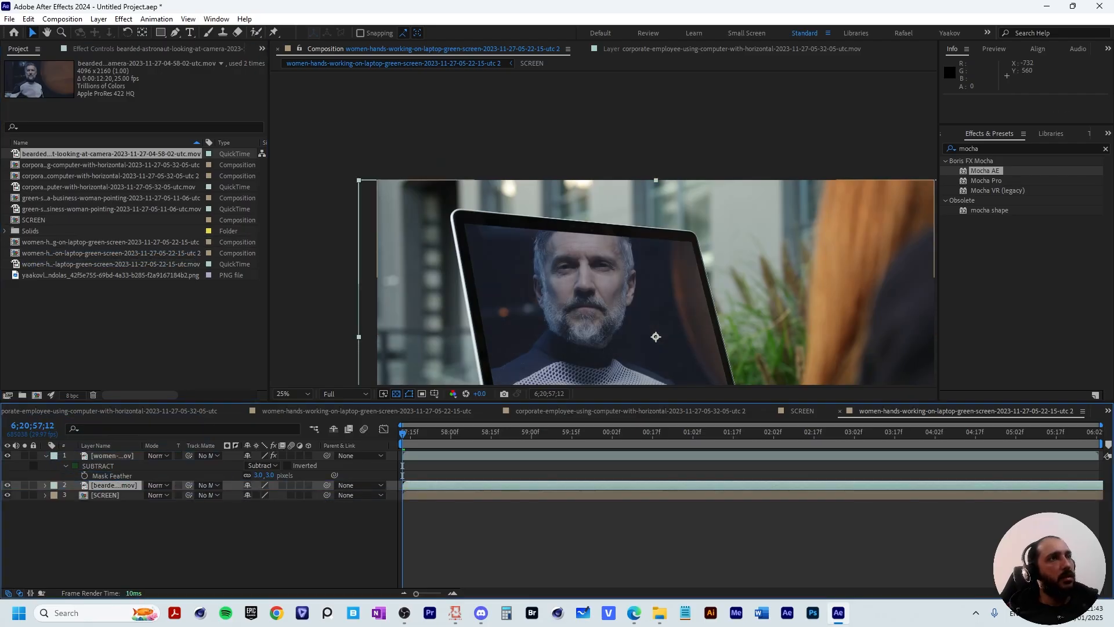
click(106, 495)
key(Delete)
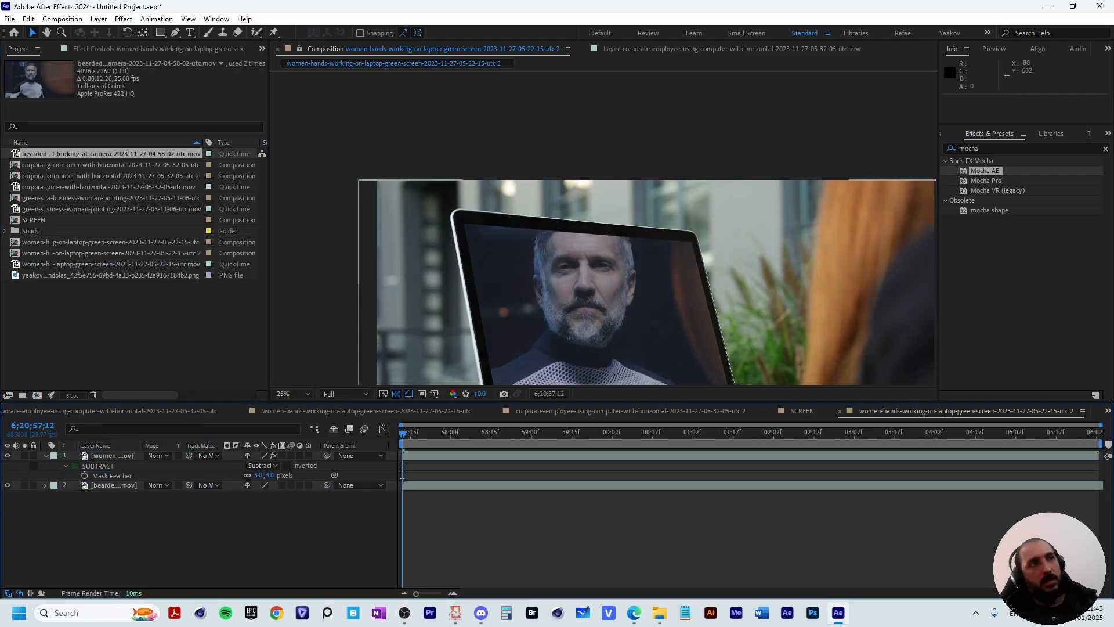
- Pre-compose the bearded astronaut layer as SCREE2, moving all attributes into the new composition
click(532, 249)
scroll(533, 239, down, 1)
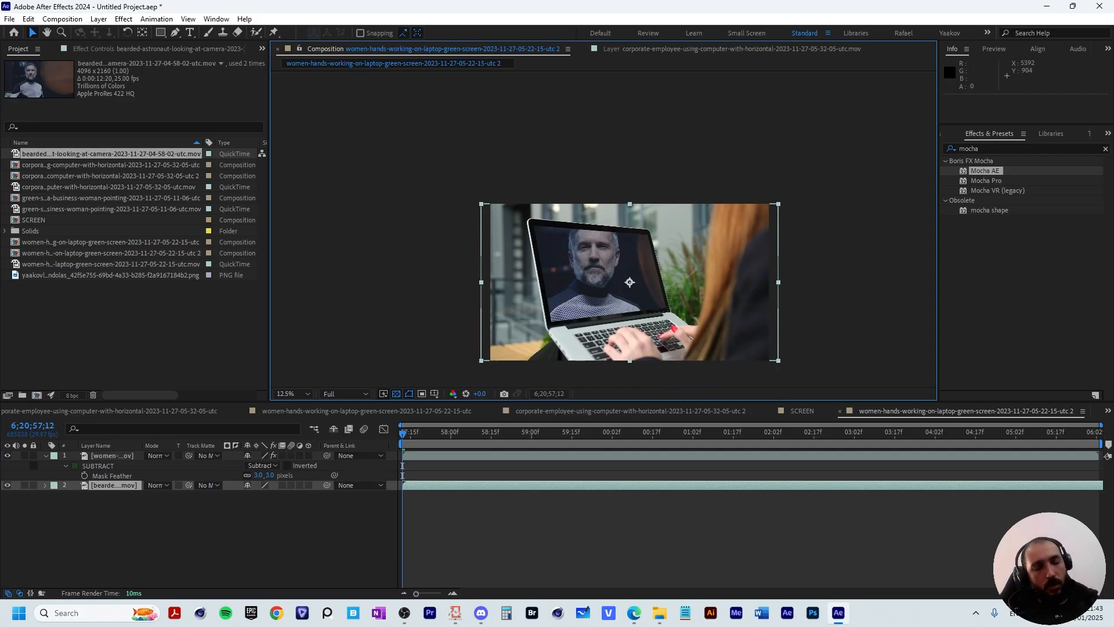
key(ctrl+shift+c)
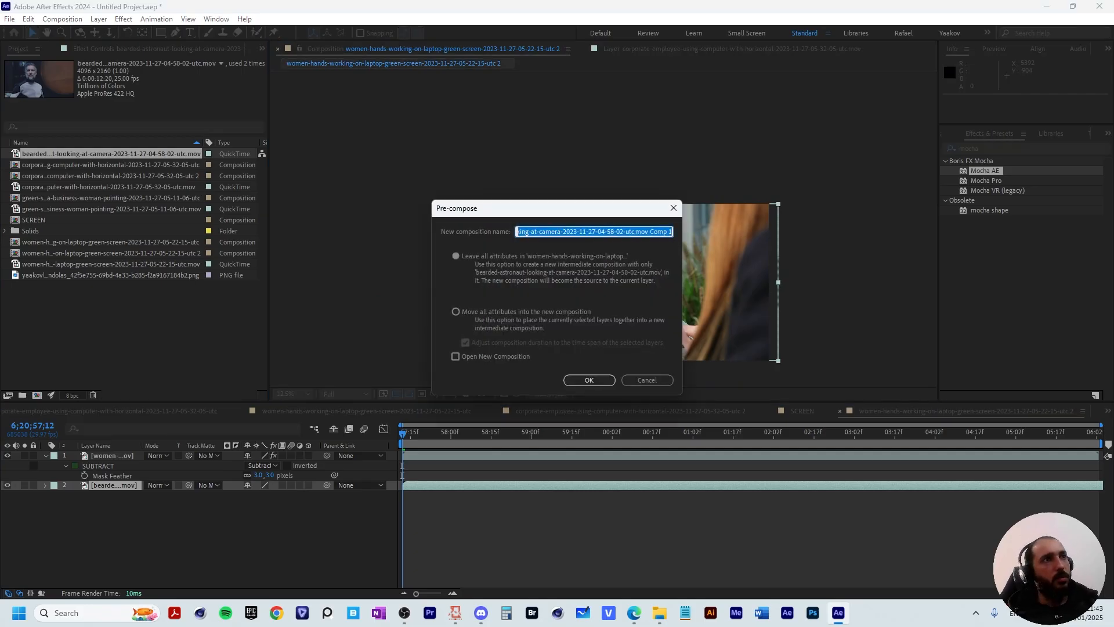
click(455, 311)
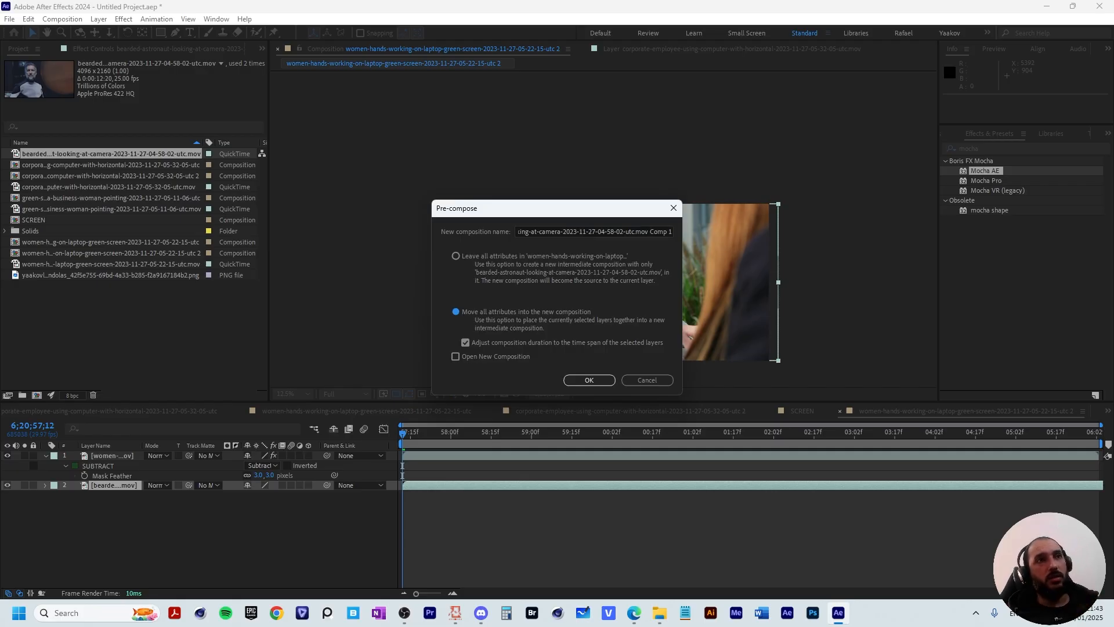
key(Tab)
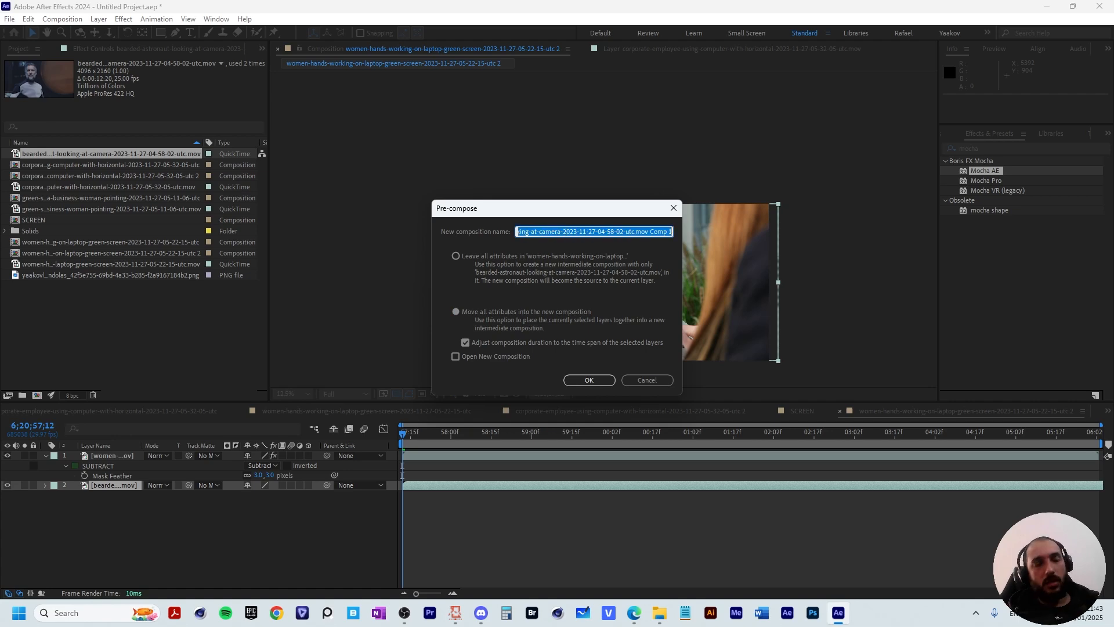
text(SCREE2)
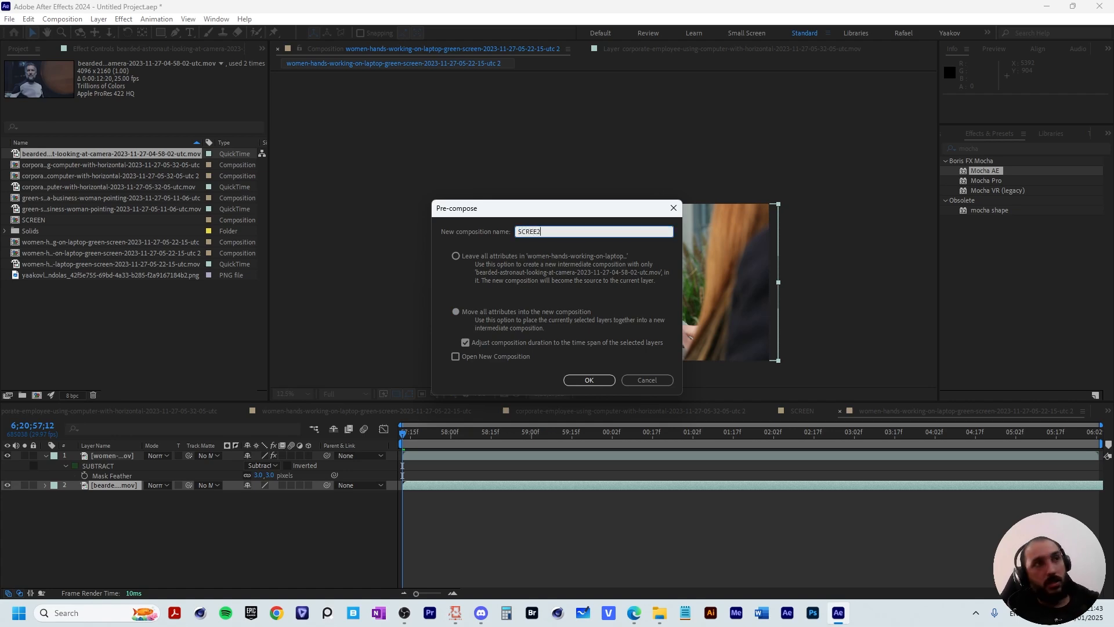
key(Return)
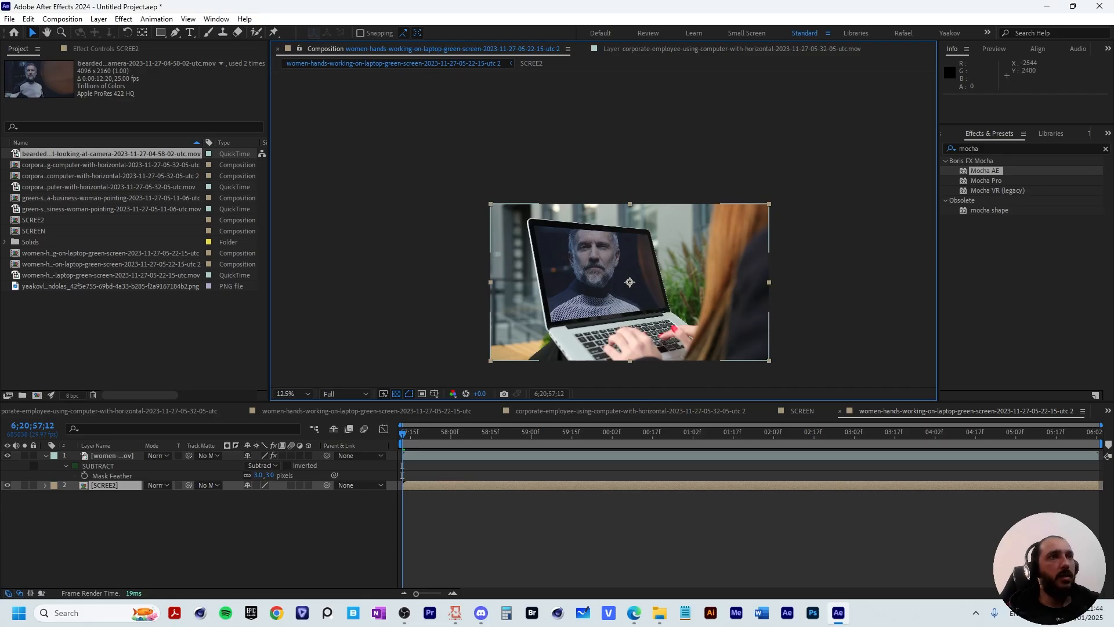
- Create Mocha AE track data on the laptop footage layer from the TRACKING layer
click(113, 456)
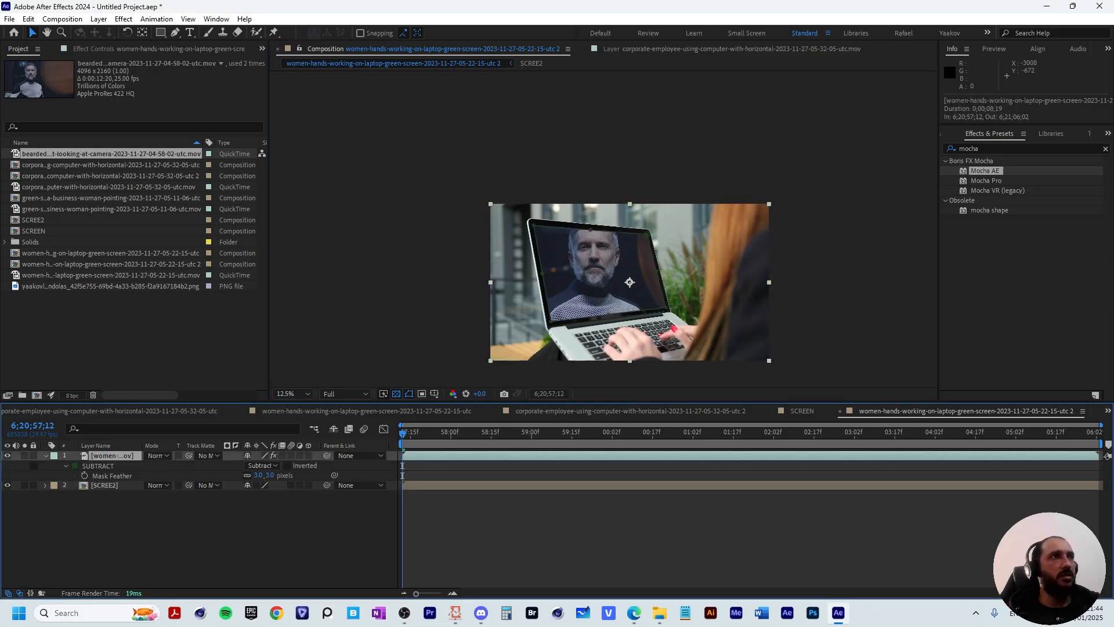
click(158, 49)
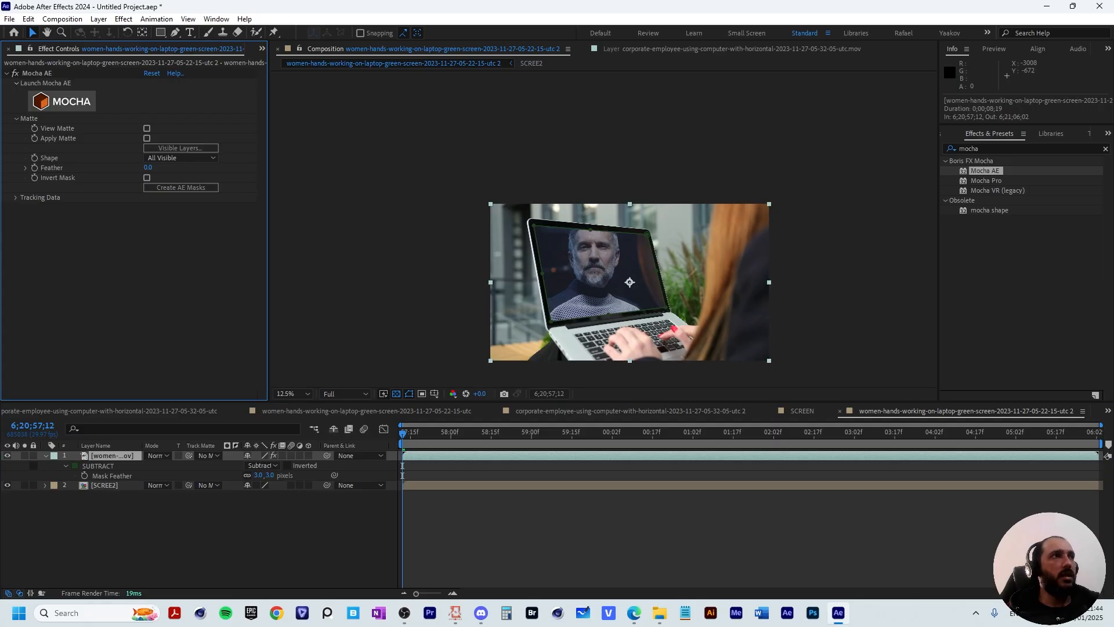
click(16, 197)
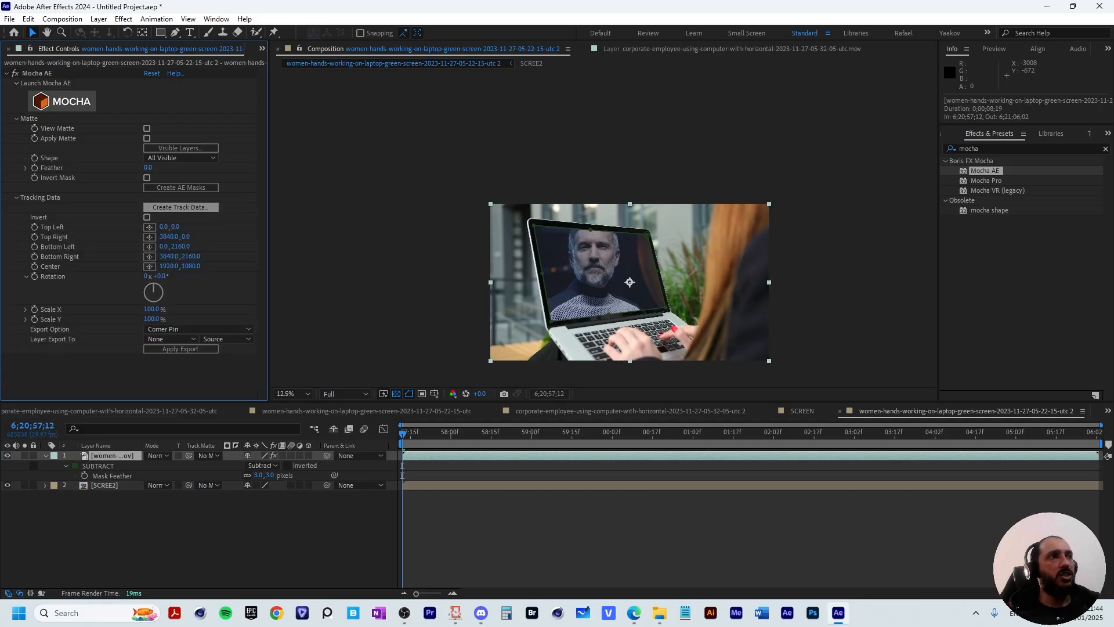
click(180, 207)
click(104, 189)
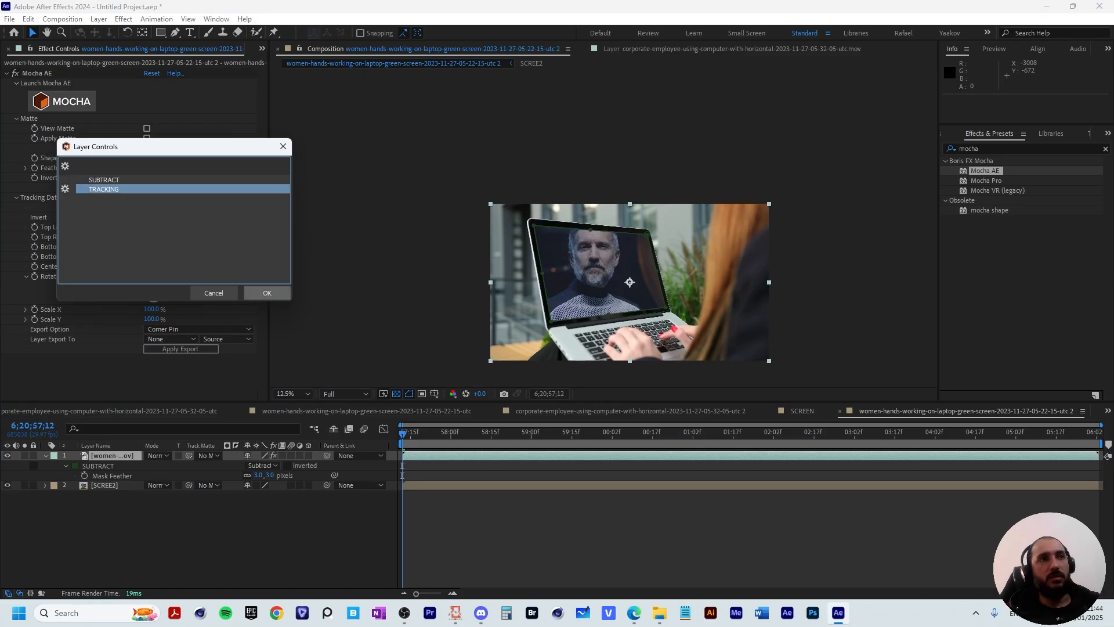
click(267, 292)
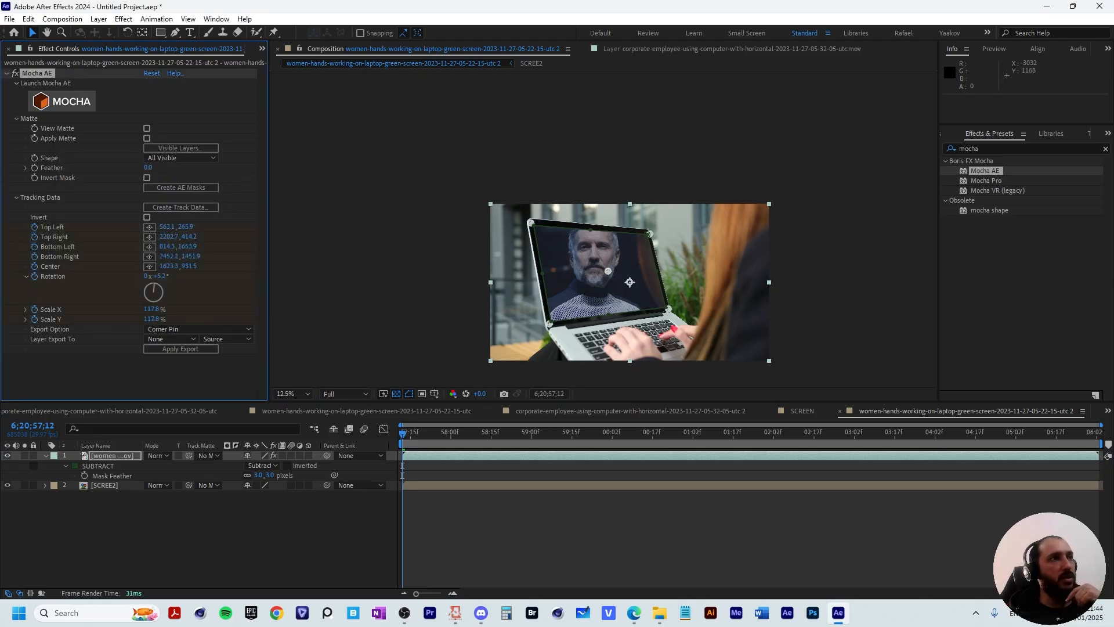
- Export the tracking data to the SCREE2 layer as Corner Pin (Support Motion Blur)
click(171, 338)
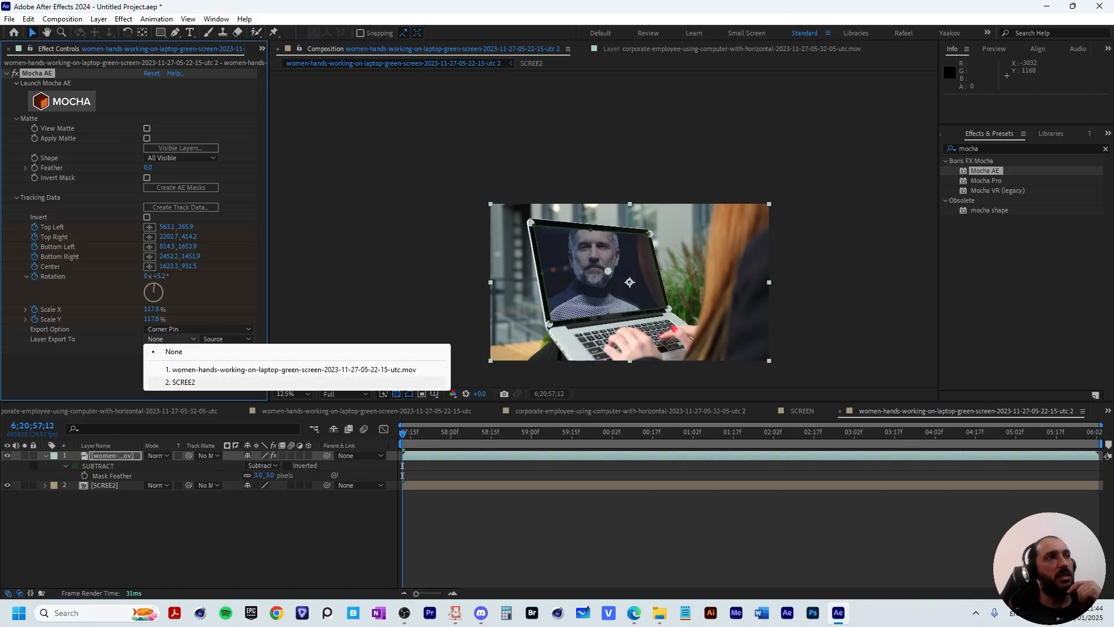
click(180, 382)
click(198, 328)
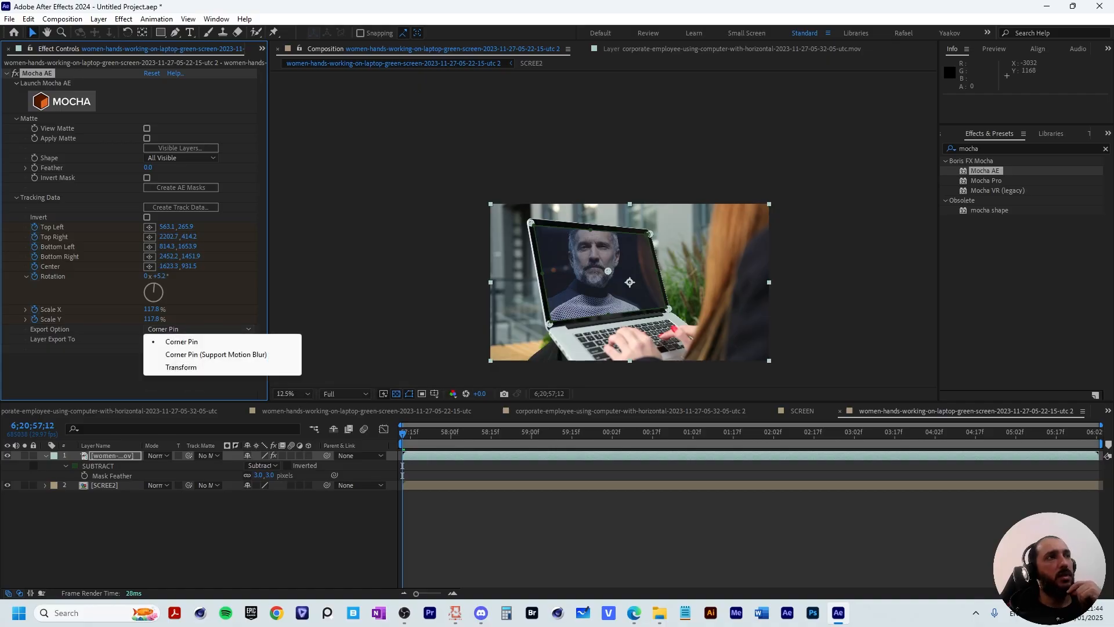
click(216, 354)
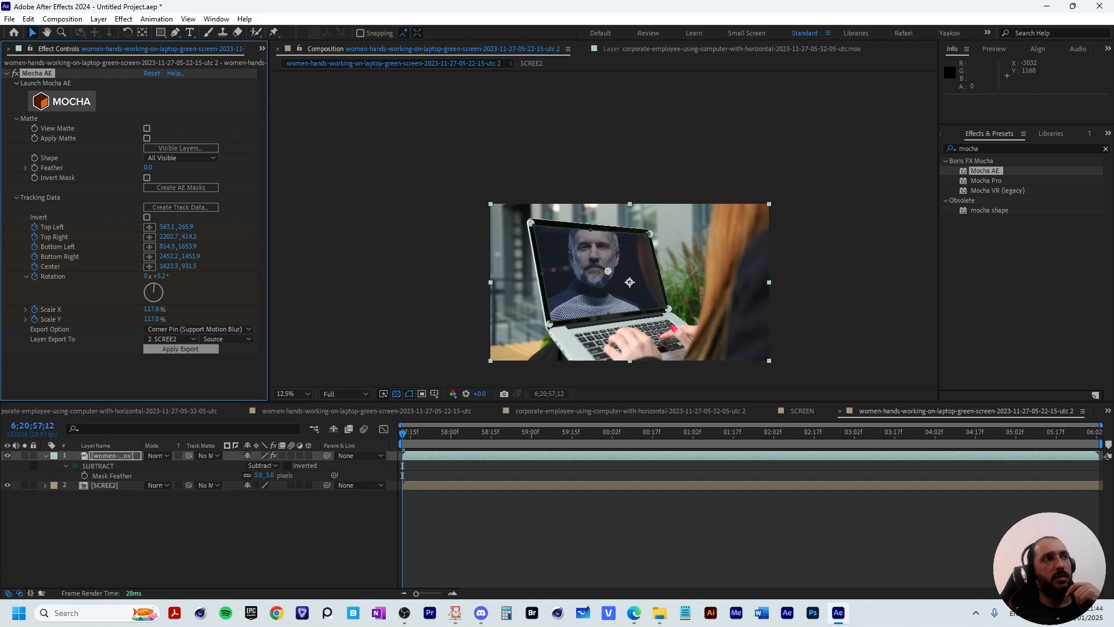
click(181, 349)
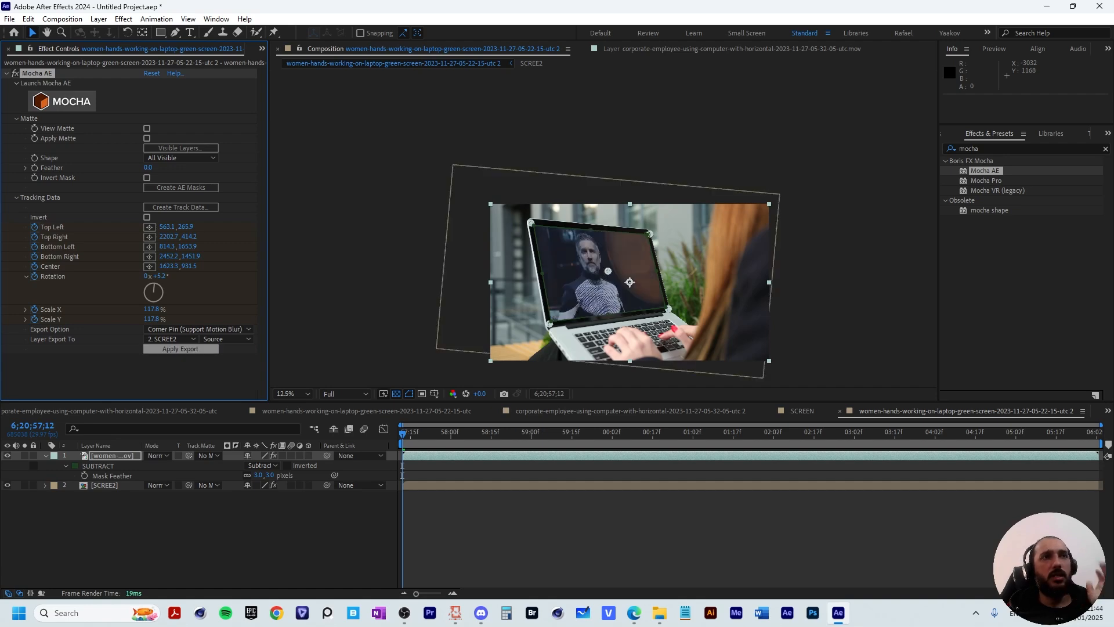
- Play back the composite and check how the astronaut clip follows the moving laptop screen
click(571, 533)
key(period)
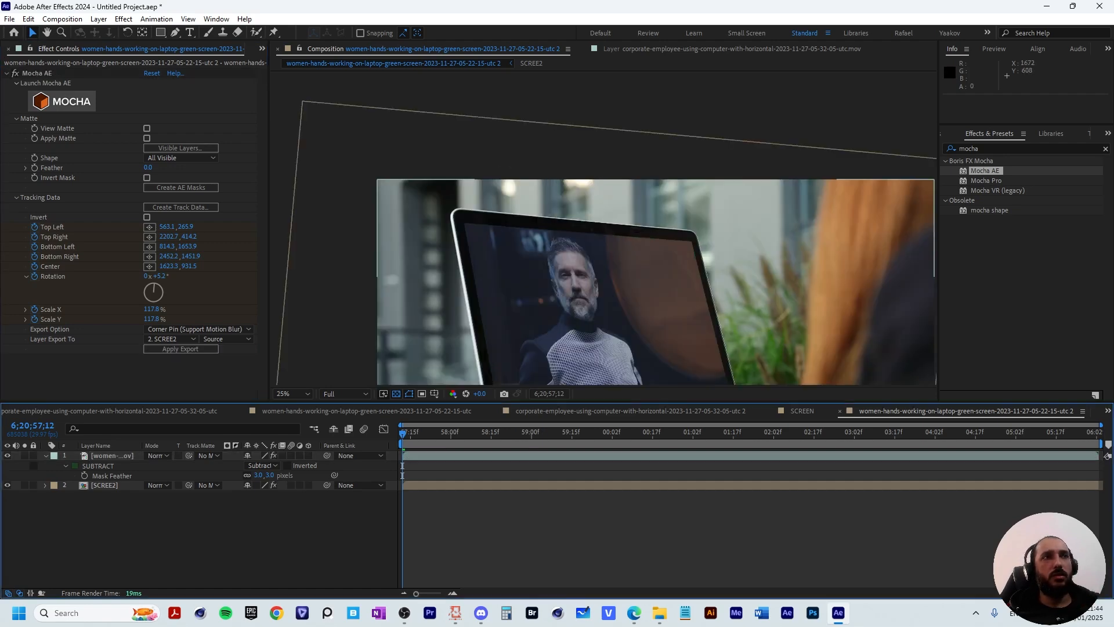
key(space)
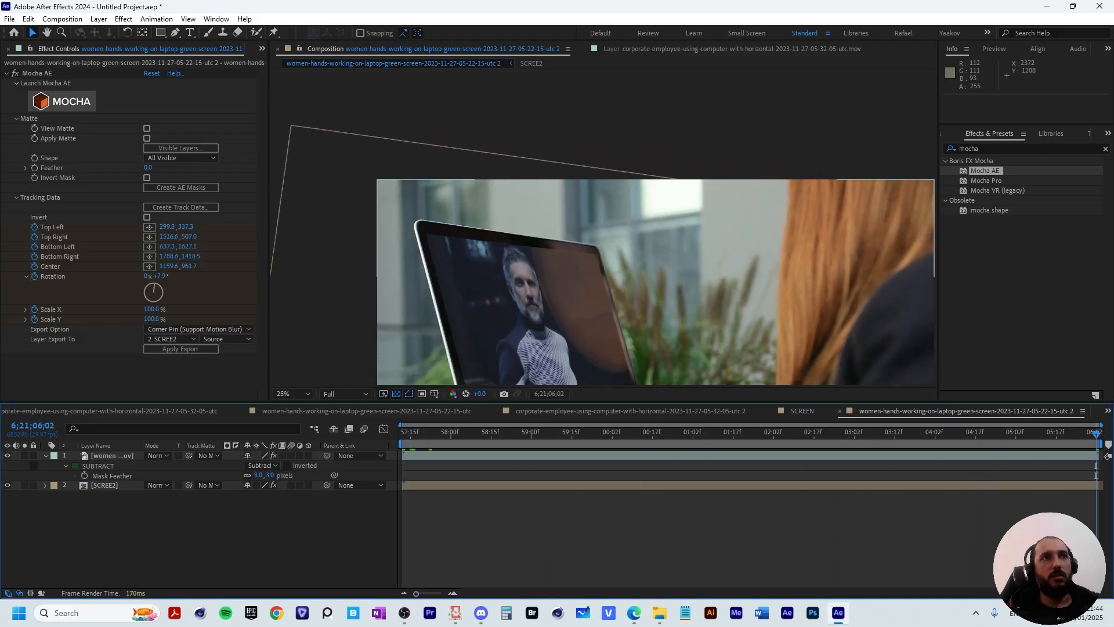
drag(749, 371, 777, 264)
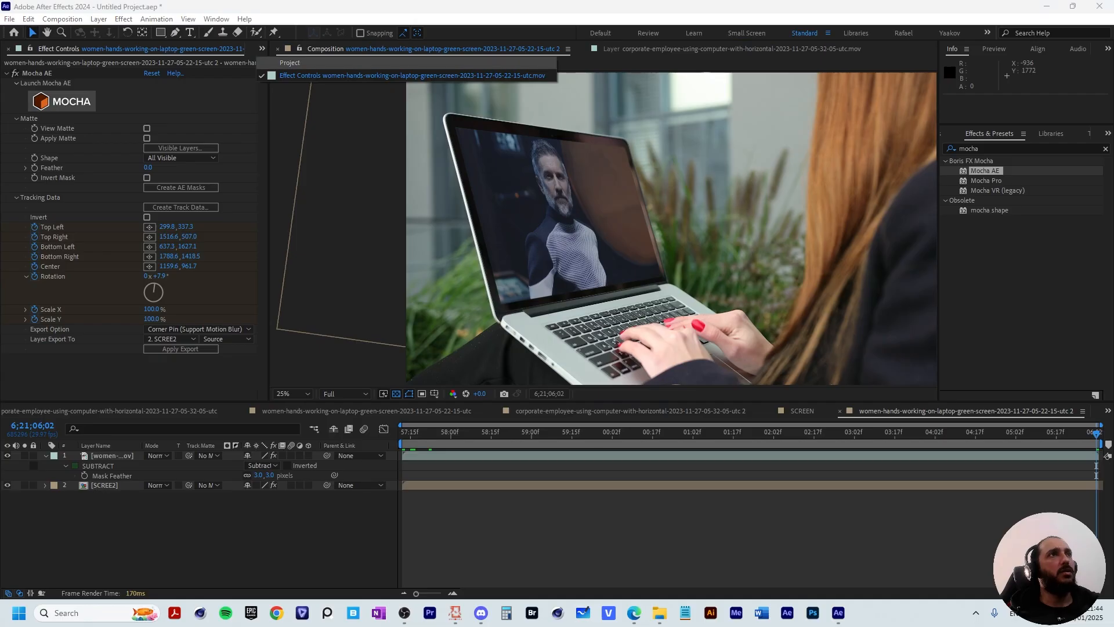
- Open the SCREE2 composition and add the women-hands laptop green-screen clip above the astronaut layer
key(ctrl+0)
key(Down)
key(Down)
key(Down)
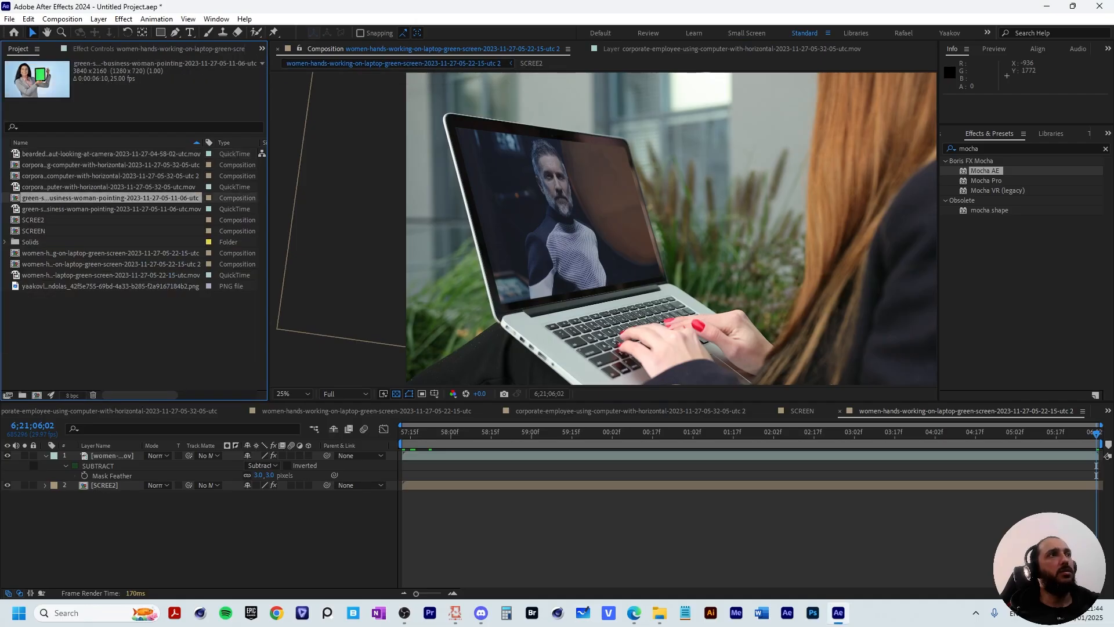
key(Down)
key(Down)
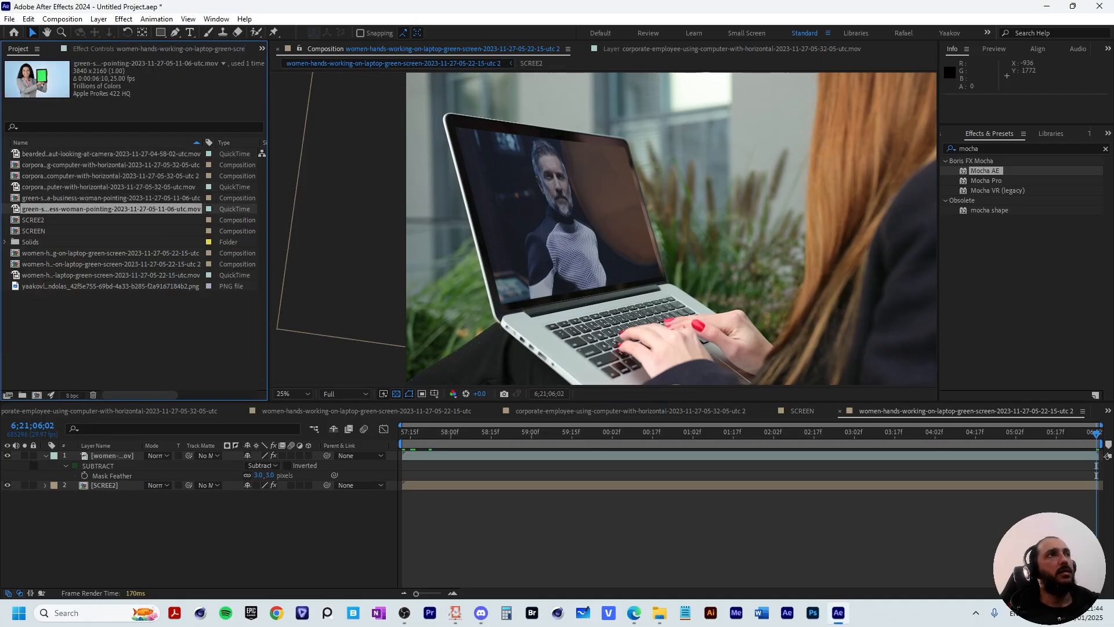
click(111, 275)
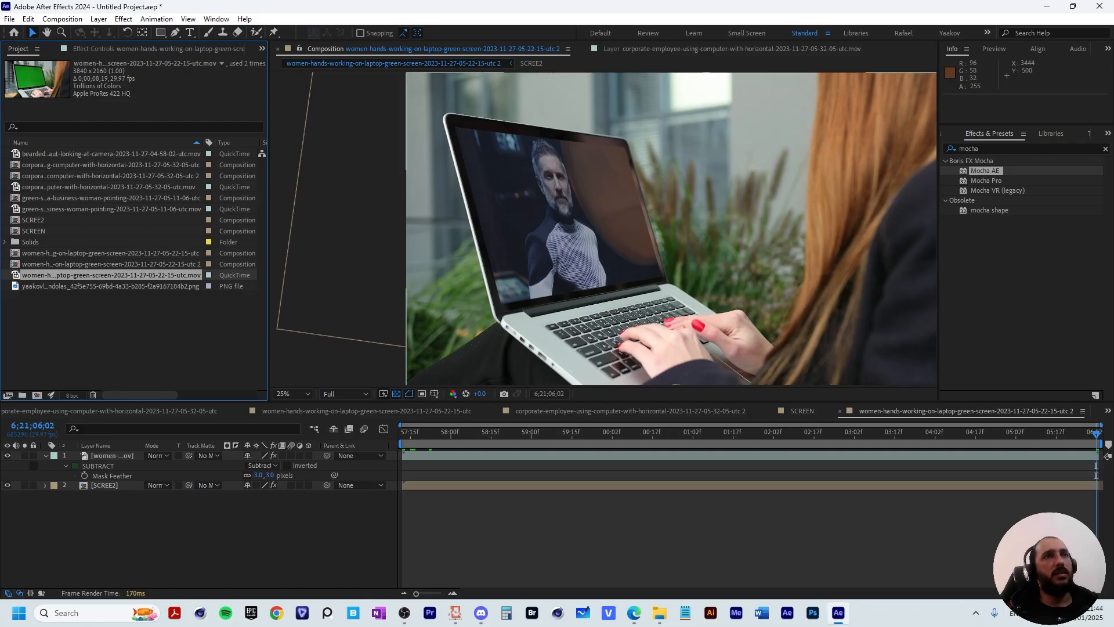
double_click(105, 485)
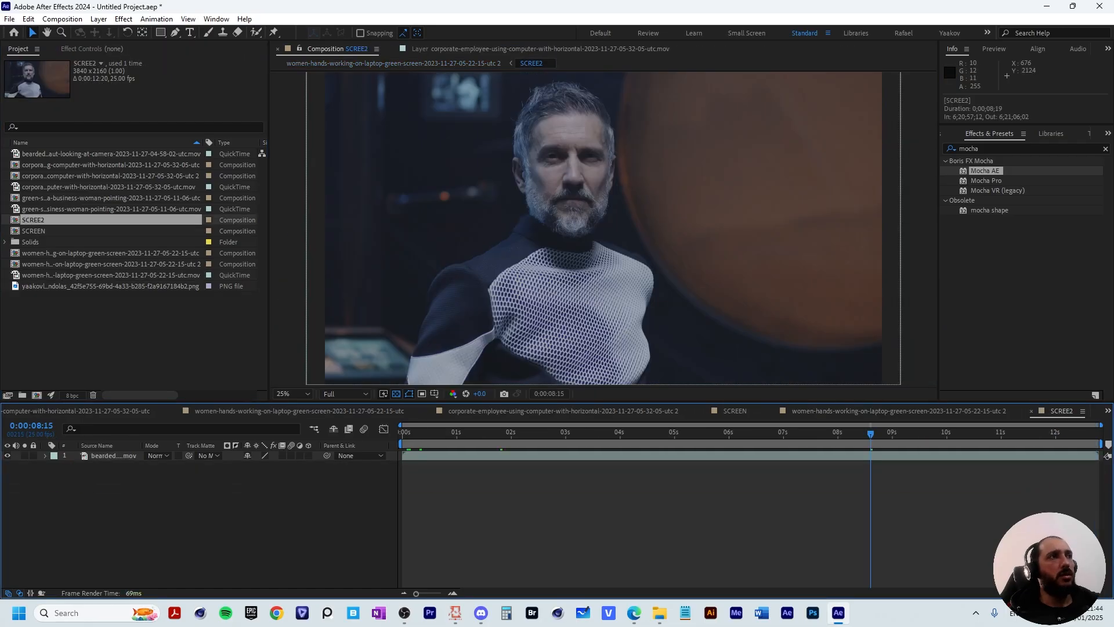
click(111, 275)
drag(111, 275, 535, 274)
scroll(592, 270, down, 1)
- Enlarge the laptop clip well beyond the frame and move it to about -1512, 2008, so only the background and hair fill the view
drag(709, 330, 1030, 510)
drag(704, 233, 491, 251)
drag(354, 268, 462, 246)
key(space)
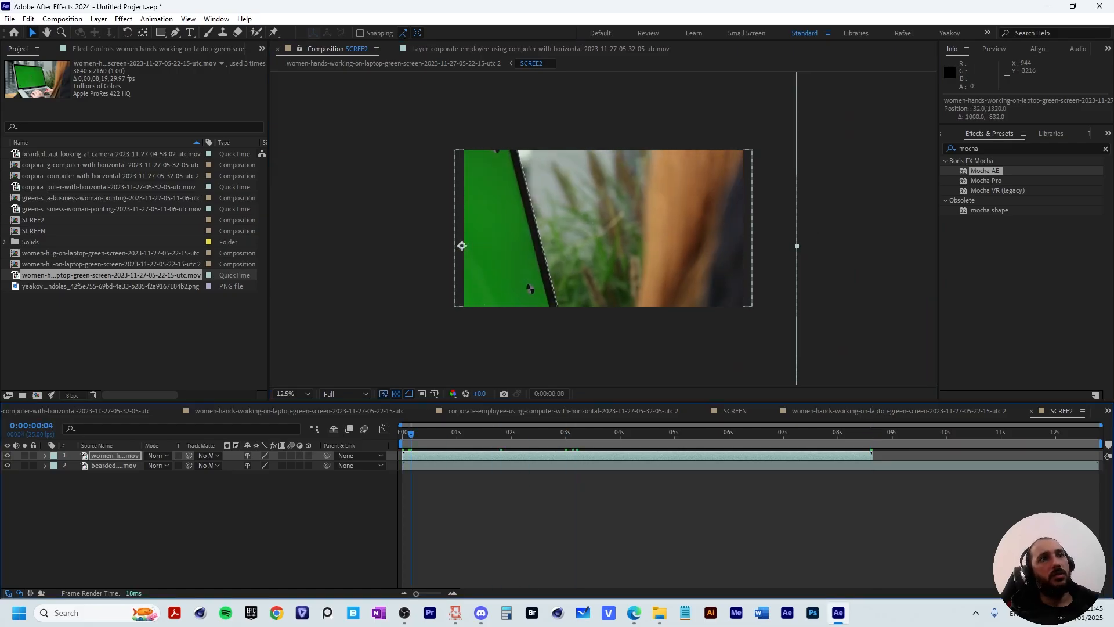
drag(813, 433, 402, 433)
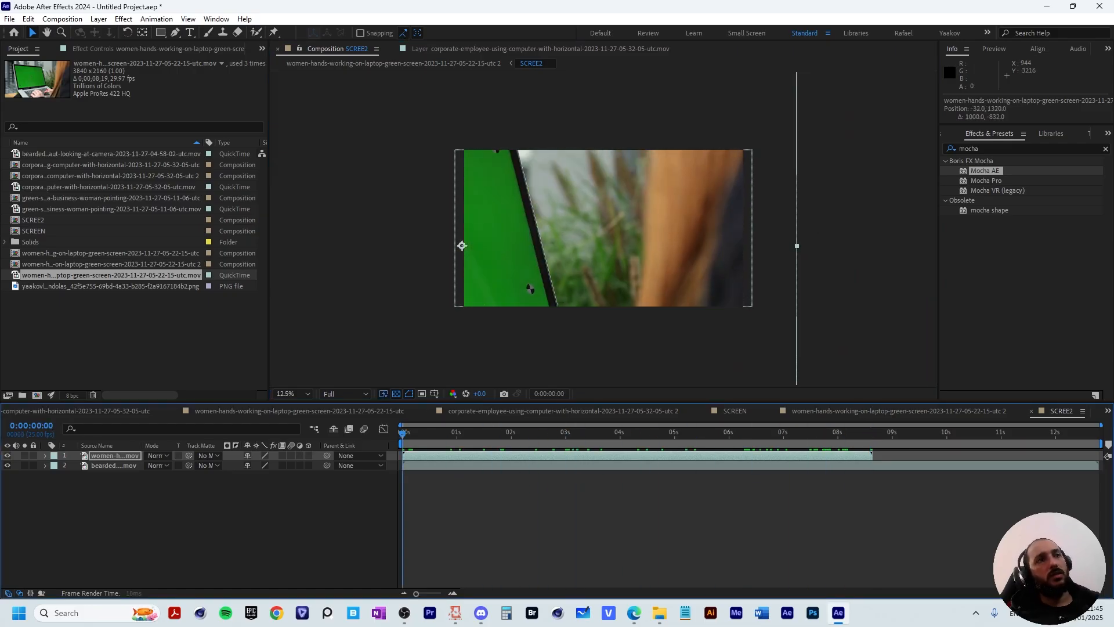
drag(586, 249, 568, 275)
drag(481, 173, 442, 217)
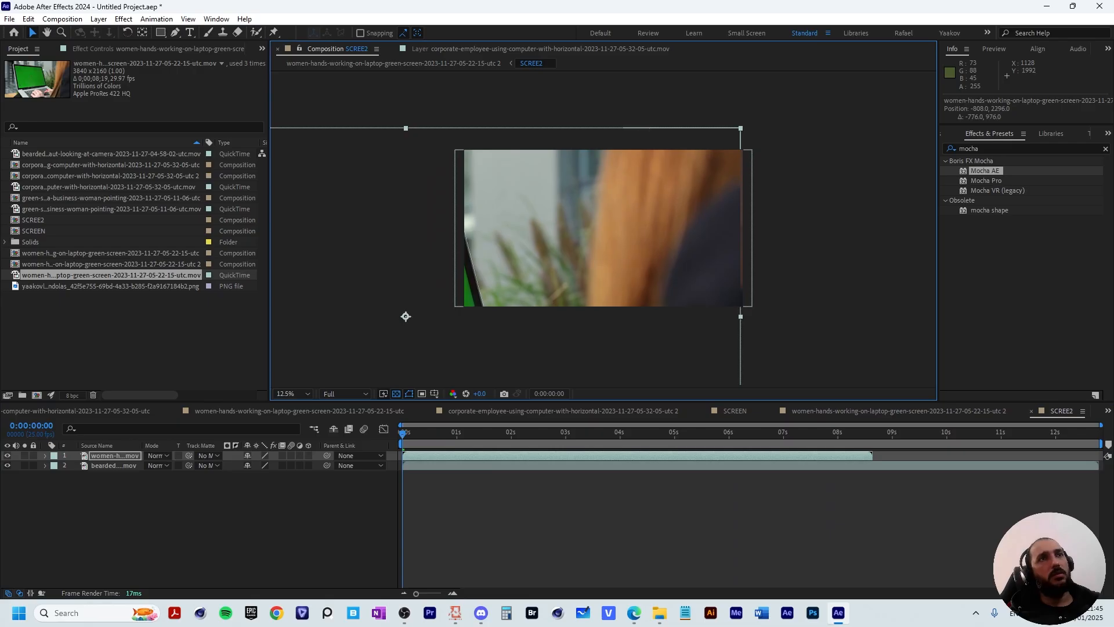
drag(739, 316, 814, 317)
drag(748, 294, 697, 272)
key(space)
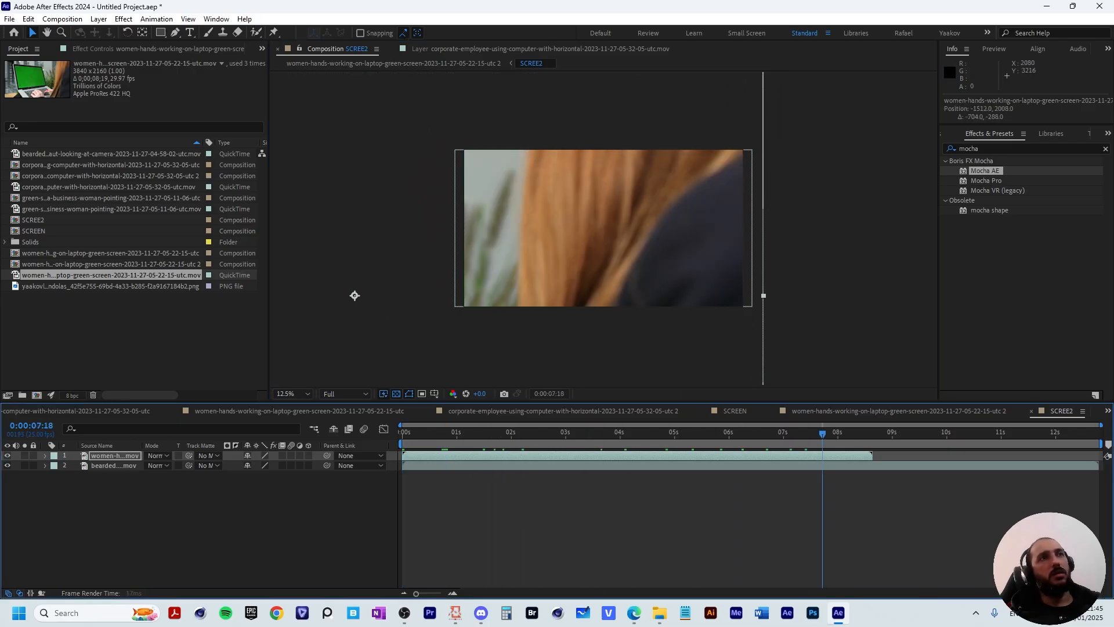
- Apply Hue/Saturation to the enlarged laptop clip with Master Saturation at -100, and set its blending mode to Screen
key(ctrl+space)
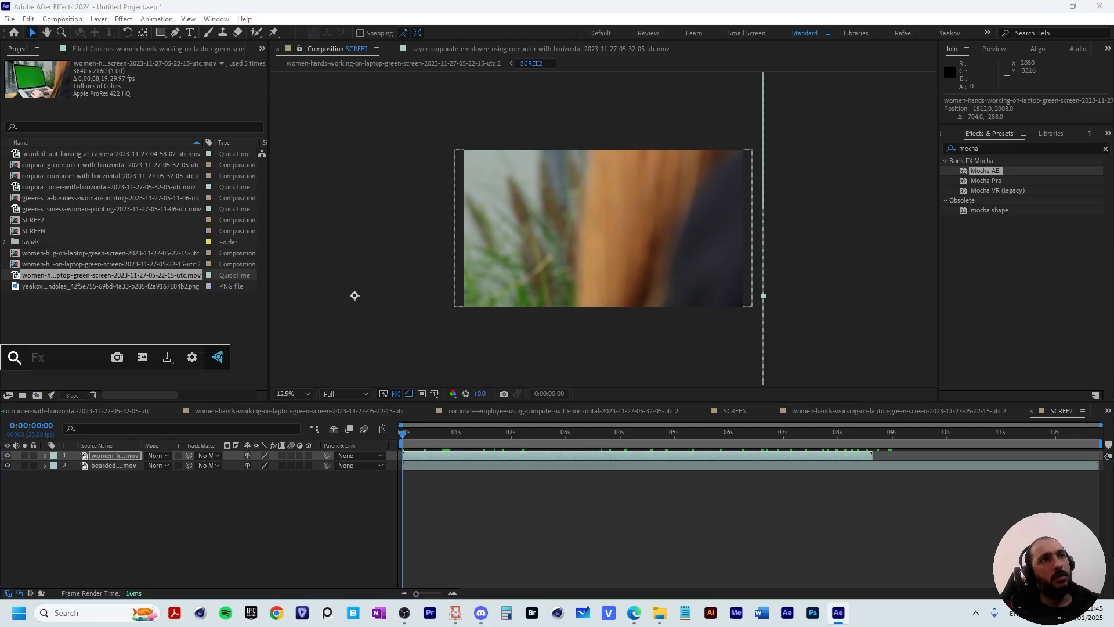
text(hue)
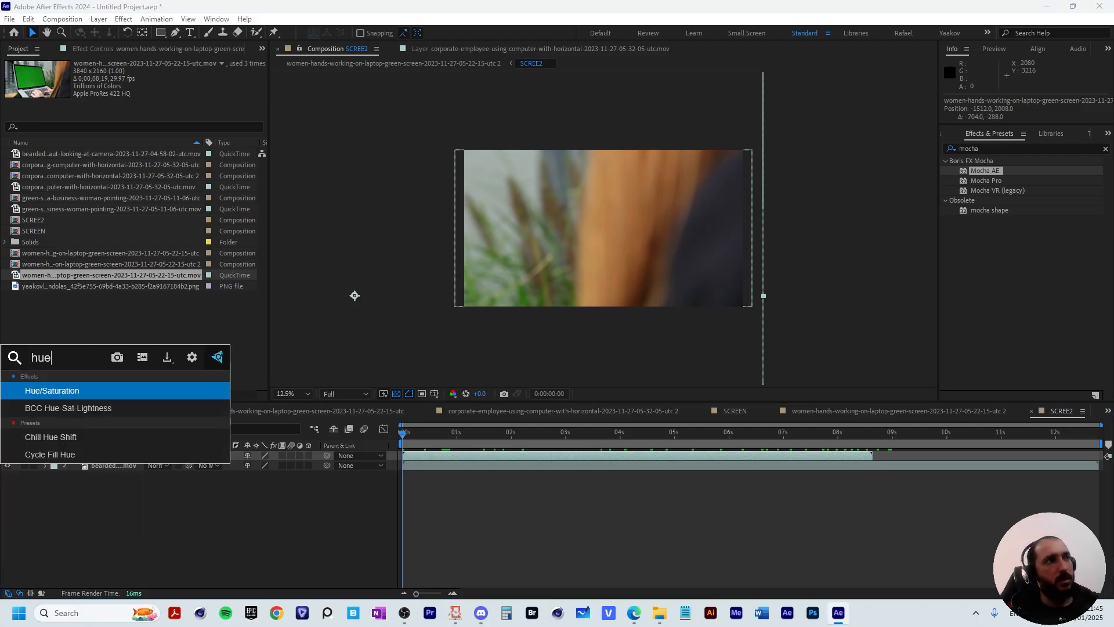
key(Down)
key(Up)
key(Return)
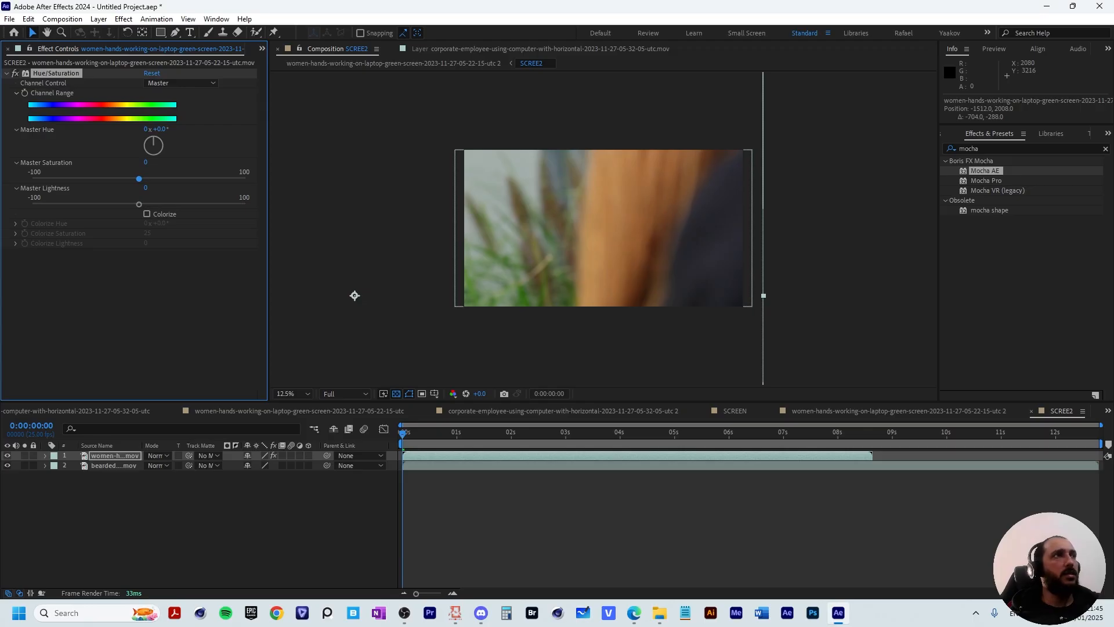
drag(139, 179, 34, 178)
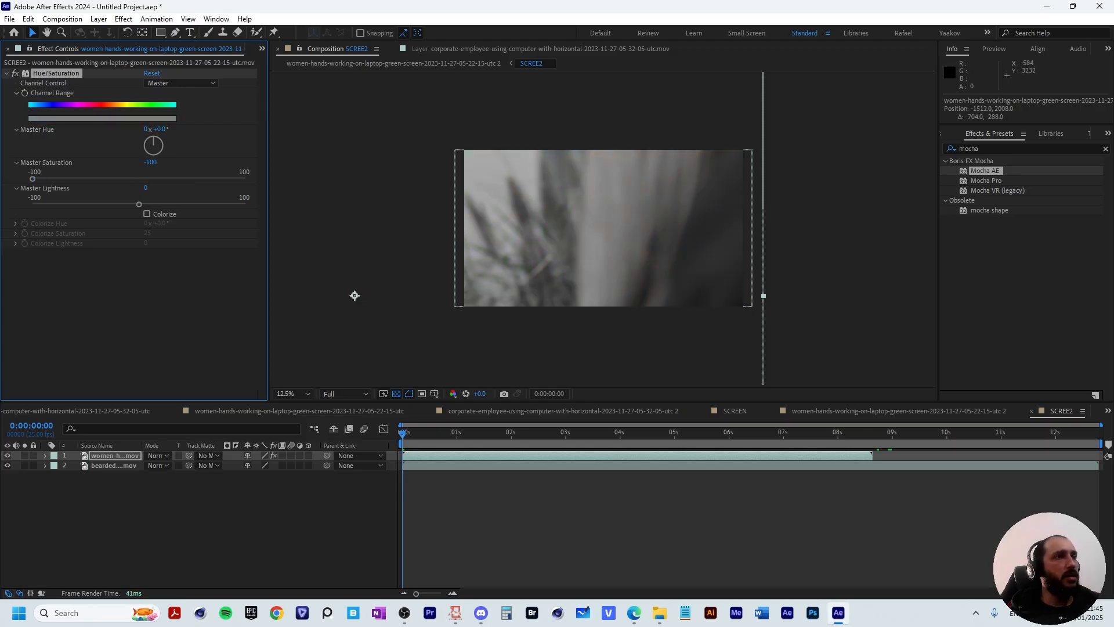
click(158, 455)
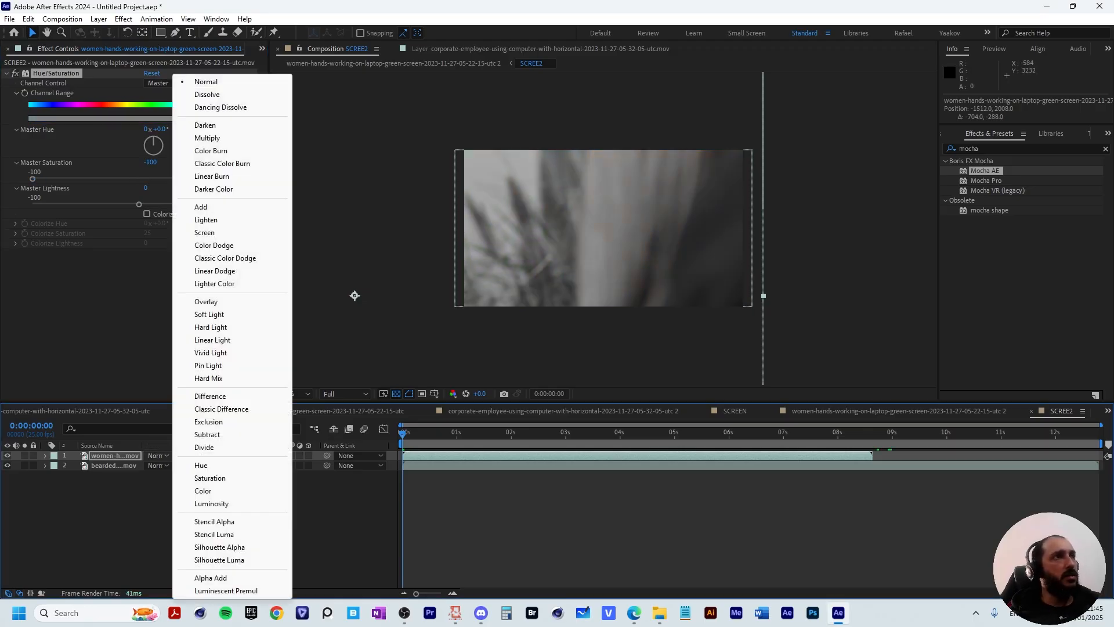
click(204, 233)
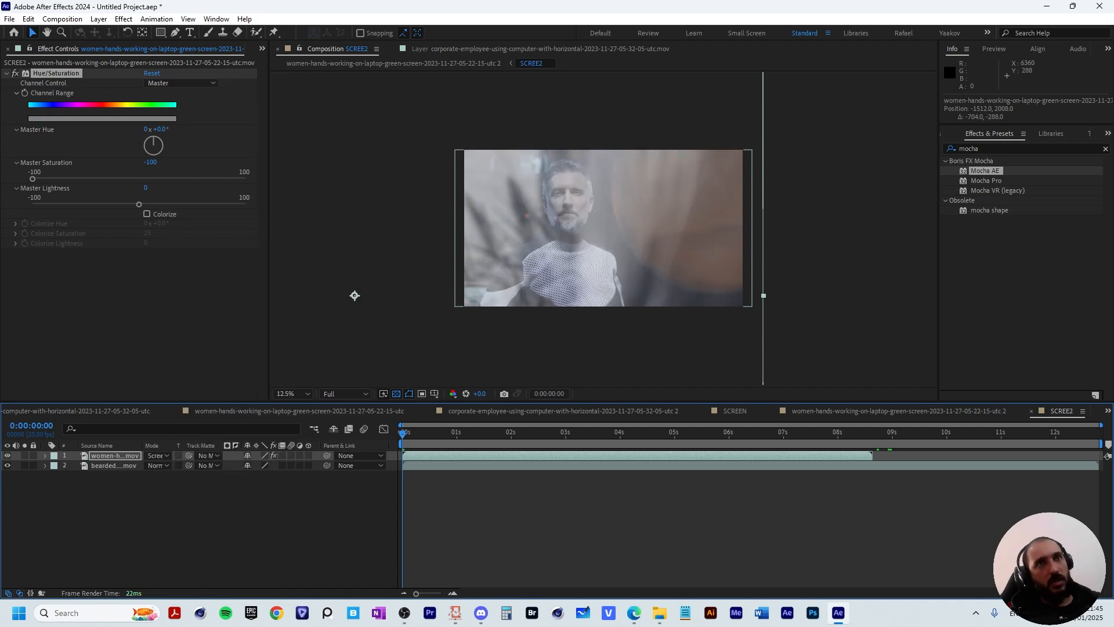
- Apply the Levels effect to the desaturated laptop clip and raise Input Black to 86
click(981, 149)
text(lev)
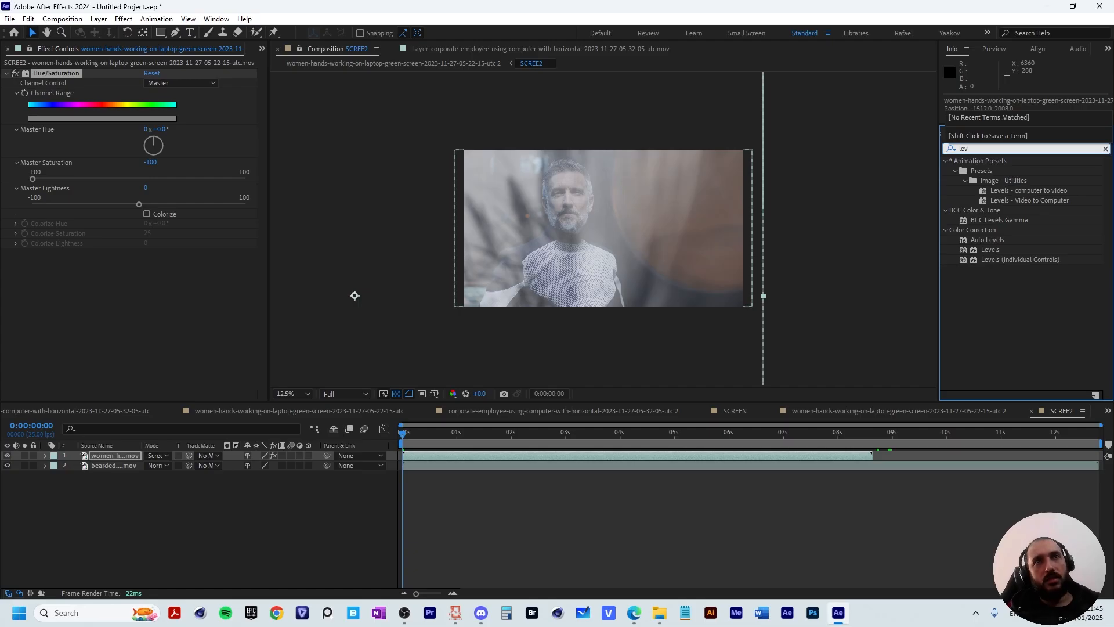
drag(990, 250, 728, 456)
key(Escape)
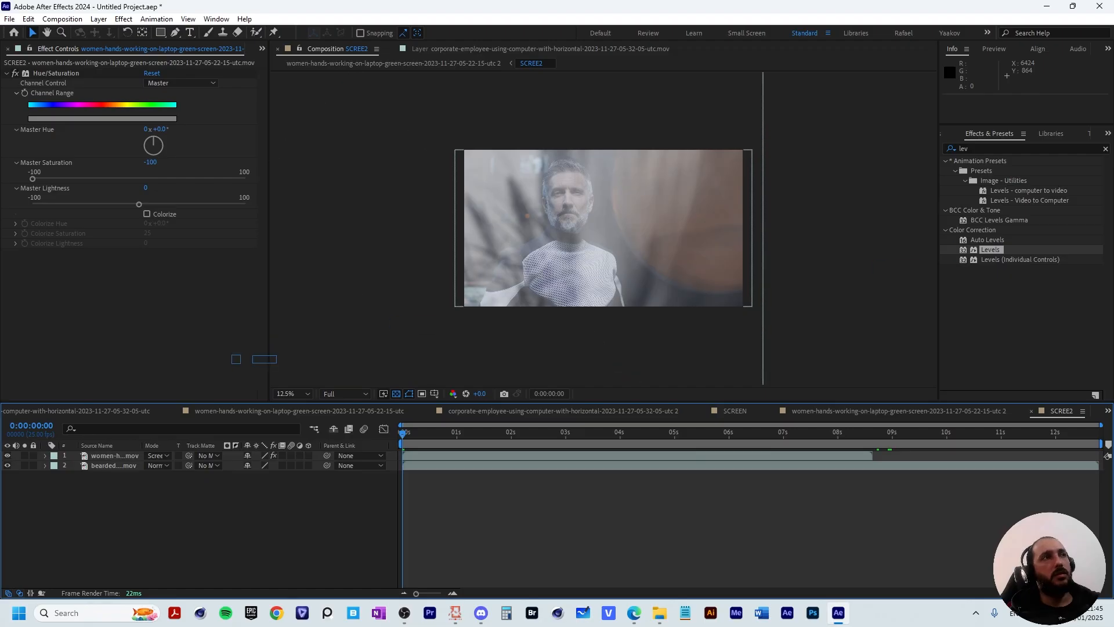
drag(236, 359, 237, 348)
drag(35, 311, 84, 311)
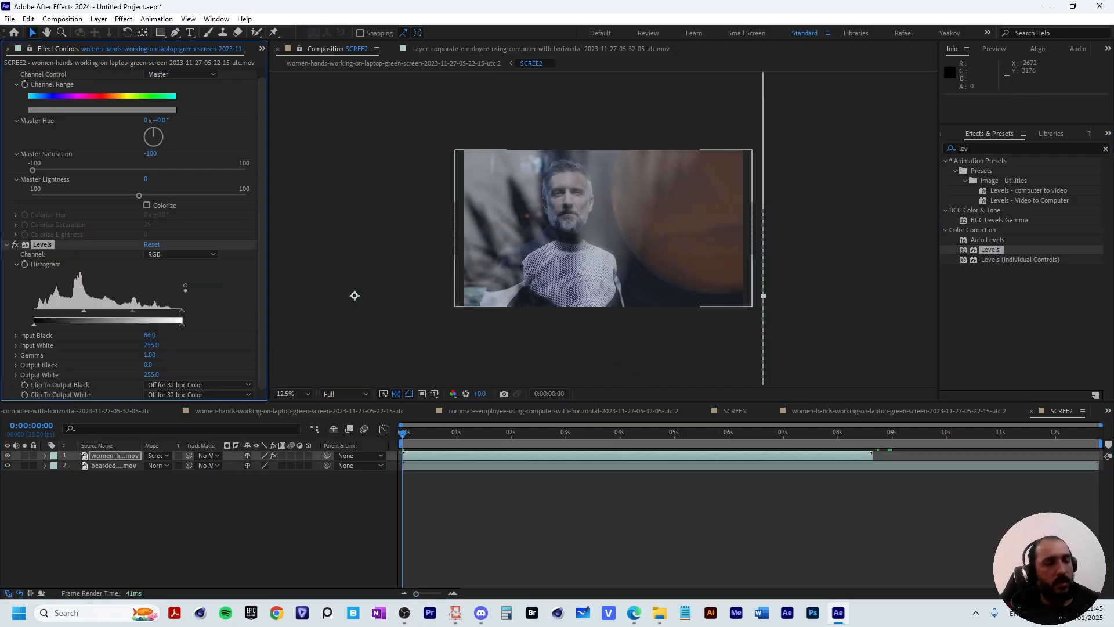
- Lower the Screen-blended laptop clip's opacity to 43% and play back the softened reflection
key(t)
drag(248, 465, 216, 465)
key(space)
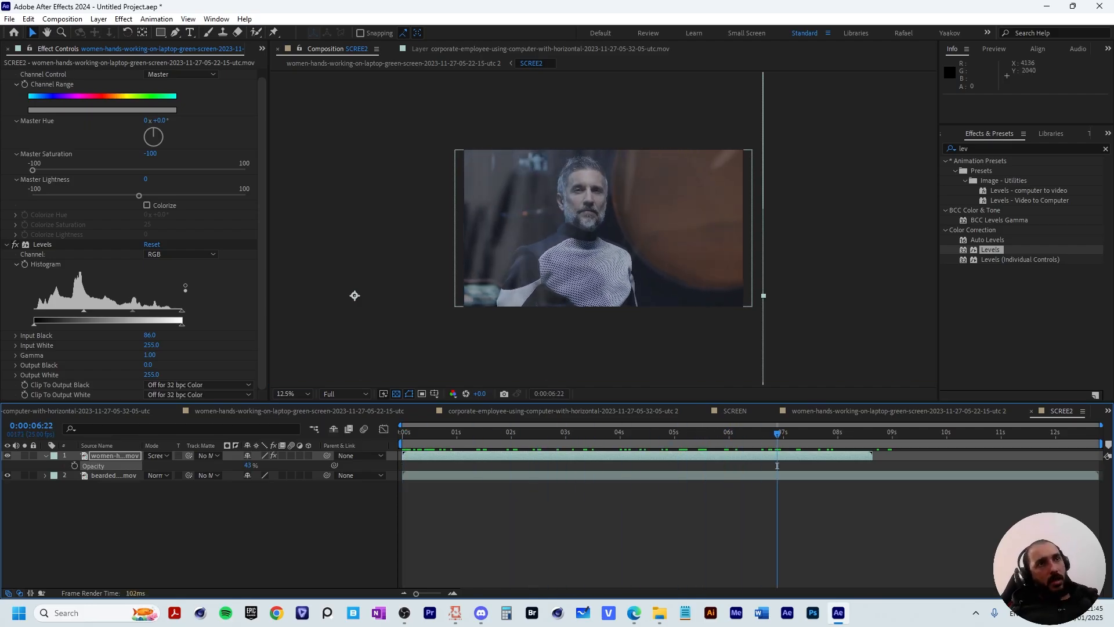
- Mirror and widen the laptop clip to a scale of -412%, 293% and move it to 7320, 2008 so it covers the frame again
scroll(714, 291, down, 3)
key(period)
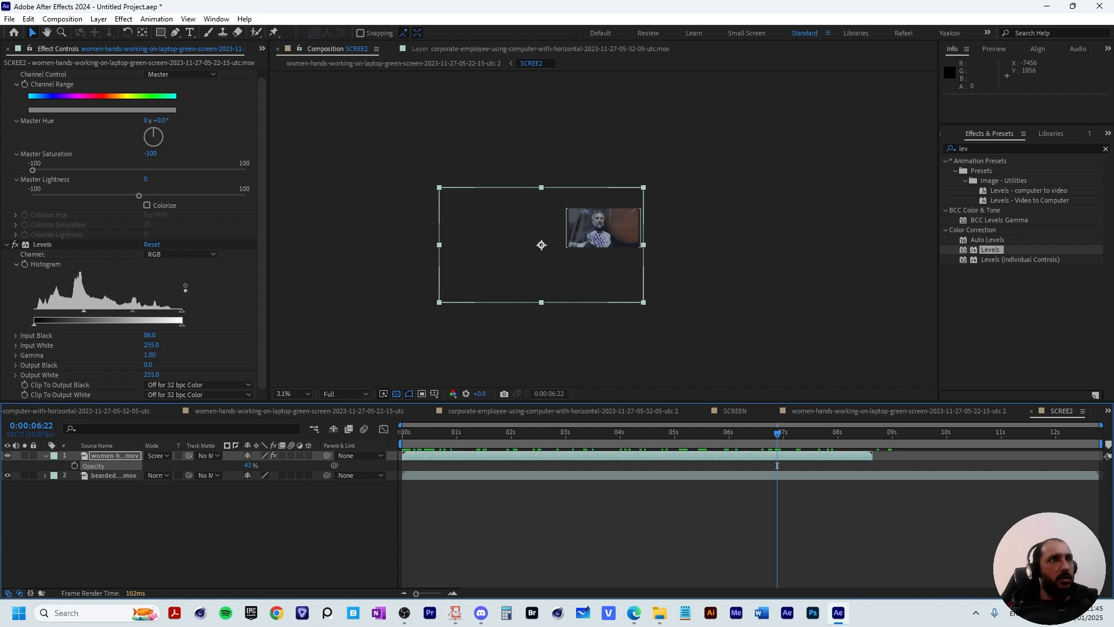
drag(440, 245, 684, 245)
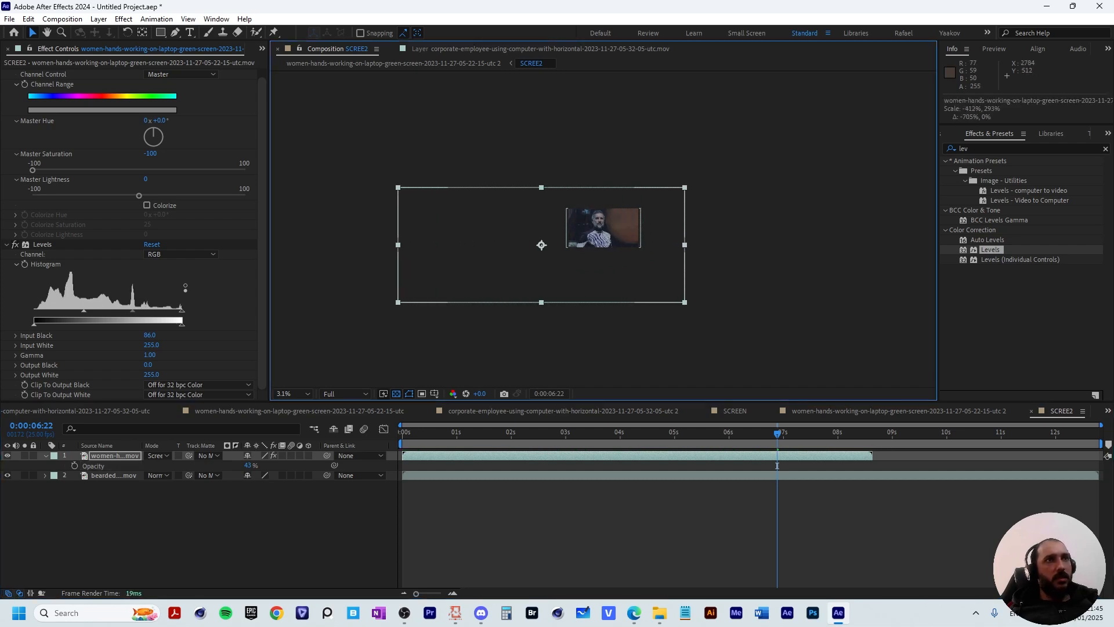
drag(594, 223, 753, 224)
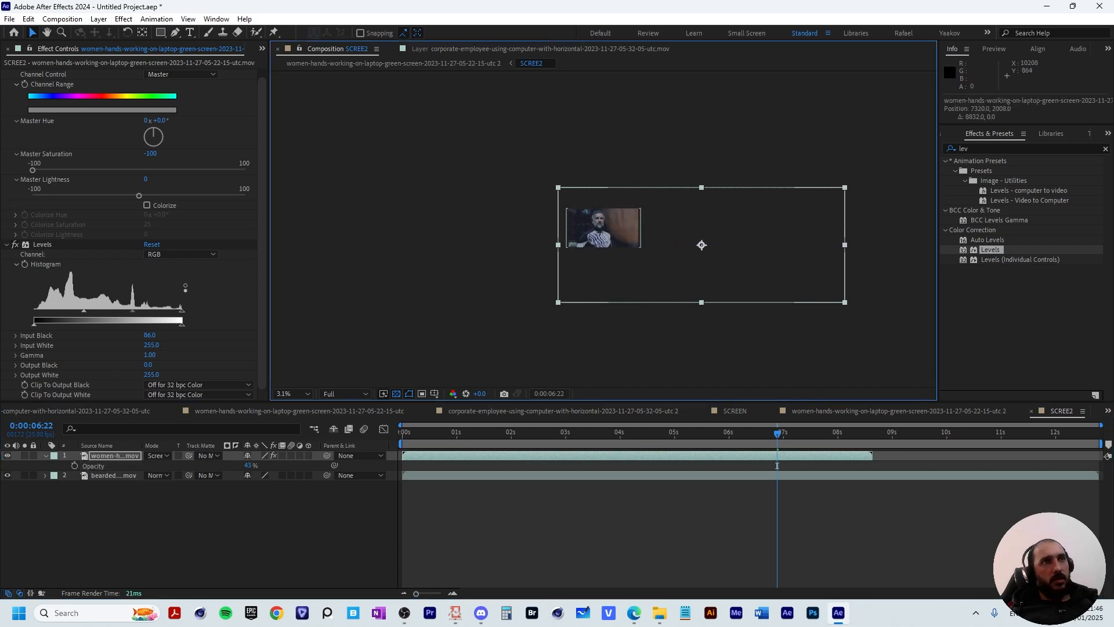
click(777, 465)
key(Home)
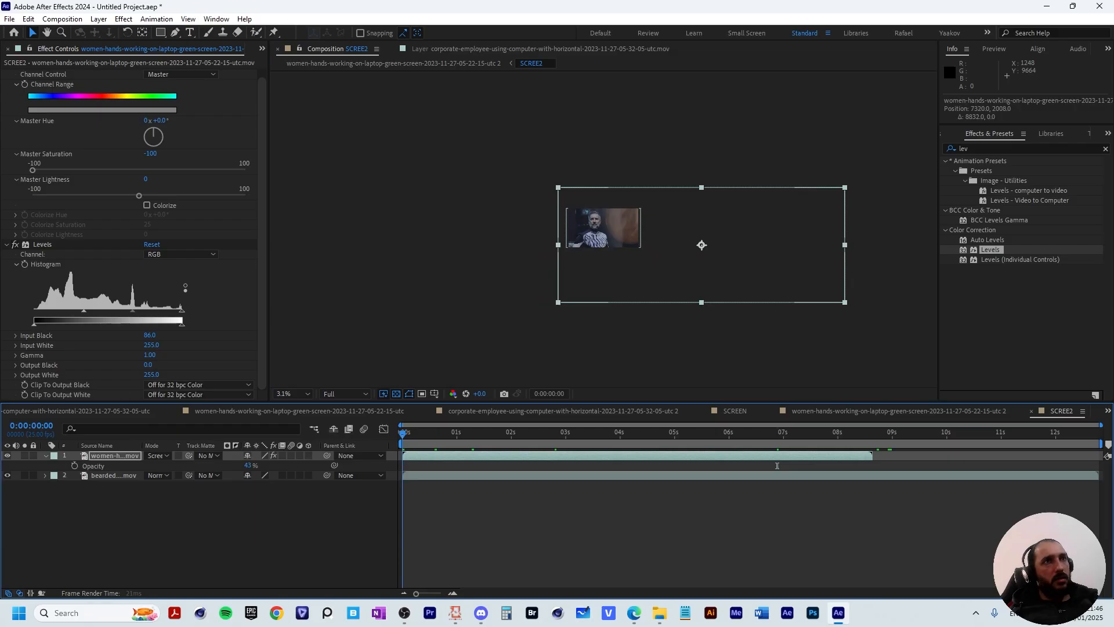
key(space)
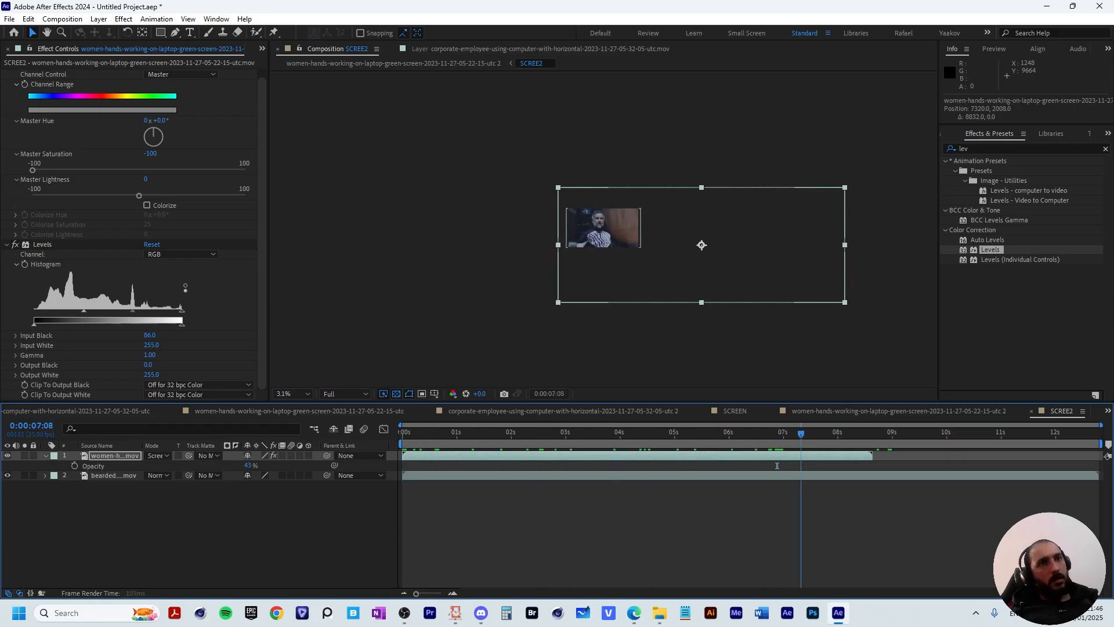
drag(800, 433, 700, 433)
scroll(623, 268, up, 1)
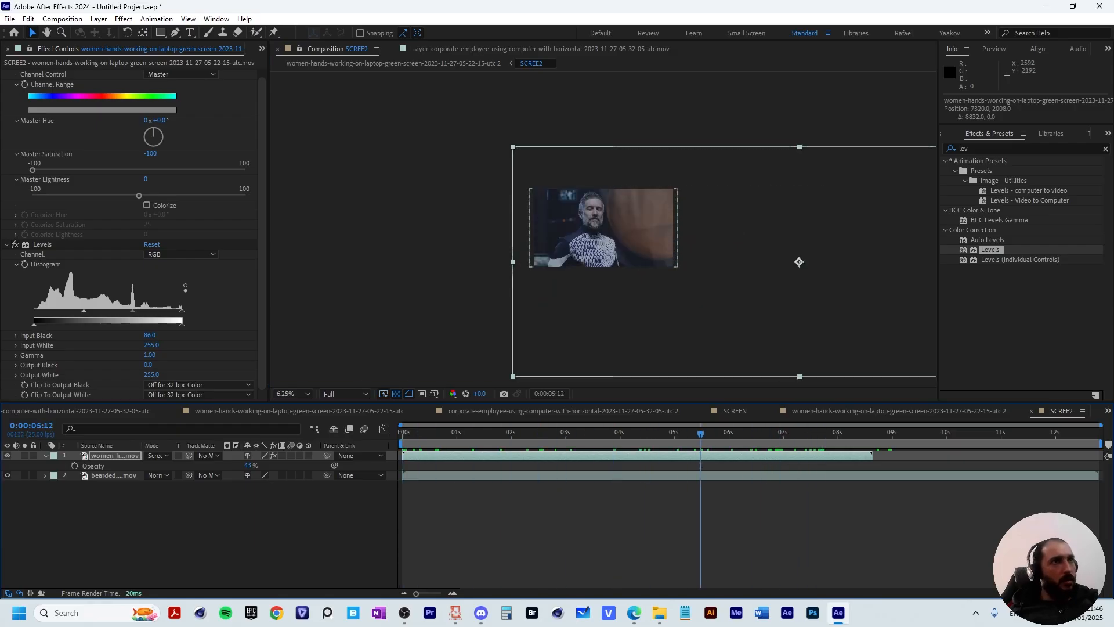
key(period)
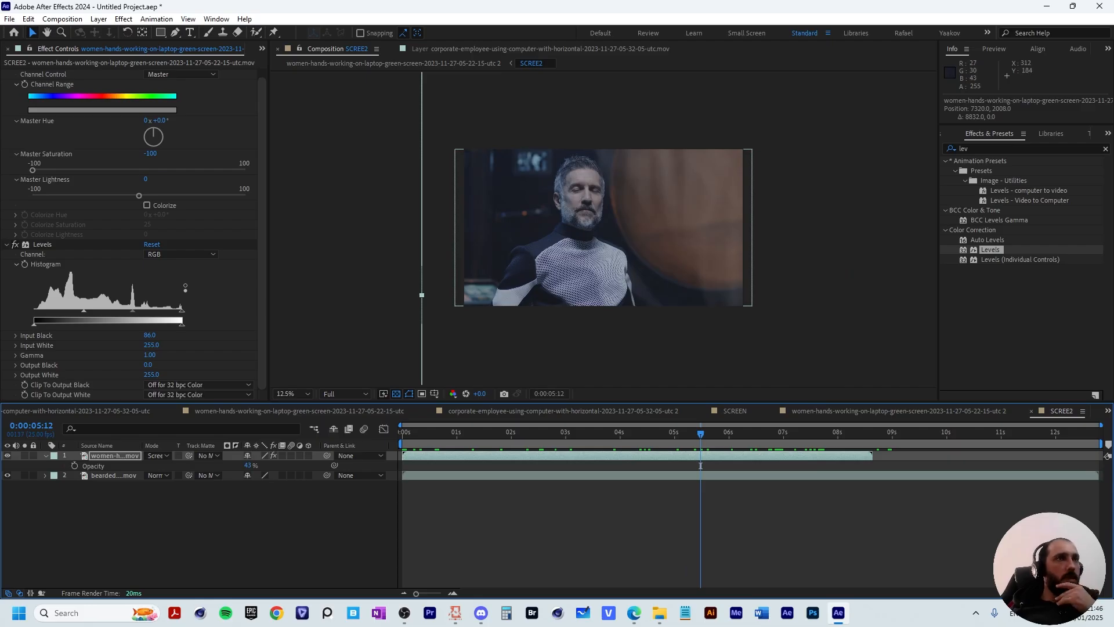
- Return to the main laptop composition and examine the screen's reflection at several times, close up and in an enlarged view
click(476, 63)
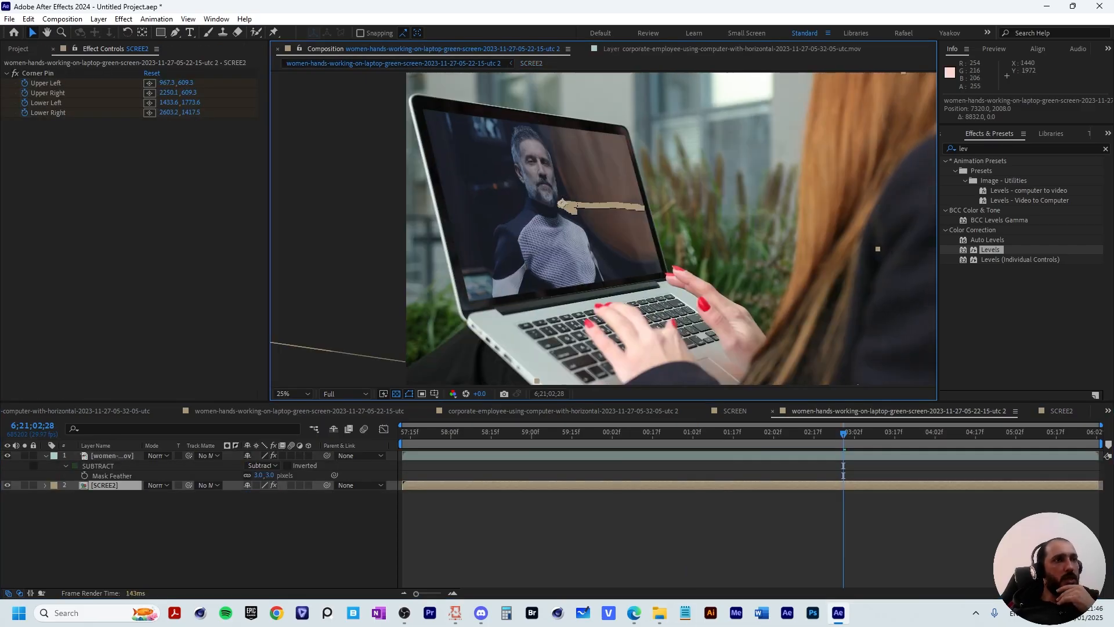
key(space)
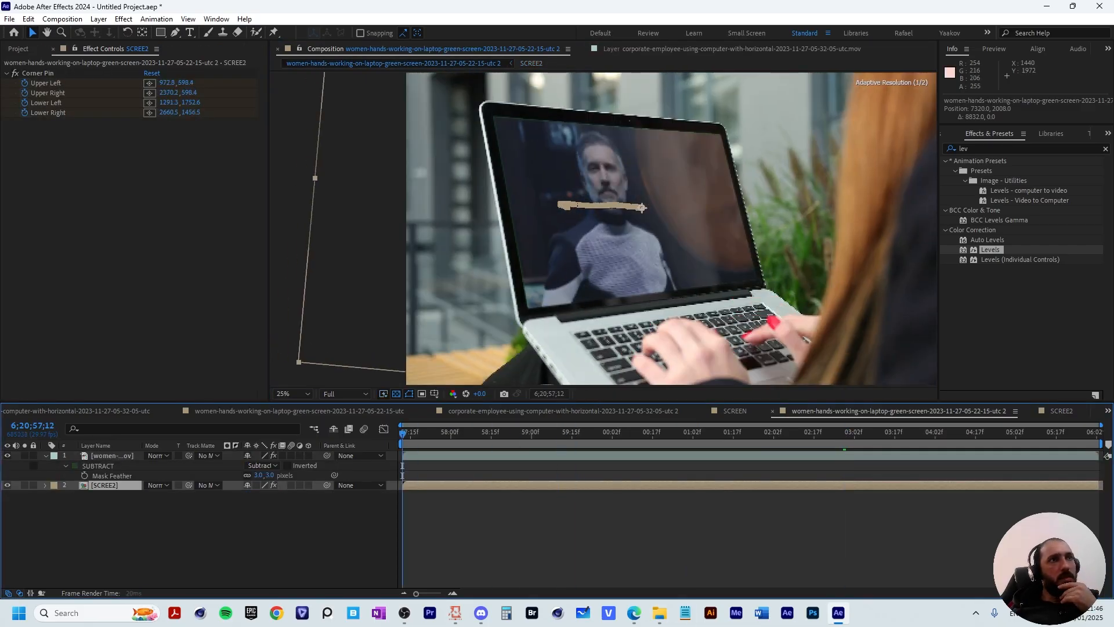
click(627, 525)
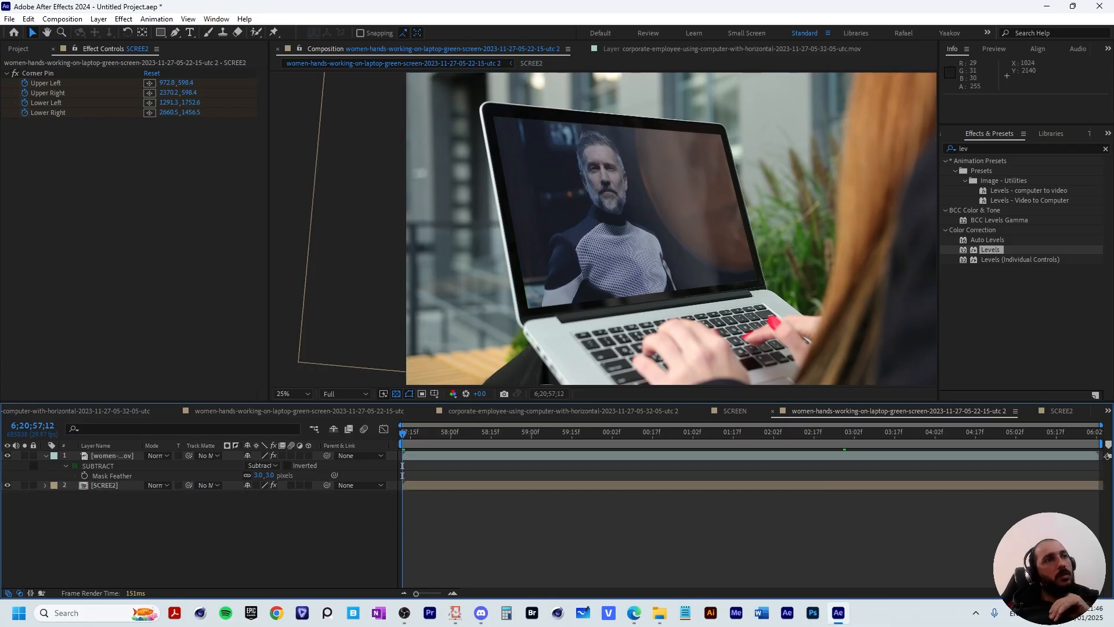
drag(402, 434, 711, 434)
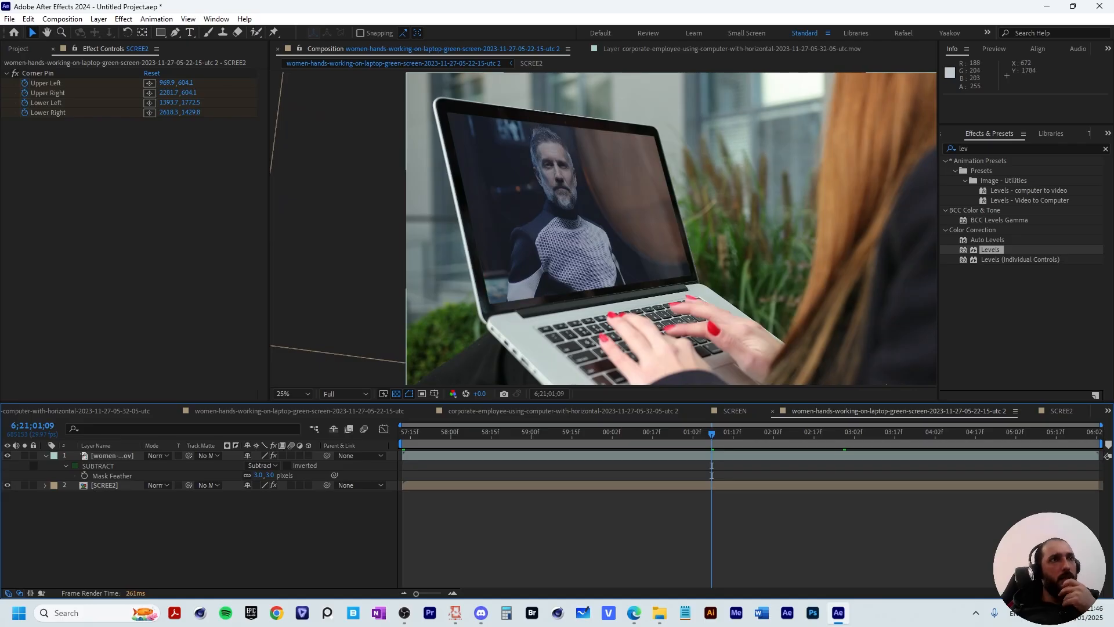
scroll(548, 262, up, 2)
drag(427, 191, 509, 99)
key(Home)
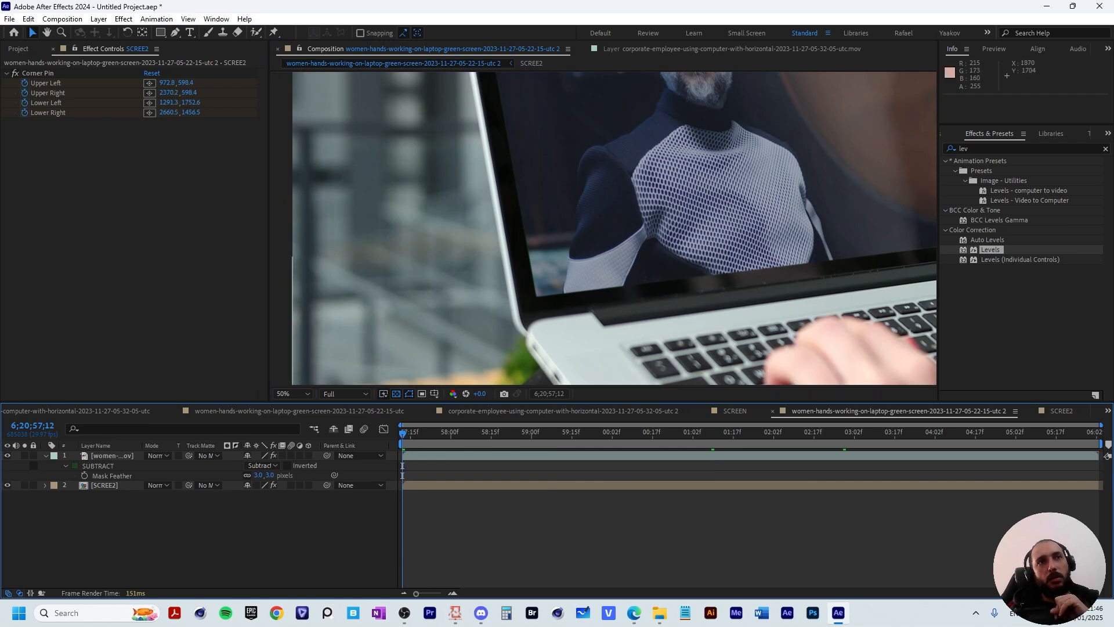
drag(684, 93, 575, 213)
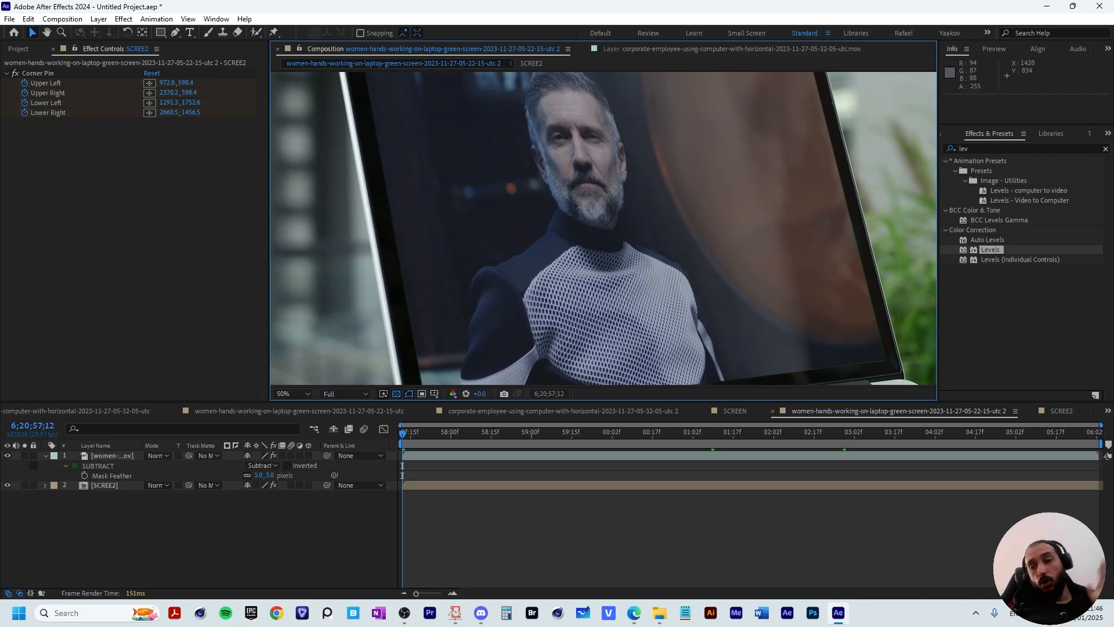
key(comma)
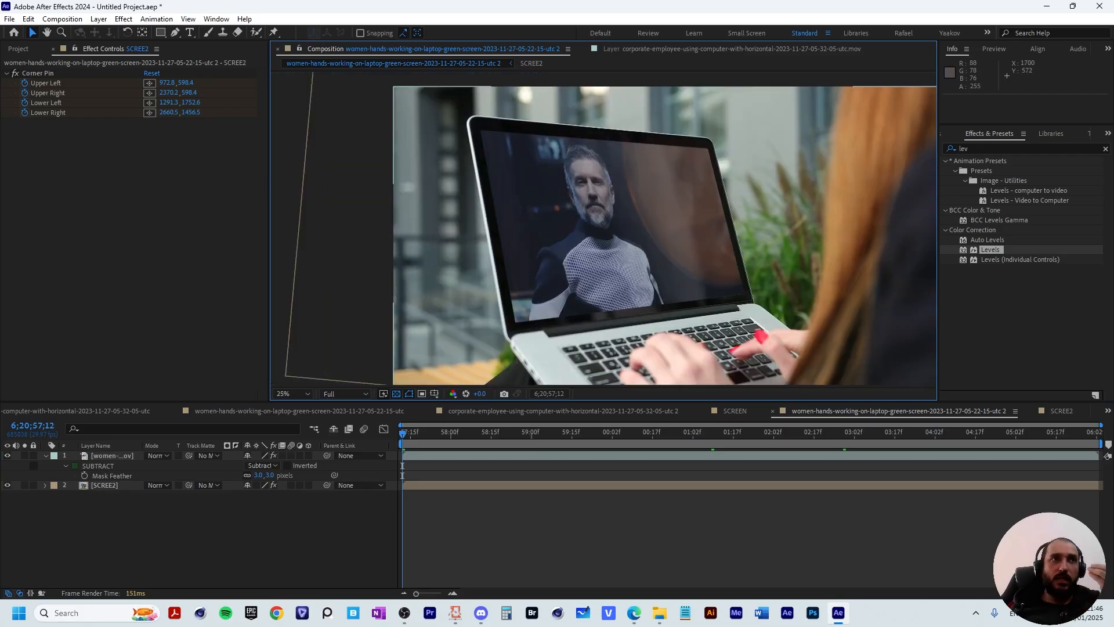
key(grave)
key(period)
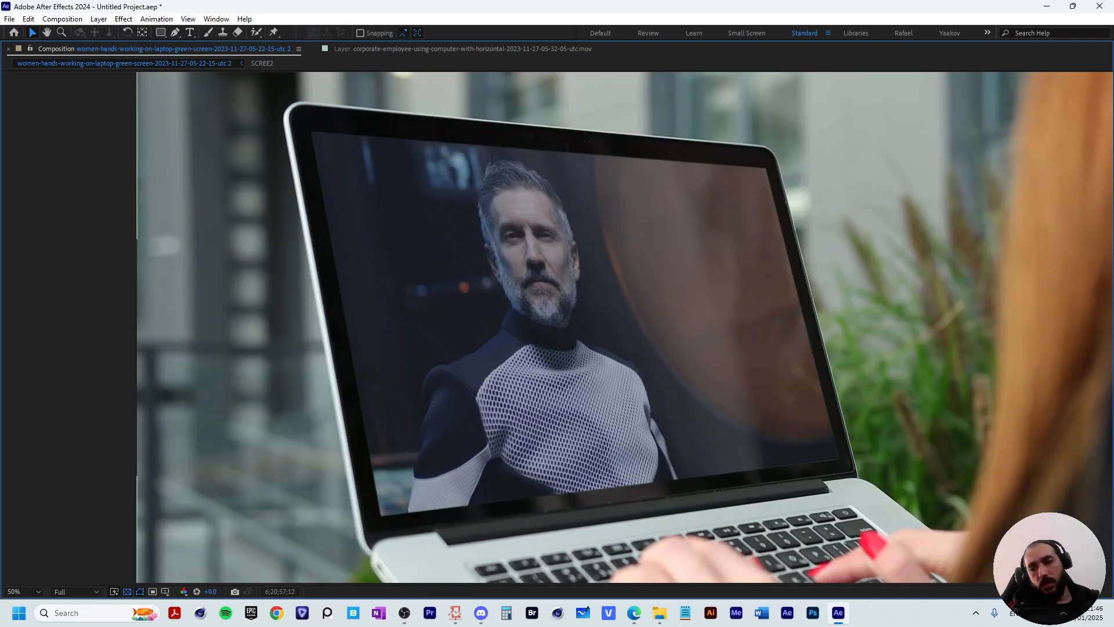
key(grave)
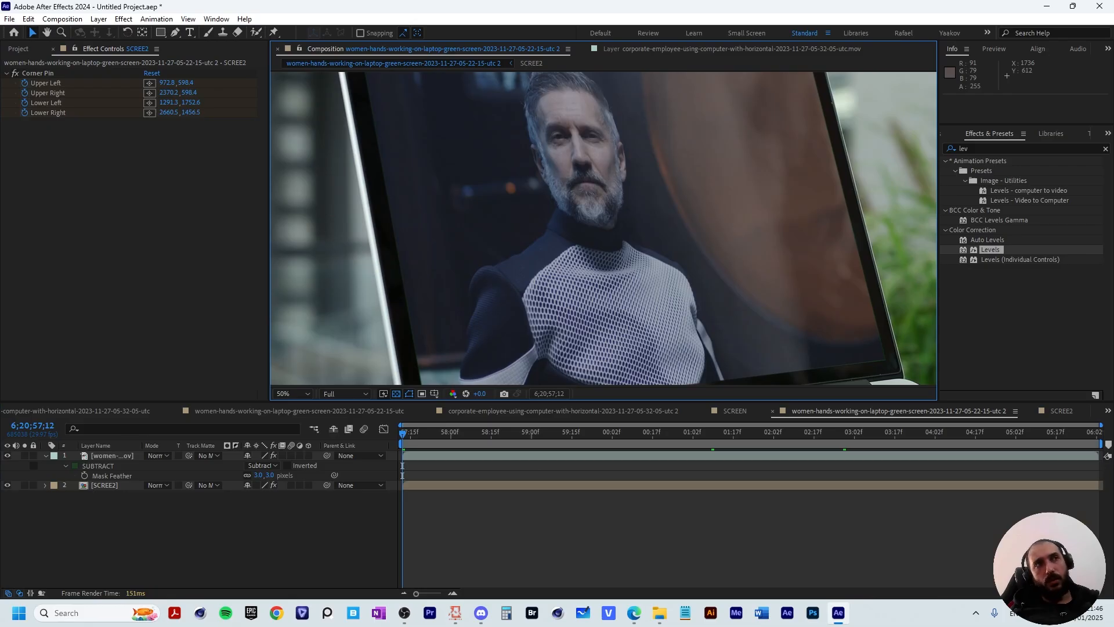
key(comma)
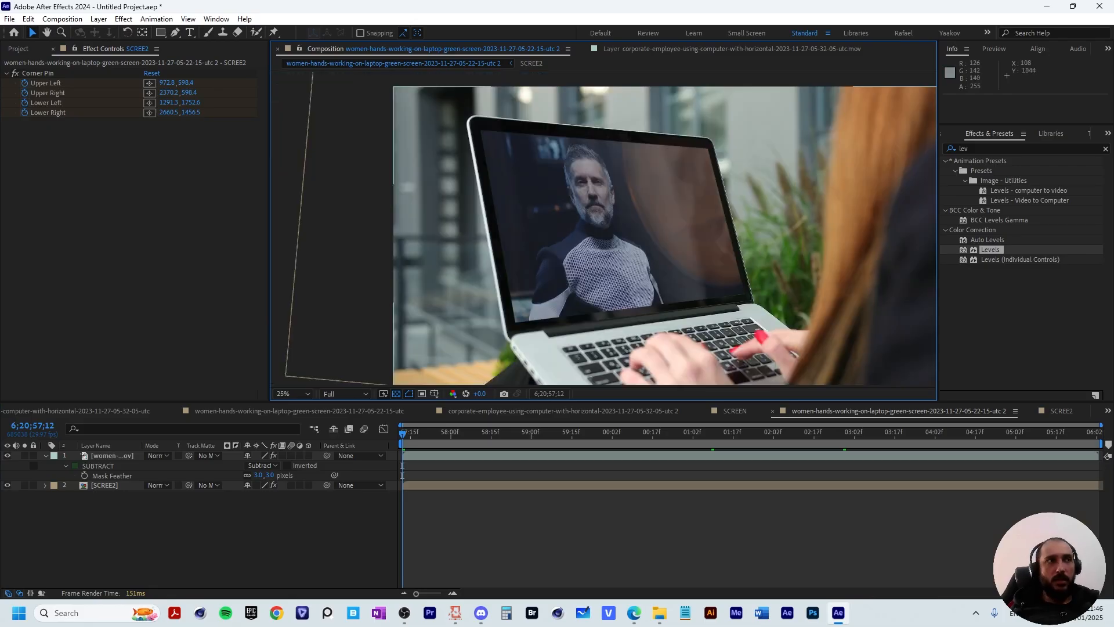
click(348, 528)
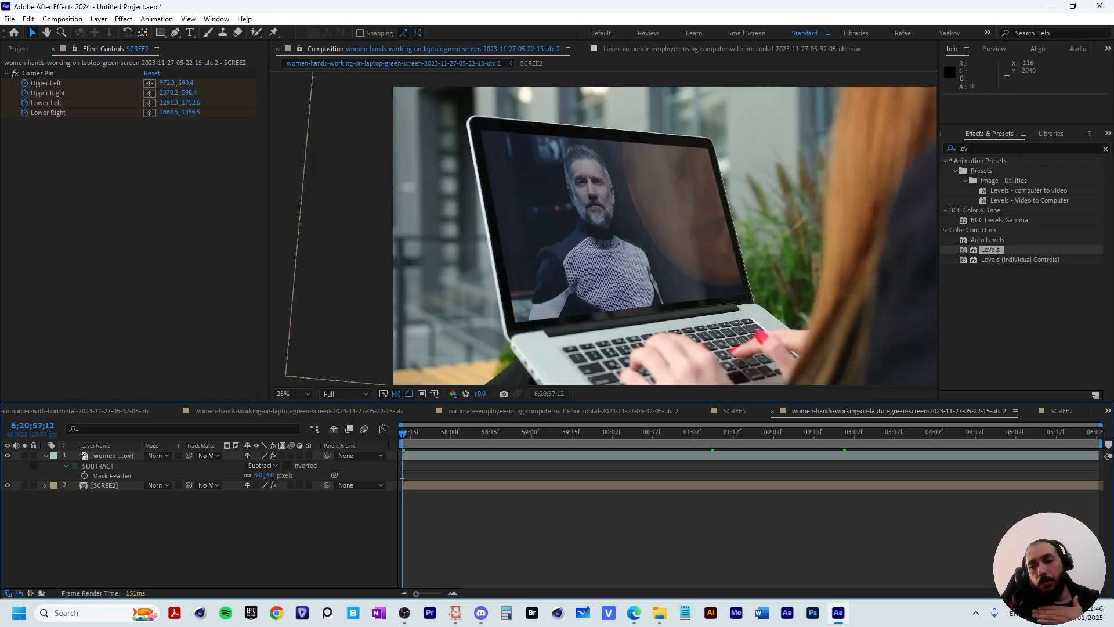
- Add a near-black 3840 x 2160 px solid and place it between the masked laptop clip and the SCREE2 layer
right_click(260, 495)
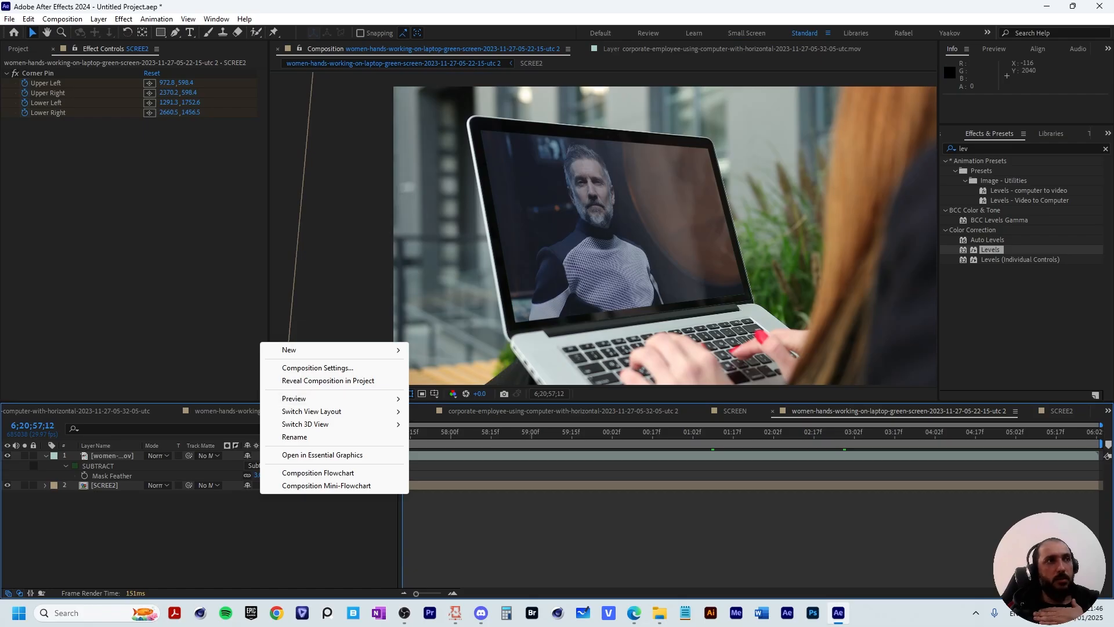
click(325, 527)
right_click(146, 536)
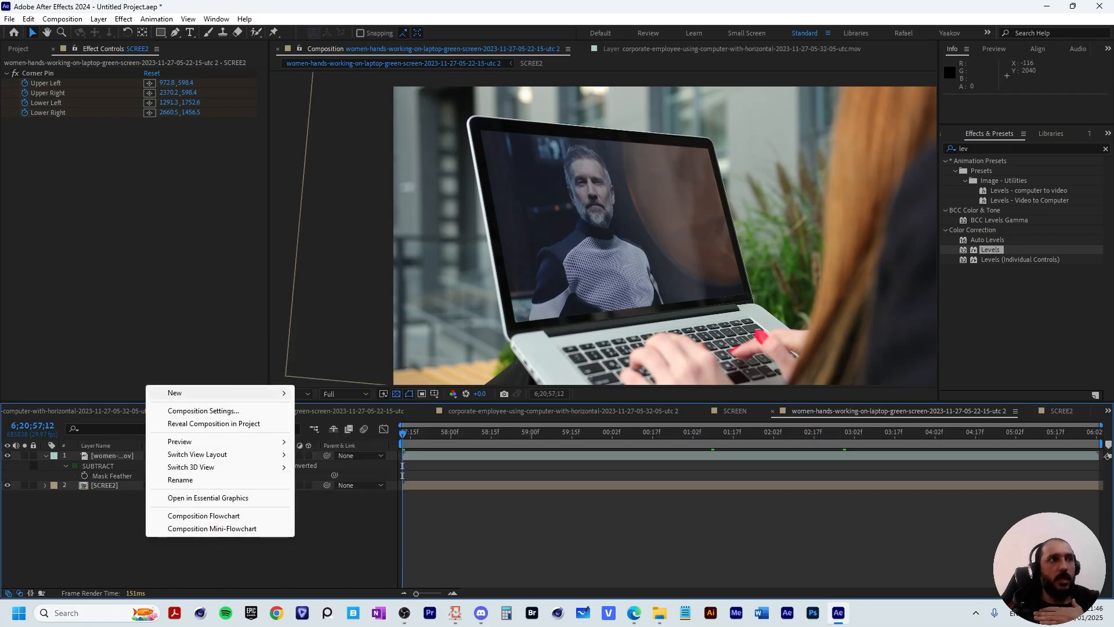
mouse_move(216, 393)
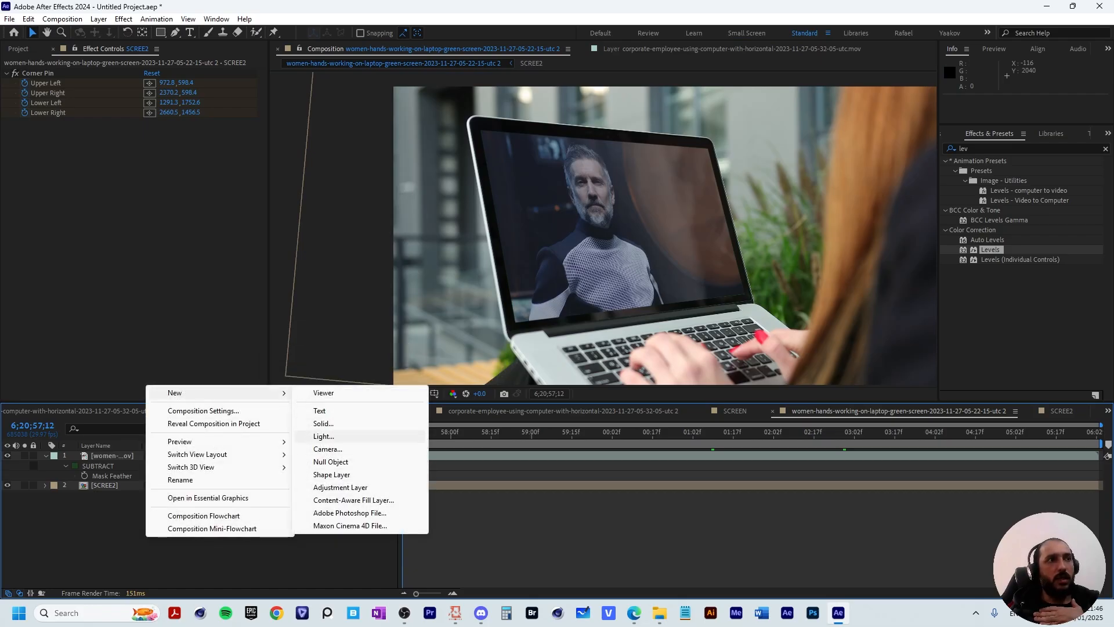
click(323, 423)
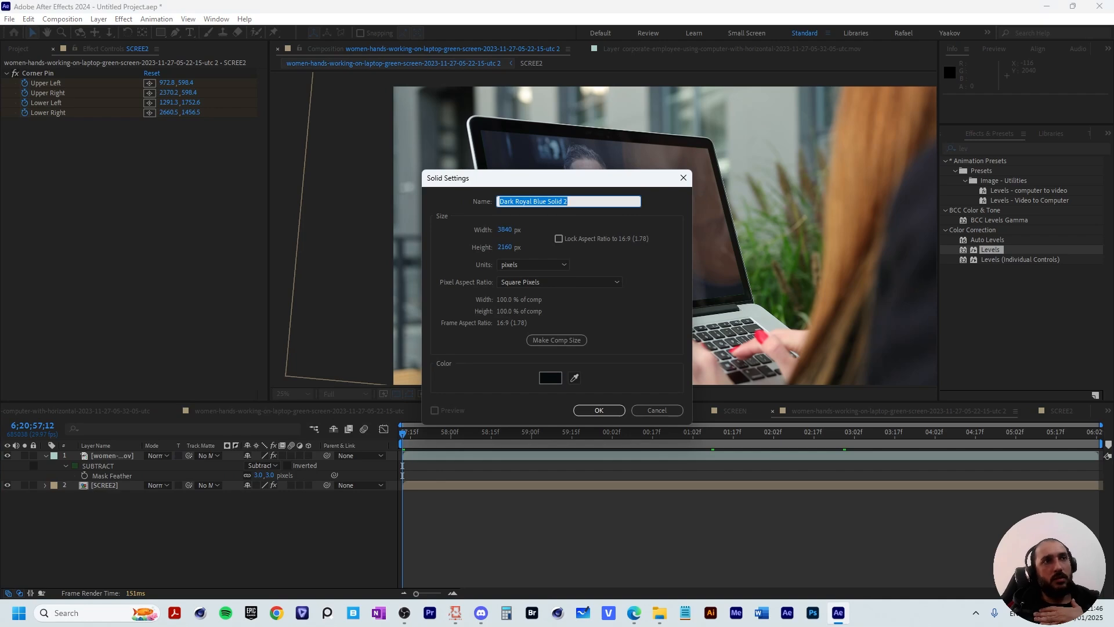
click(599, 411)
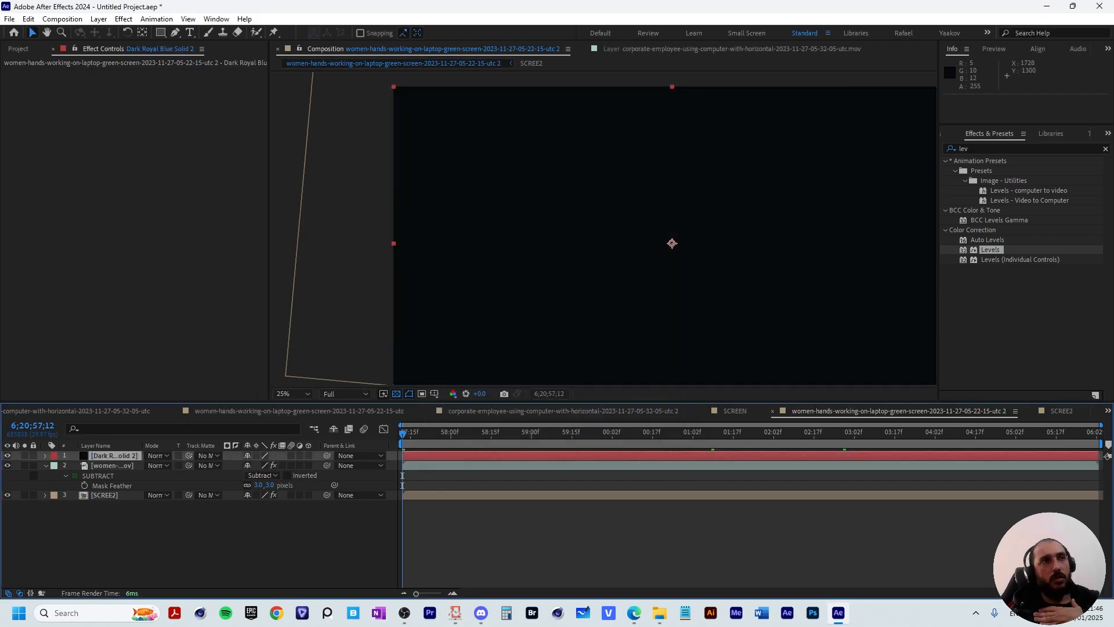
key(ctrl+bracketleft)
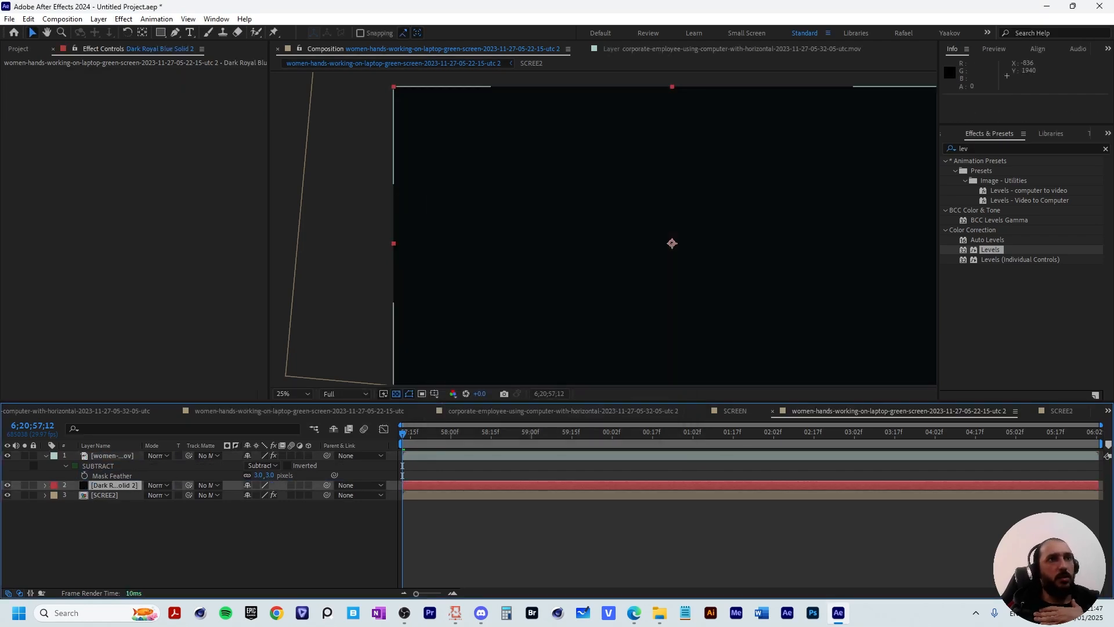
- Apply the Gradient Ramp effect to the Dark Royal Blue Solid 2 layer
right_click(114, 485)
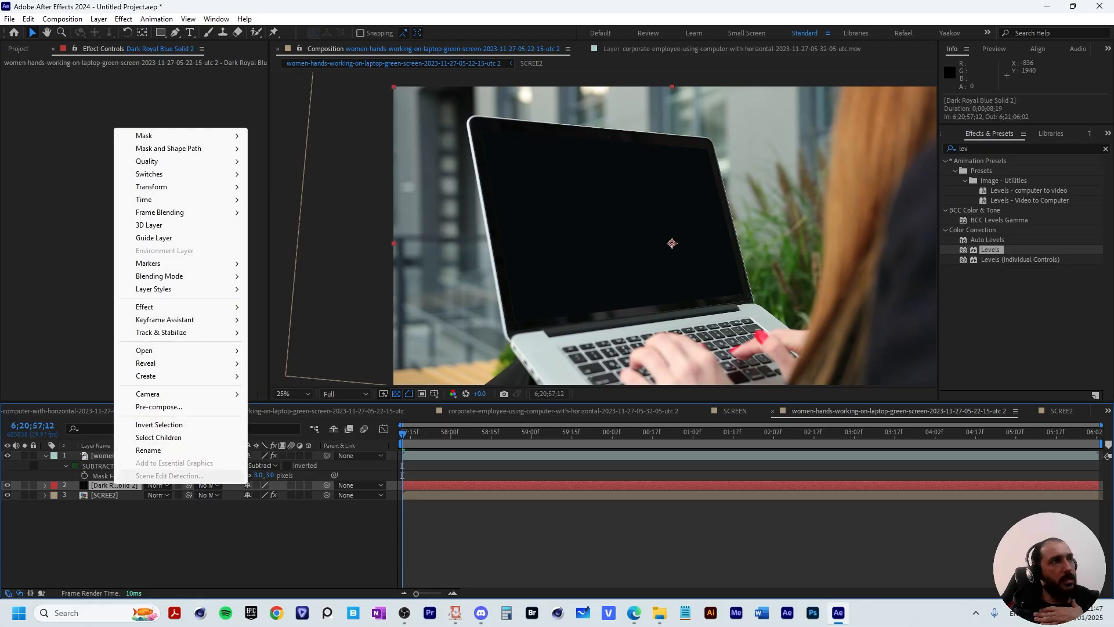
mouse_move(174, 306)
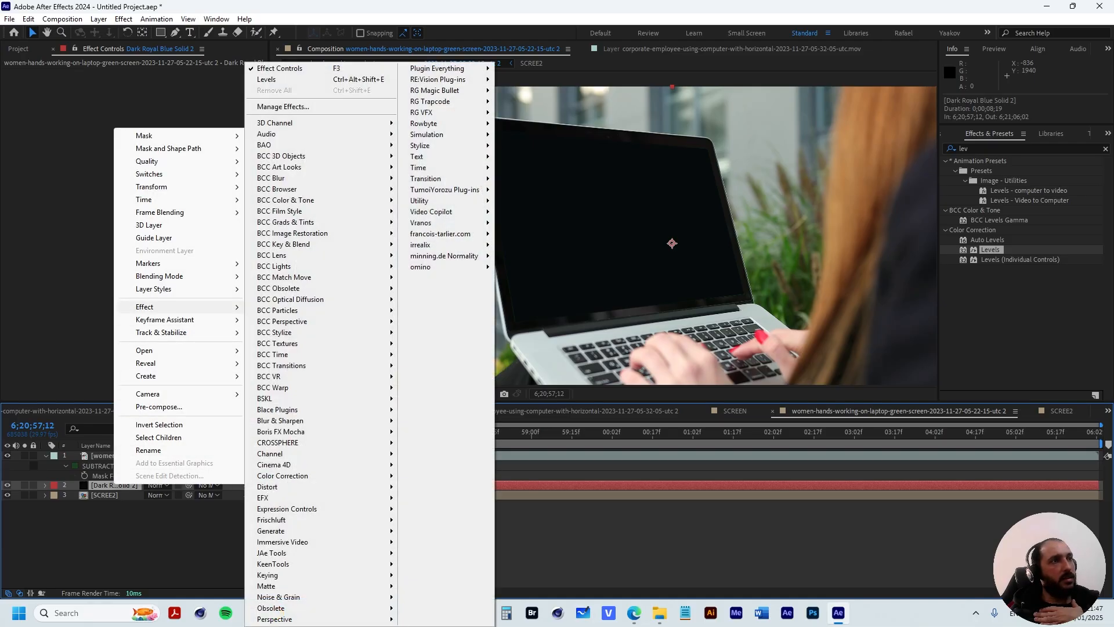
mouse_move(278, 530)
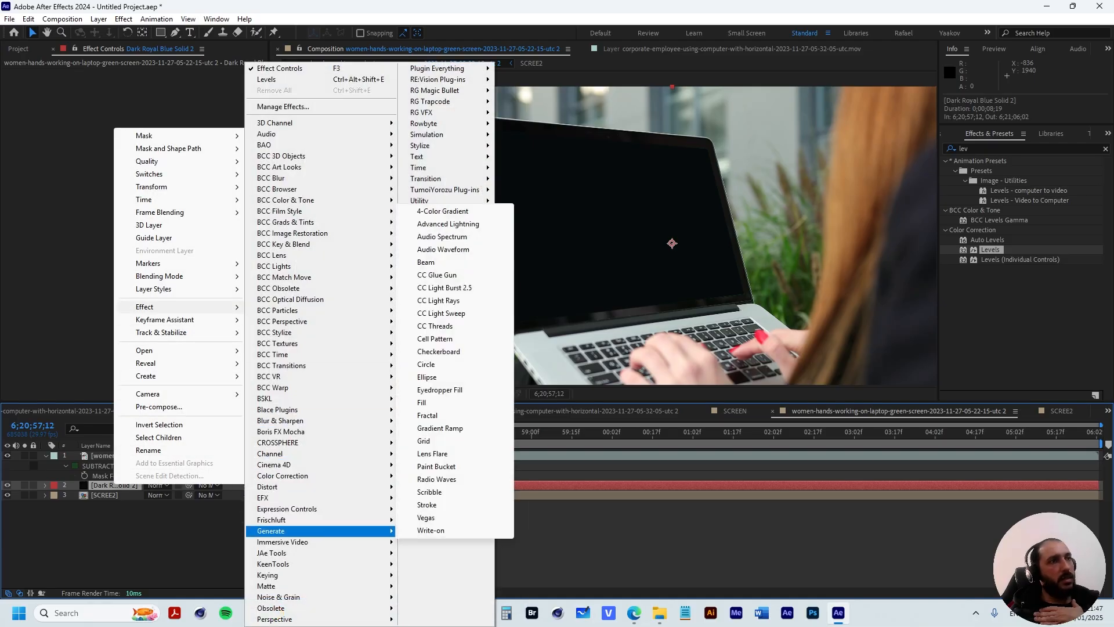
click(440, 428)
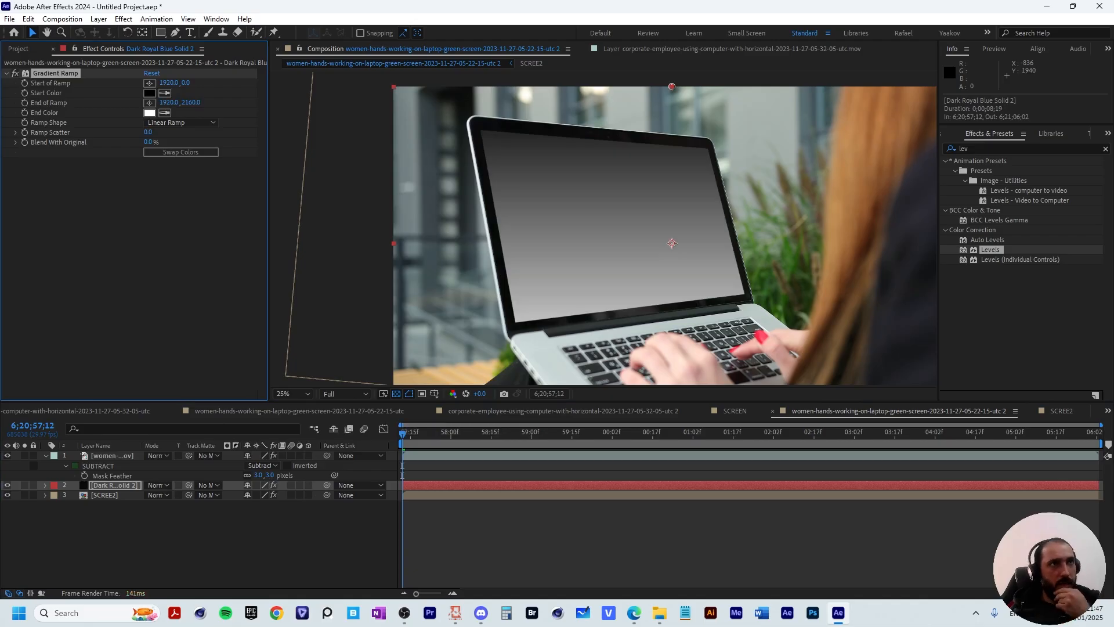
- Place the solid's ramp start at about 848, 1224 near the laptop screen's left edge and its end at about 2344, 1016 near the right edge
click(672, 83)
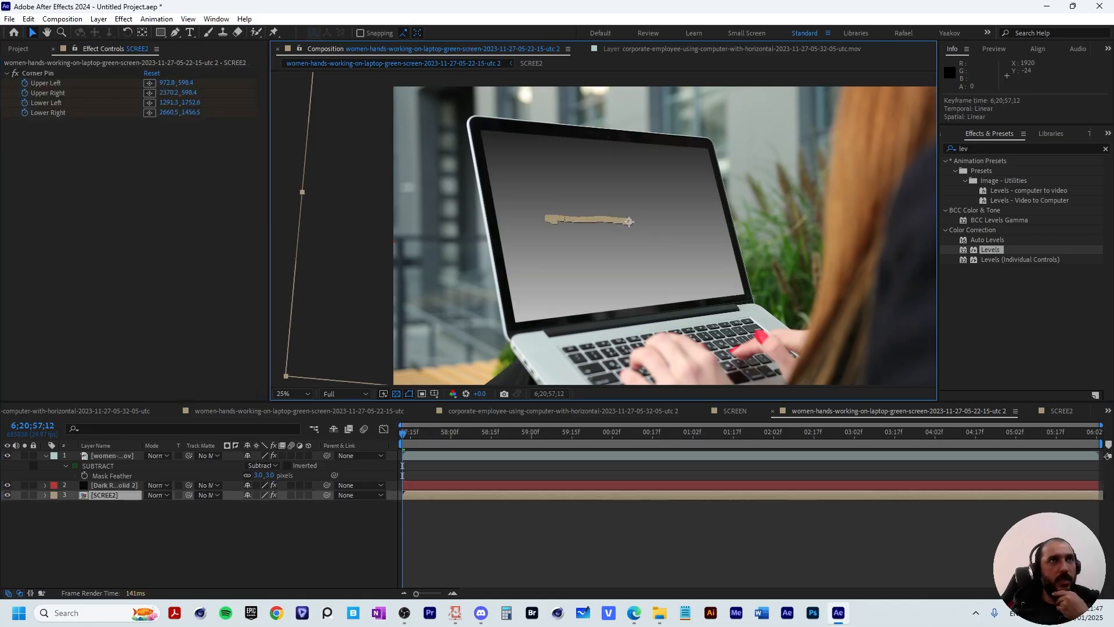
click(38, 73)
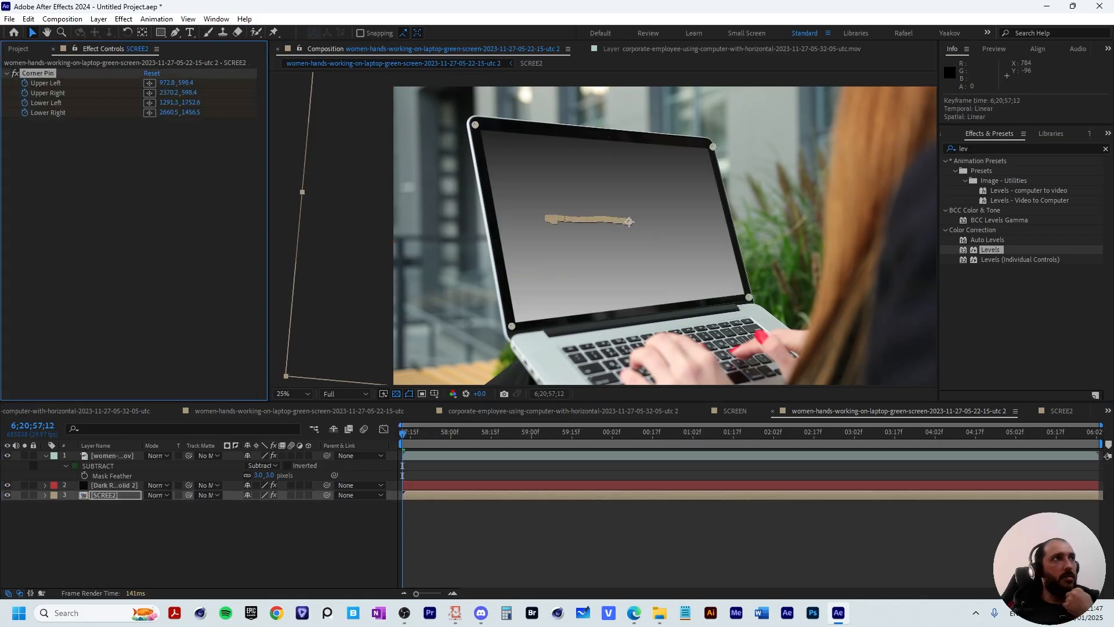
scroll(618, 121, down, 1)
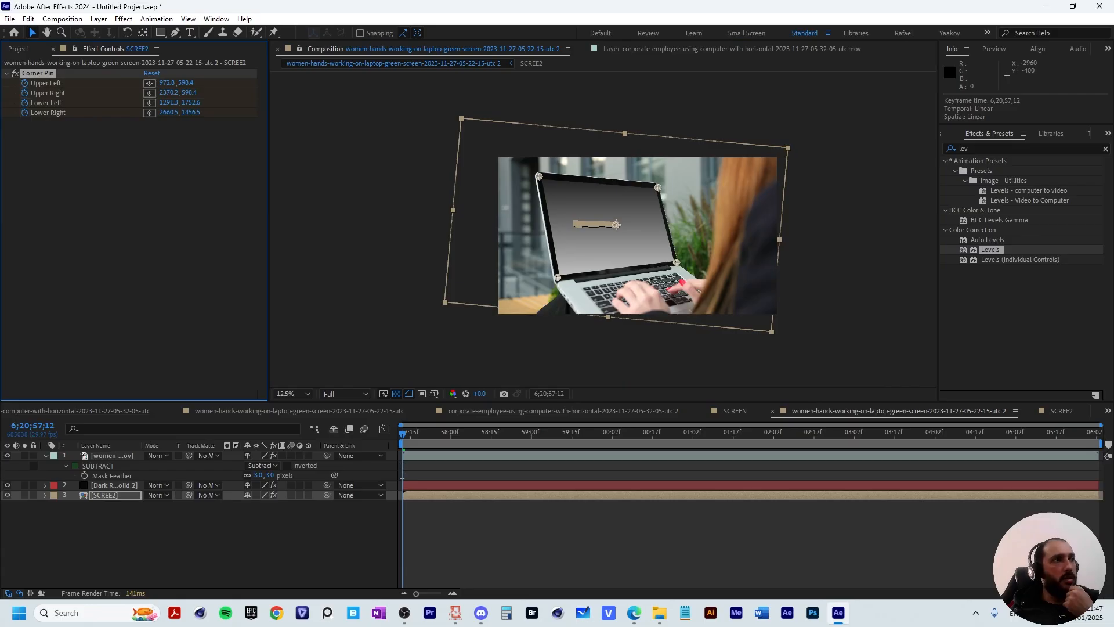
key(ctrl+Up)
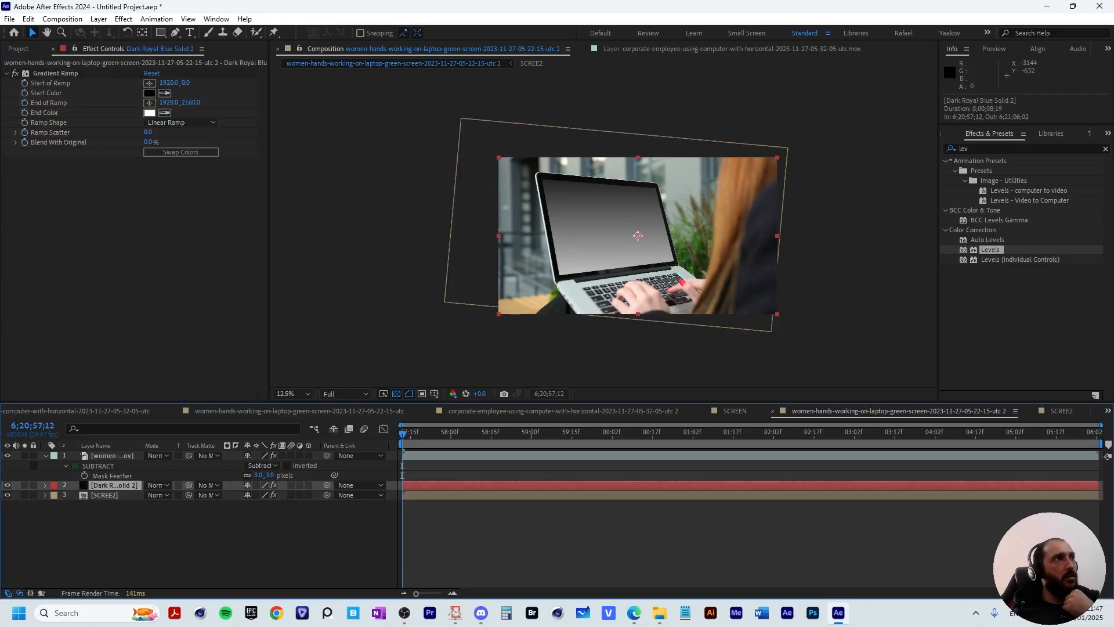
click(55, 73)
drag(637, 157, 560, 246)
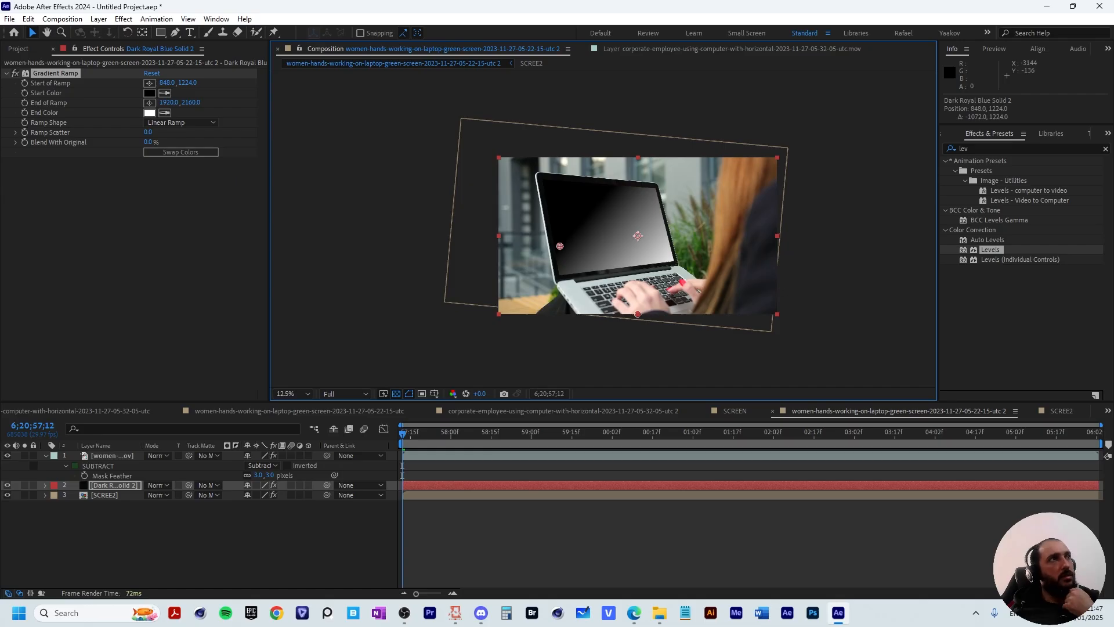
drag(637, 314, 669, 231)
key(period)
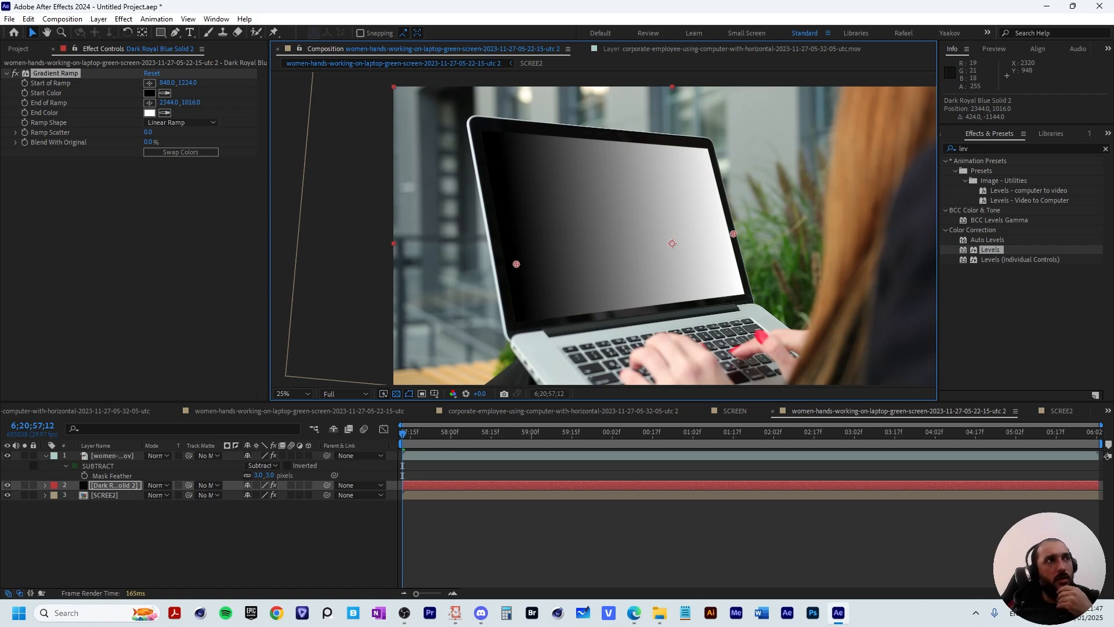
drag(405, 433, 395, 415)
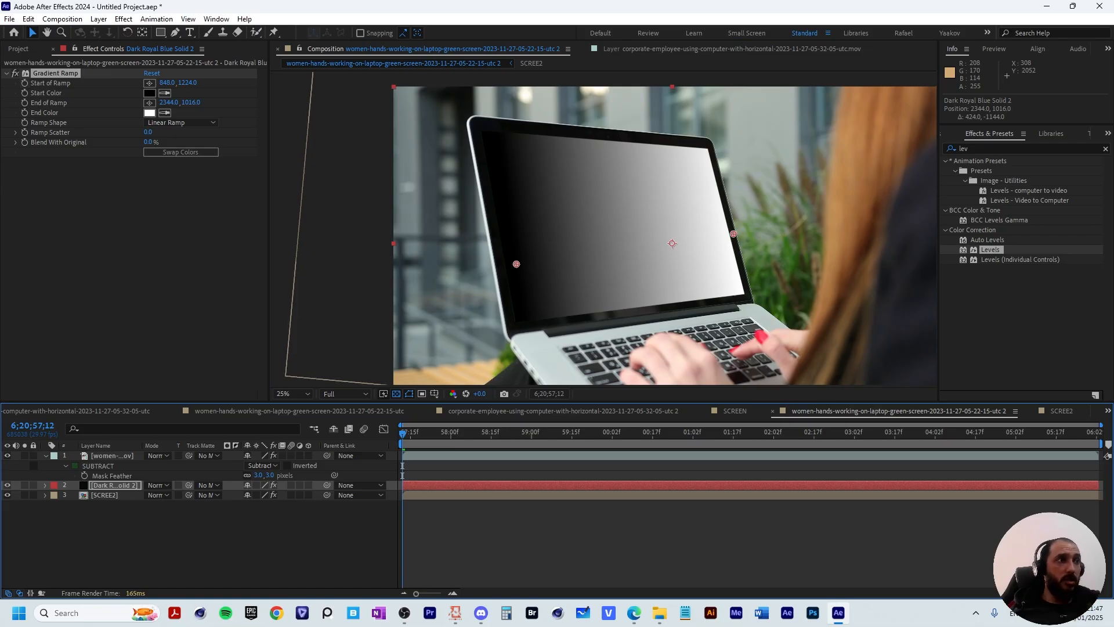
- Reveal the women-hands footage layer's keyframed properties and copy the Mocha AE Top Left tracking keyframes
click(105, 494)
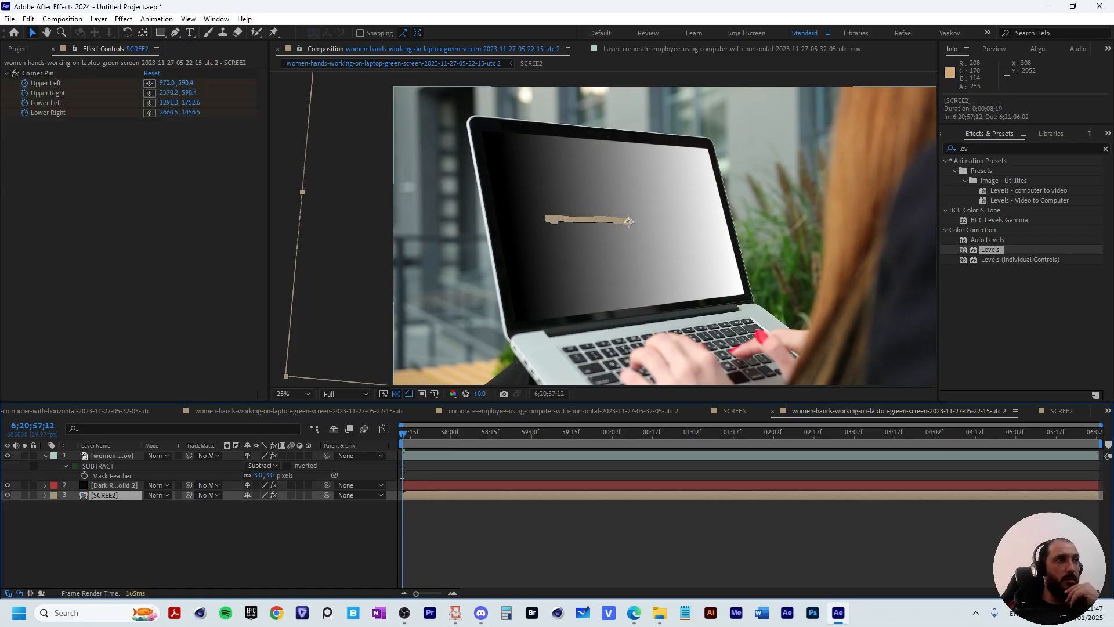
click(112, 455)
click(61, 102)
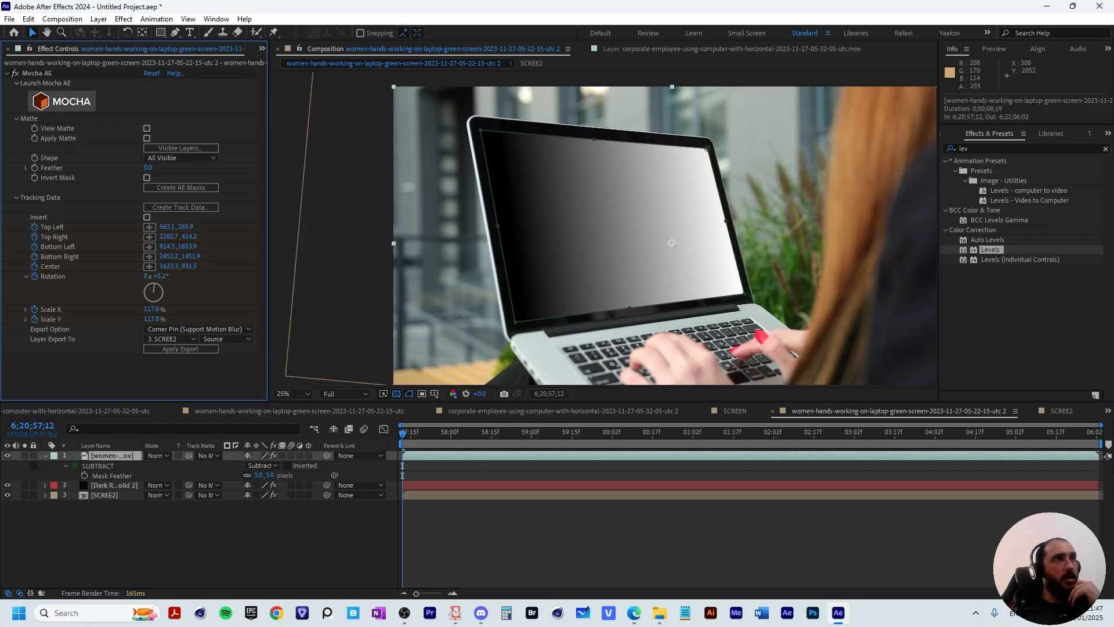
click(436, 541)
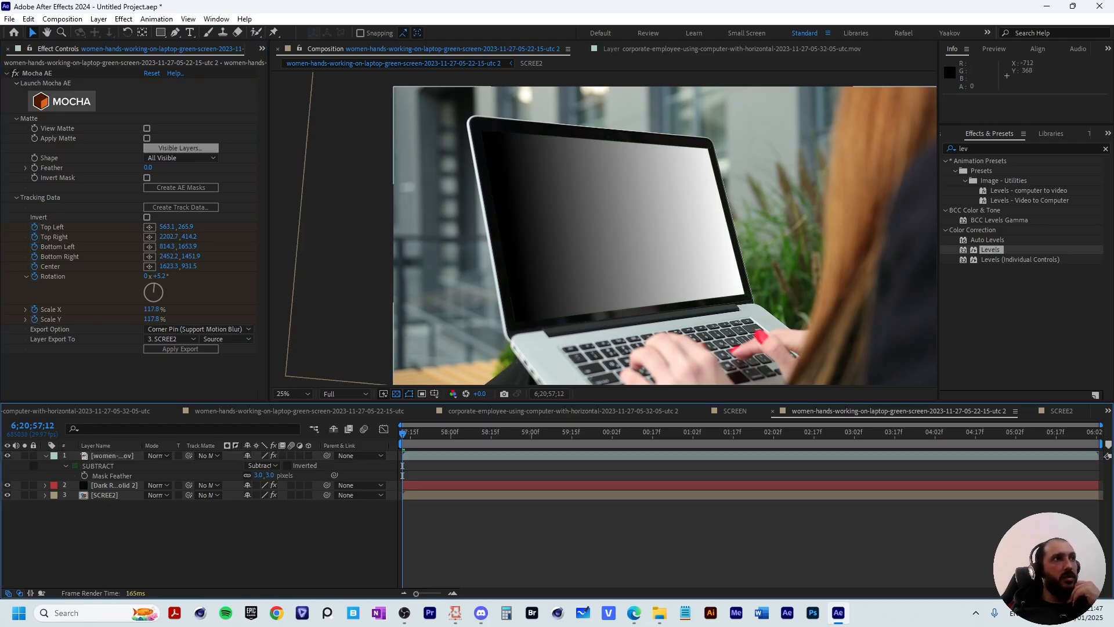
click(112, 455)
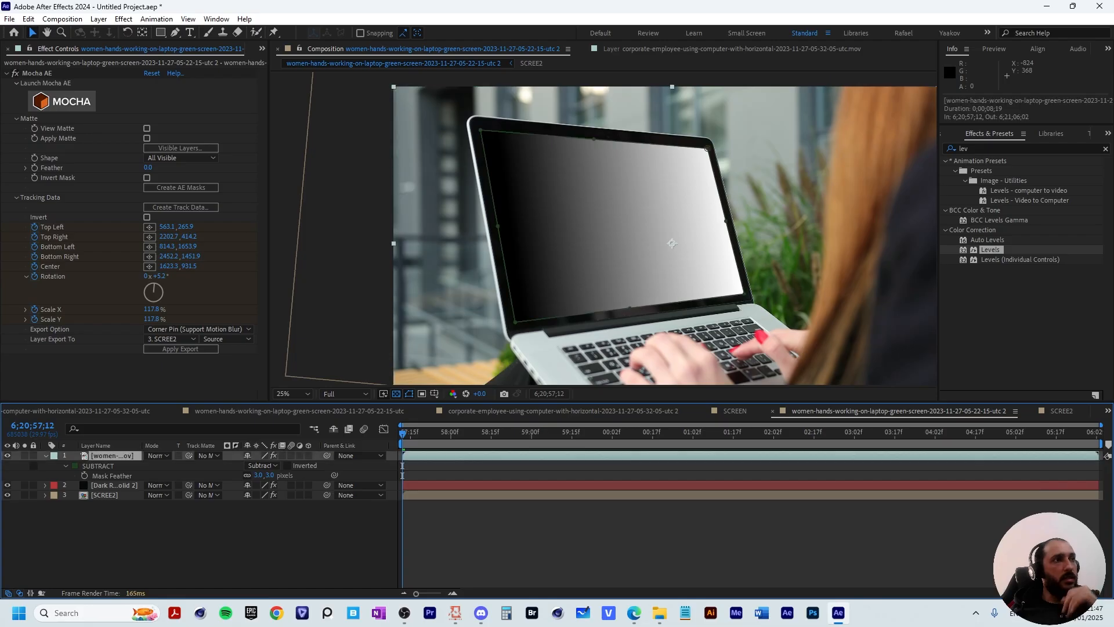
key(u)
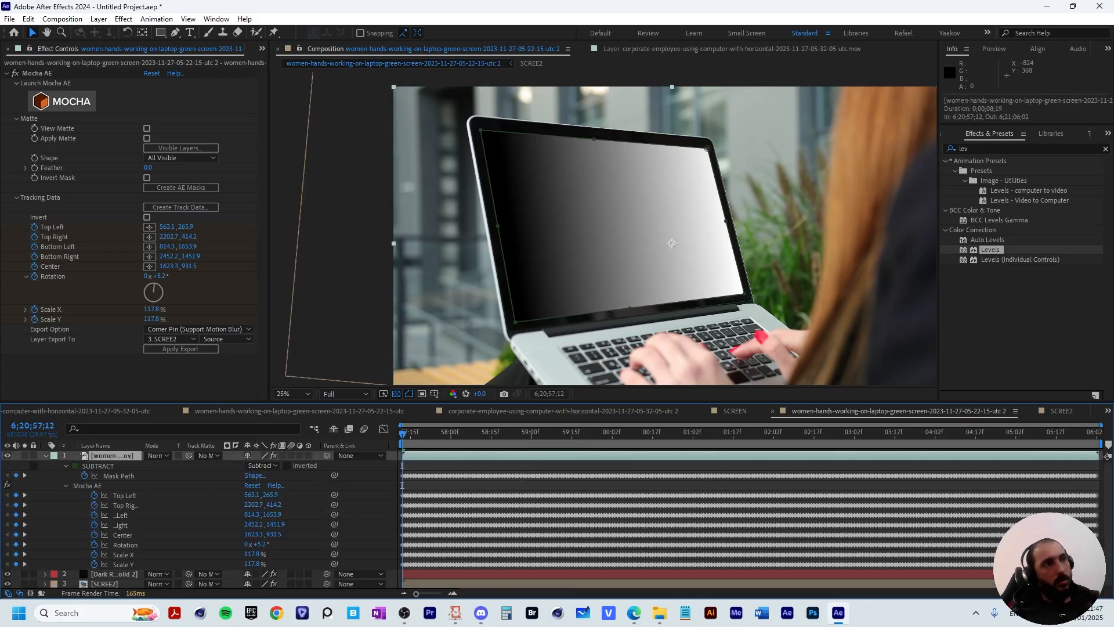
click(125, 496)
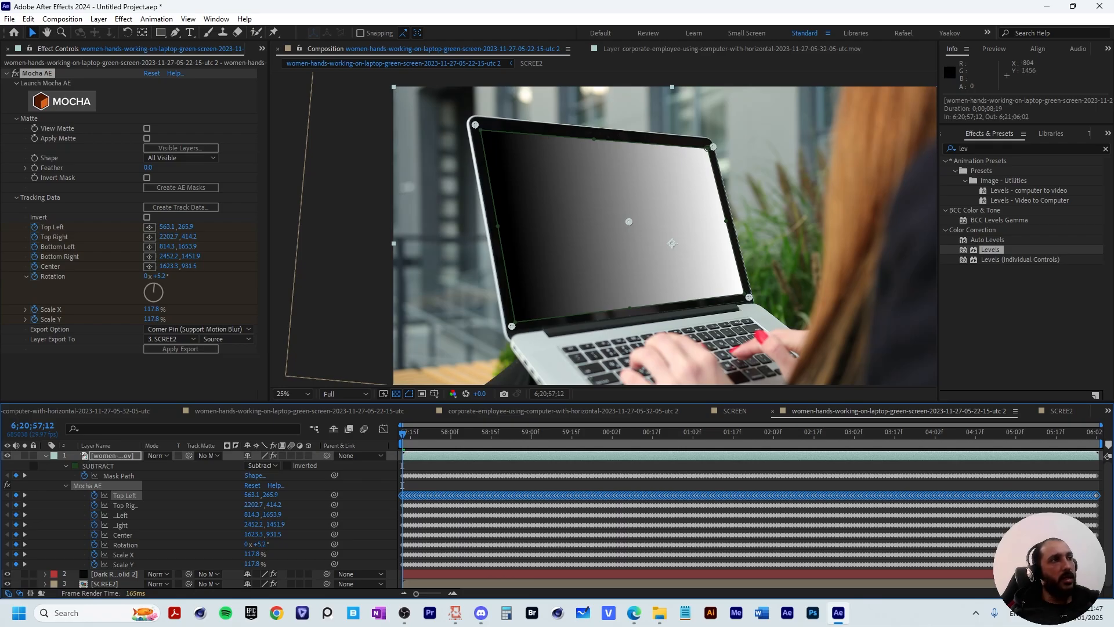
key(ctrl+c)
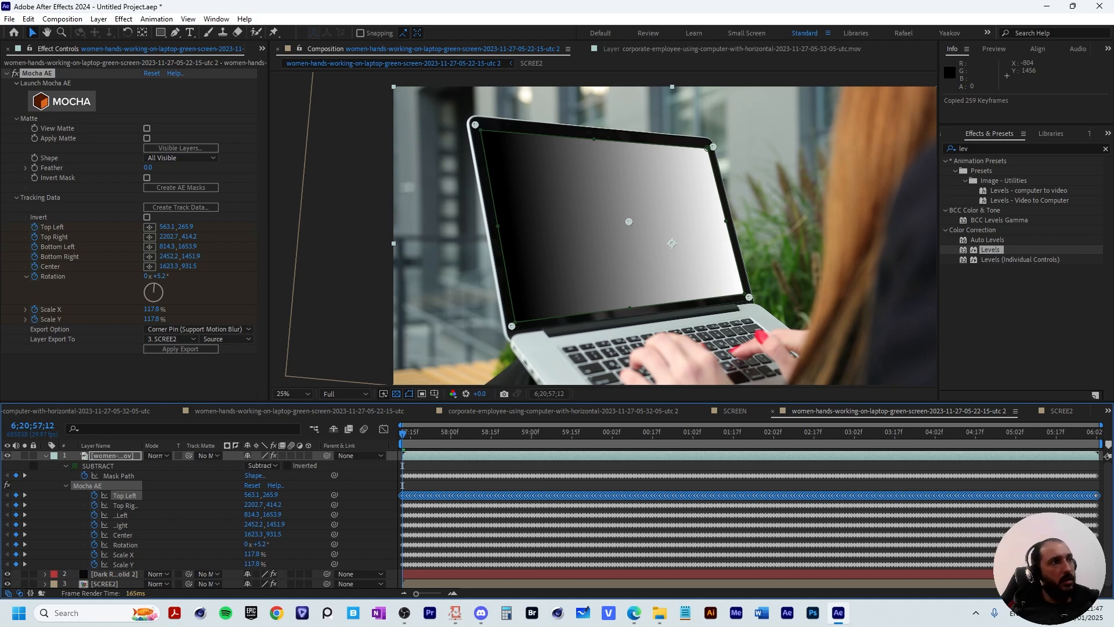
- Enable keyframing for Start of Ramp and End of Ramp on Dark Royal Blue Solid 2 and reveal both animated properties
click(114, 574)
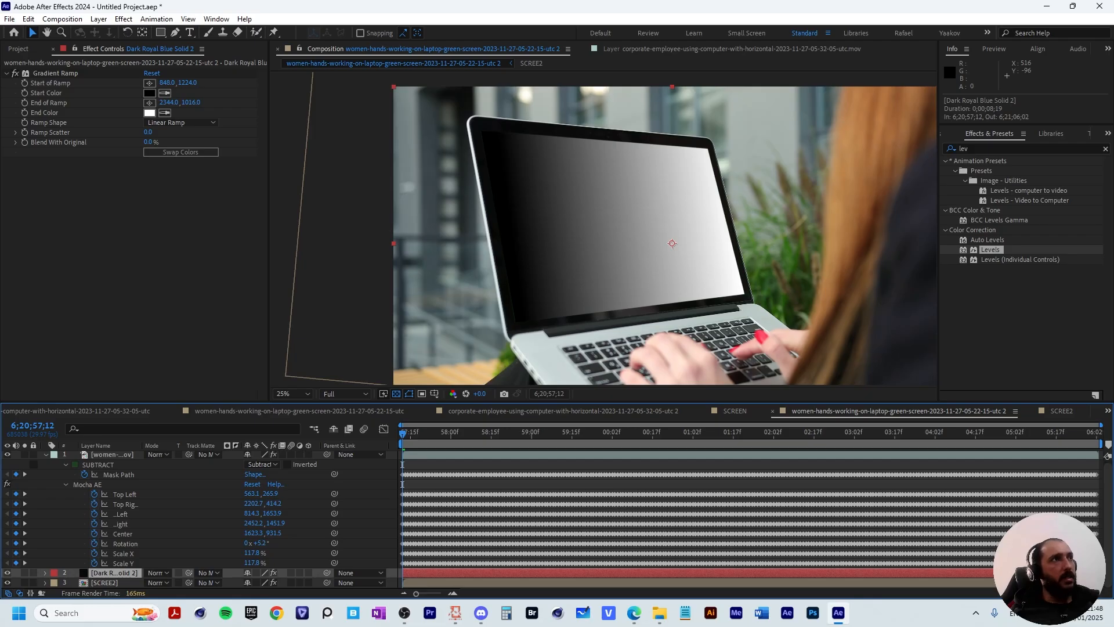
click(24, 83)
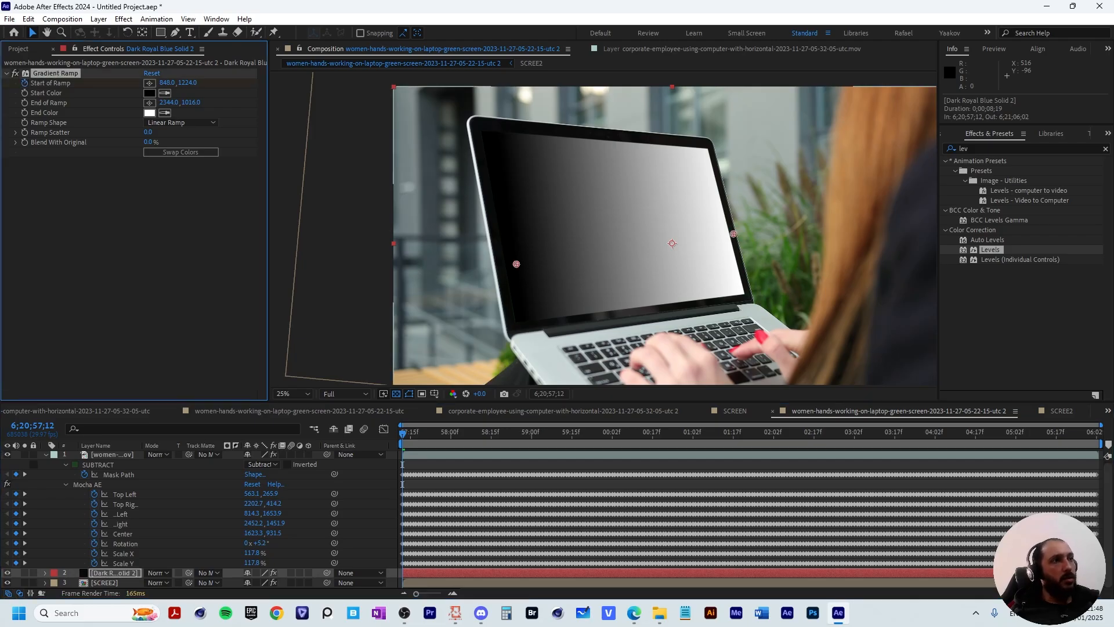
key(e)
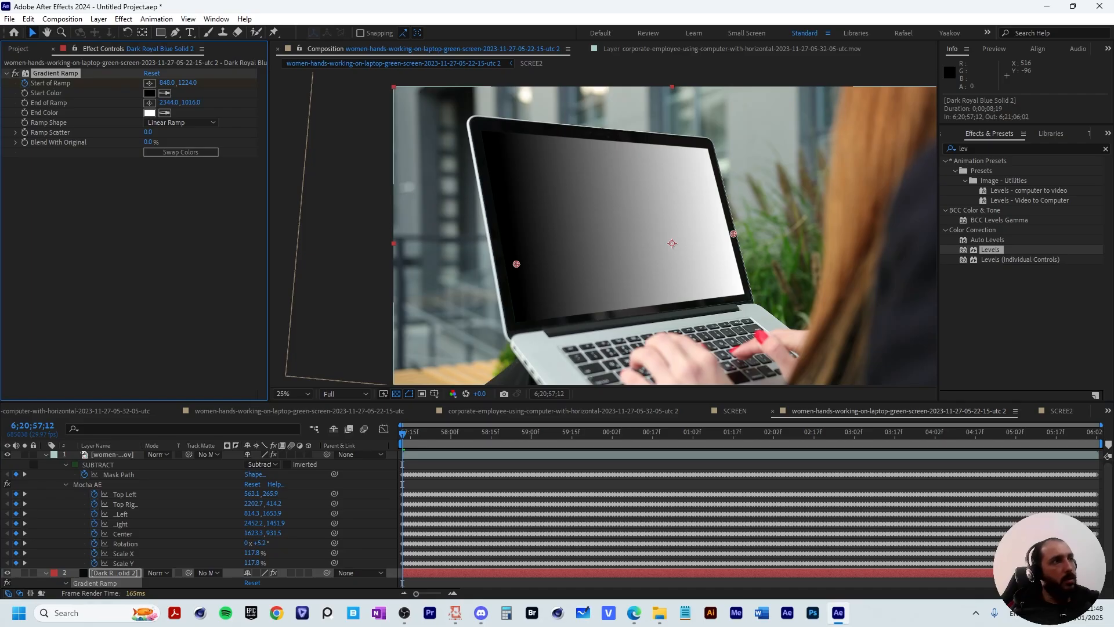
click(25, 103)
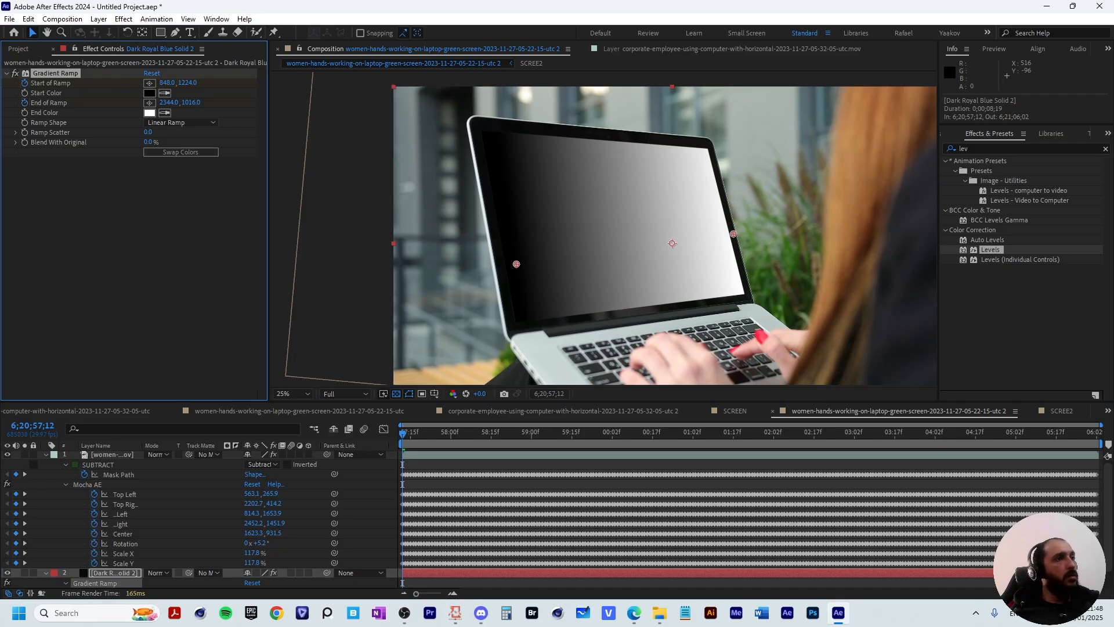
key(u)
key(u)
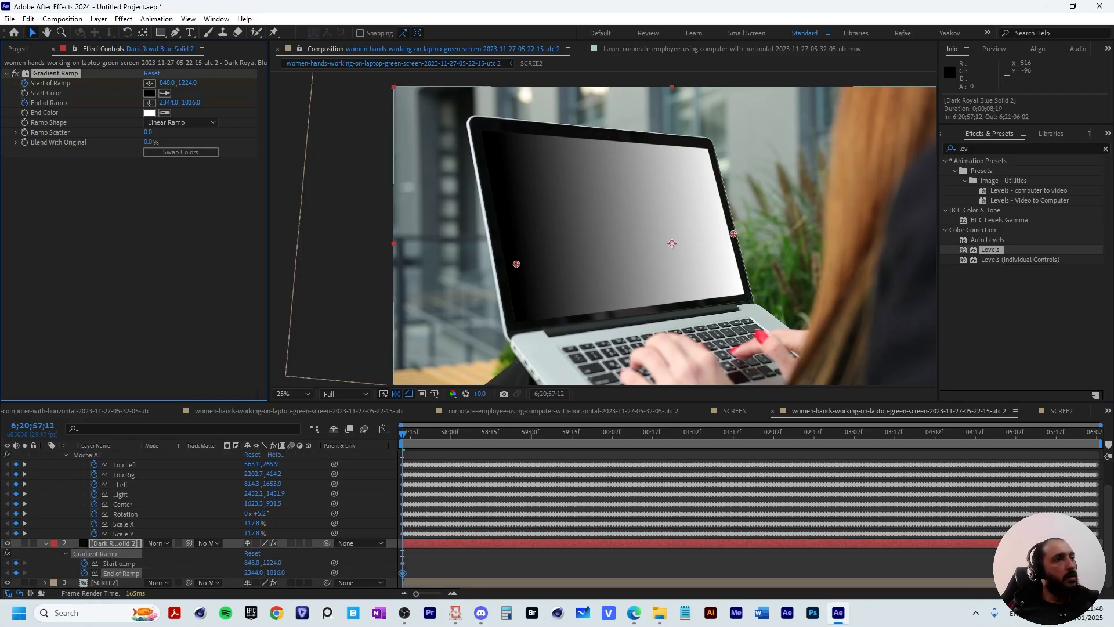
- Paste the copied Top Left tracking keyframes onto the solid's Start of Ramp and check the motion across the clip
click(120, 563)
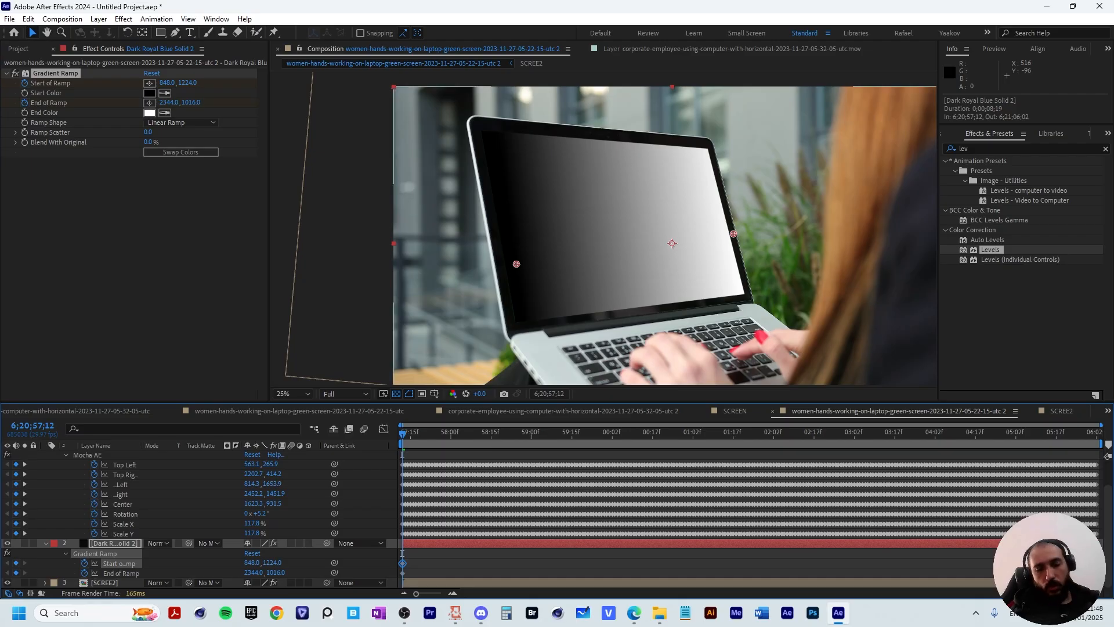
key(ctrl+v)
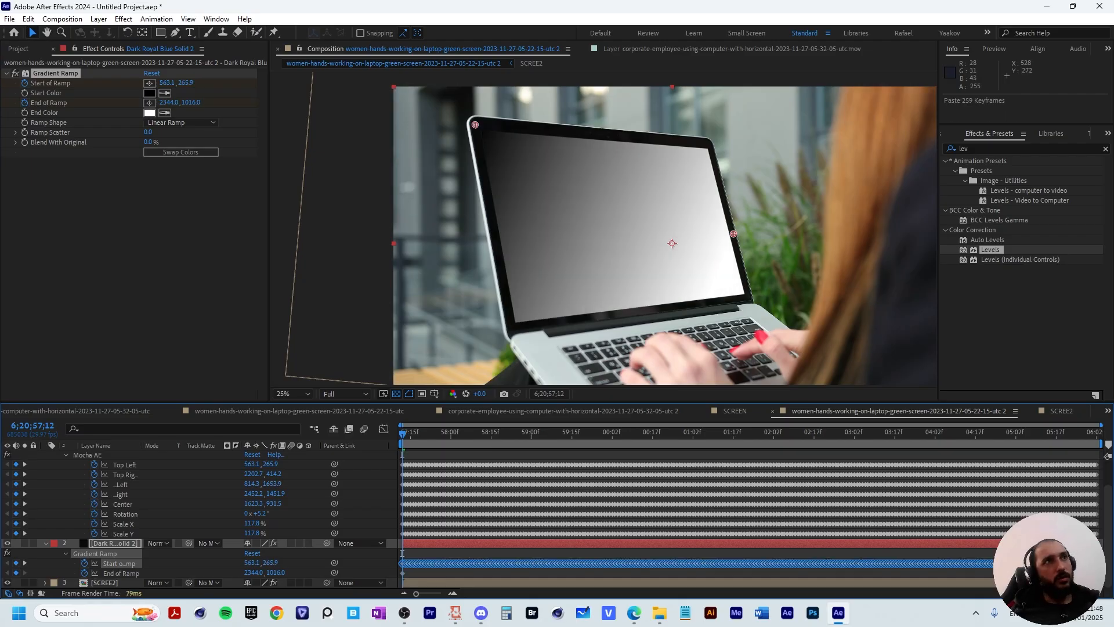
drag(403, 433, 1096, 434)
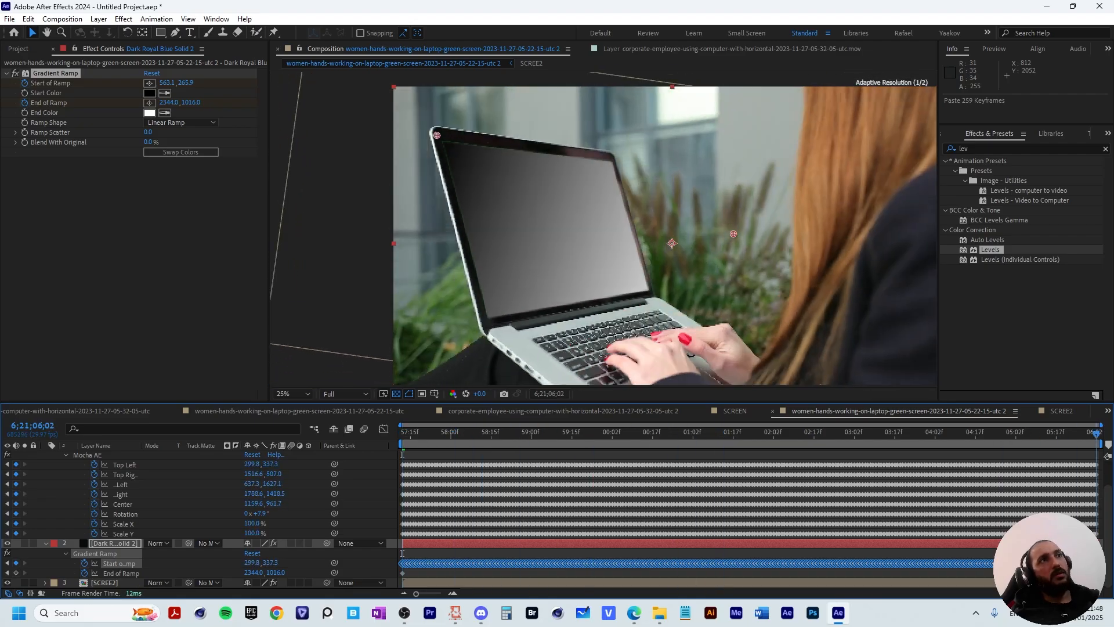
key(space)
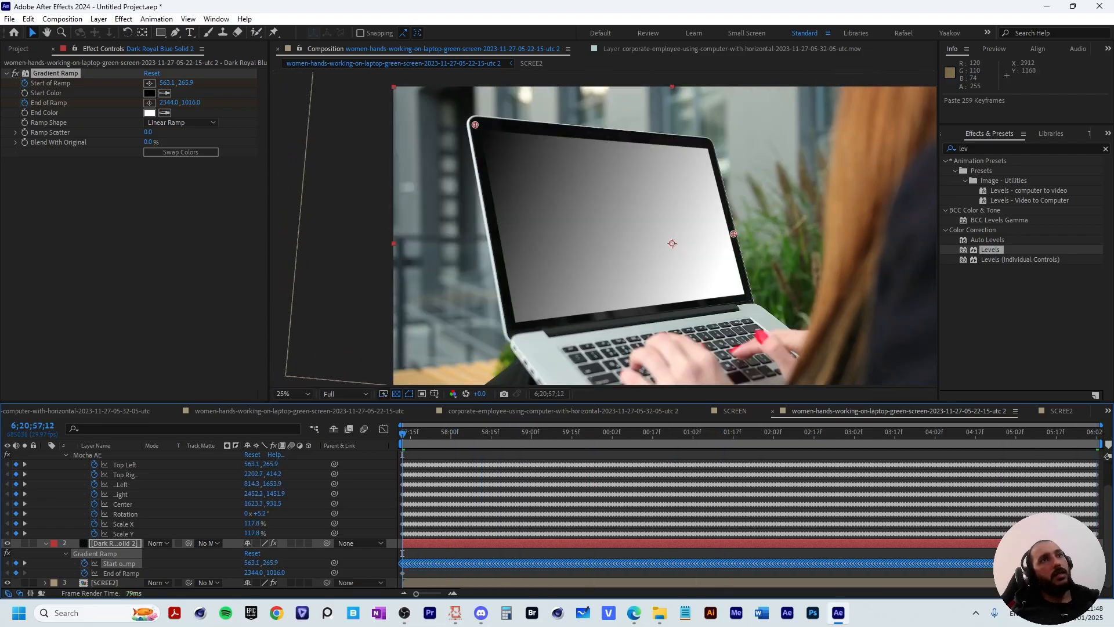
- Widen the layer name column to read full property names and copy the Mocha AE Bottom Right tracking keyframes
drag(733, 233, 749, 293)
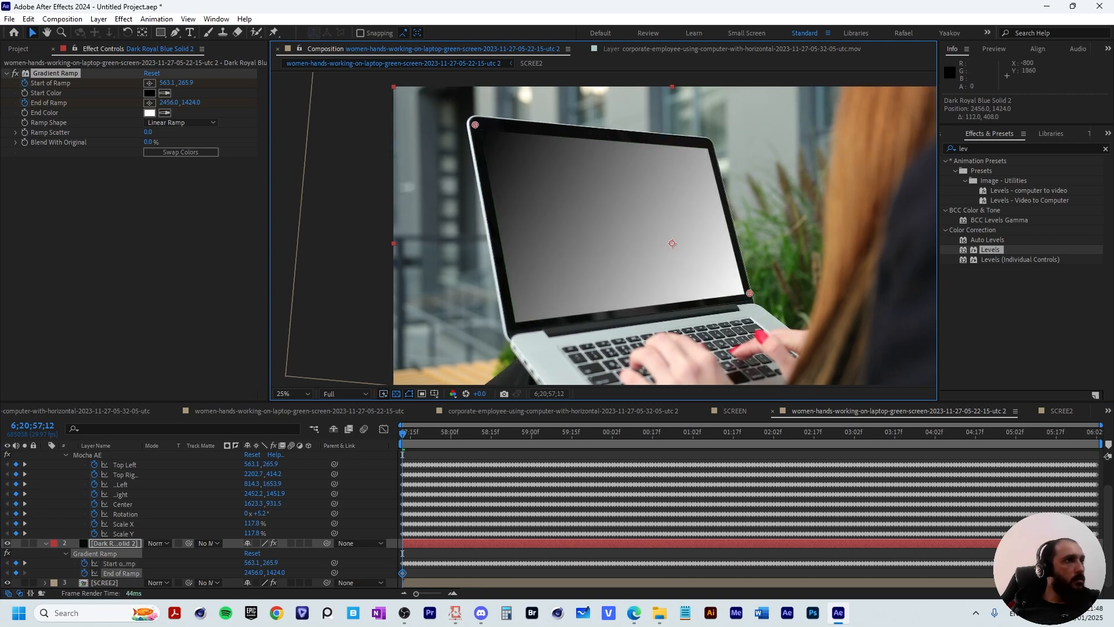
drag(142, 445, 235, 445)
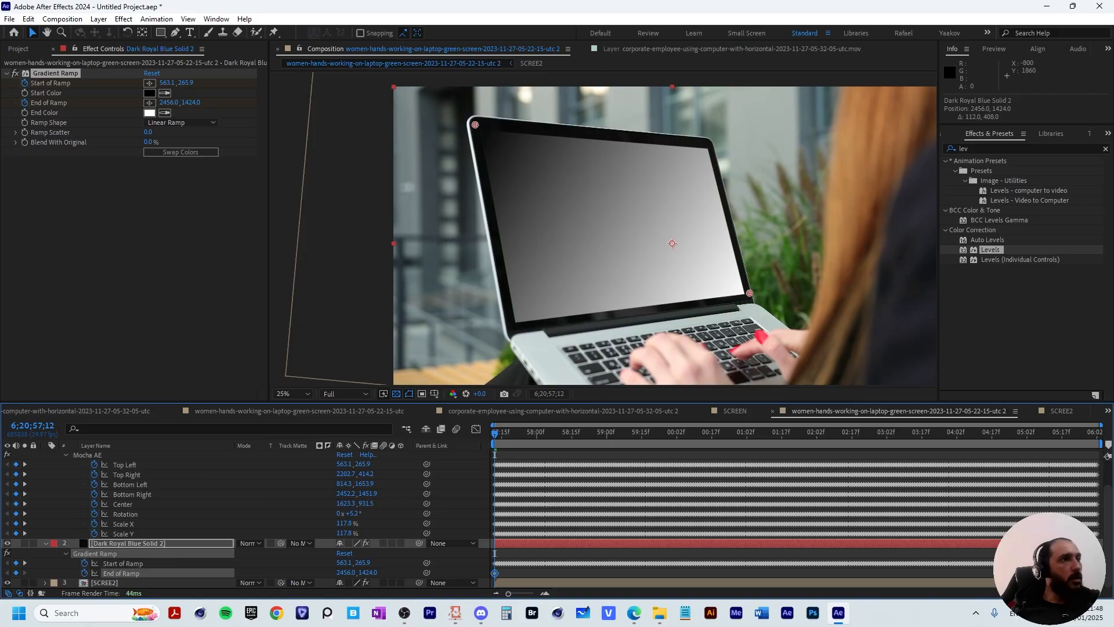
click(132, 494)
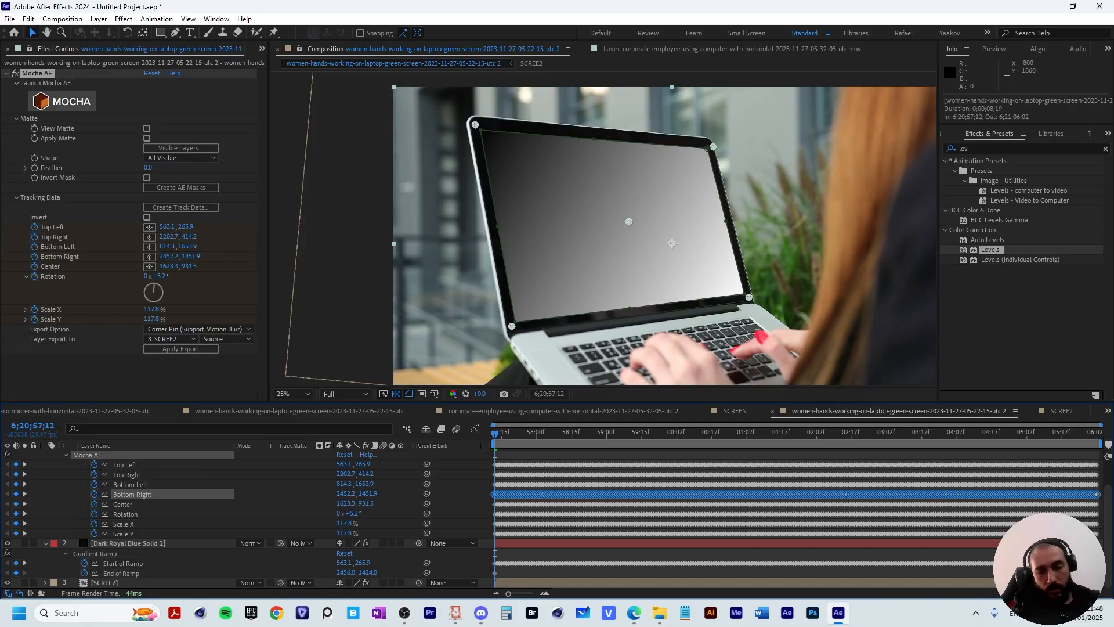
key(ctrl+c)
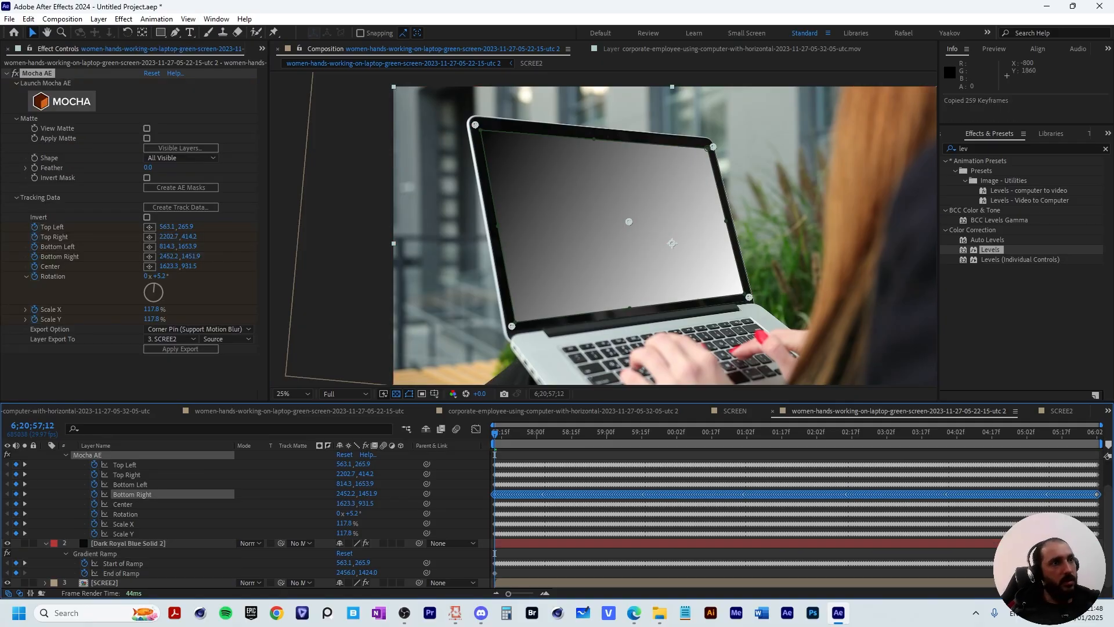
- Paste the copied Bottom Right tracking keyframes onto the solid's End of Ramp and preview the gradient through the clip
click(121, 573)
key(ctrl+v)
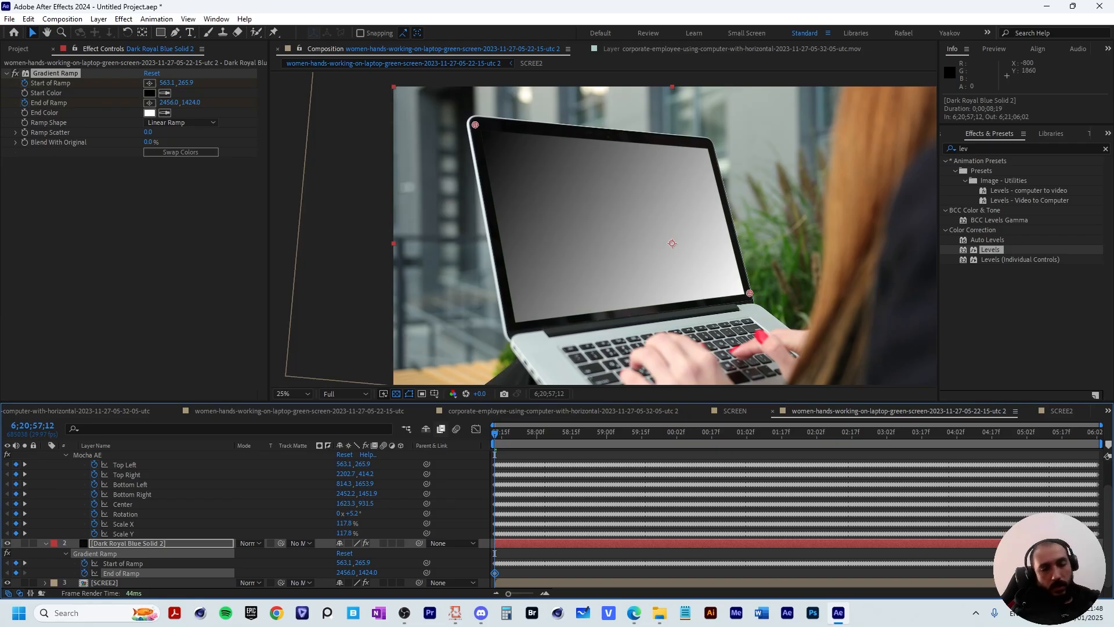
key(ctrl+v)
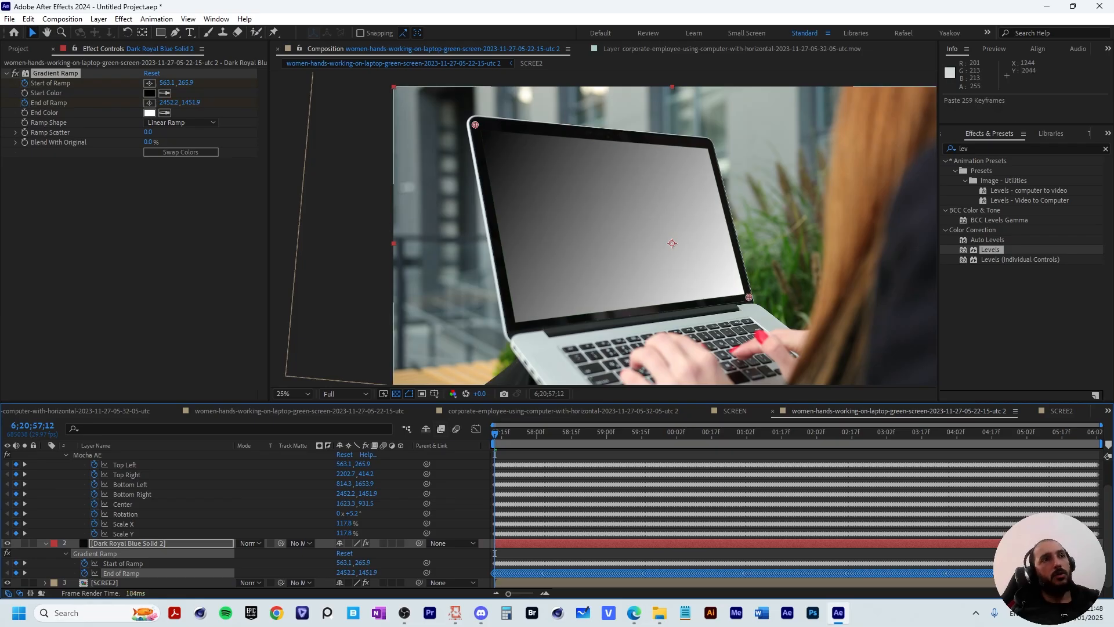
drag(563, 433, 1097, 433)
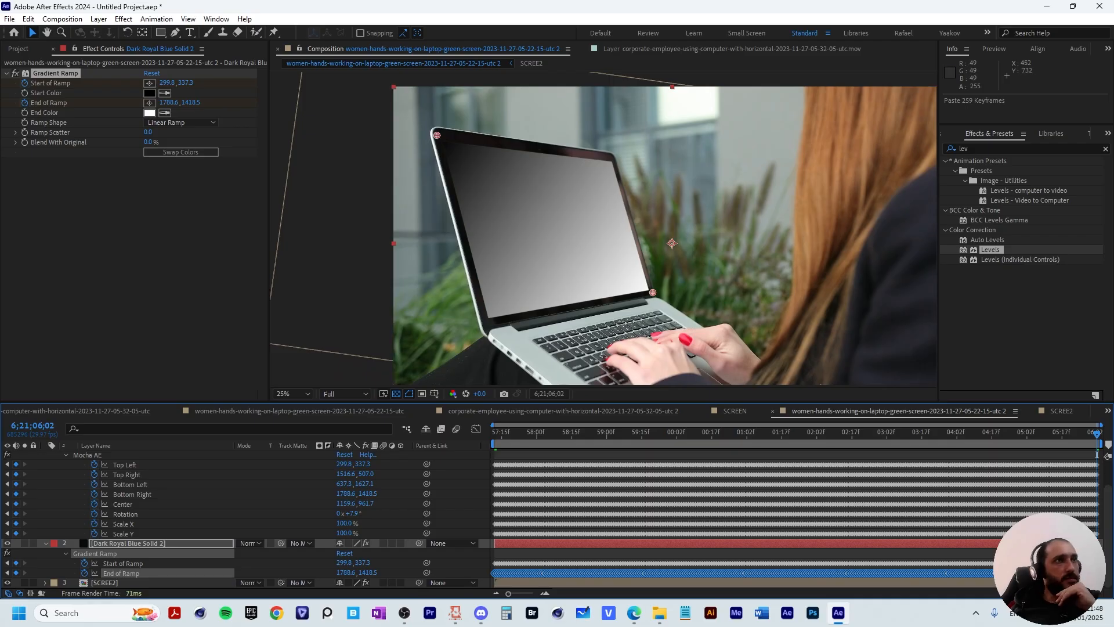
drag(545, 433, 1097, 433)
key(space)
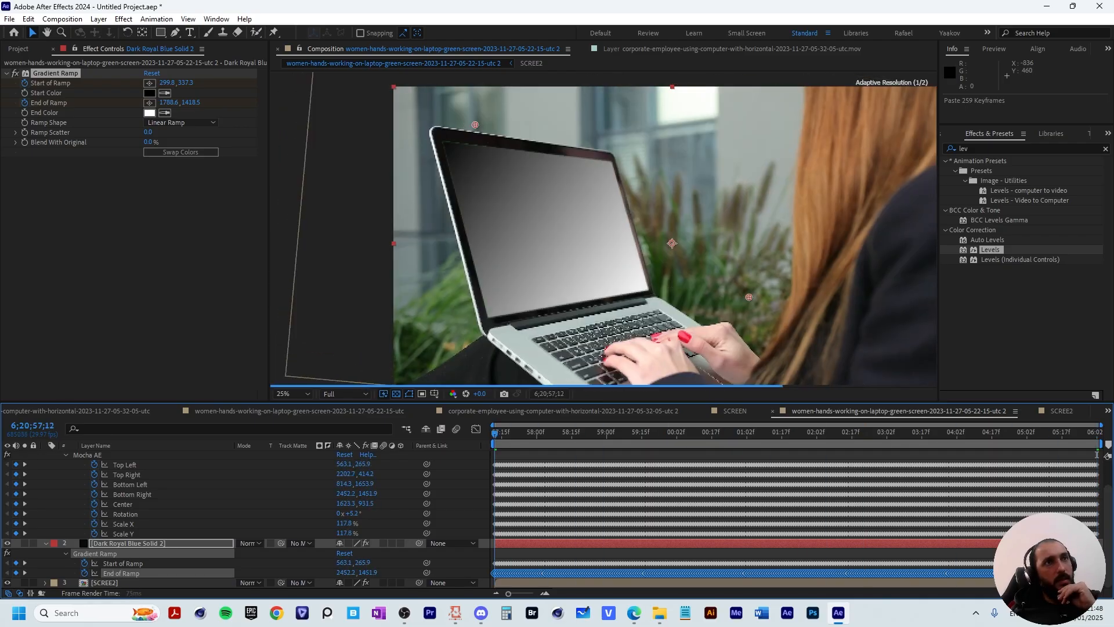
- Compare the gradient at the clip's last and first frames, and collapse the footage layer's properties
key(space)
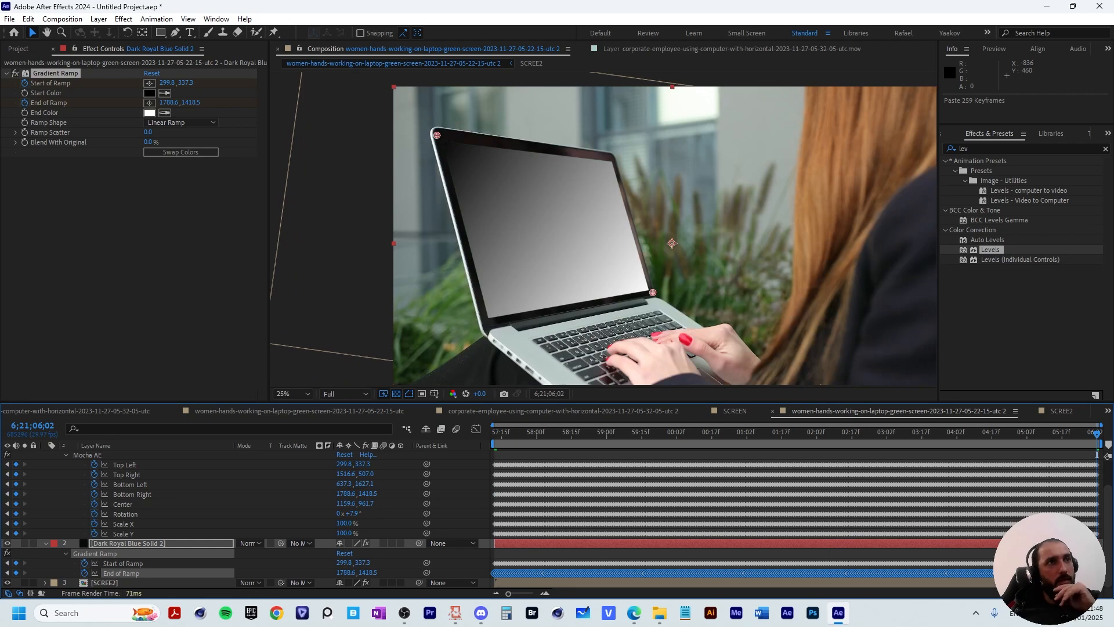
key(Home)
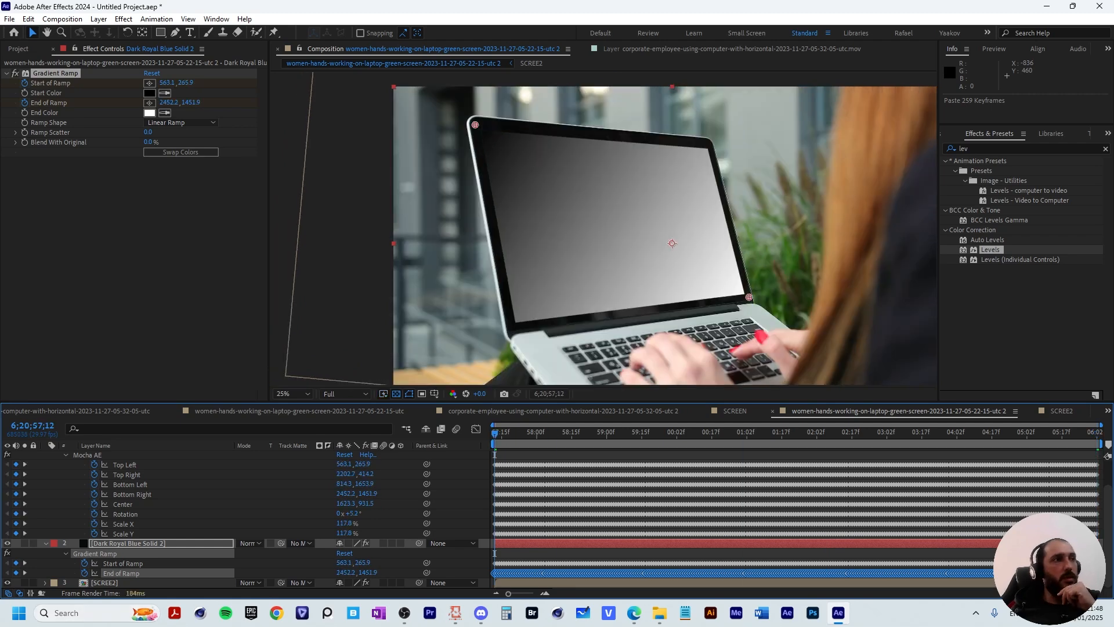
scroll(247, 517, up, 3)
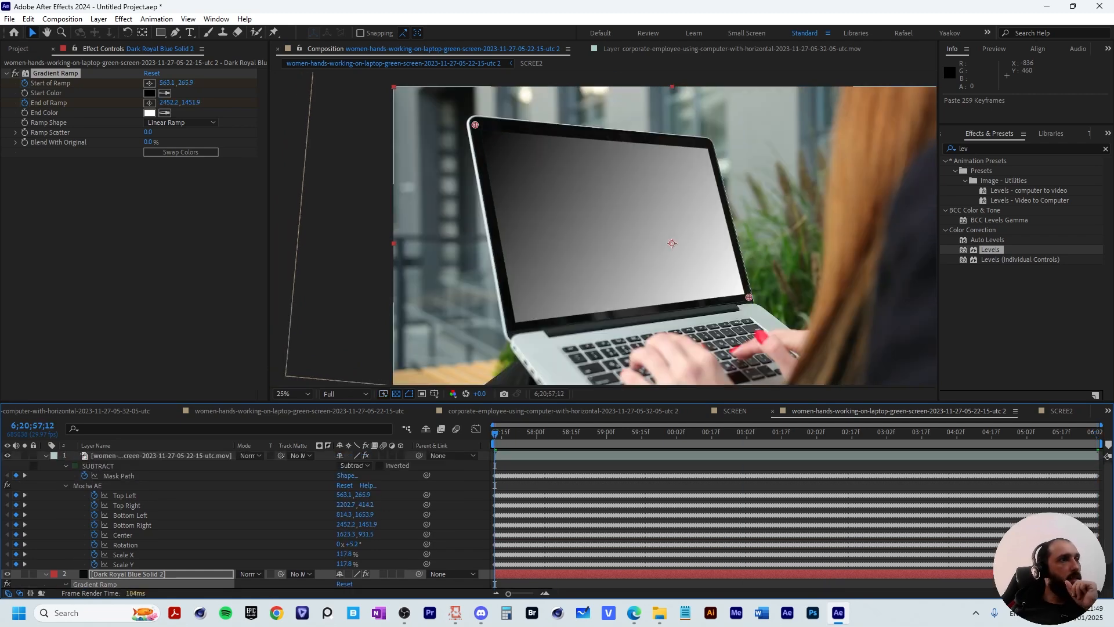
click(46, 455)
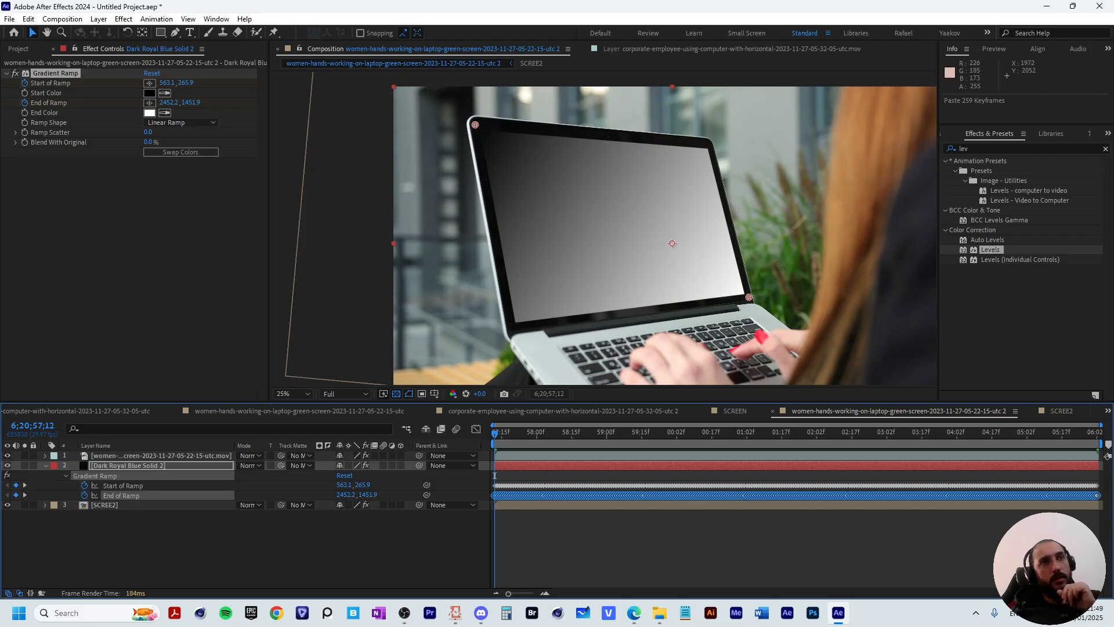
click(494, 476)
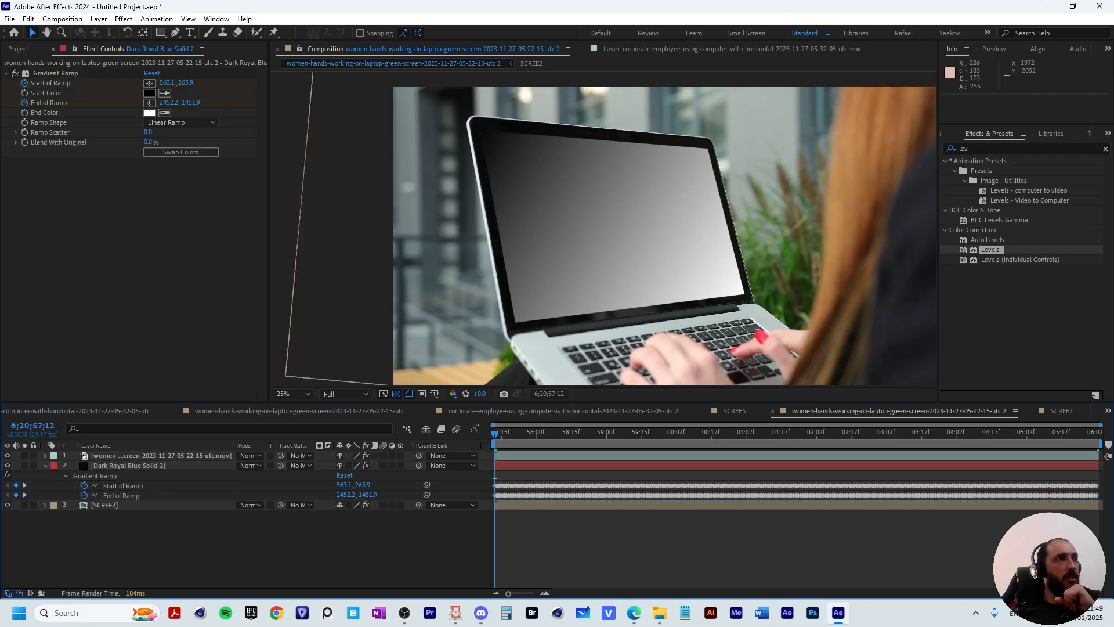
- Solo the SCREE2 layer briefly to view the screen content alone, and restore the full composite
click(105, 505)
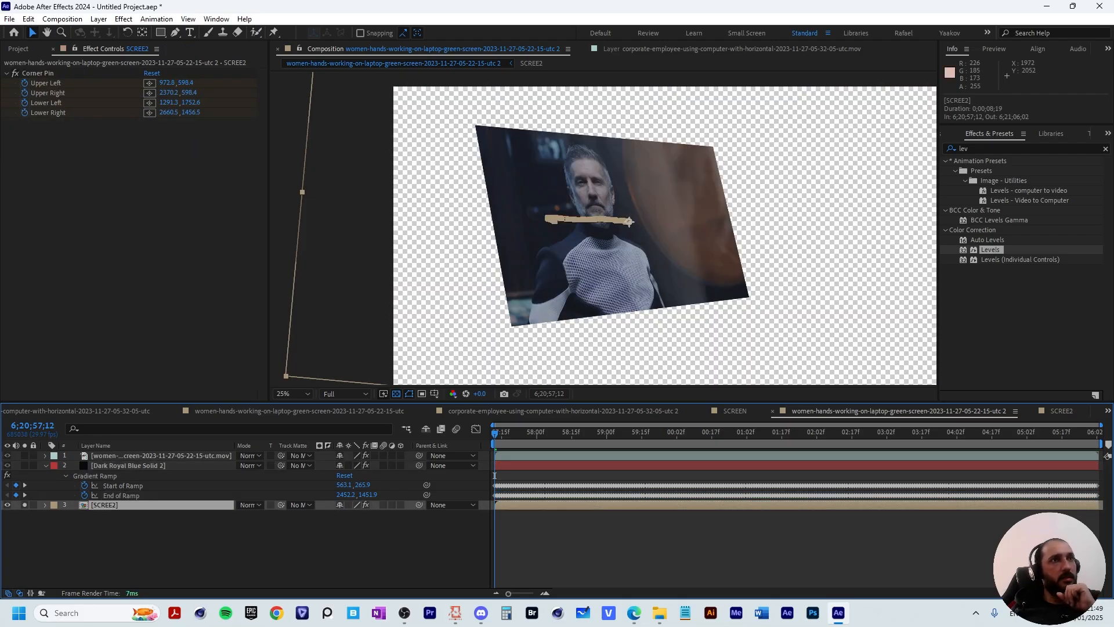
click(24, 505)
click(25, 465)
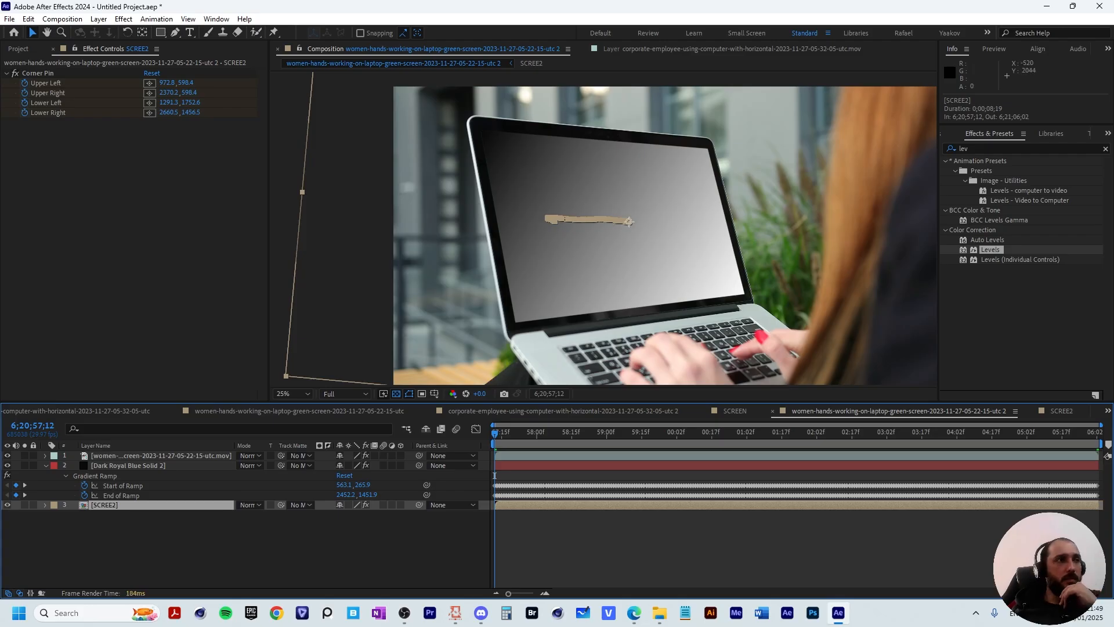
- Reveal the footage layer's animated properties and copy the Mocha AE Bottom Left tracking keyframes
click(161, 456)
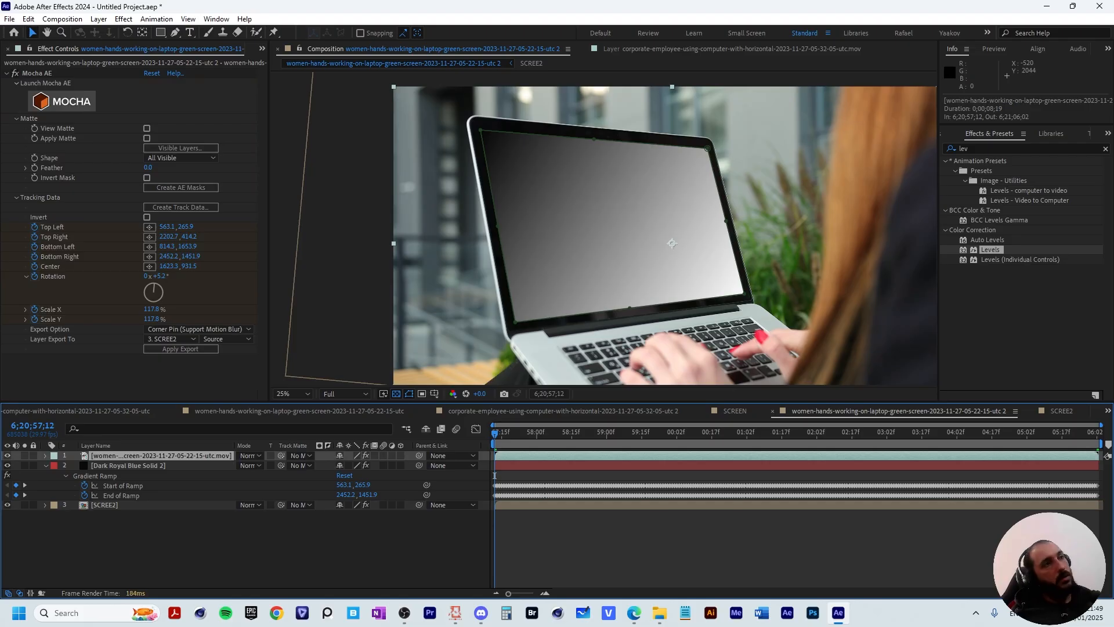
key(u)
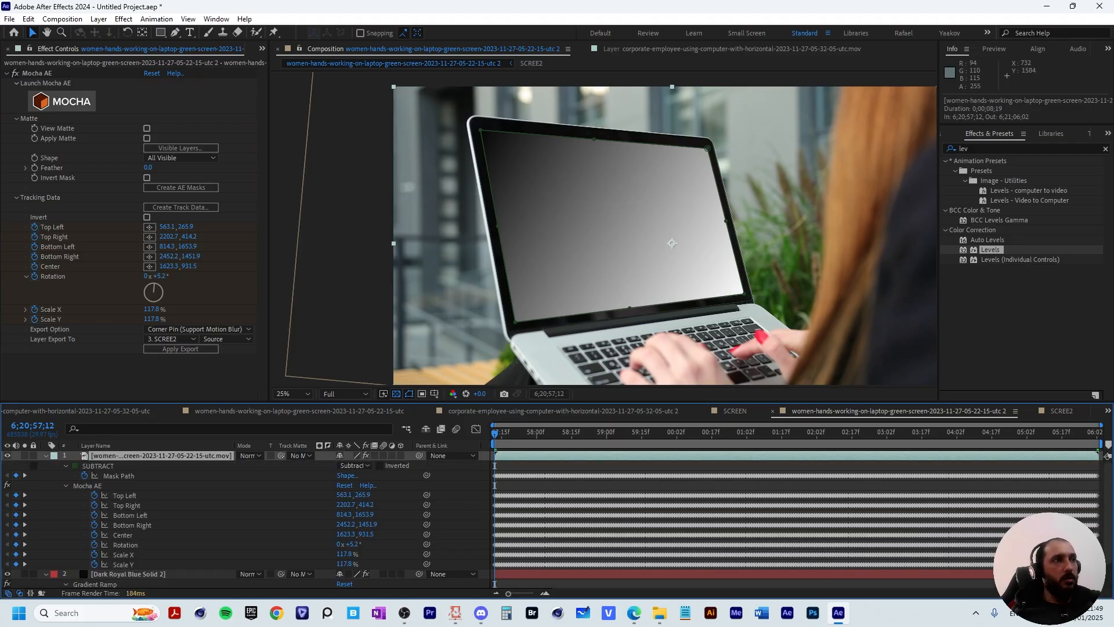
click(129, 515)
click(37, 73)
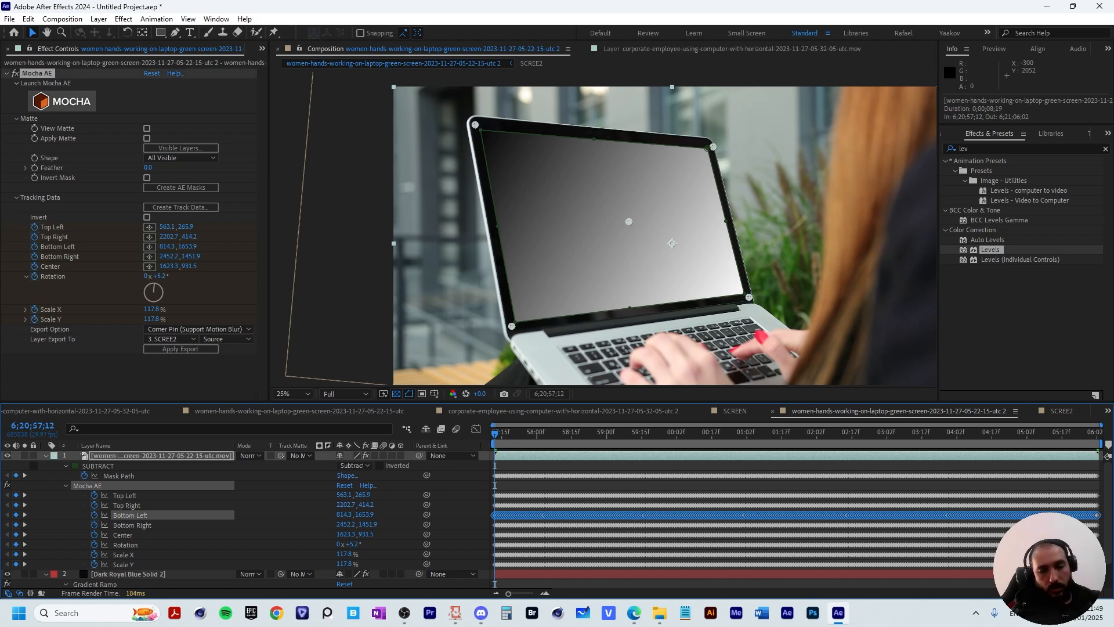
key(ctrl+c)
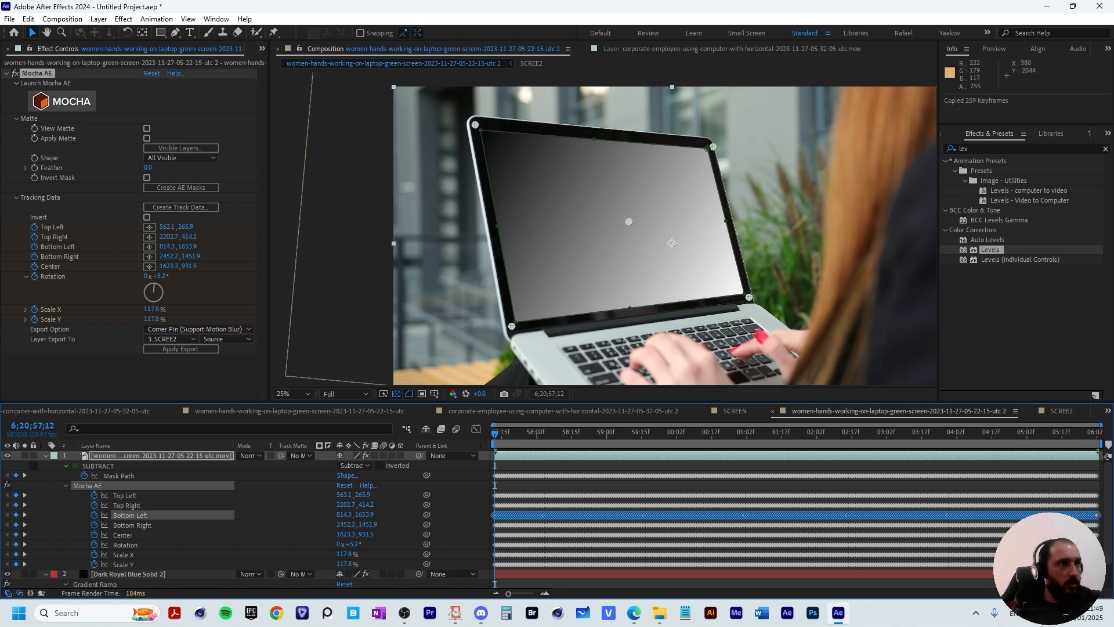
- Paste the Bottom Left tracking keyframes onto the solid's Start of Ramp and check the motion across the clip
scroll(244, 519, down, 2)
click(123, 562)
key(ctrl+v)
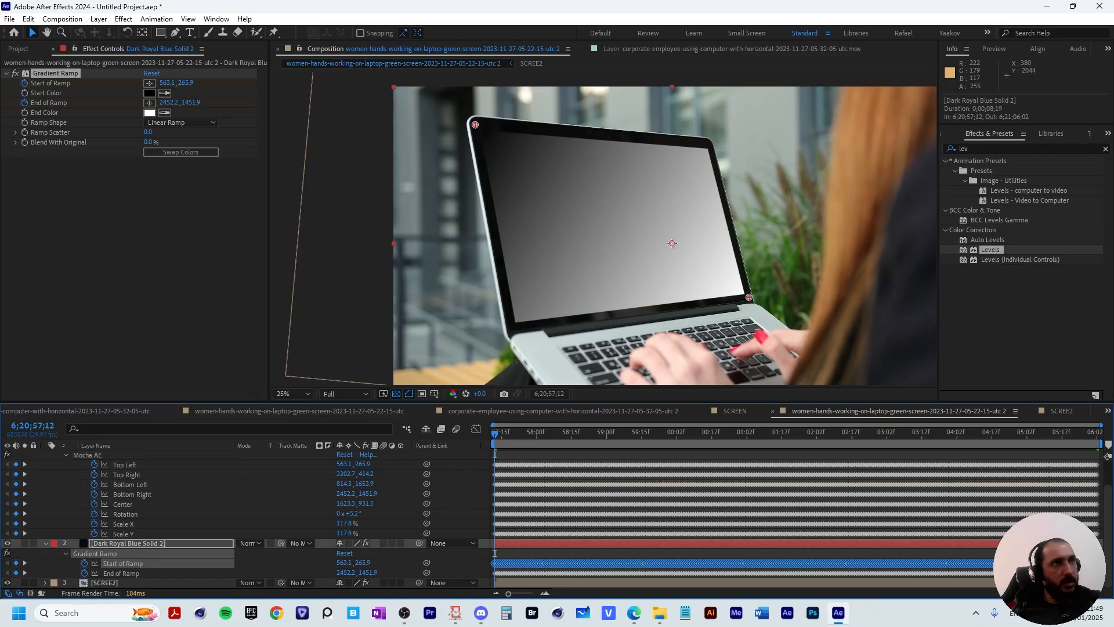
key(ctrl+v)
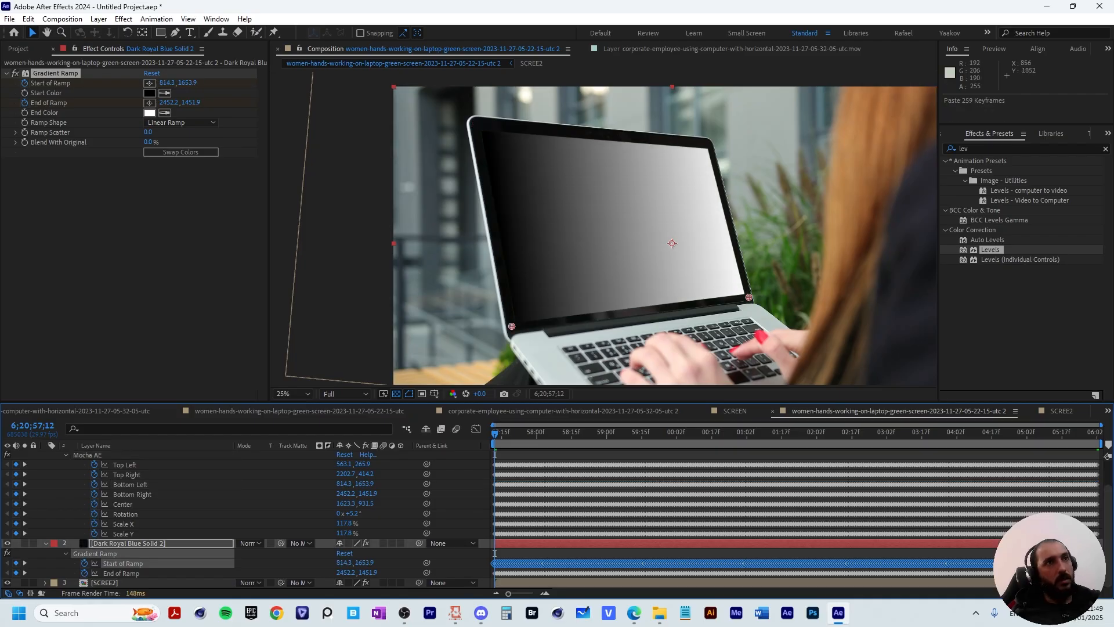
drag(494, 433, 1097, 434)
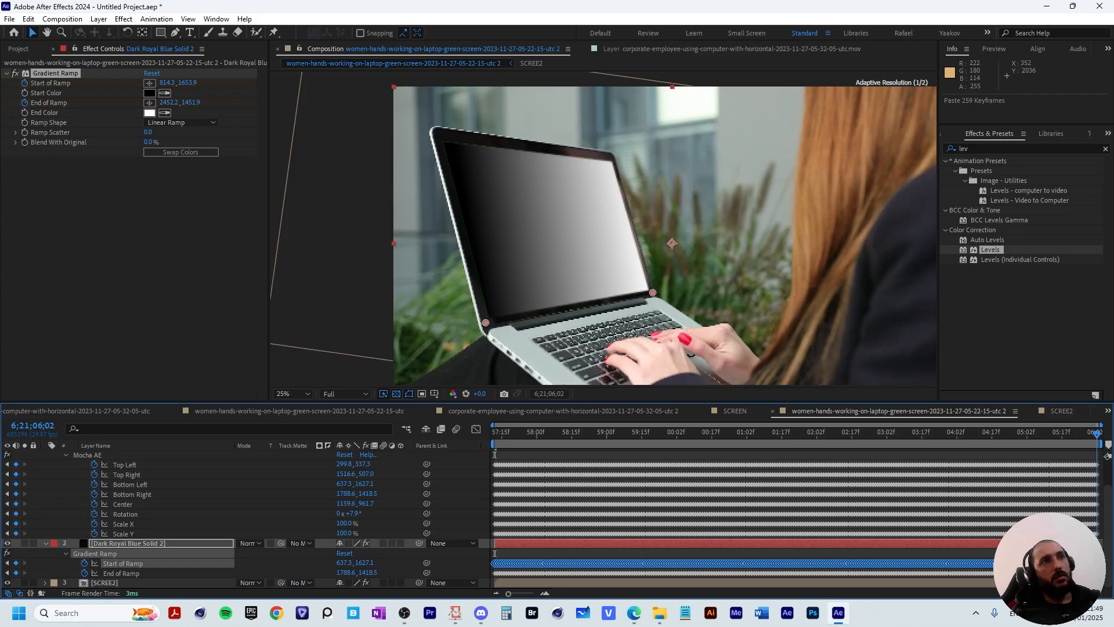
key(Home)
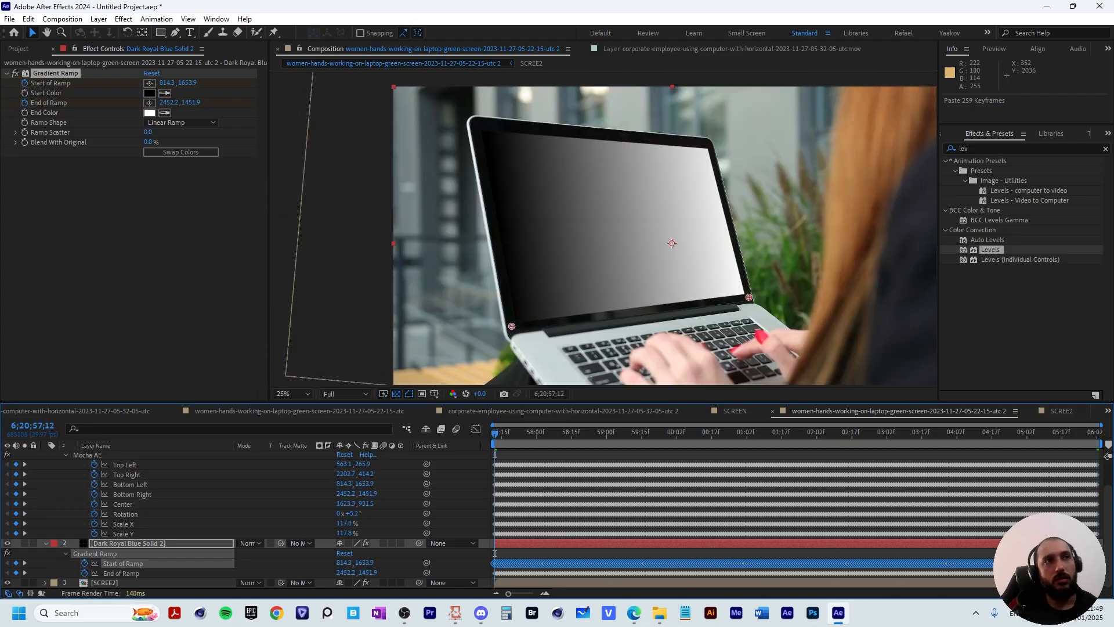
- Collapse the footage layer's properties and enable keyframing for the gradient's Start Color and End Color at the first frame
scroll(244, 522, up, 1)
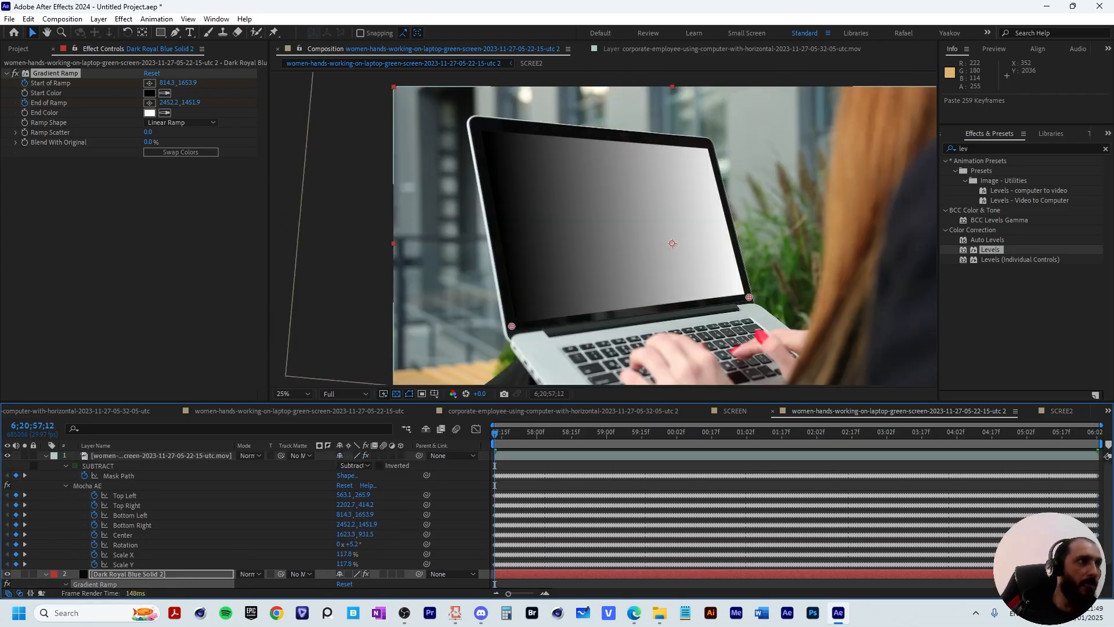
click(46, 456)
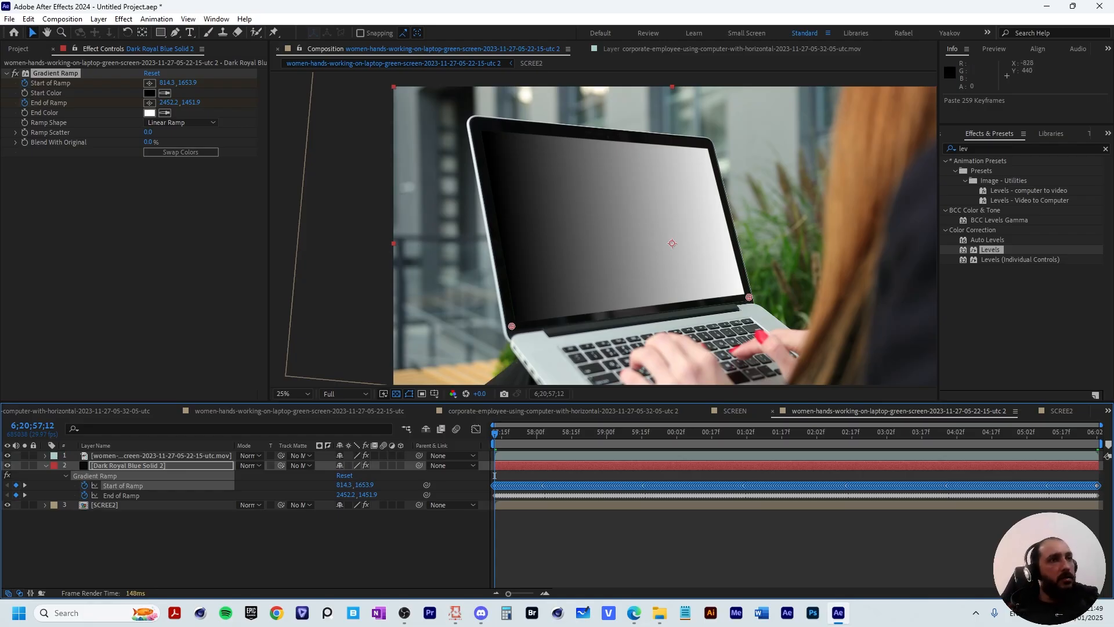
click(24, 93)
click(25, 113)
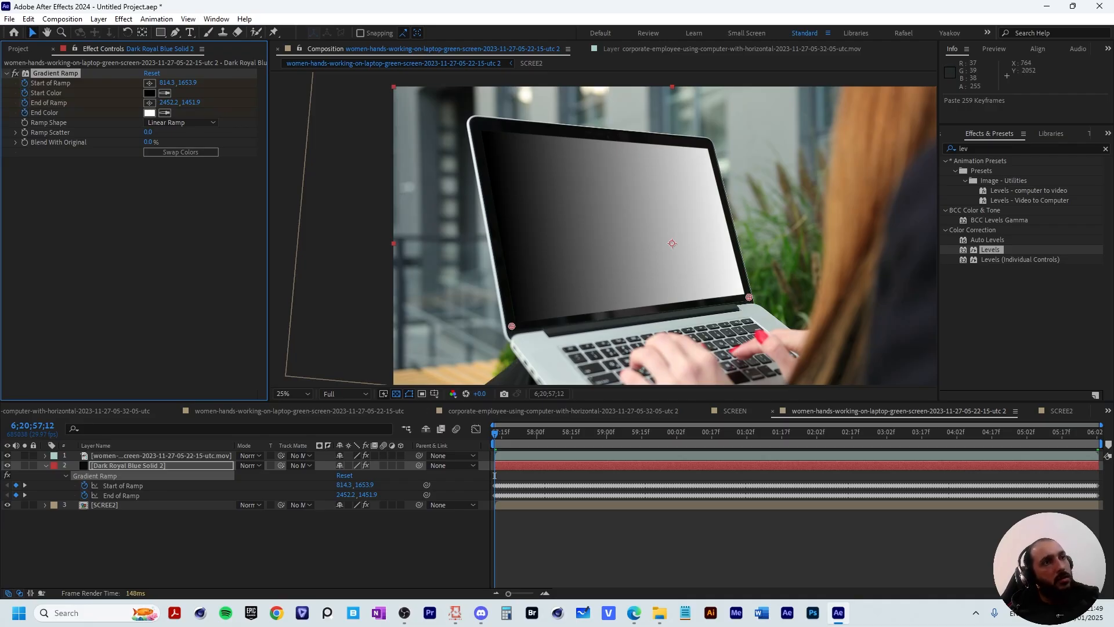
- At the clip's last frame, set the gradient's Start Color to dark grey 575757
drag(494, 475, 1097, 475)
scroll(603, 228, up, 2)
drag(701, 356, 727, 245)
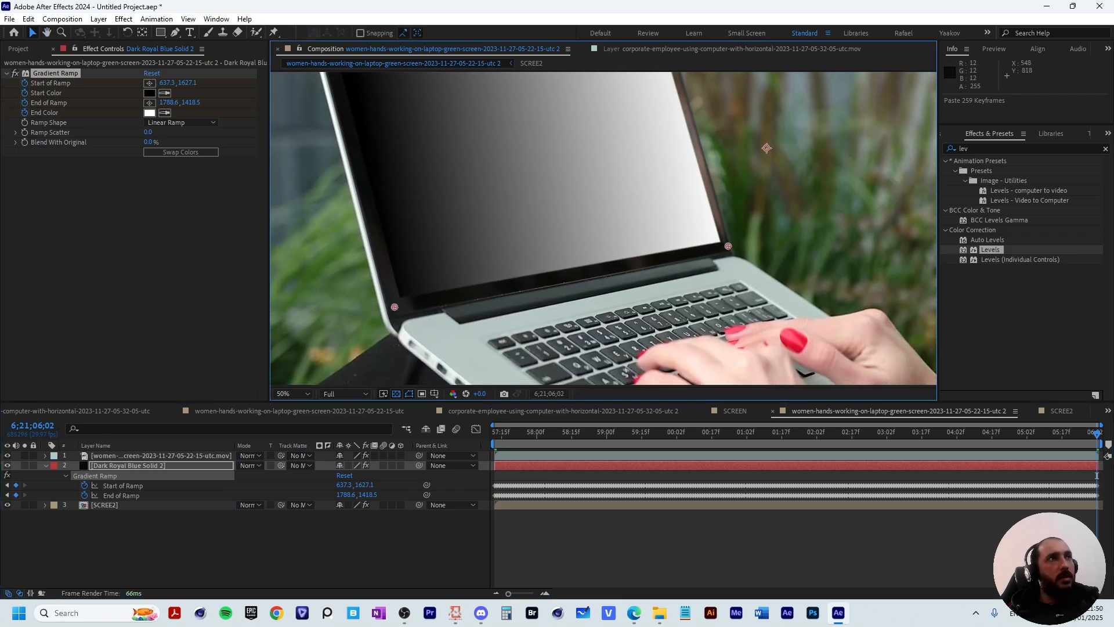
click(149, 93)
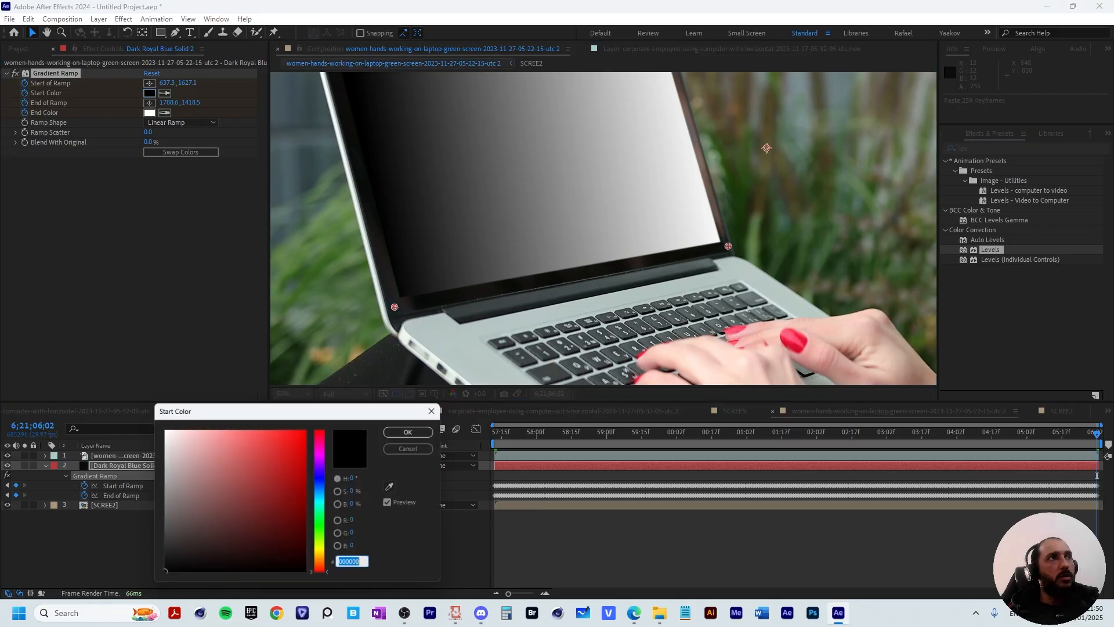
click(161, 520)
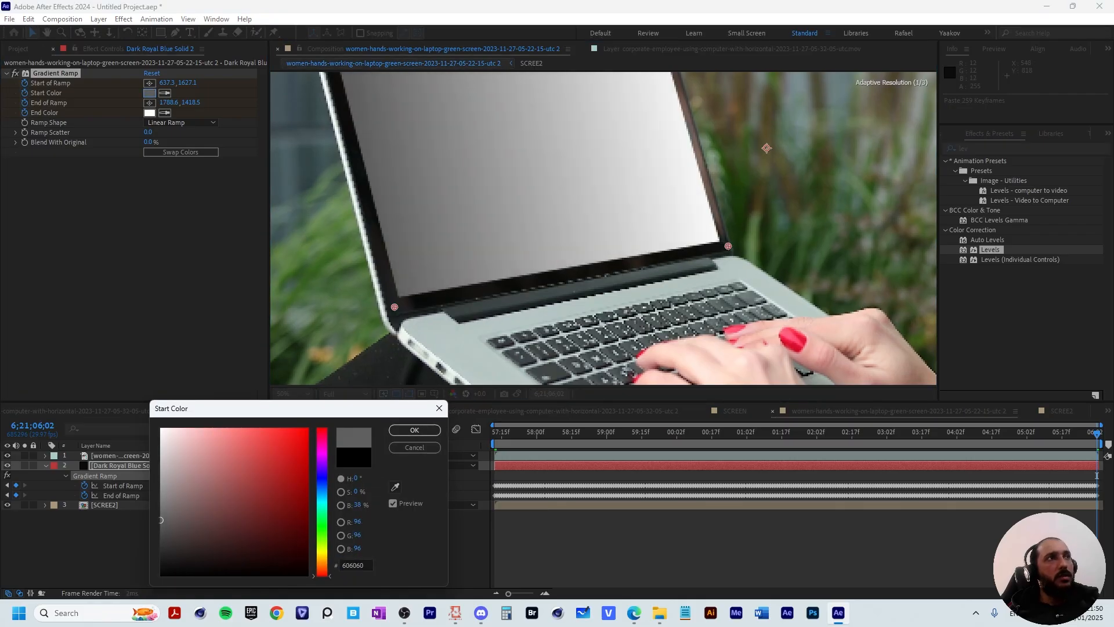
drag(161, 519, 161, 525)
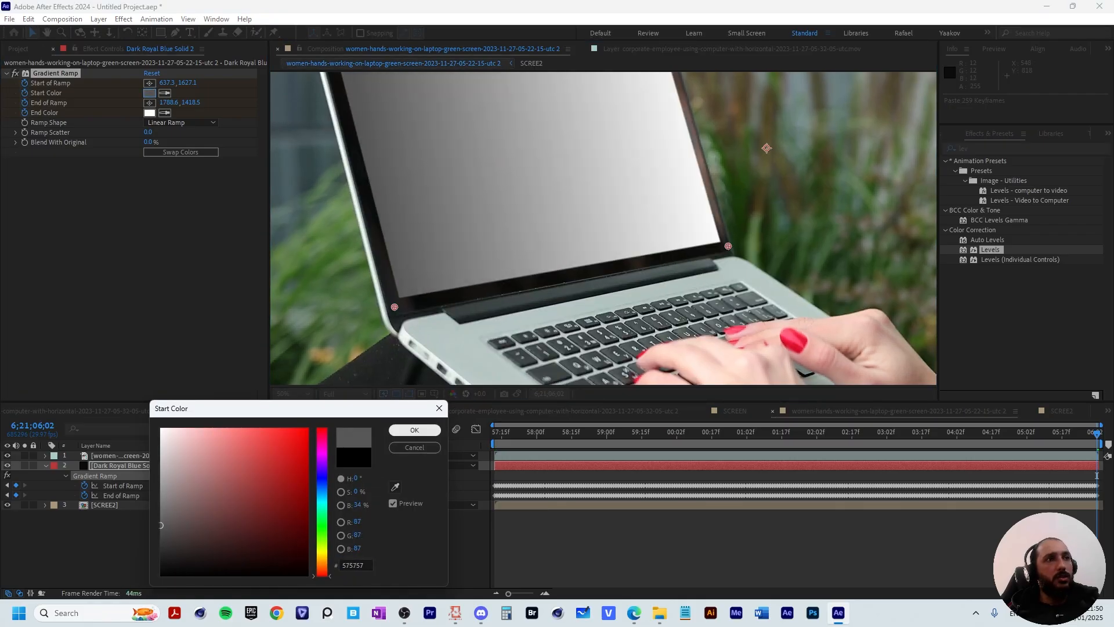
click(414, 429)
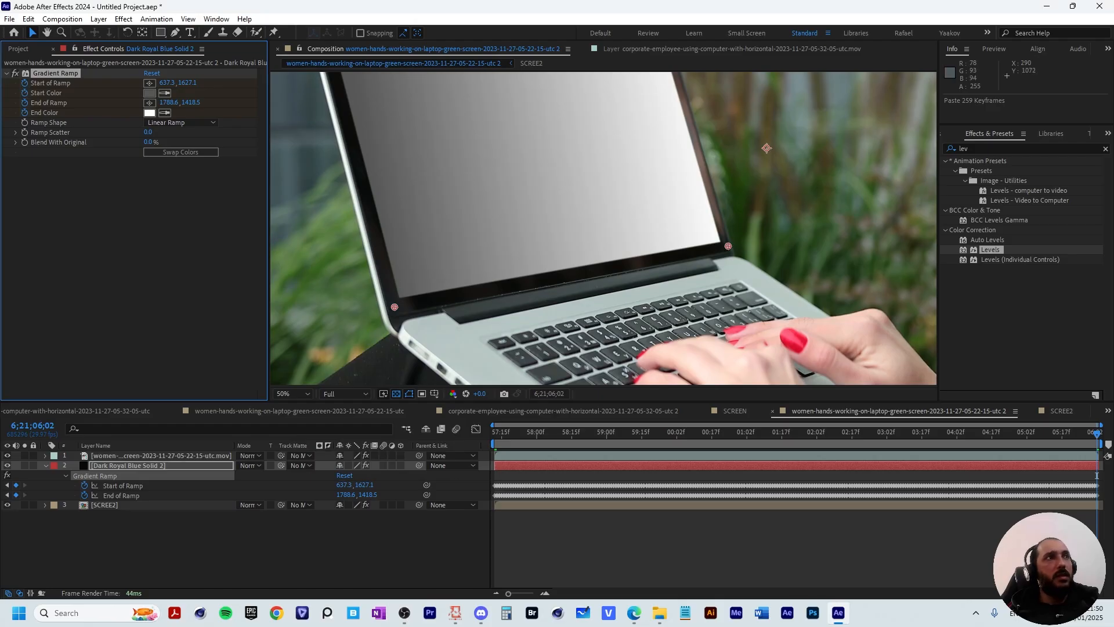
- Set the gradient's End Color to light grey CDCDCD at the last frame and return to the first frame
click(149, 113)
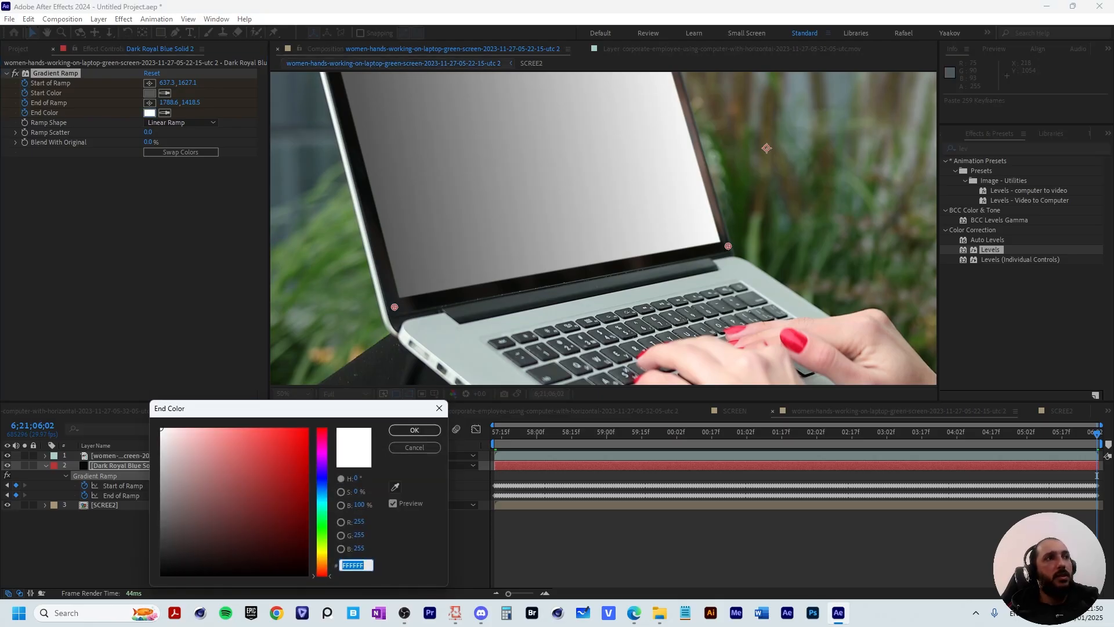
drag(161, 429, 161, 456)
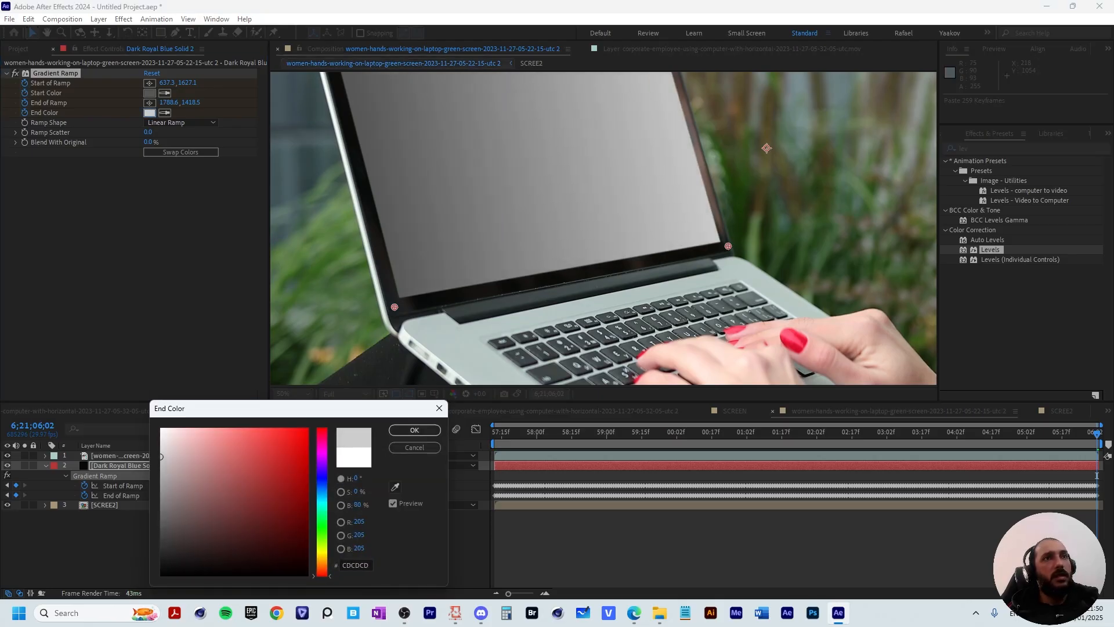
click(414, 430)
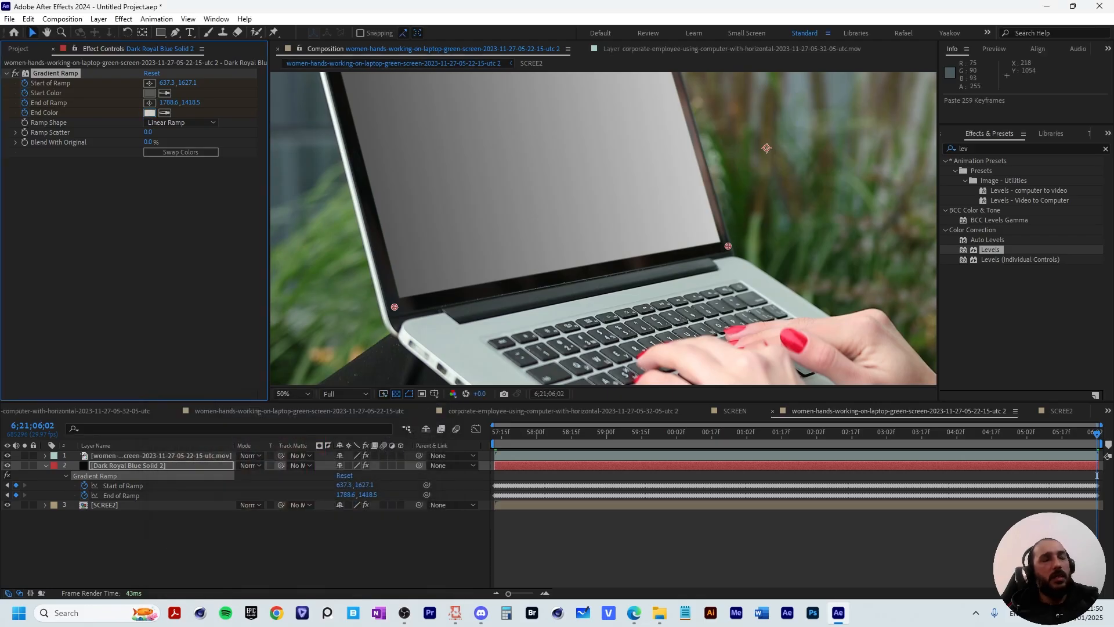
drag(1096, 475, 494, 475)
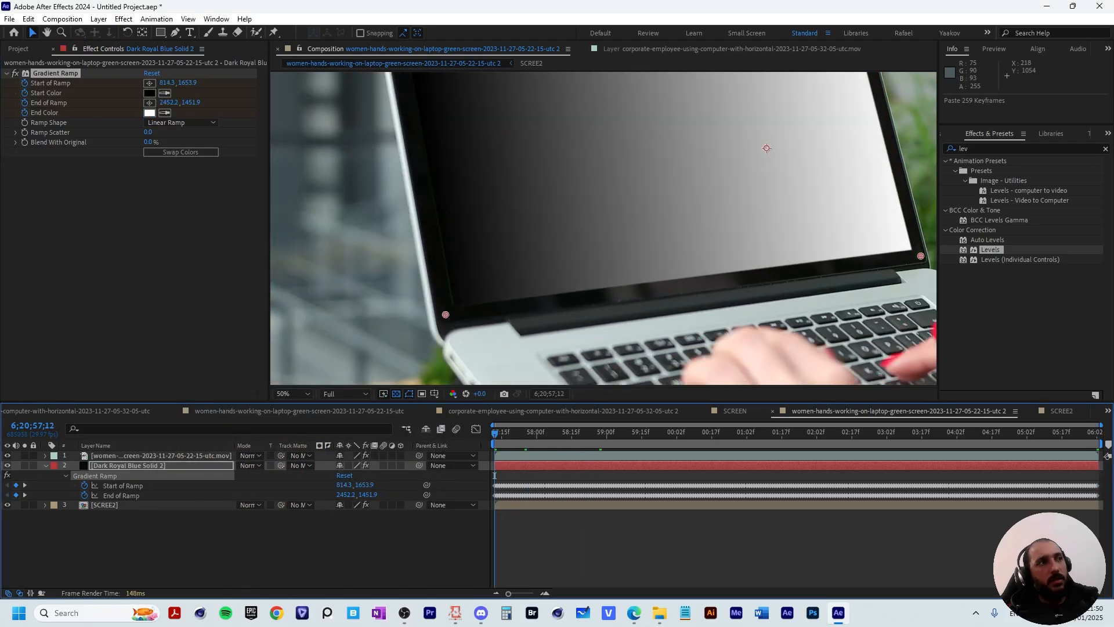
- Hide the Dark Royal Blue Solid 2 layer and clear the layer selection
click(8, 465)
key(F2)
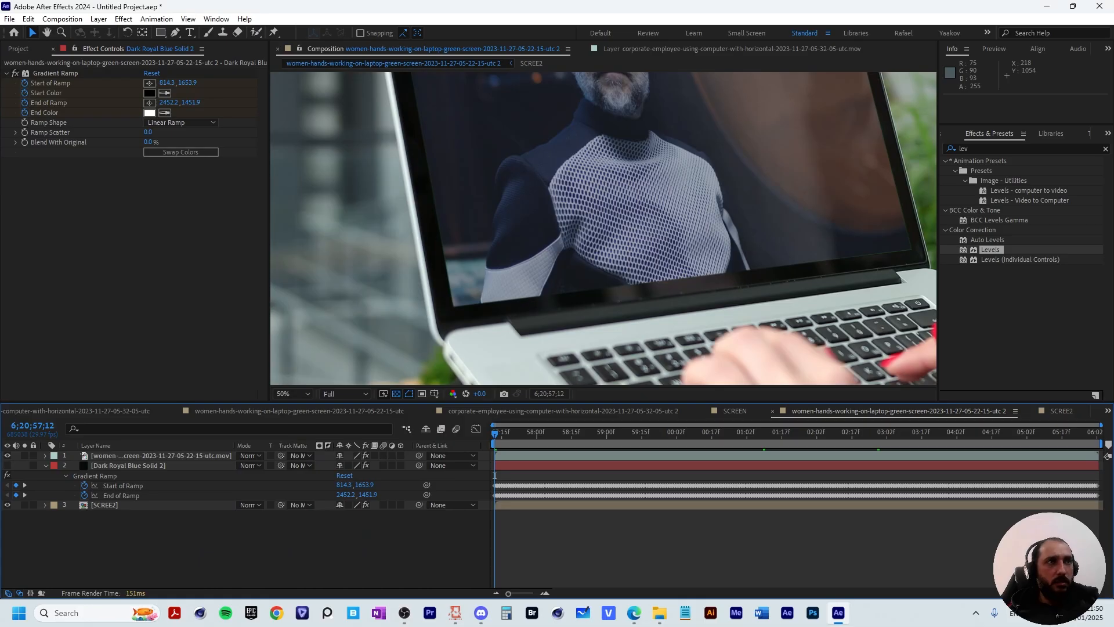
right_click(132, 410)
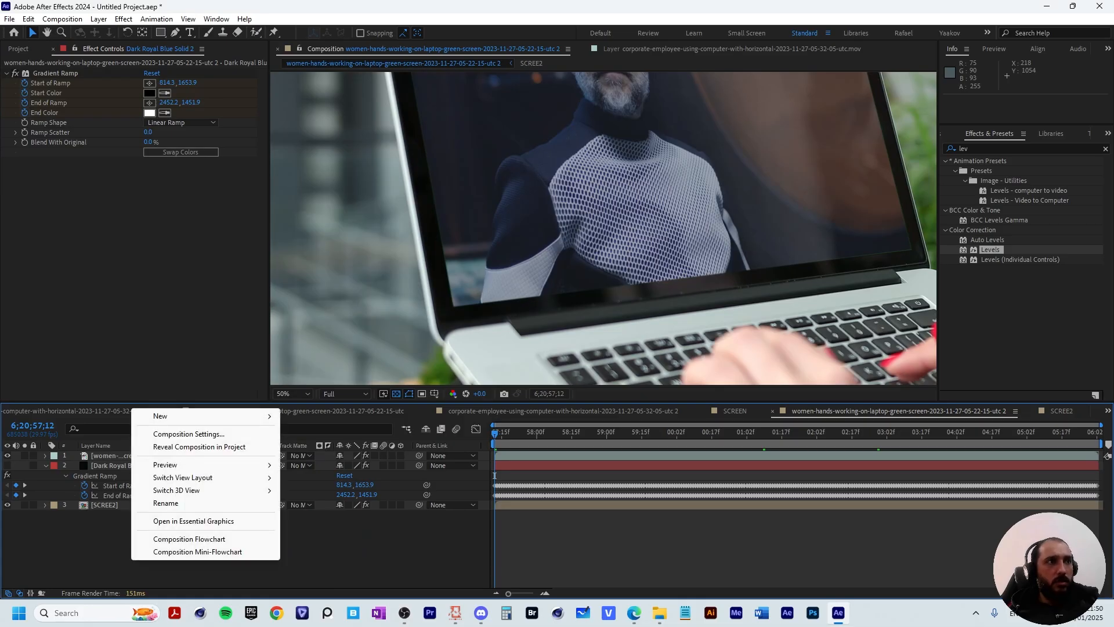
- Search the effects for "camera" and apply Camera Lens Blur to the SCREE2 layer
click(106, 504)
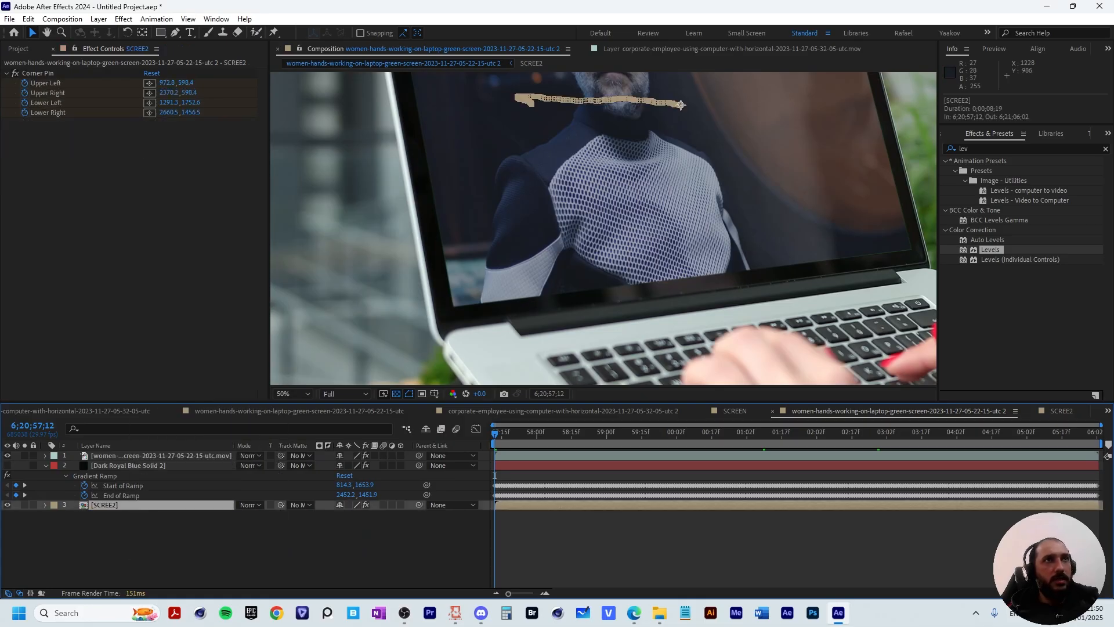
scroll(589, 90, down, 2)
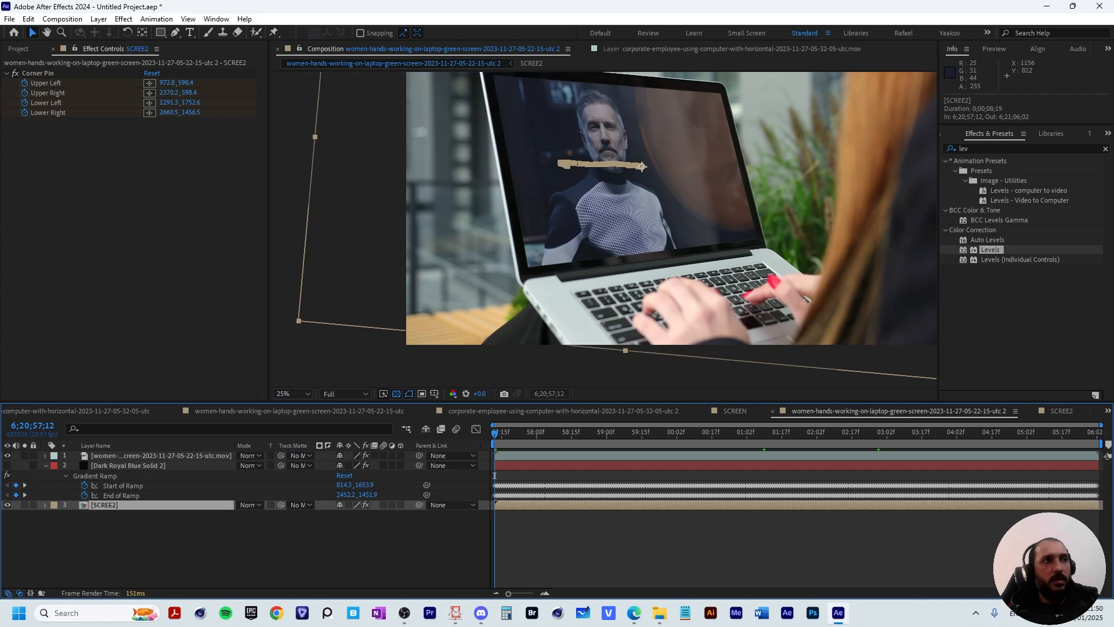
right_click(110, 505)
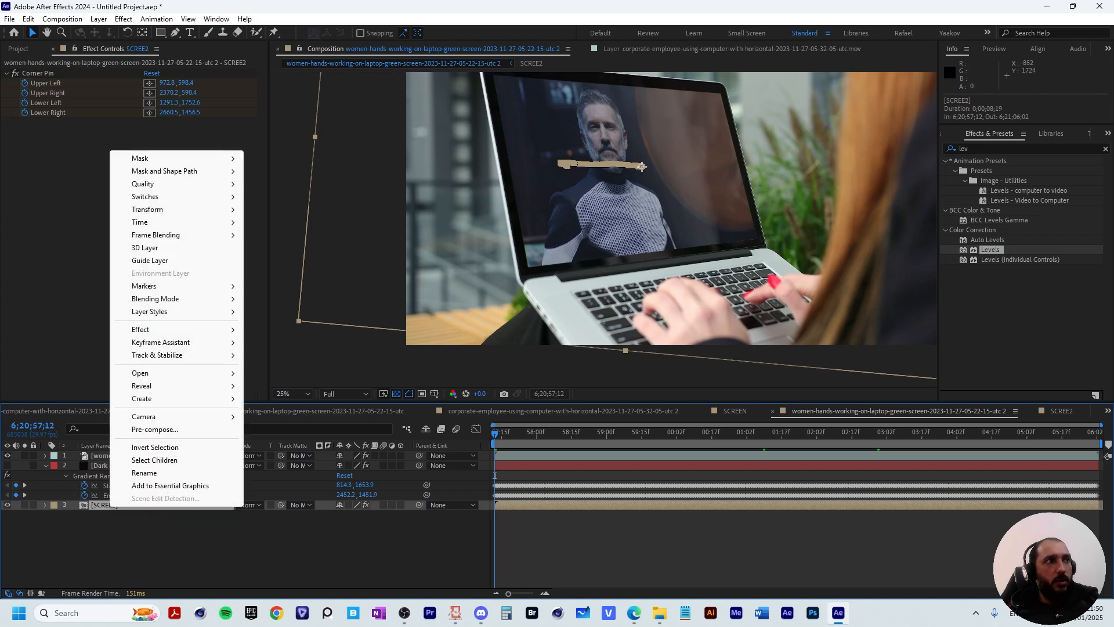
click(995, 149)
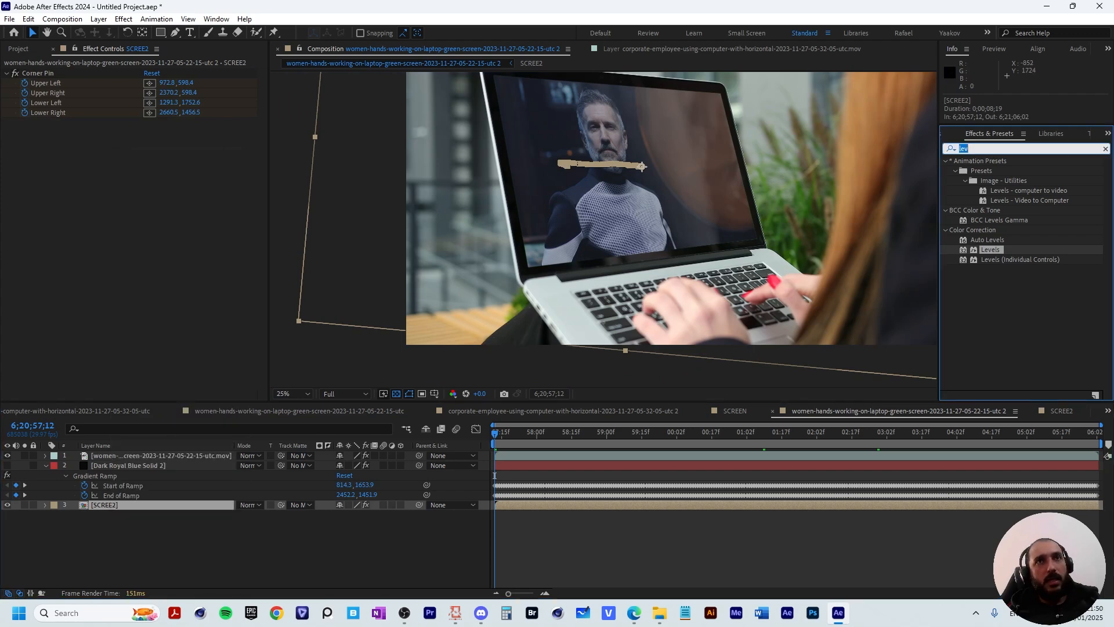
text(camera)
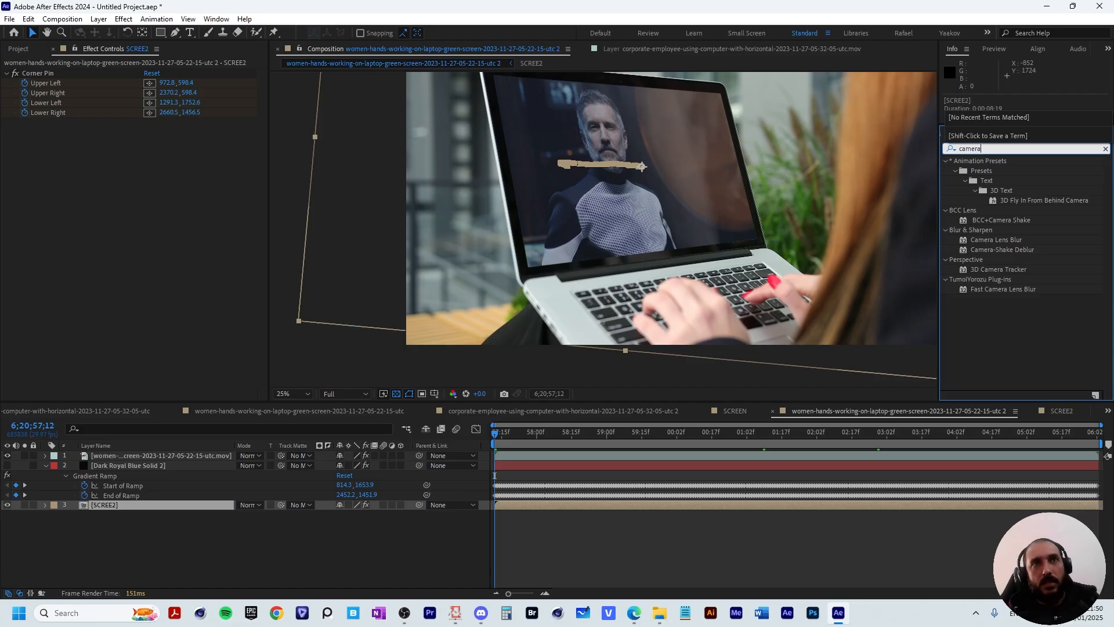
drag(993, 240, 107, 505)
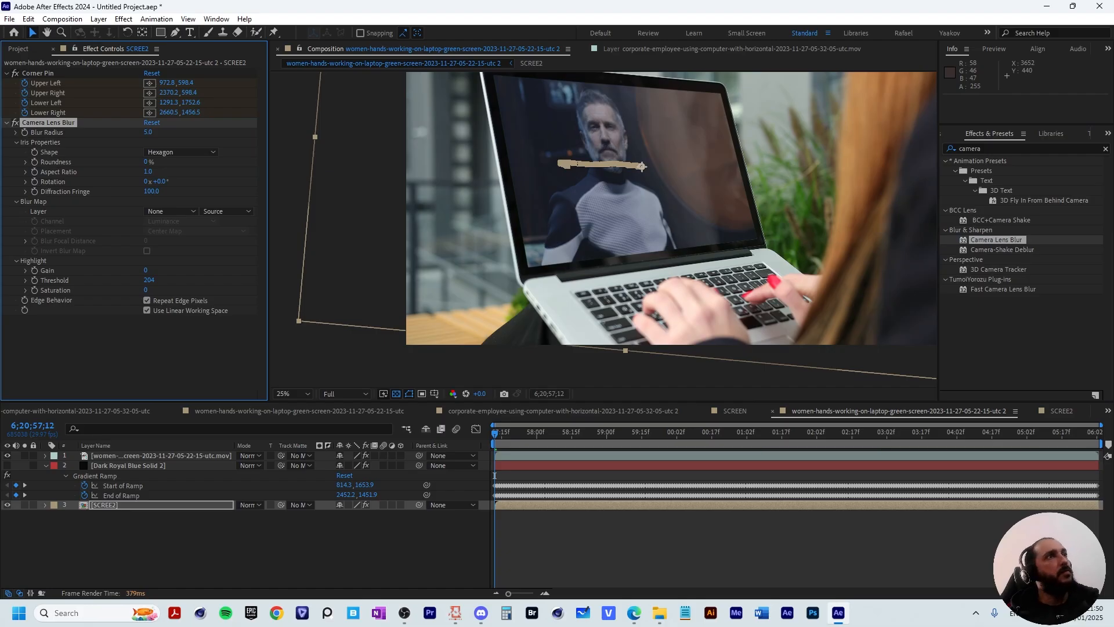
- Set the Camera Lens Blur's blur map layer to Dark Royal Blue Solid 2, and show that gradient layer in solo
click(171, 211)
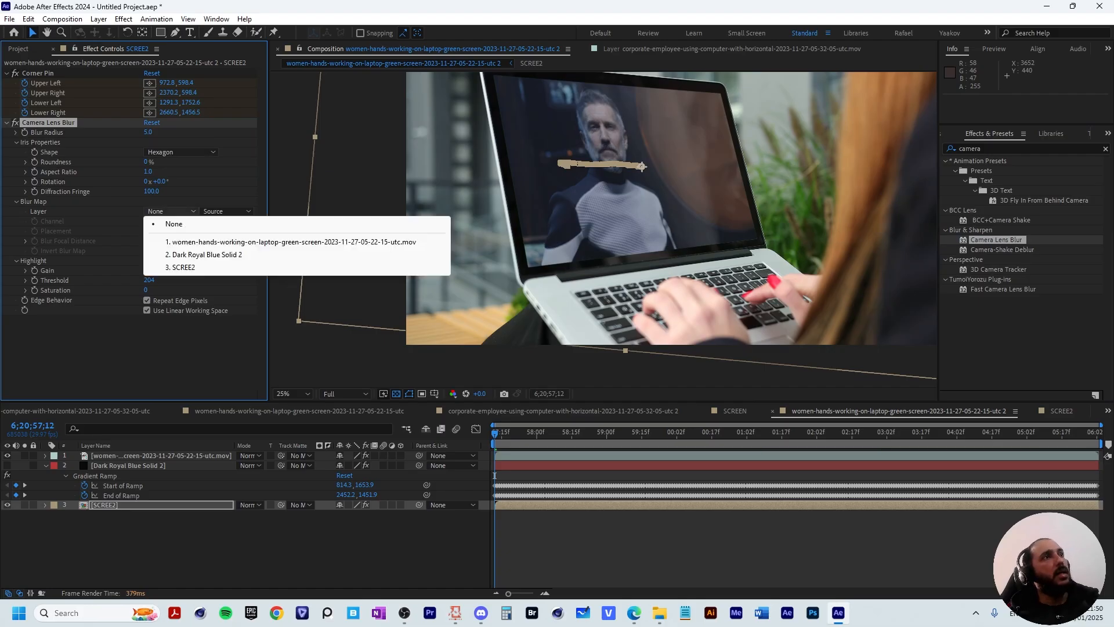
click(207, 255)
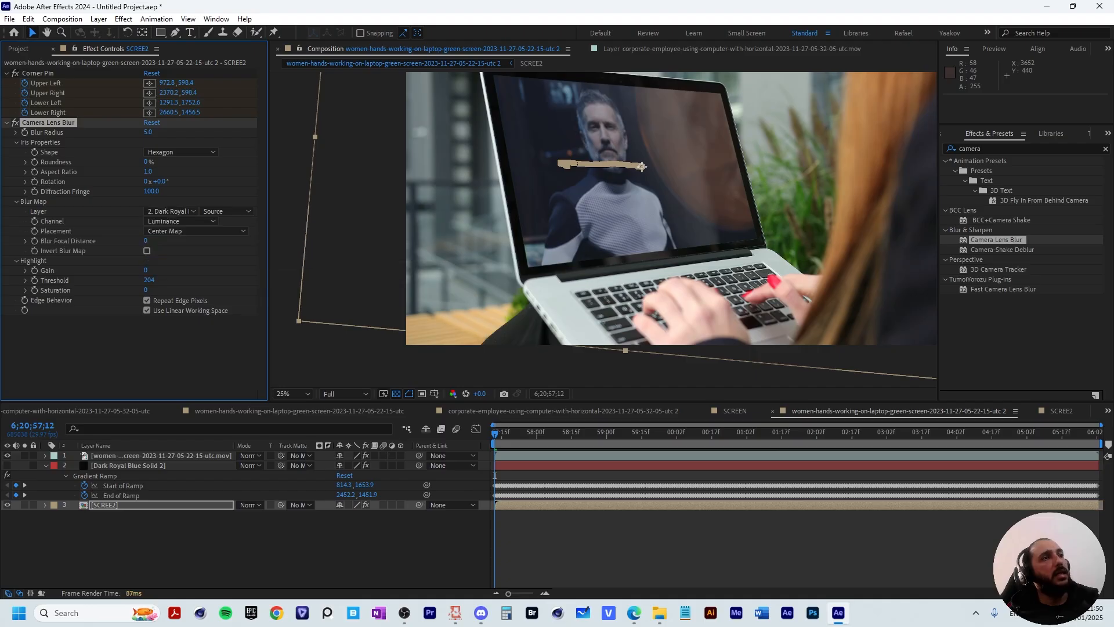
click(128, 465)
click(7, 466)
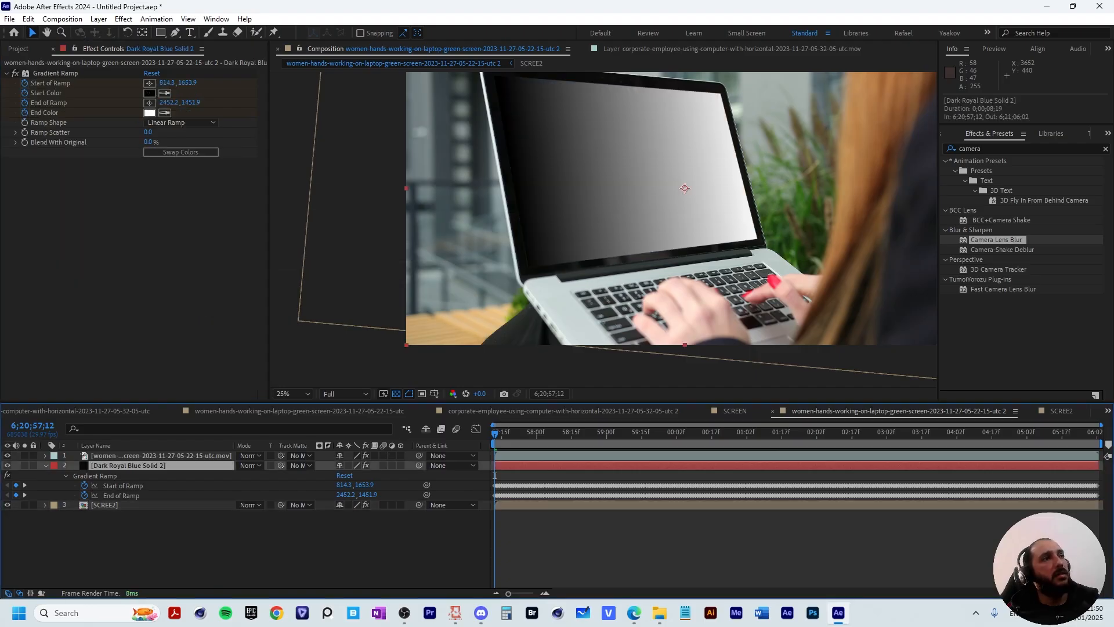
click(25, 465)
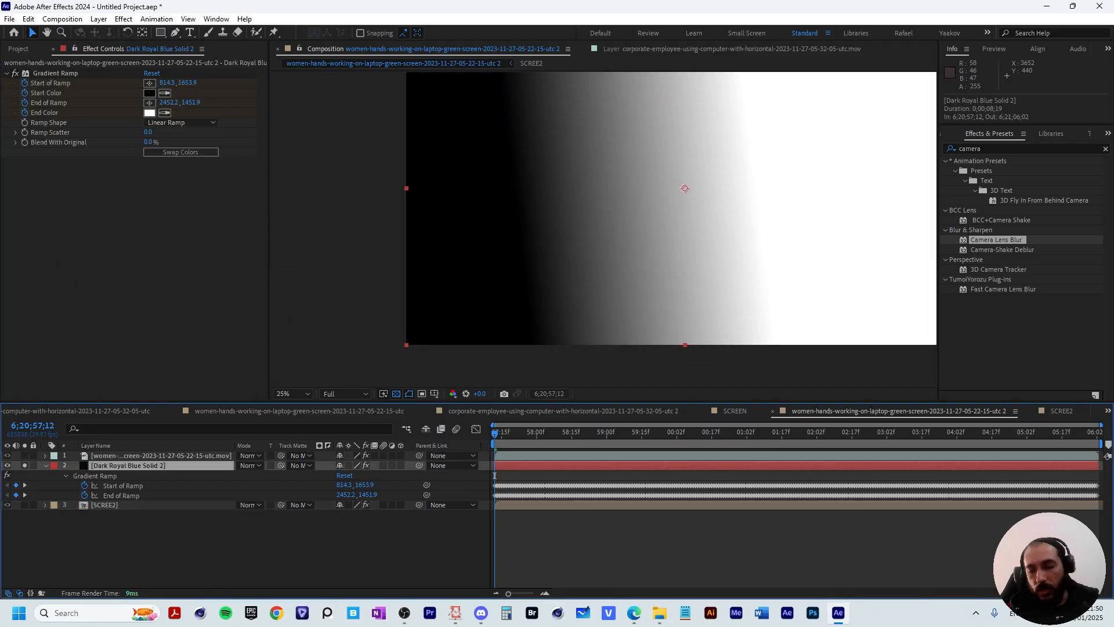
- Rename the Dark Royal Blue Solid 2 layer as BLUR MAP
key(Return)
text(BLUR)
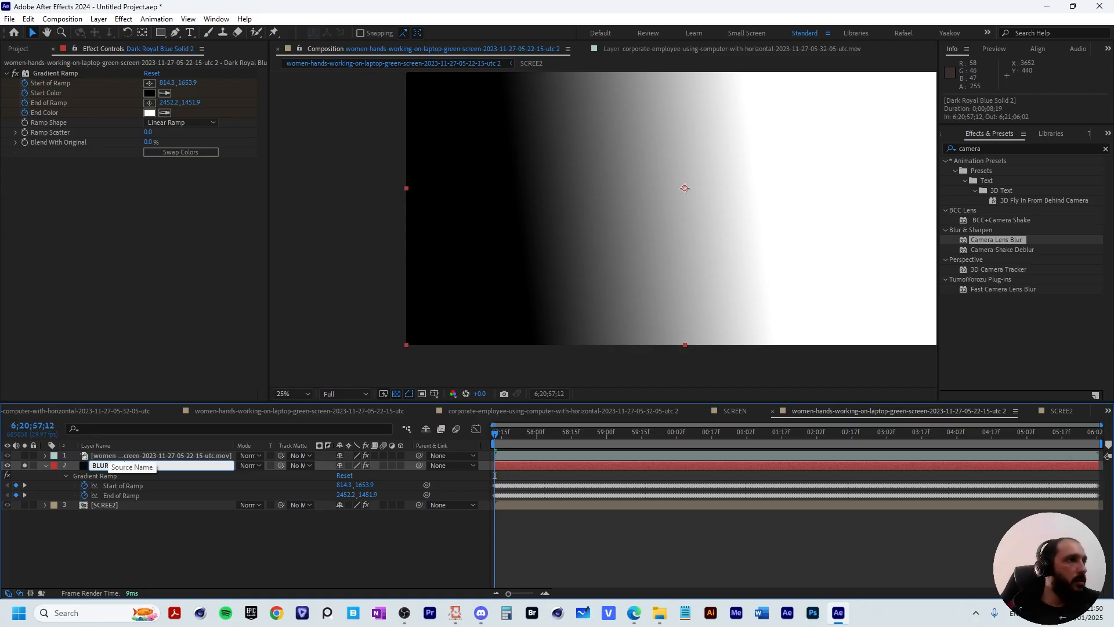
text( MAP)
key(Return)
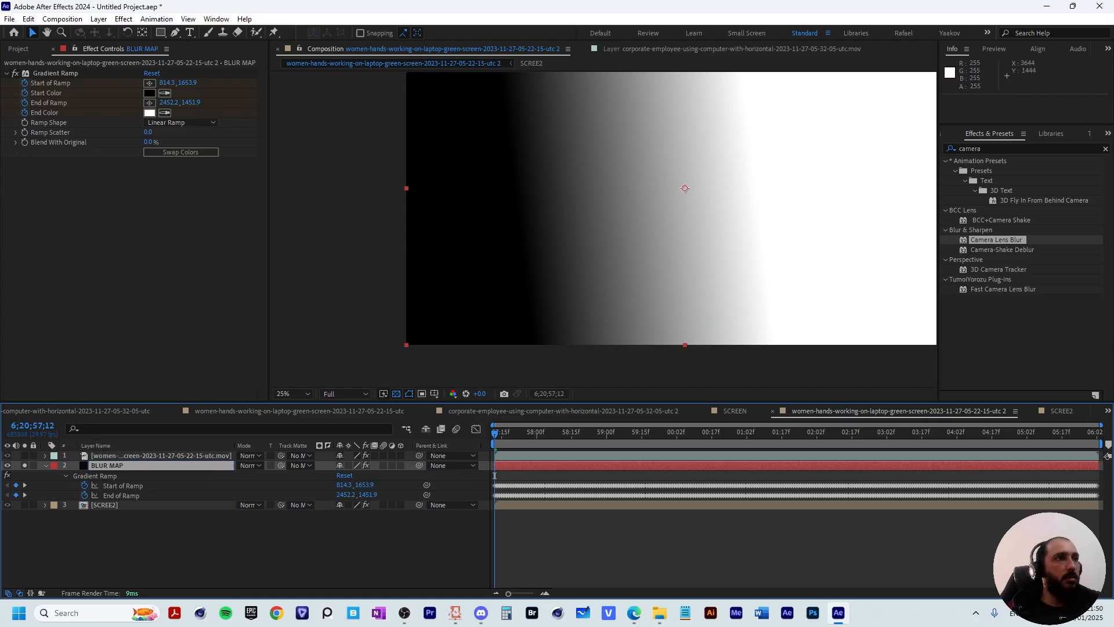
- Solo the SCREE2 layer as well and move it above the BLUR MAP layer
key(ctrl+Down)
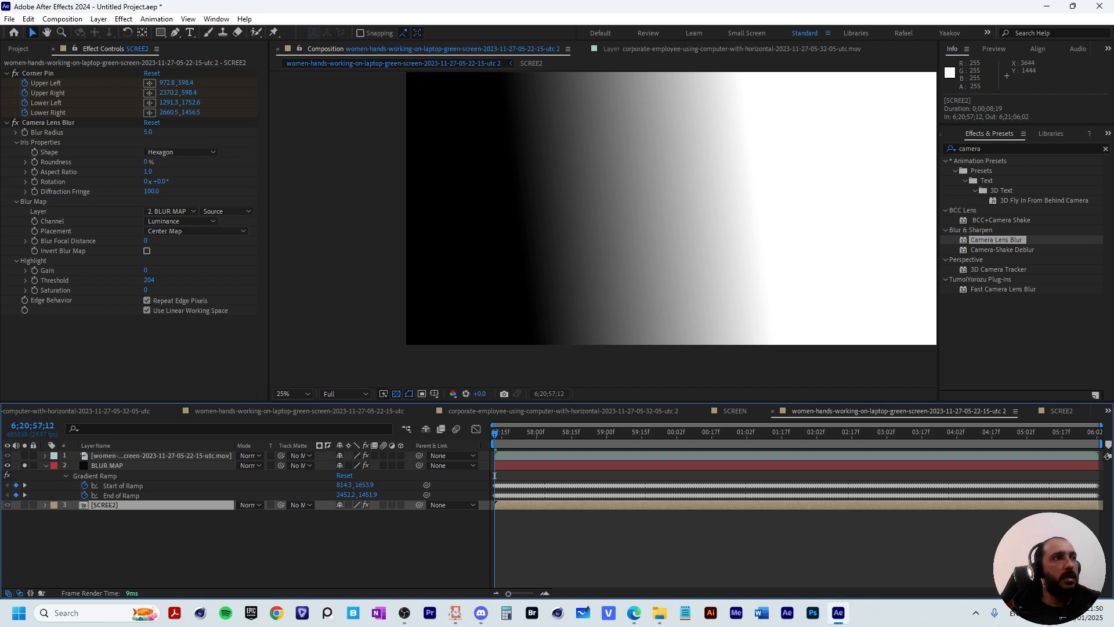
click(24, 505)
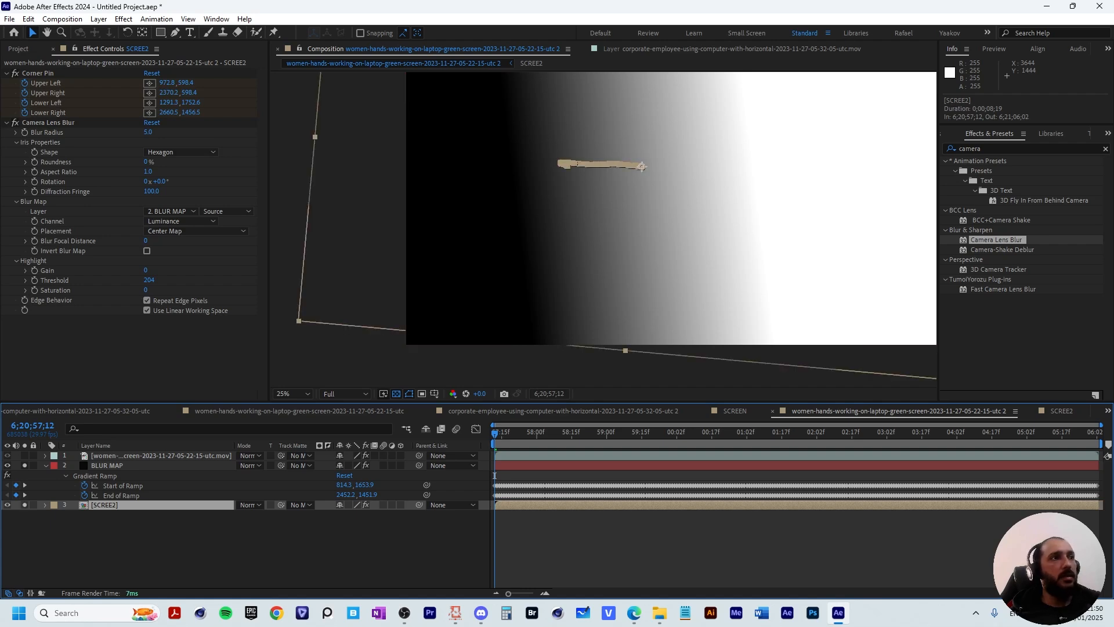
key(ctrl+bracketright)
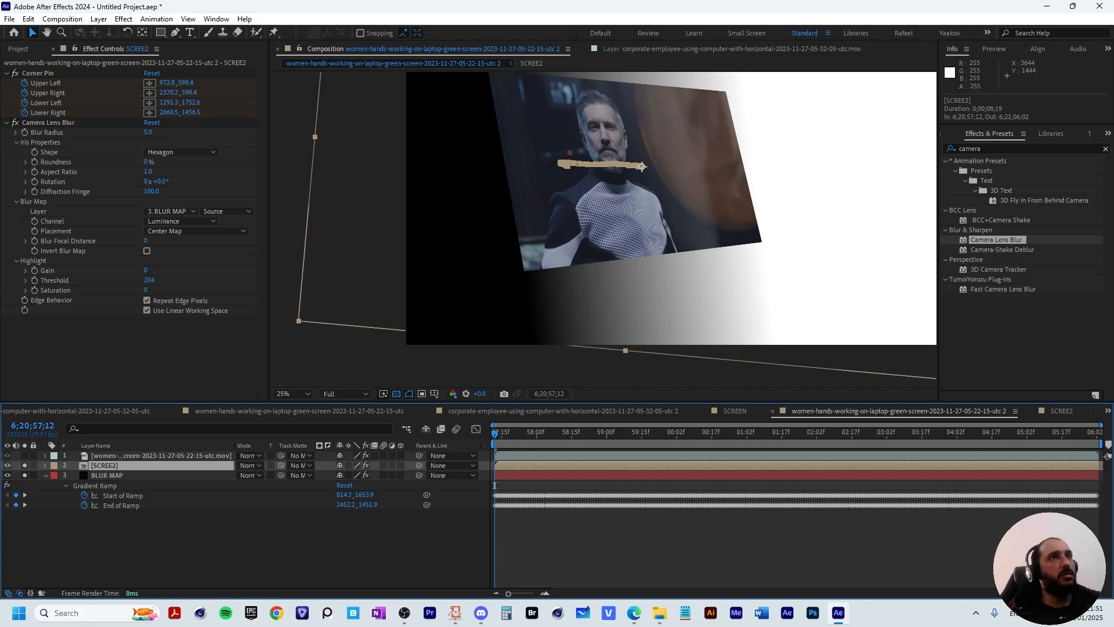
- Set SCREE2's blur map source to Effects & Masks, with a Blur Radius of 22 and the blur map inverted
click(226, 212)
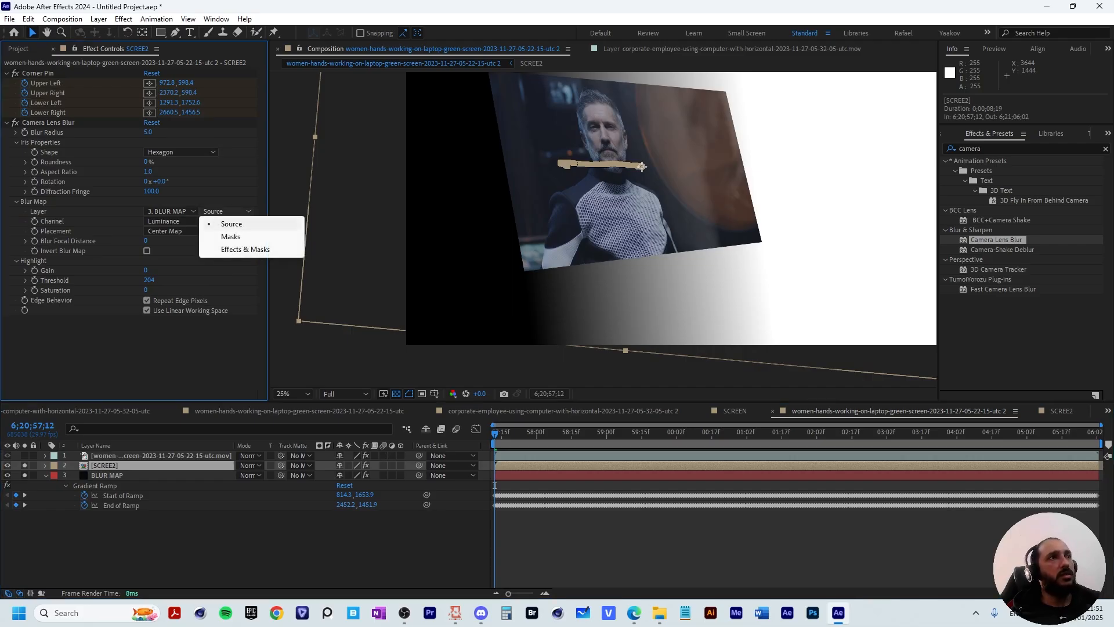
click(245, 249)
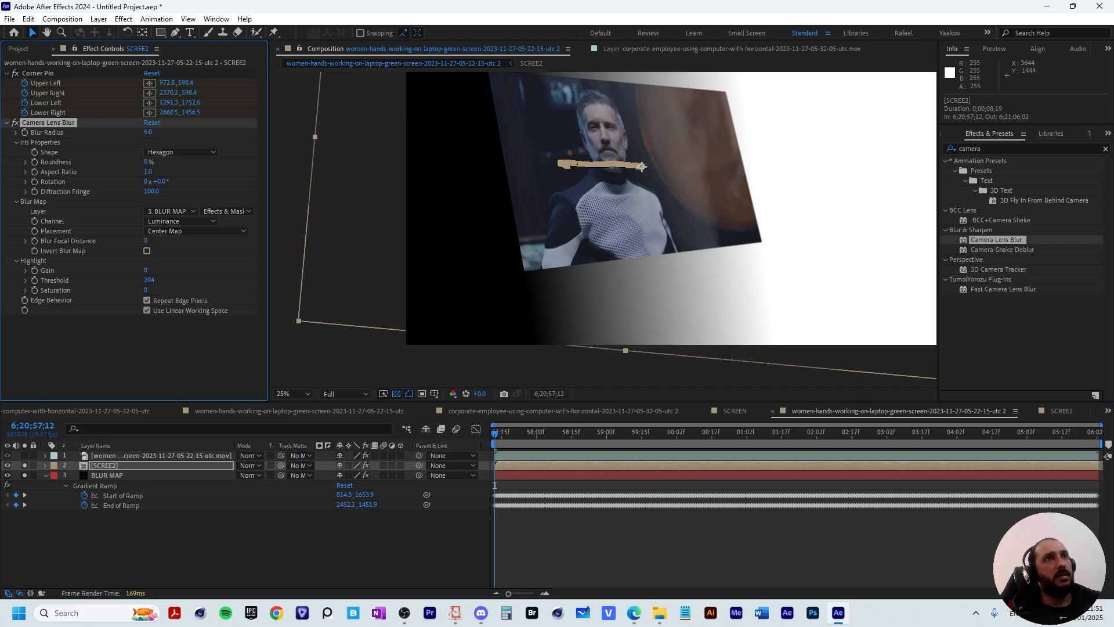
drag(148, 133, 158, 132)
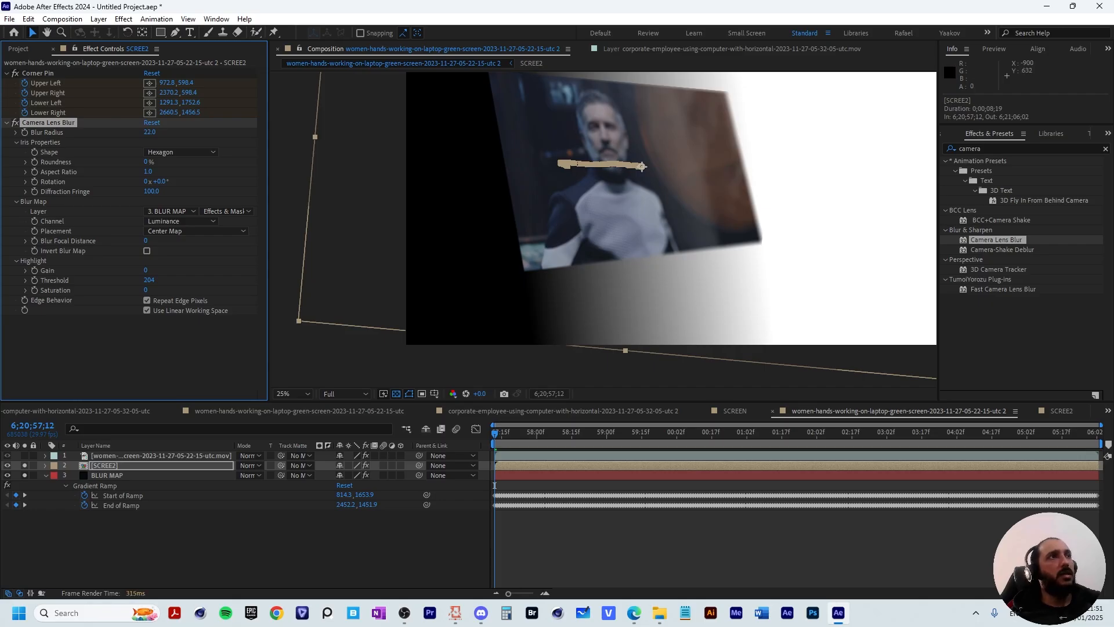
click(147, 250)
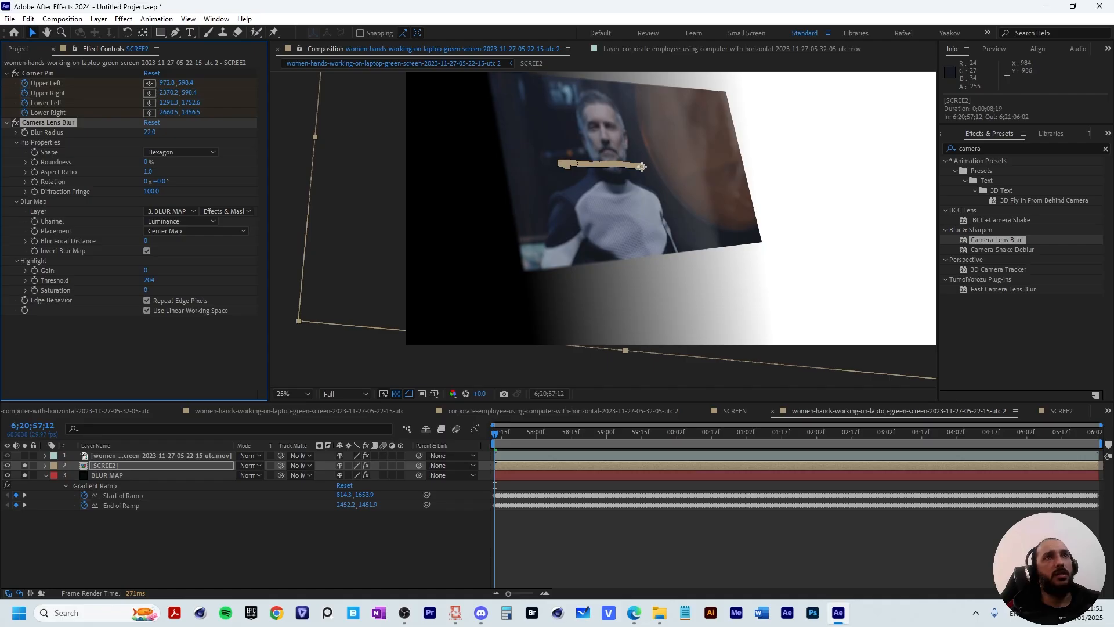
- Turn off solo to show the full laptop composite, and set SCREE2's Camera Lens Blur radius to 10
click(547, 166)
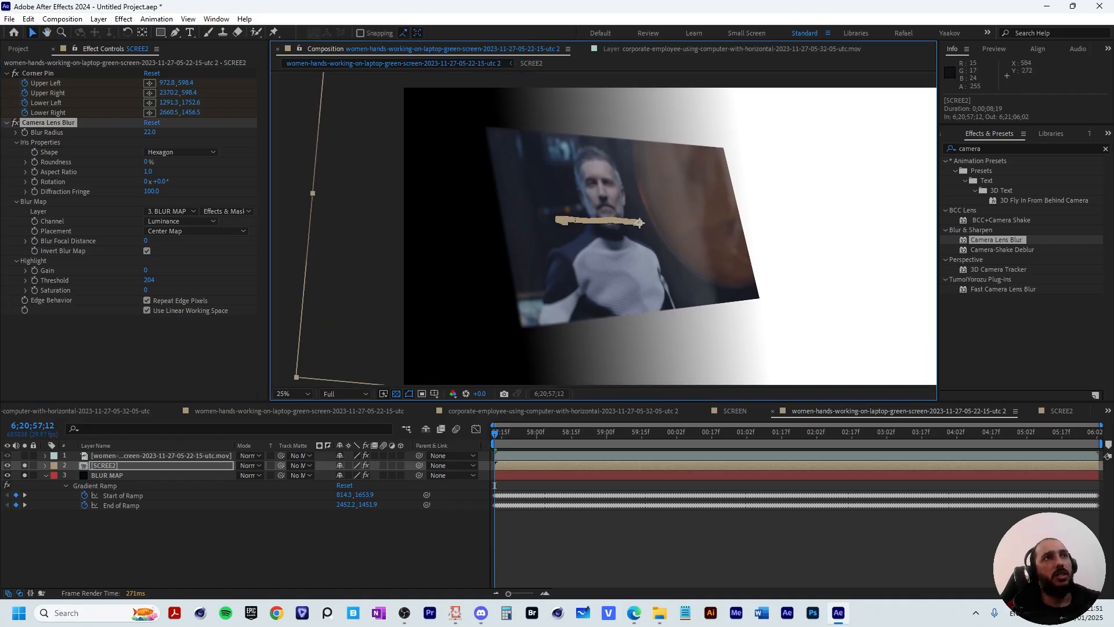
scroll(609, 115, up, 2)
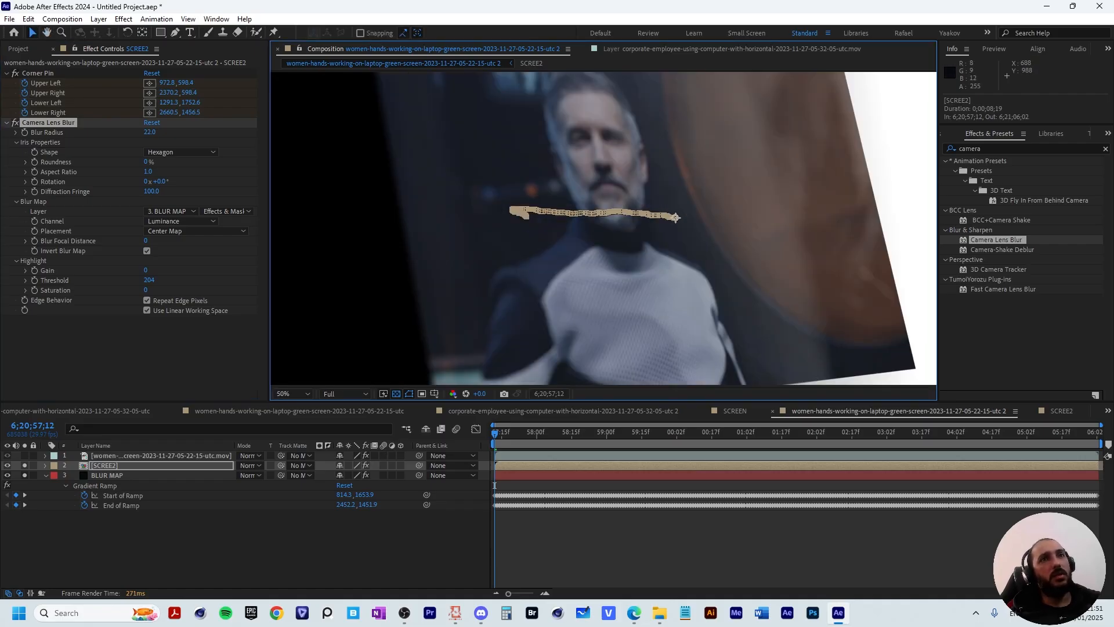
drag(780, 228, 632, 140)
key(v)
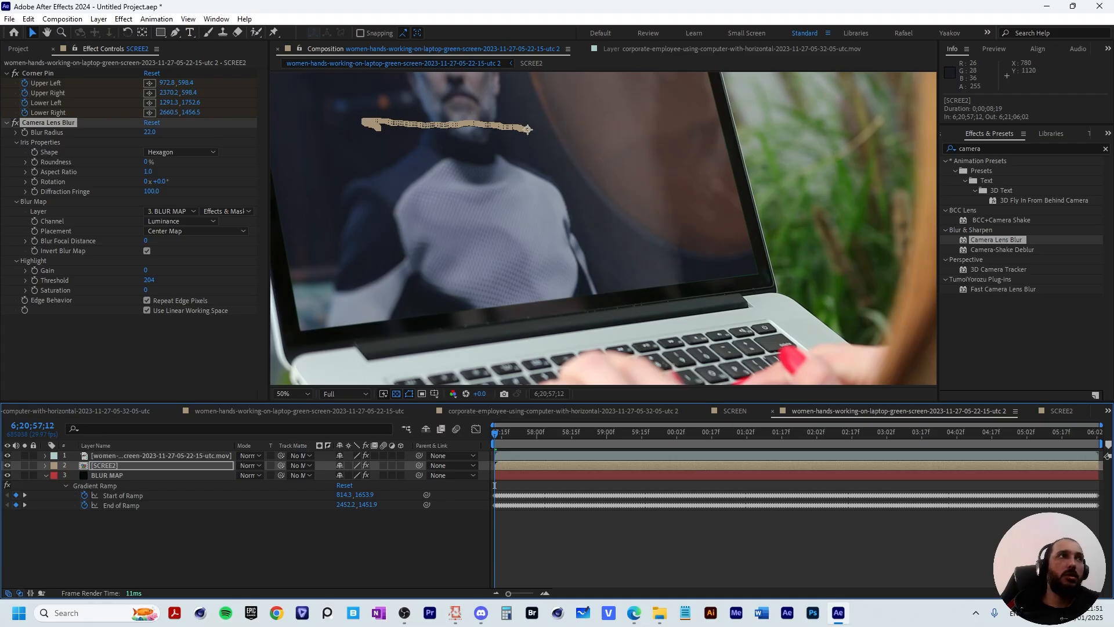
click(150, 132)
text(10)
key(Return)
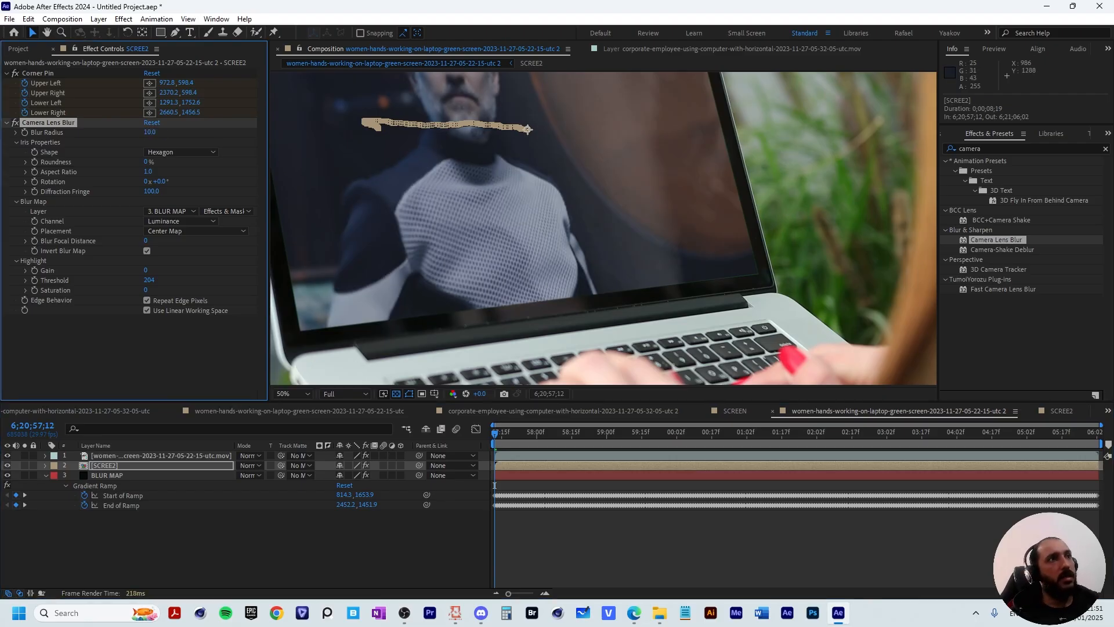
- Check the blurred screen's lower area against the keyboard and set the Camera Lens Blur radius to 13
drag(400, 225, 400, 306)
drag(443, 263, 495, 93)
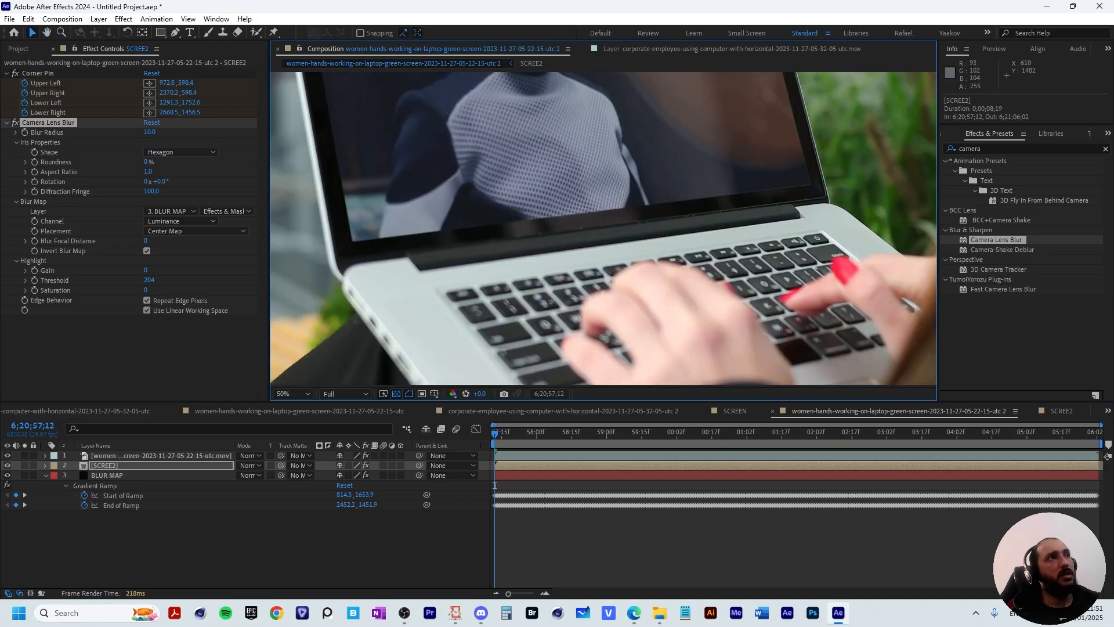
click(149, 131)
text(13)
key(Return)
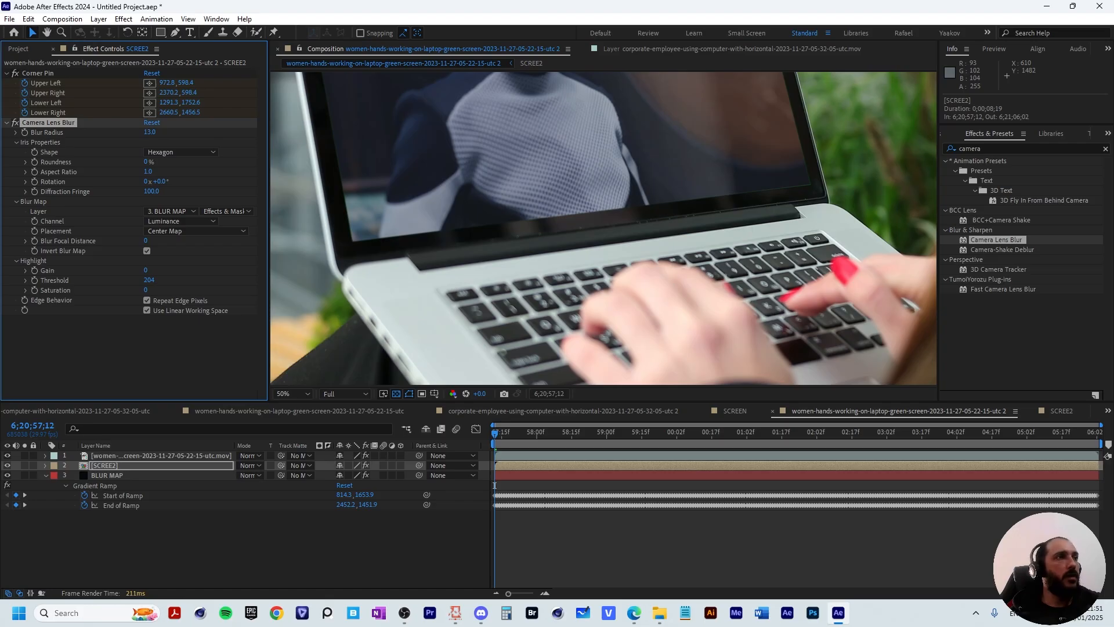
- Set the feather of the footage layer's SUBTRACT mask to 5 pixels and clear the selection
click(665, 83)
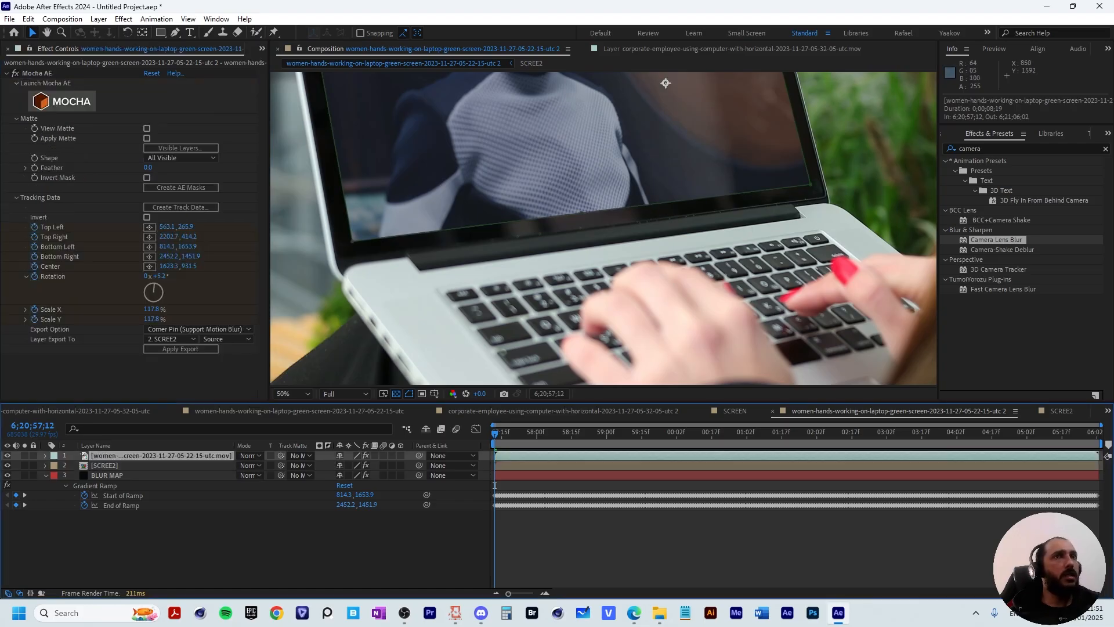
key(f)
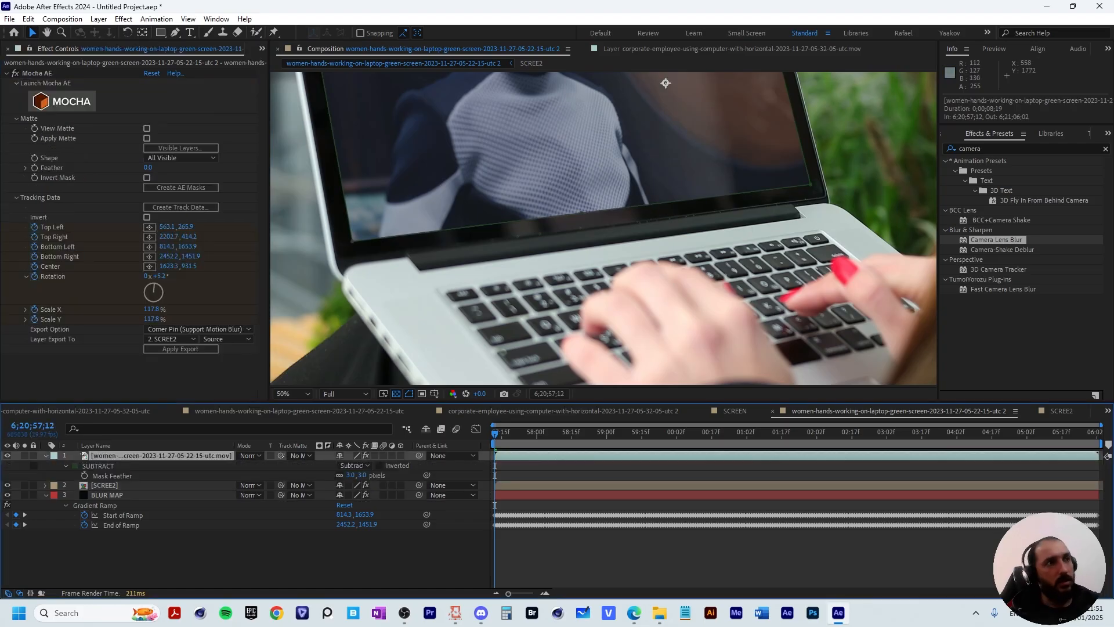
click(351, 475)
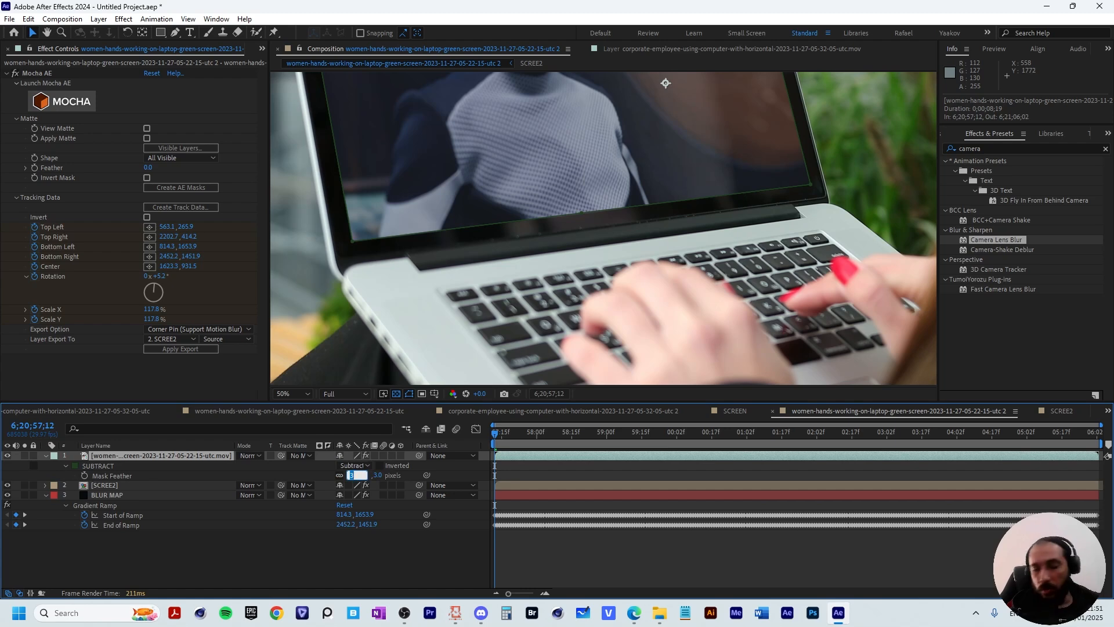
text(5)
key(Return)
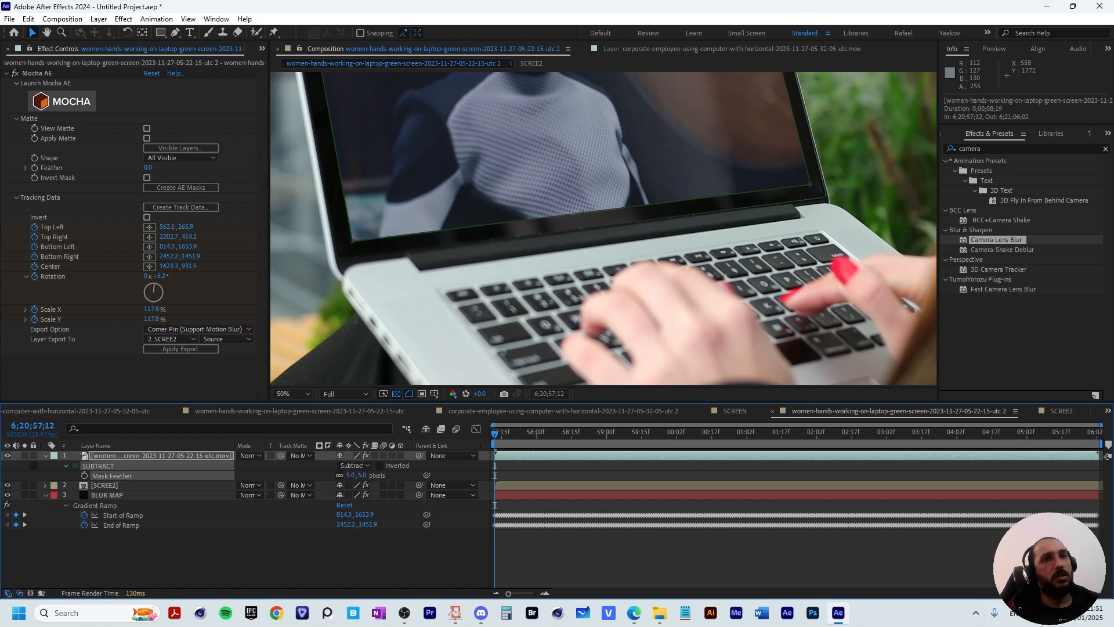
key(F2)
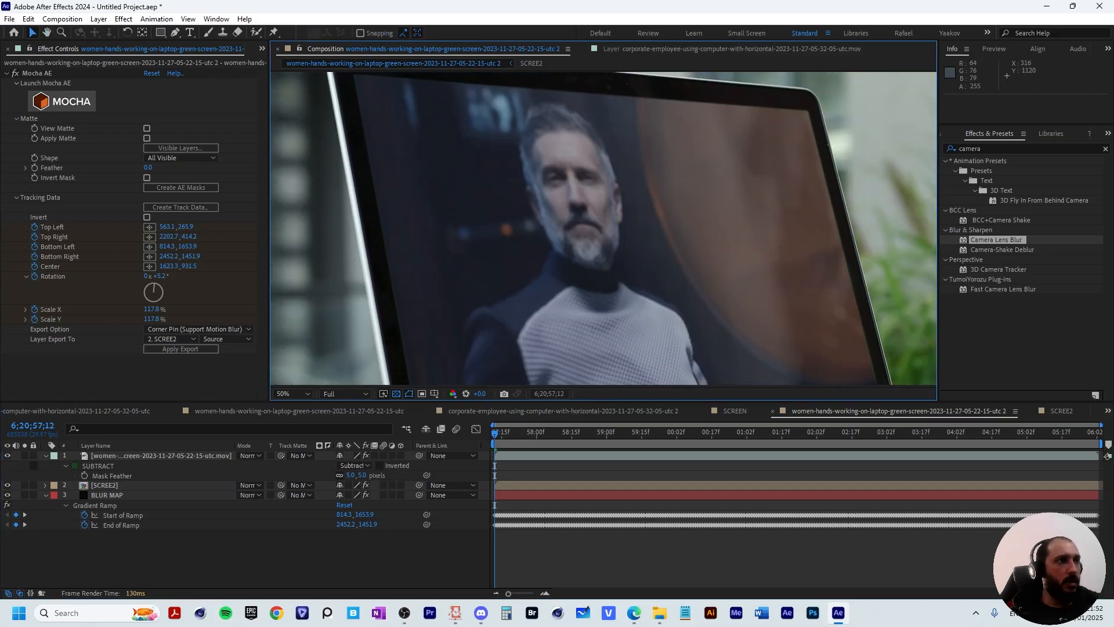
- Duplicate the footage layer's SUBTRACT mask and rename the copy as EFFECT
click(98, 466)
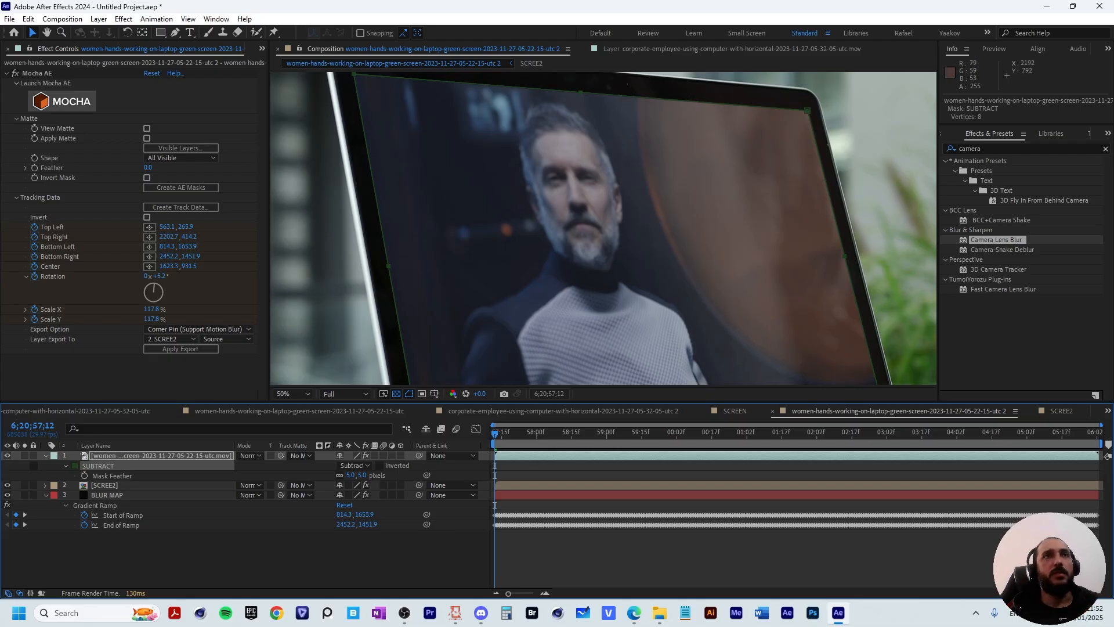
scroll(682, 246, up, 4)
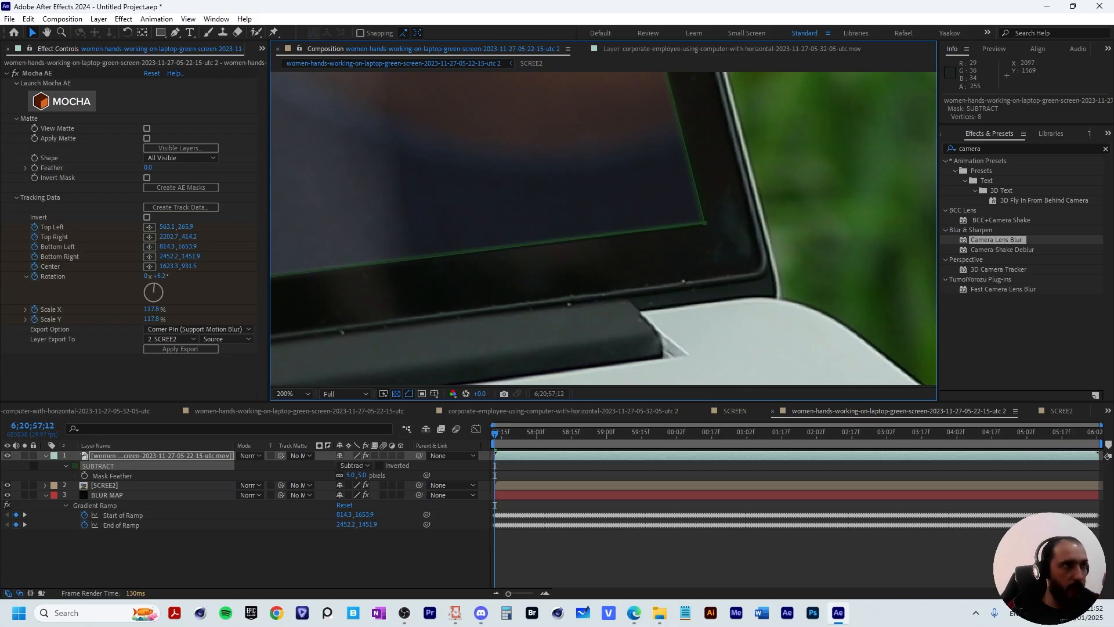
click(350, 475)
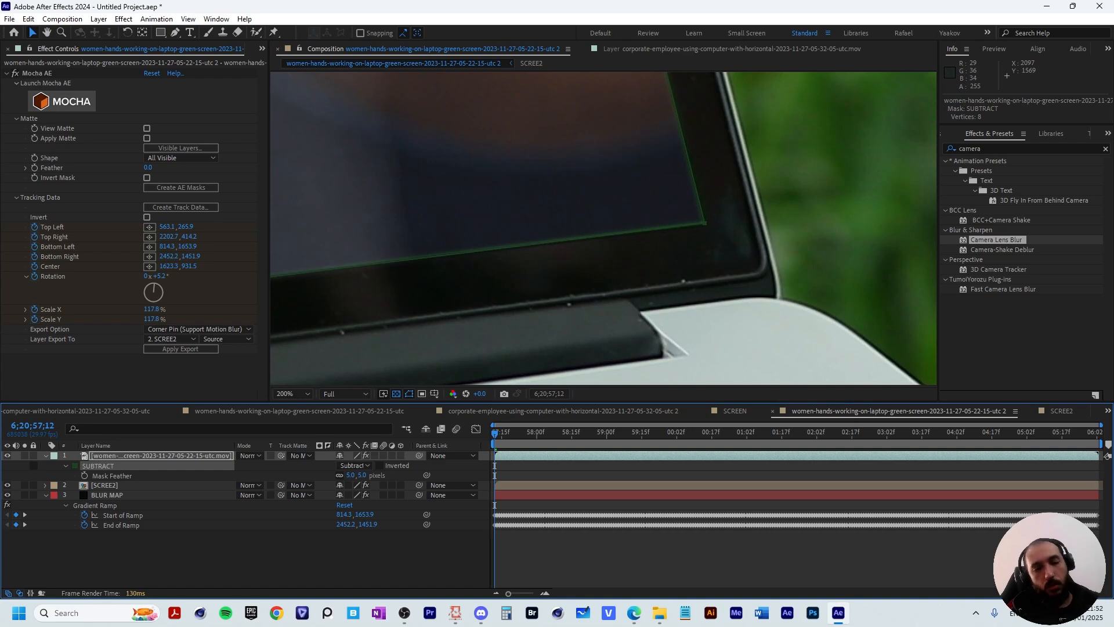
key(ctrl+d)
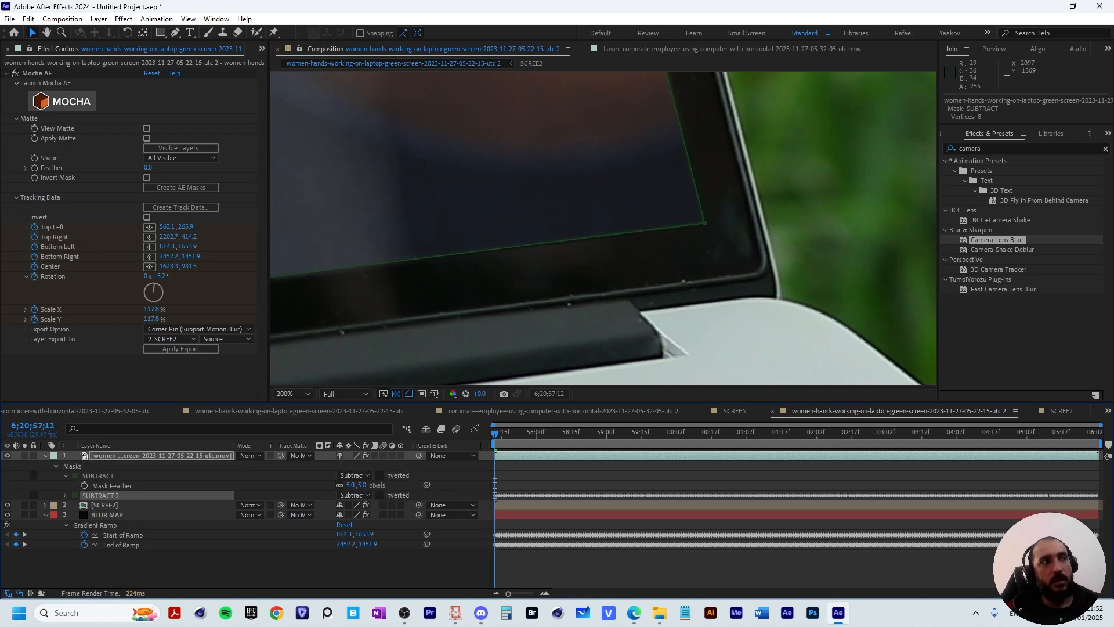
key(Return)
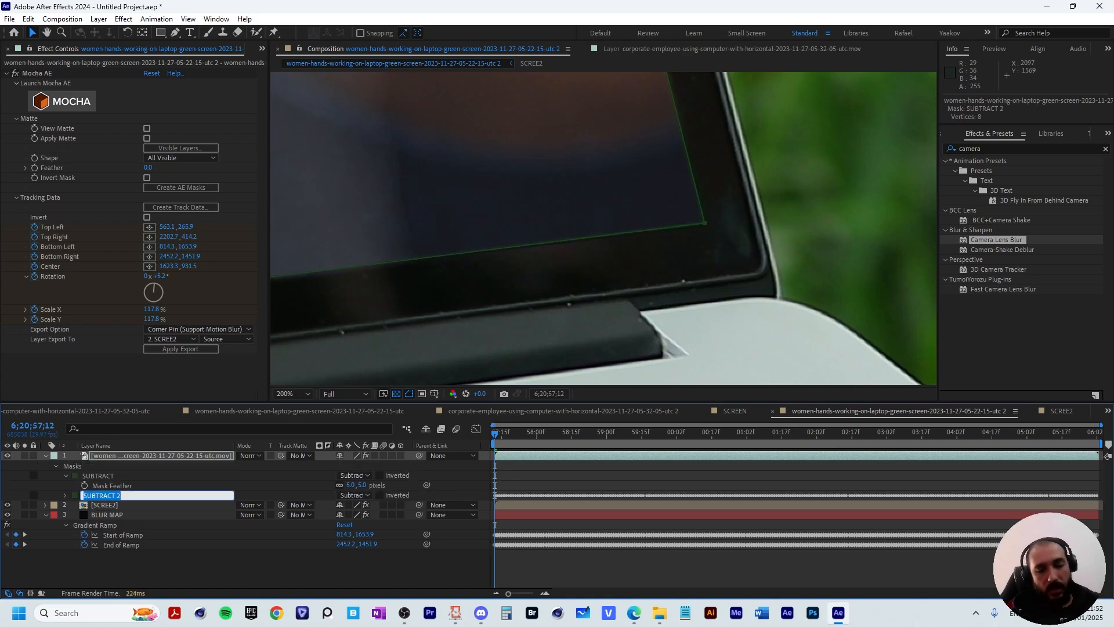
text(EFFECT)
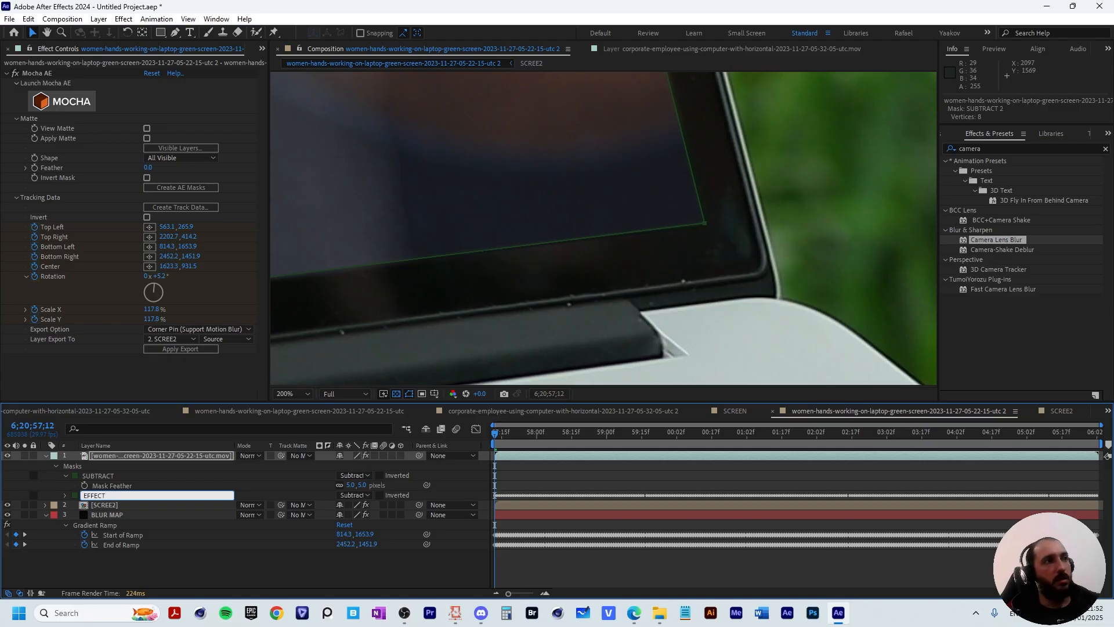
key(Return)
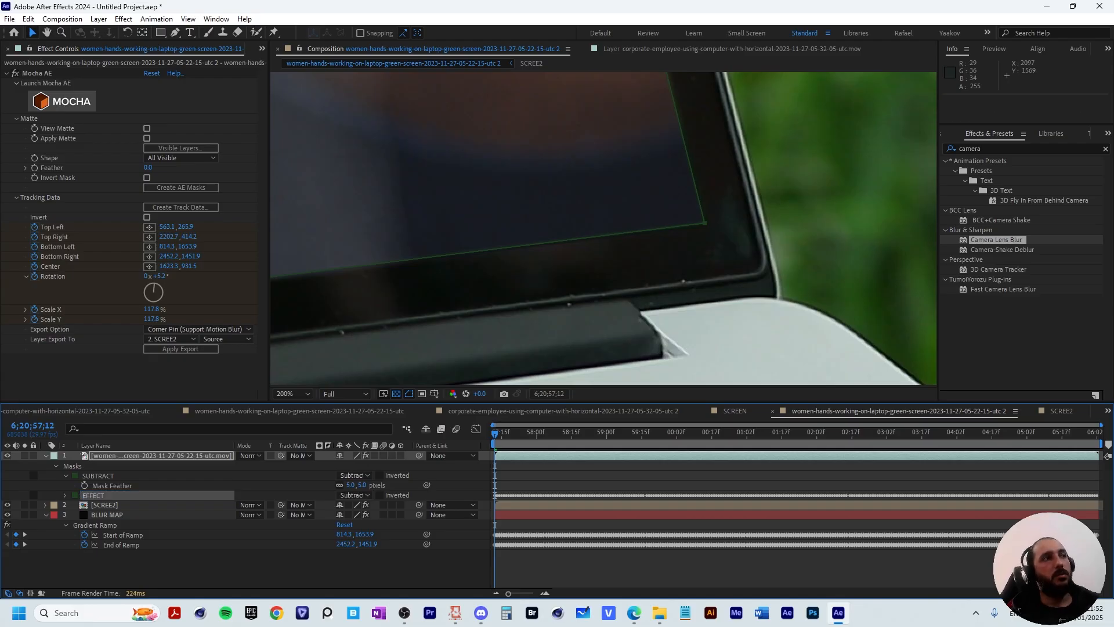
- Change the EFFECT mask's outline color to bright green 00FF00
click(75, 495)
drag(292, 439, 311, 426)
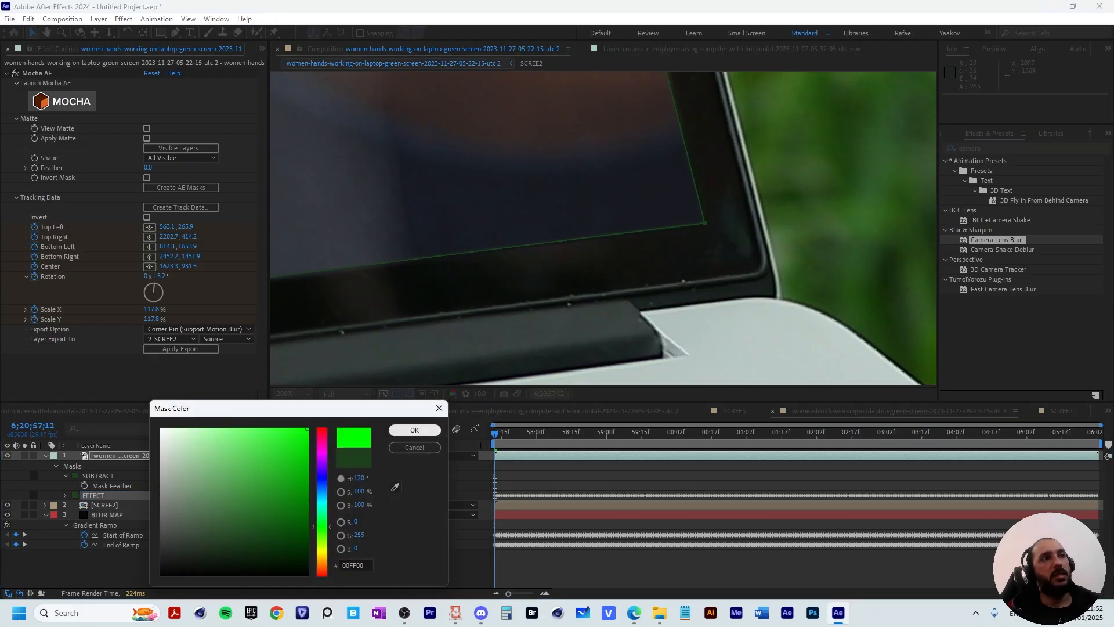
key(Return)
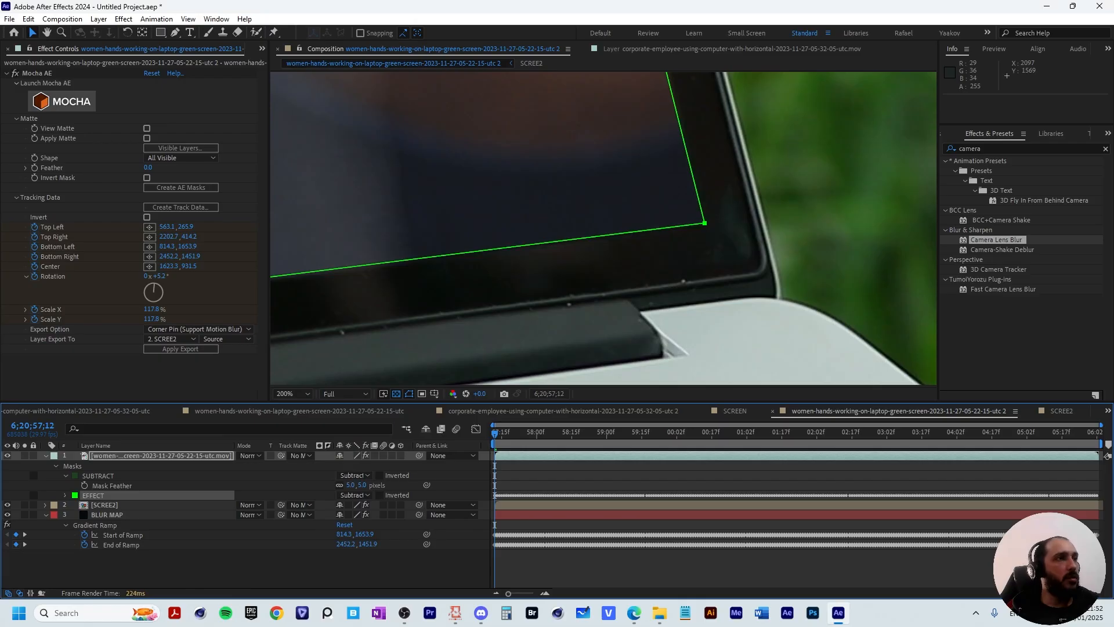
- Set the mask expansion of the footage layer's EFFECT mask to 12.7 pixels
click(66, 495)
drag(341, 534, 414, 534)
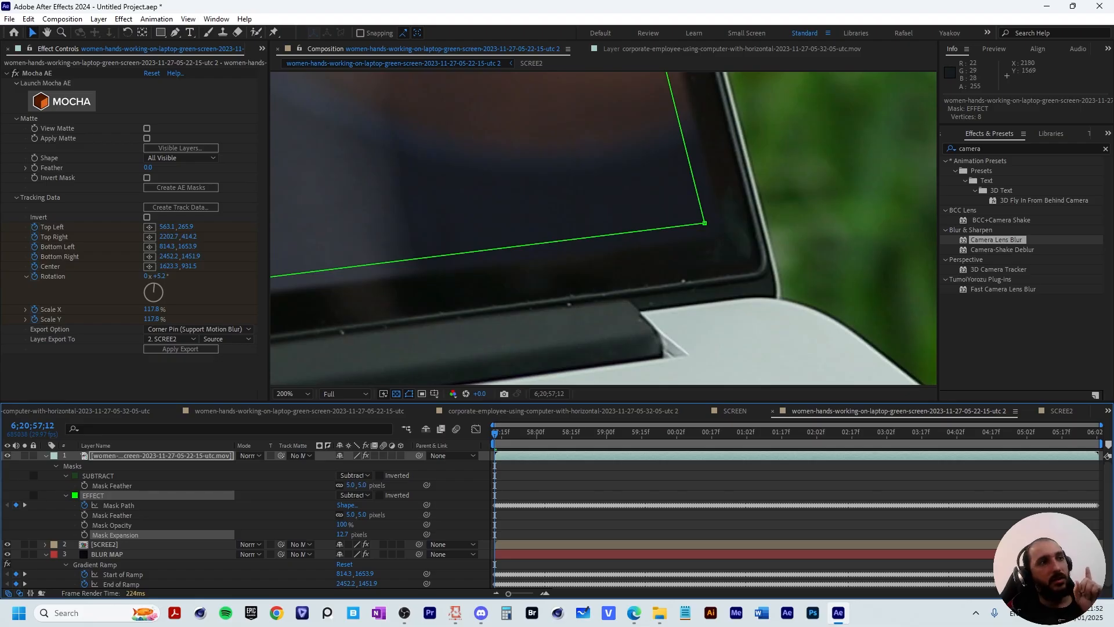
- Set the EFFECT mask's mode to Add and place it above the SUBTRACT mask in the footage layer's mask order
click(354, 495)
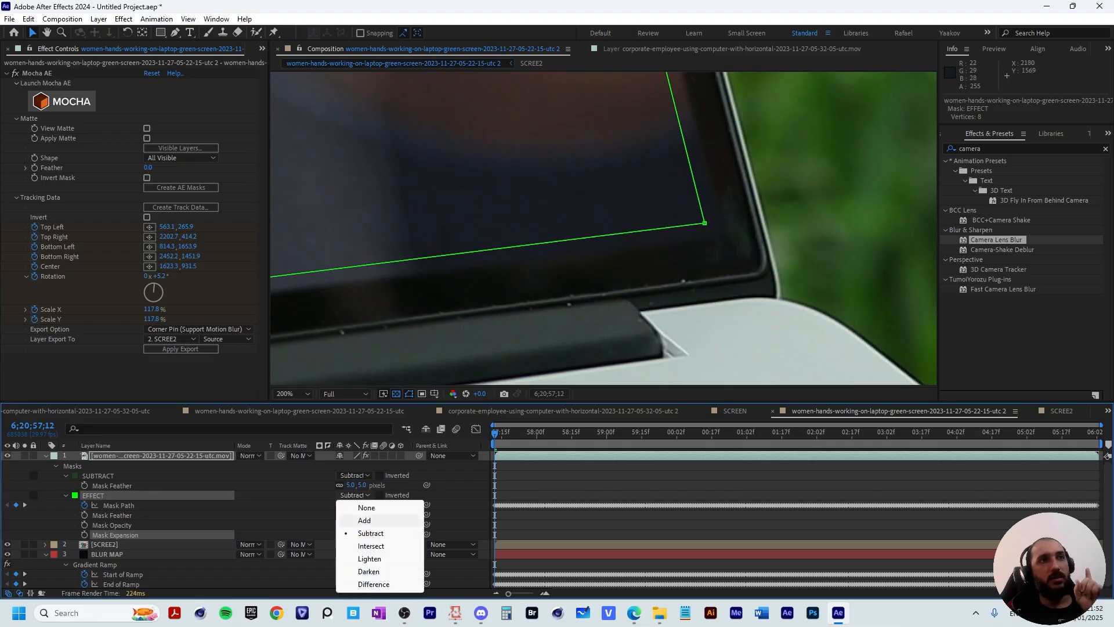
click(364, 520)
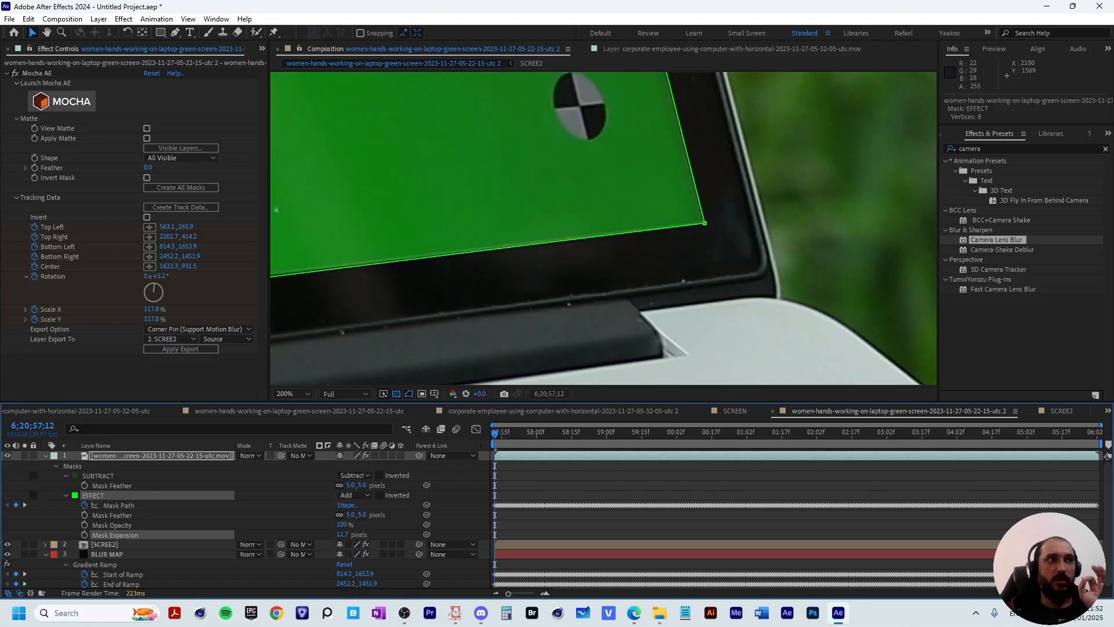
drag(94, 495, 96, 471)
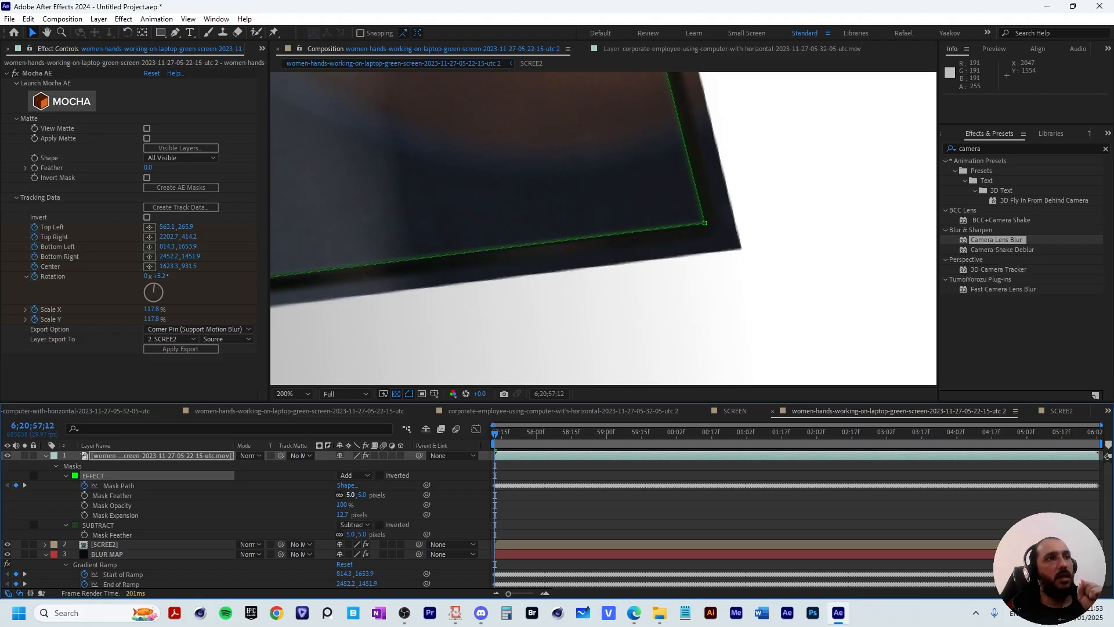
drag(350, 495, 398, 494)
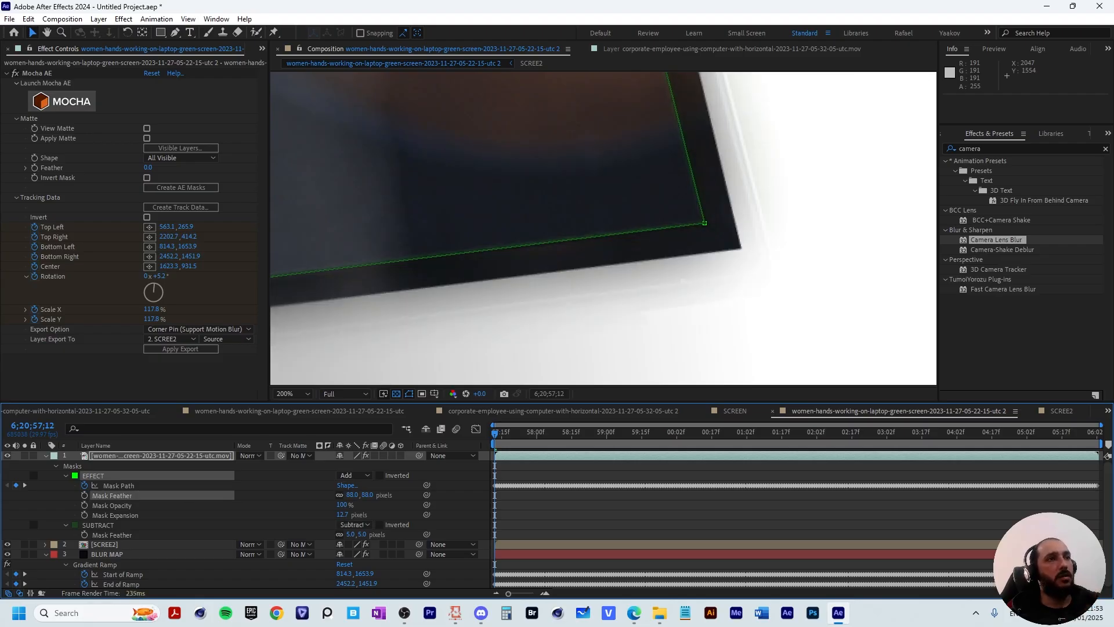
key(ctrl+z)
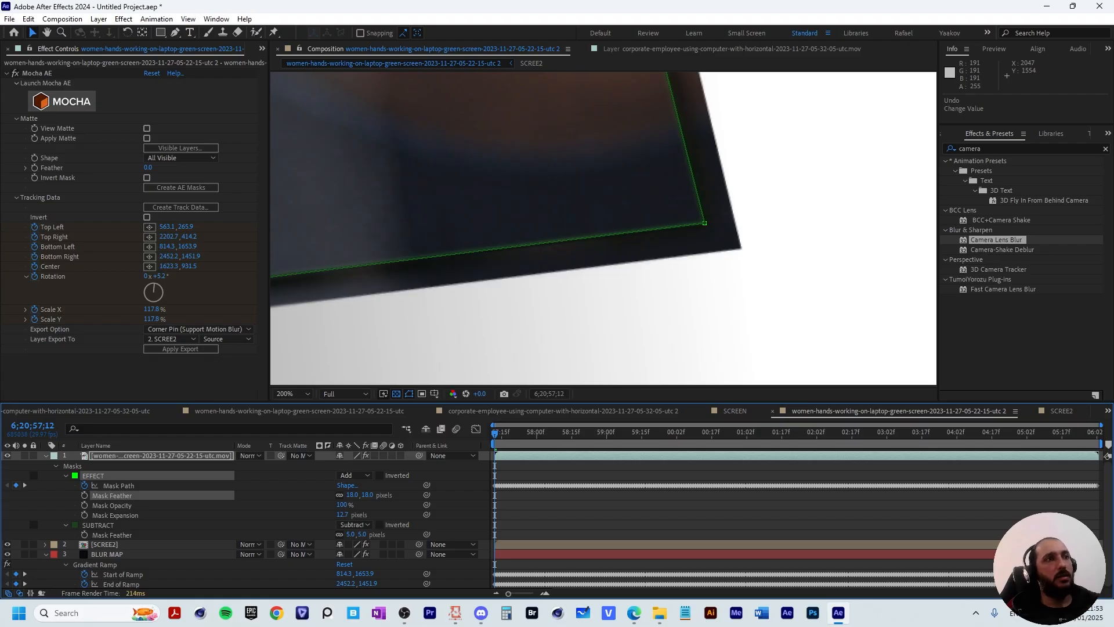
key(ctrl+z)
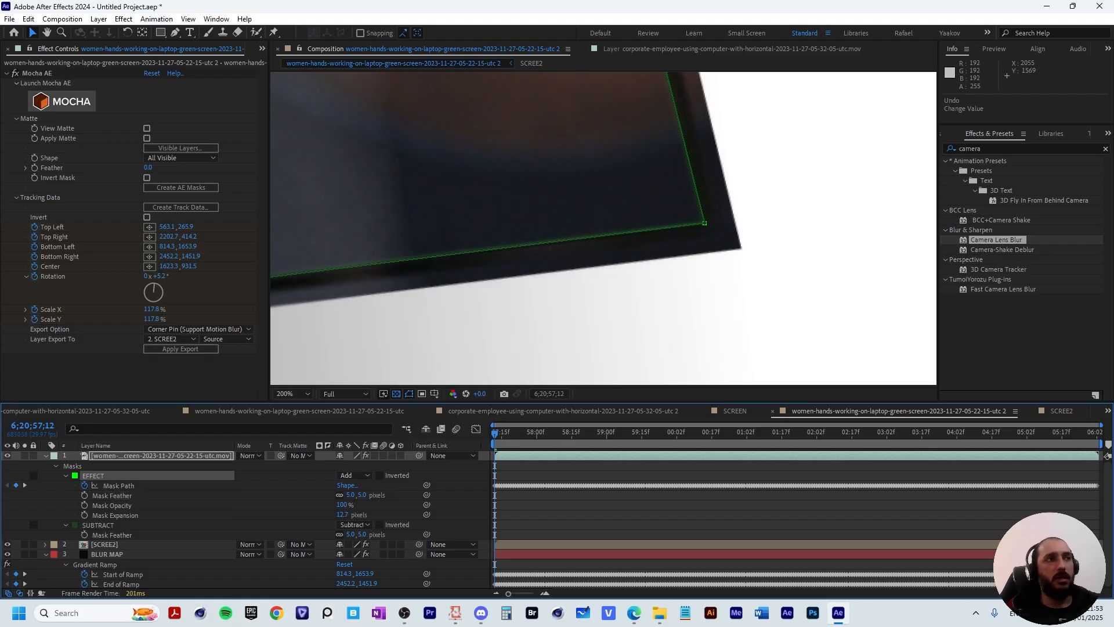
- Apply the Advanced Spill Suppressor keying effect to the laptop footage layer
right_click(135, 455)
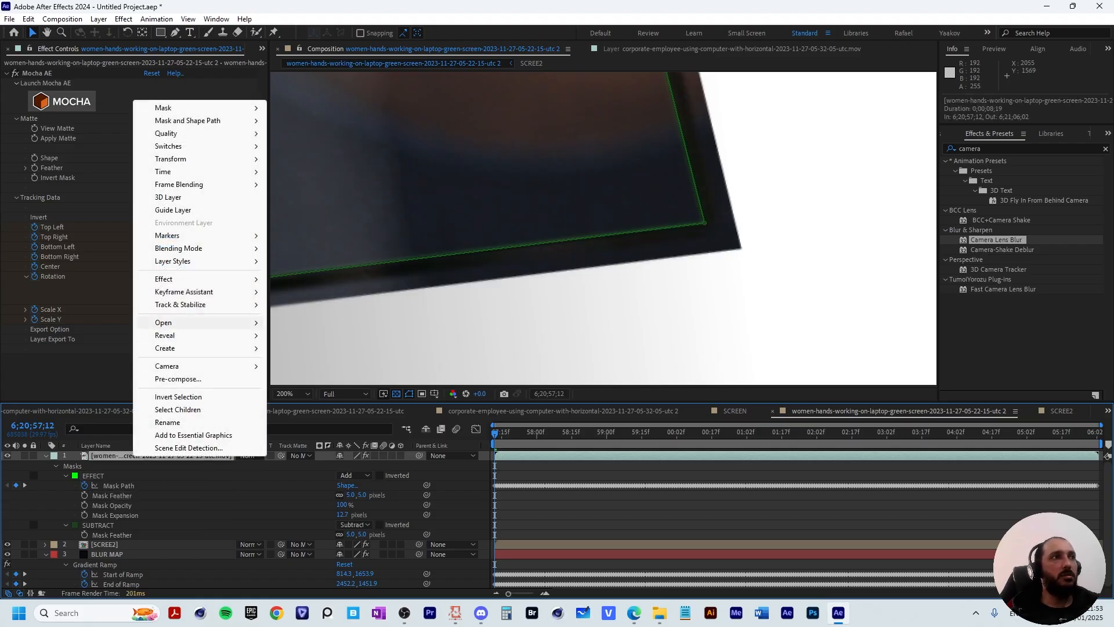
mouse_move(174, 278)
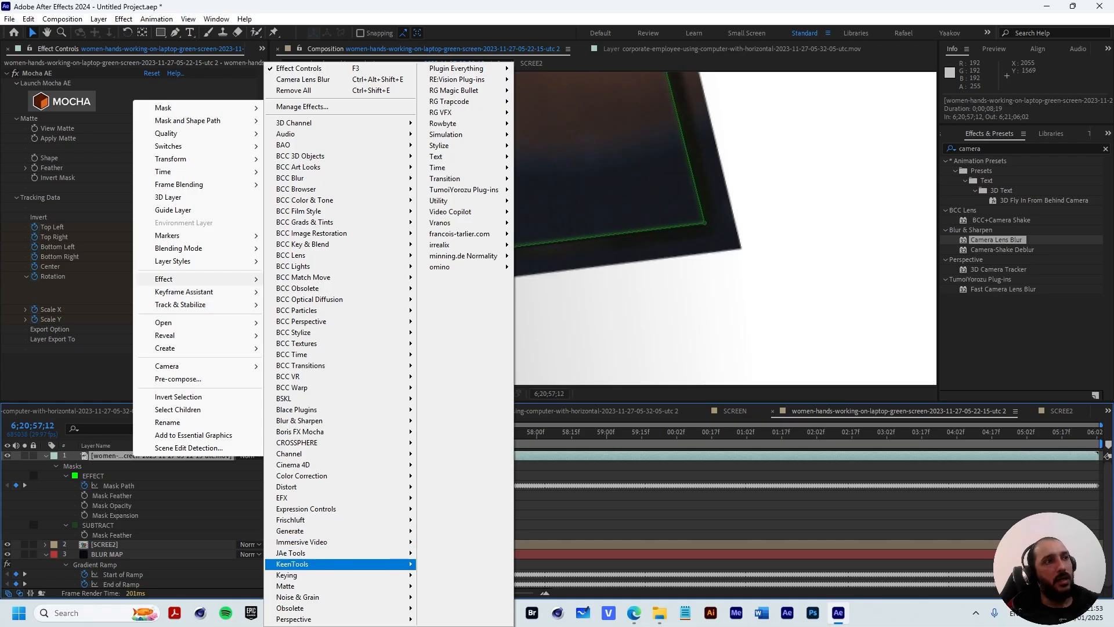
mouse_move(301, 575)
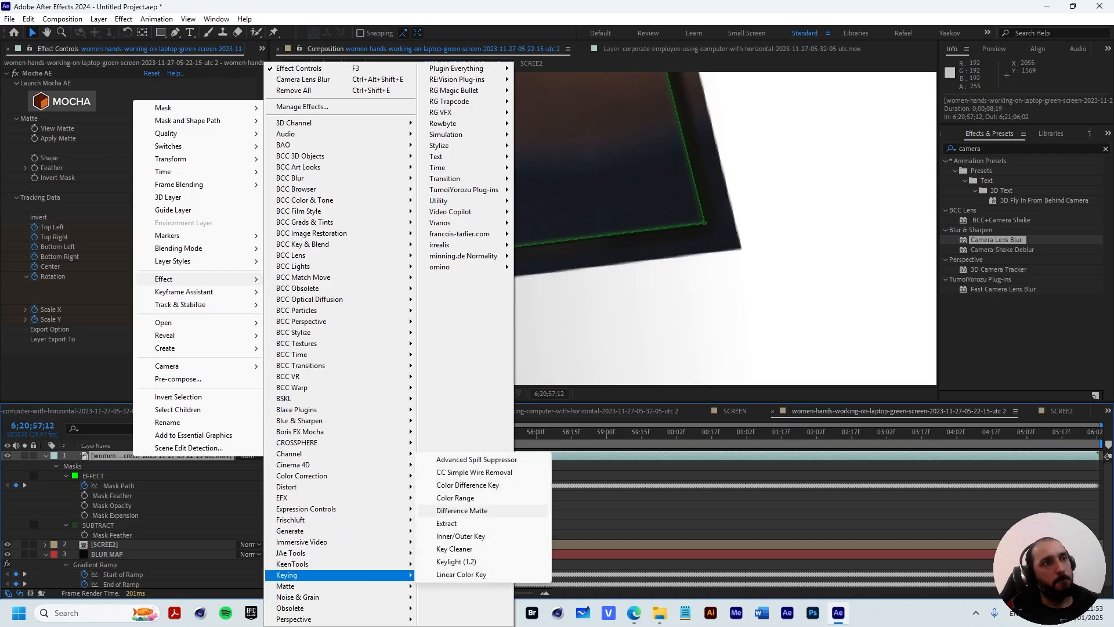
click(476, 459)
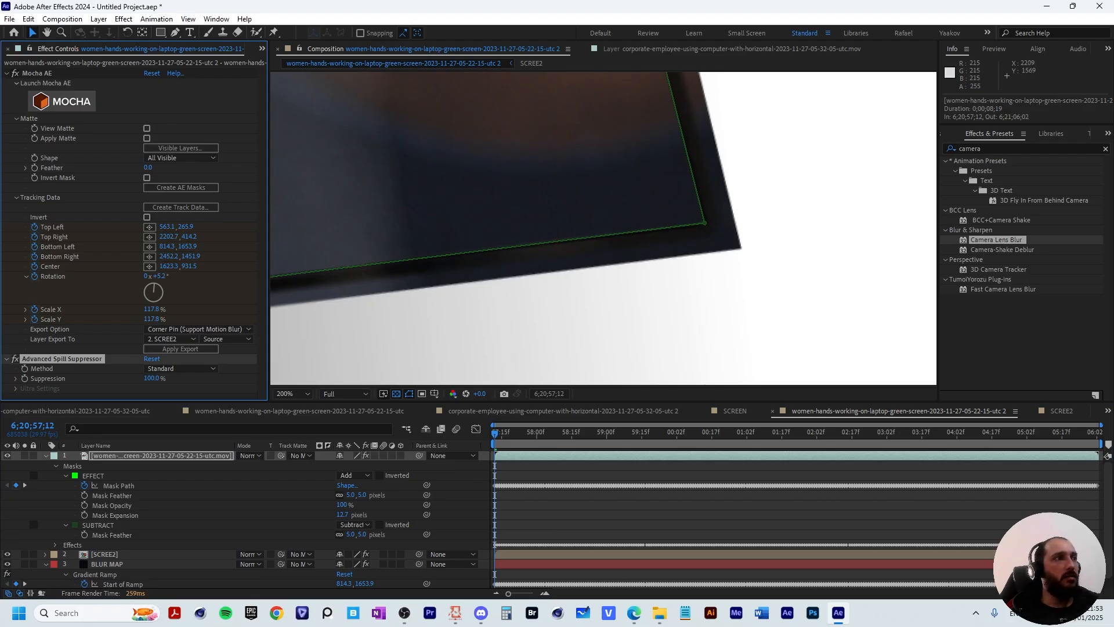
- Restrict the Advanced Spill Suppressor to the EFFECT mask through a mask reference in its compositing options and clear the selection
click(56, 545)
scroll(243, 520, down, 1)
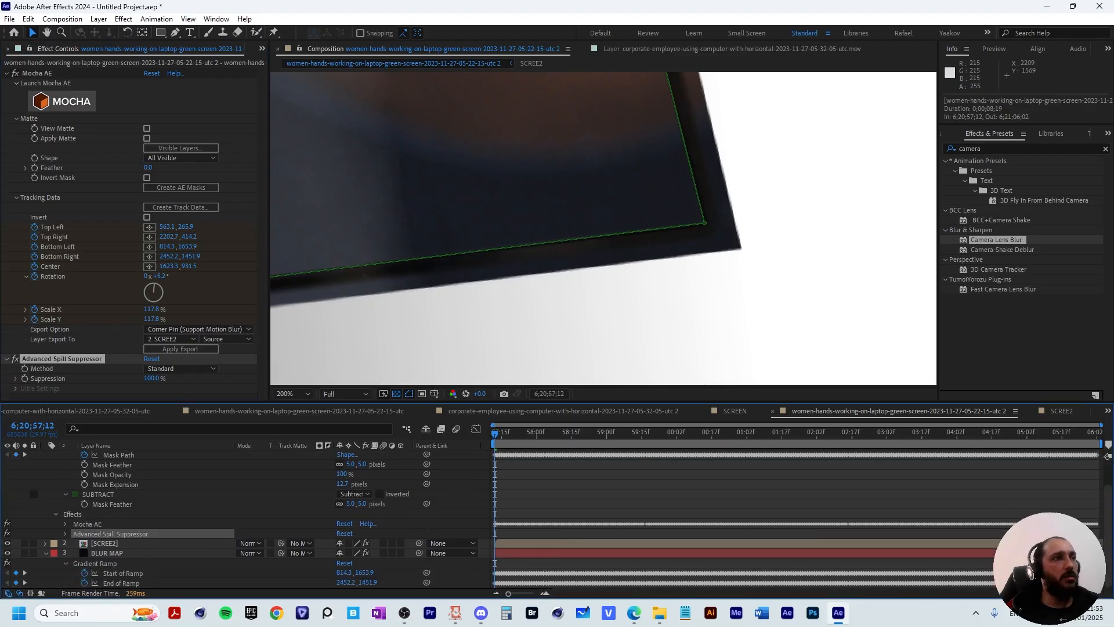
click(65, 534)
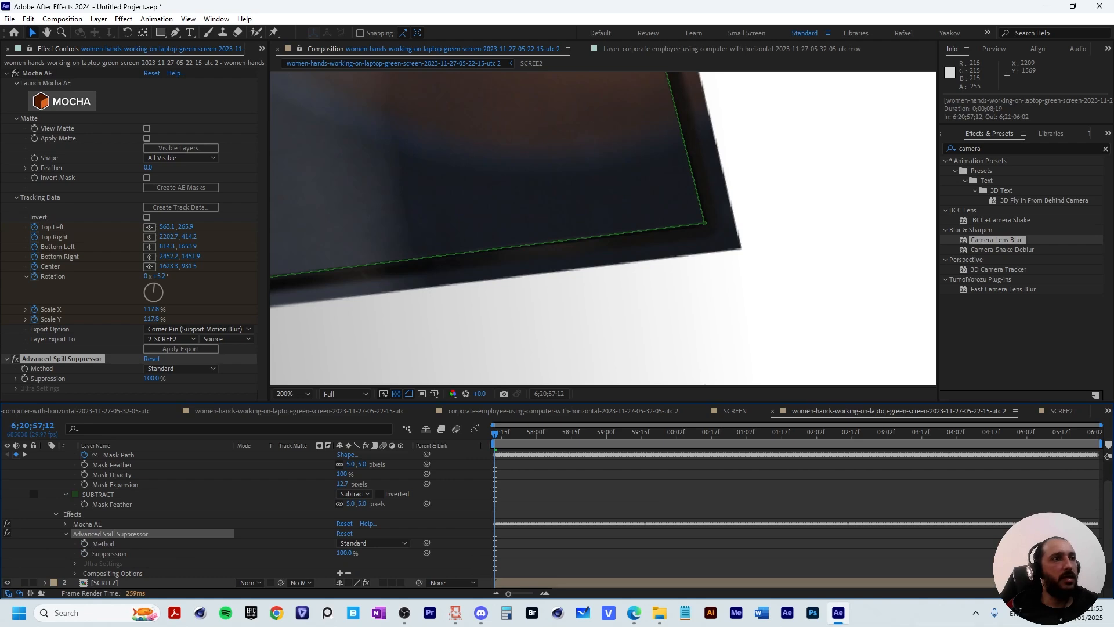
click(74, 573)
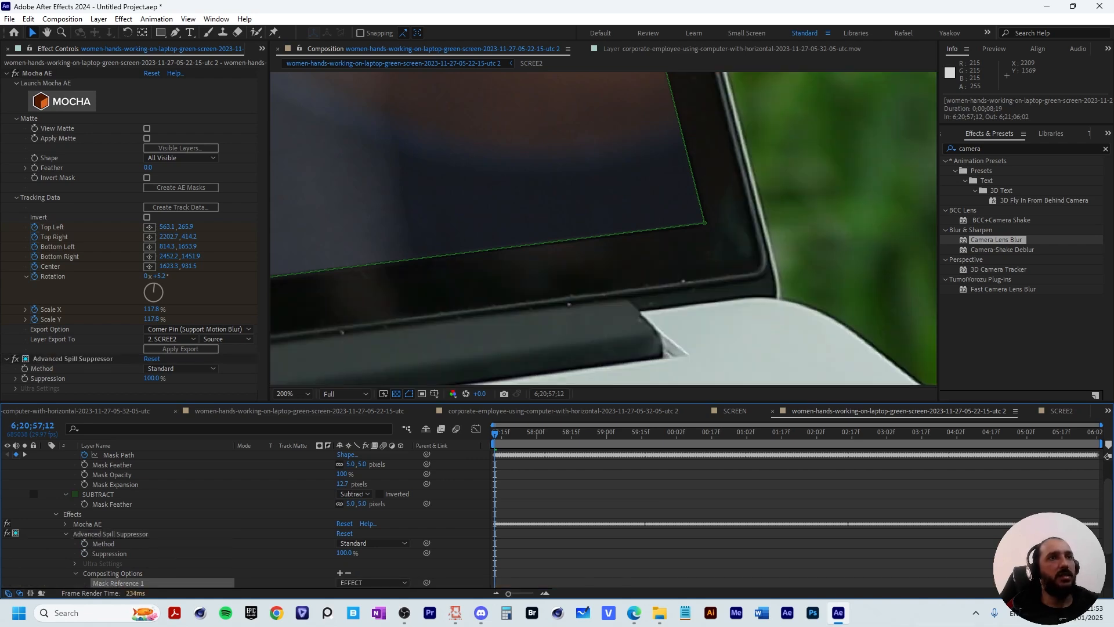
key(F2)
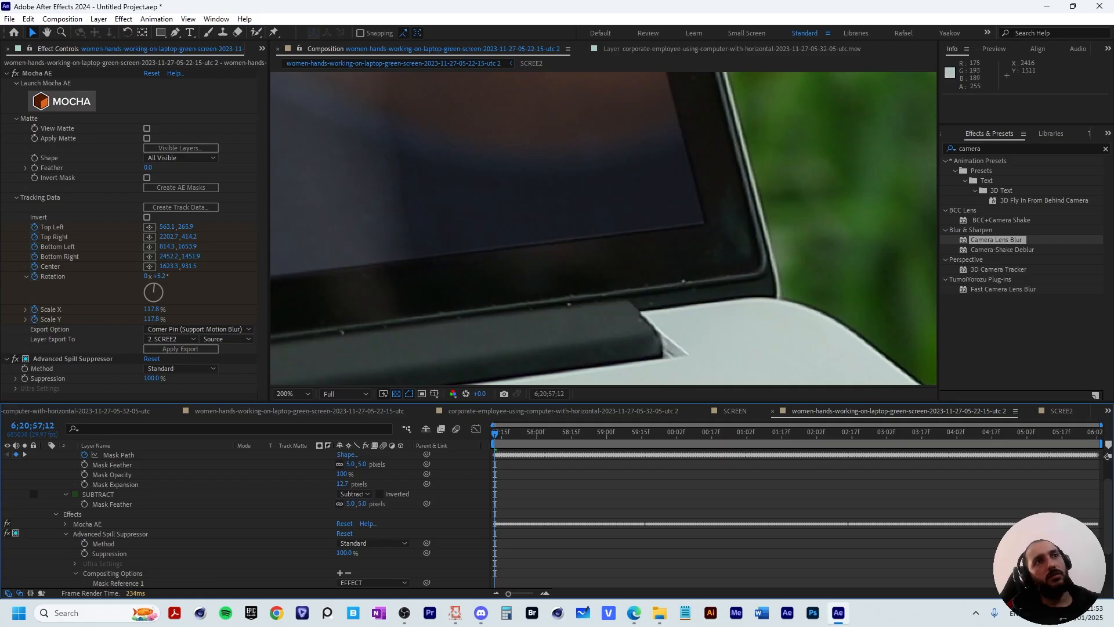
- Collapse the footage layer's properties and review the finished laptop screen replacement across the whole clip
key(comma)
key(comma)
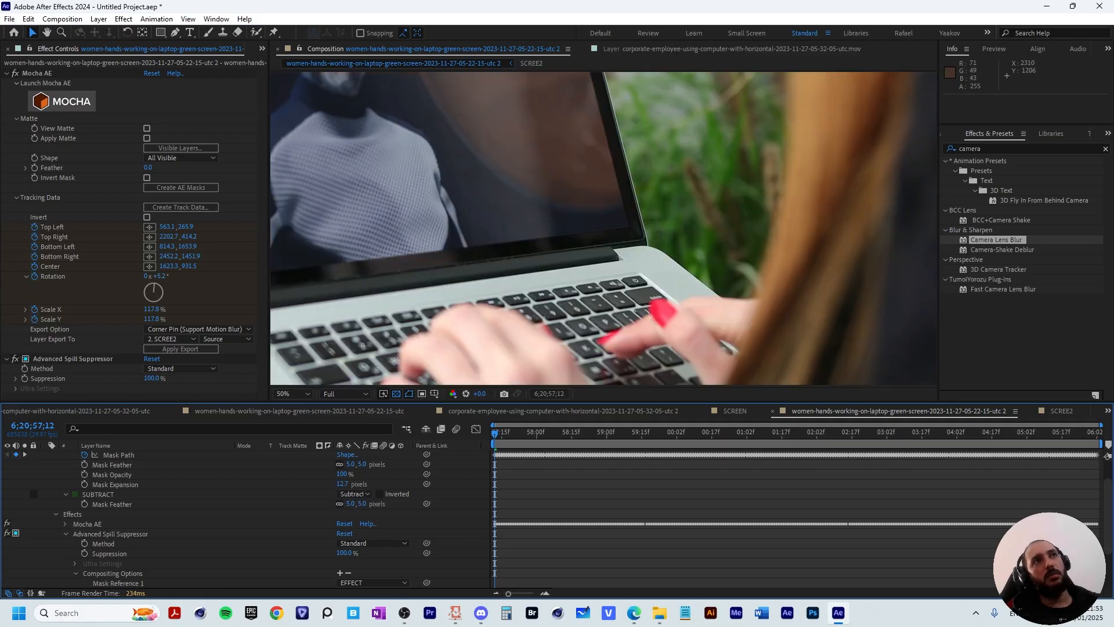
key(comma)
key(comma)
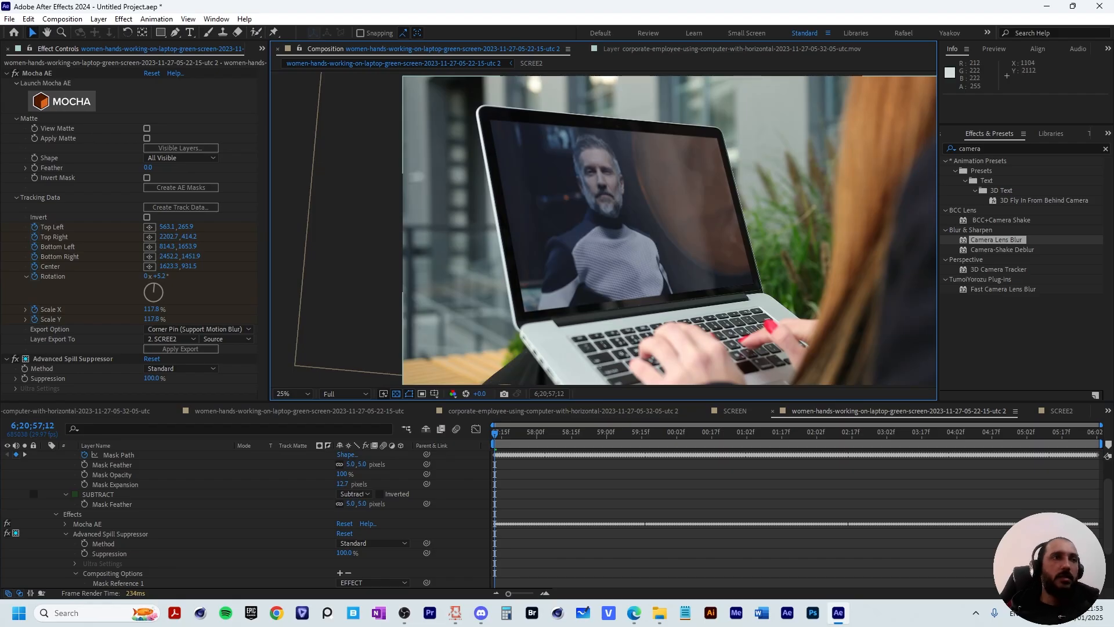
key(space)
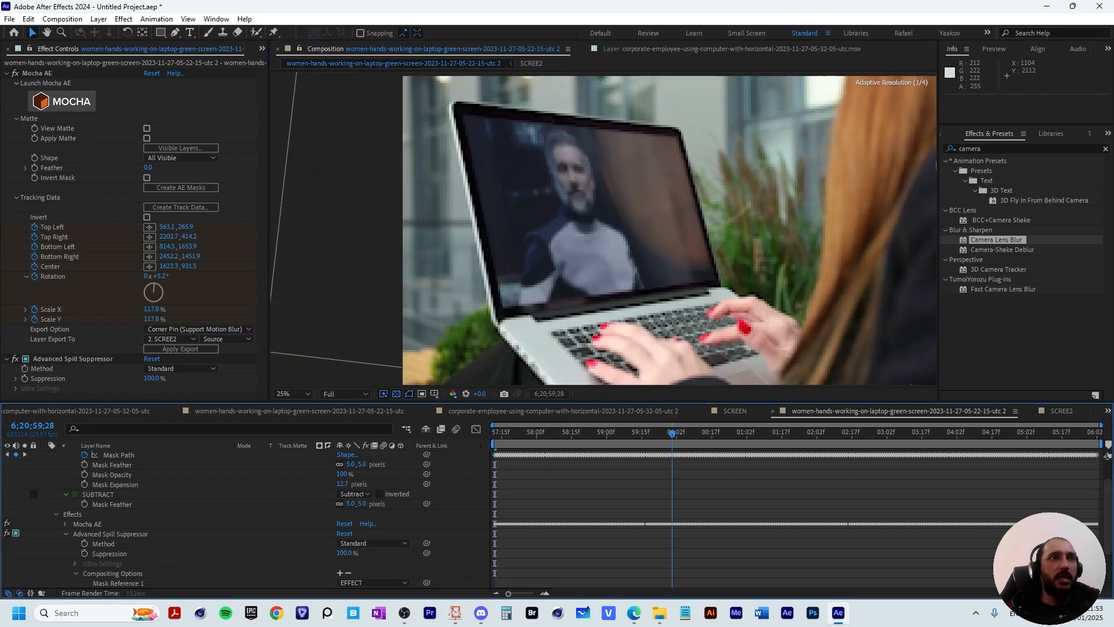
drag(672, 434, 898, 433)
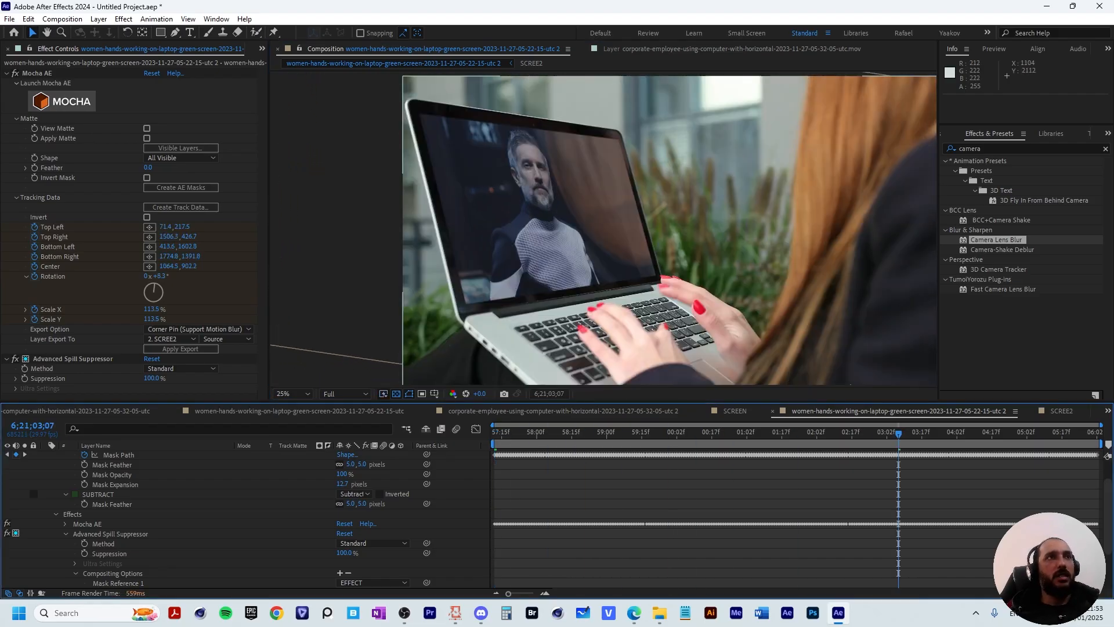
scroll(244, 519, up, 2)
click(46, 456)
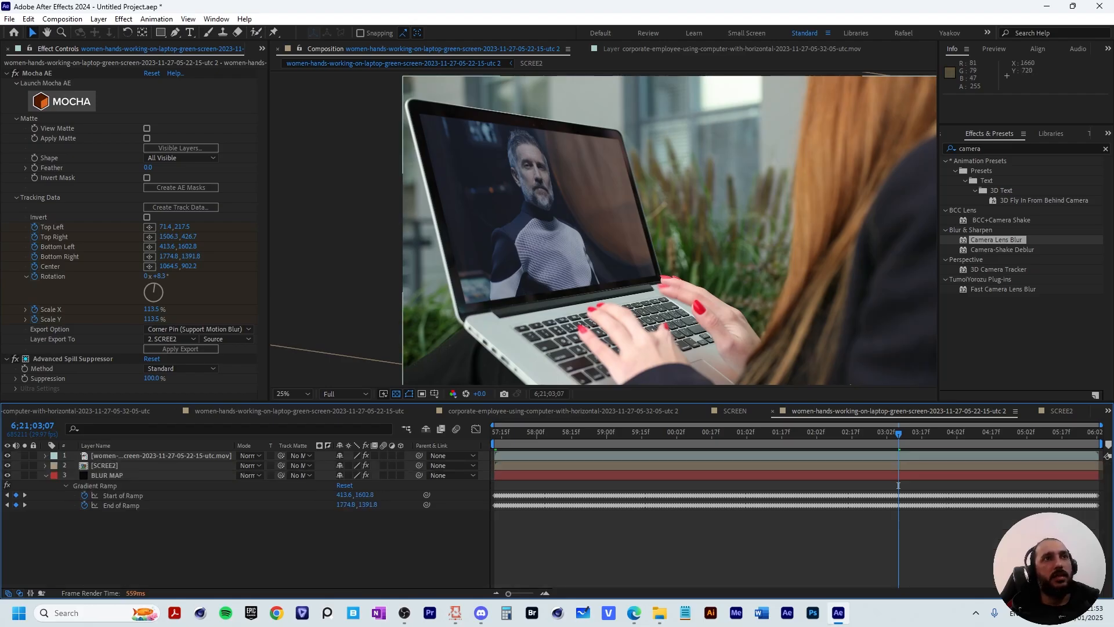
drag(898, 433, 1097, 433)
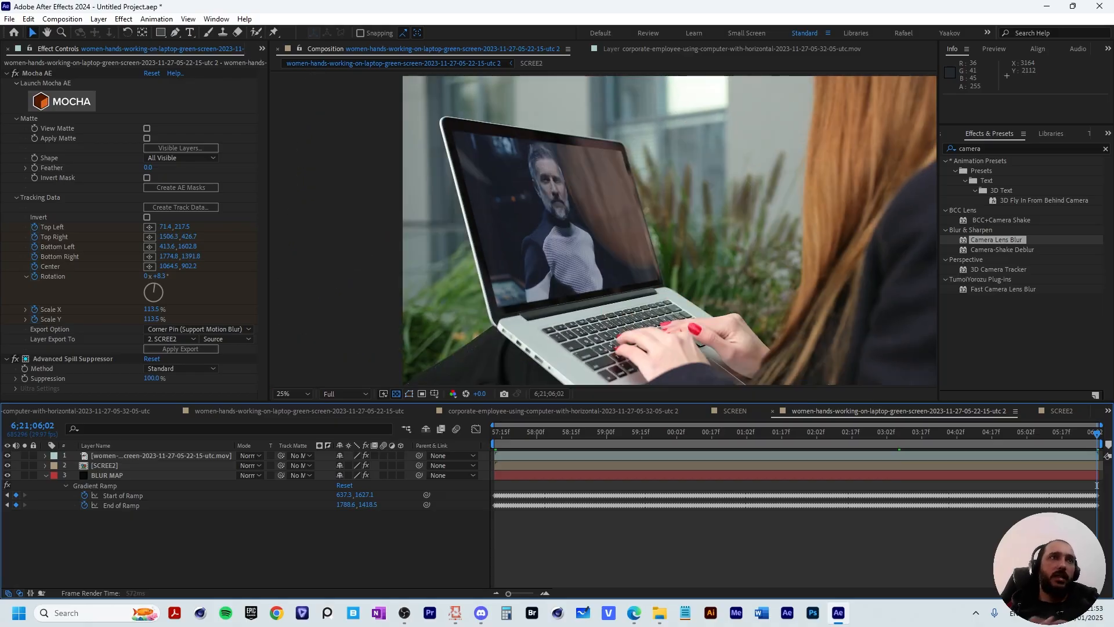
key(space)
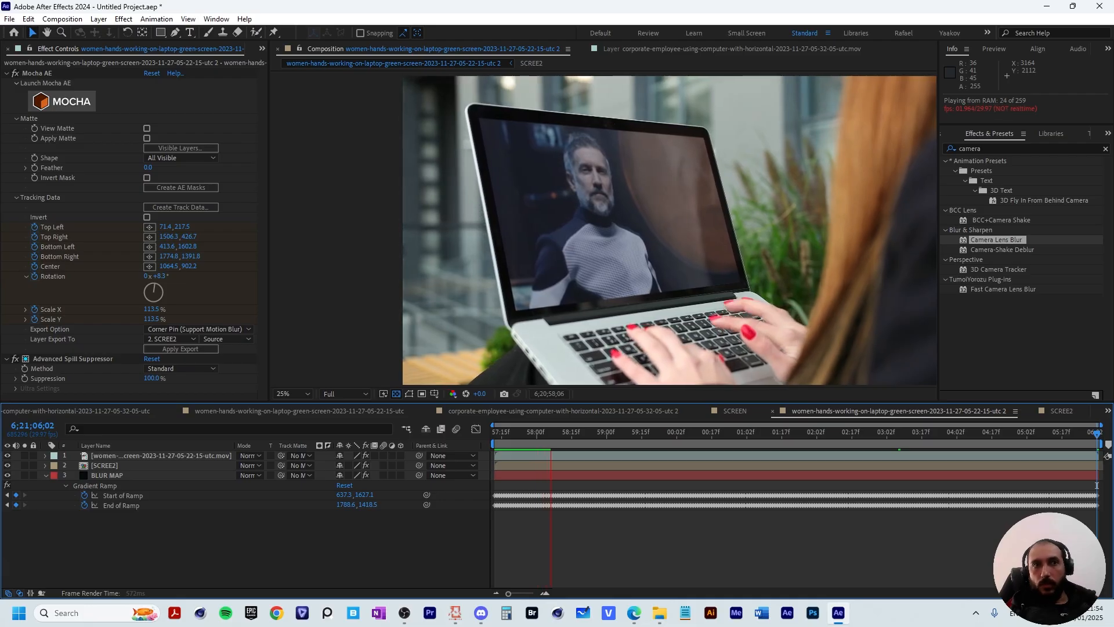
drag(507, 433, 852, 433)
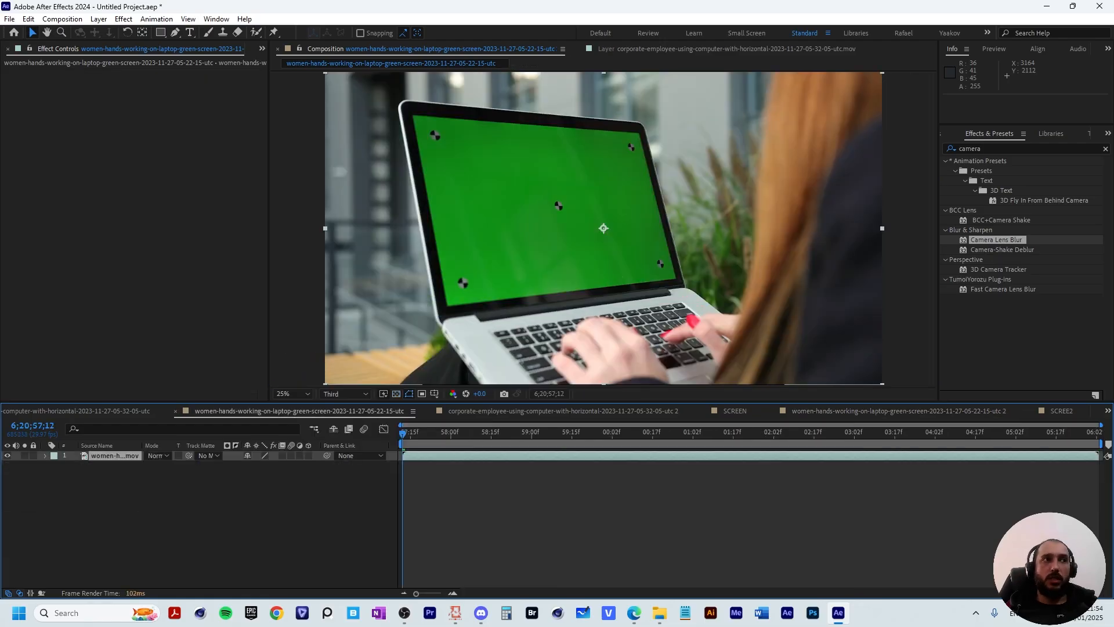
- Create a new composition from the green-screen clip of the business woman pointing at a tablet
click(76, 410)
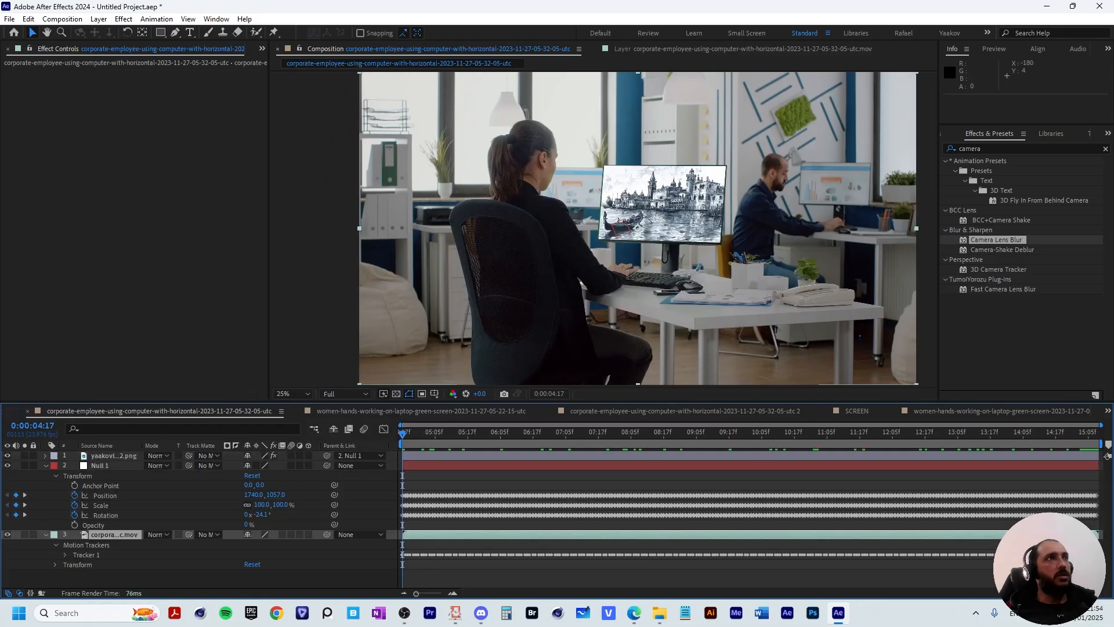
click(261, 49)
click(290, 62)
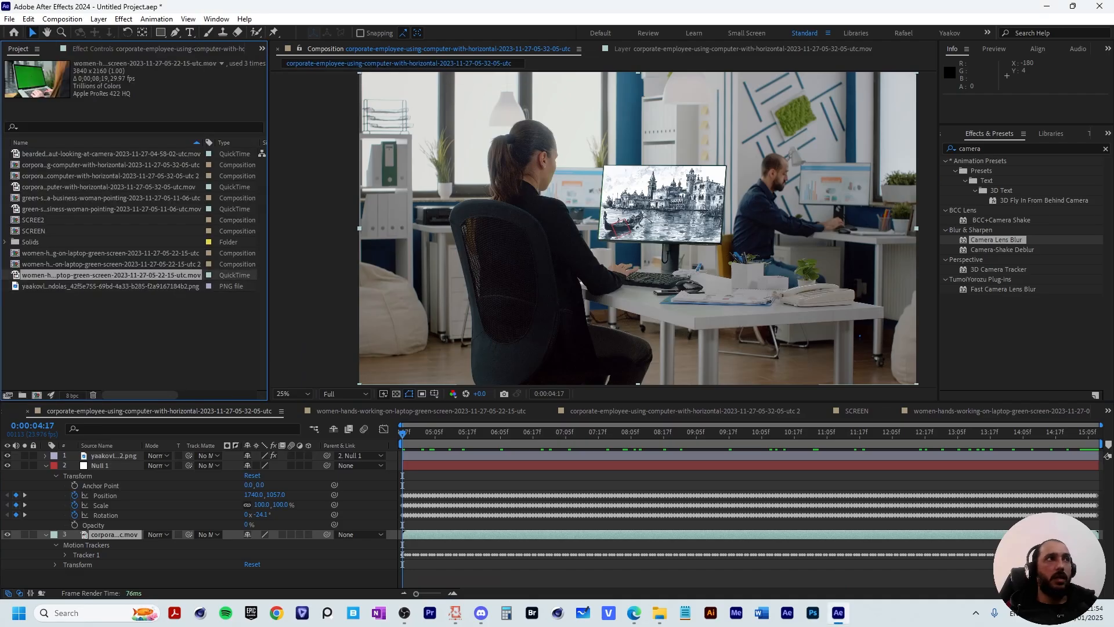
click(110, 209)
drag(111, 209, 37, 394)
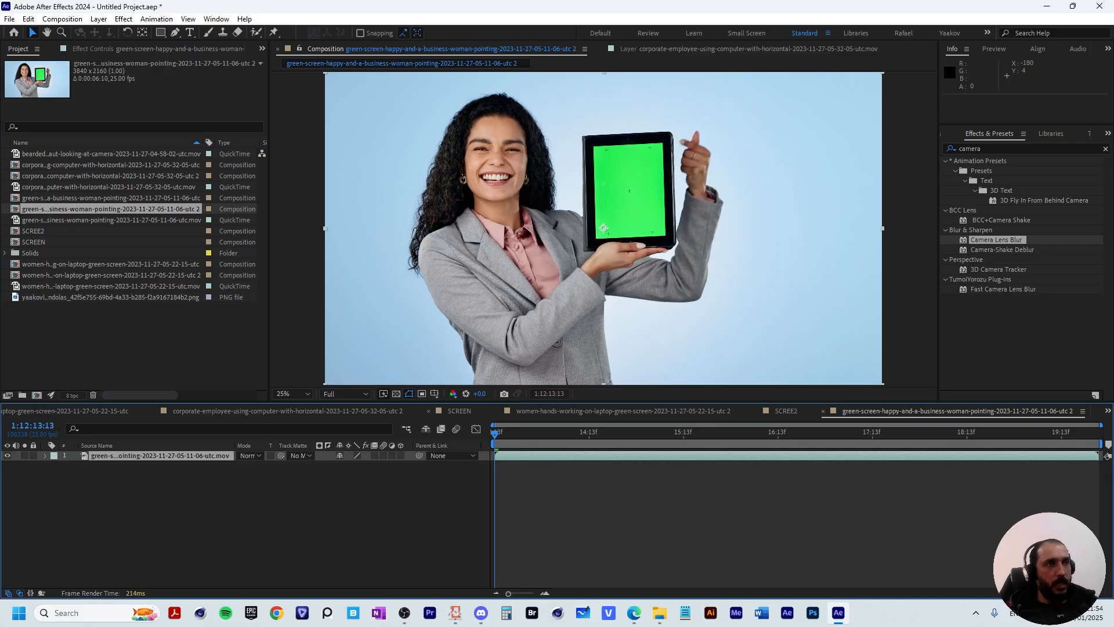
- Play through the tablet clip to examine its motion and stop at 1:12:16:20
drag(495, 433, 925, 434)
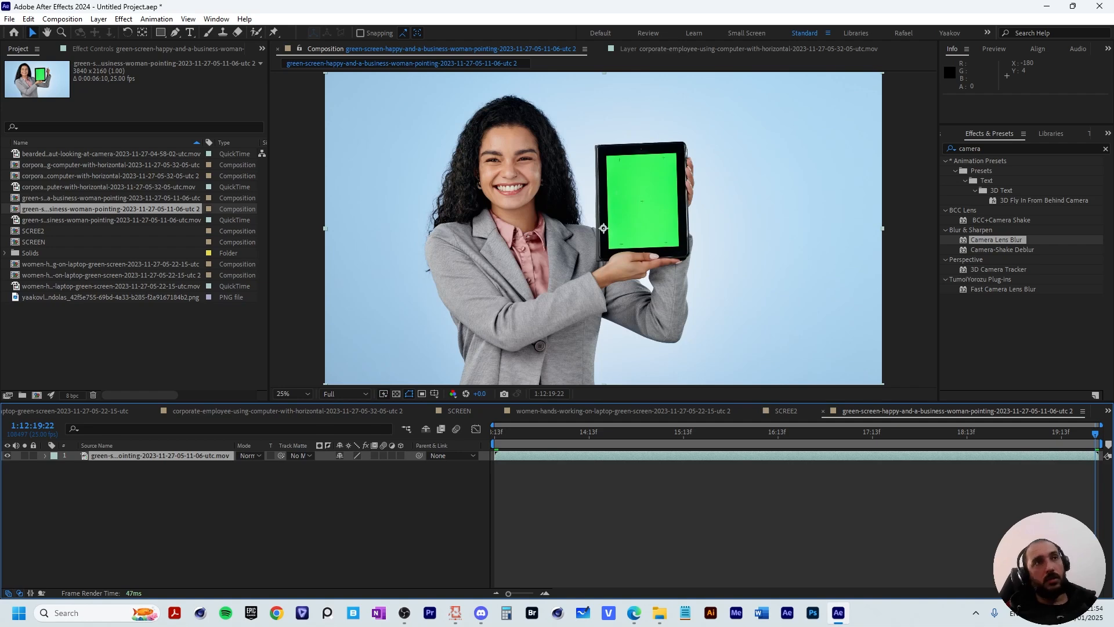
key(space)
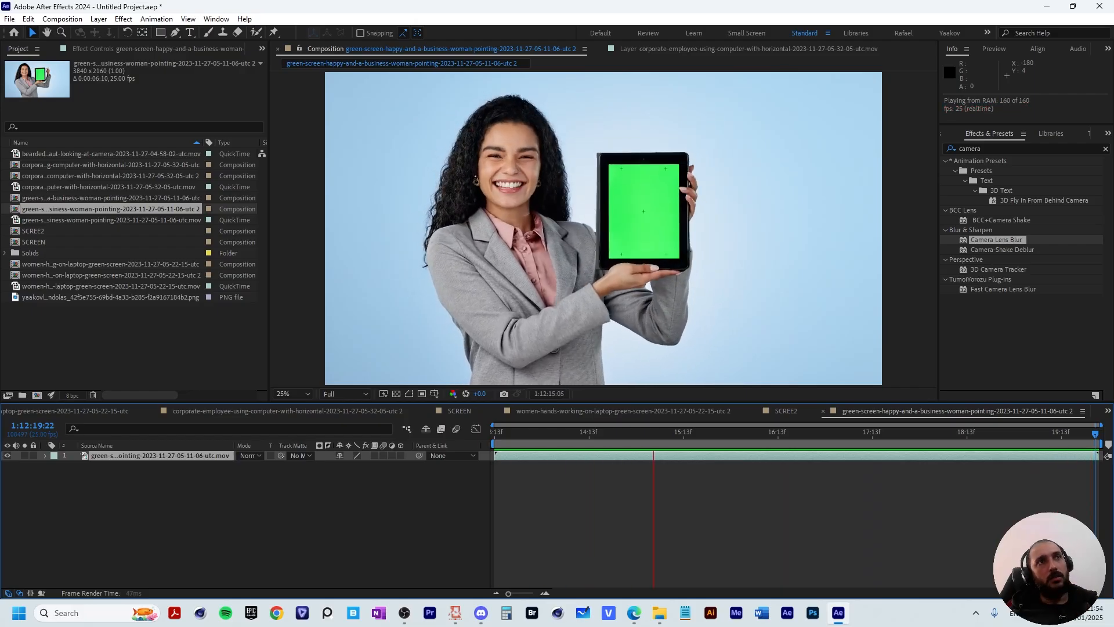
click(603, 228)
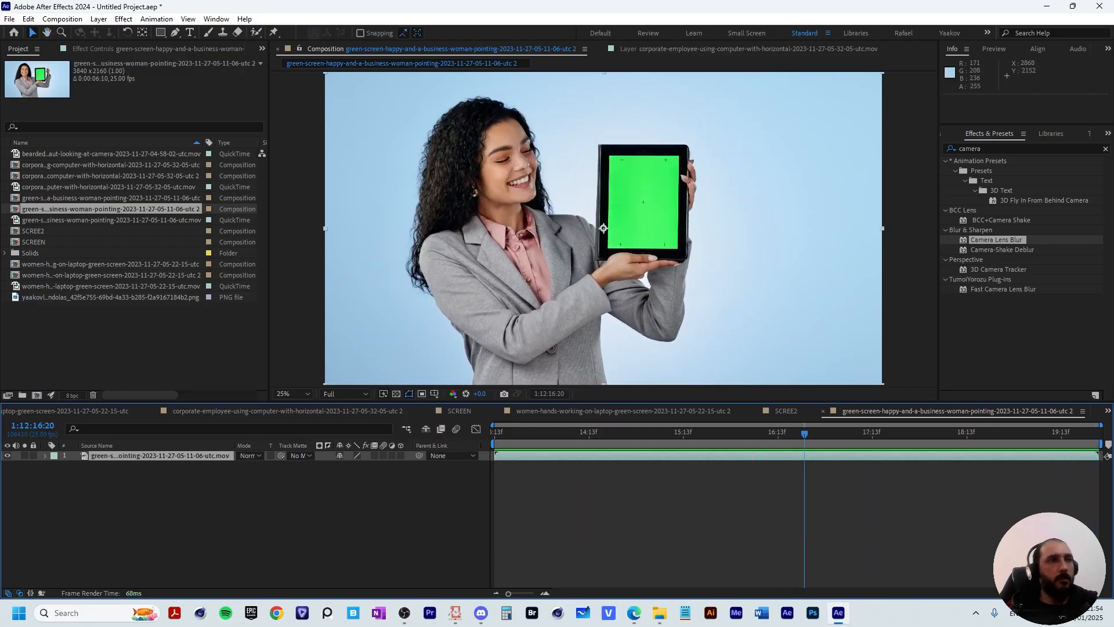
- Find Mocha AE by searching the effects for "mocha", apply it to the tablet footage and launch it
key(ctrl+5)
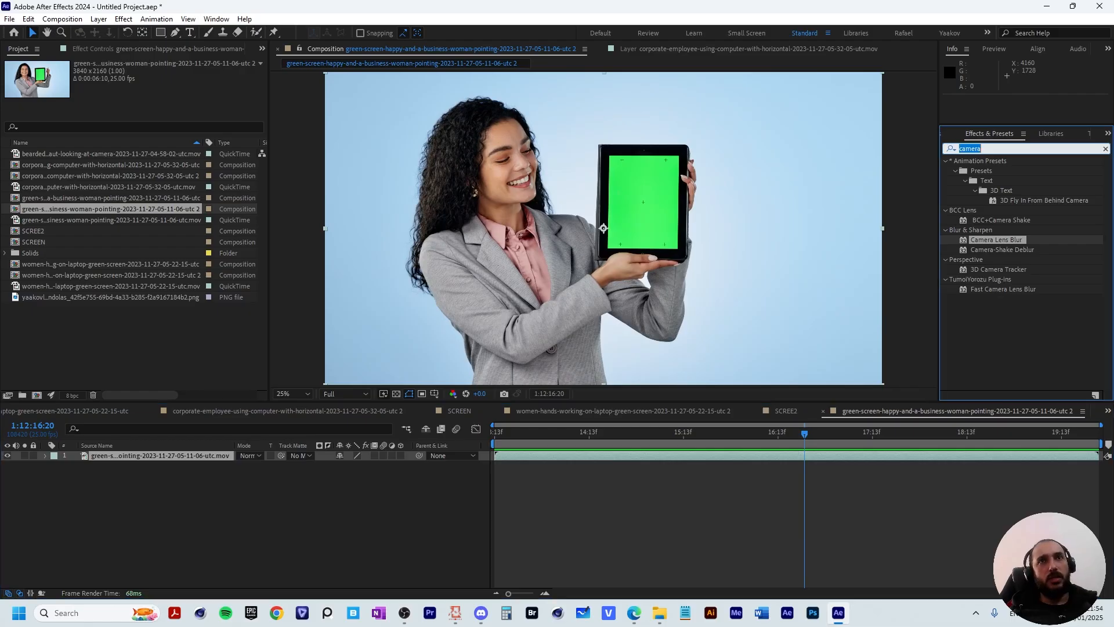
text(mocha)
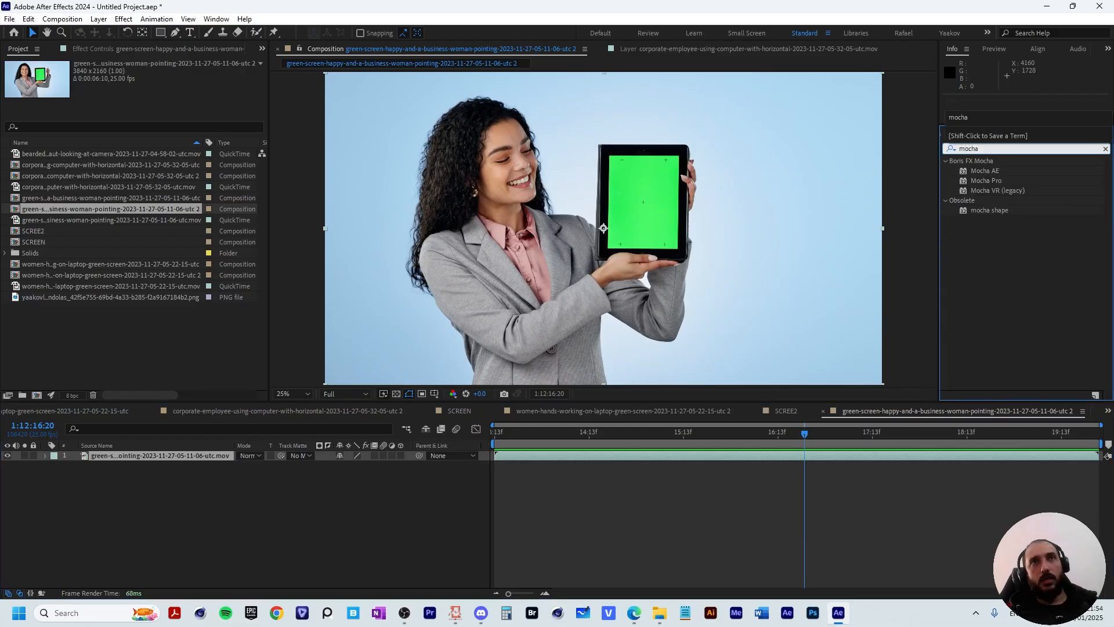
double_click(985, 170)
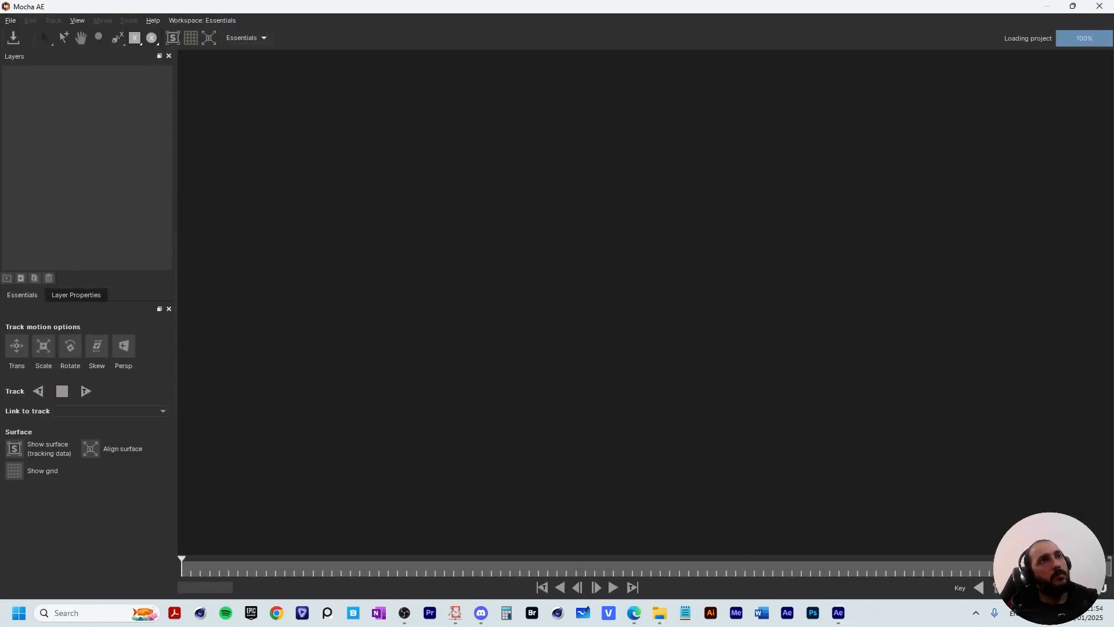
- Draw a closed spline on the tablet's black bezel just outside the green screen, with two points at each corner, at 1:12:16:20
scroll(708, 192, up, 4)
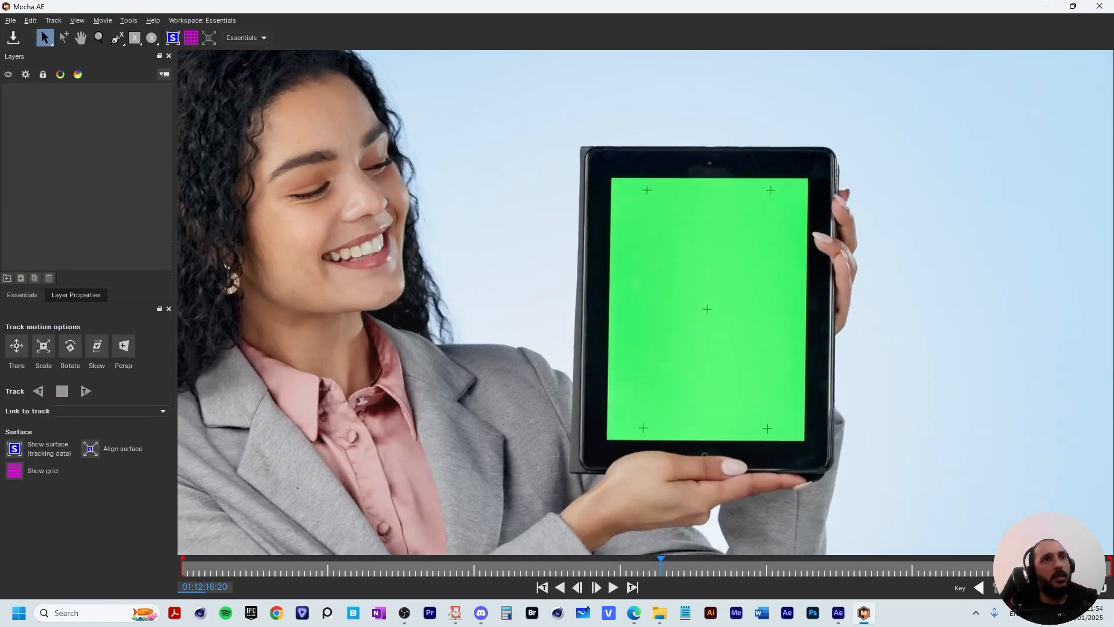
drag(706, 309, 646, 252)
scroll(646, 252, up, 1)
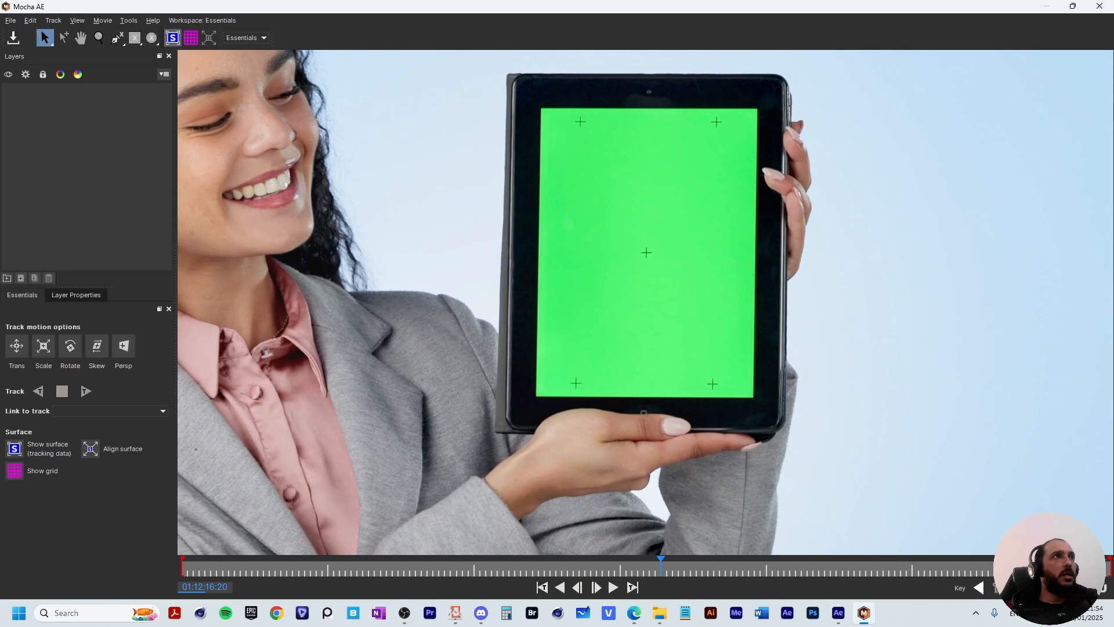
click(117, 39)
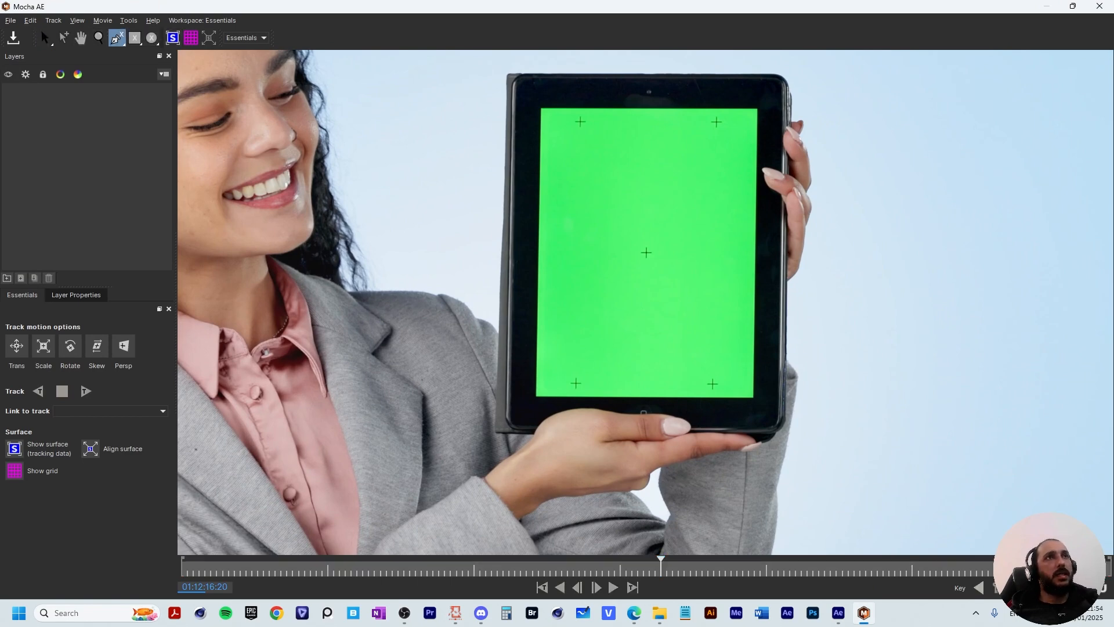
click(548, 98)
click(534, 104)
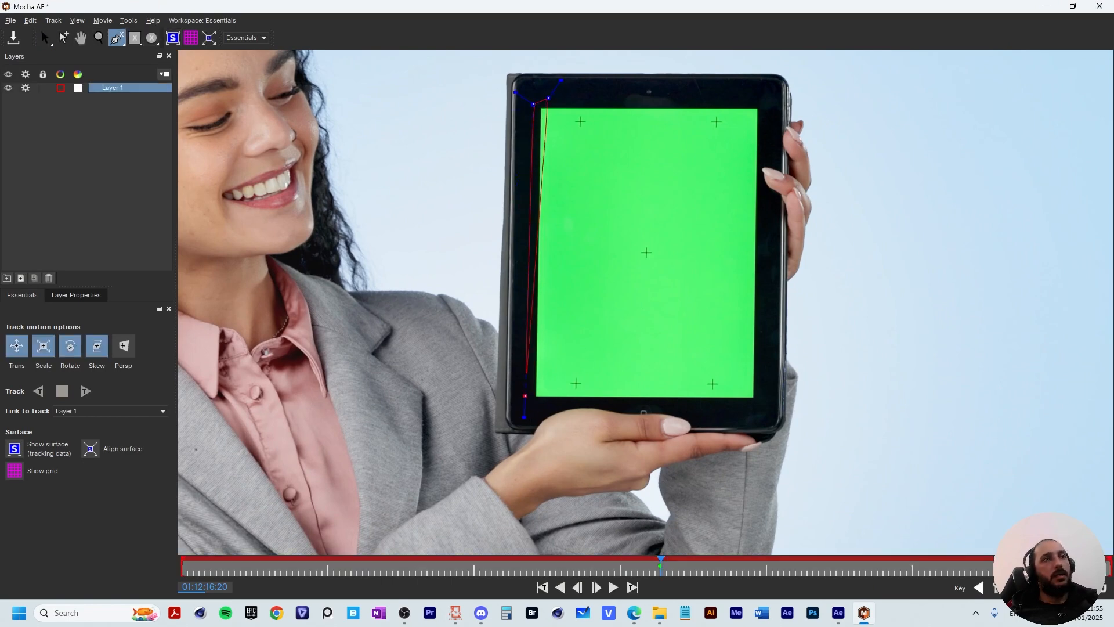
click(525, 395)
click(537, 407)
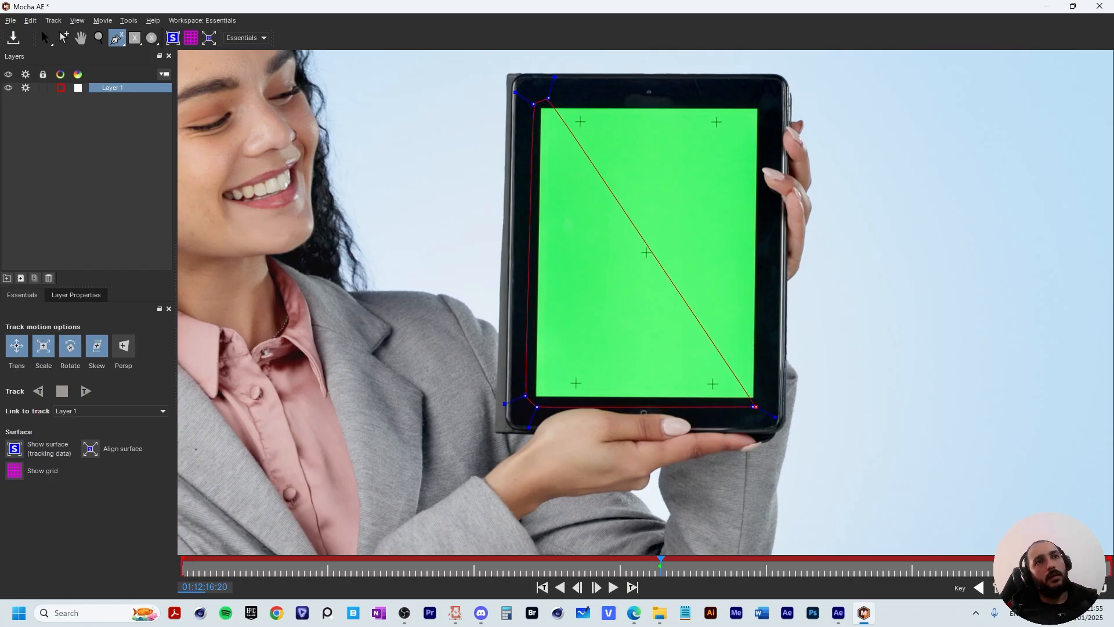
drag(760, 395, 767, 110)
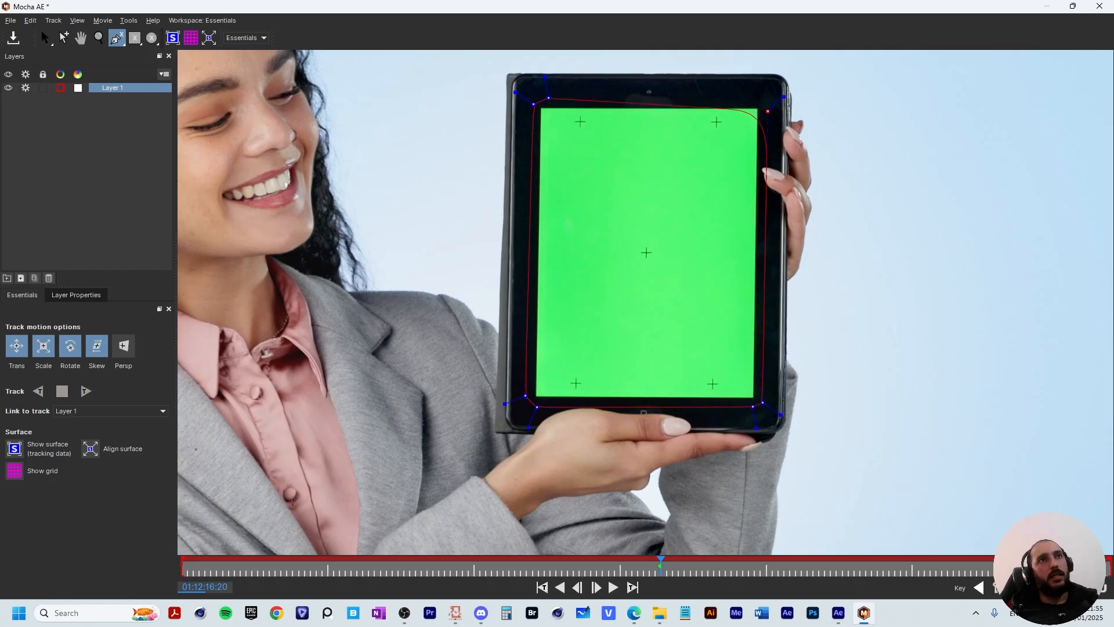
click(767, 111)
click(757, 100)
right_click(719, 90)
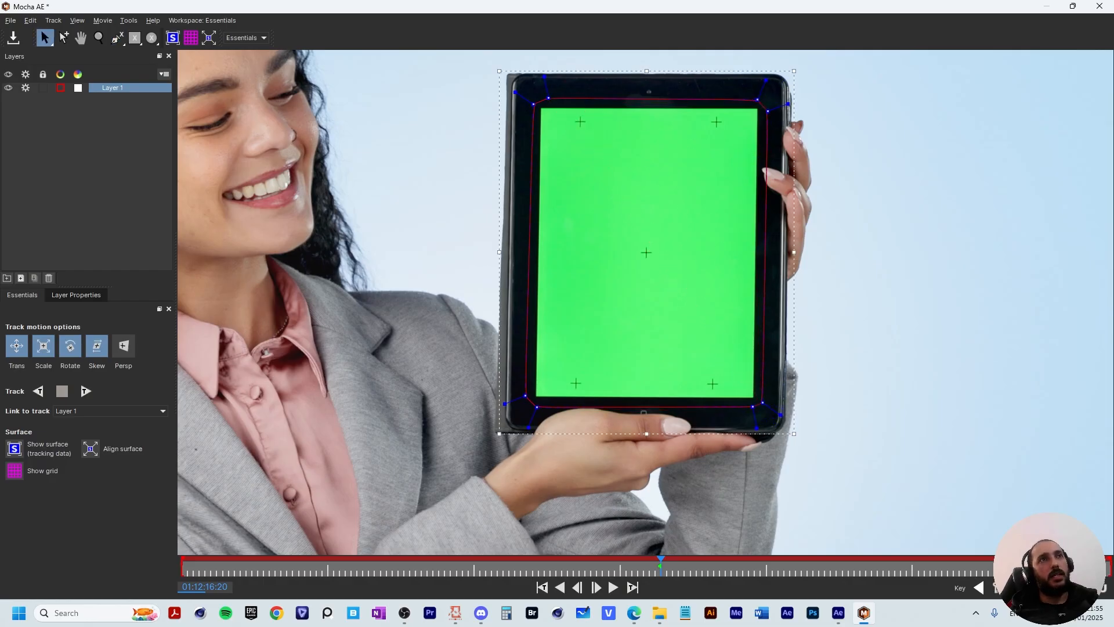
- Pull the spline's upper-right and lower-right corner points closer to the green screen and compare the shape on neighbouring frames
drag(767, 110, 761, 111)
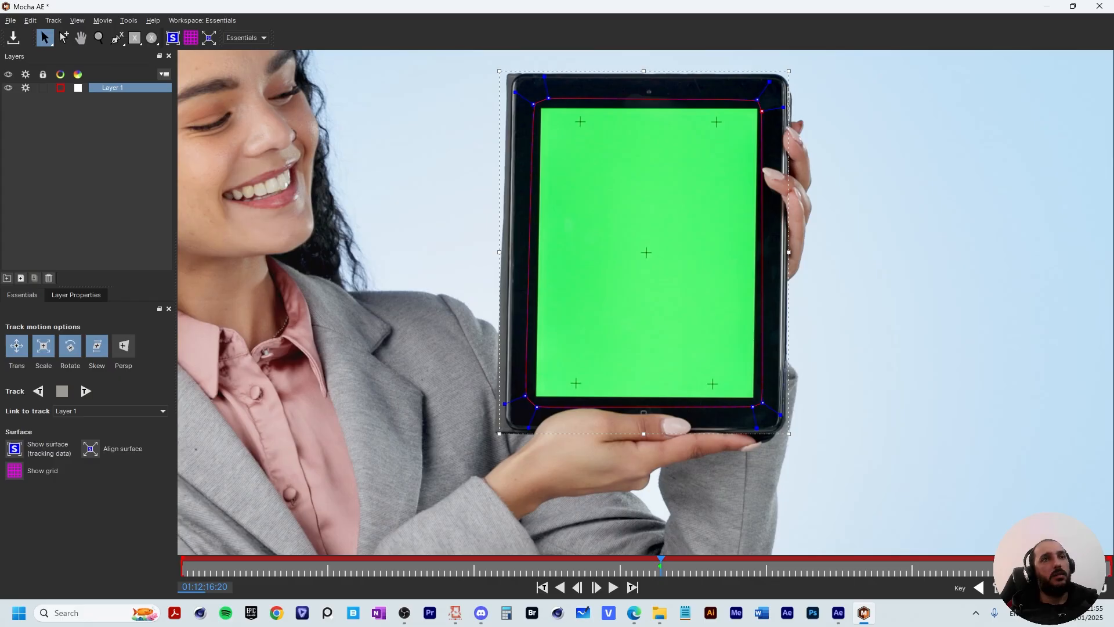
drag(762, 402, 759, 399)
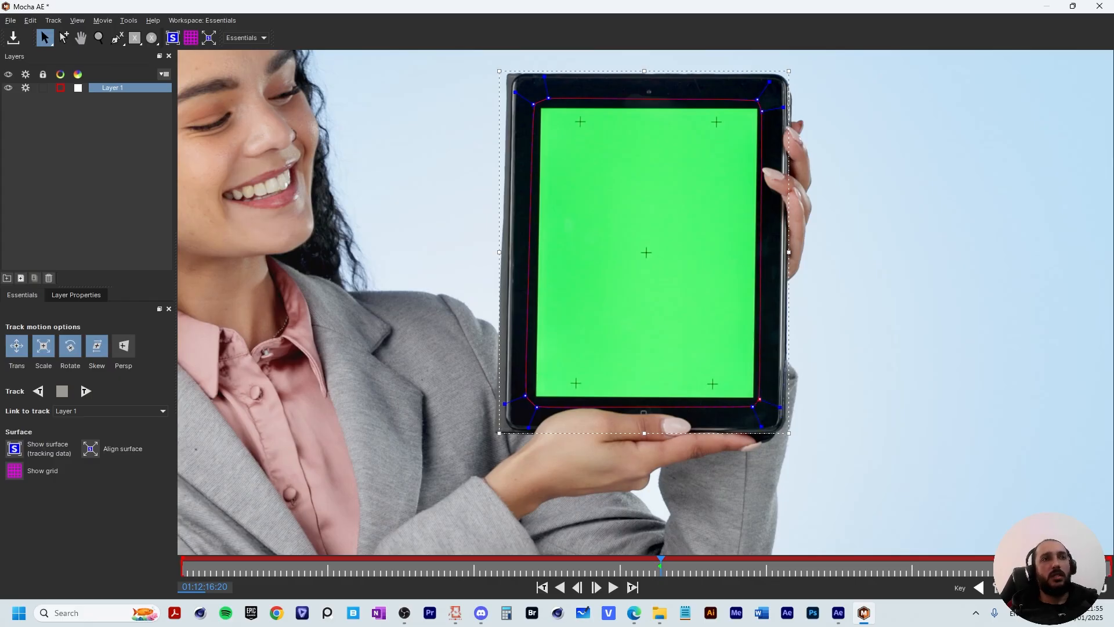
key(Left)
key(Left)
key(Right)
key(Right)
key(Right)
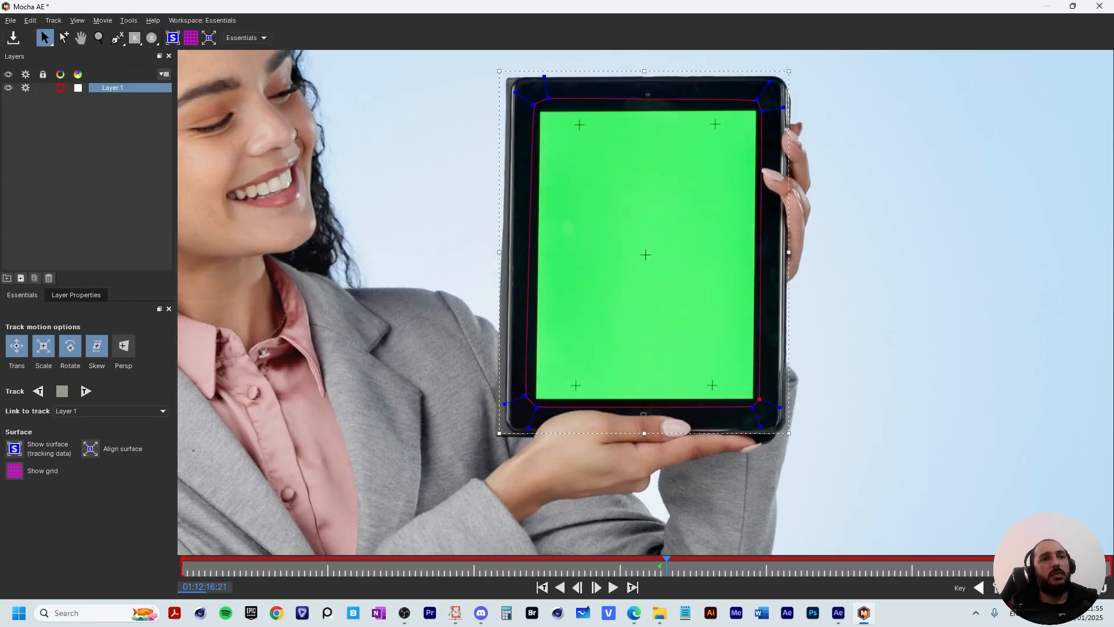
key(Left)
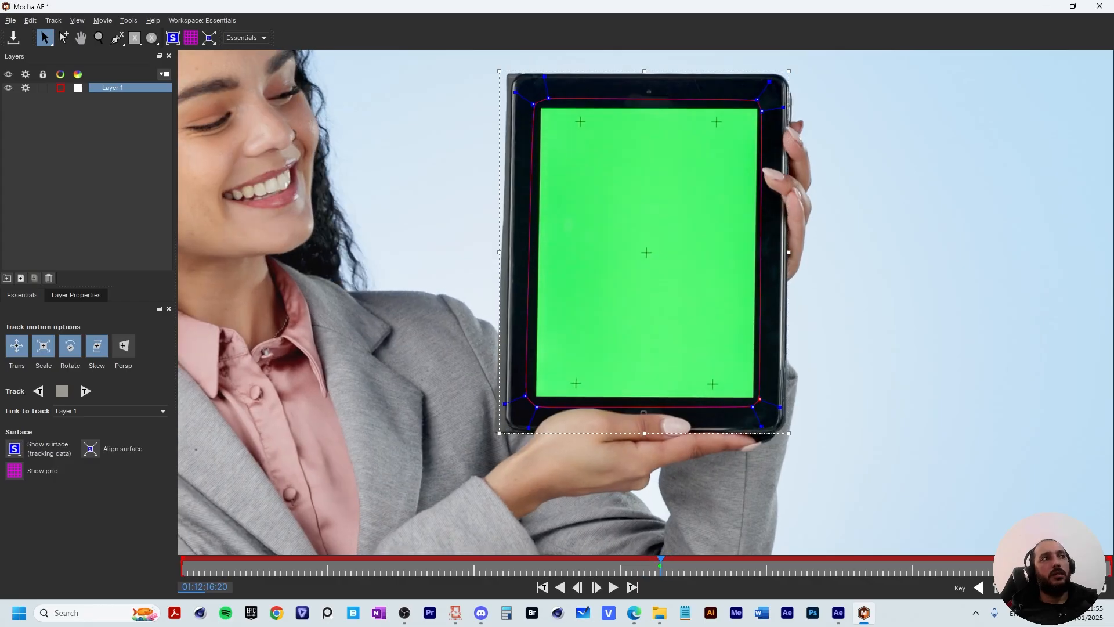
- Track the bezel spline with perspective enabled, forward and backward from 1:12:16:20, and review the track from the clip's start
click(123, 345)
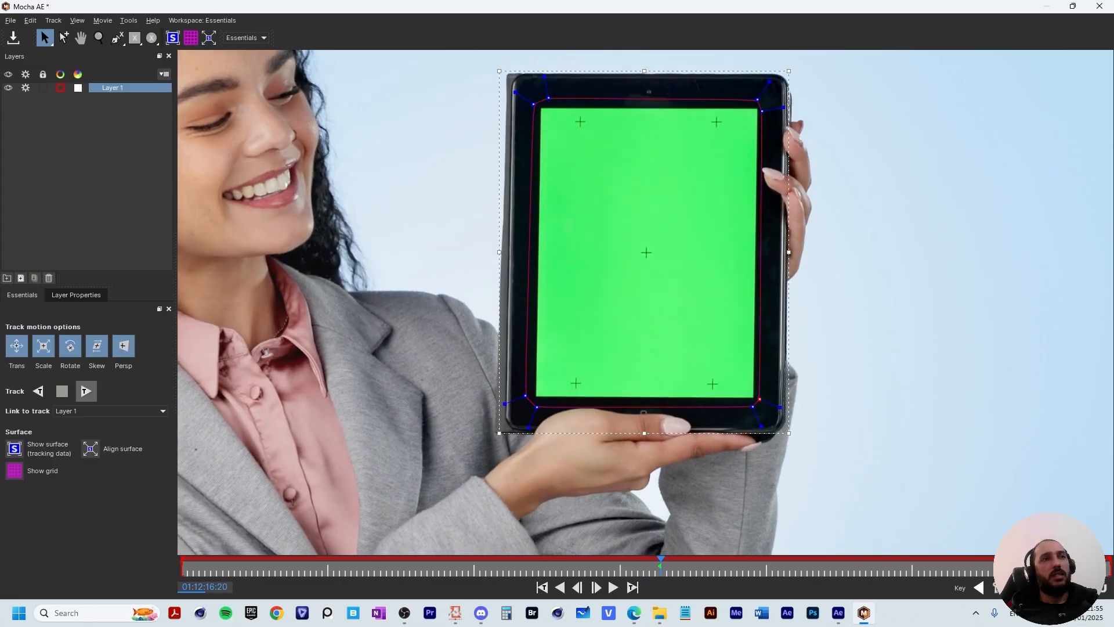
click(85, 391)
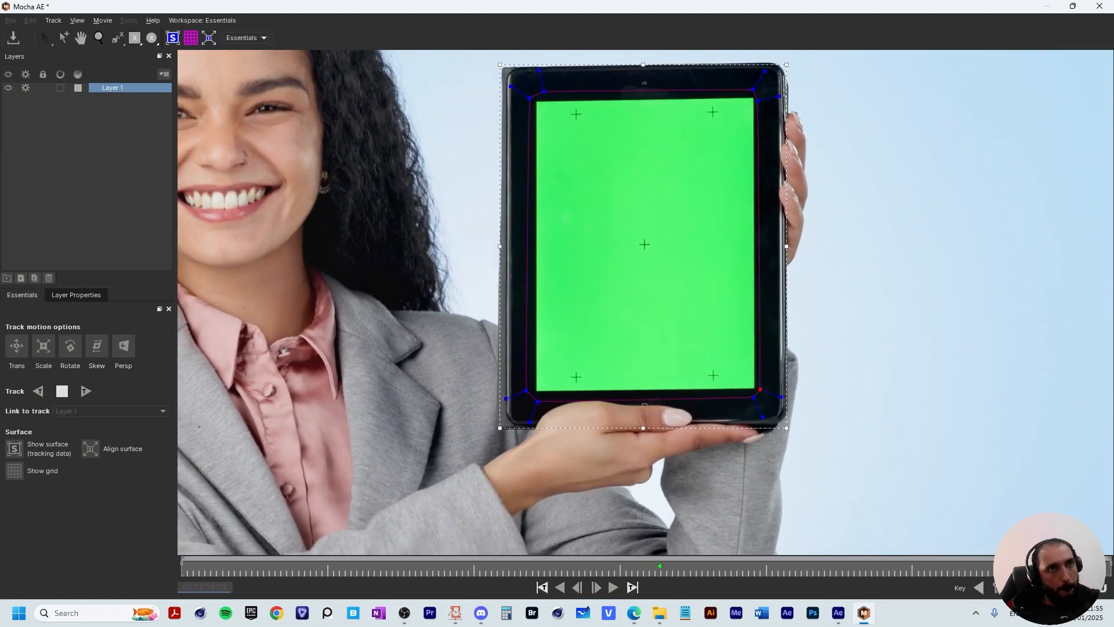
drag(1110, 566, 661, 565)
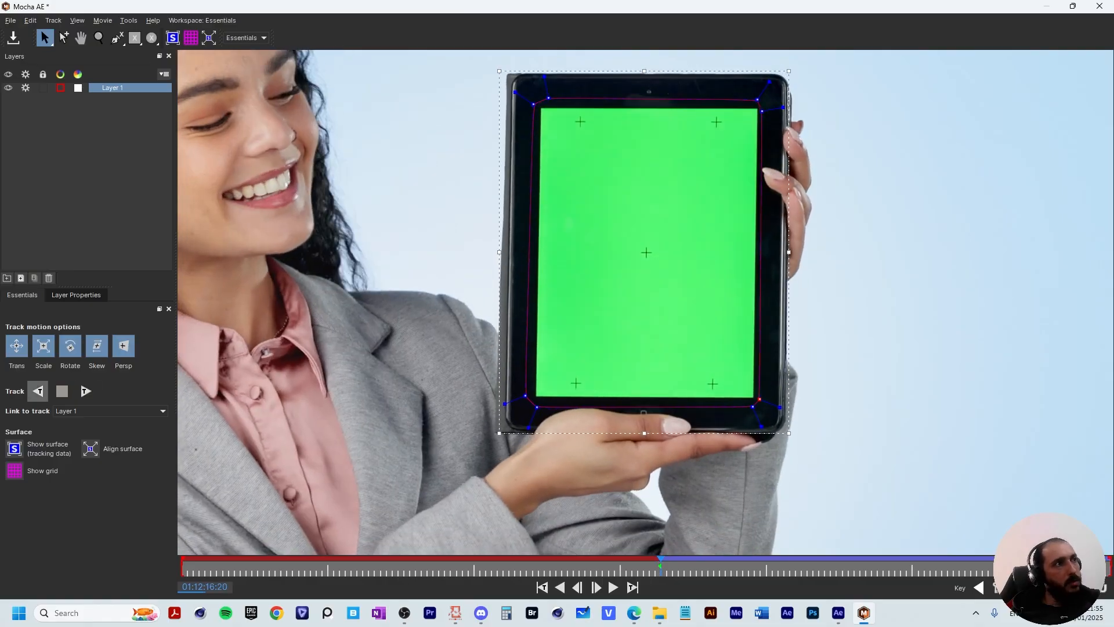
click(39, 391)
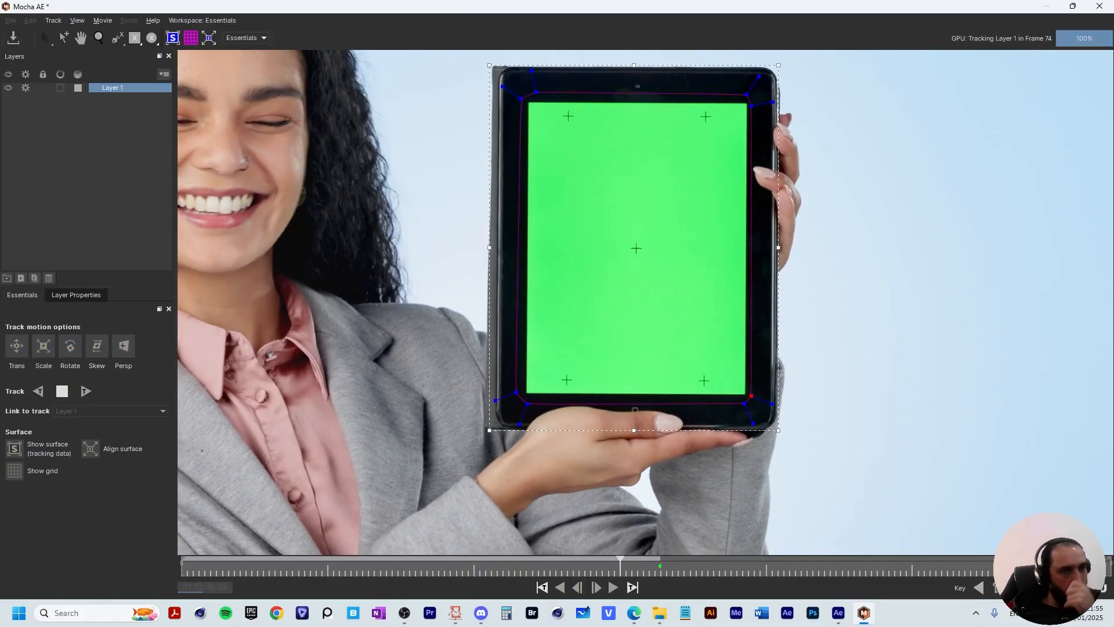
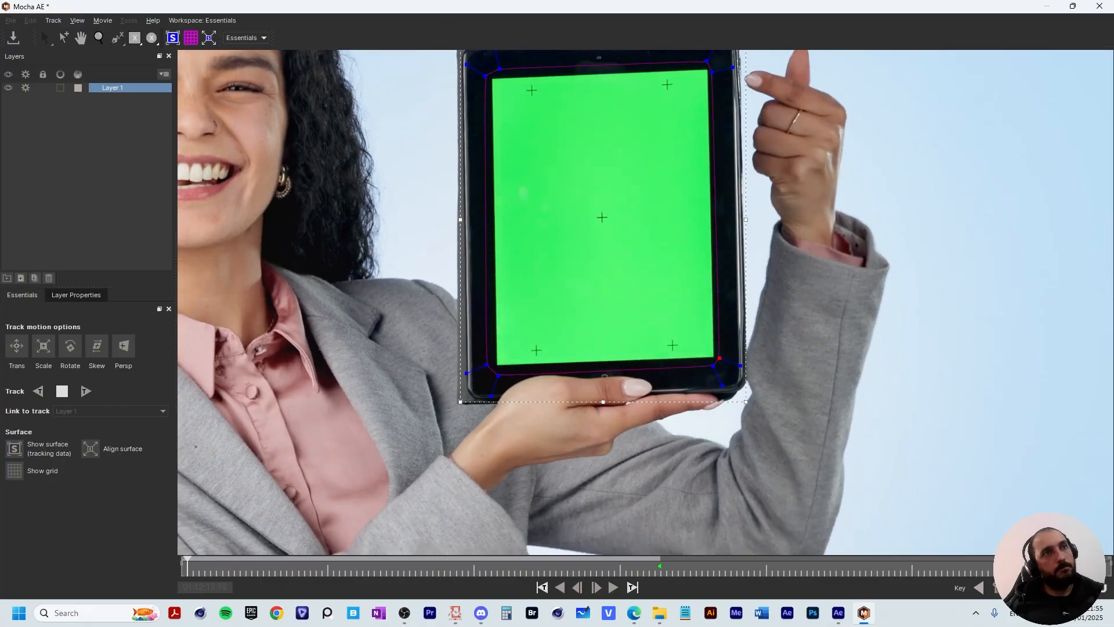
key(space)
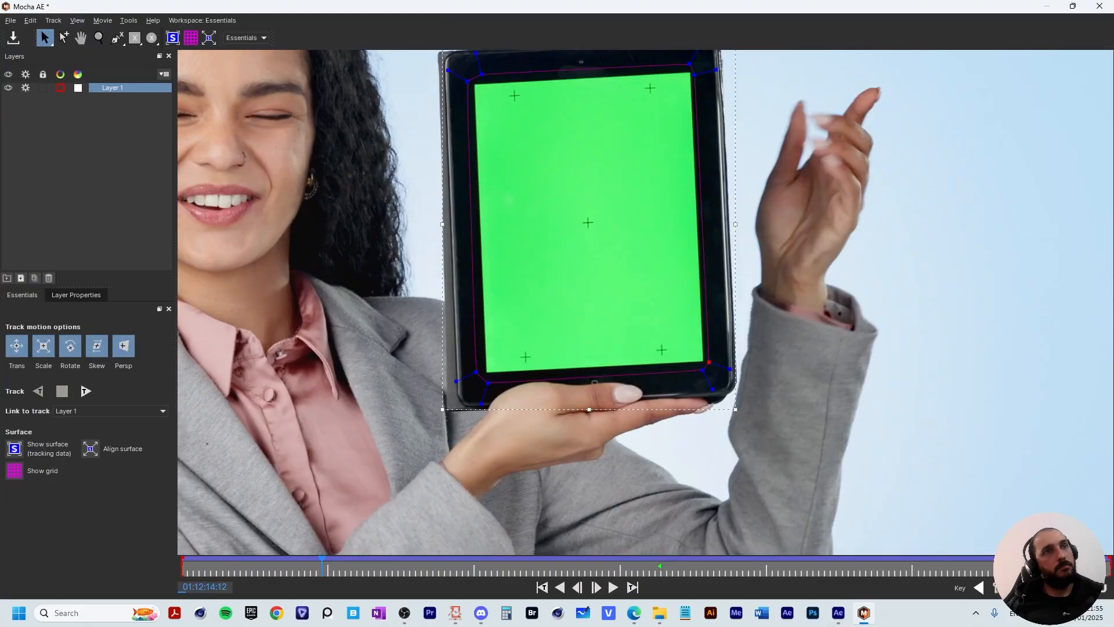
drag(322, 559, 181, 559)
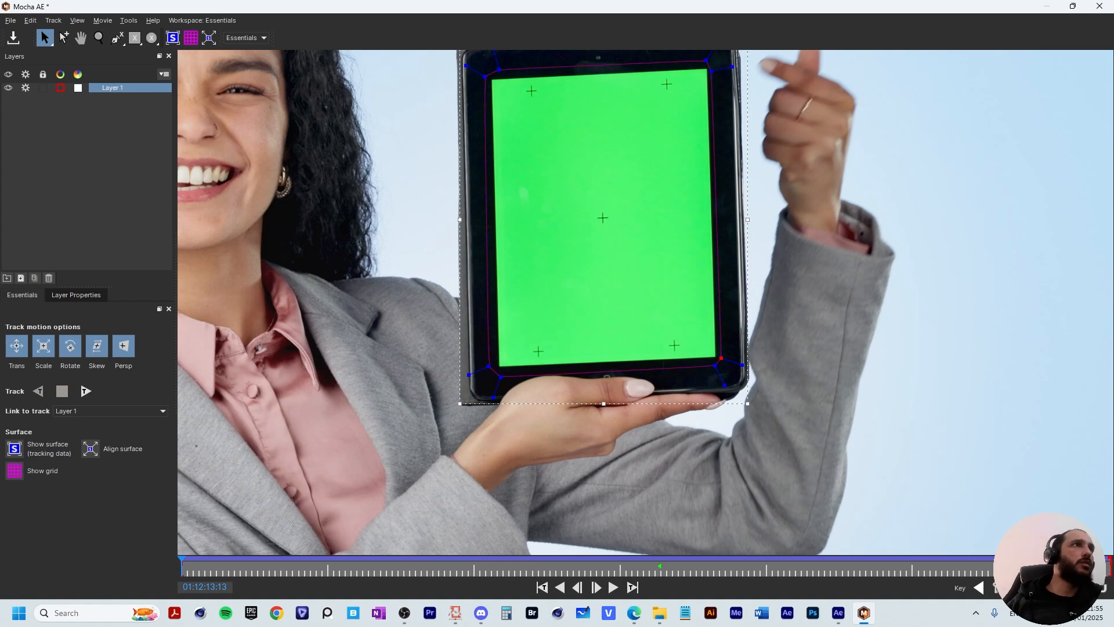
- Rename the tracked layer TRACKING and turn off its processing, leaving it unlocked
double_click(113, 88)
text(TRA)
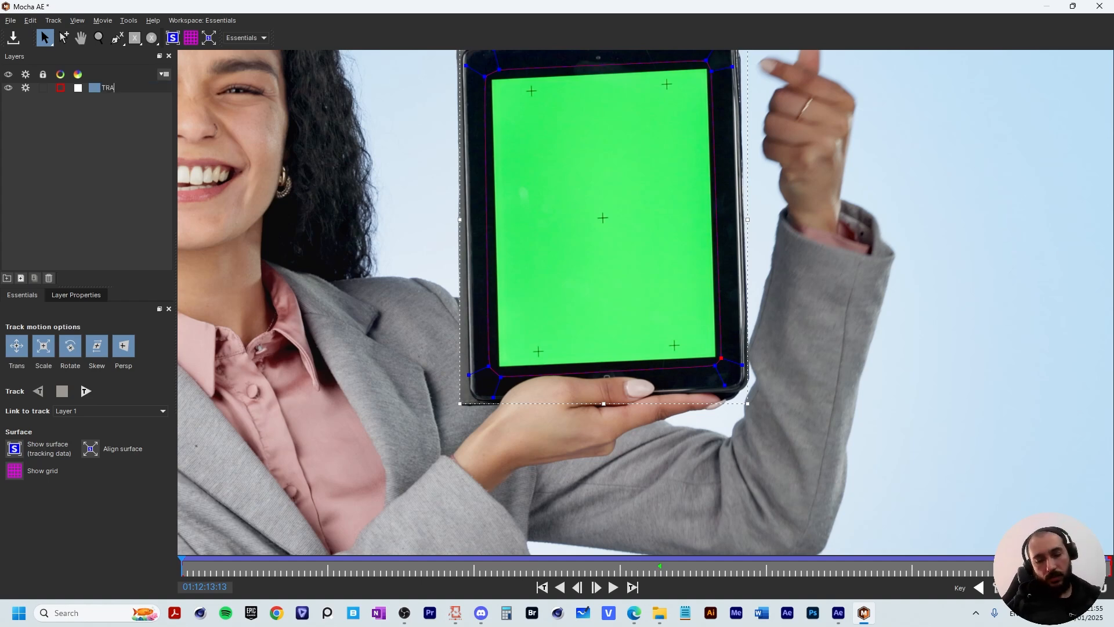
text(CKING)
key(Return)
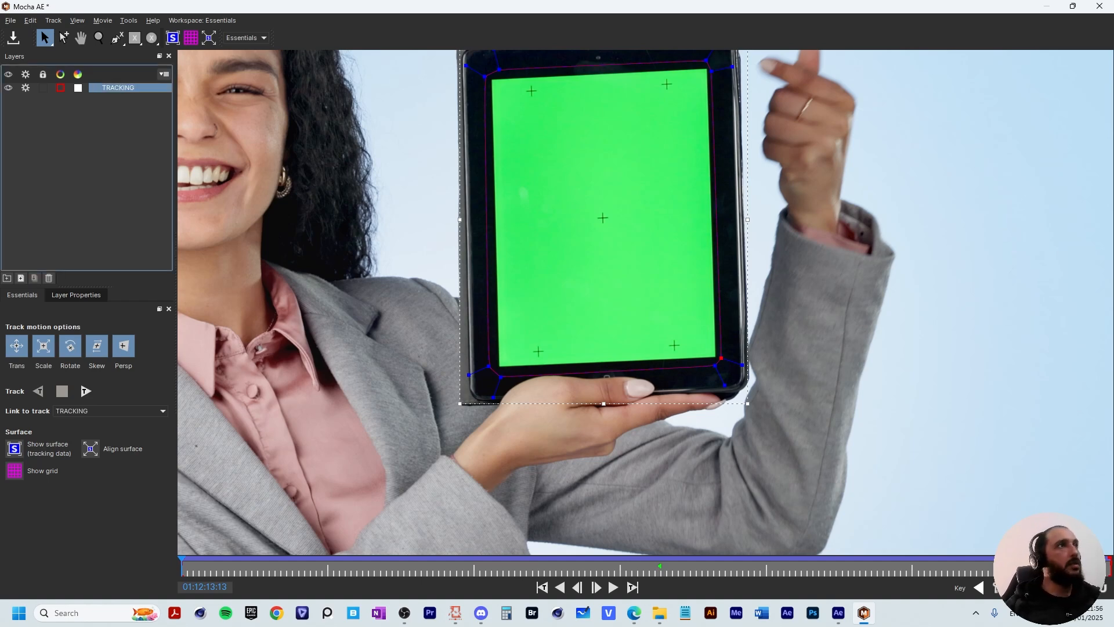
click(26, 87)
click(43, 88)
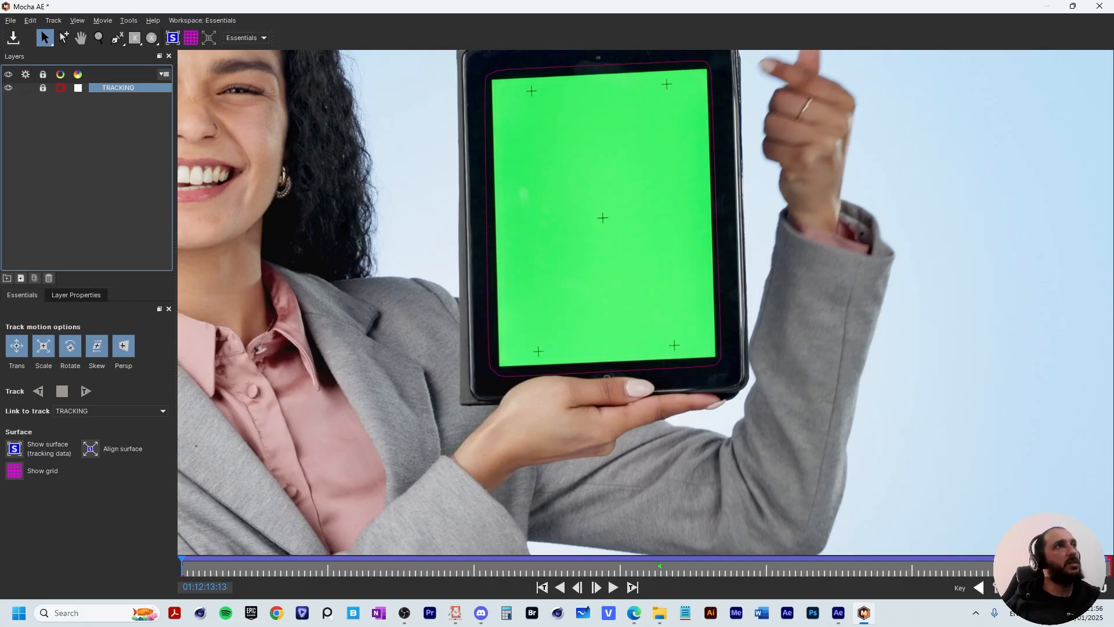
click(43, 88)
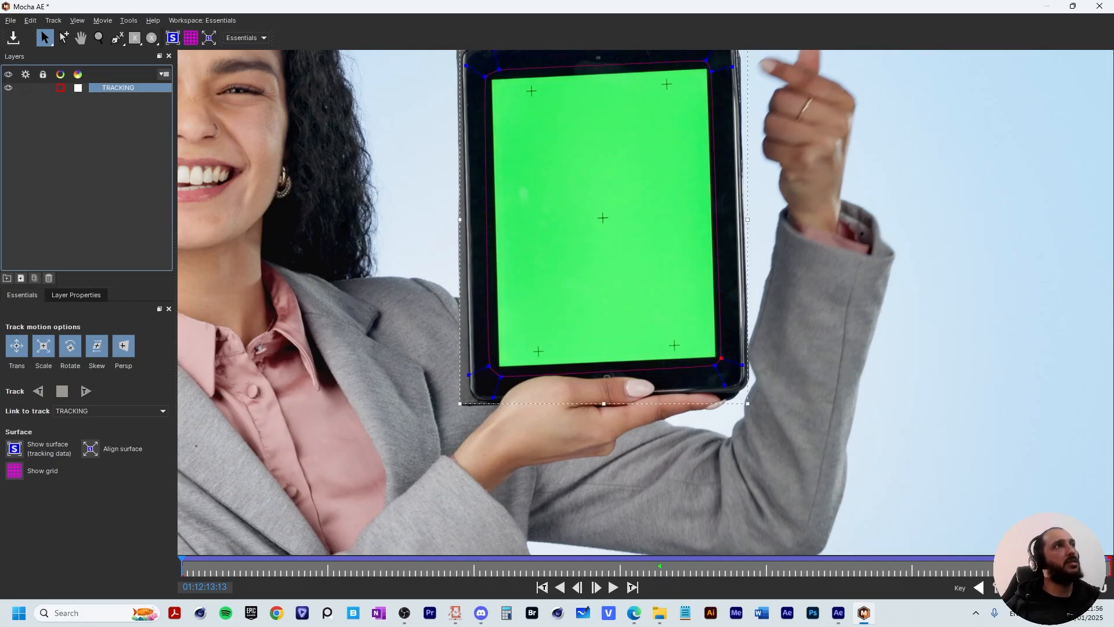
- Show the planar surface and fit its two upper corners just outside the green screen's upper corners at 1:12:13:13
click(172, 37)
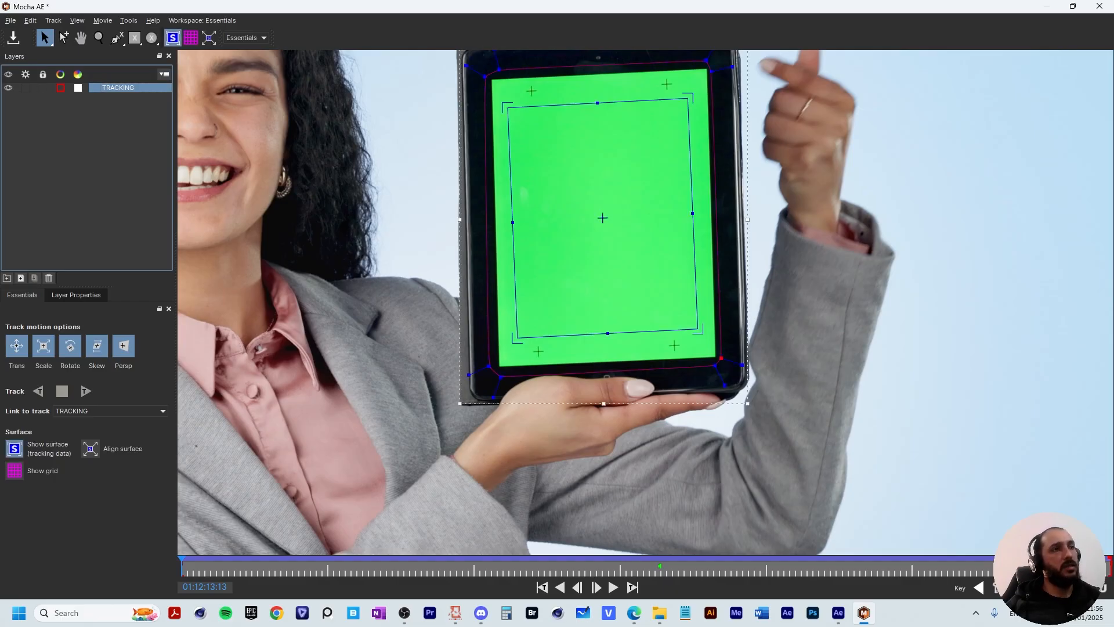
scroll(508, 83, up, 4)
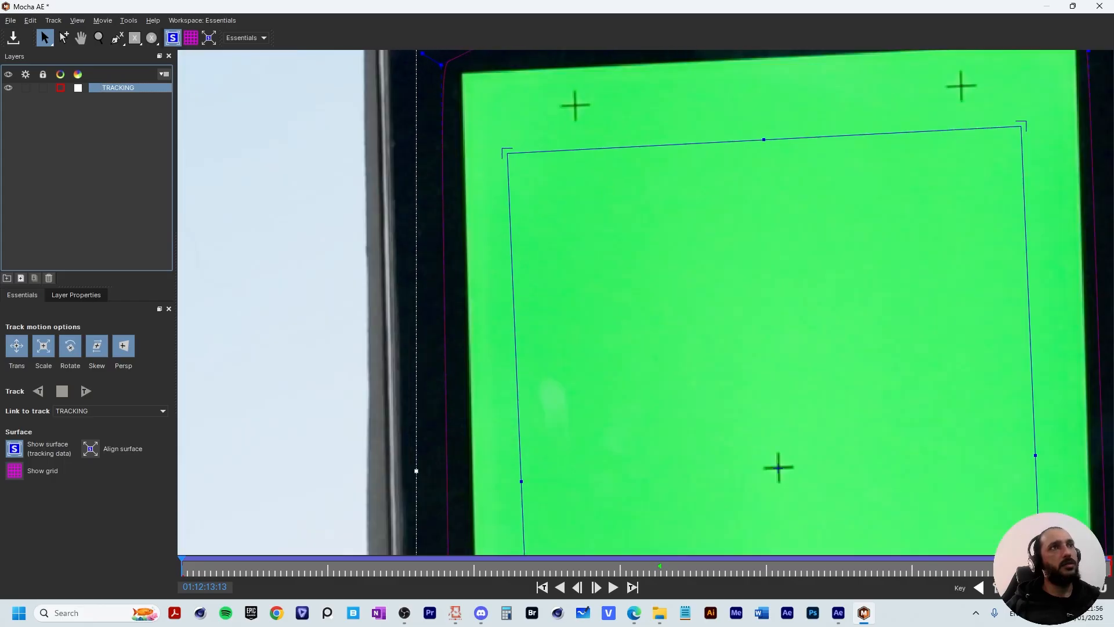
drag(502, 148, 457, 68)
key(ctrl+z)
key(x)
drag(905, 174, 525, 354)
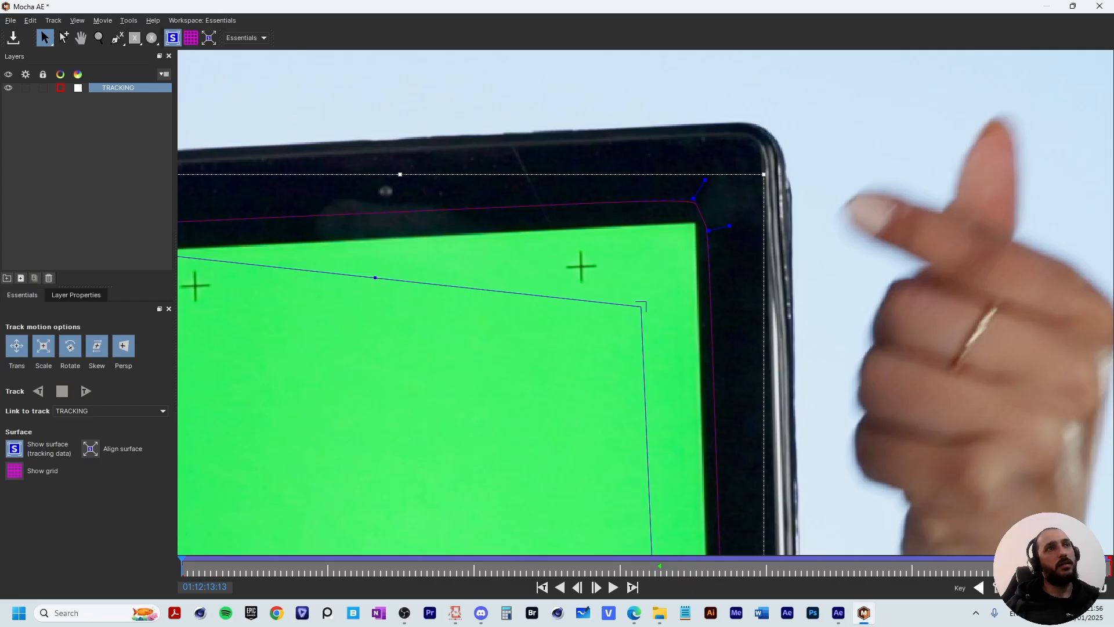
drag(642, 306, 704, 208)
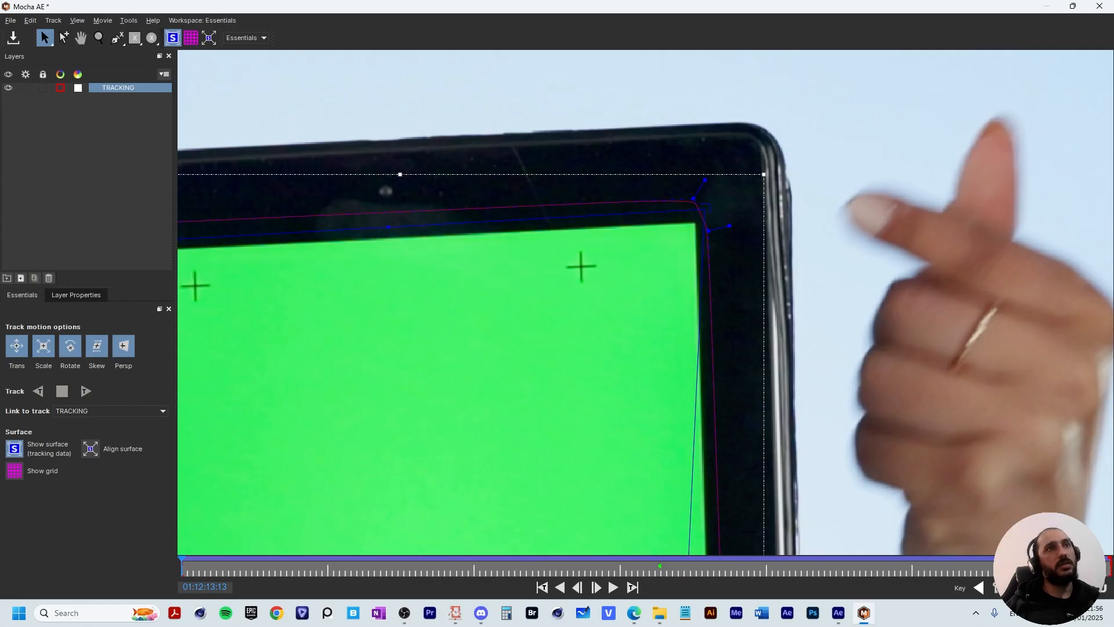
- Fit the surface's two lower corners just outside the green screen's lower corners and lock the TRACKING layer
key(x)
drag(644, 499, 671, 210)
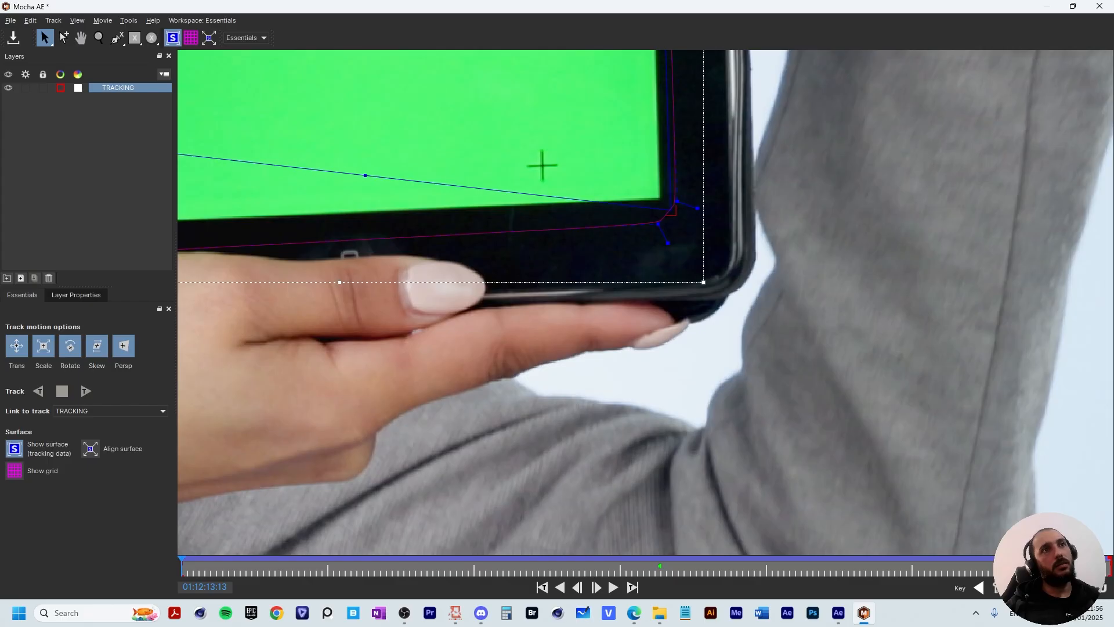
key(x)
drag(603, 232, 1016, 273)
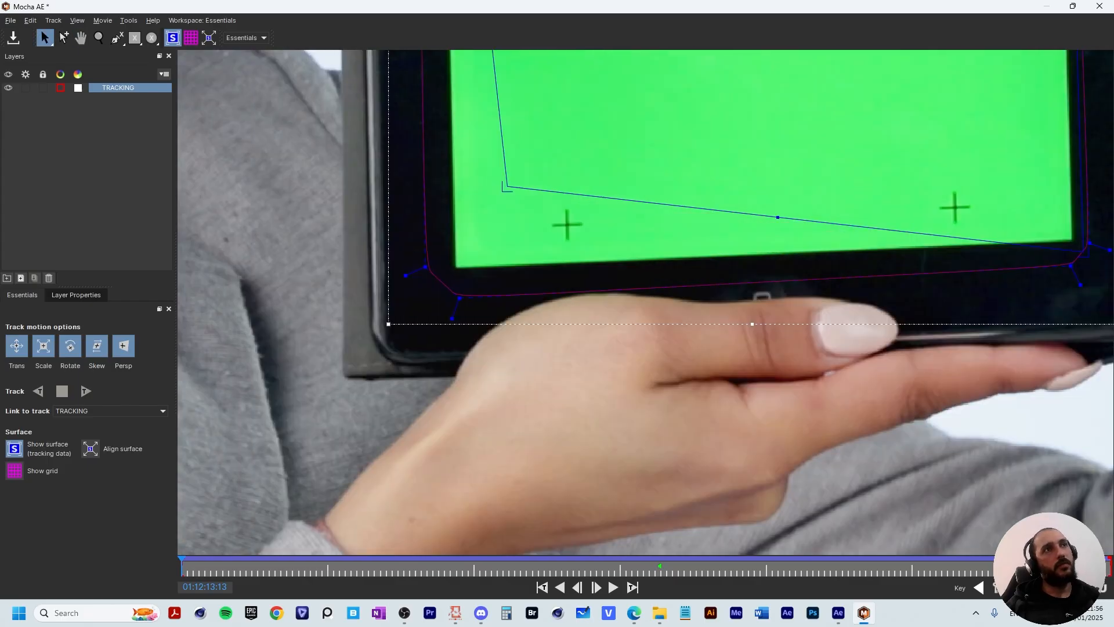
drag(506, 187, 439, 282)
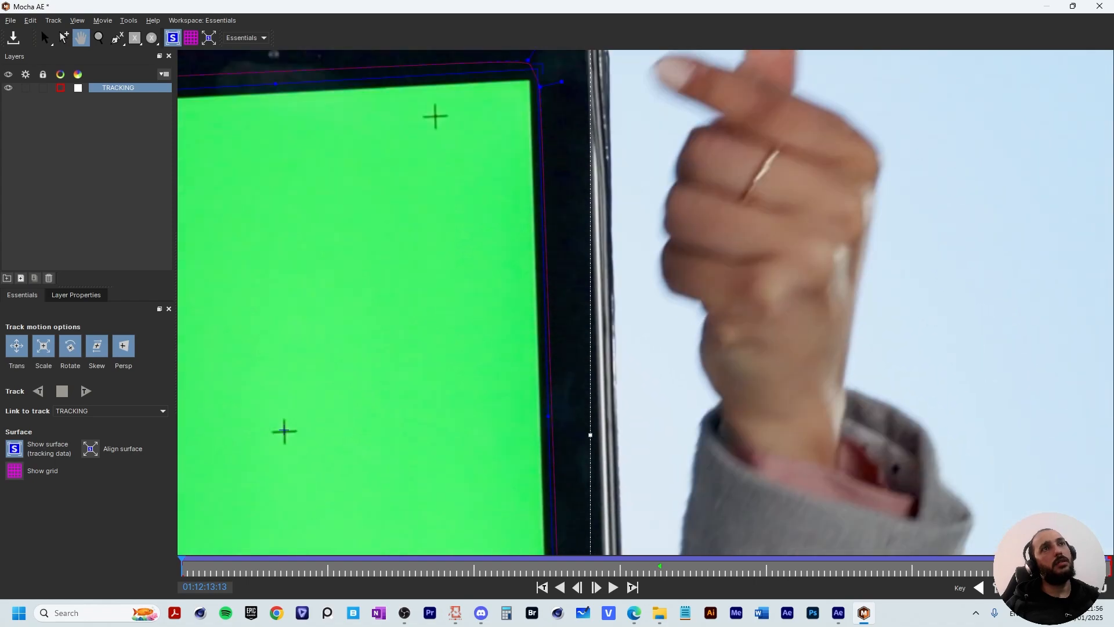
click(44, 37)
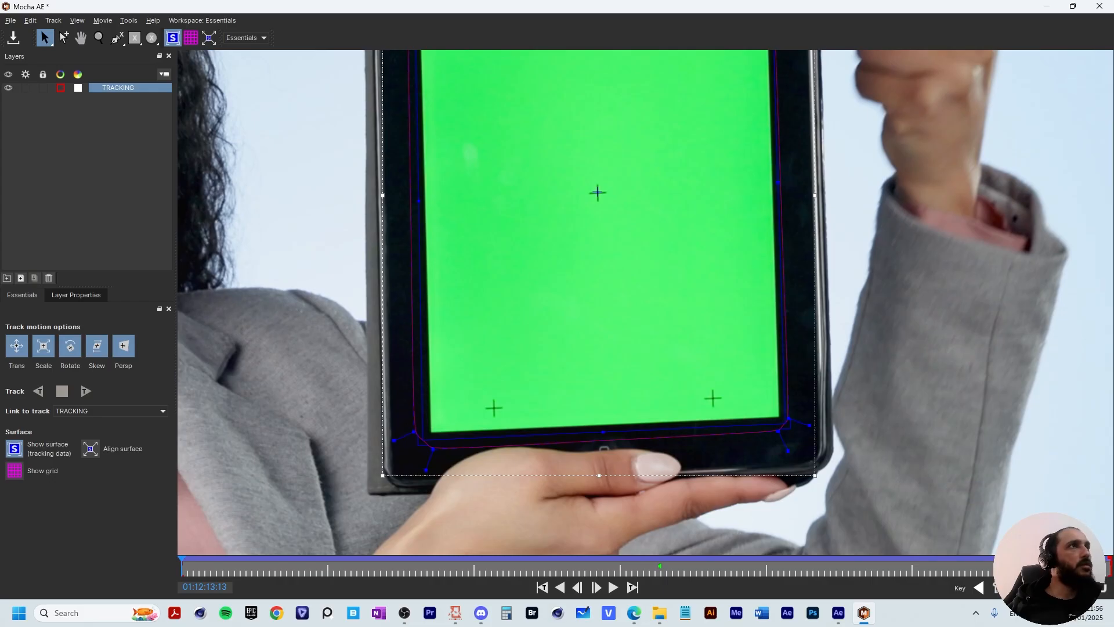
click(43, 87)
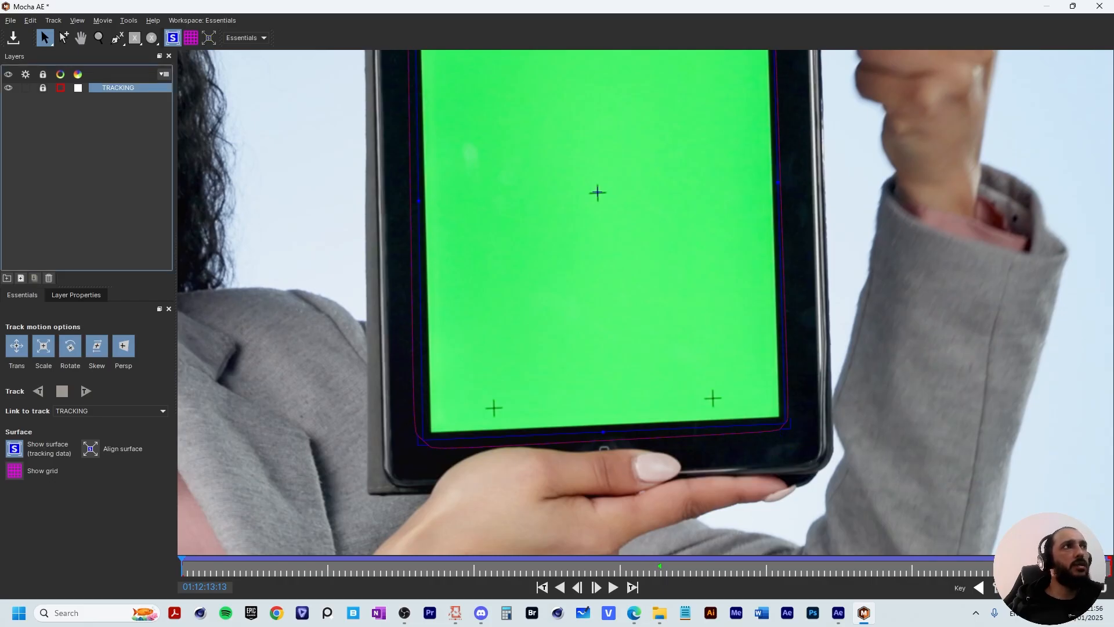
- Draw an X-spline on a new layer around the green screen's four corners at 1:12:13:13
click(117, 37)
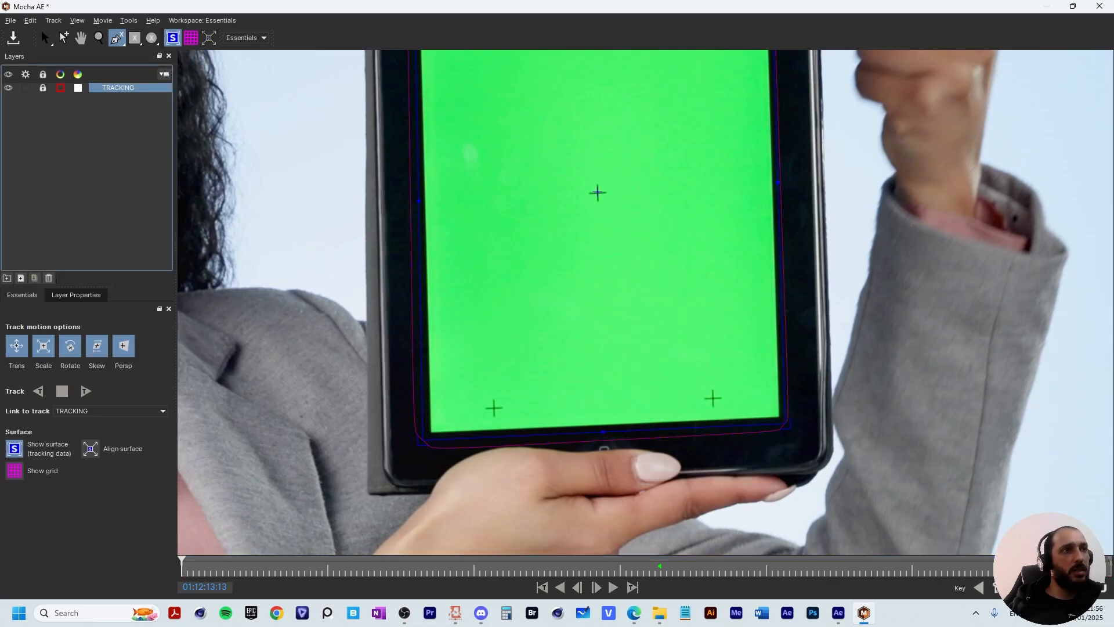
click(416, 430)
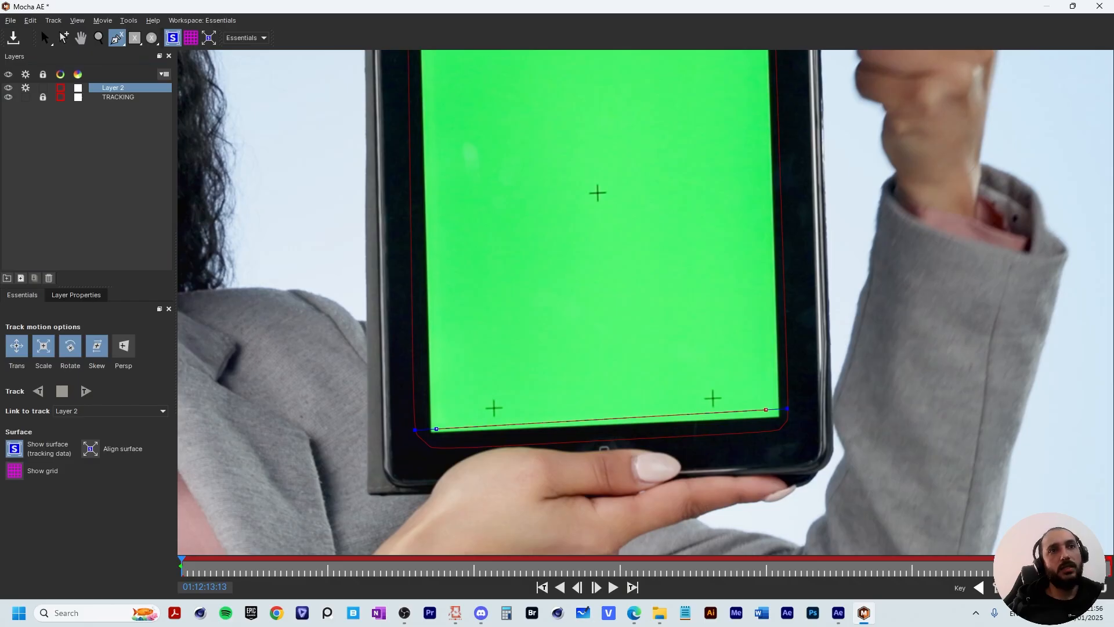
click(780, 416)
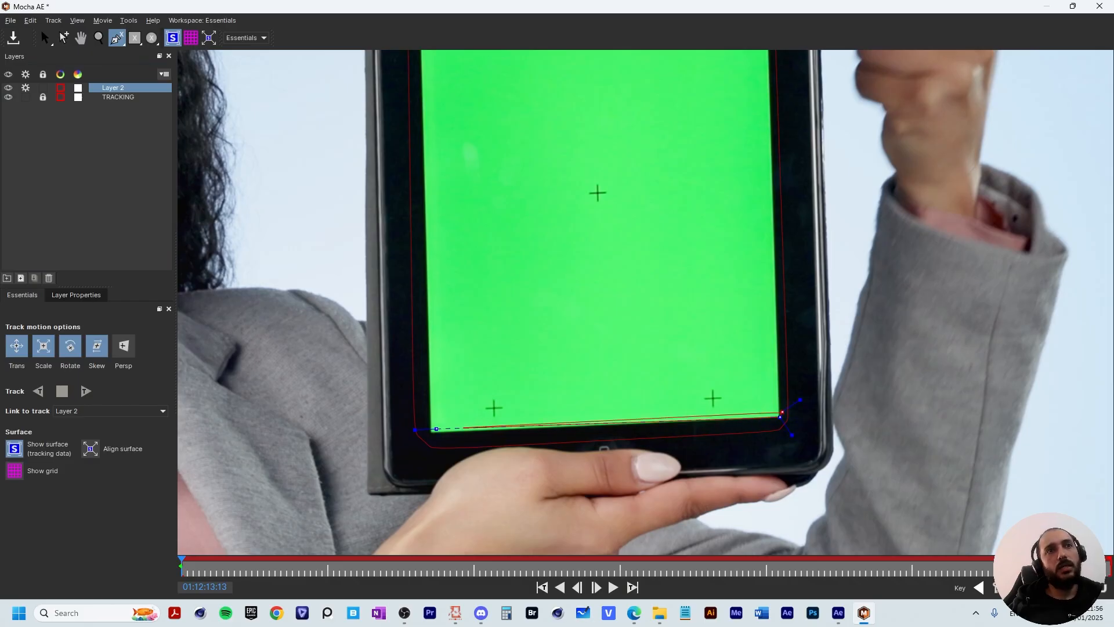
drag(803, 204, 809, 581)
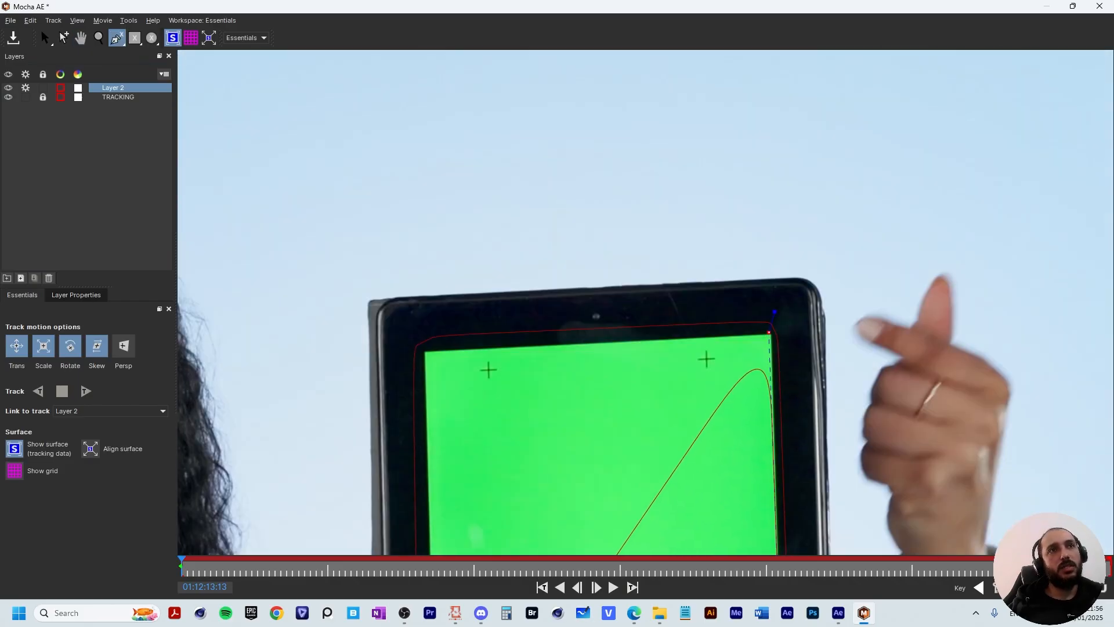
click(772, 334)
click(427, 351)
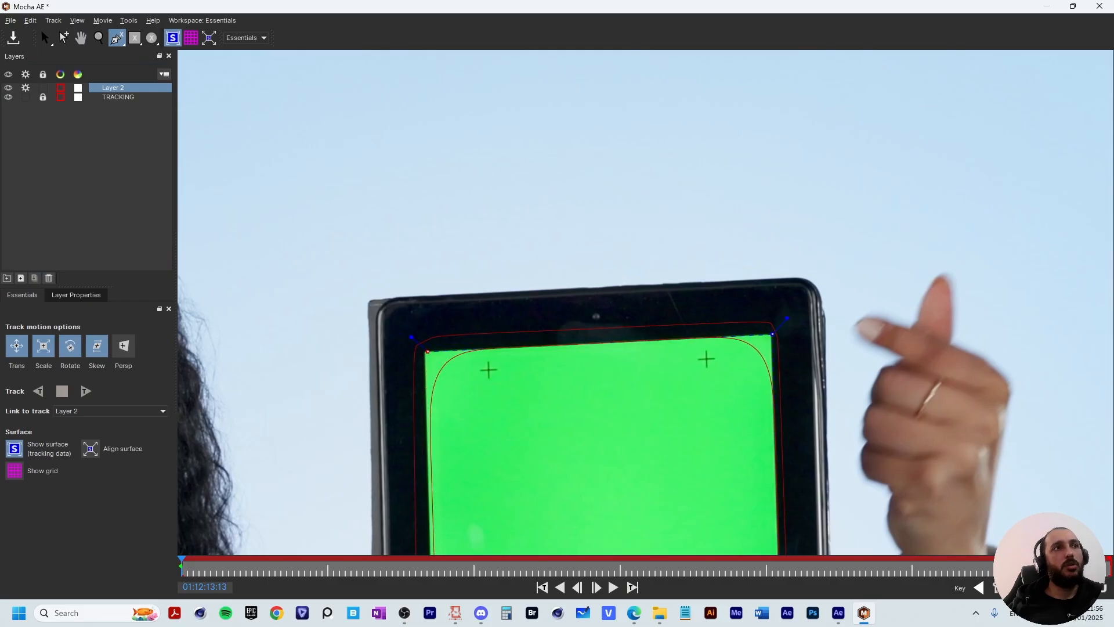
click(423, 350)
right_click(441, 320)
key(x)
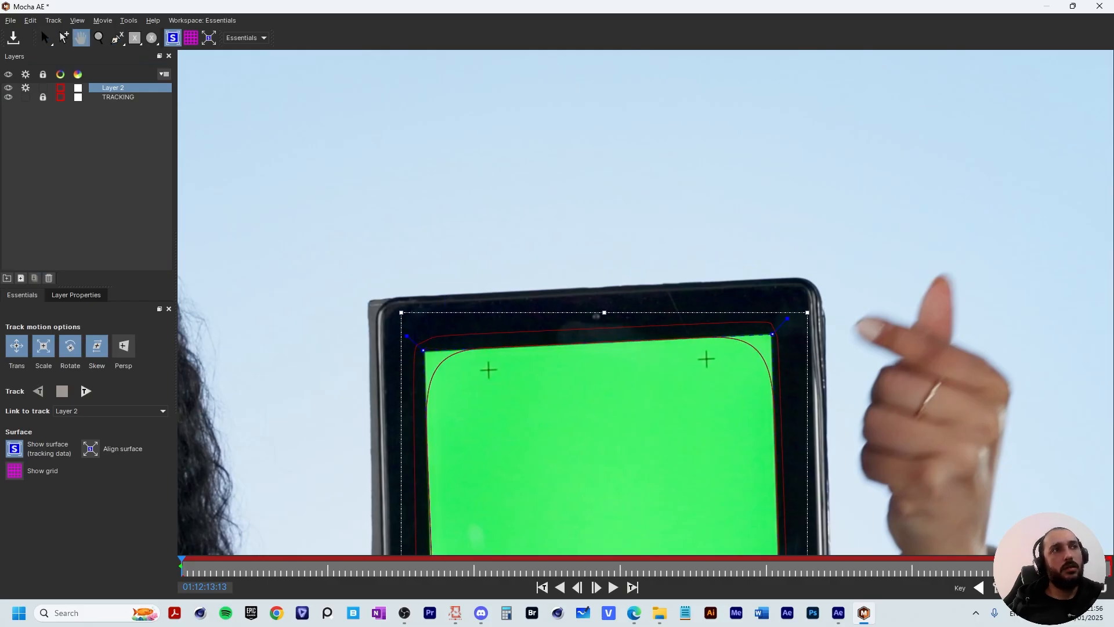
- Sharpen the new spline's corners and fit its two lower points to the green screen's lower corners
drag(432, 525, 429, 67)
scroll(422, 374, up, 6)
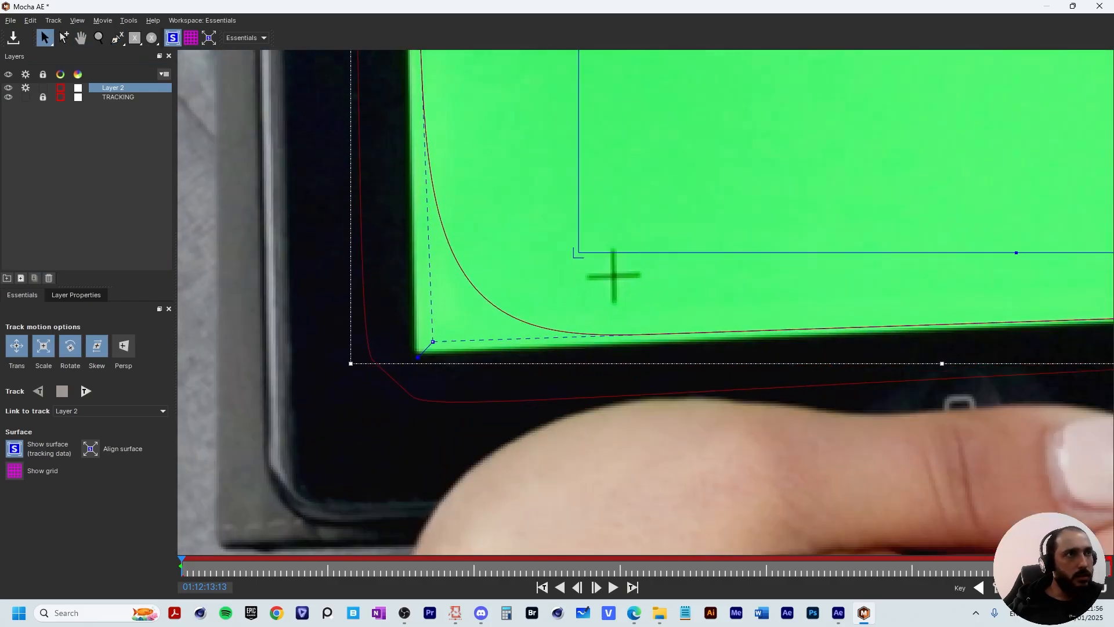
drag(432, 342, 397, 372)
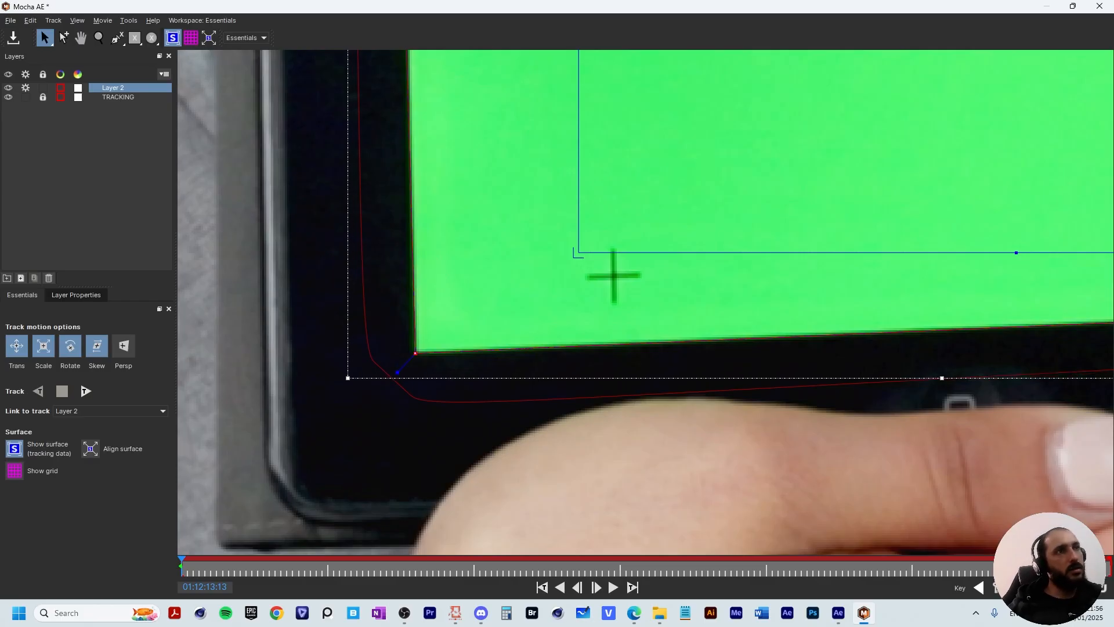
scroll(423, 354, down, 4)
key(x)
drag(997, 348, 388, 297)
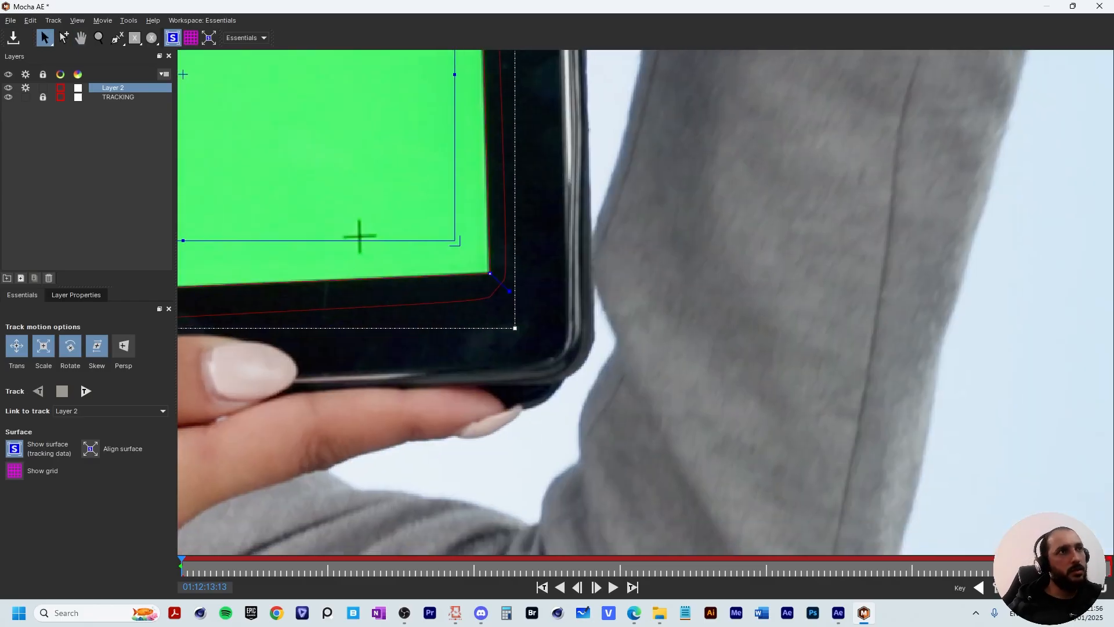
scroll(490, 272, up, 4)
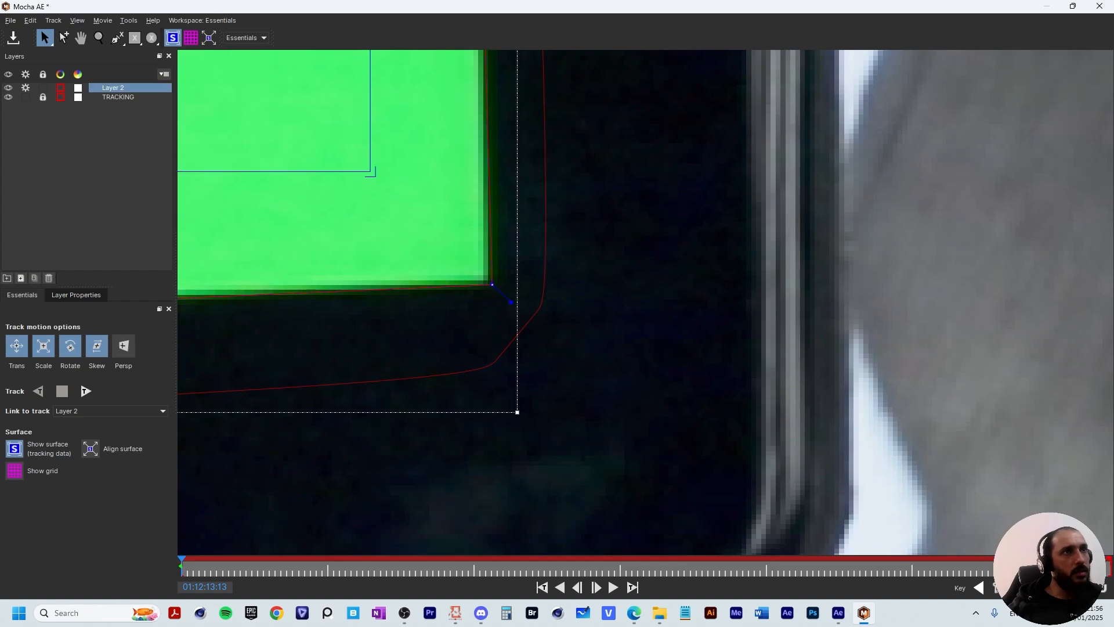
drag(492, 284, 491, 286)
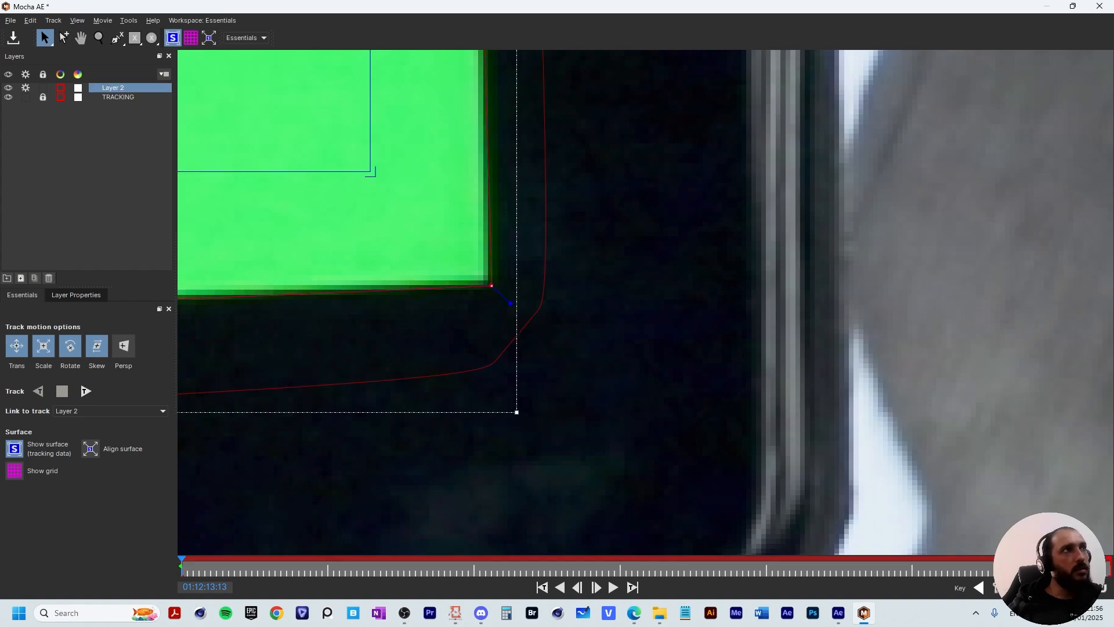
- Hide the planar surface and refine the spline's two upper corners and lower-left corner against the green screen's edges
click(173, 38)
drag(499, 76, 568, 580)
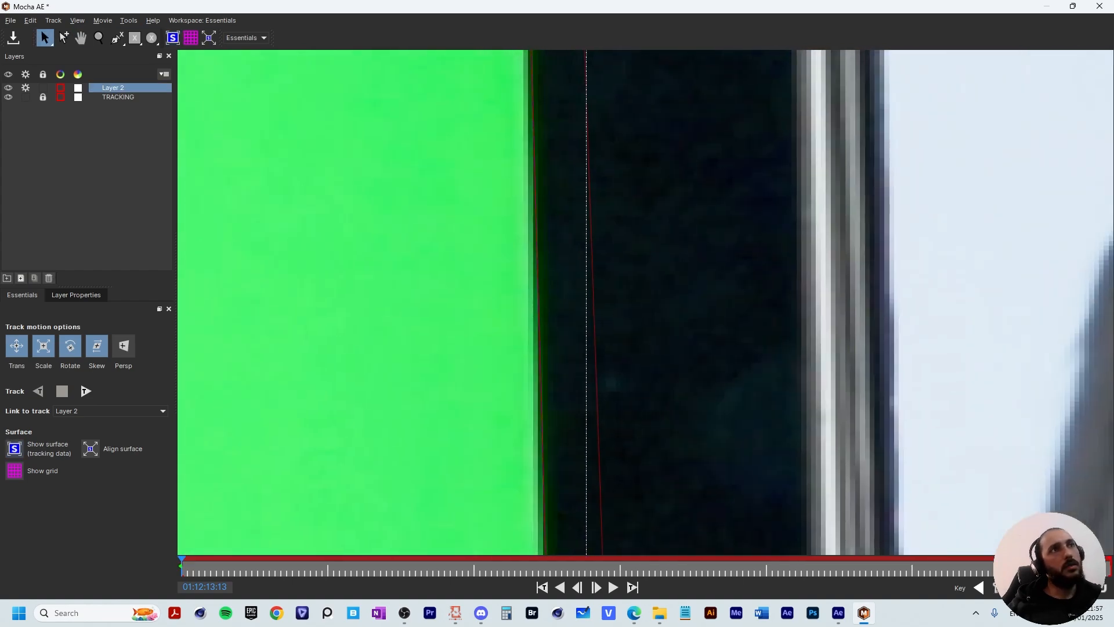
scroll(842, 290, down, 3)
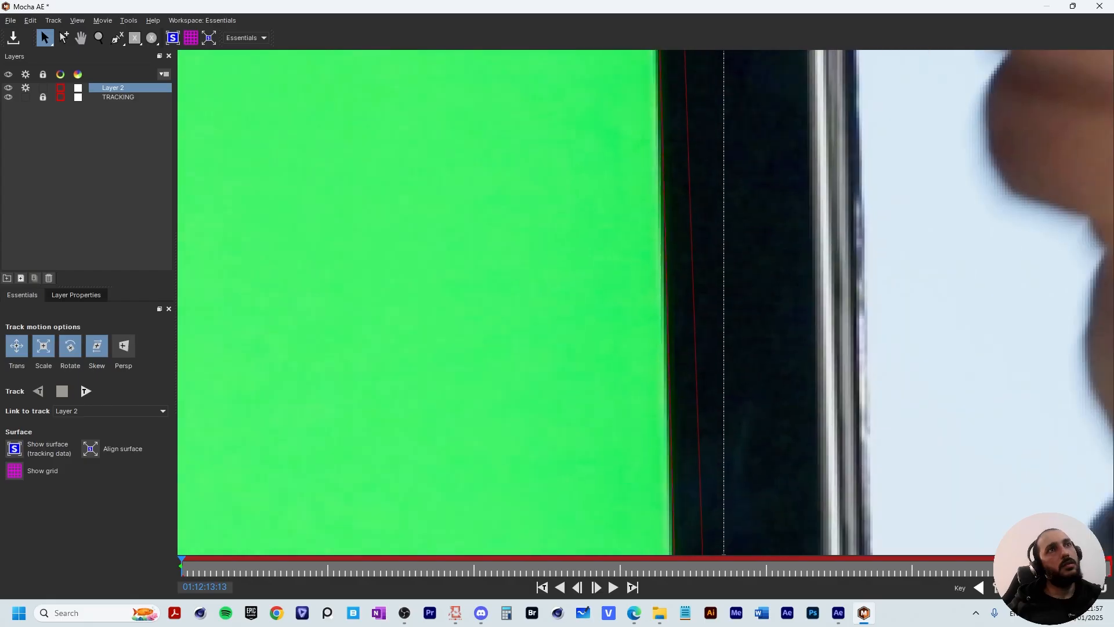
drag(656, 64, 723, 536)
drag(715, 242, 712, 239)
drag(348, 313, 946, 262)
drag(360, 261, 894, 261)
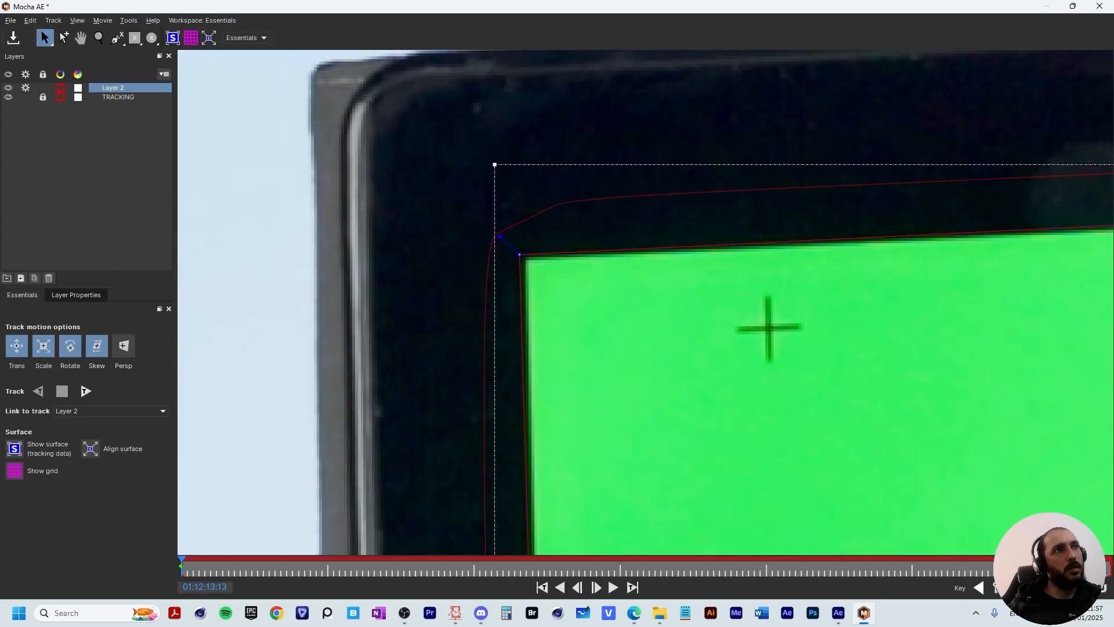
drag(519, 254, 522, 256)
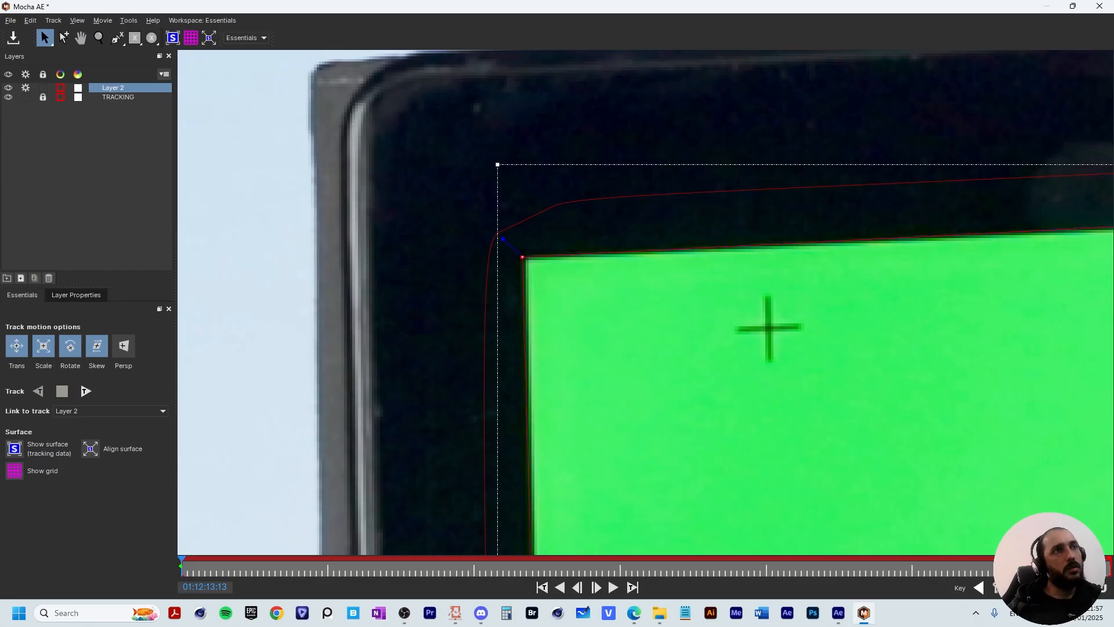
drag(650, 522, 668, 64)
drag(679, 510, 632, 69)
drag(650, 499, 640, 150)
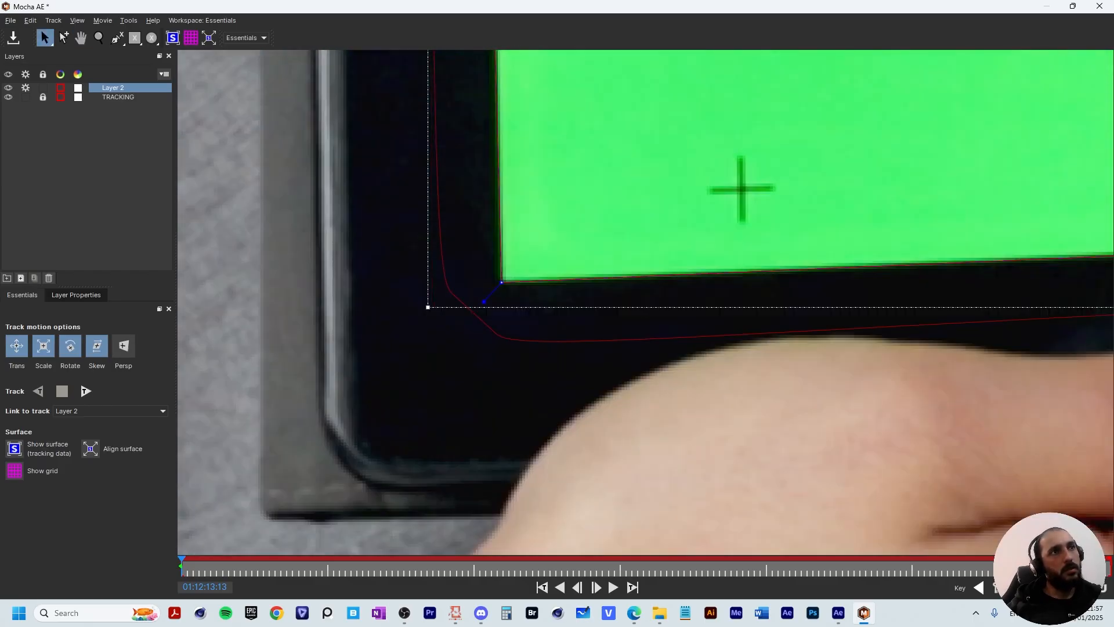
drag(501, 282, 502, 283)
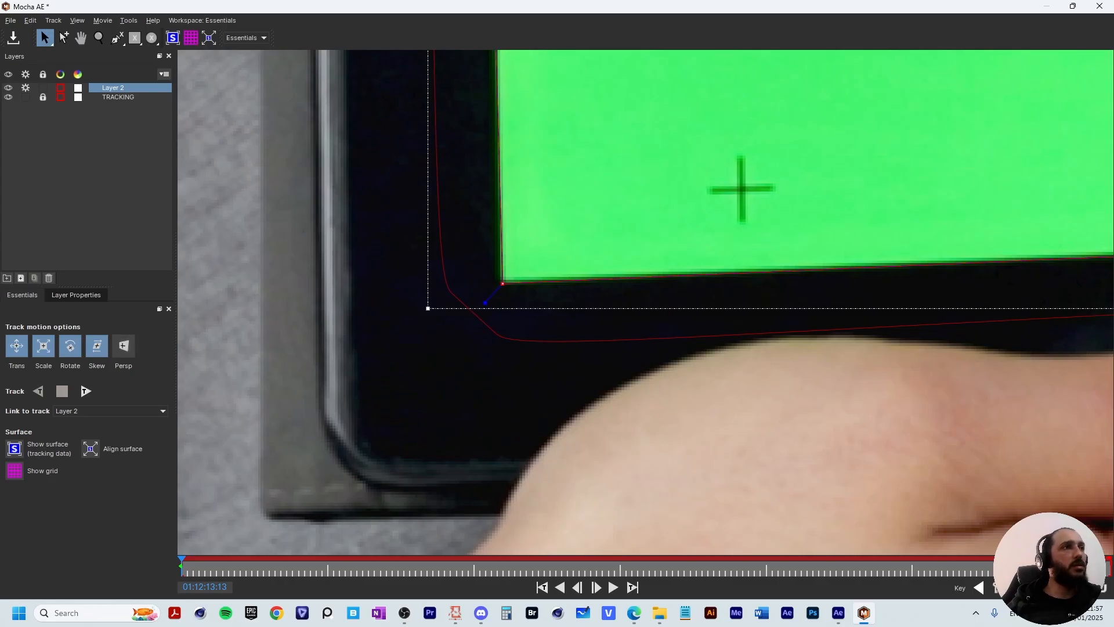
- Link the new spline layer to the TRACKING layer's track and rename it SUBTRACT
click(110, 411)
click(72, 441)
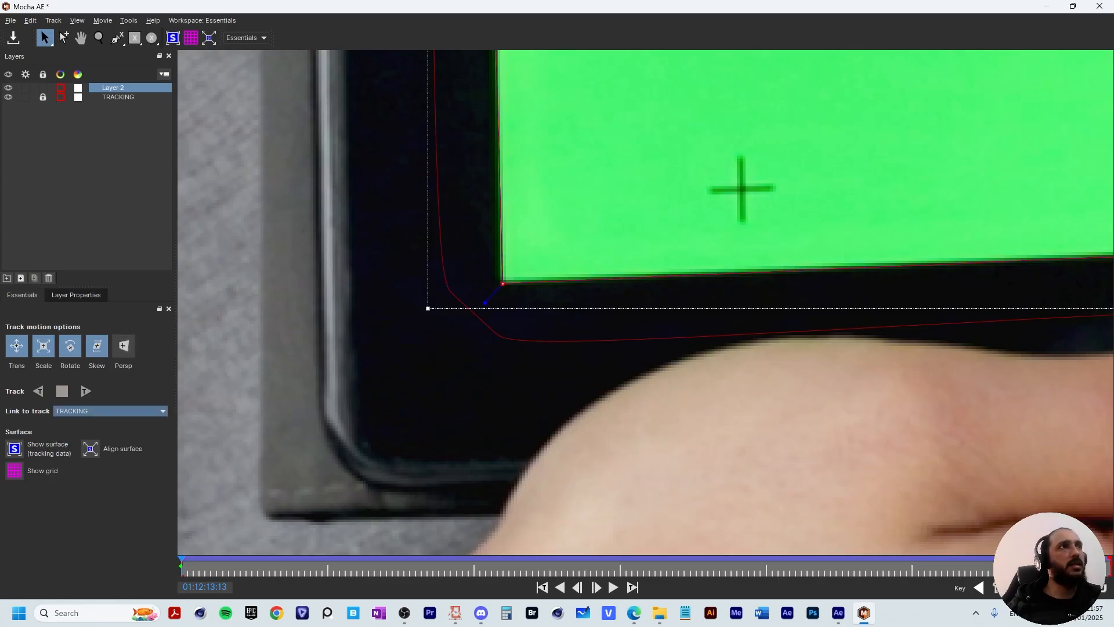
double_click(113, 88)
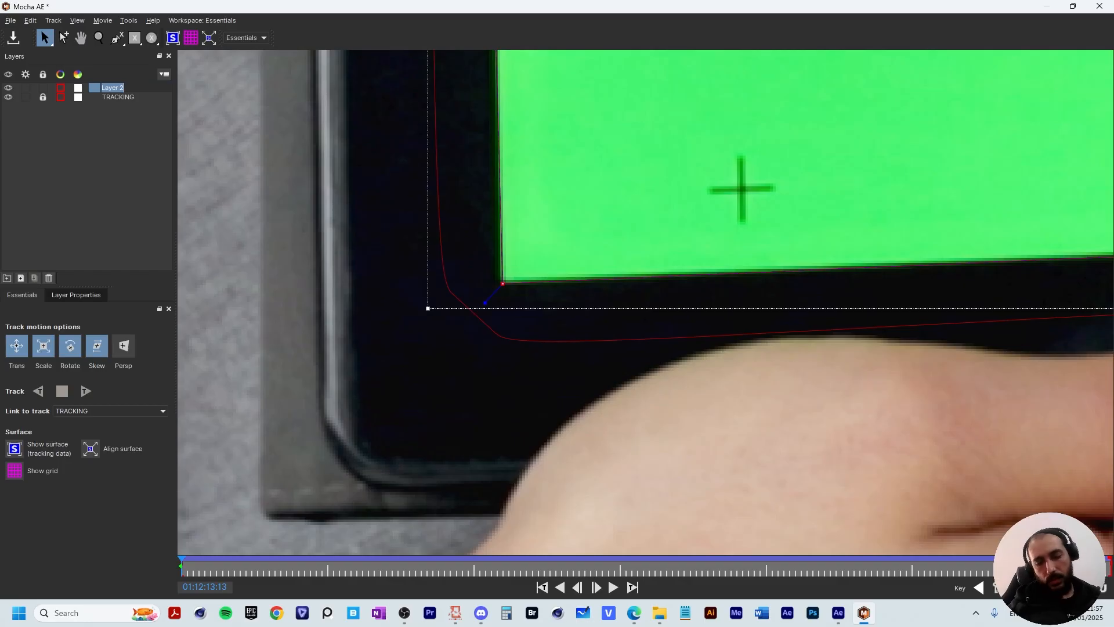
text(SUBTRACT)
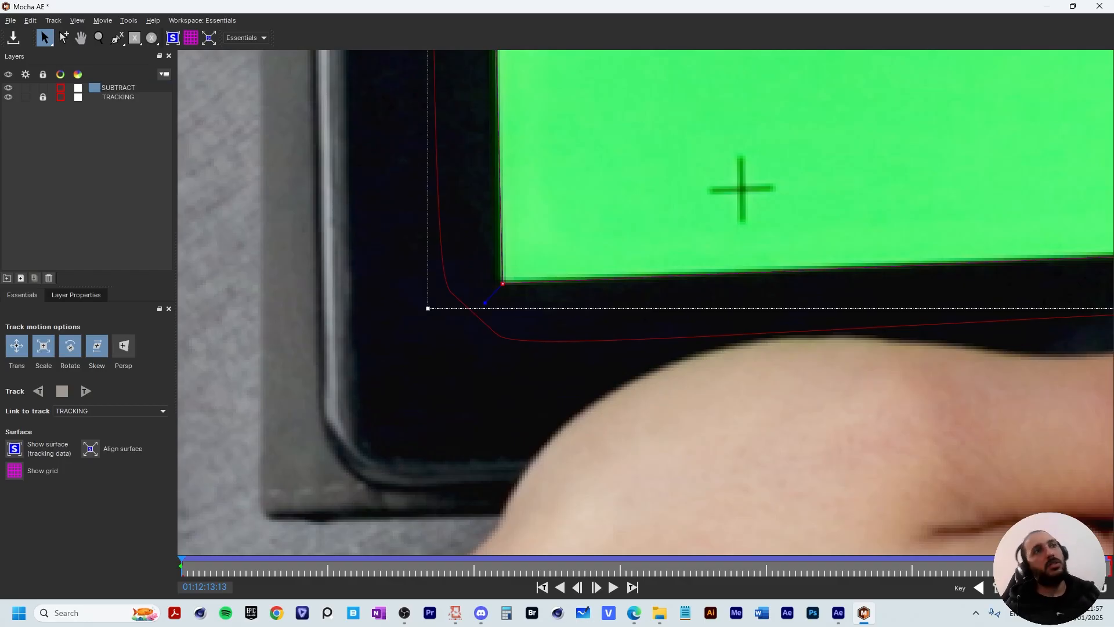
key(Return)
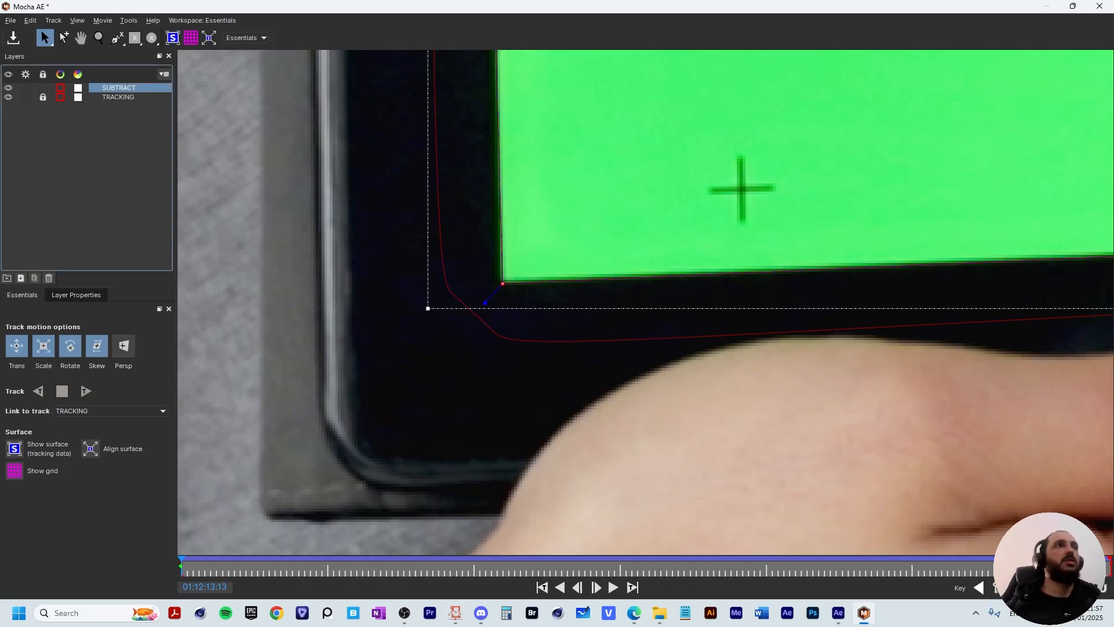
- Deselect the layers, save the Mocha project and close Mocha AE to return to After Effects
scroll(656, 250, down, 5)
drag(644, 232, 472, 536)
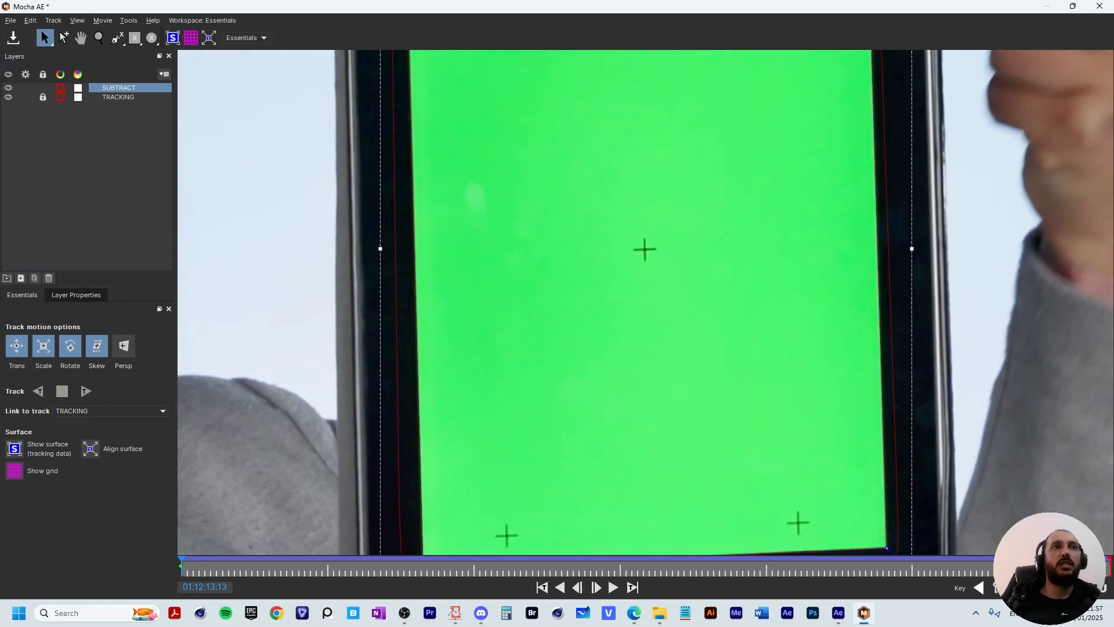
drag(609, 116, 479, 504)
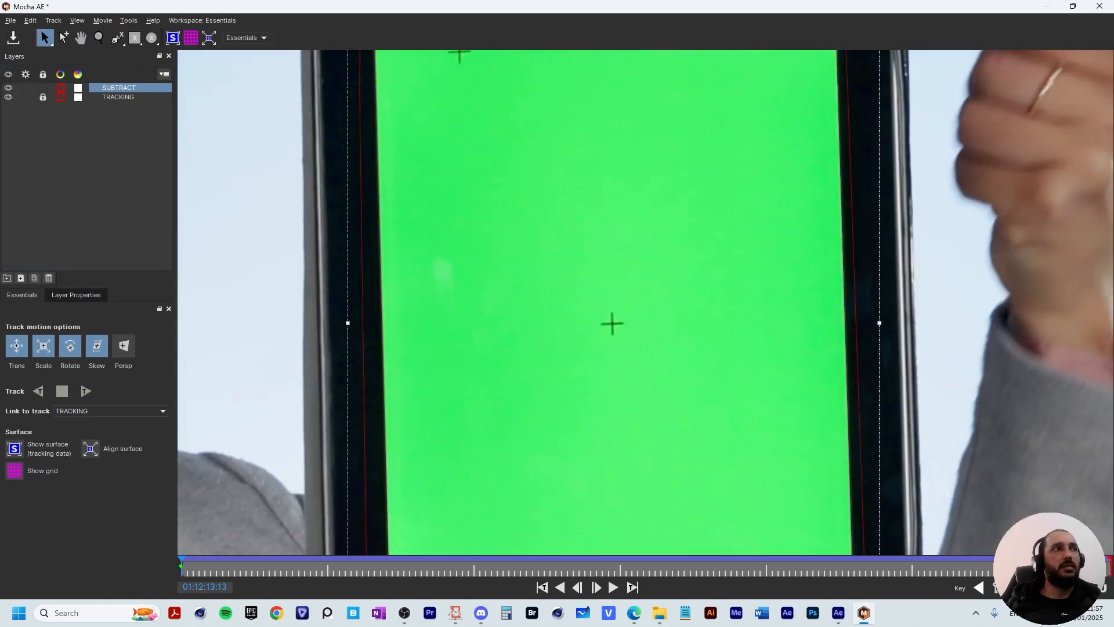
click(86, 174)
key(ctrl+s)
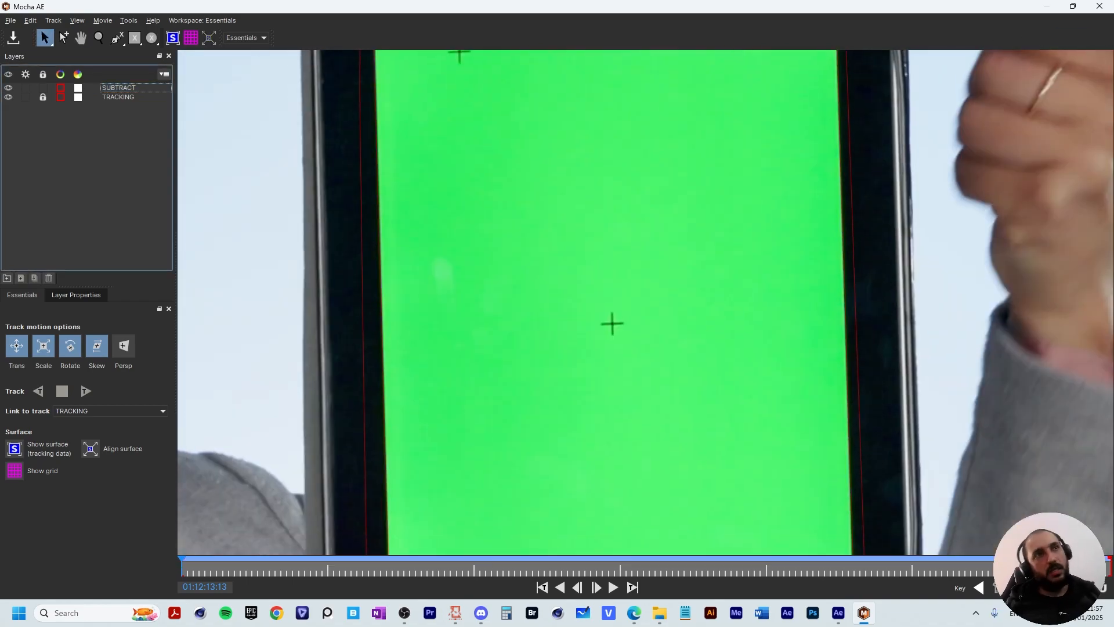
click(1099, 6)
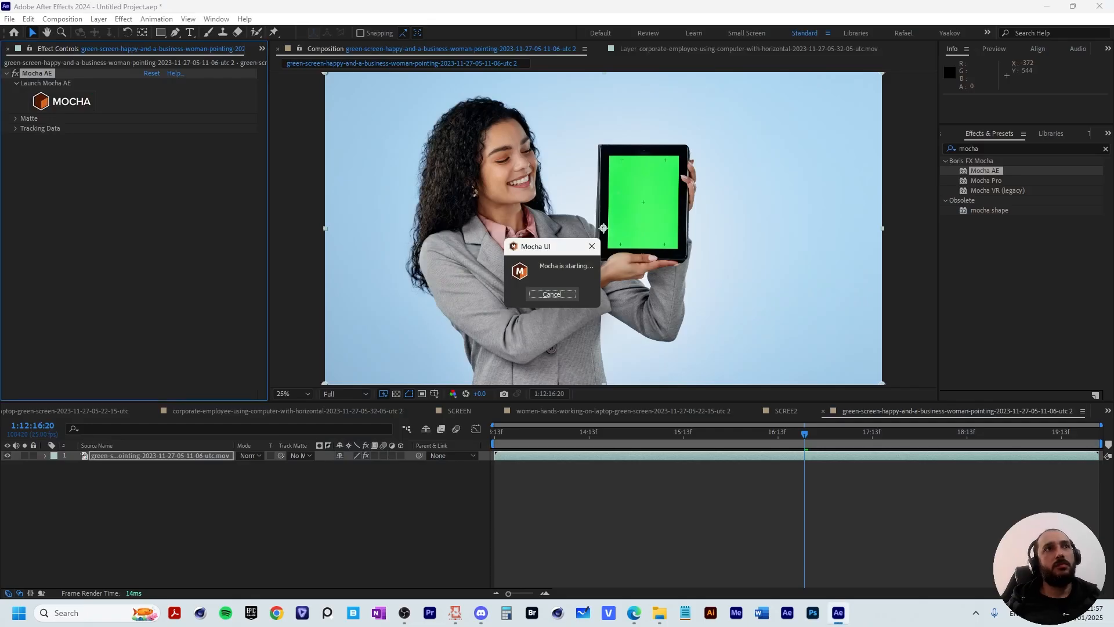
- Create AE masks from the tablet clip's Mocha AE shapes and check them along the green screen's left edge
click(160, 456)
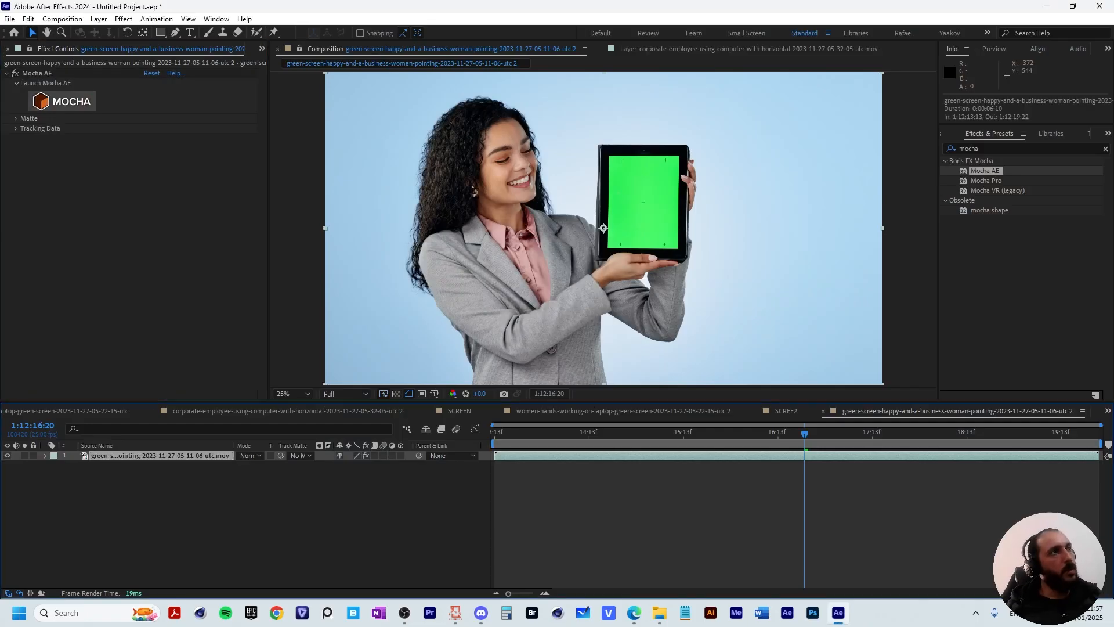
click(16, 119)
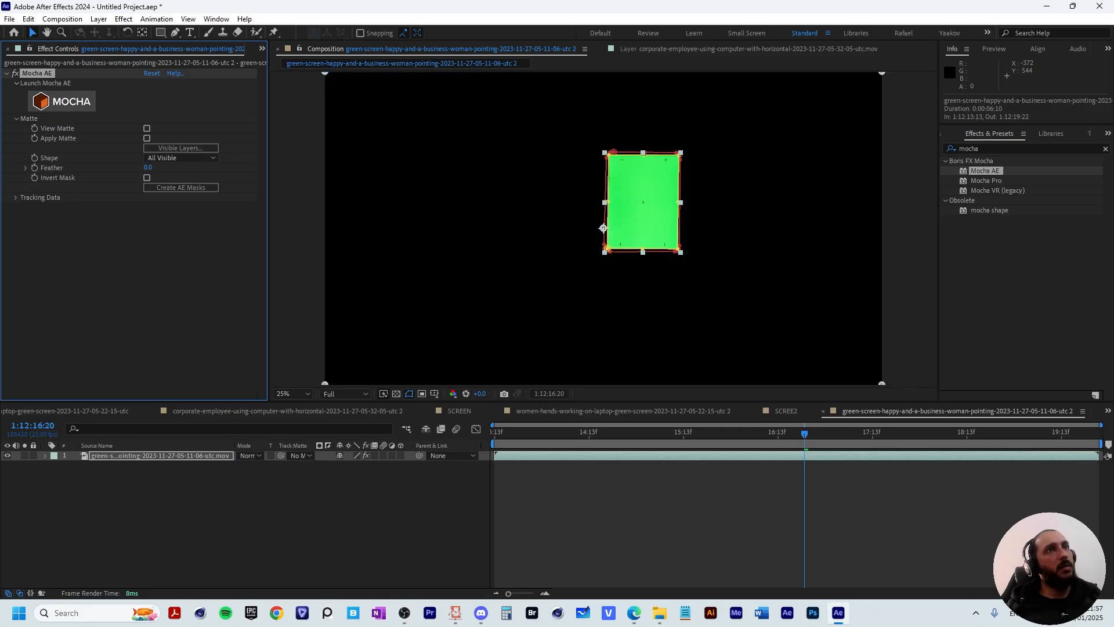
scroll(603, 228, up, 6)
drag(696, 117, 586, 459)
drag(698, 93, 632, 371)
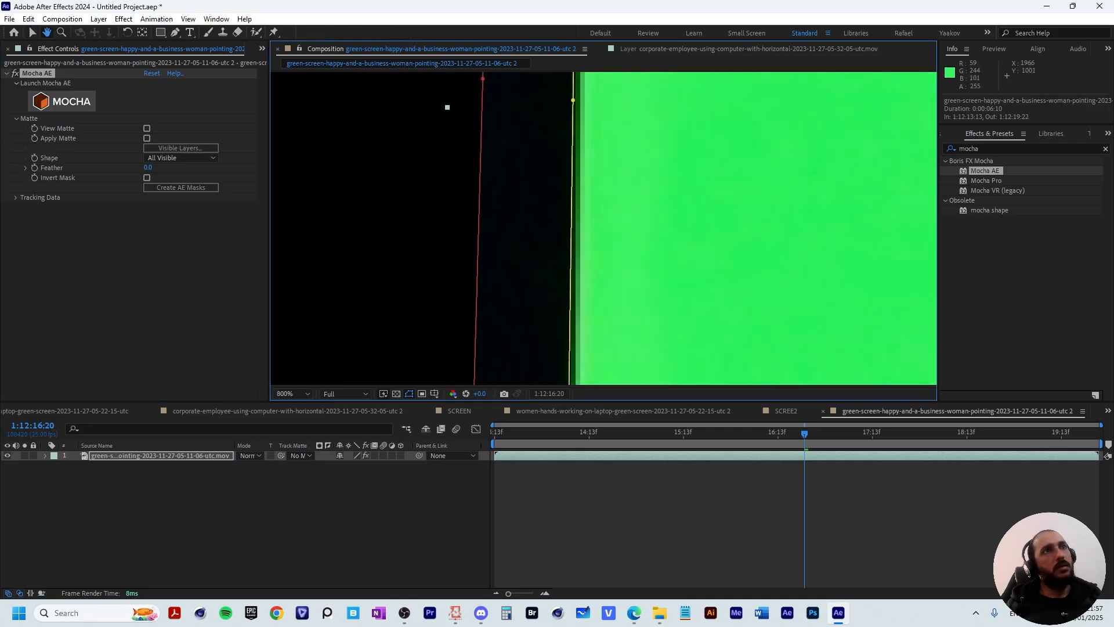
click(804, 434)
drag(905, 93, 840, 342)
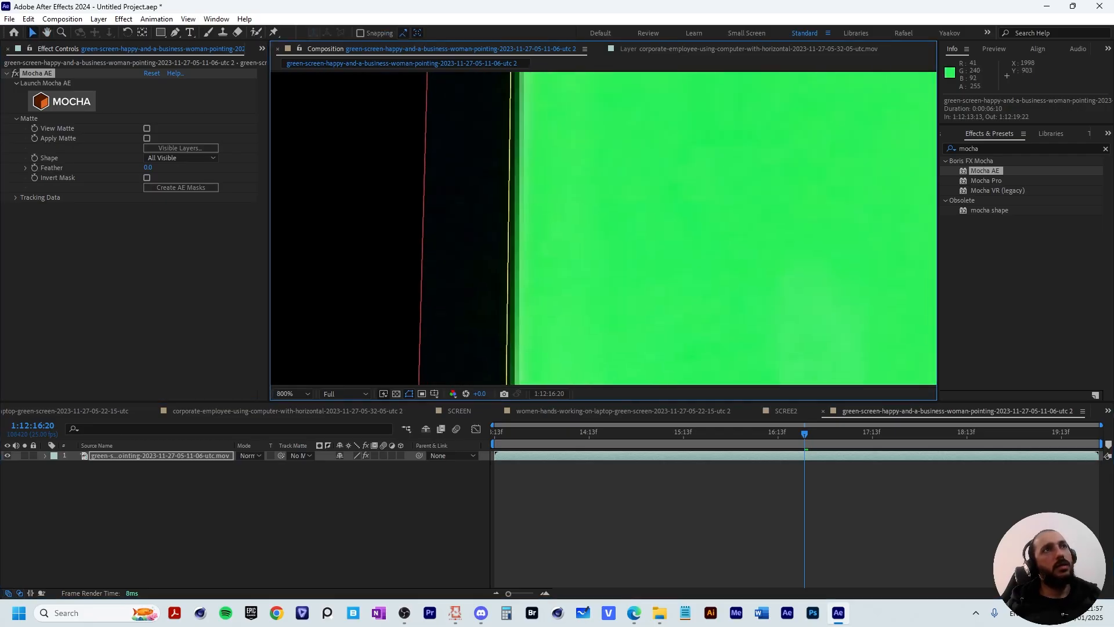
- Delete the outer TRACKING mask from the tablet clip
scroll(847, 326, down, 8)
scroll(848, 326, up, 6)
drag(677, 214, 630, 521)
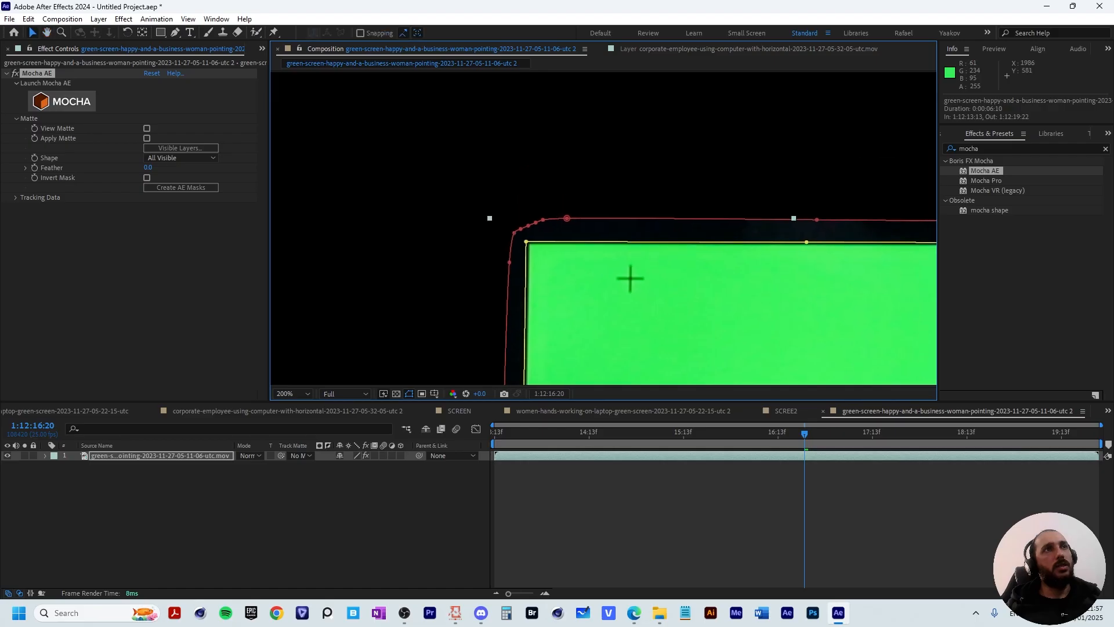
double_click(567, 219)
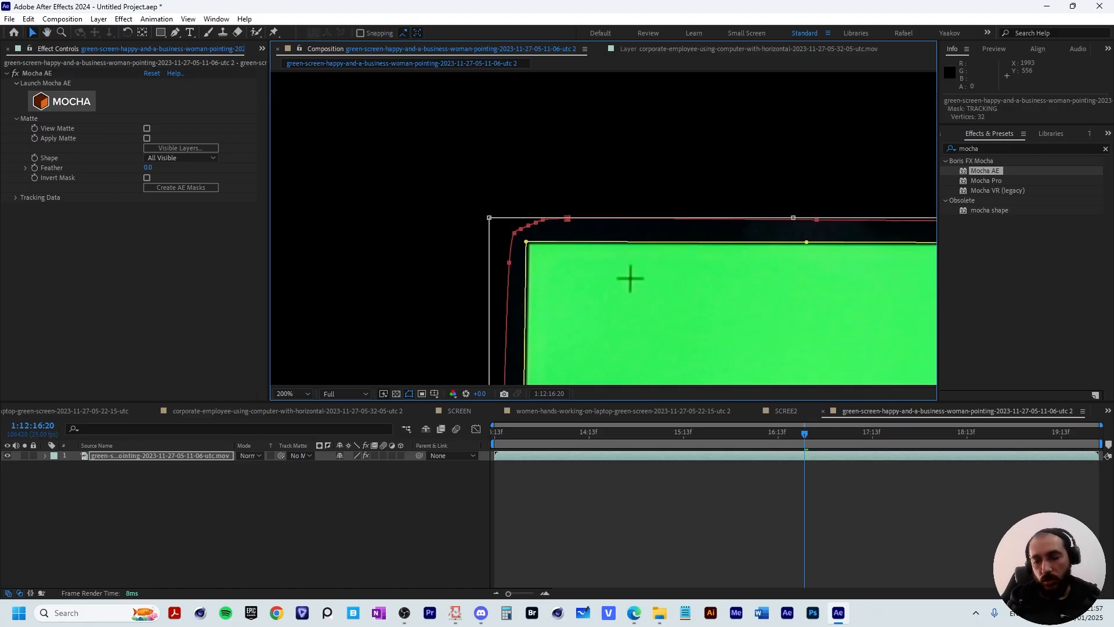
key(Delete)
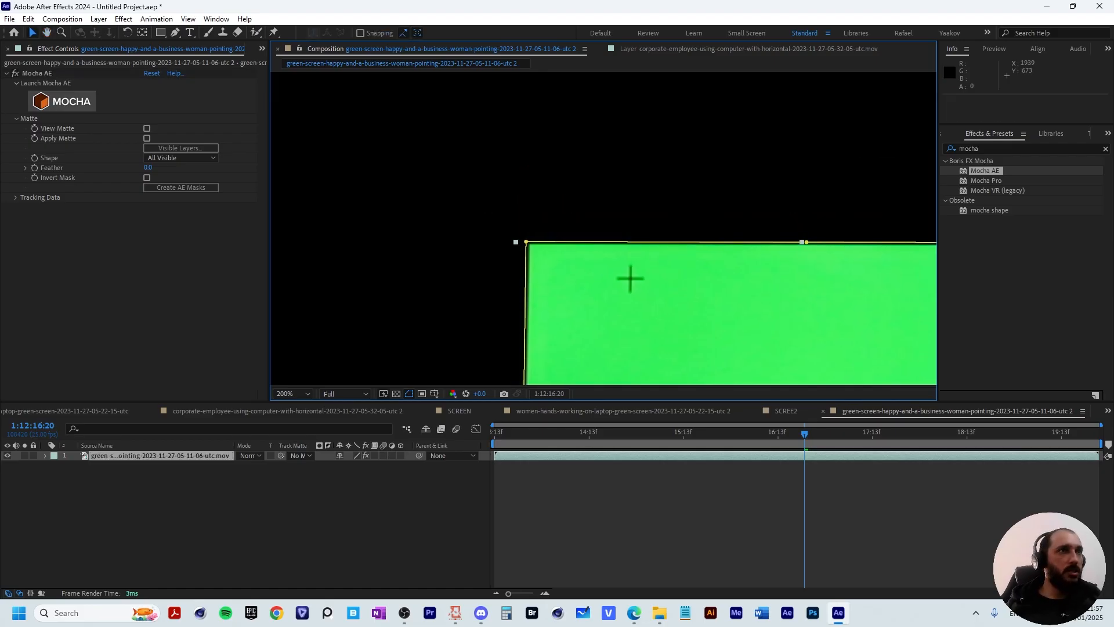
- Set the clip's SUBTRACT mask mode to Subtract to cut out the tablet's green screen
click(372, 511)
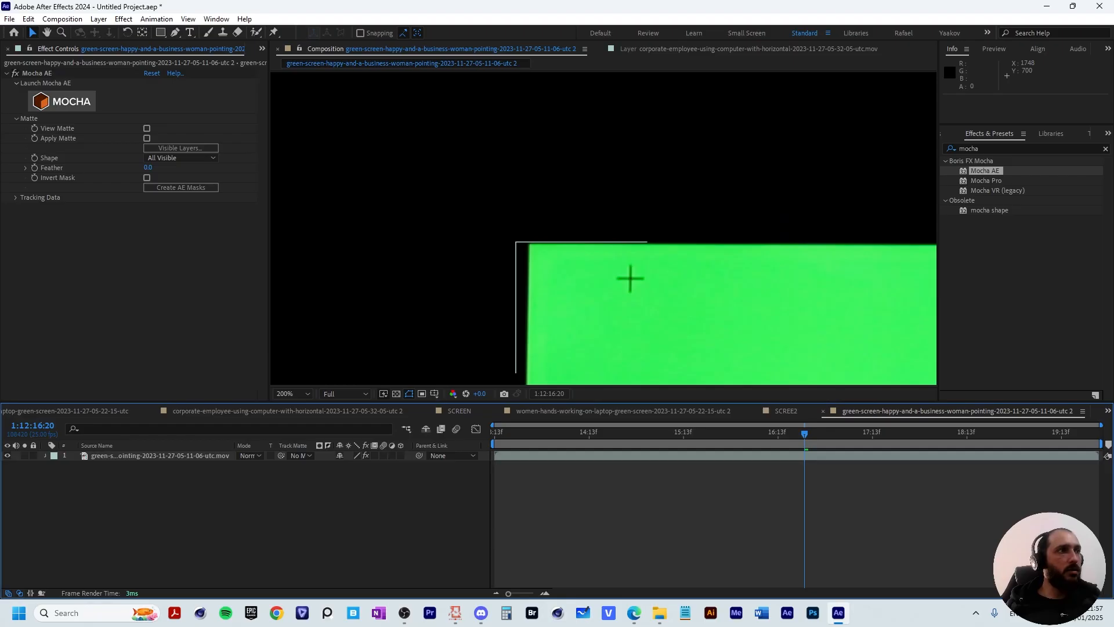
click(46, 455)
click(55, 466)
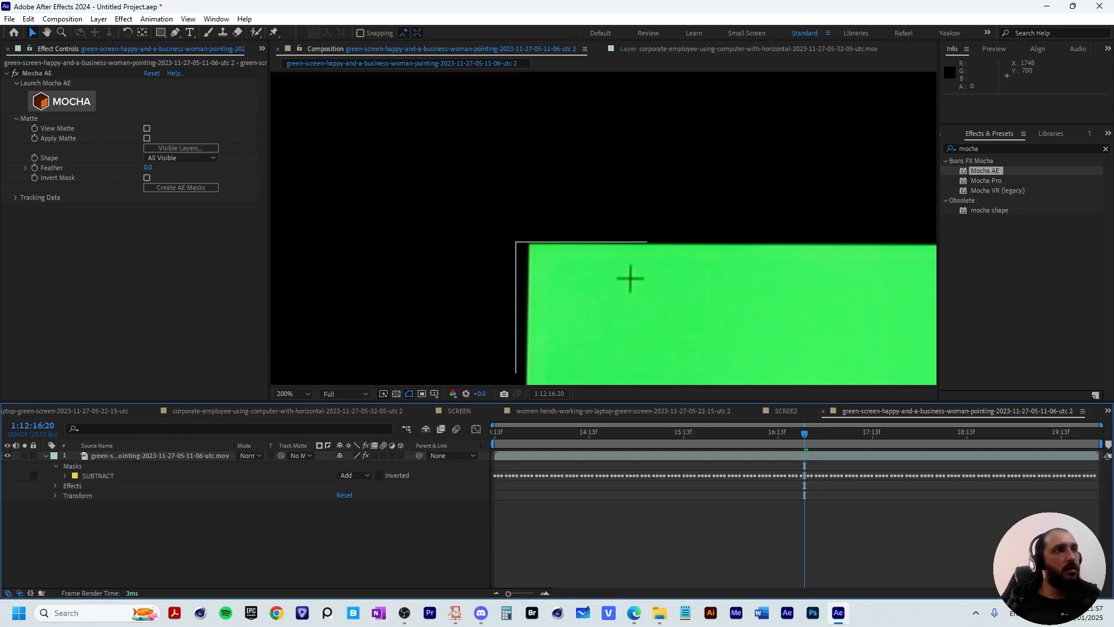
click(352, 475)
click(371, 513)
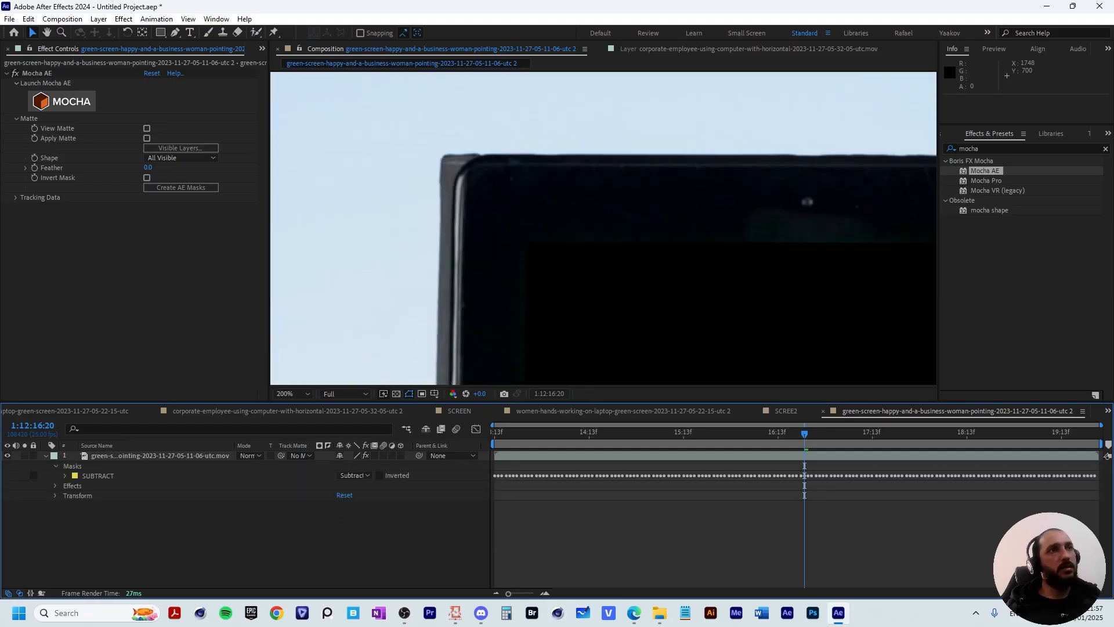
- Show the transparency grid behind the tablet composition and play the clip to check the tracked screen cutout
scroll(603, 246, down, 6)
scroll(580, 255, up, 2)
click(396, 393)
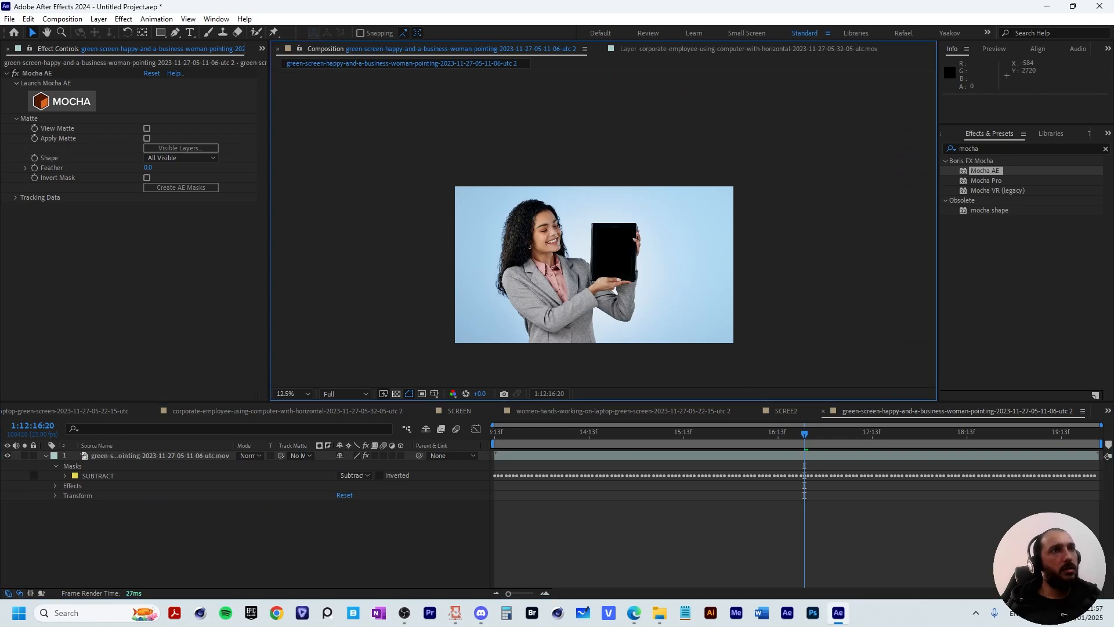
key(period)
key(space)
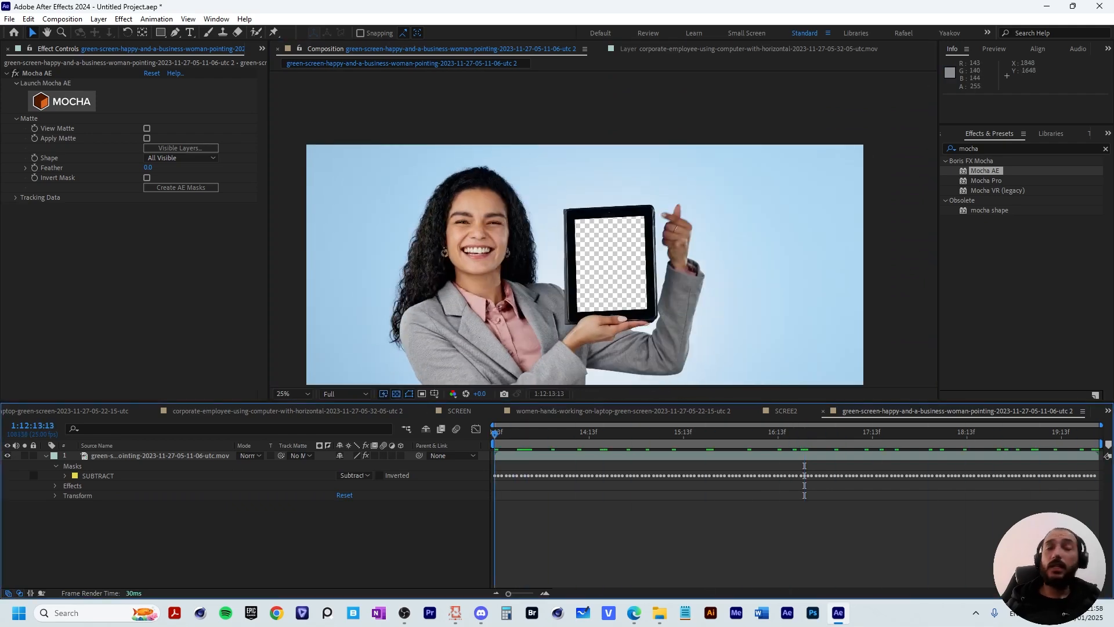
key(space)
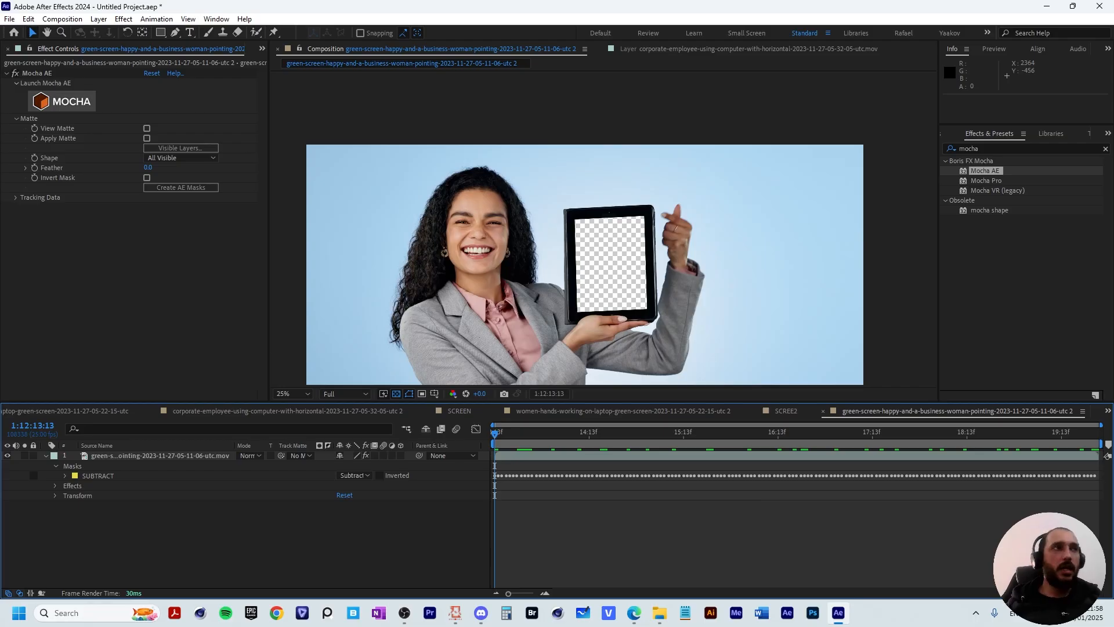
- Create a new composition from the bearded astronaut footage in the project
click(262, 48)
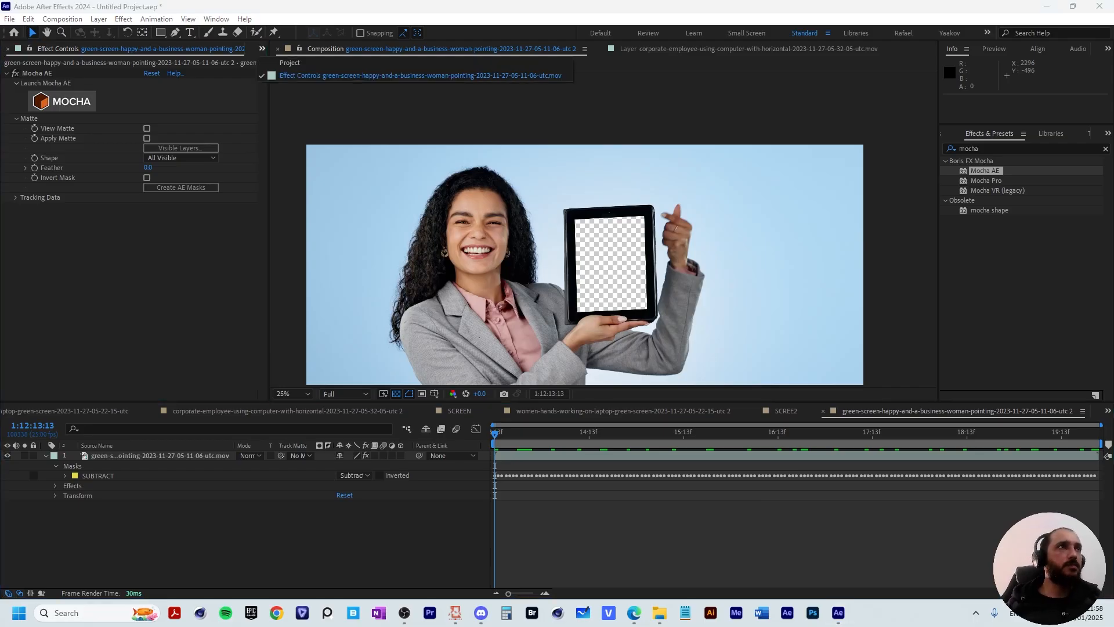
click(289, 62)
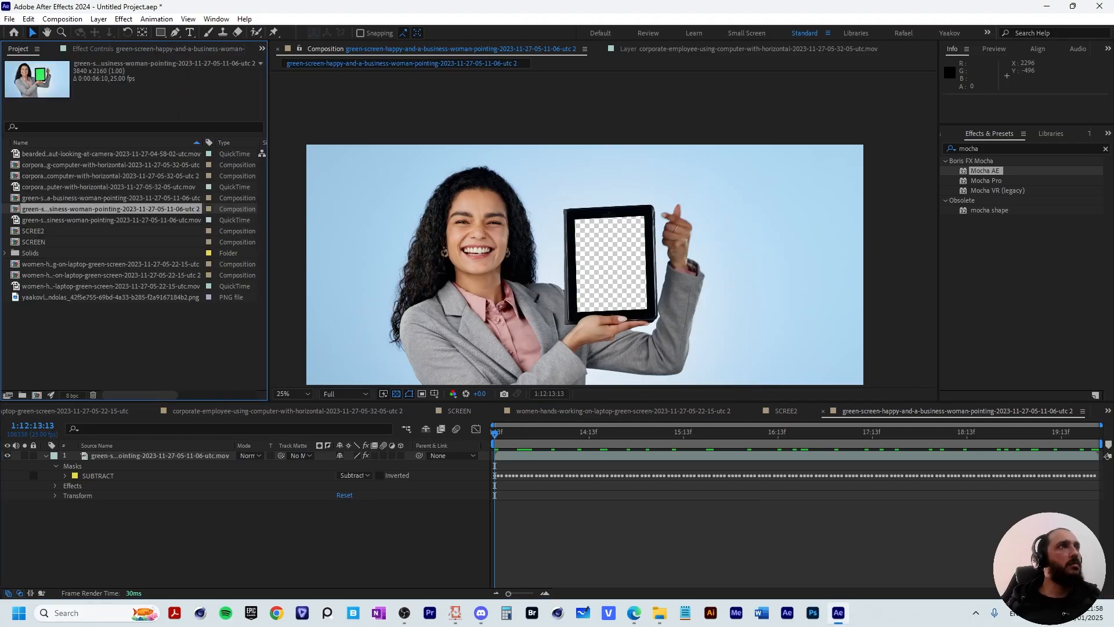
click(110, 154)
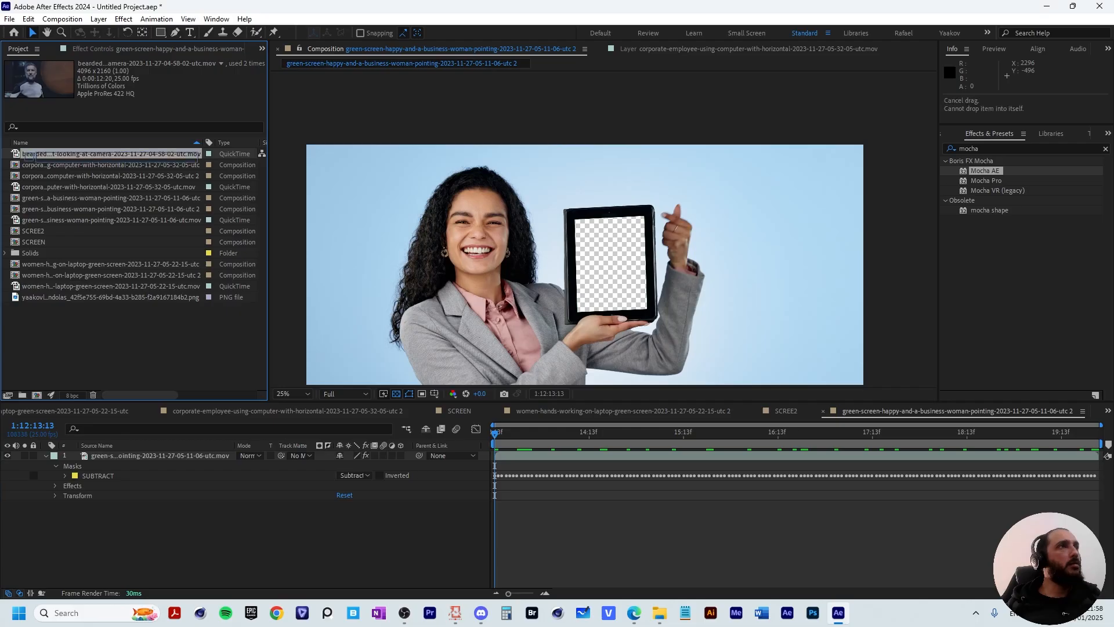
click(37, 394)
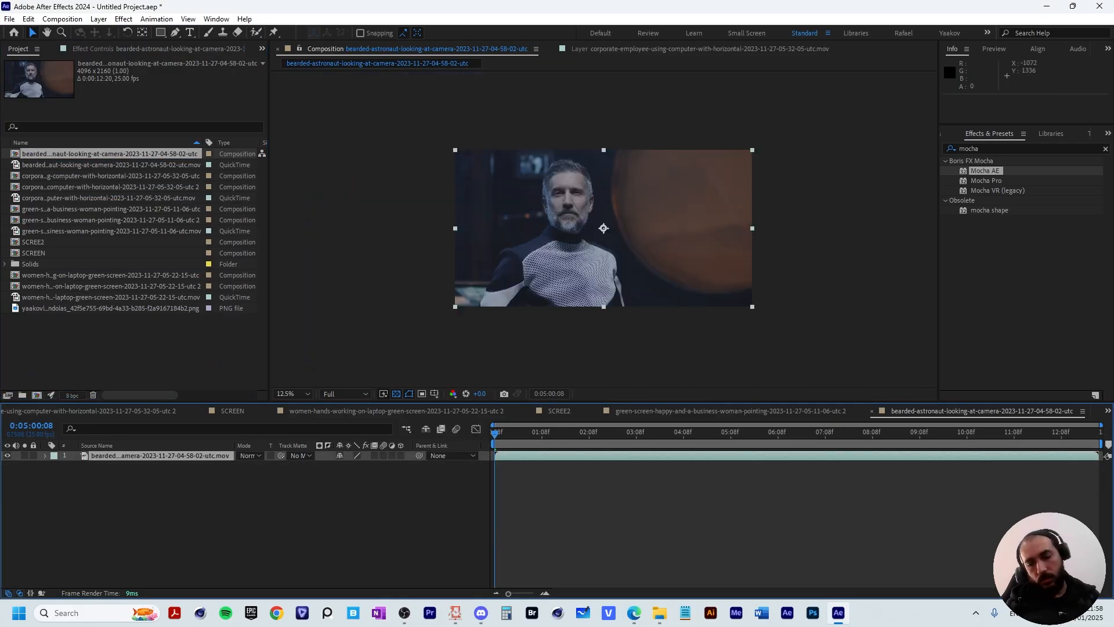
- Set the astronaut composition's width to 1639 px for a portrait frame
key(ctrl+k)
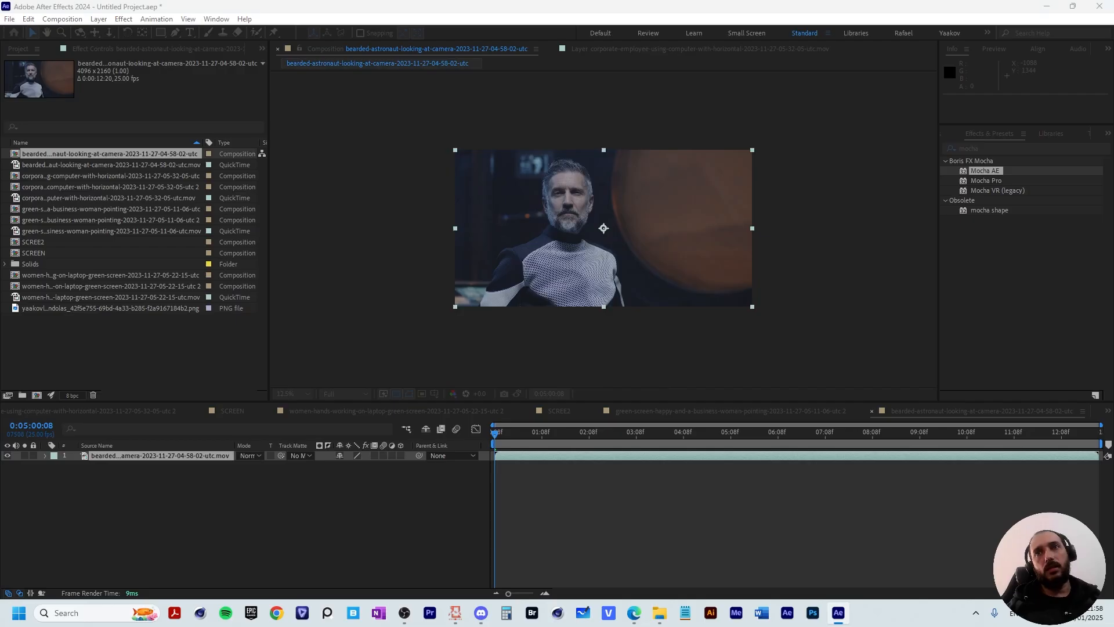
key(Tab)
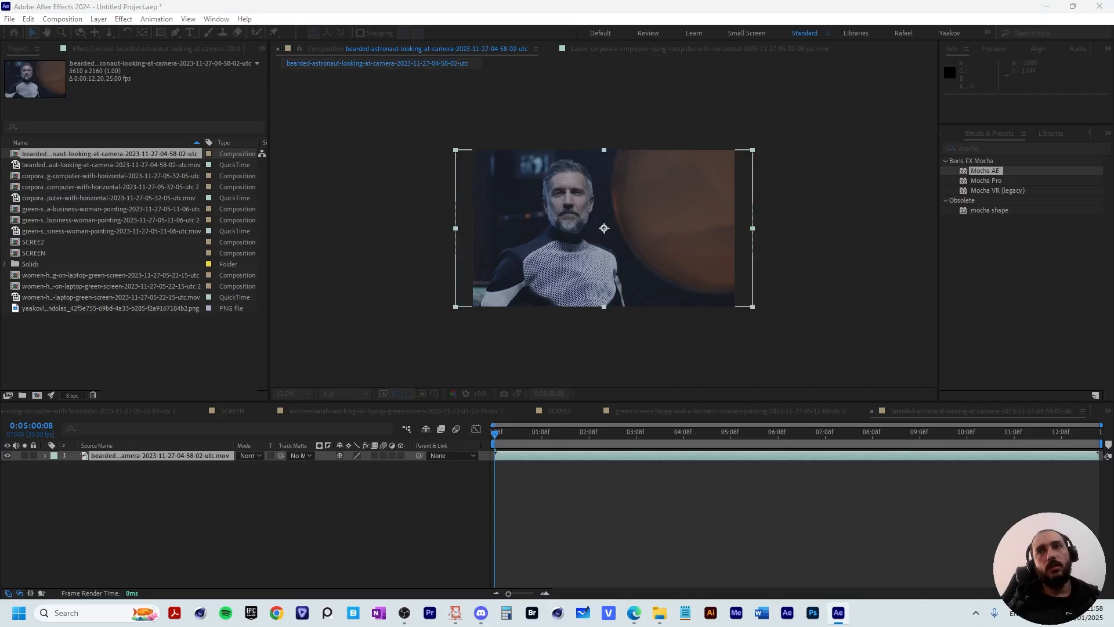
key(ctrl+k)
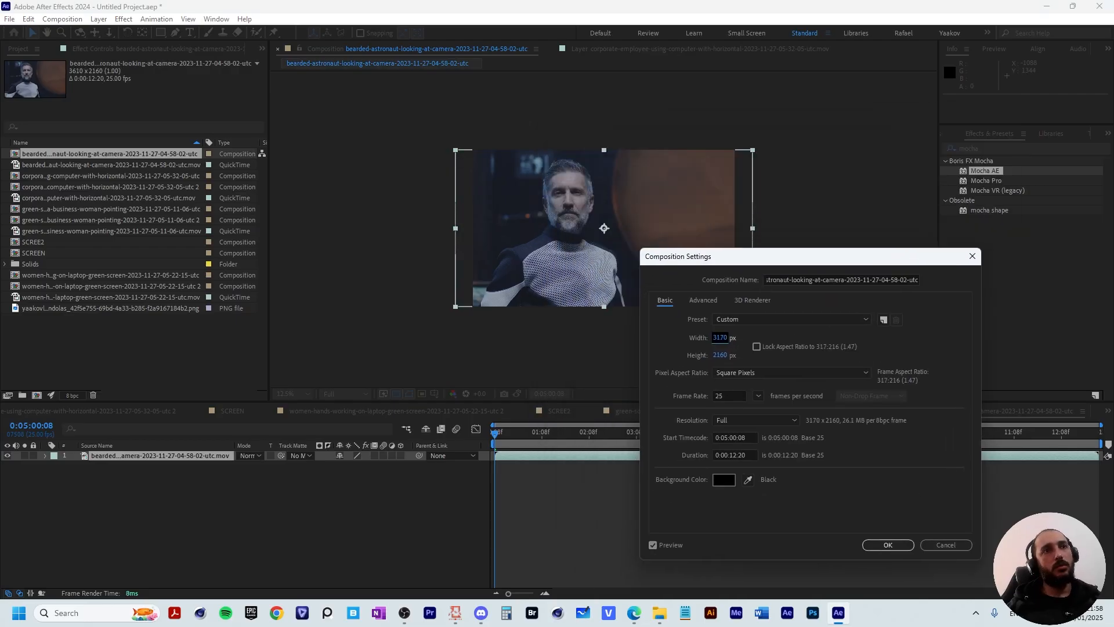
text(1390)
text(2270)
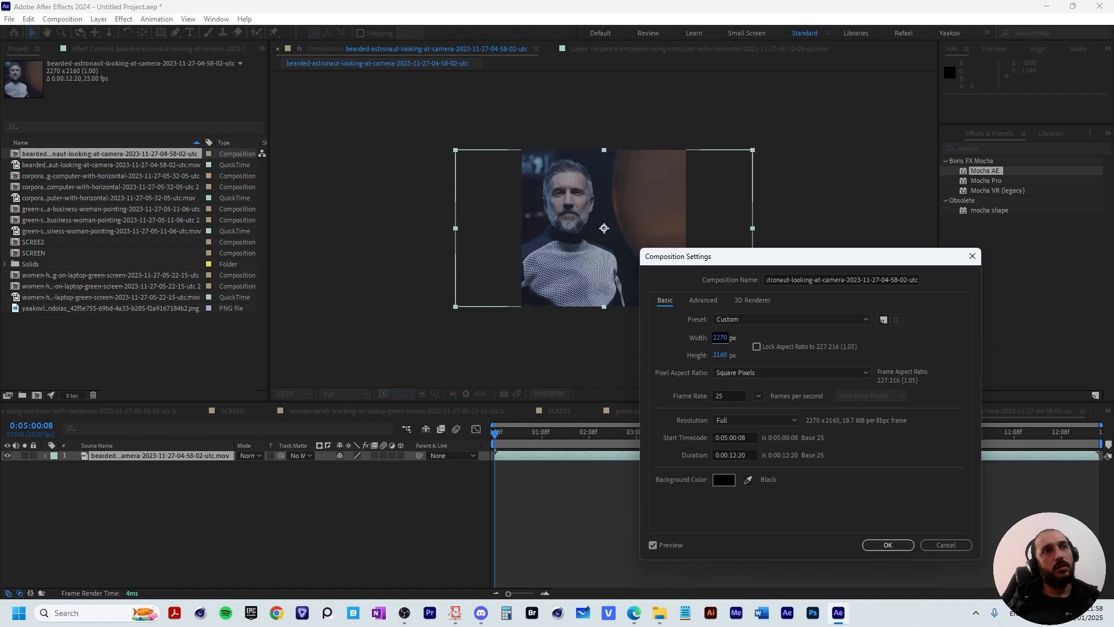
text(1590)
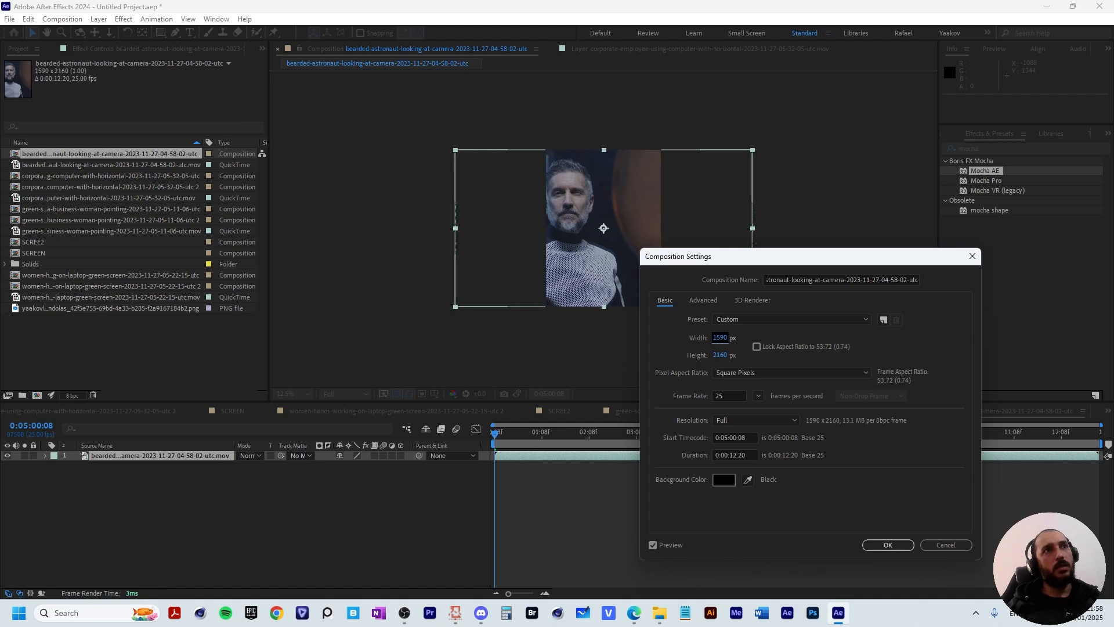
drag(720, 338, 730, 338)
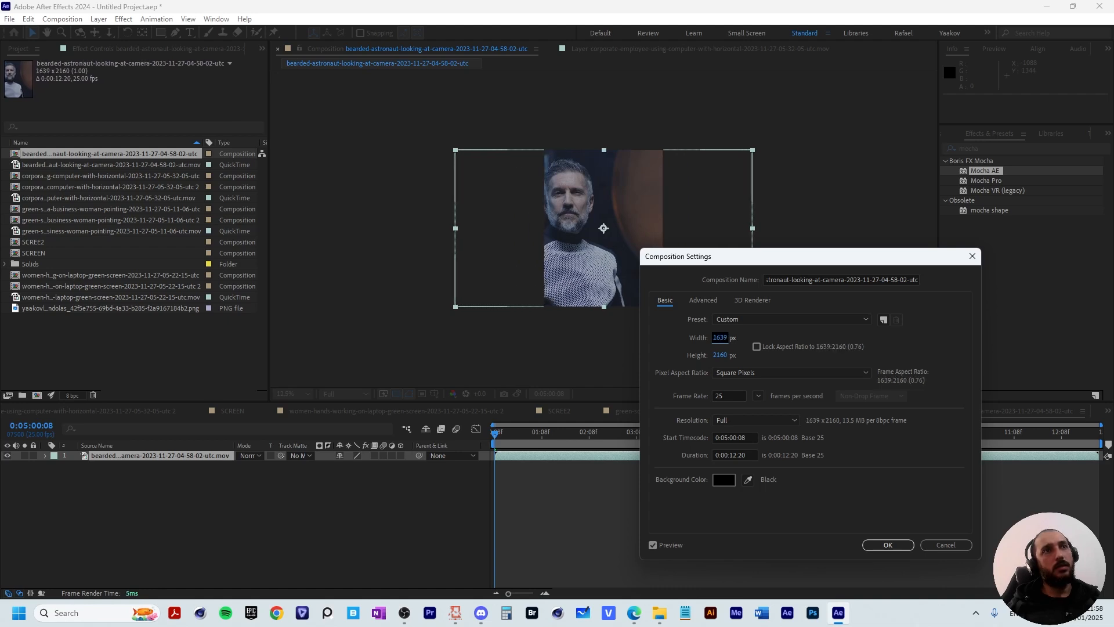
key(Return)
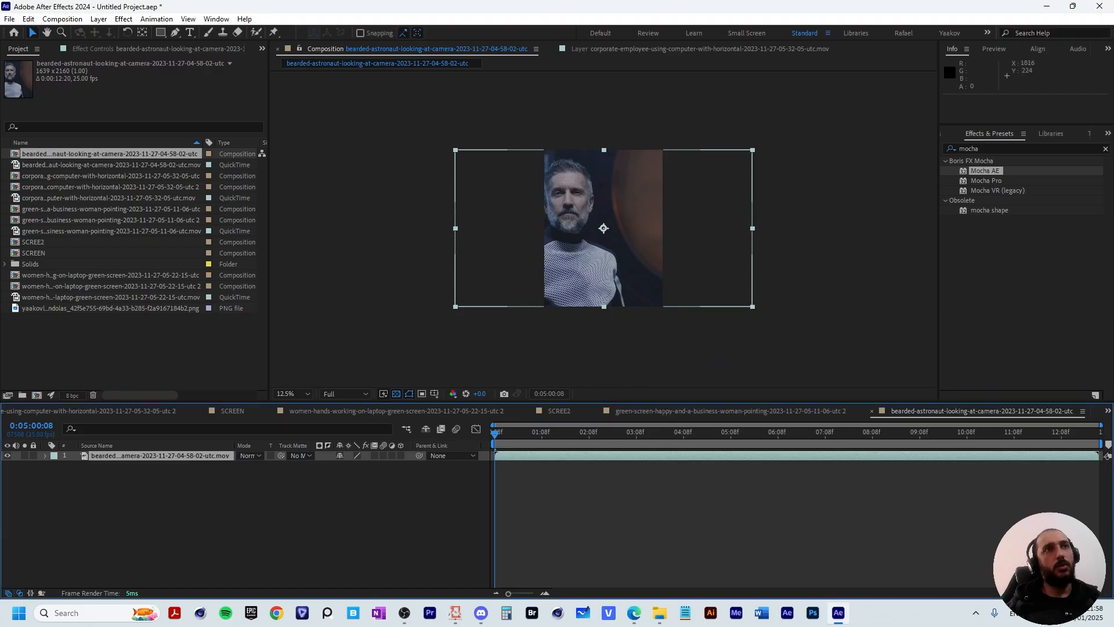
- Shift the astronaut footage horizontally so the man is centred in the portrait frame
click(776, 206)
drag(603, 221, 627, 220)
click(746, 117)
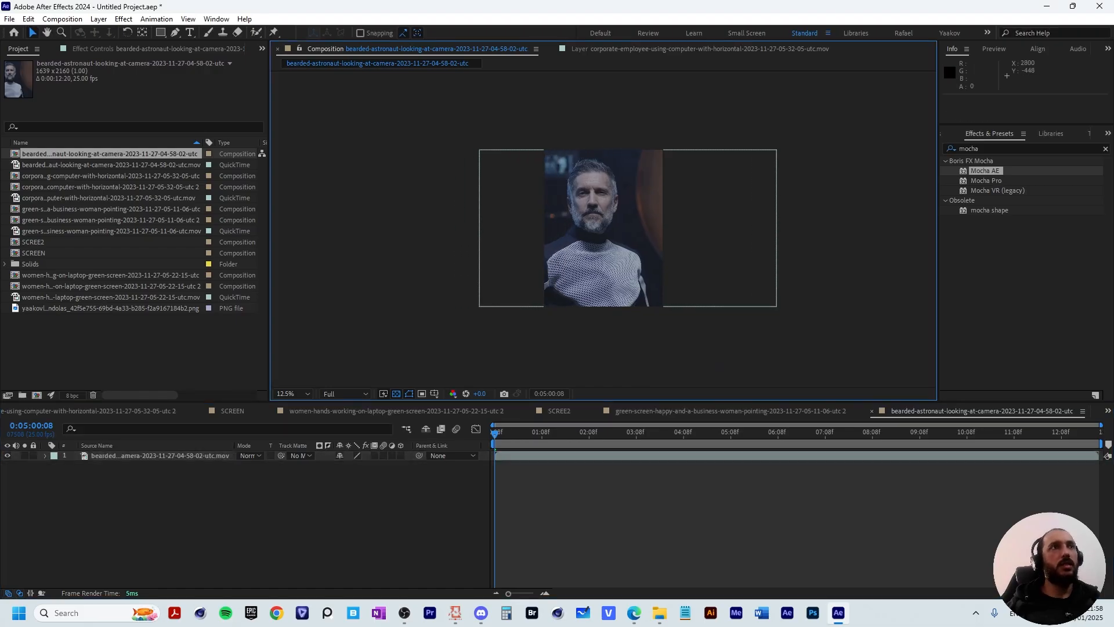
- Rename the astronaut composition as PORTRAIT
key(ctrl+k)
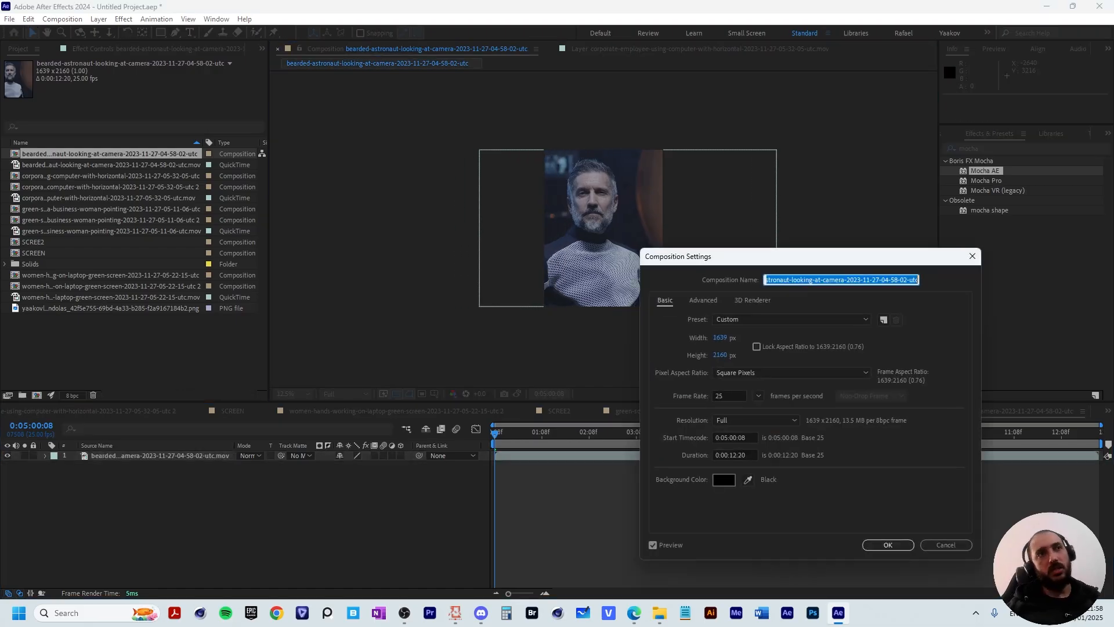
text(PORTRAIT)
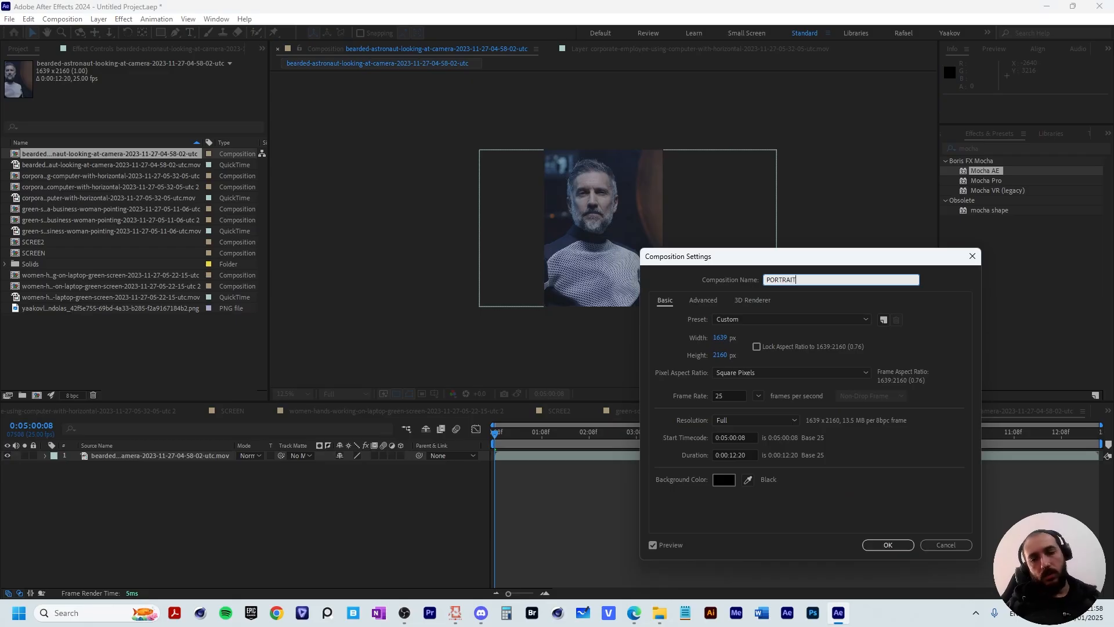
key(Return)
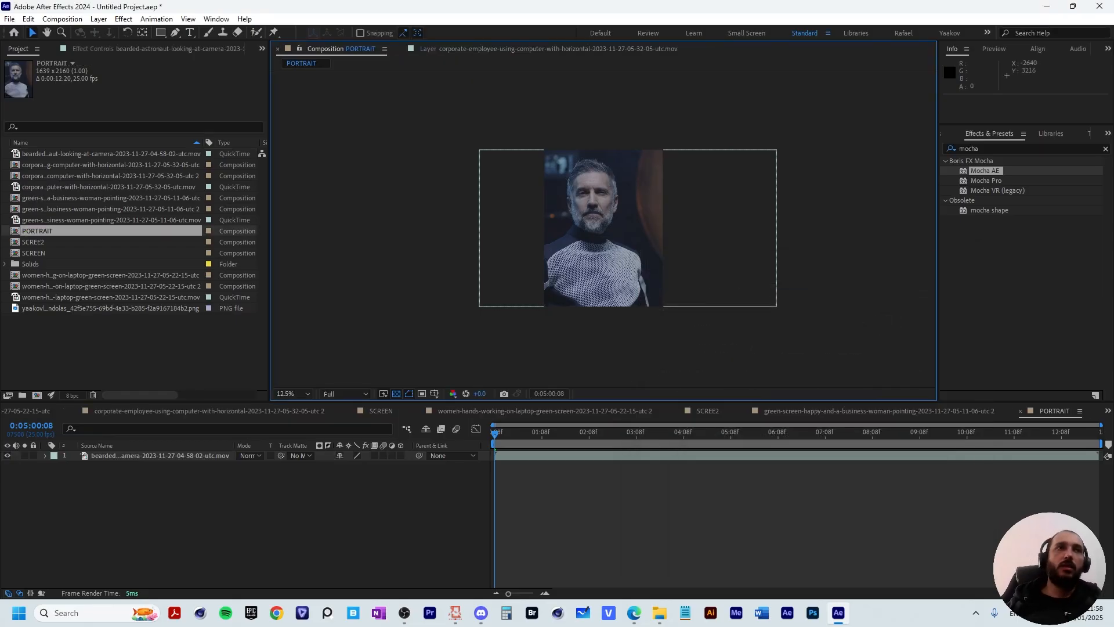
- Add the PORTRAIT composition to the tablet composition and stack it above the green-screen clip
click(922, 410)
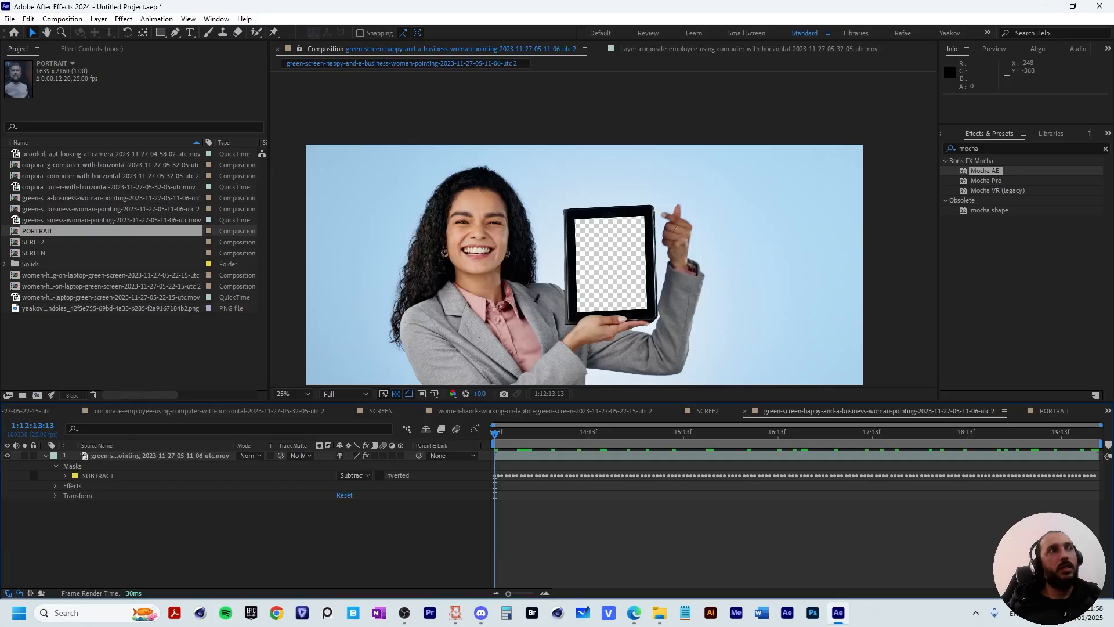
drag(47, 231, 189, 506)
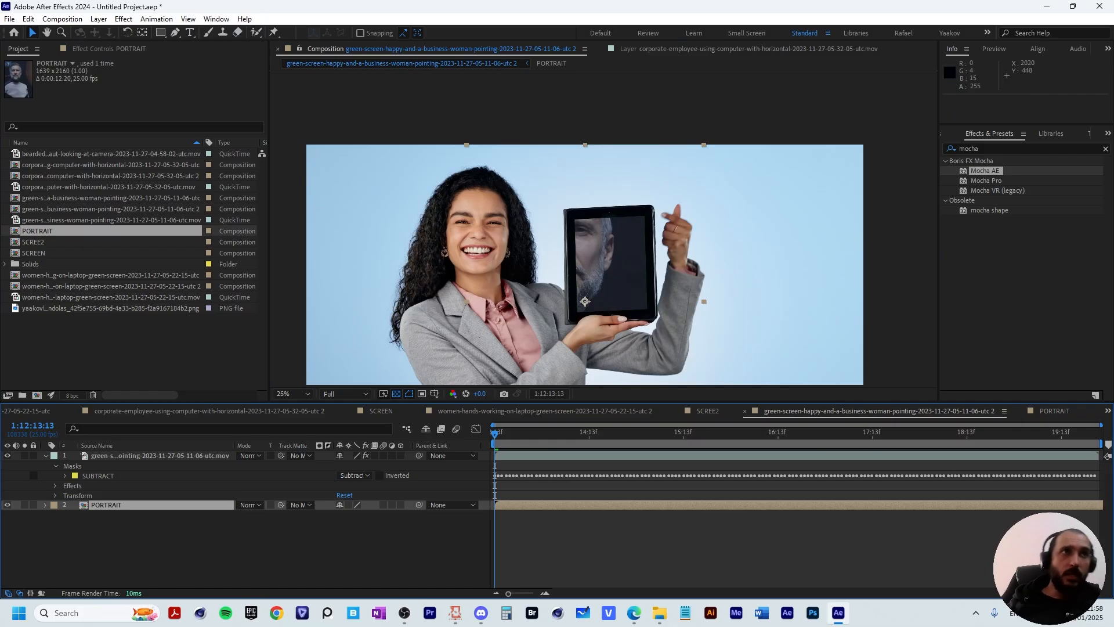
scroll(580, 214, up, 4)
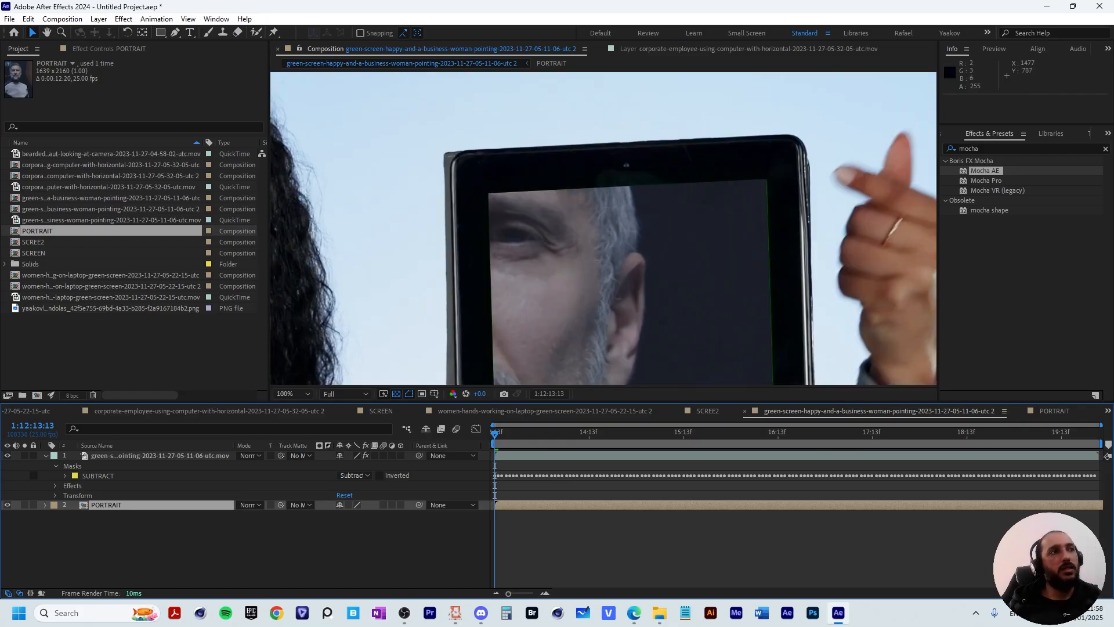
click(122, 446)
click(133, 456)
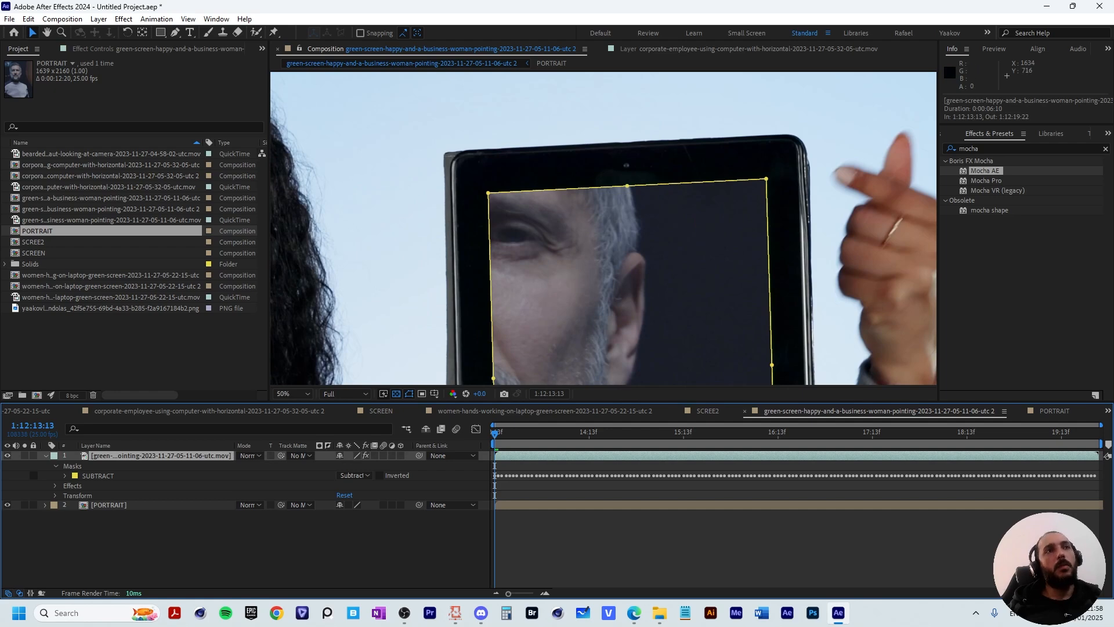
scroll(603, 228, down, 2)
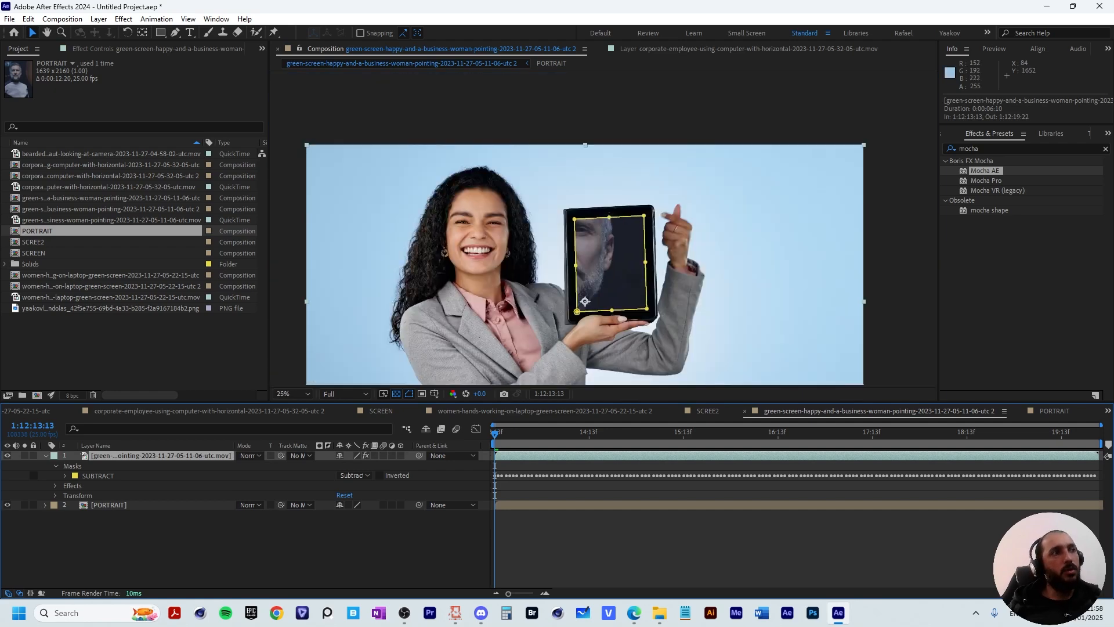
key(ctrl+[)
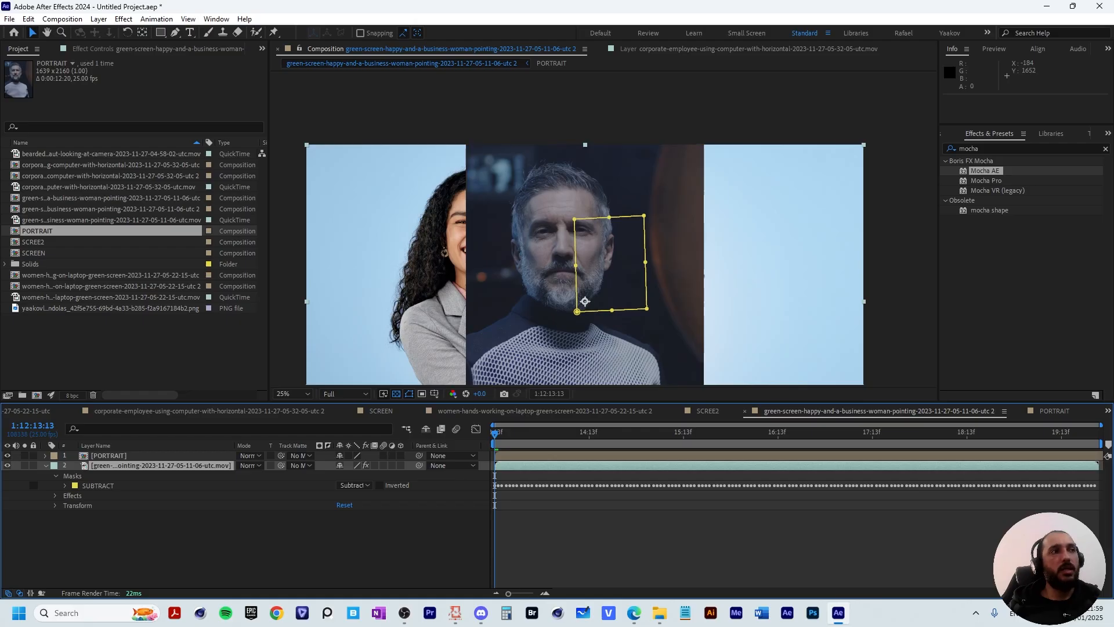
- Create the tablet clip's Mocha AE track data from the TRACKING layer and choose PORTRAIT as the export layer
click(160, 465)
click(145, 49)
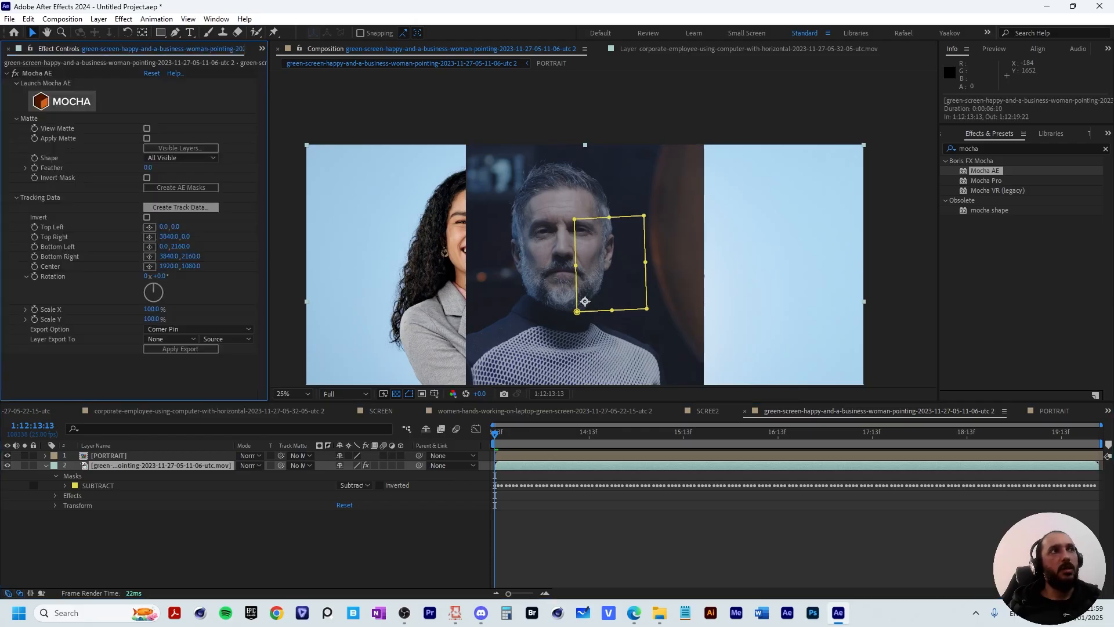
click(180, 207)
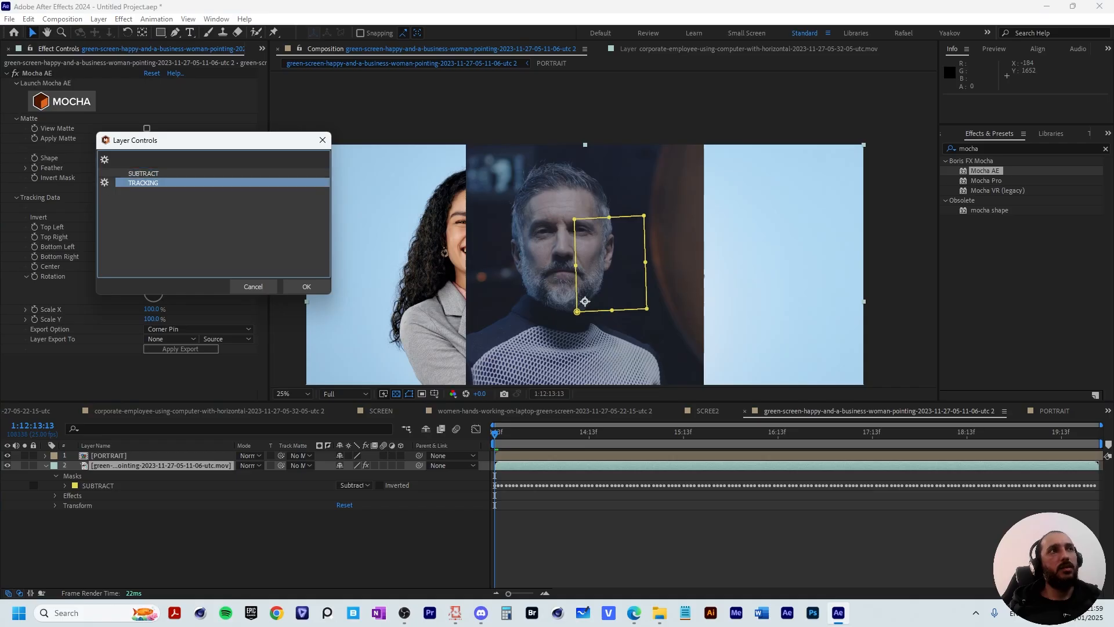
click(307, 286)
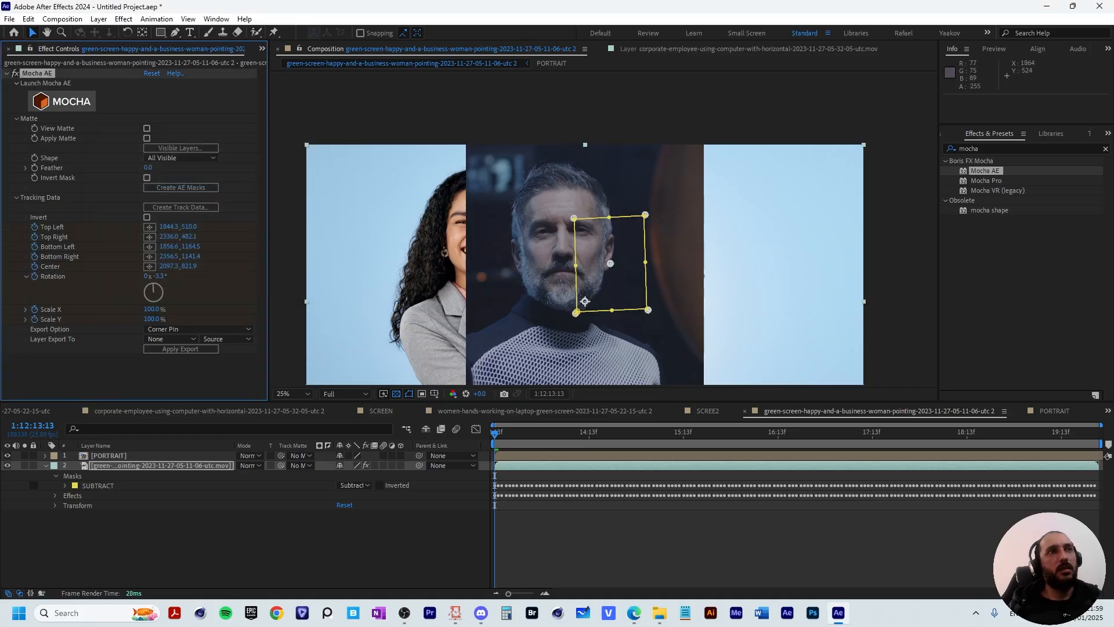
click(171, 339)
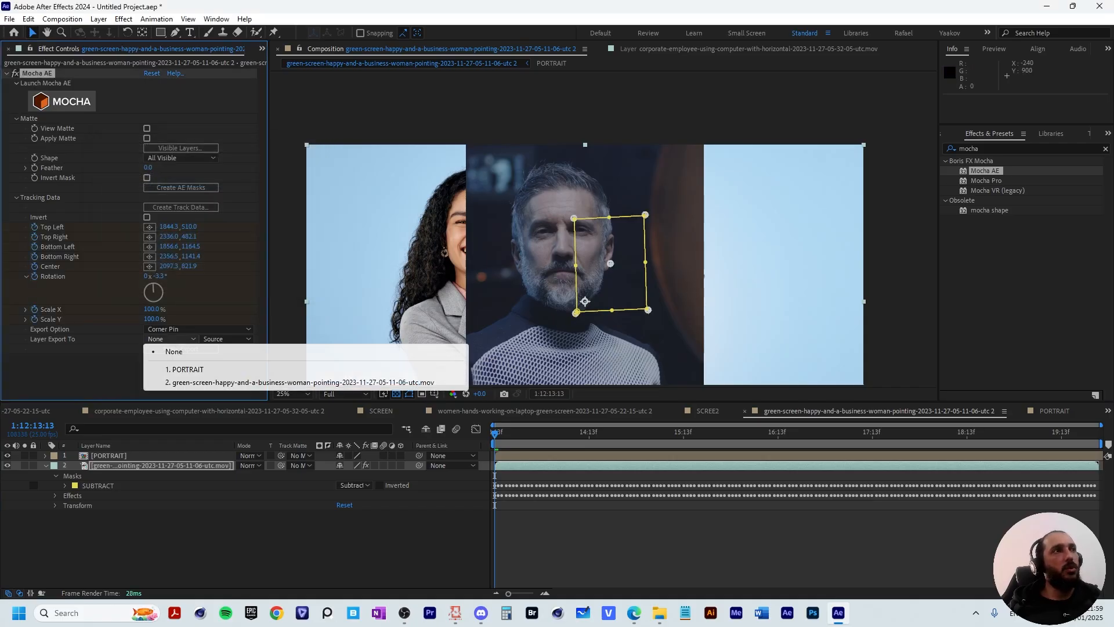
click(184, 369)
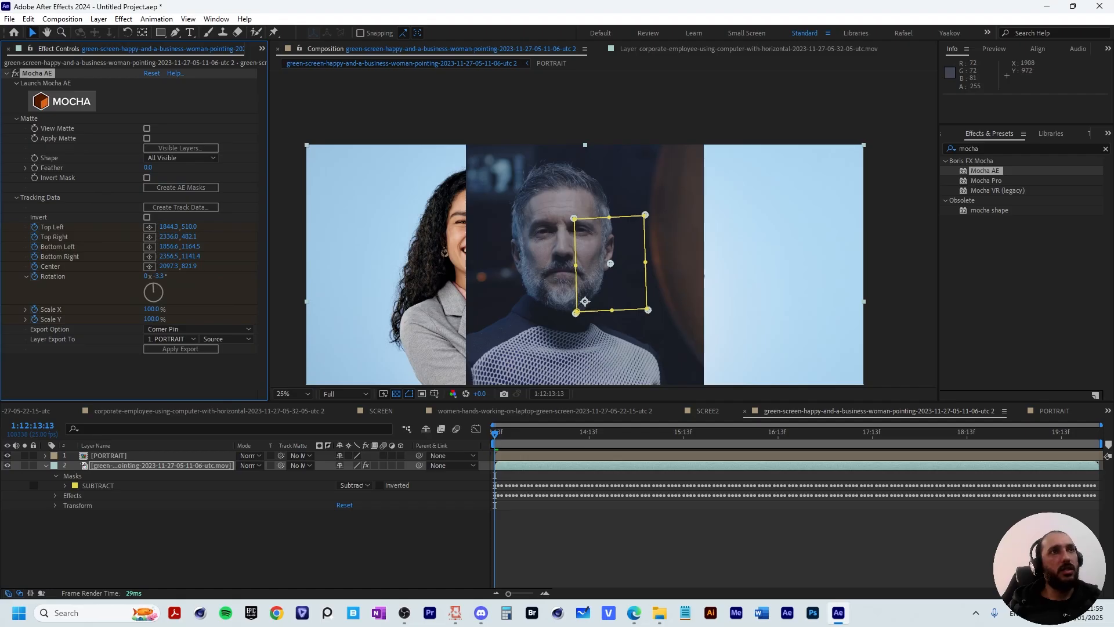
- Try the Corner Pin and Corner Pin (Support Motion Blur) exports on PORTRAIT, undoing each one
click(181, 348)
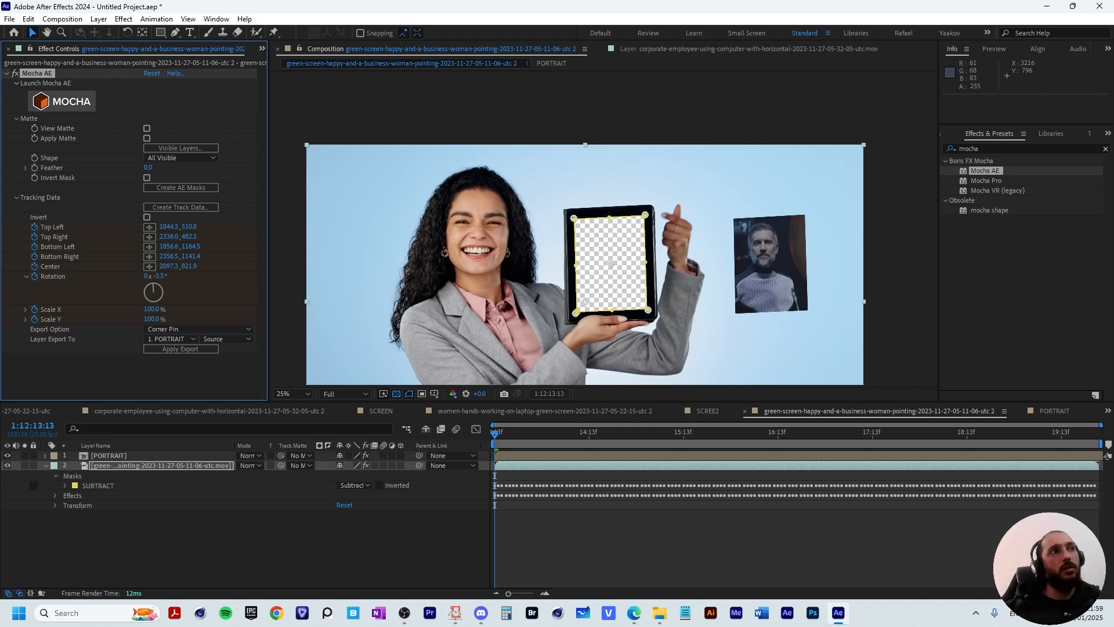
key(ctrl+z)
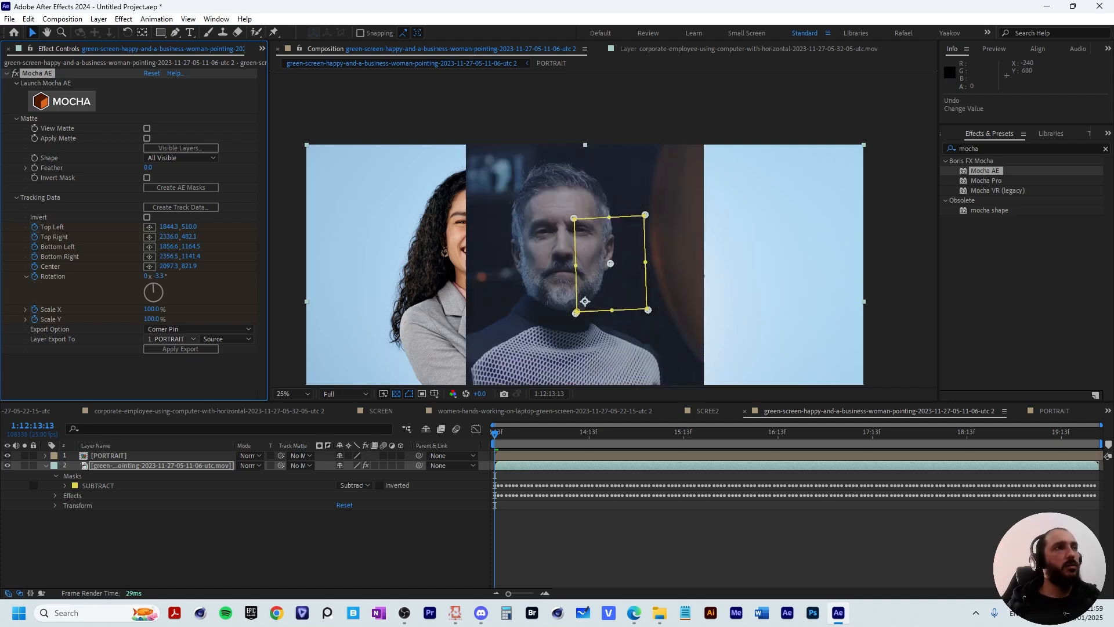
click(198, 329)
click(216, 355)
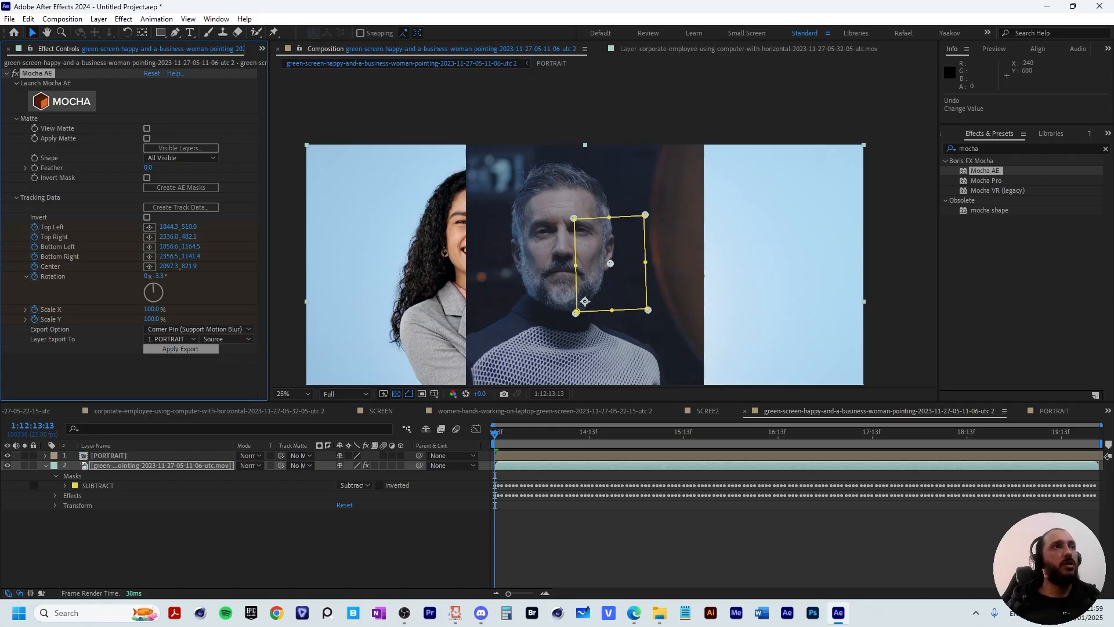
click(180, 348)
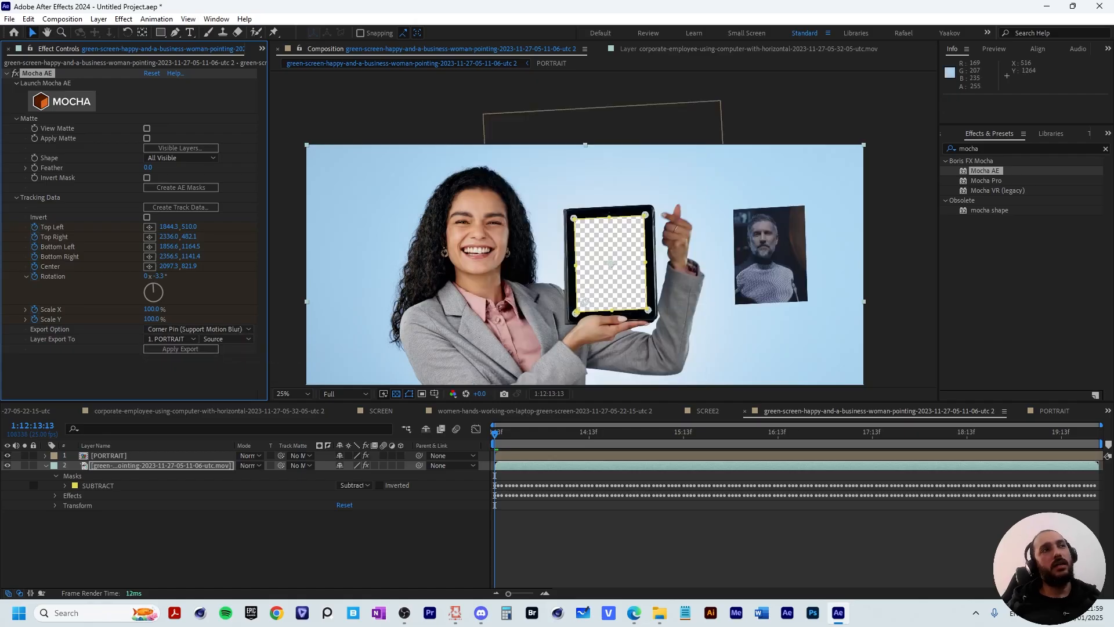
key(ctrl+z)
- Apply the Mocha AE track data to the PORTRAIT layer with the Transform export option
click(198, 329)
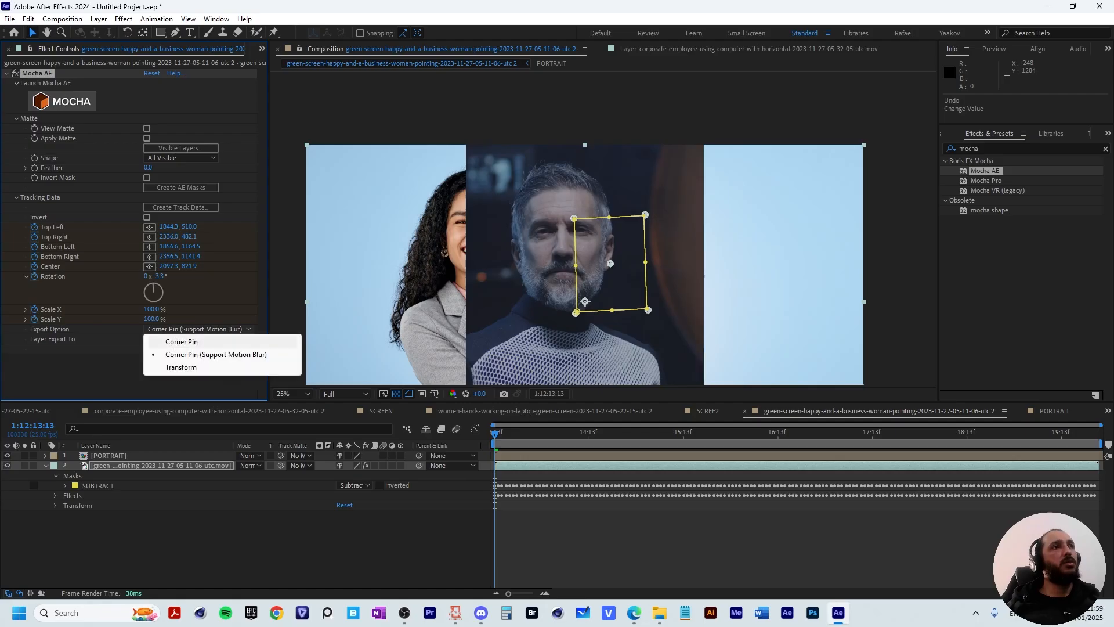
click(164, 369)
click(181, 348)
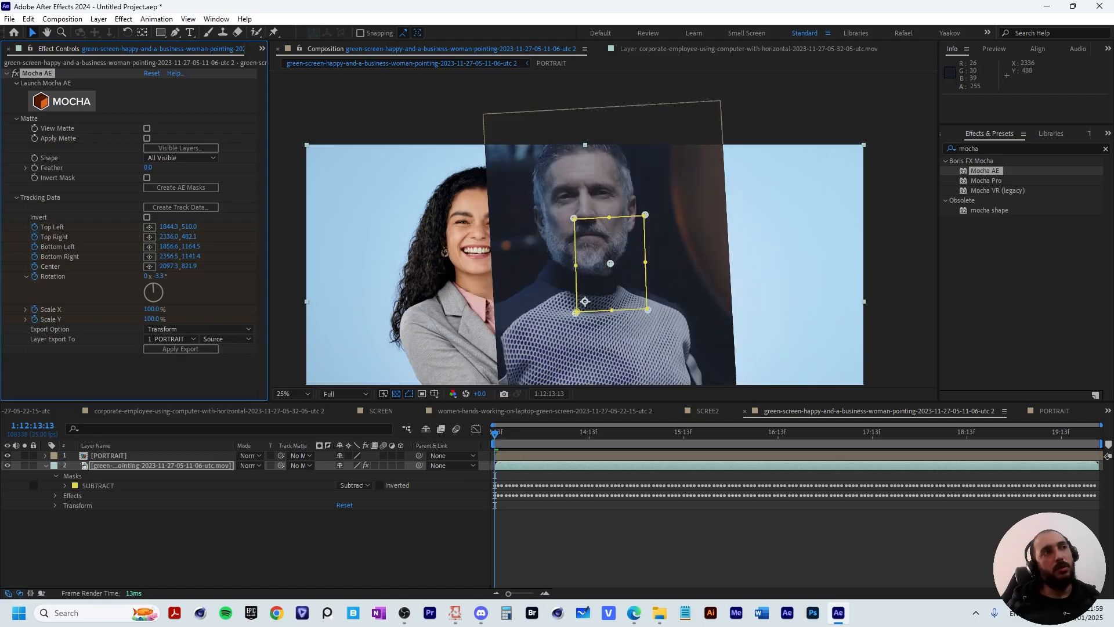
- Undo the Transform export, turn on snapping and snap the PORTRAIT layer's upper-left corner to the composition's upper-left corner
key(ctrl+z)
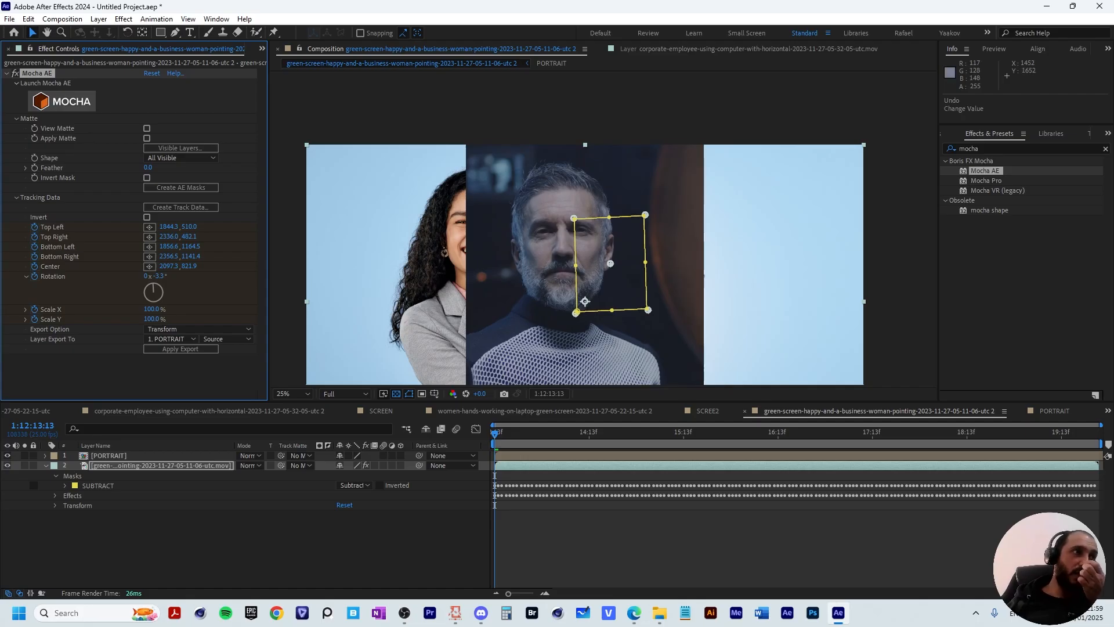
click(510, 546)
click(109, 455)
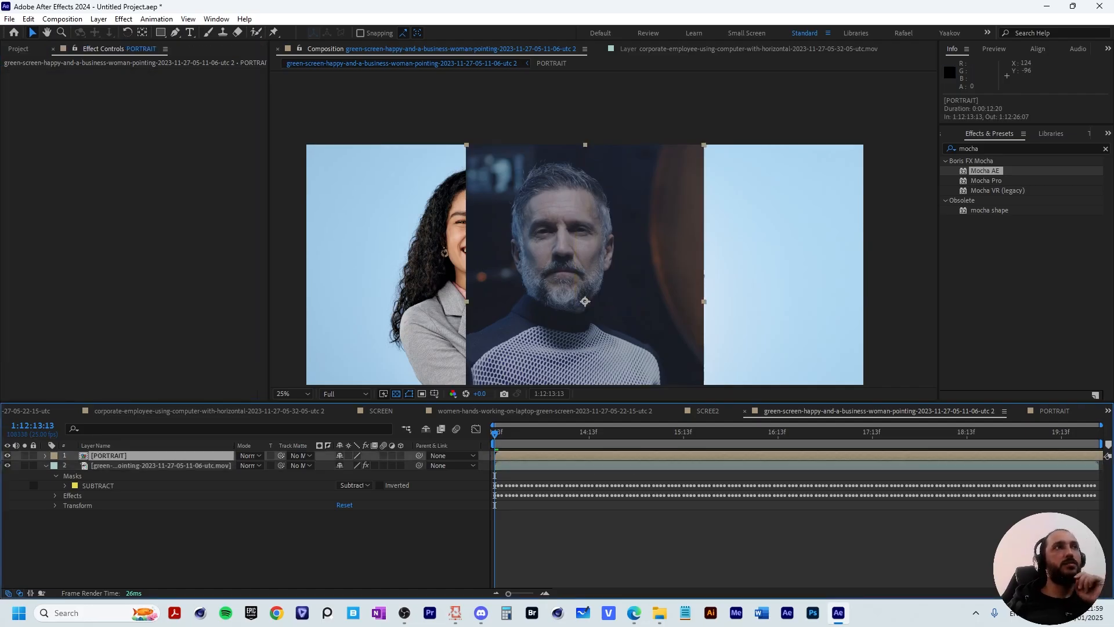
click(360, 33)
drag(441, 134, 586, 210)
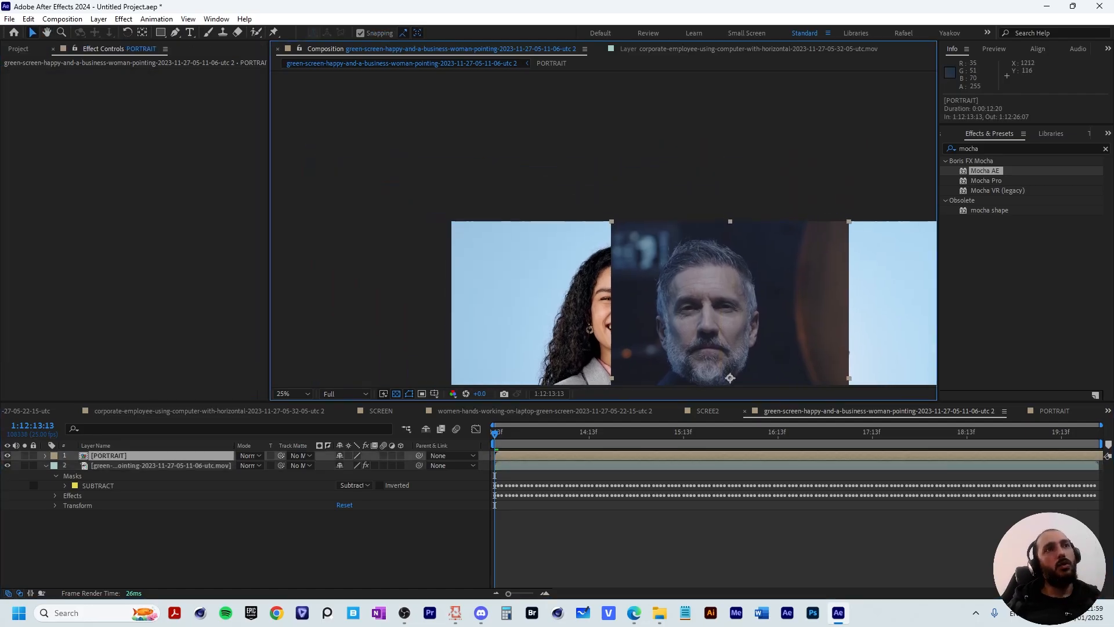
click(592, 197)
drag(730, 377, 571, 378)
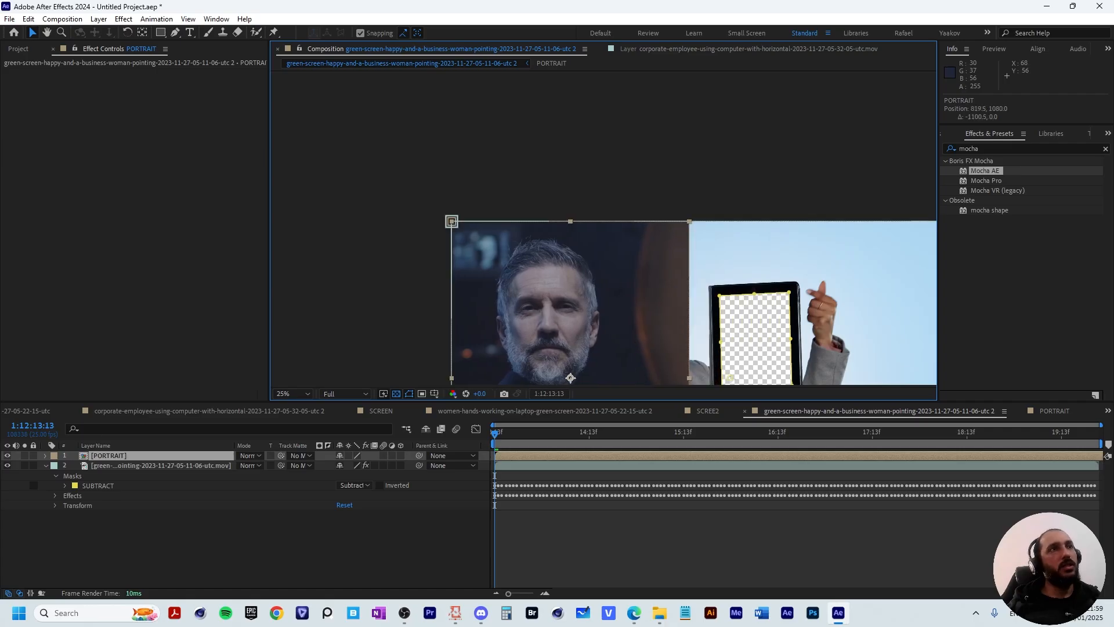
scroll(571, 377, up, 8)
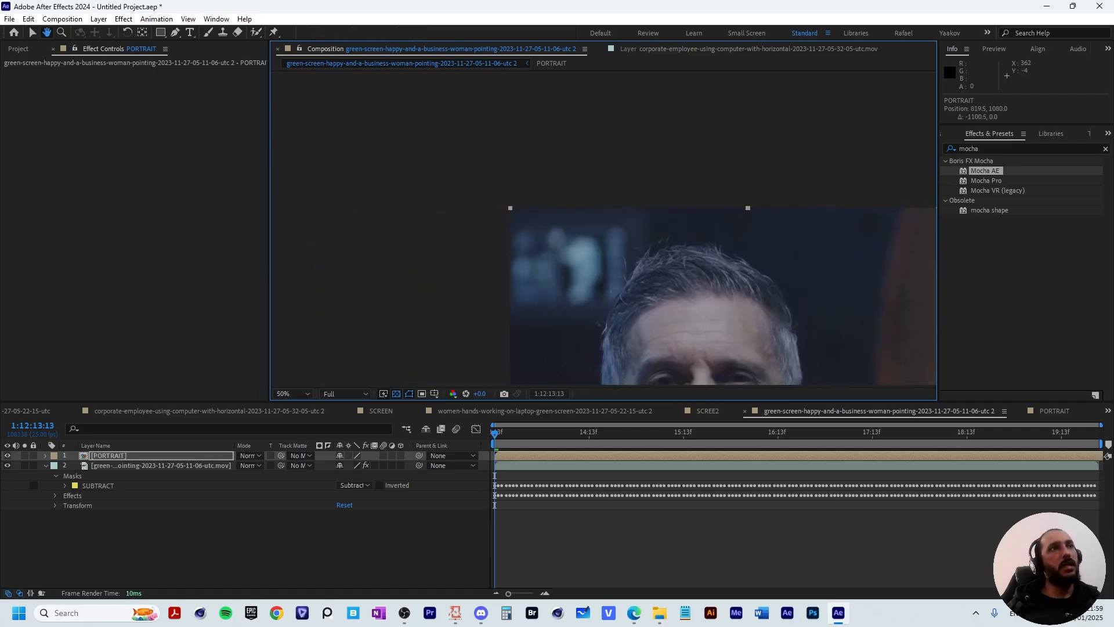
drag(510, 219, 815, 356)
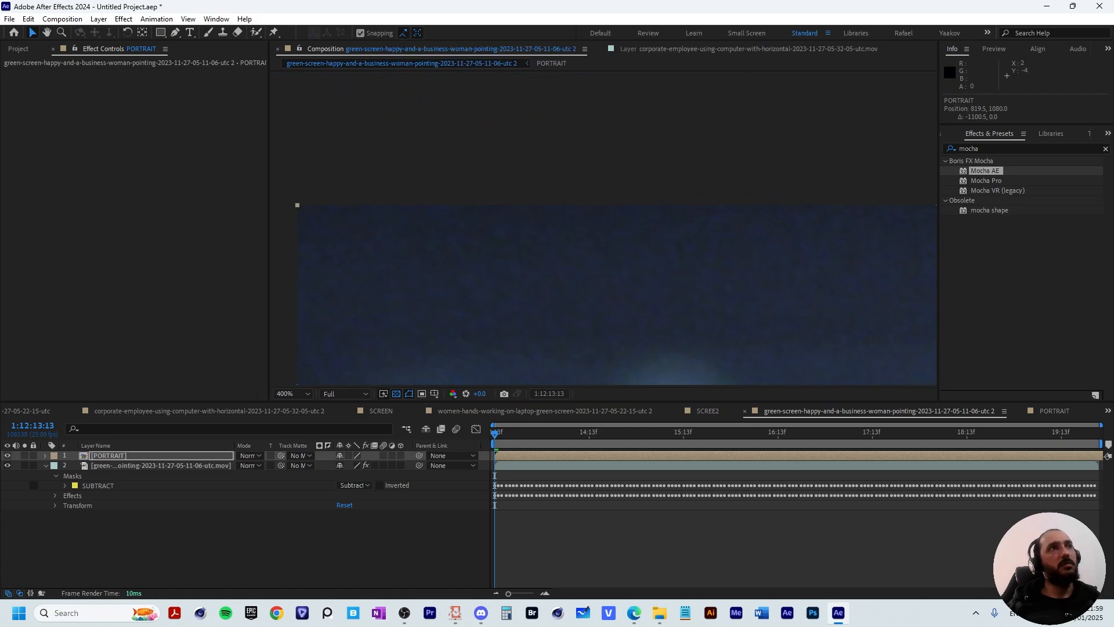
scroll(676, 323, down, 5)
drag(676, 323, 575, 296)
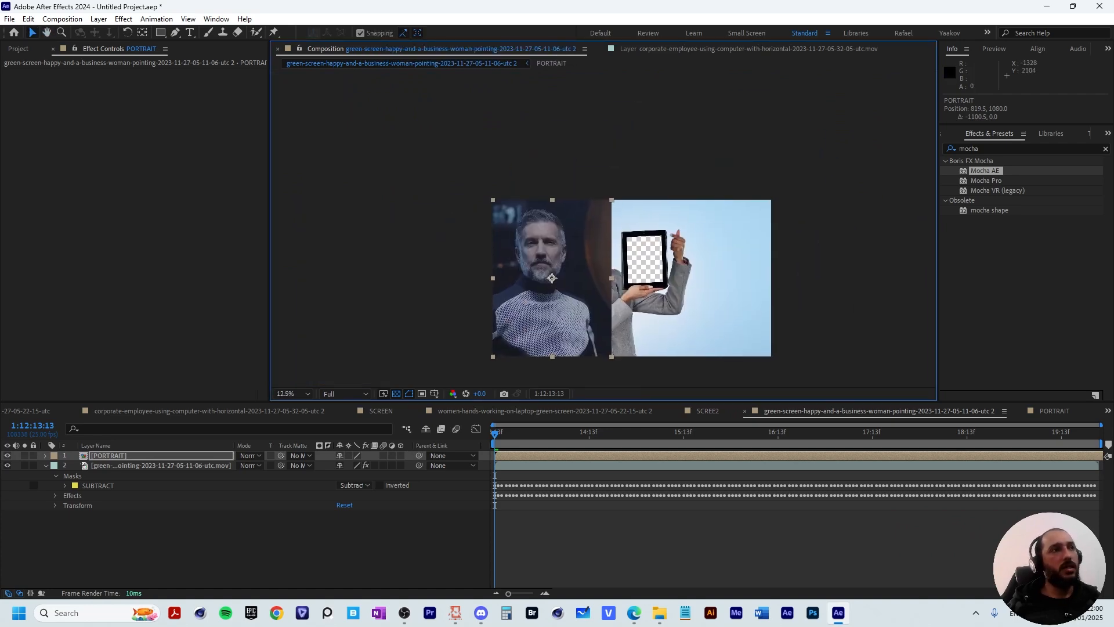
- Try the Mocha AE Corner Pin (Support Motion Blur) export on the repositioned PORTRAIT layer, and undo it
click(161, 465)
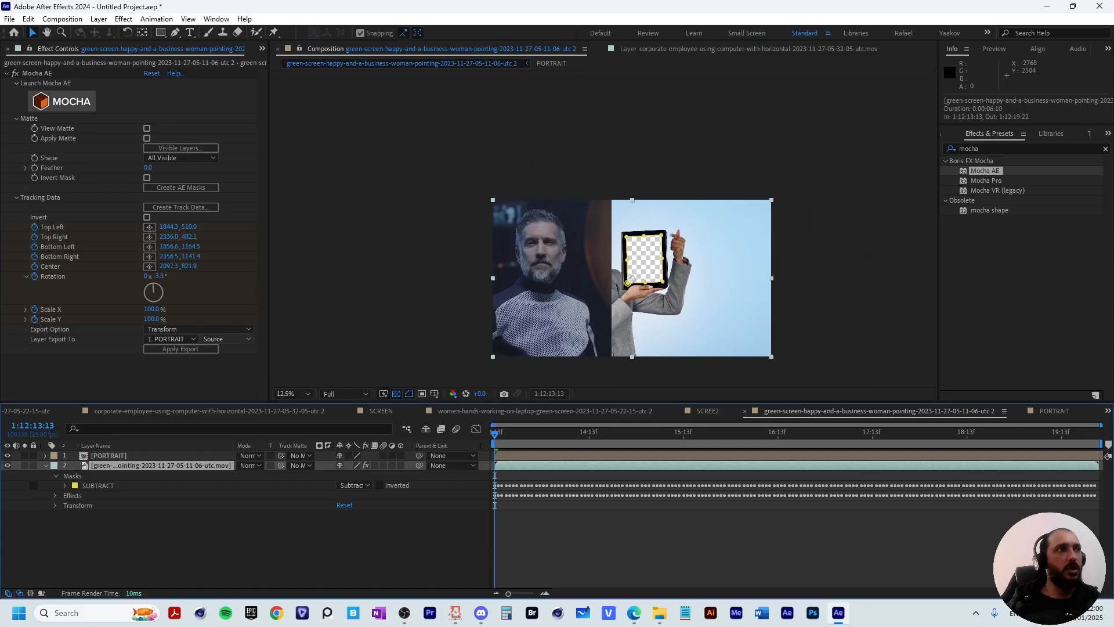
click(198, 329)
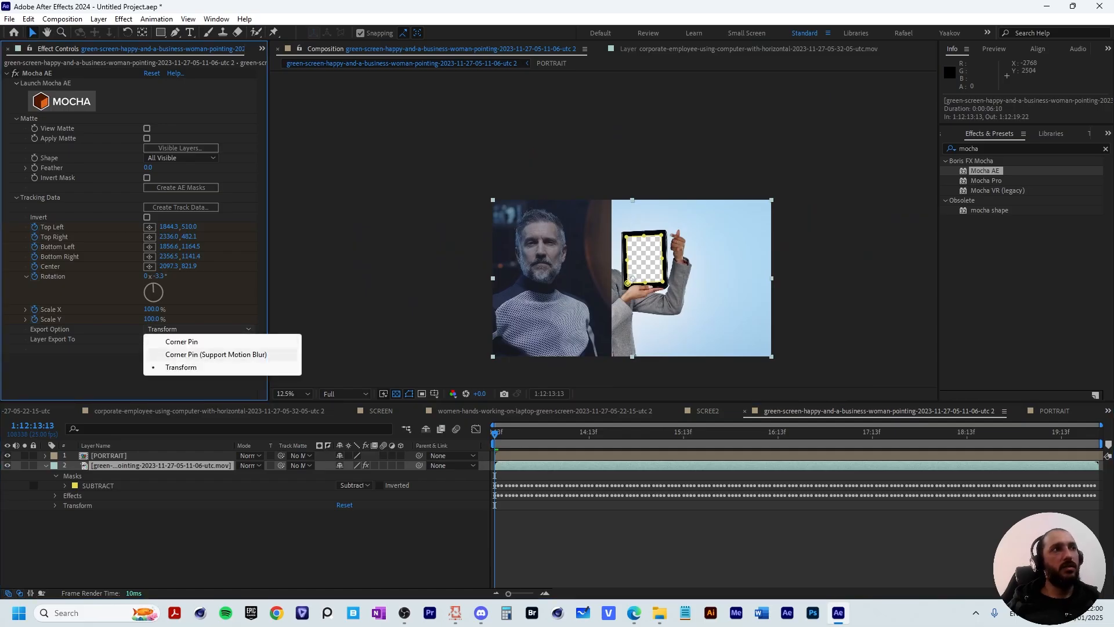
click(215, 355)
click(180, 348)
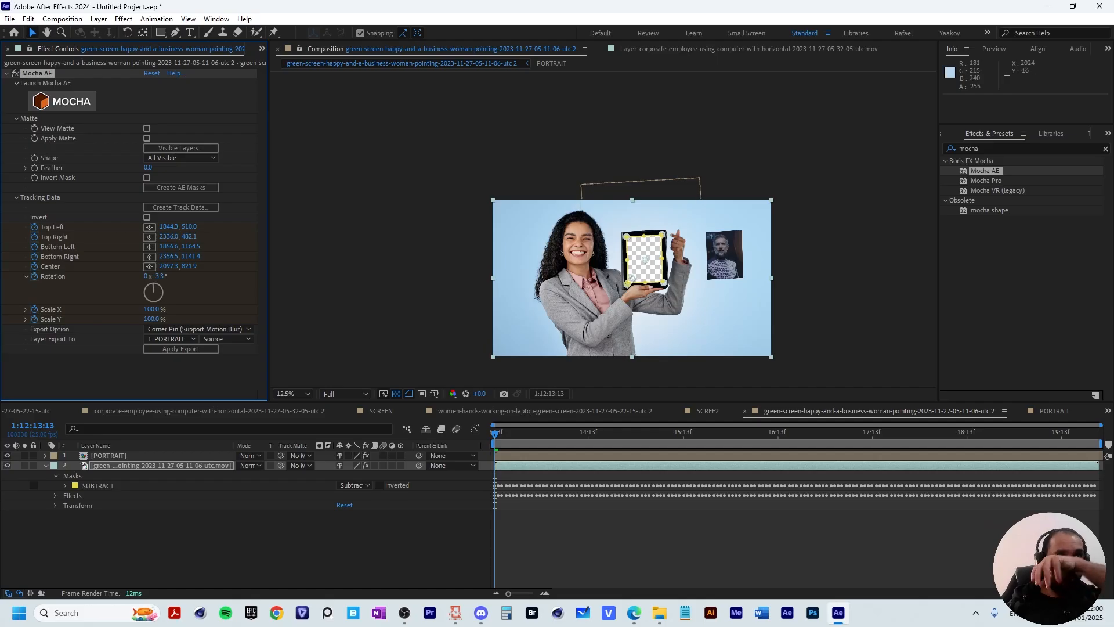
click(641, 194)
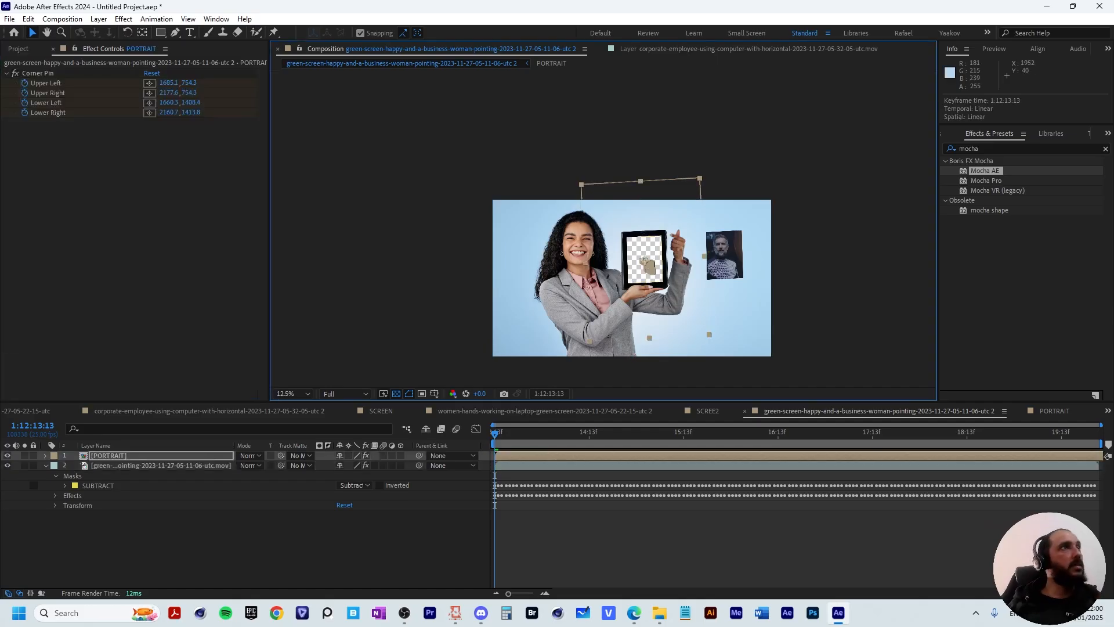
key(ctrl+z)
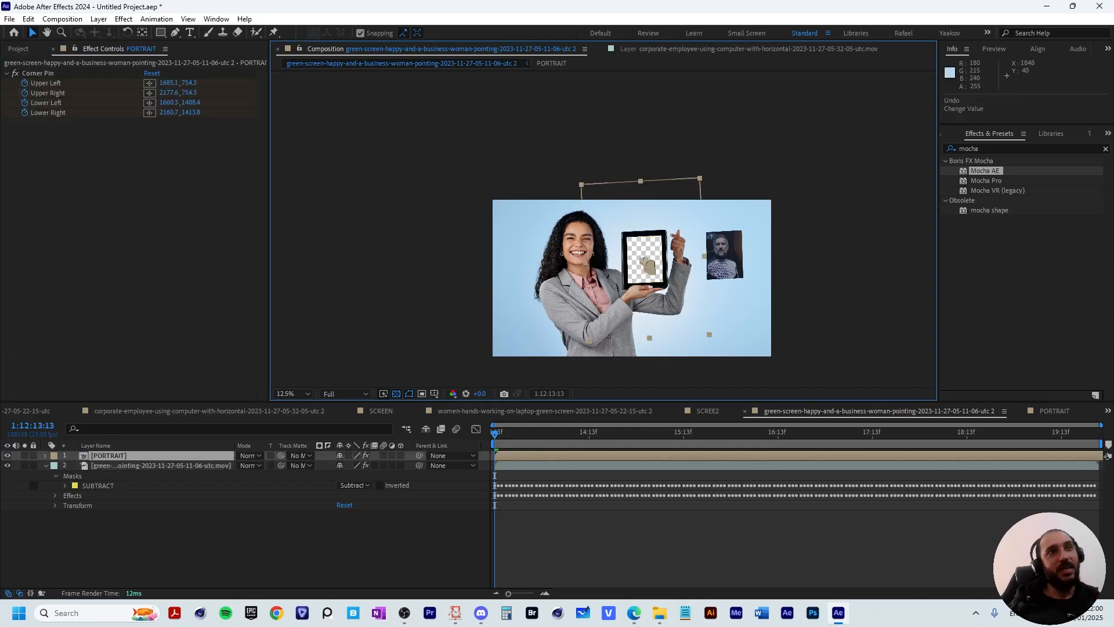
key(ctrl+z)
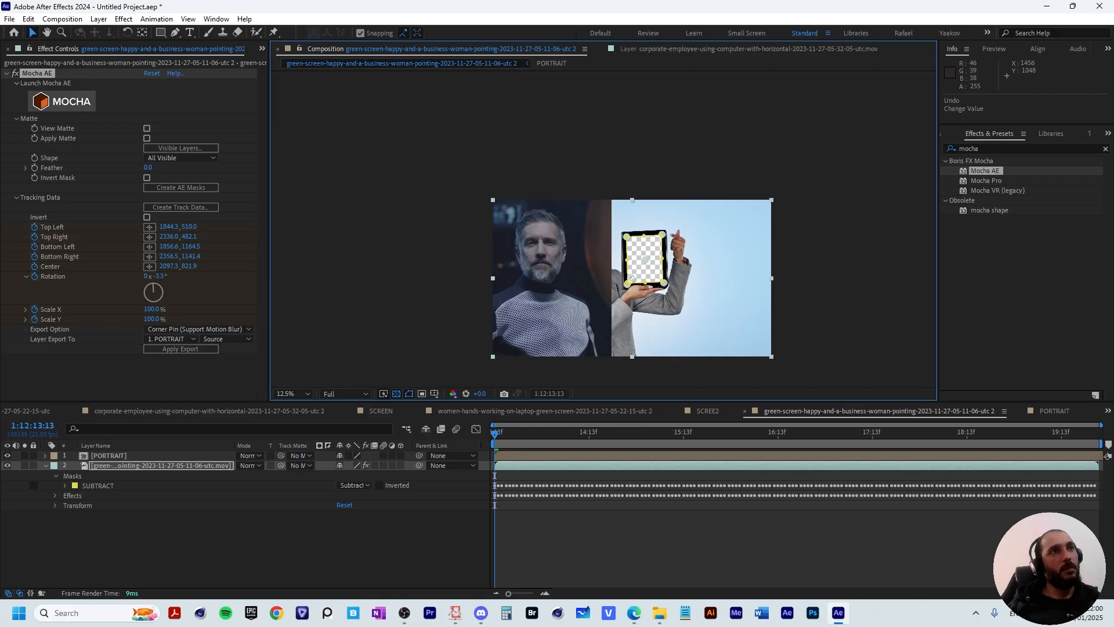
- Move the PORTRAIT layer's anchor point from its center to its upper-left corner with the Pan Behind tool
click(543, 140)
click(558, 236)
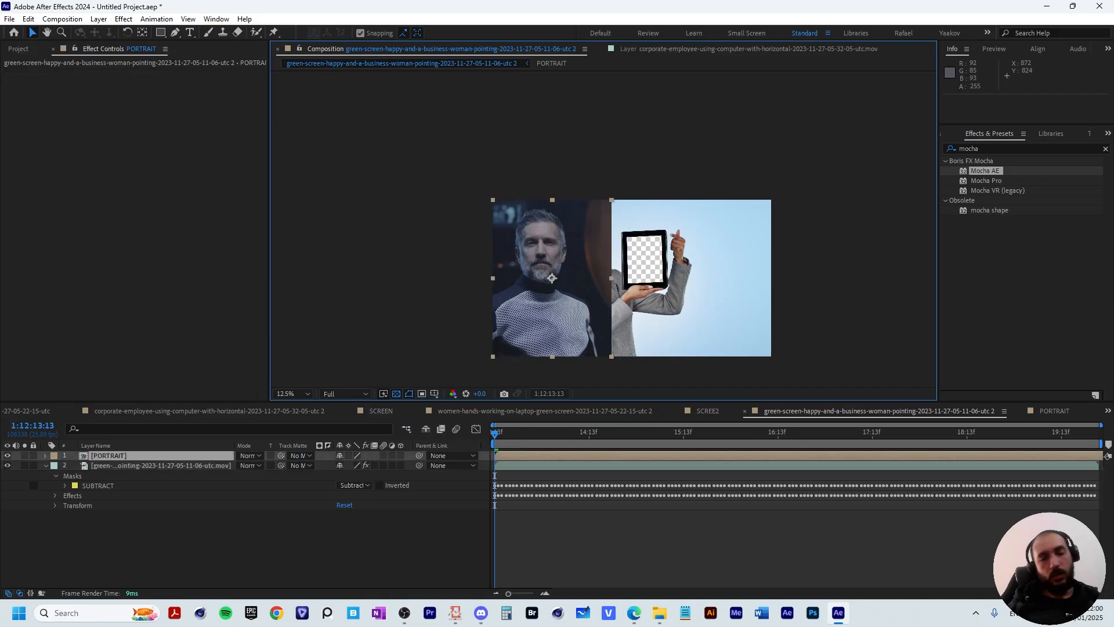
key(y)
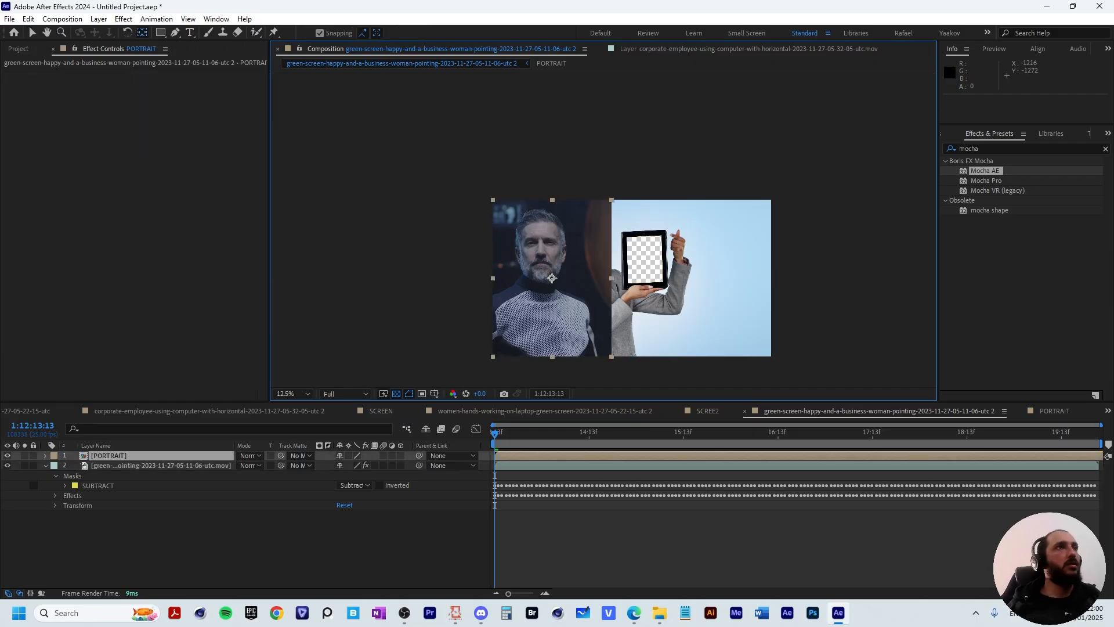
drag(552, 278, 492, 200)
- Retry the Corner Pin (Support Motion Blur) export with PORTRAIT's anchor point in the corner, and undo it
click(161, 466)
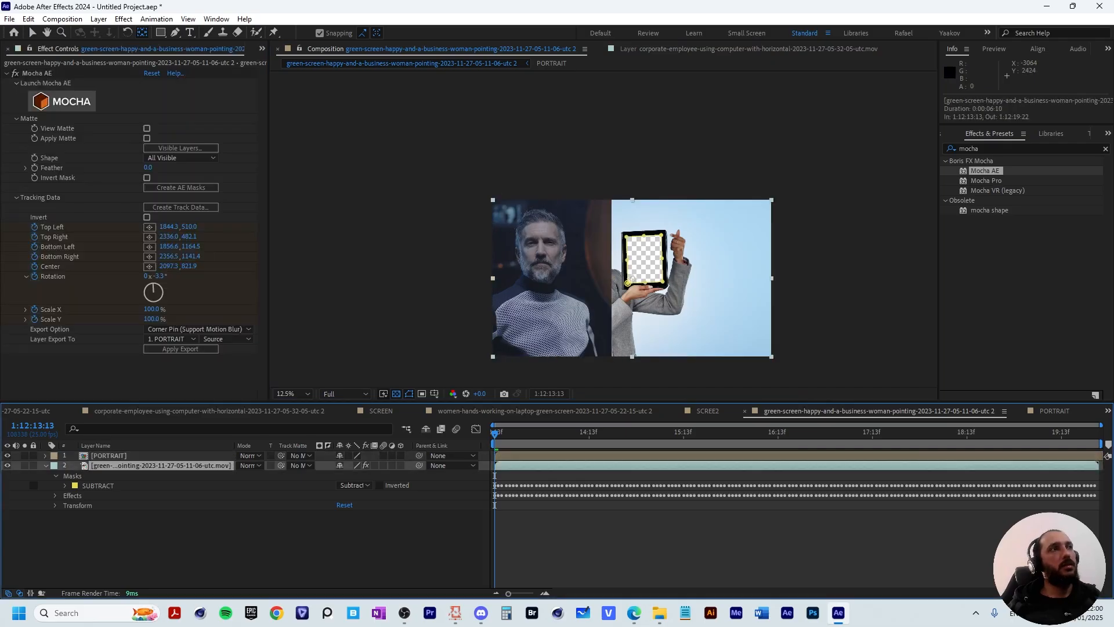
click(181, 349)
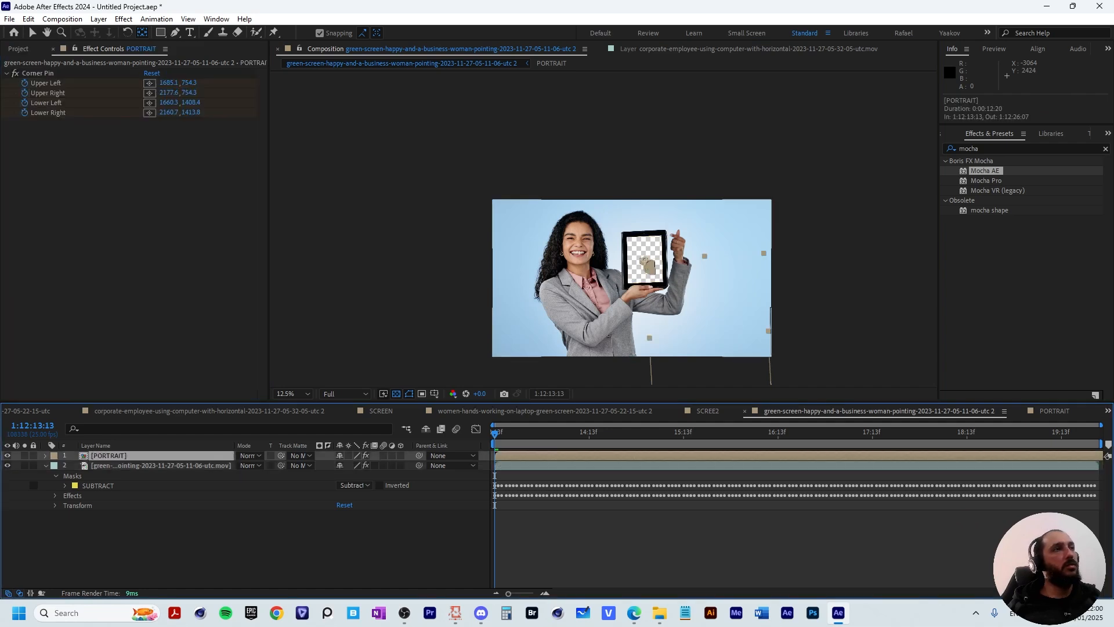
click(24, 456)
key(ctrl+z)
key(ctrl+z)
key(ctrl+z)
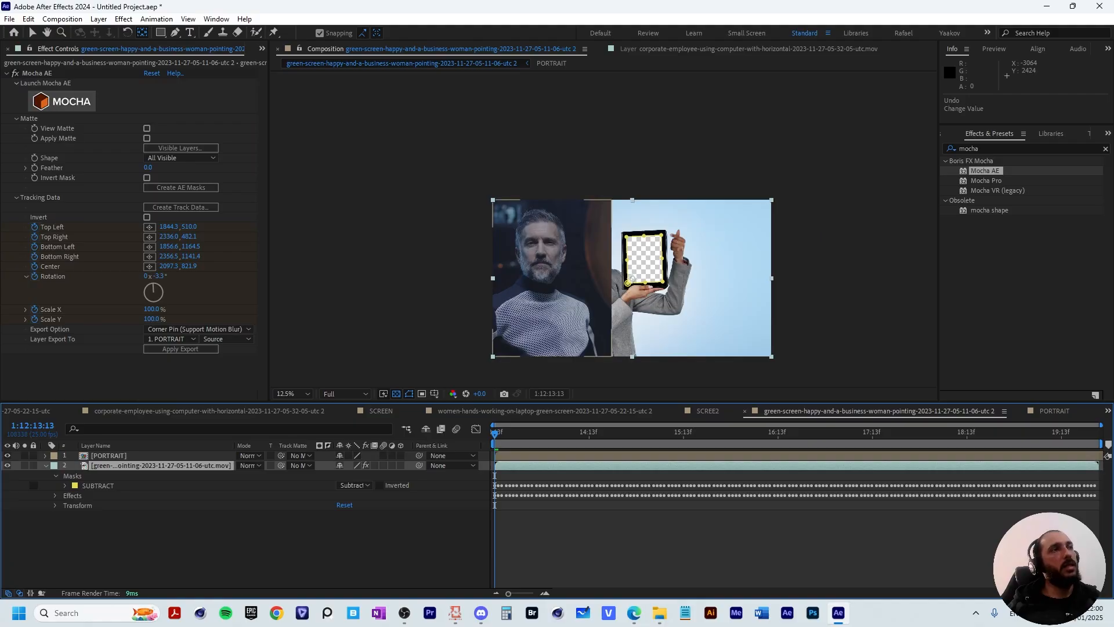
- Apply the tablet clip's Mocha AE track data to the PORTRAIT layer with the Corner Pin export option
click(109, 456)
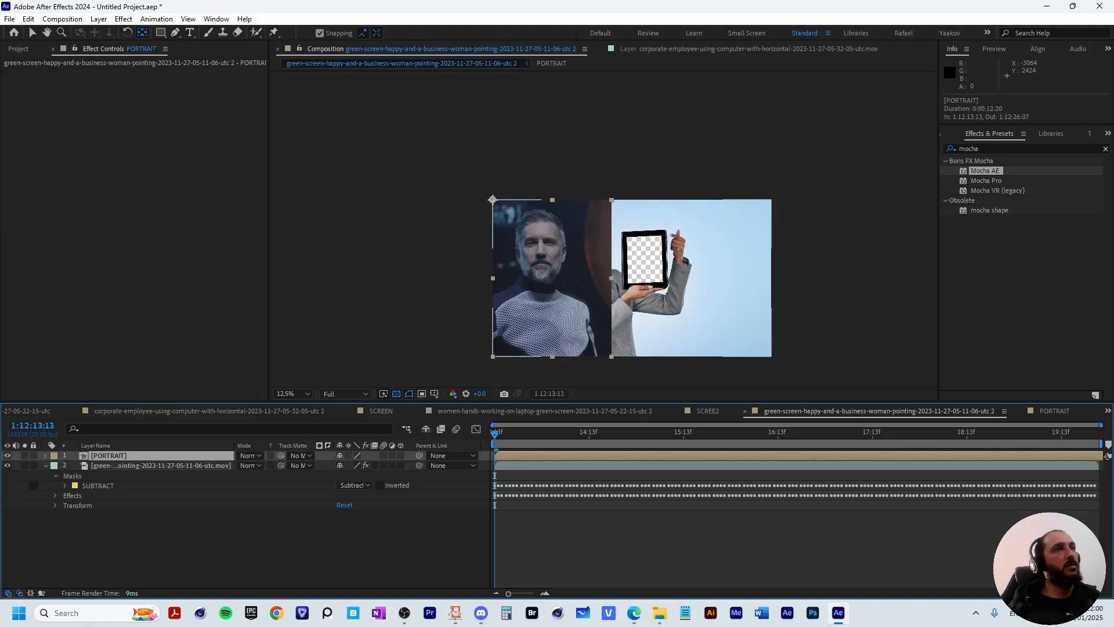
key(ctrl+Down)
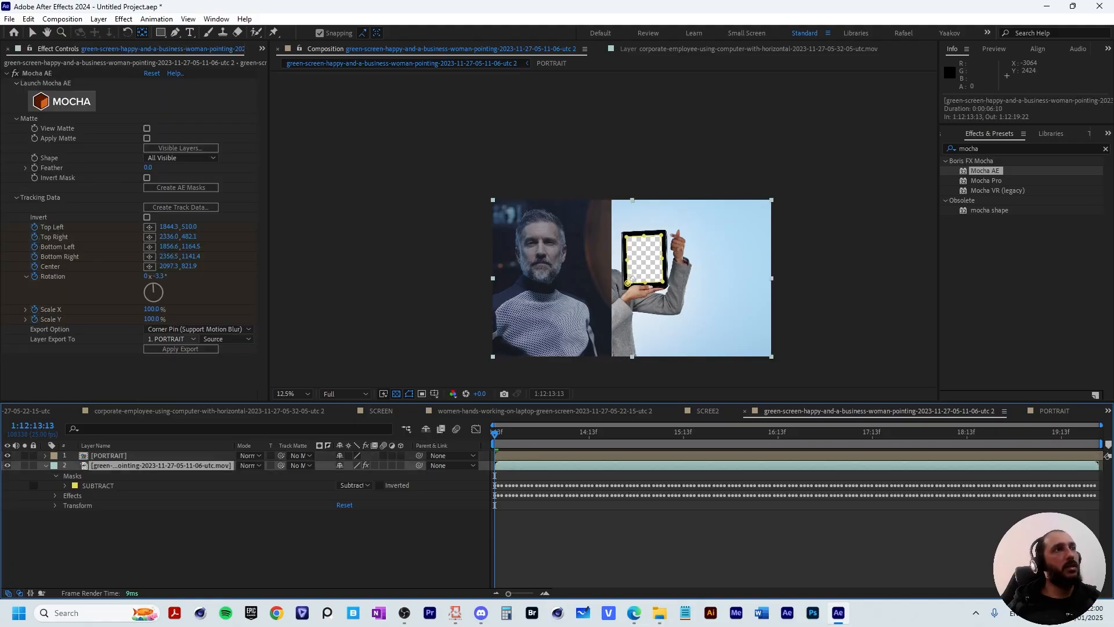
click(198, 329)
click(169, 338)
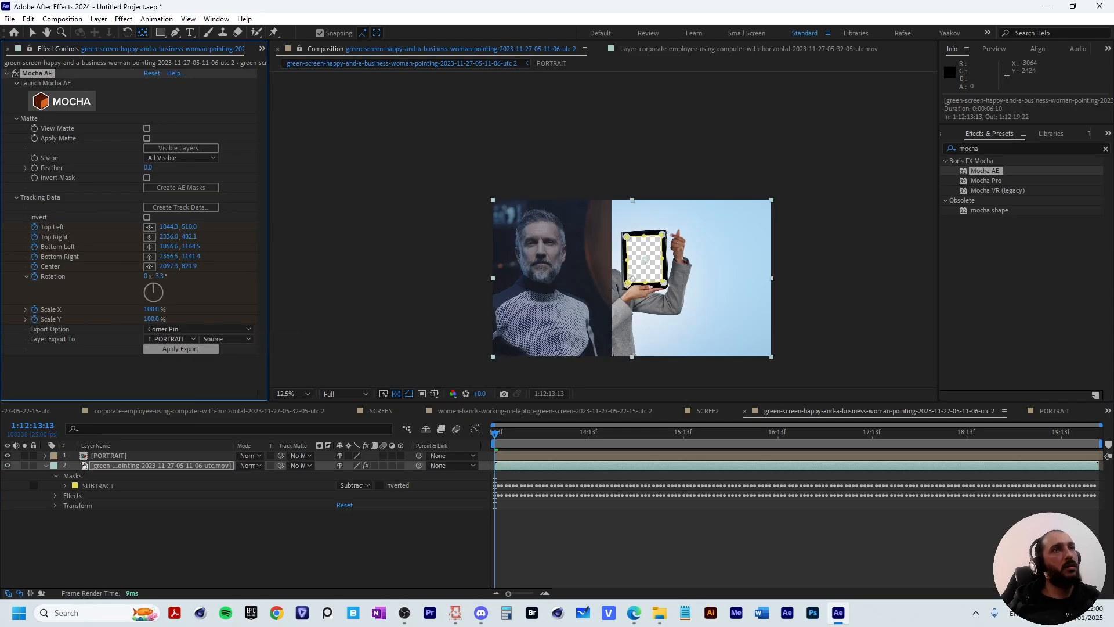
click(181, 348)
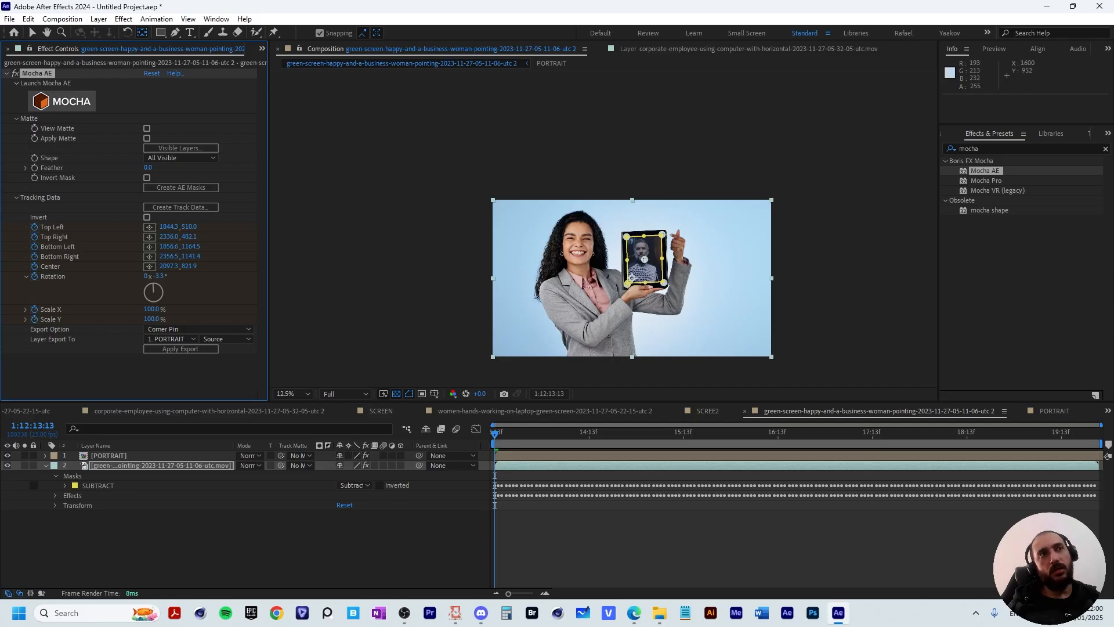
click(198, 328)
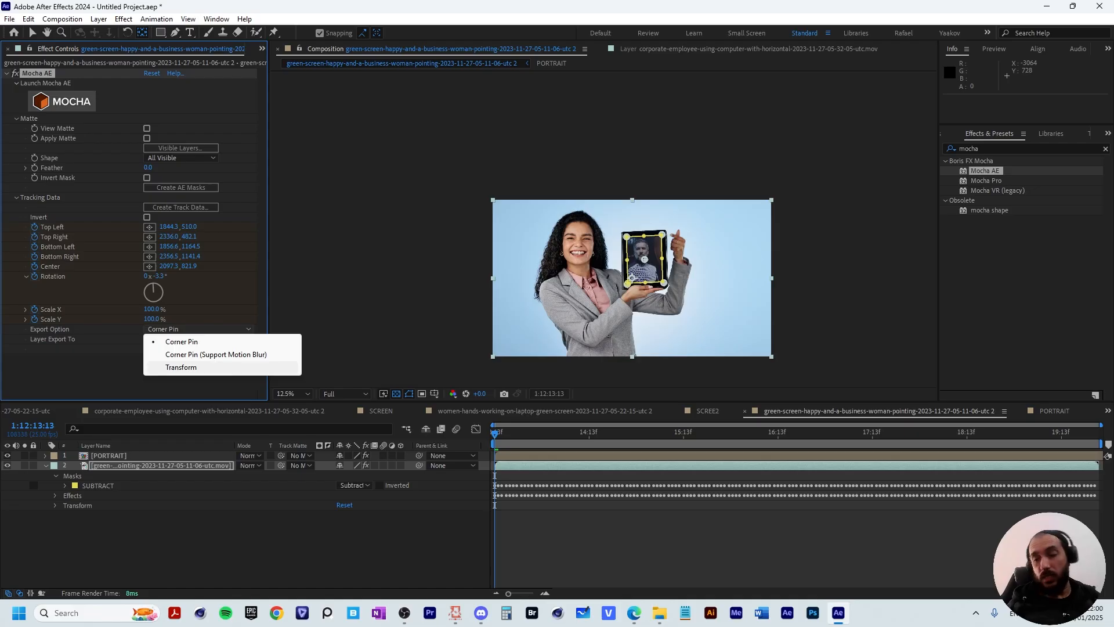
click(174, 543)
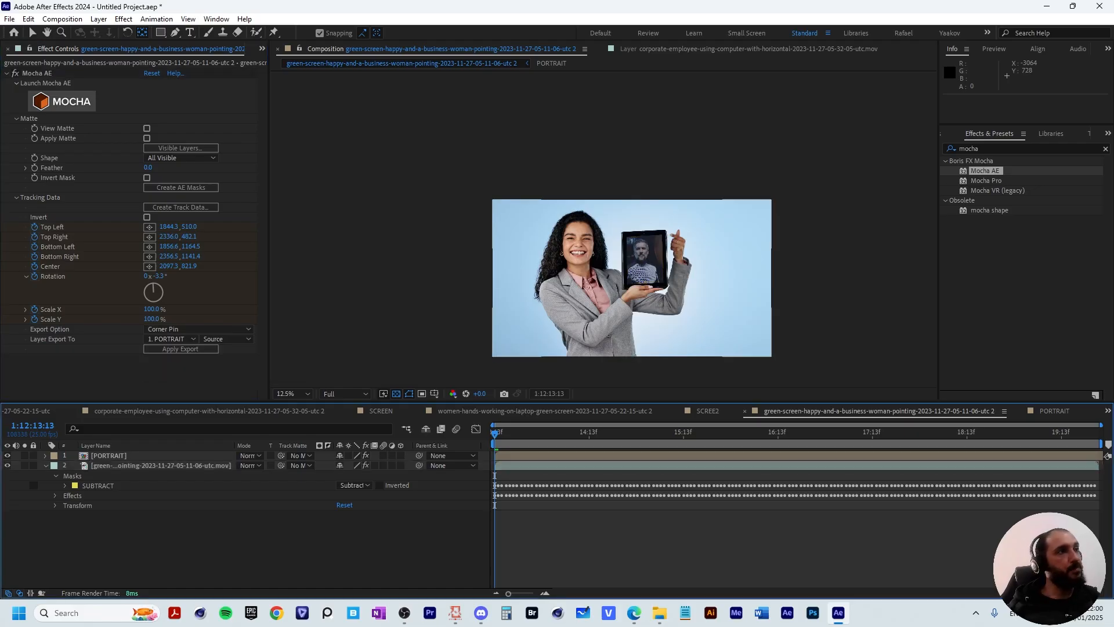
- Stack the PORTRAIT layer beneath the green-screen tablet clip
drag(113, 455, 108, 509)
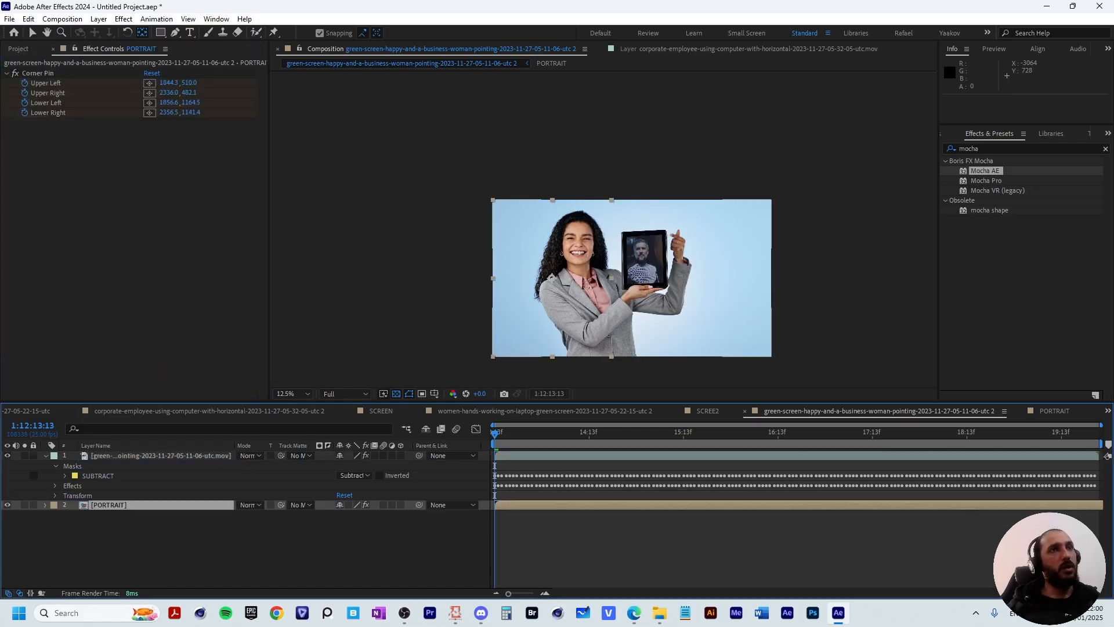
key(period)
key(period)
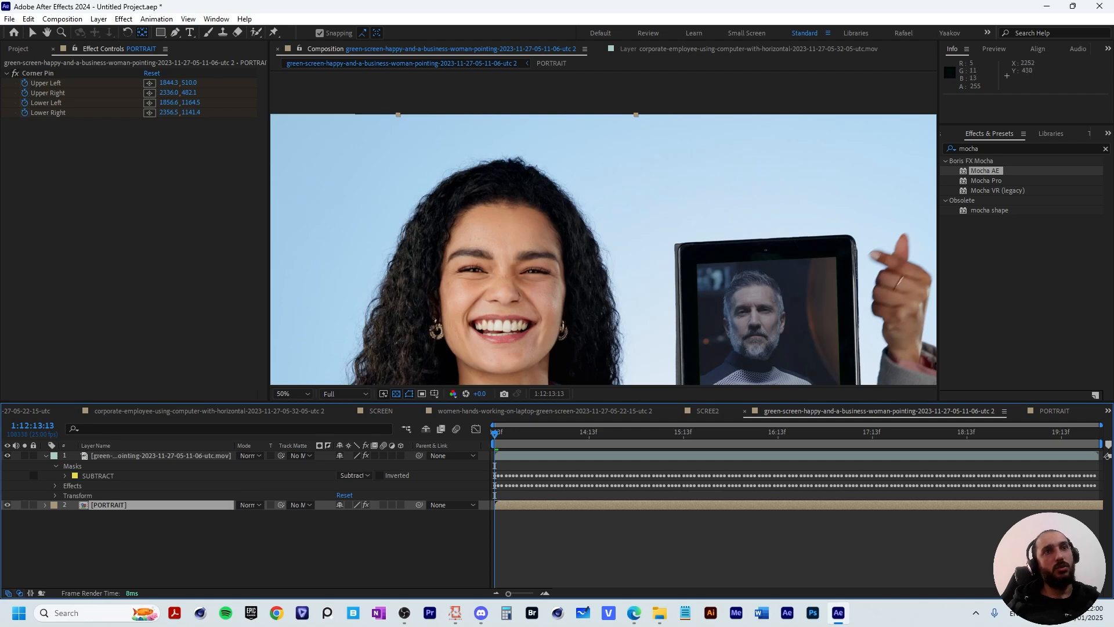
drag(650, 250, 498, 154)
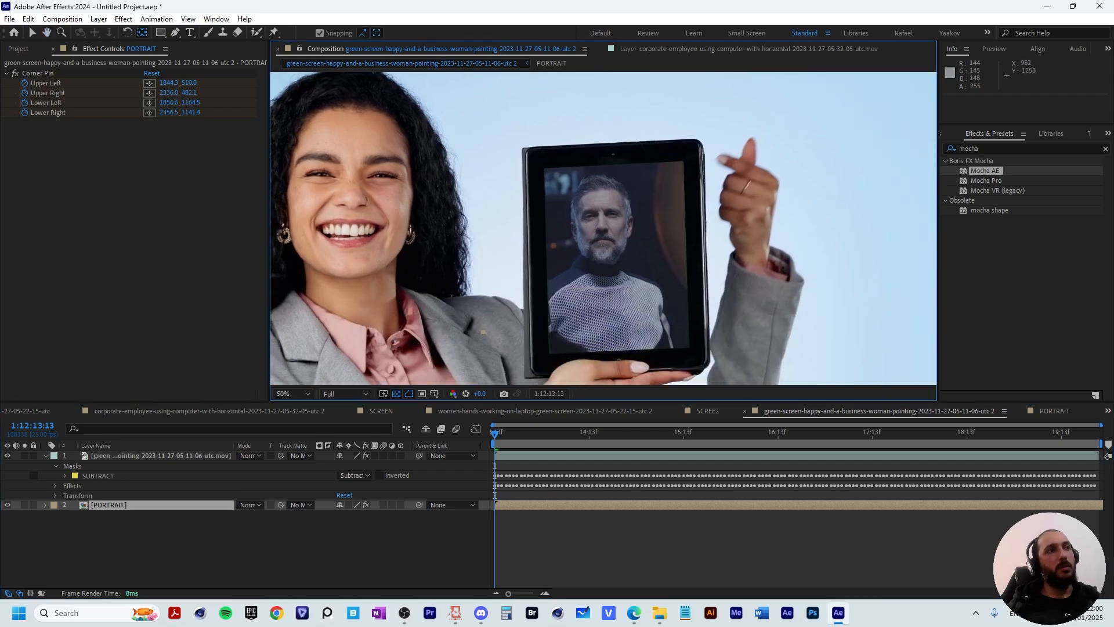
- Select the green-screen clip and hide the mask outlines to inspect the upper corner of the tablet's screen
click(161, 456)
scroll(615, 232, up, 2)
drag(719, 131, 544, 322)
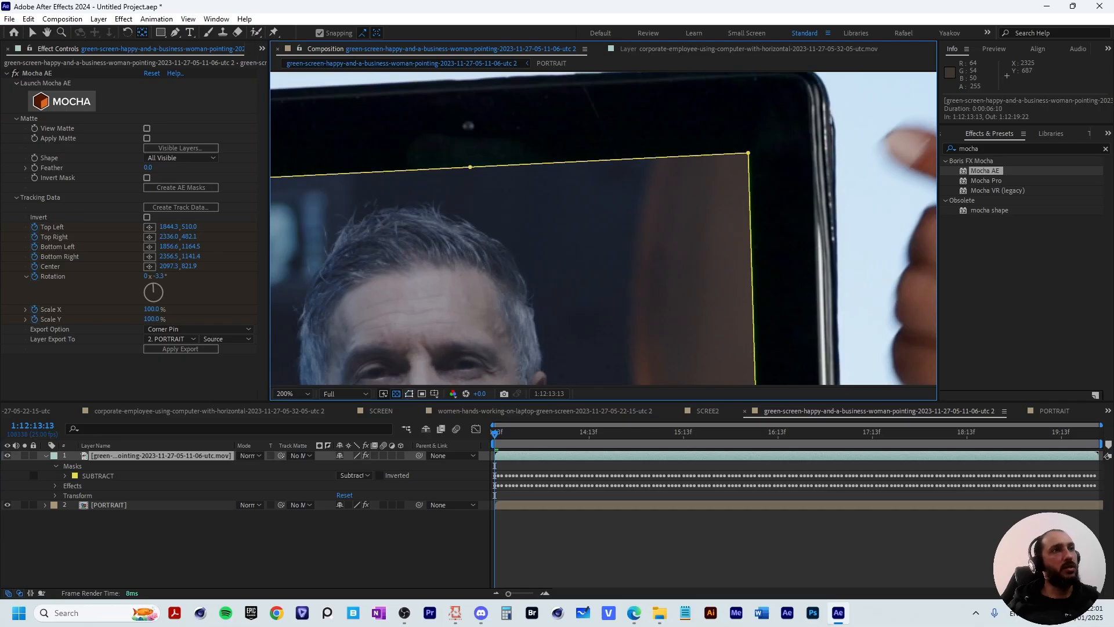
click(409, 394)
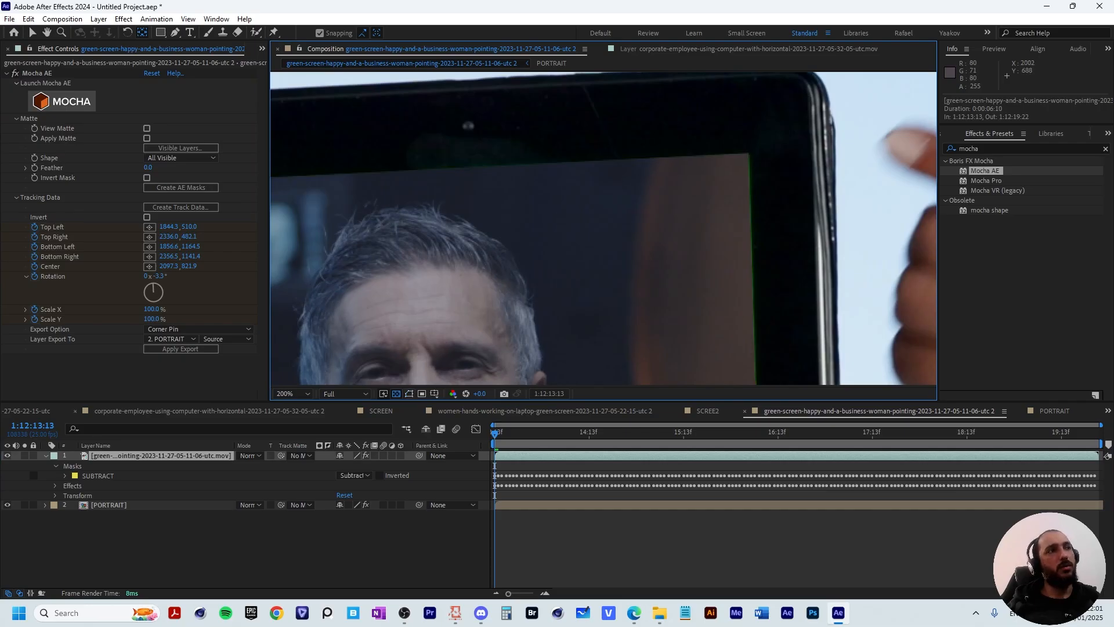
- Duplicate the green-screen clip's SUBTRACT mask and rename the copy EFFECT
click(98, 476)
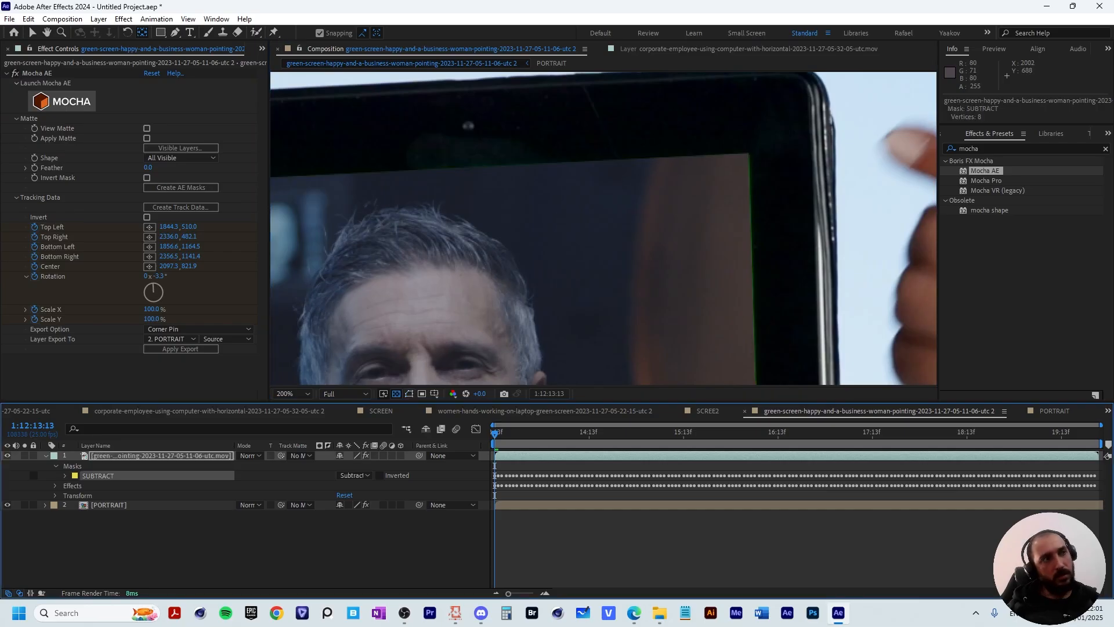
key(ctrl+d)
key(BackSpace)
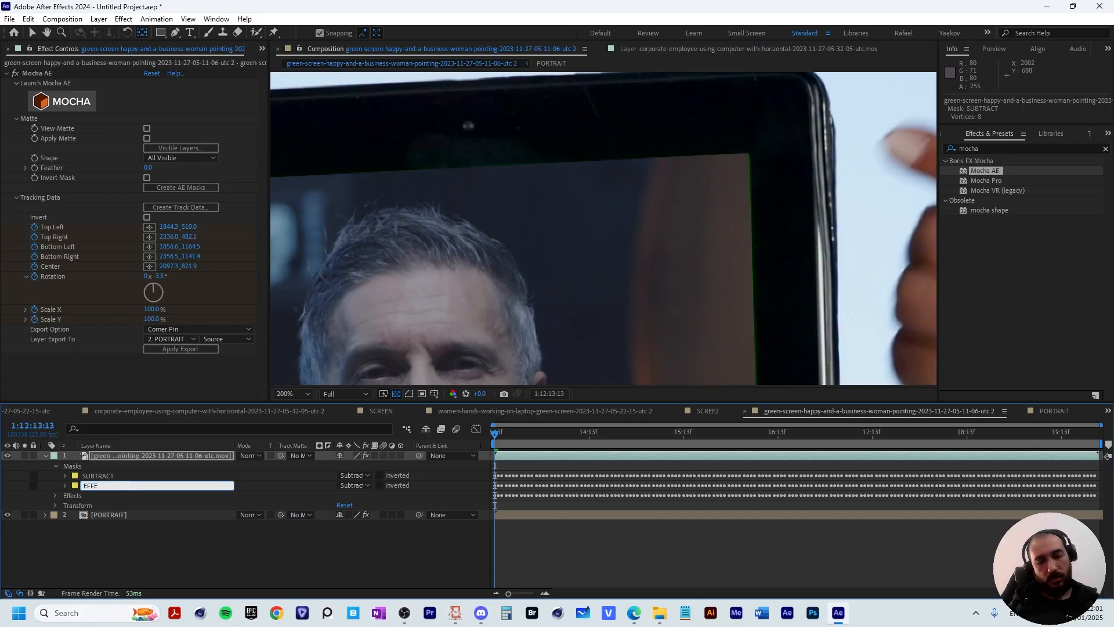
key(Return)
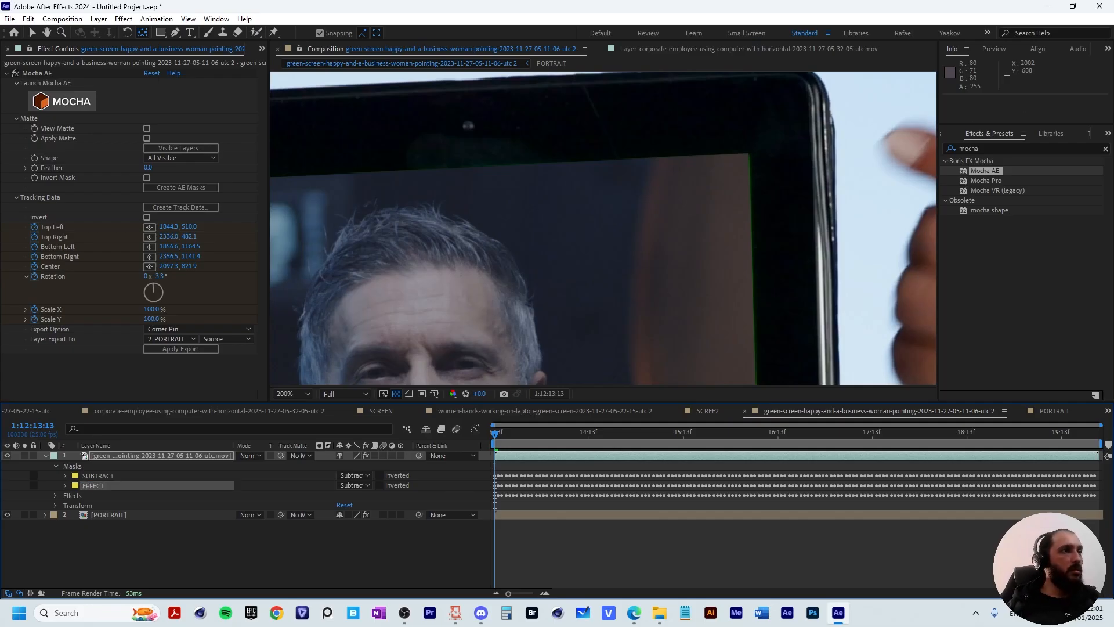
- Set the EFFECT mask's color to blue (4C73E4) and its Mask Expansion to 30 pixels
click(74, 486)
click(322, 482)
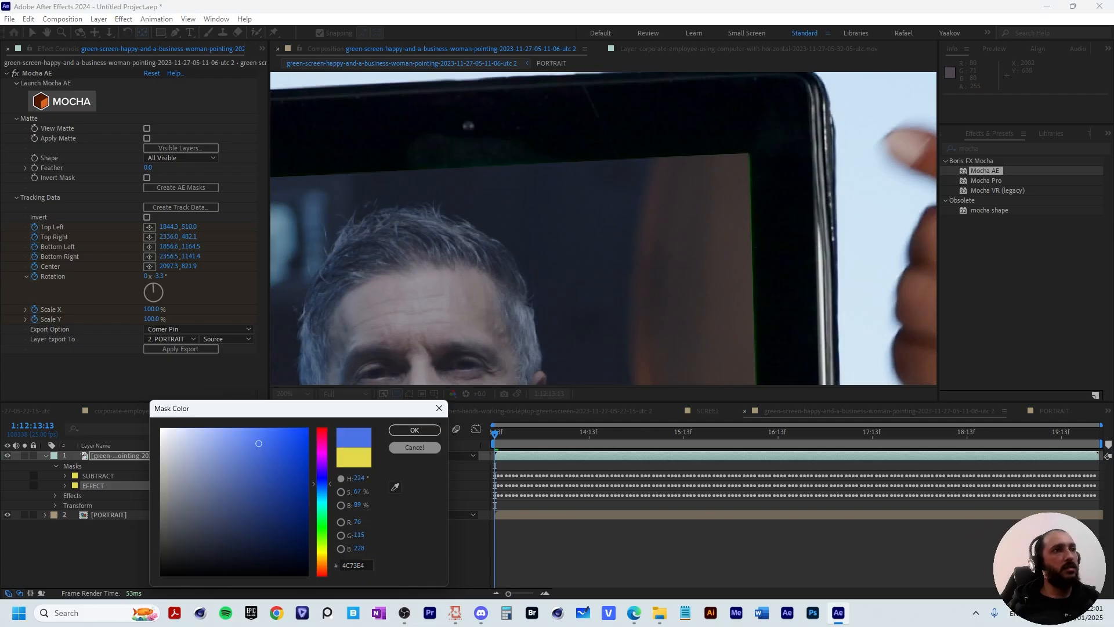
click(415, 430)
click(65, 485)
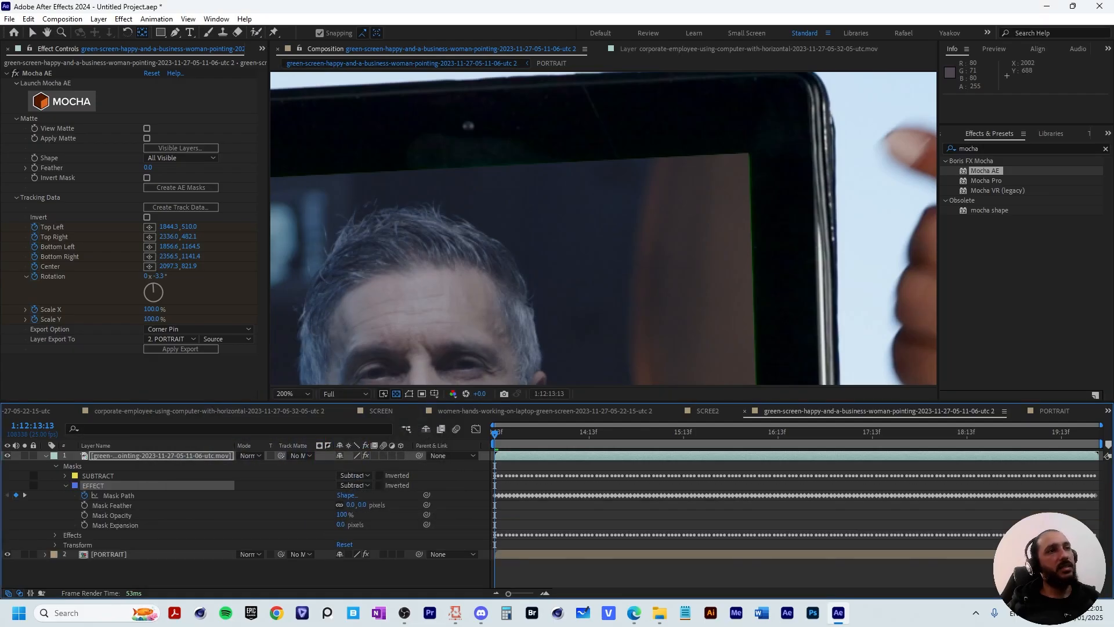
mouse_move(341, 524)
mouse_down()
mouse_move(369, 524)
mouse_move(358, 524)
mouse_up()
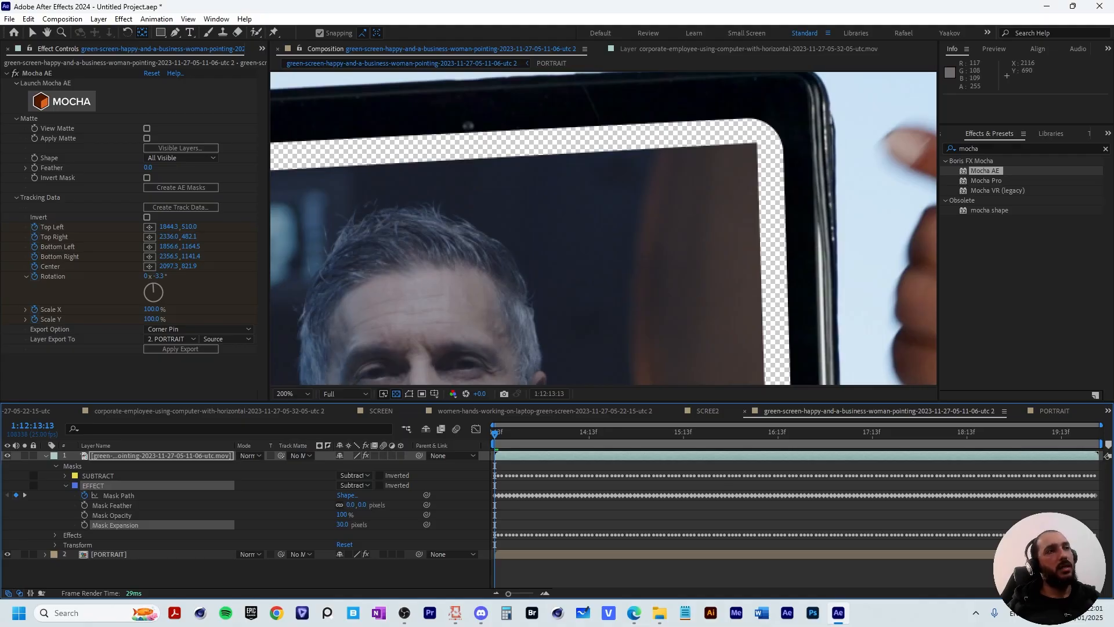
- Switch the EFFECT mask's mode to Add and set its Mask Feather to 18 pixels
click(354, 485)
click(348, 509)
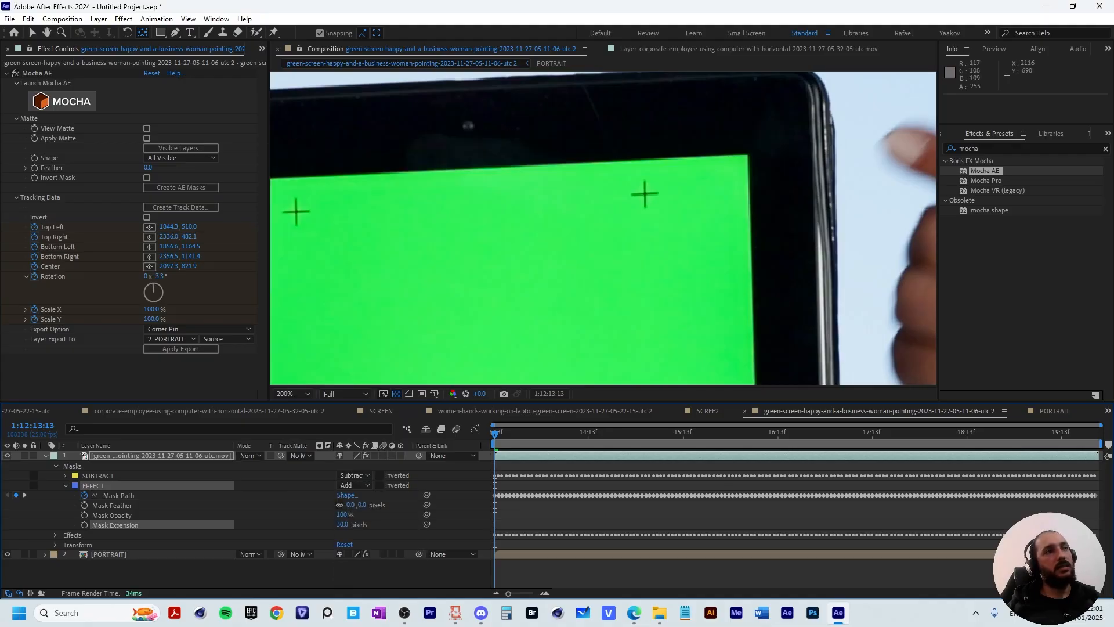
drag(351, 505, 361, 505)
- Apply the Advanced Spill Suppressor keying effect to the green-screen clip
right_click(155, 455)
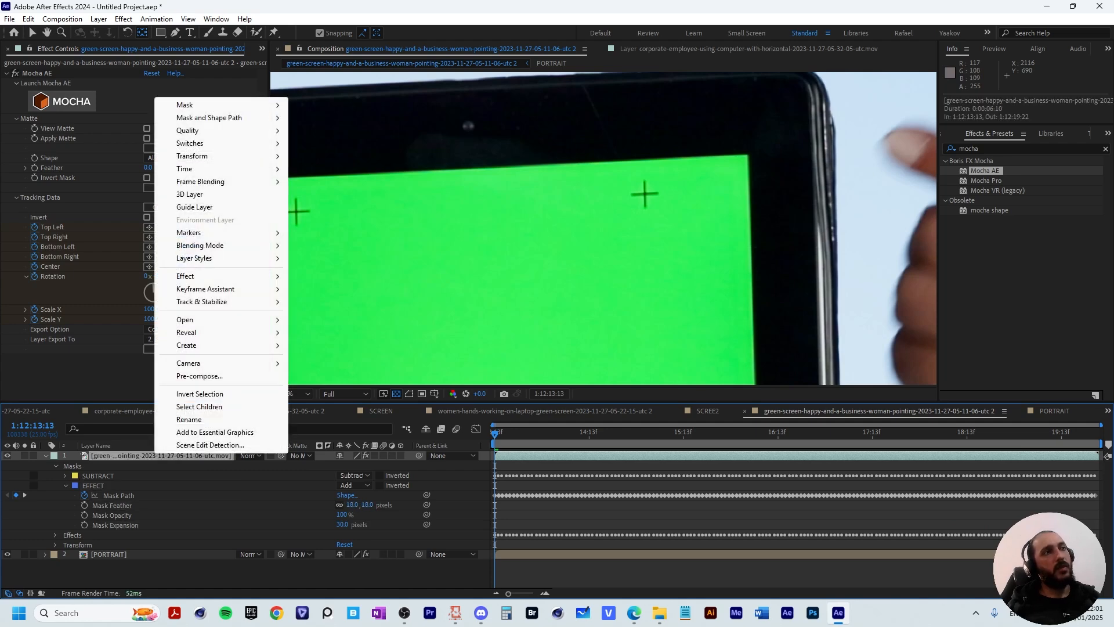
mouse_move(230, 276)
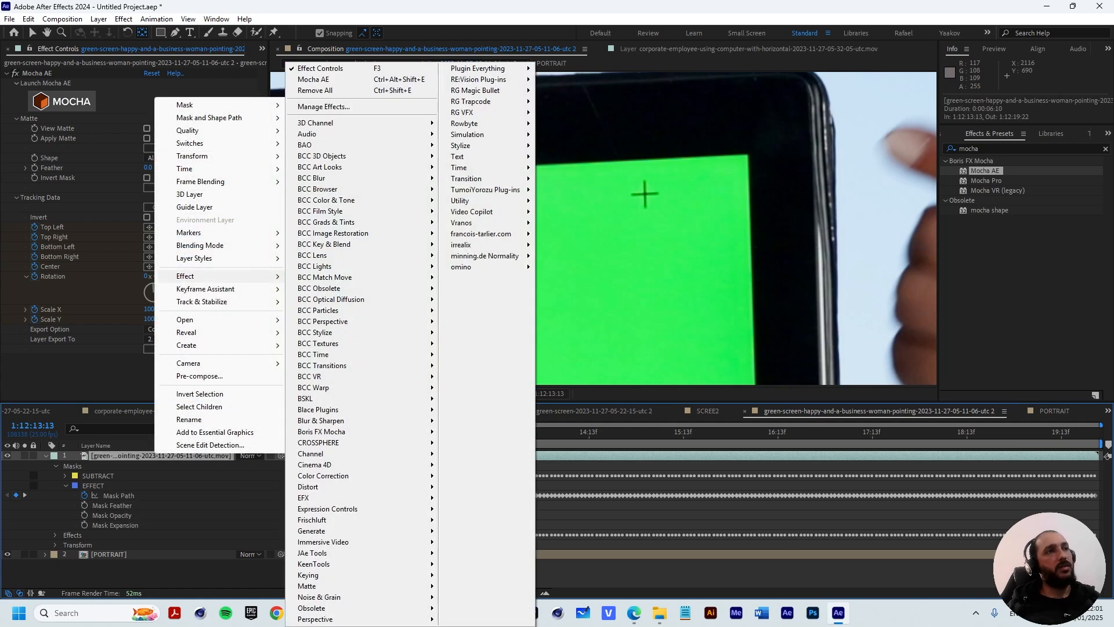
mouse_move(325, 597)
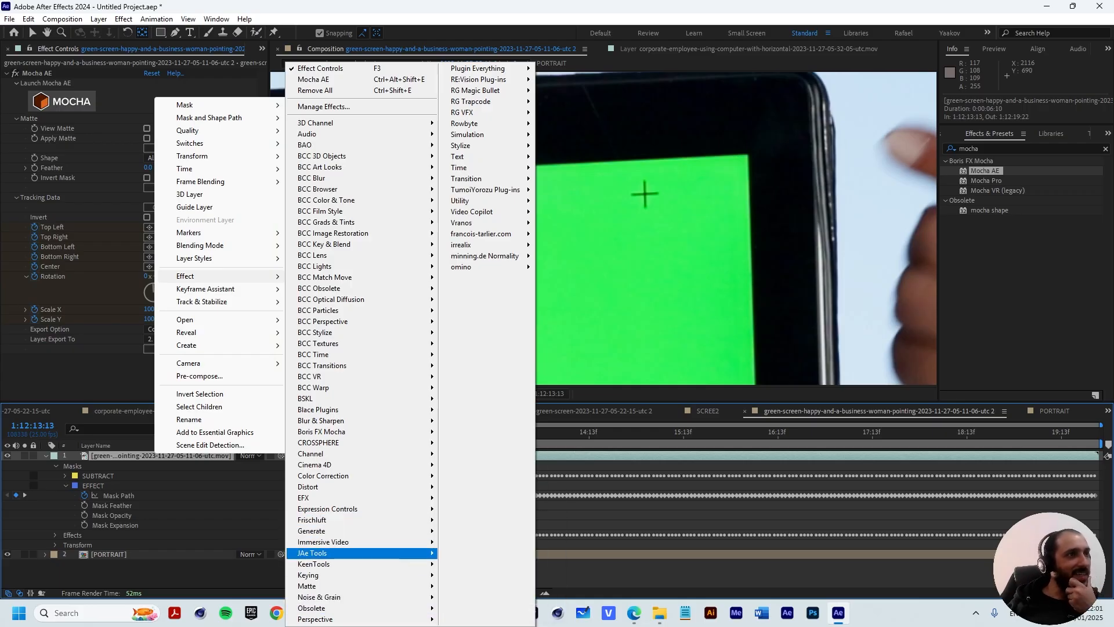
mouse_move(325, 575)
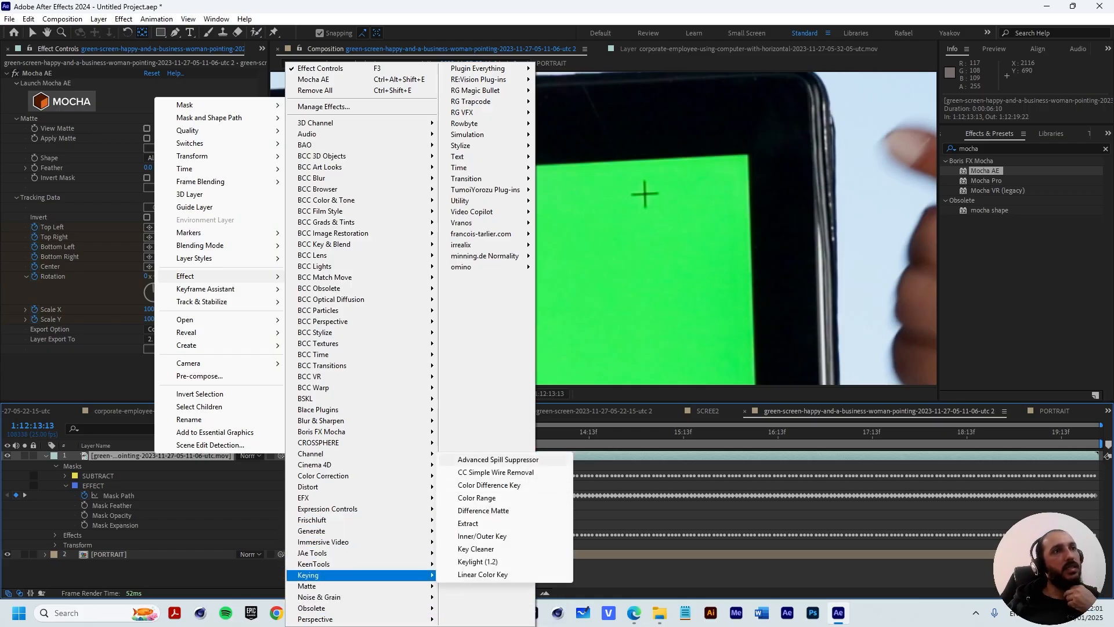
click(498, 459)
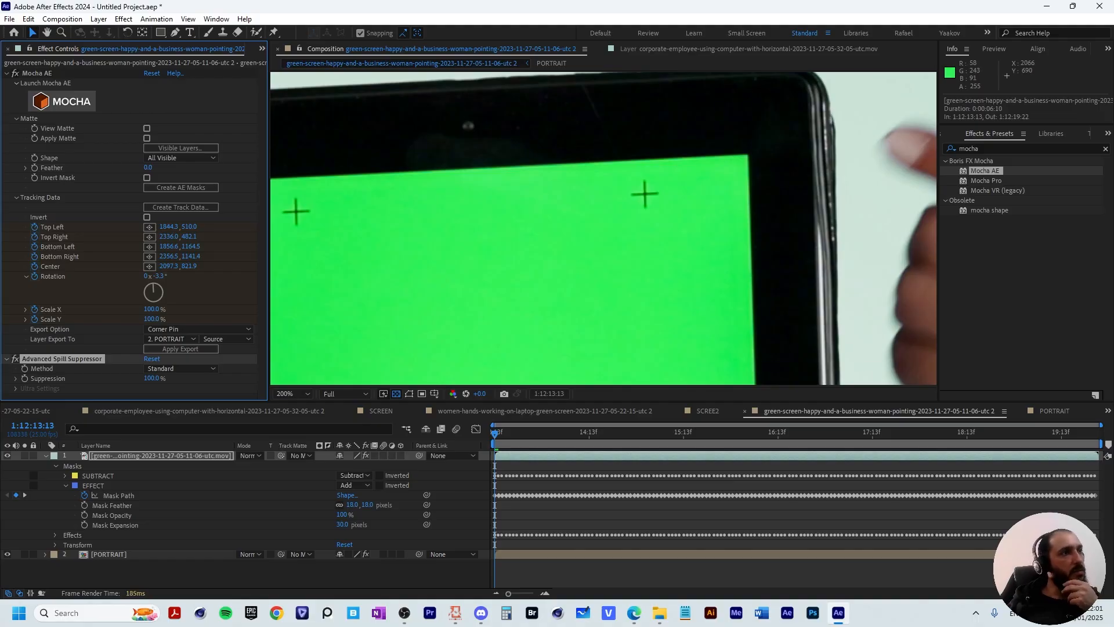
- Add a mask reference in the Advanced Spill Suppressor's Compositing Options and set it to the EFFECT mask
click(55, 535)
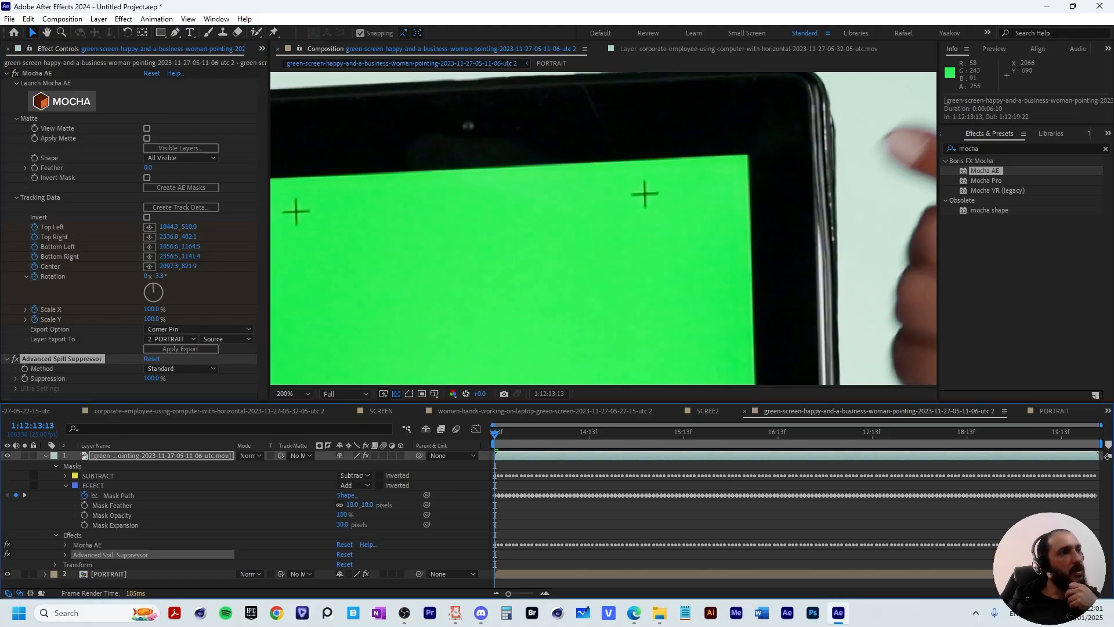
click(64, 555)
scroll(65, 555, down, 1)
scroll(65, 554, up, 1)
scroll(65, 555, down, 3)
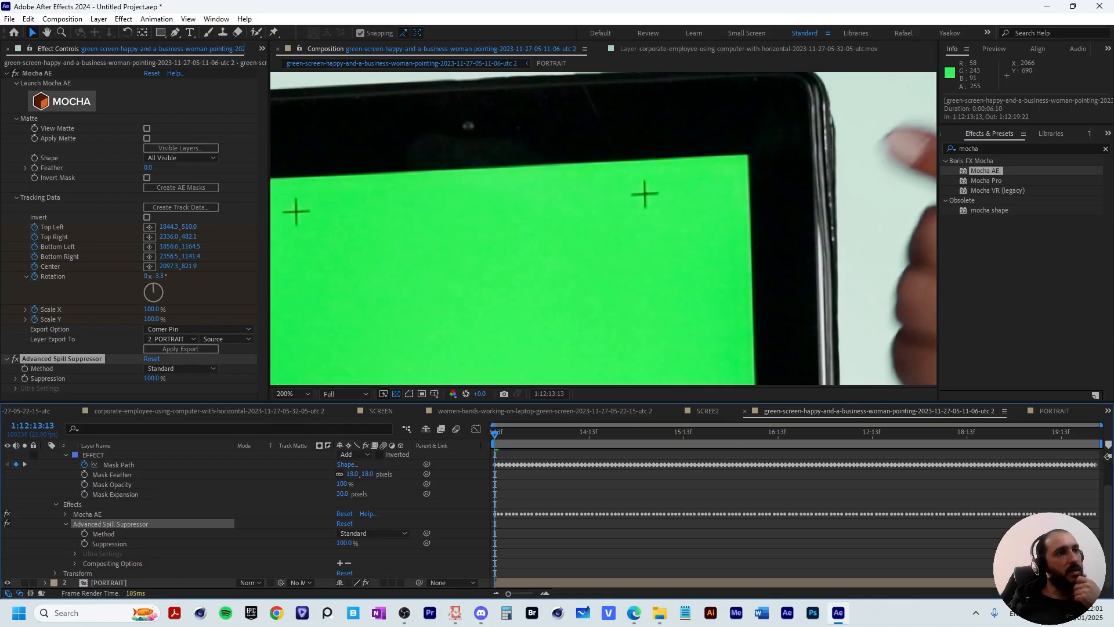
click(340, 563)
click(372, 572)
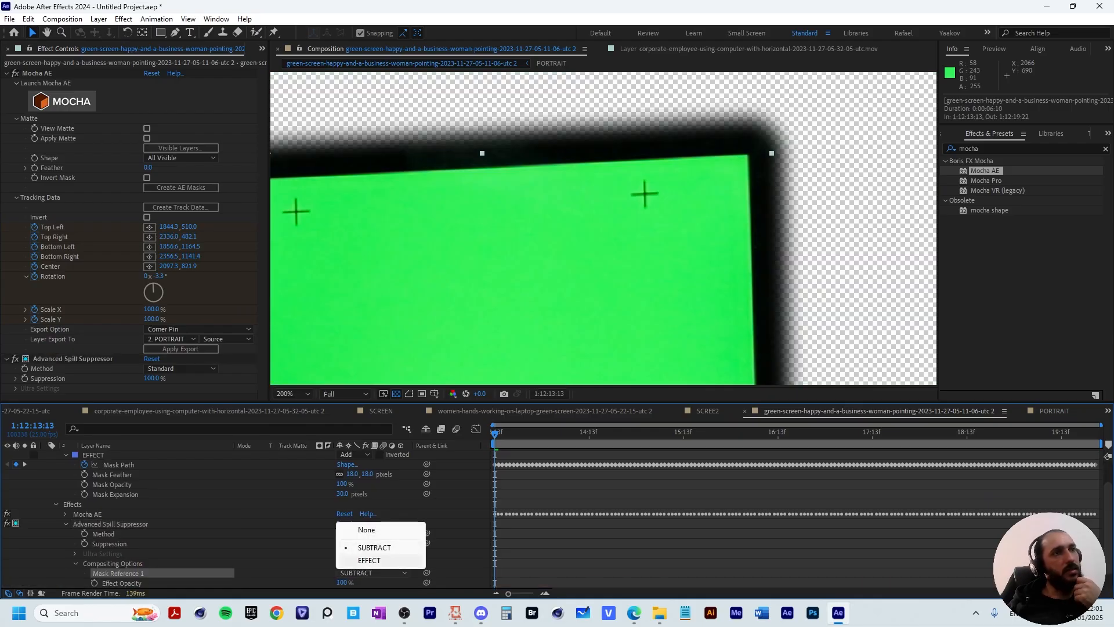
click(369, 560)
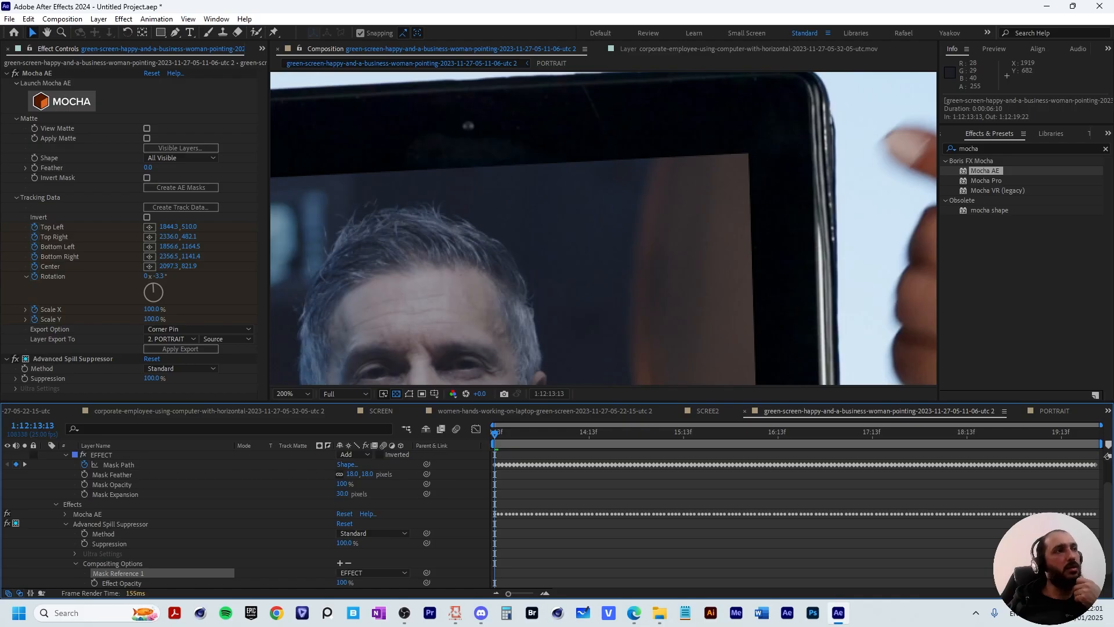
- Set the SUBTRACT mask's feather to 3 pixels
scroll(246, 519, up, 2)
click(65, 475)
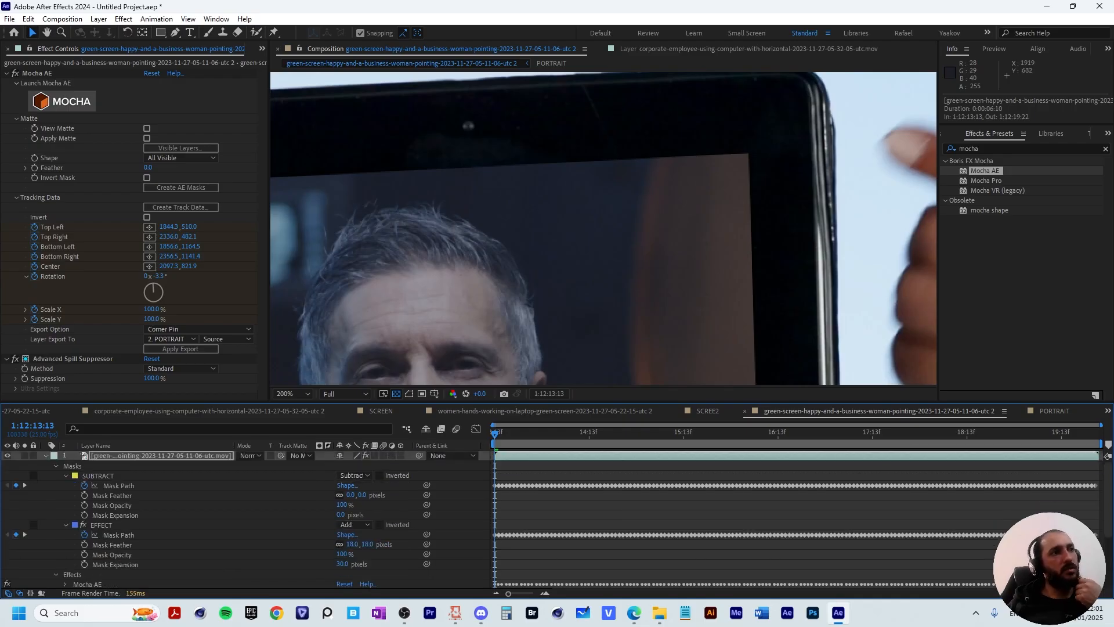
click(351, 495)
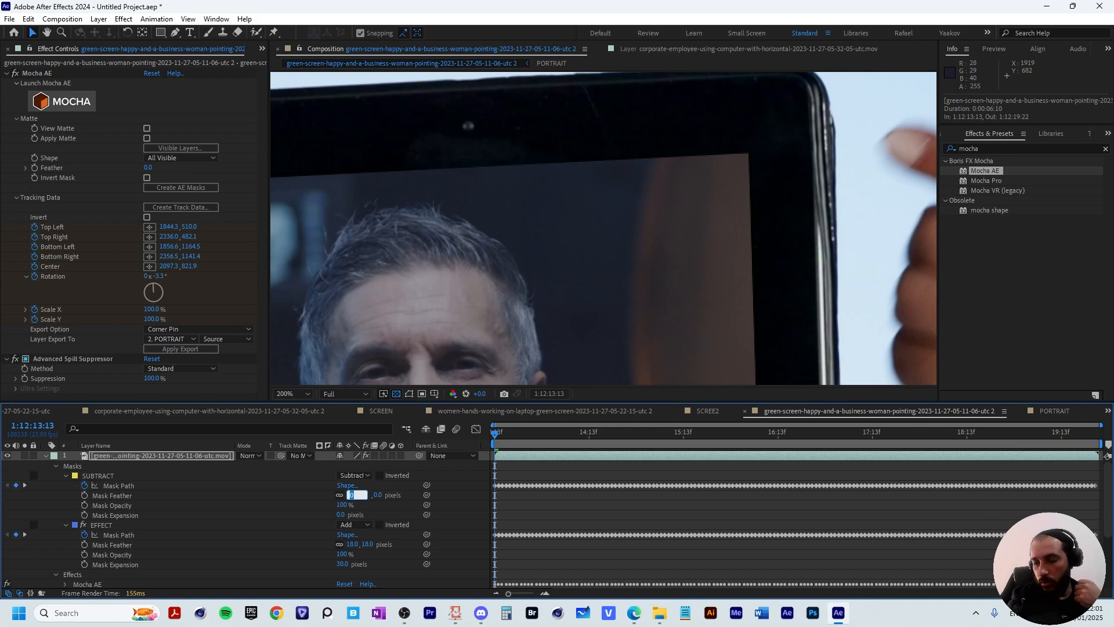
text(2)
key(Return)
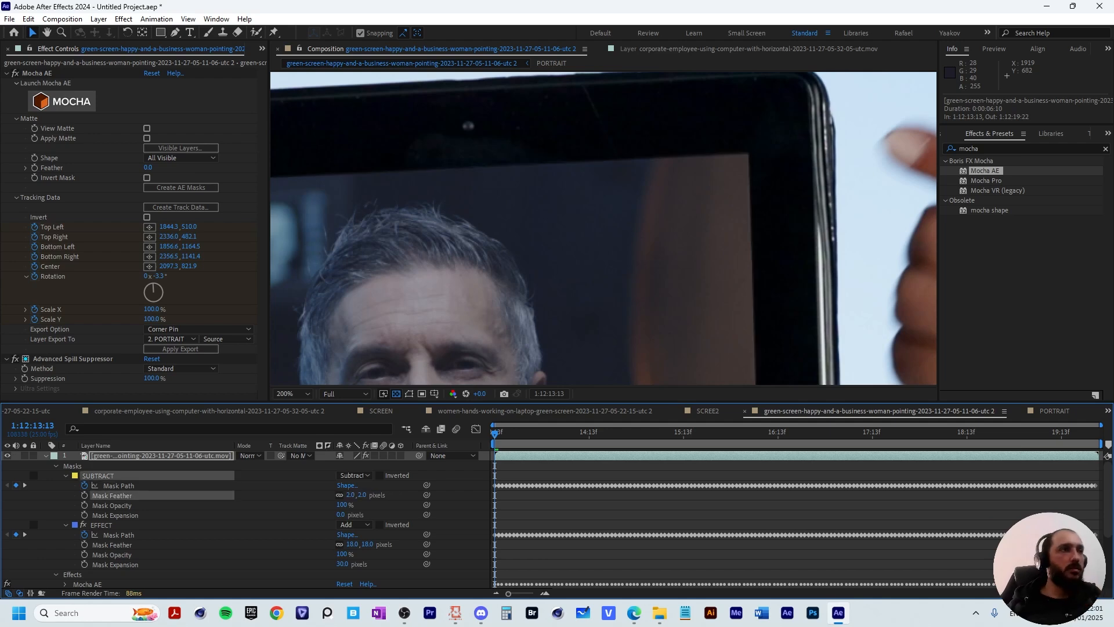
click(362, 495)
text(3)
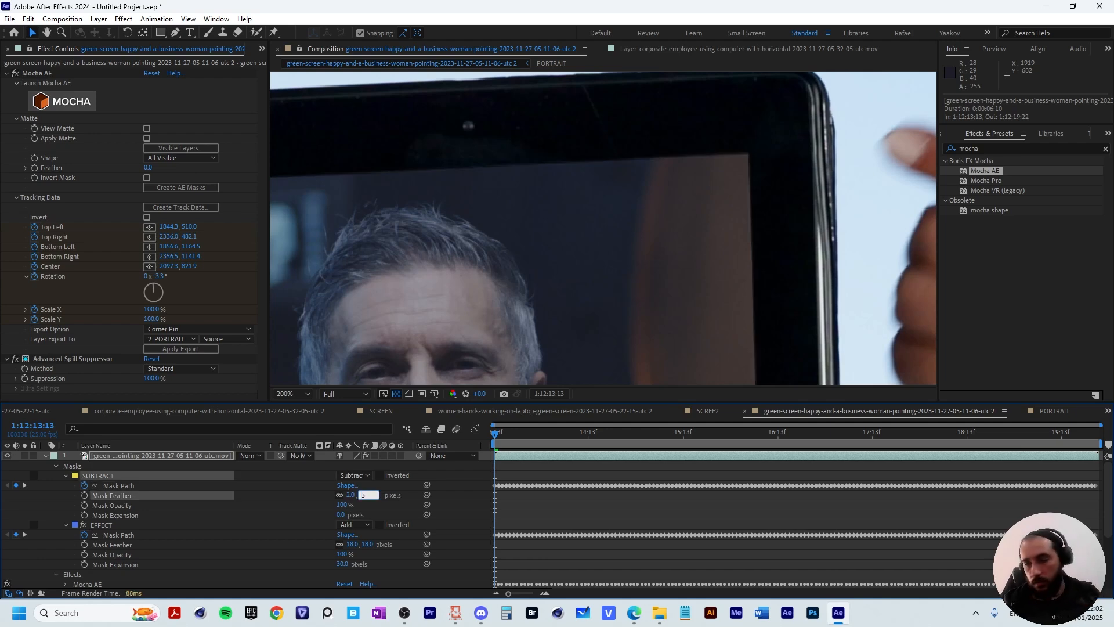
key(Return)
- Preview the composite in motion with the layer properties collapsed, examining the whole frame and the portrait on the tablet
scroll(633, 174, down, 4)
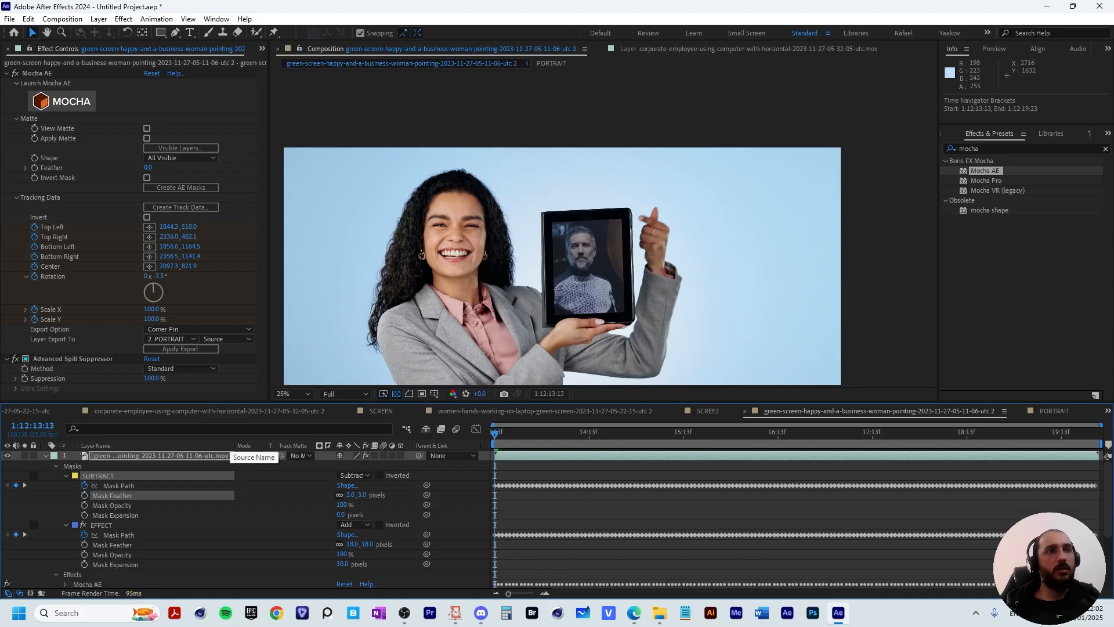
key(space)
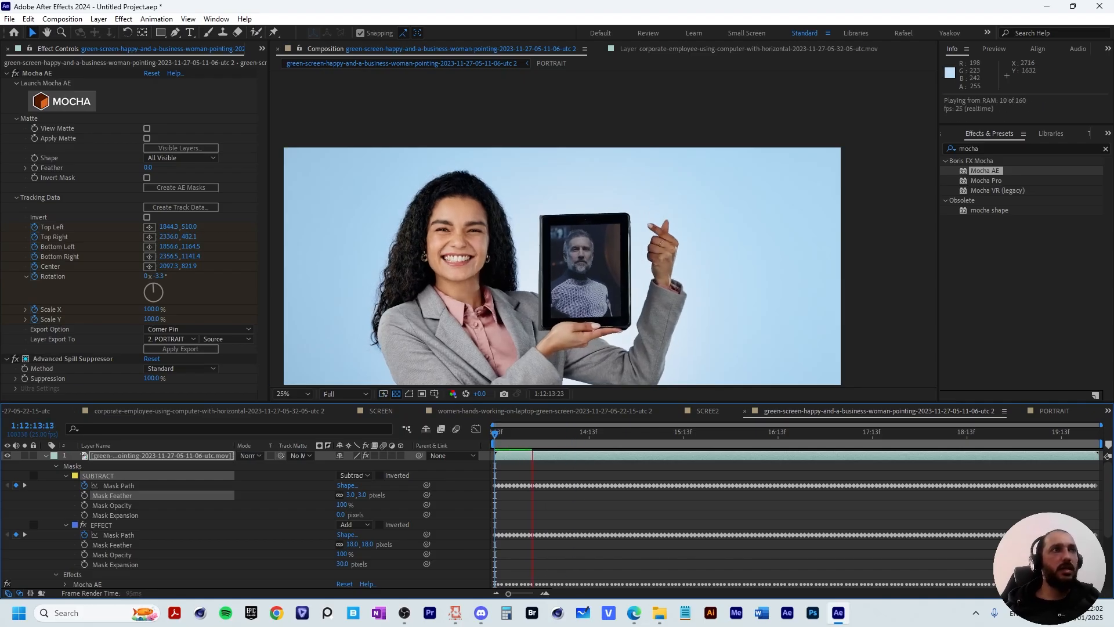
key(u)
scroll(579, 223, up, 2)
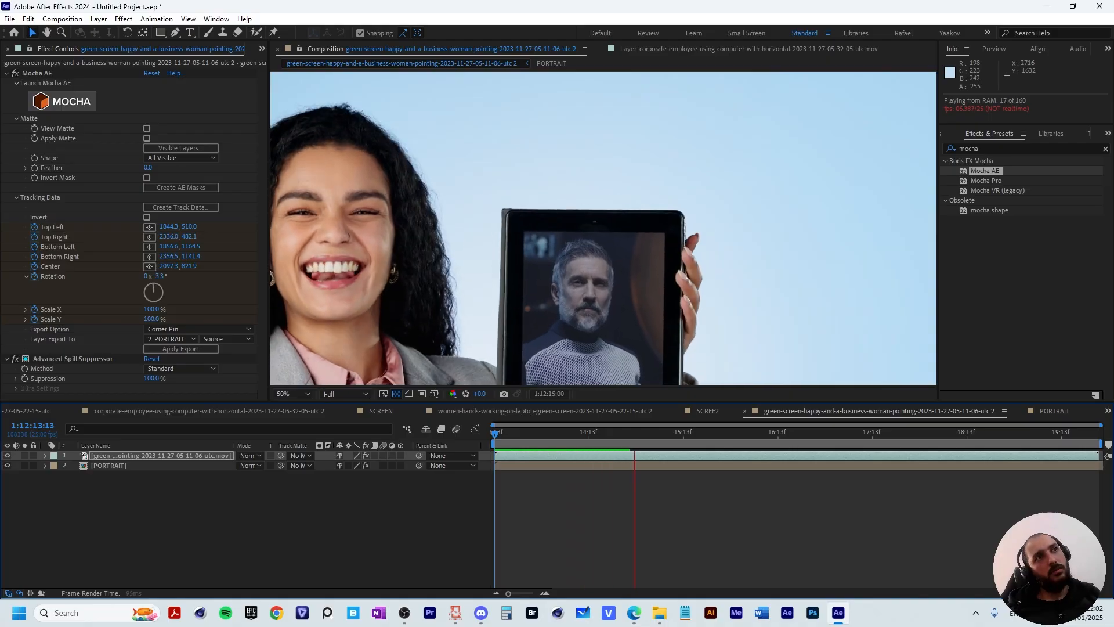
key(space)
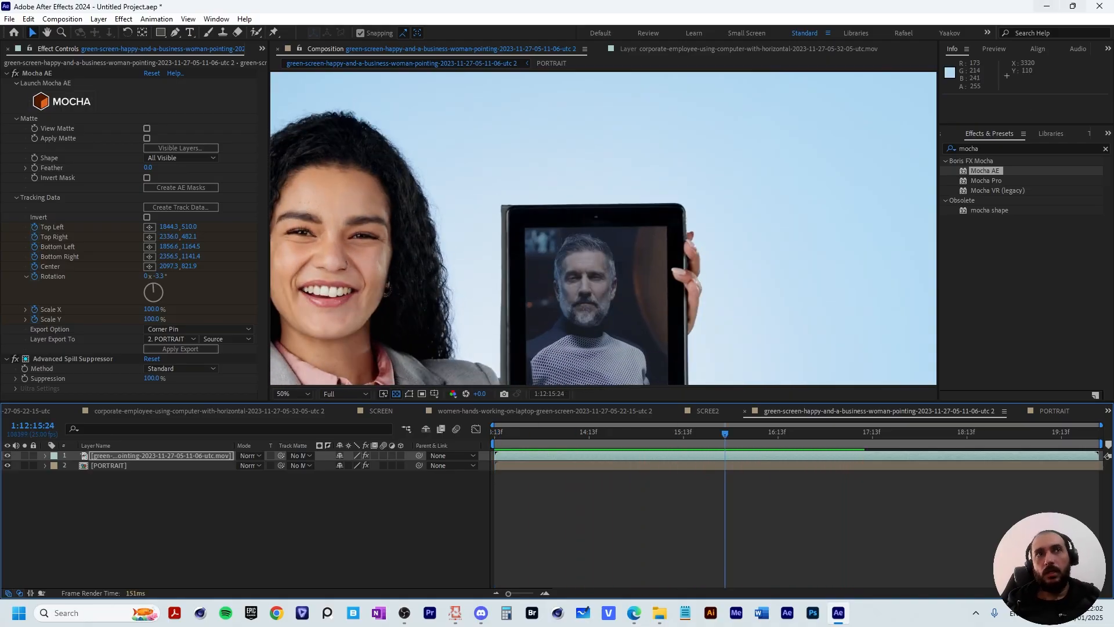
drag(604, 273, 629, 158)
click(180, 508)
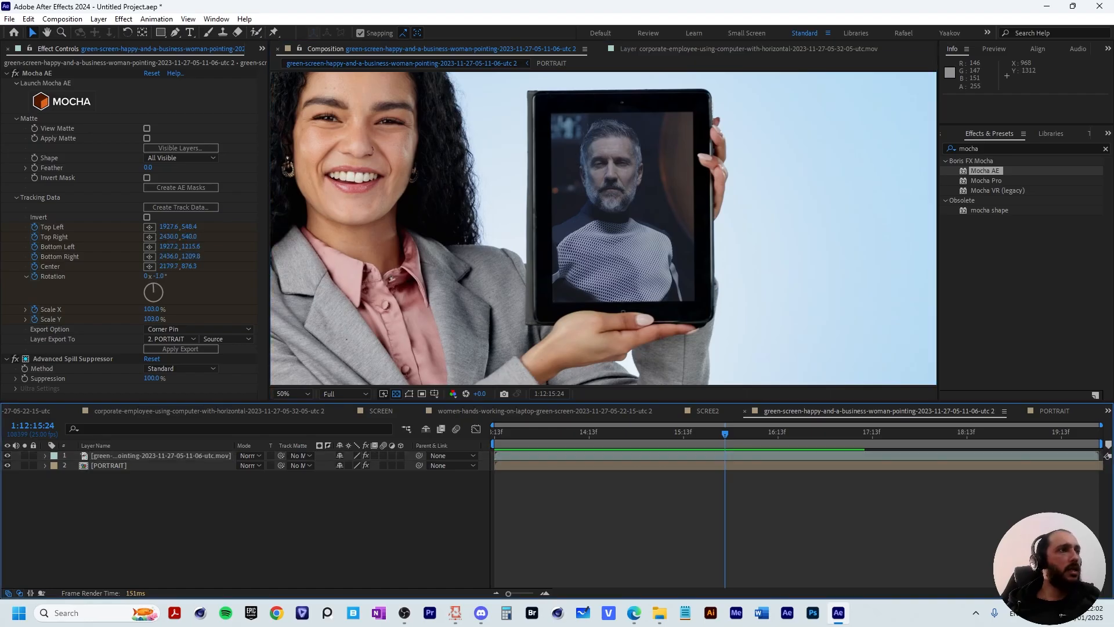
- Copy the green-screen clip into the PORTRAIT composition above the portrait footage, enlarge it, and reposition it so the woman's jacket covers the portrait
click(162, 456)
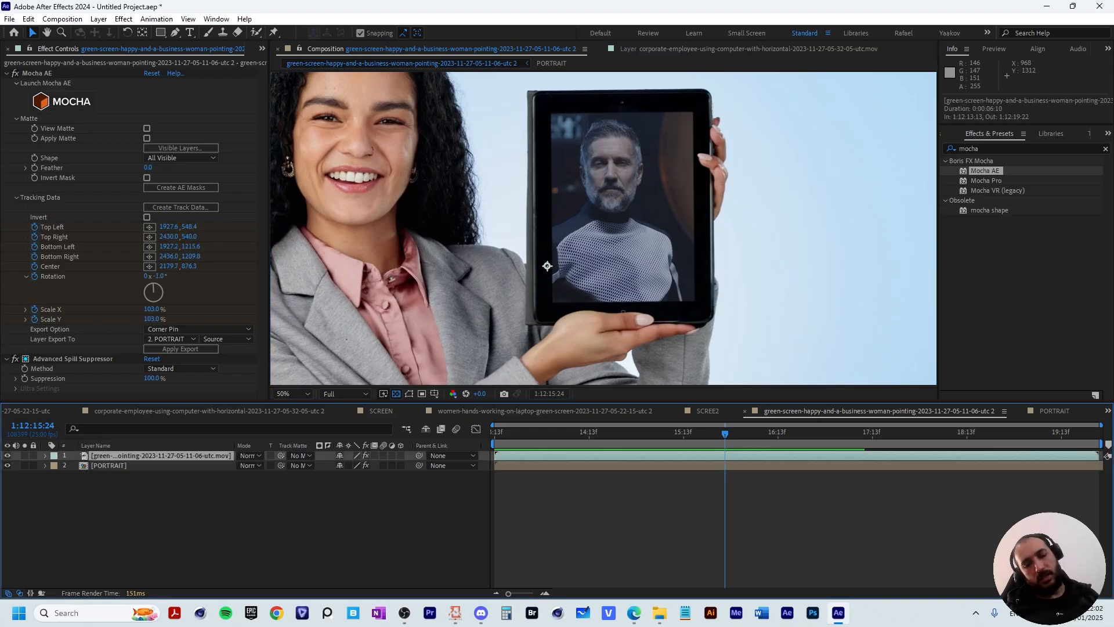
key(ctrl+c)
double_click(109, 465)
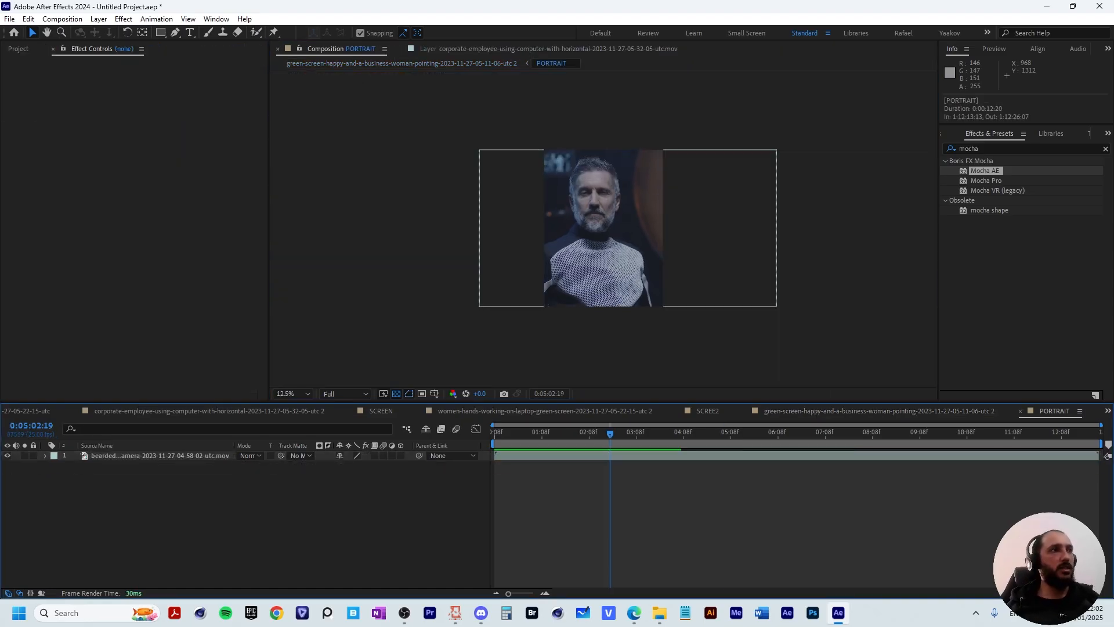
key(ctrl+v)
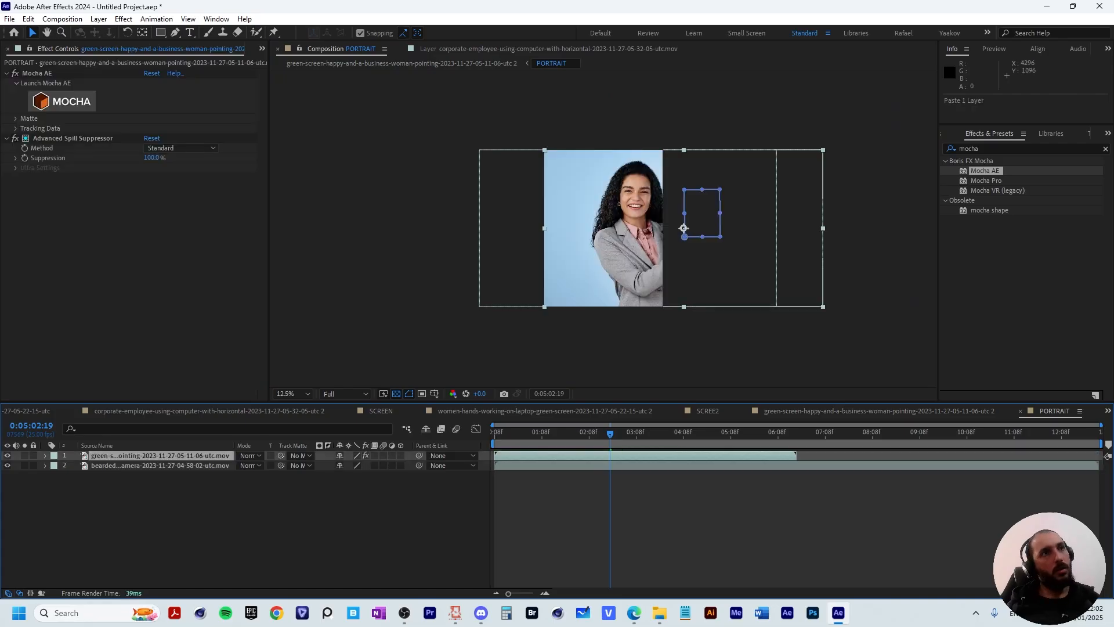
drag(684, 228, 710, 146)
- Apply Hue/Saturation to the pasted clip and set Master Saturation to -100
key(ctrl+space)
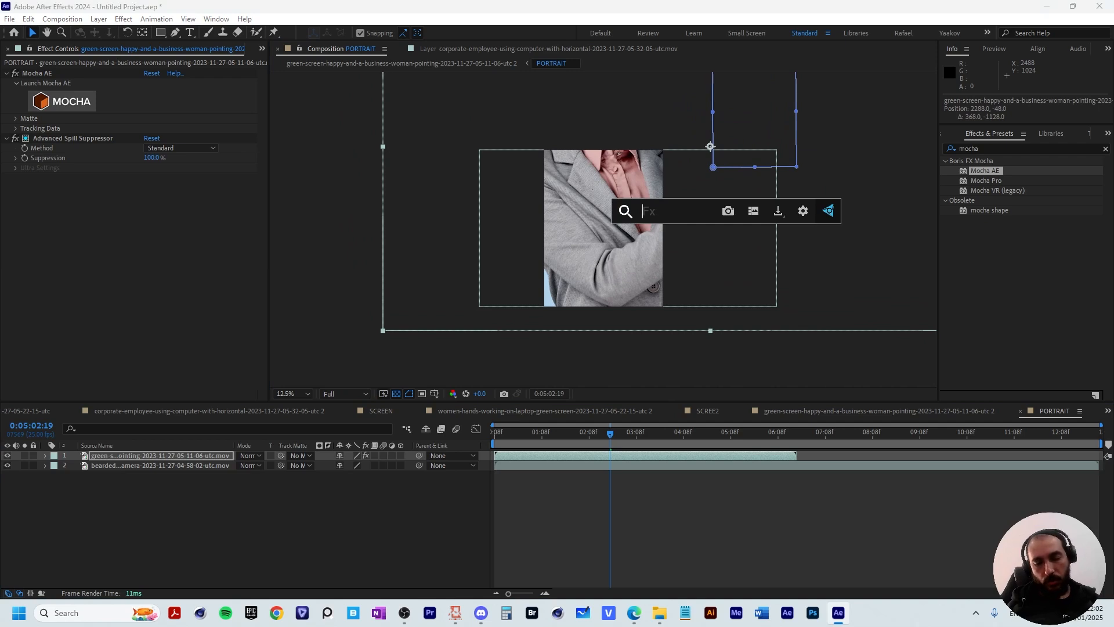
text(hue)
key(Return)
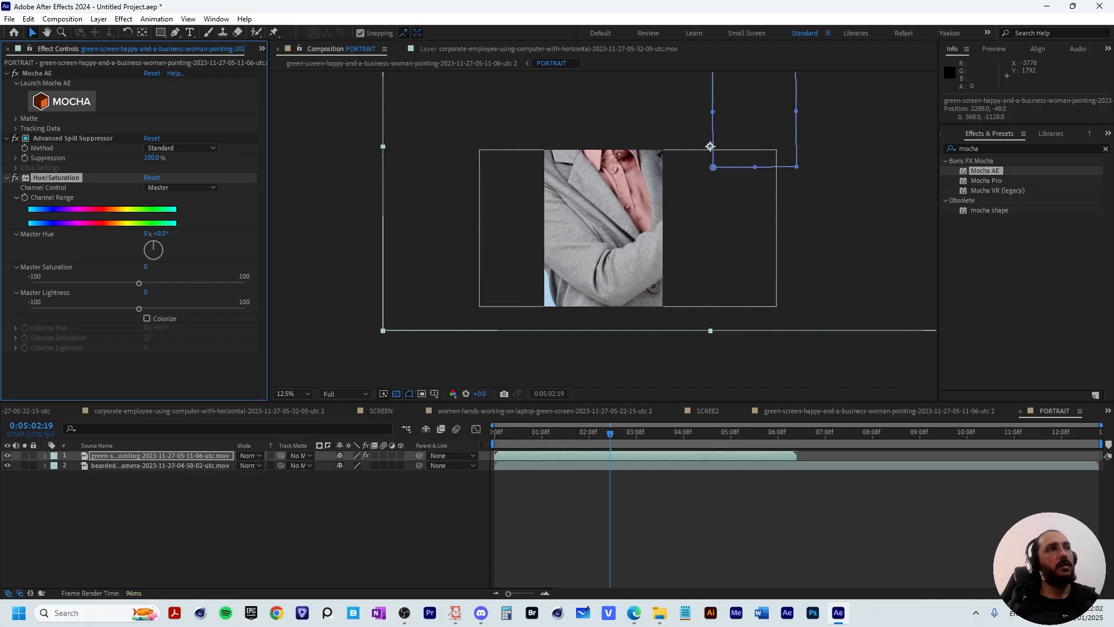
click(159, 455)
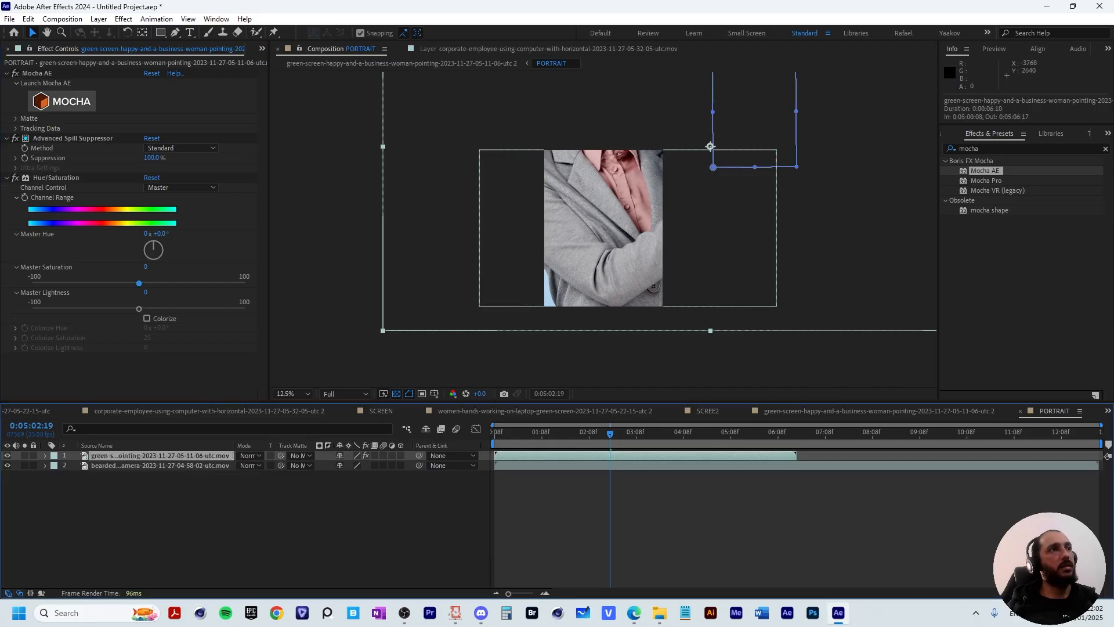
drag(139, 283, 33, 283)
key(ctrl+z)
- Apply Fast Box Blur to the desaturated clip with a Blur Radius of 19
key(ctrl+space)
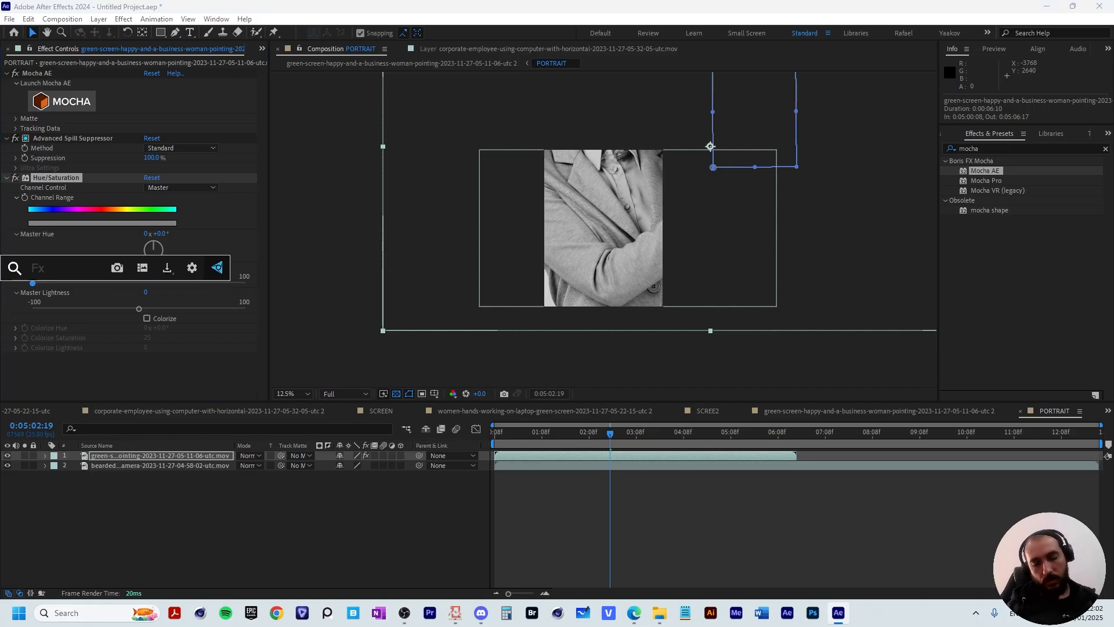
text(ca)
key(BackSpace)
key(BackSpace)
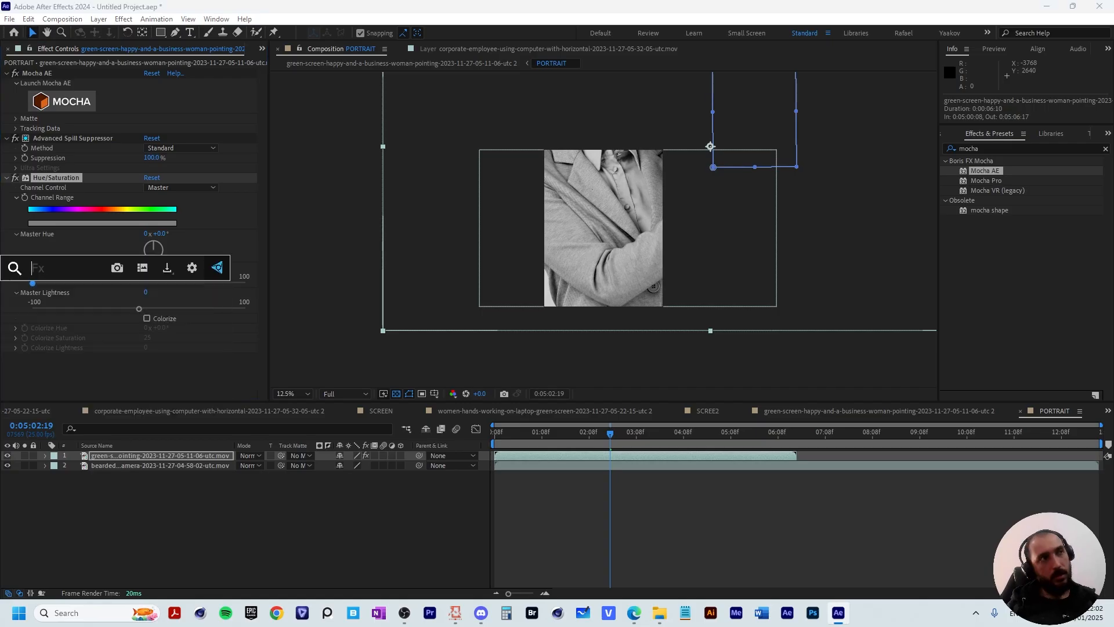
text(fast)
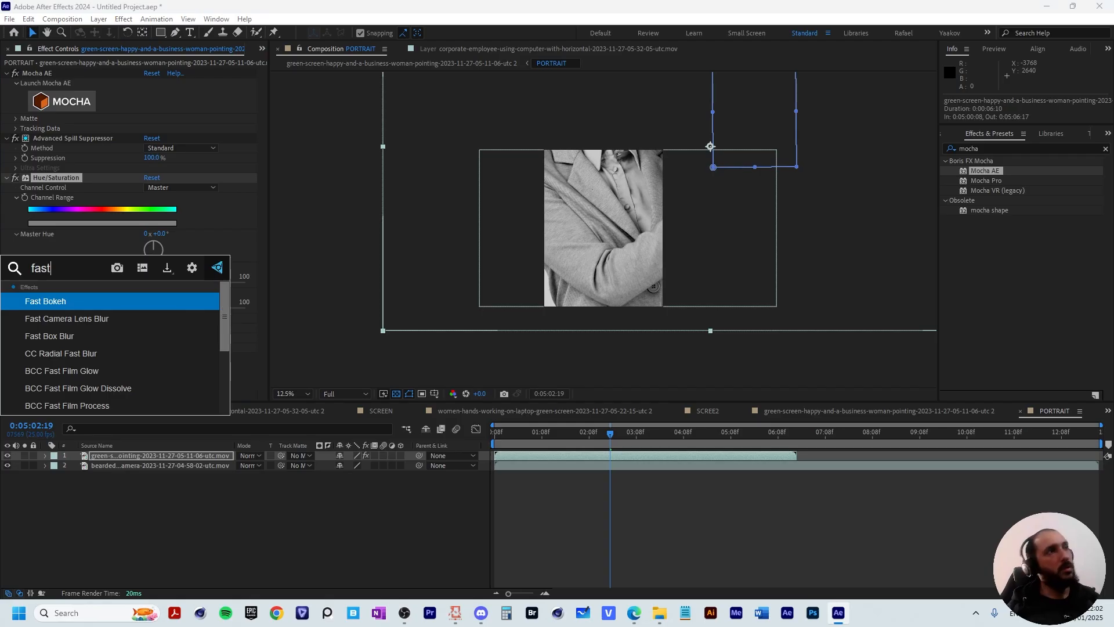
key(Down)
key(Down)
key(Return)
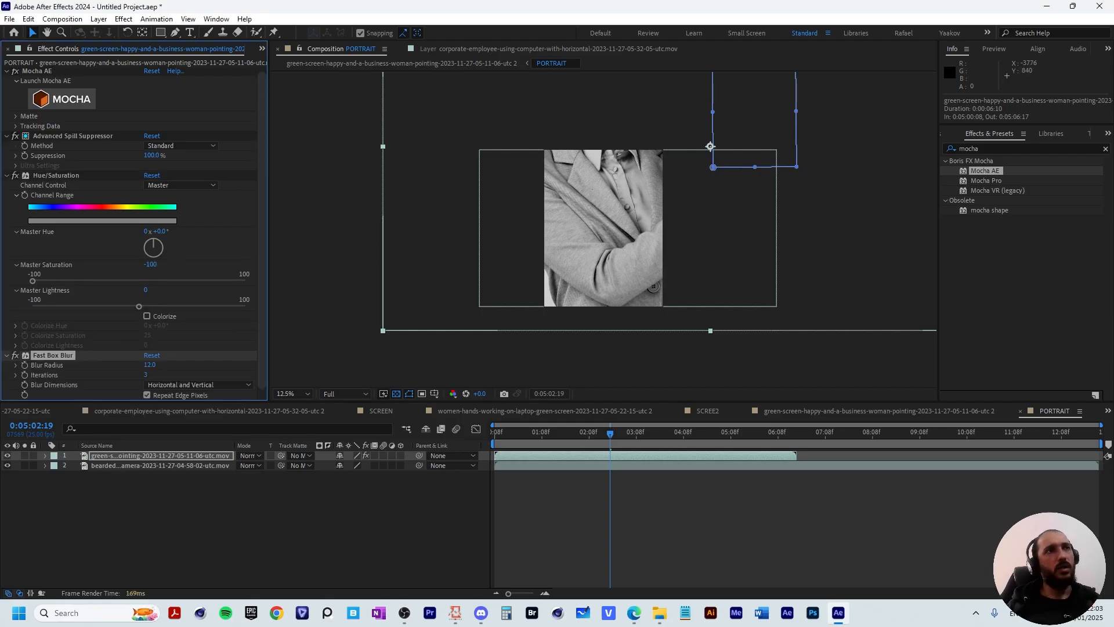
drag(152, 365, 157, 365)
- Apply Levels to the blurred clip, setting Input White to 182 and Input Black to 99
key(ctrl+space)
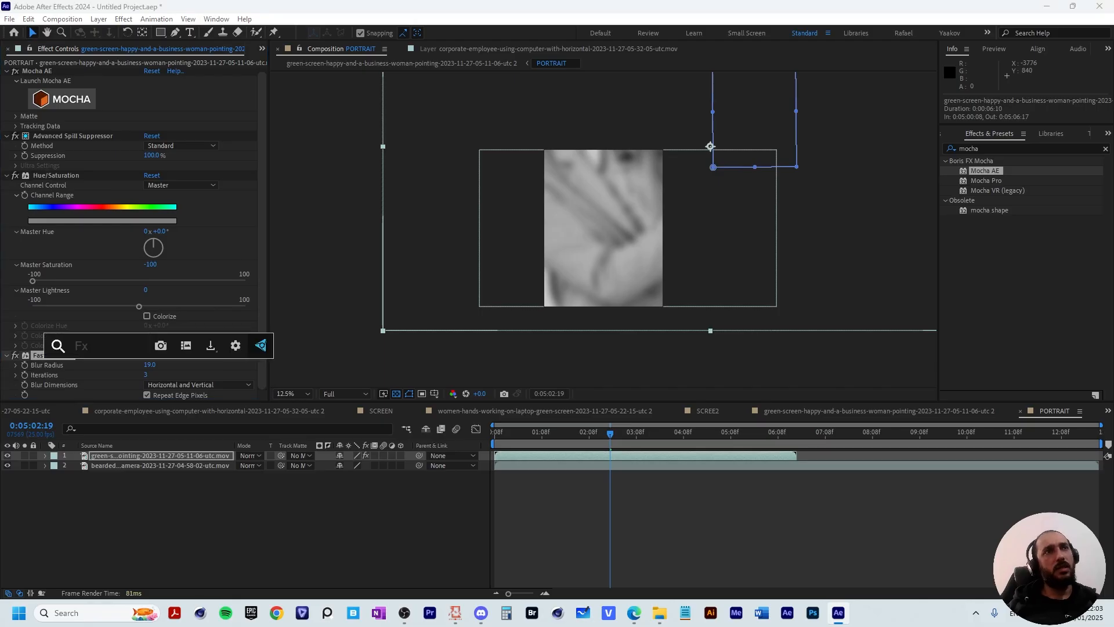
text(levels)
key(Return)
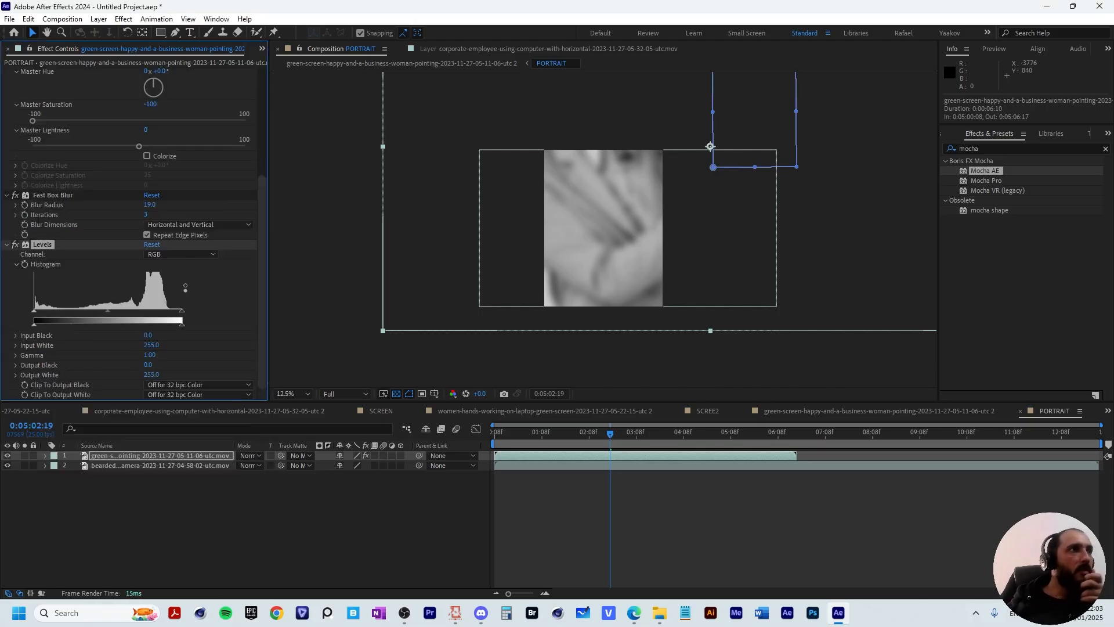
drag(181, 310, 143, 311)
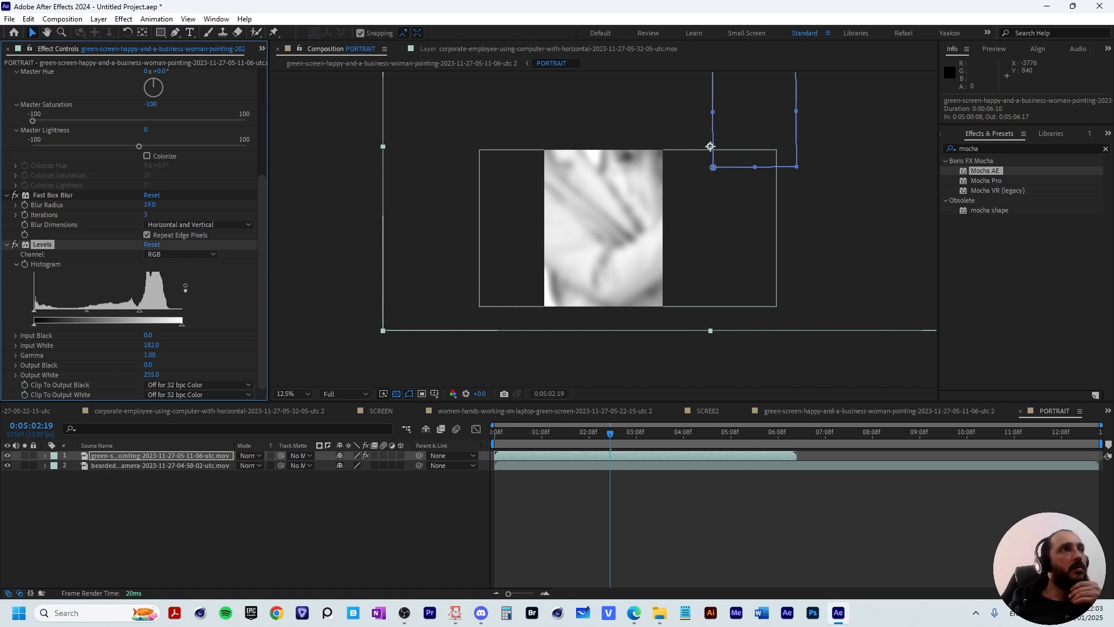
drag(34, 311, 91, 310)
- Set the blurred clip's blending mode to Screen and reduce its Opacity to 11%
click(251, 455)
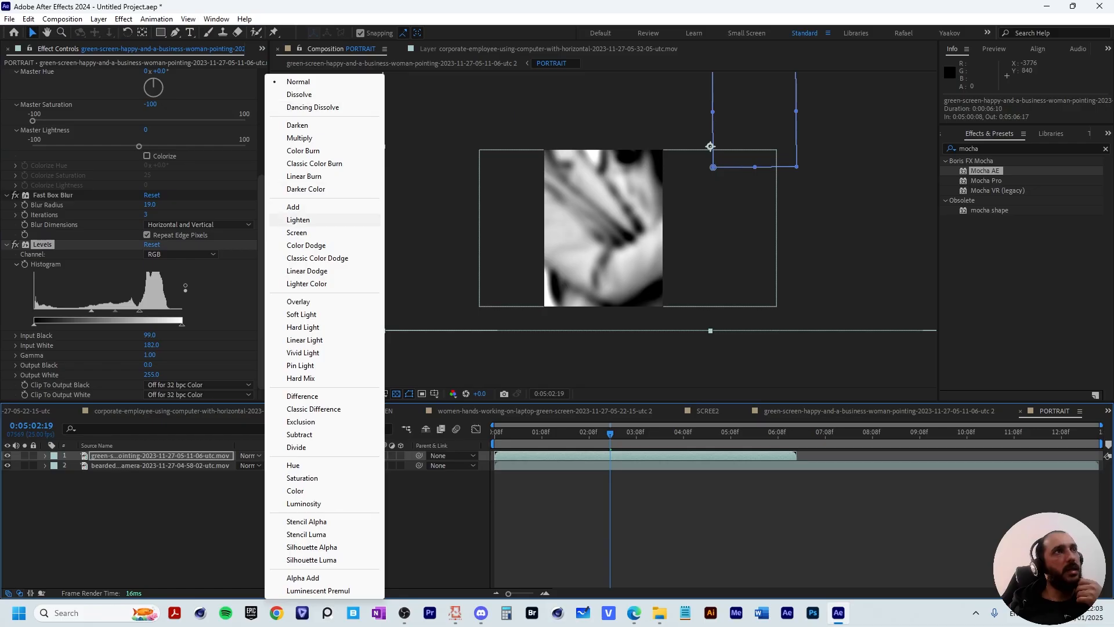
click(297, 232)
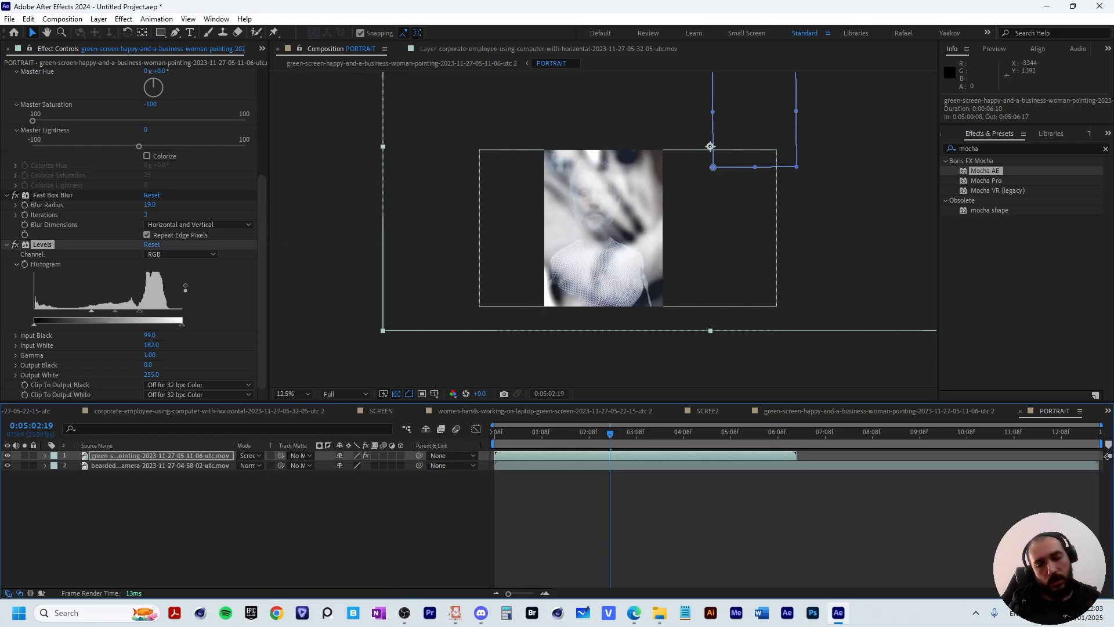
key(t)
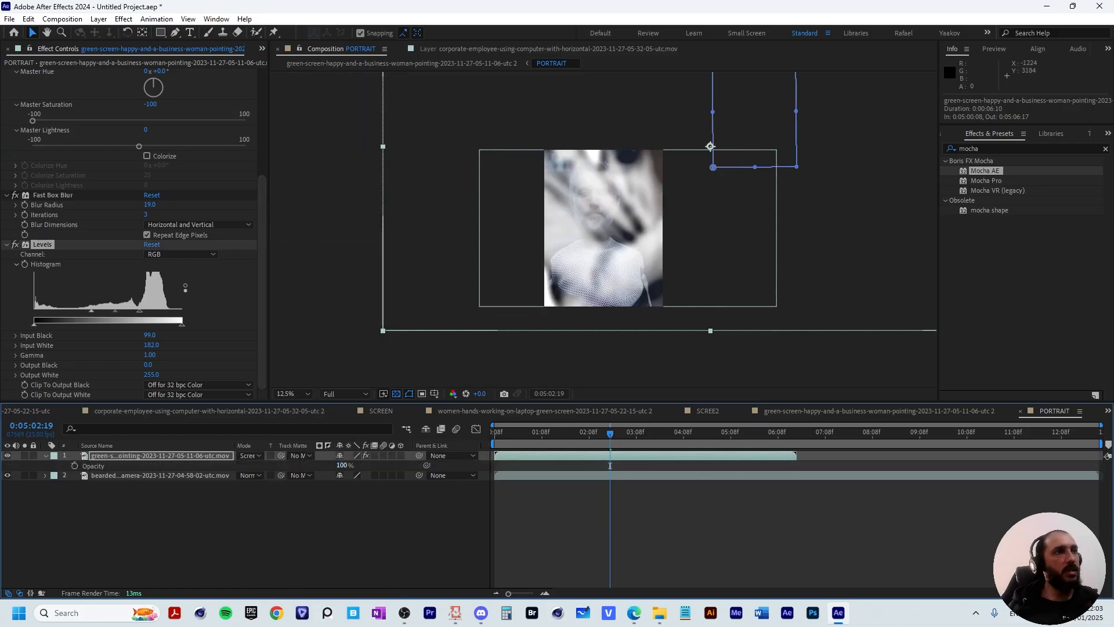
drag(342, 465, 290, 465)
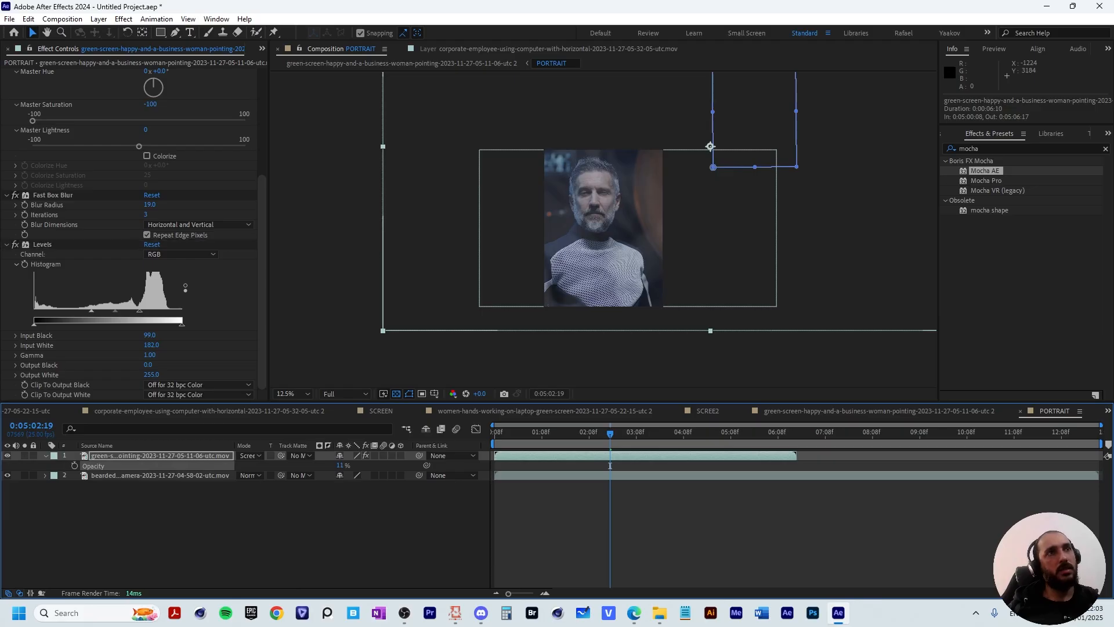
- Preview the PORTRAIT composition from its start and set the reflection clip's Fast Box Blur radius to 32
key(Home)
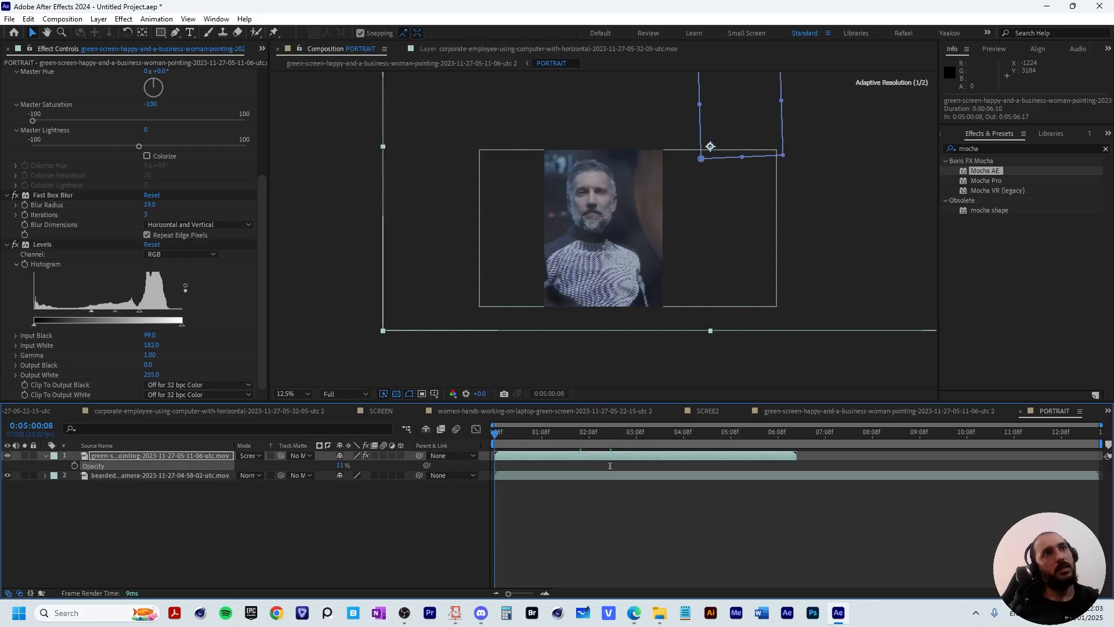
key(space)
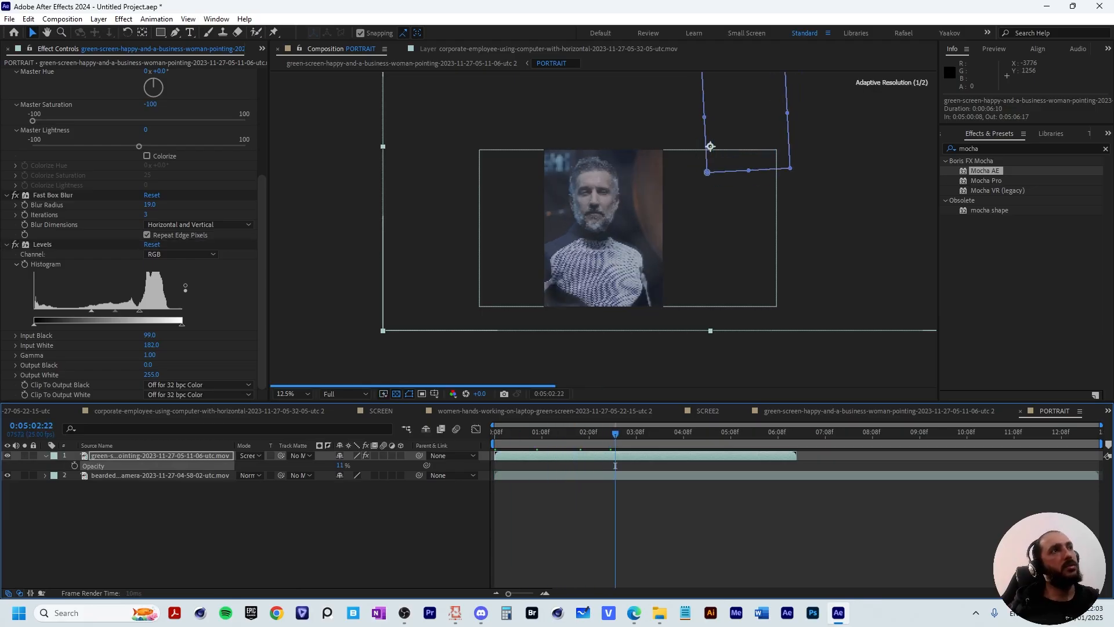
drag(150, 205, 157, 205)
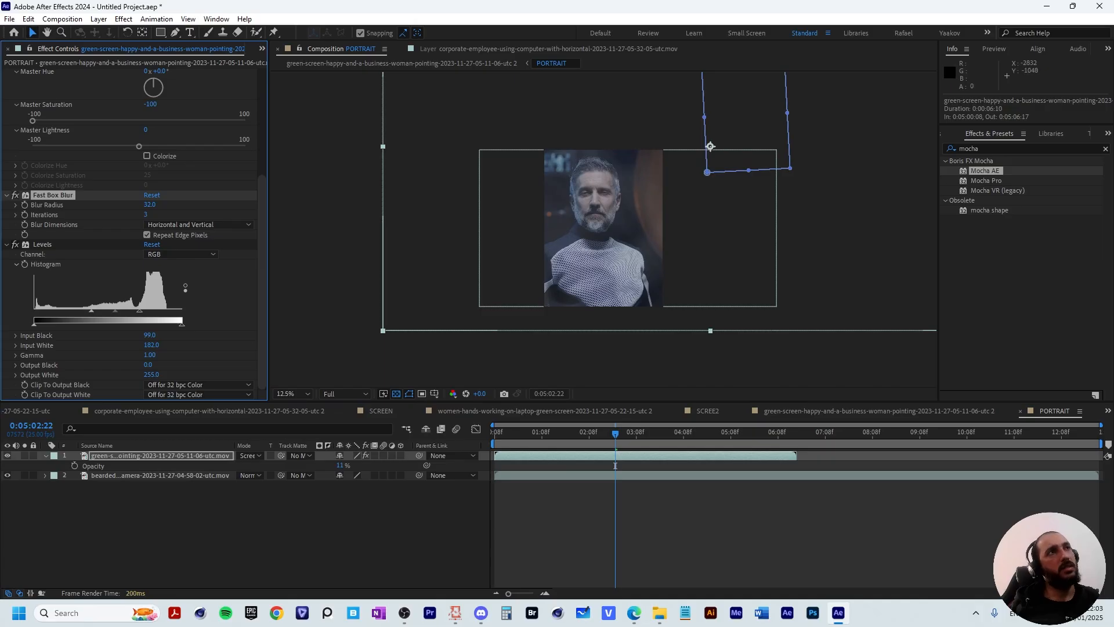
- Return to the main green-screen composition and preview the tablet reflection from 1:12:13:20
click(402, 63)
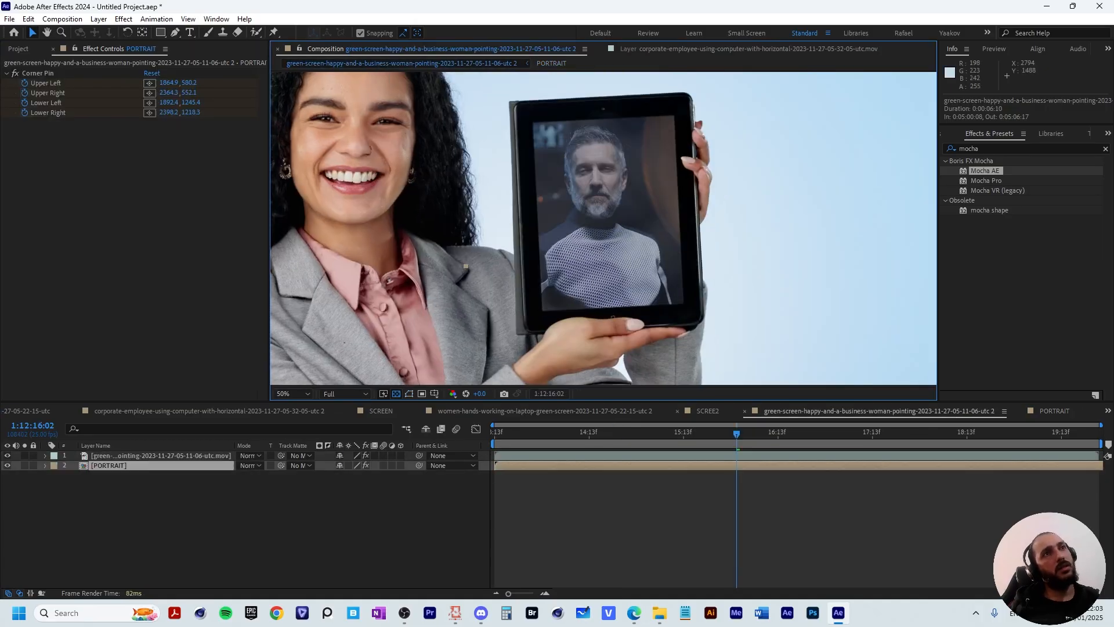
drag(736, 433, 521, 434)
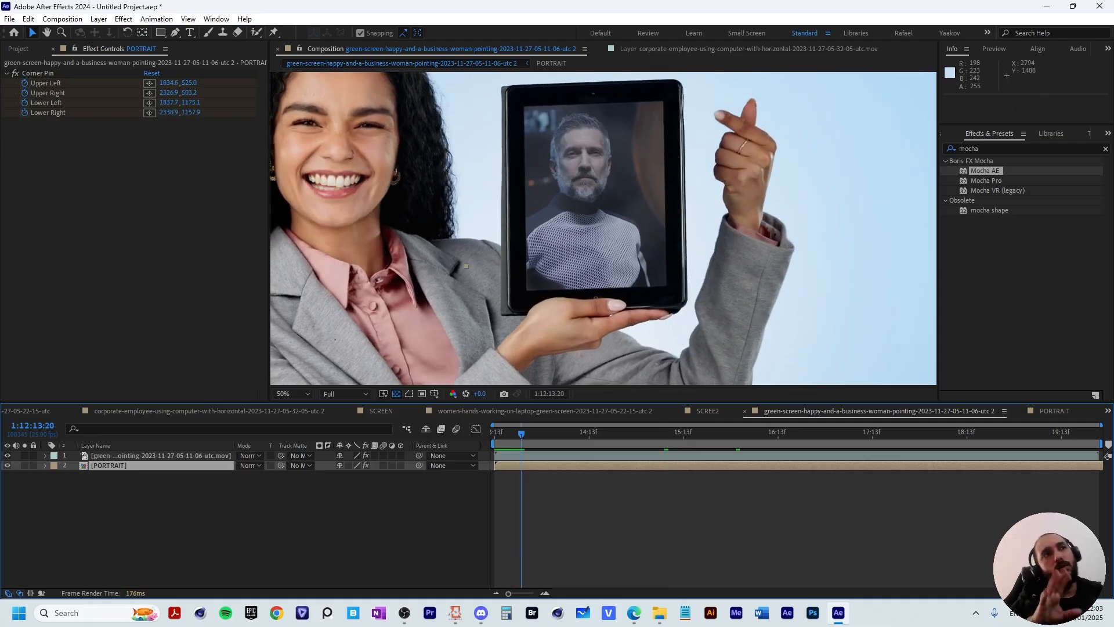
key(space)
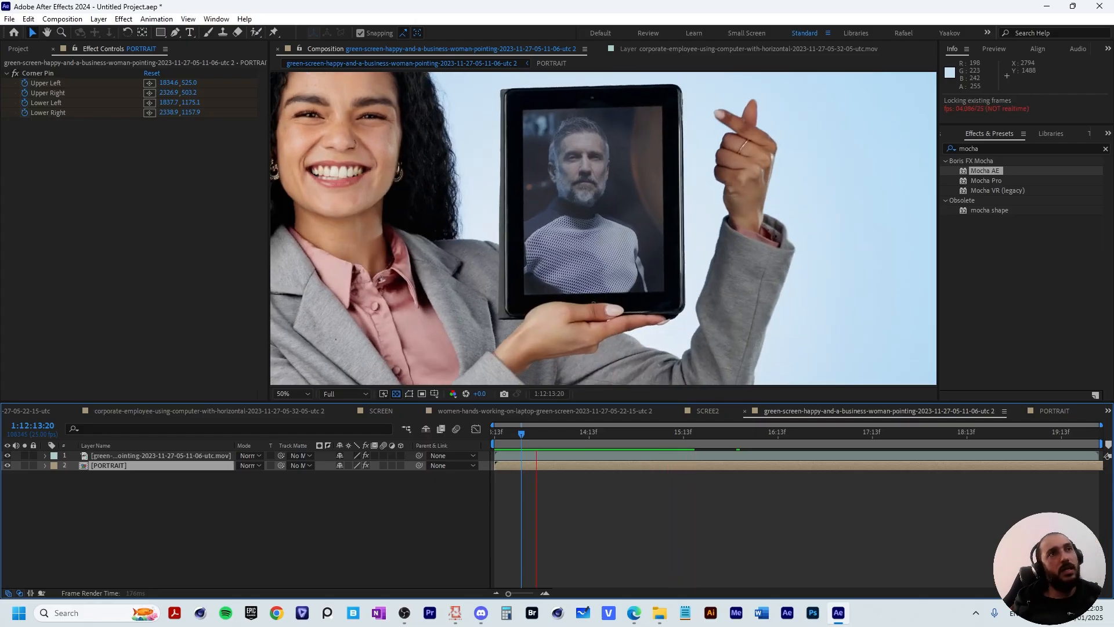
- Limit the work area to the tablet movement ending at 1:12:18:03 and play back that section
drag(712, 434, 929, 433)
key(b)
key(n)
key(space)
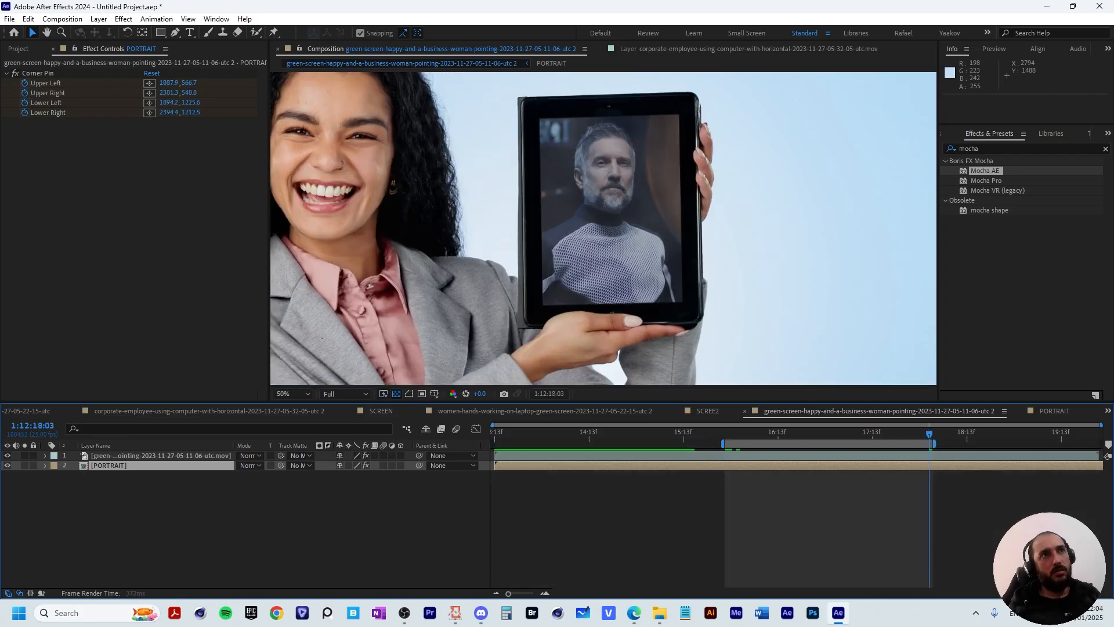
key(space)
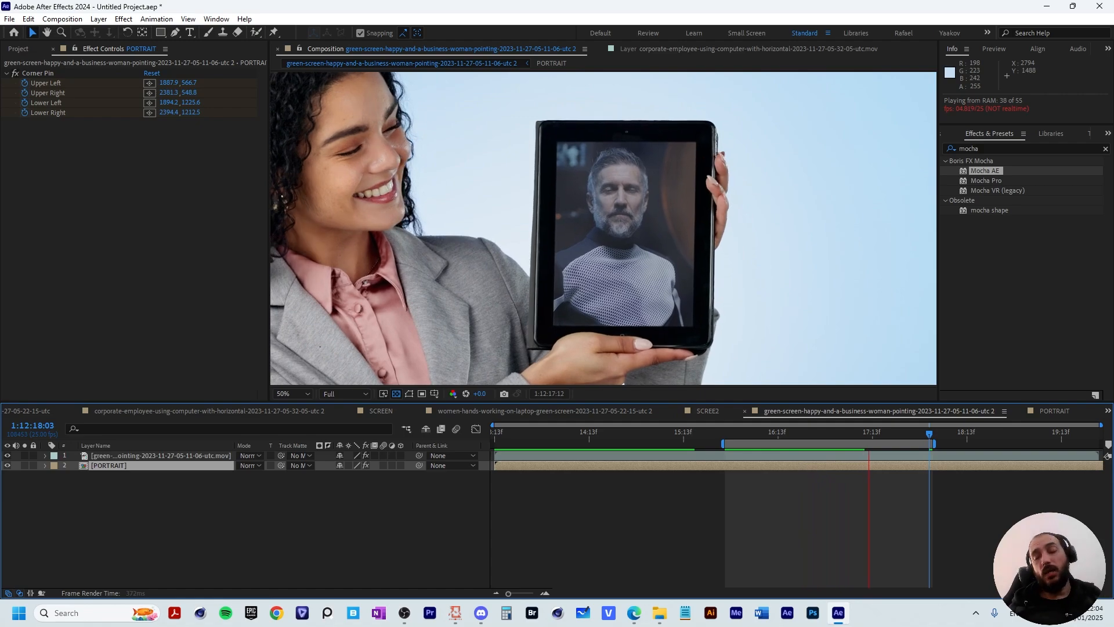
key(space)
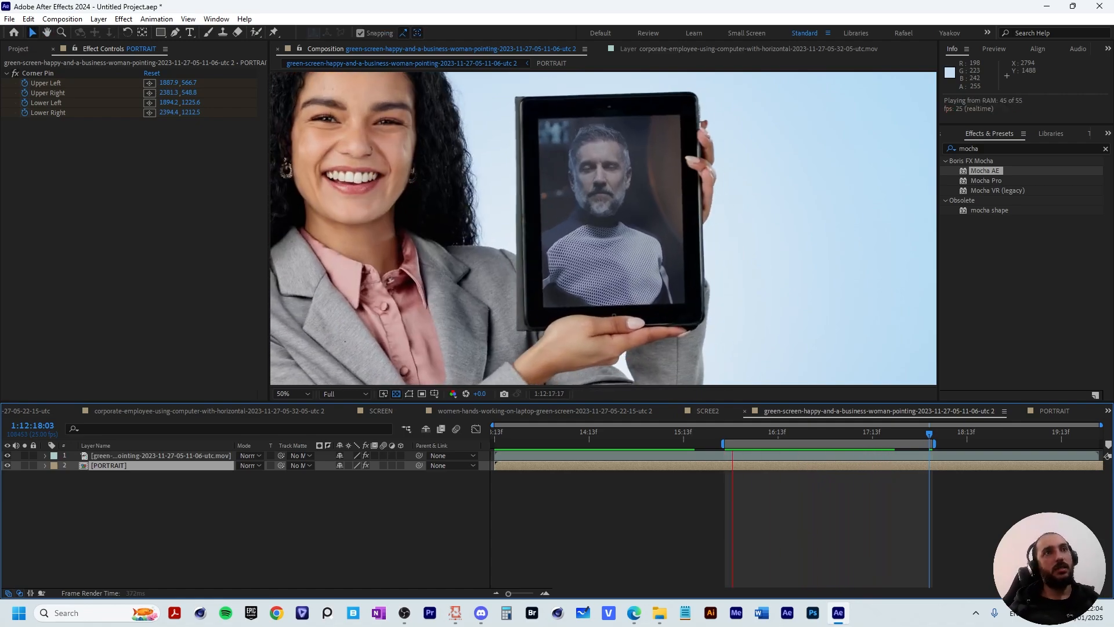
- Shift the work area earlier so it starts near 1:12:14:24, and preview the reflection there
drag(815, 434, 630, 434)
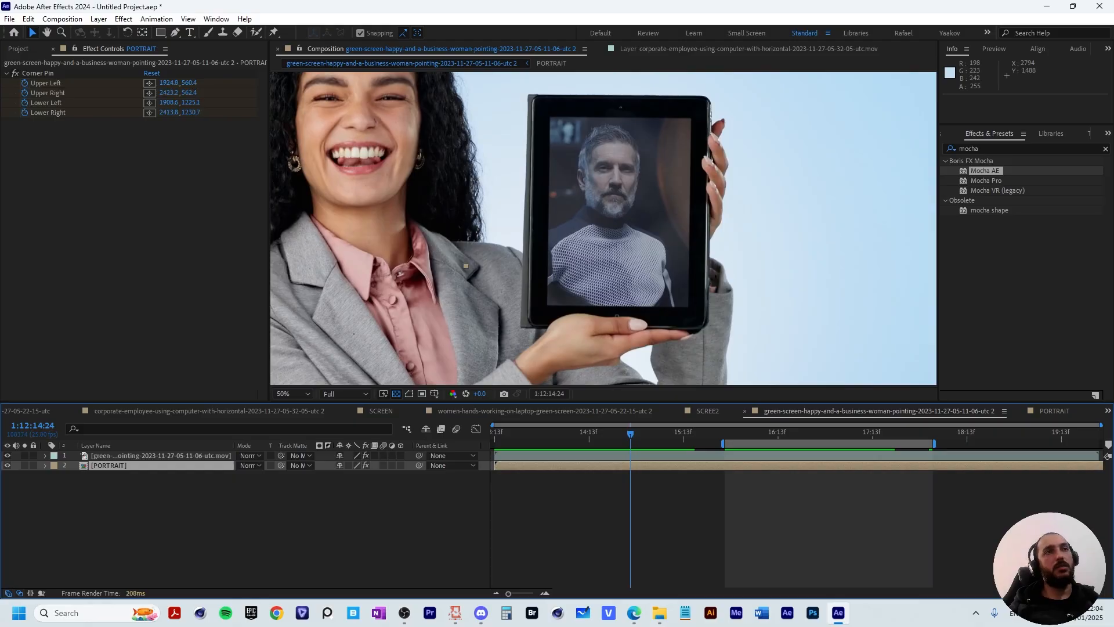
drag(740, 444, 638, 444)
key(space)
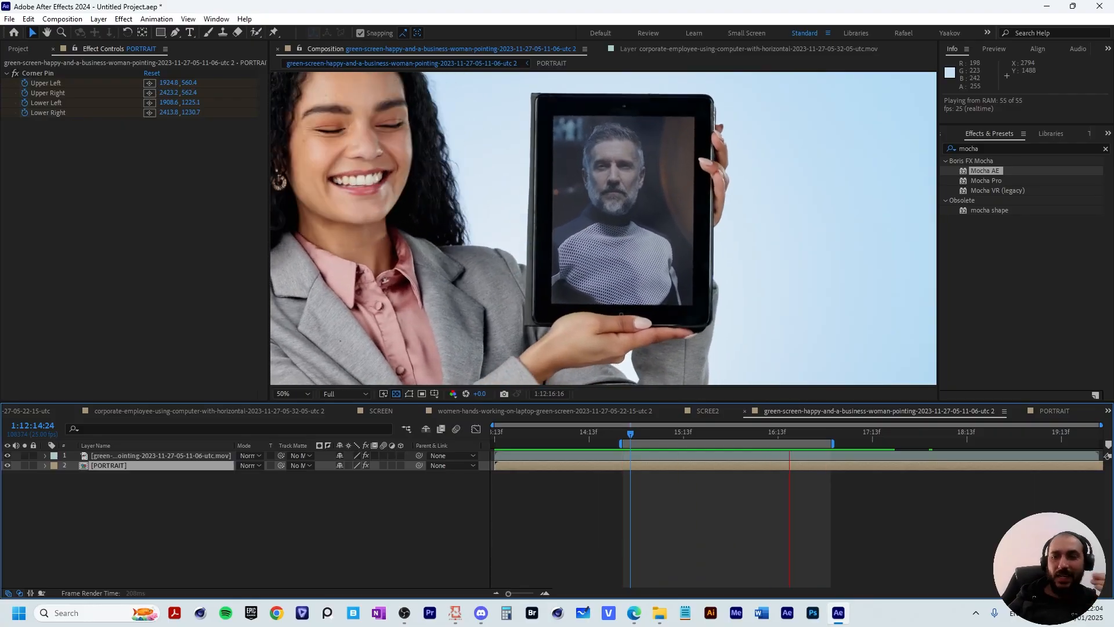
key(space)
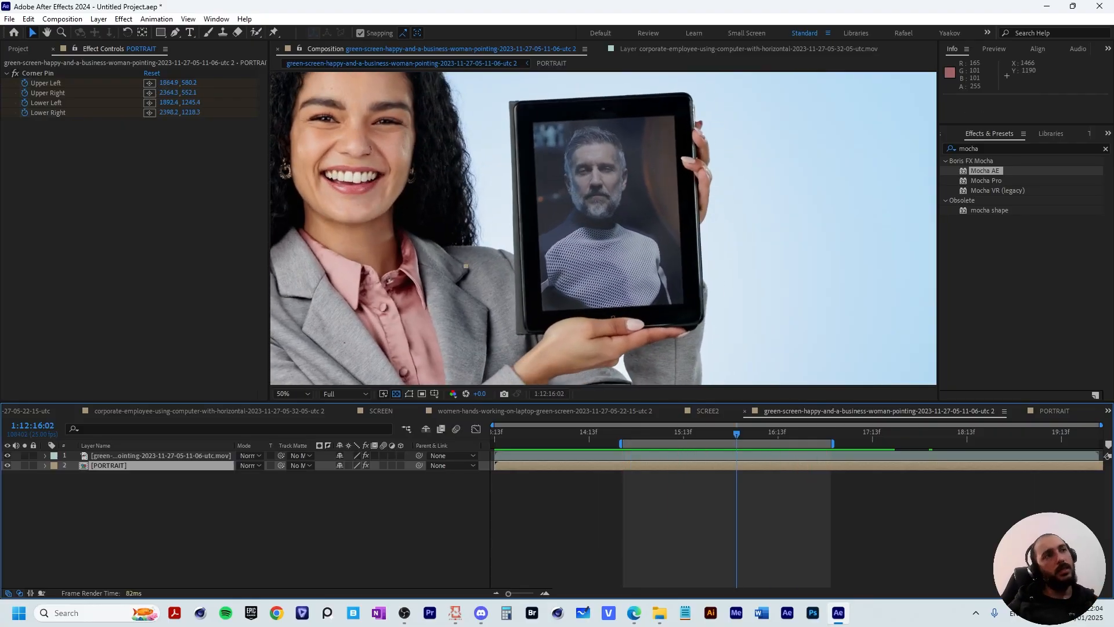
- Create an adjustment layer in the main composition and move it to the top of the layer stack
right_click(291, 377)
mouse_move(348, 385)
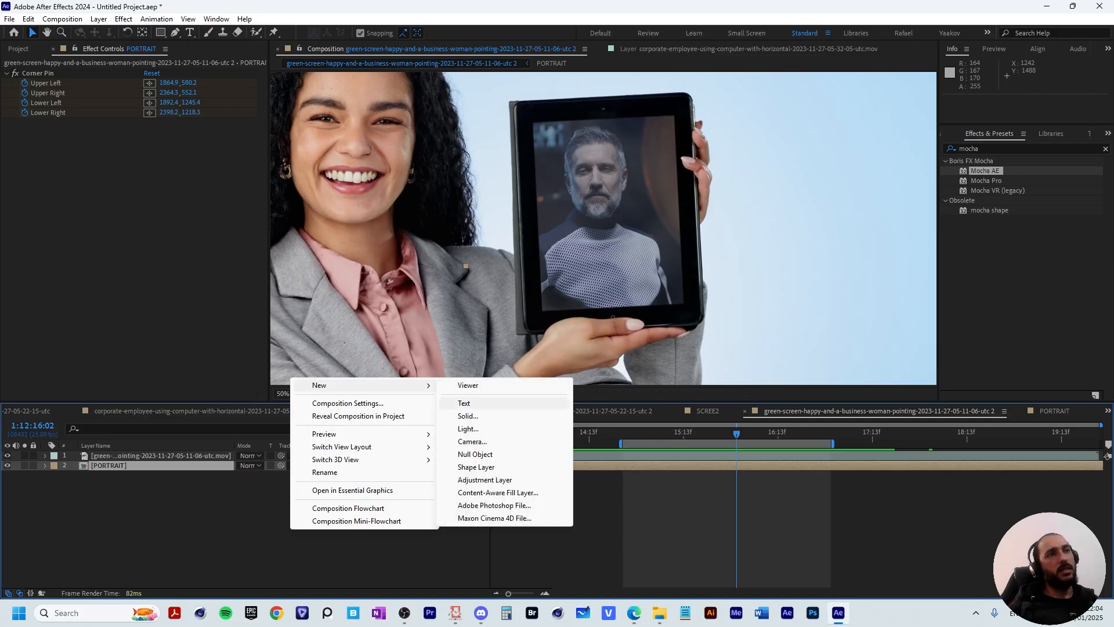
click(484, 479)
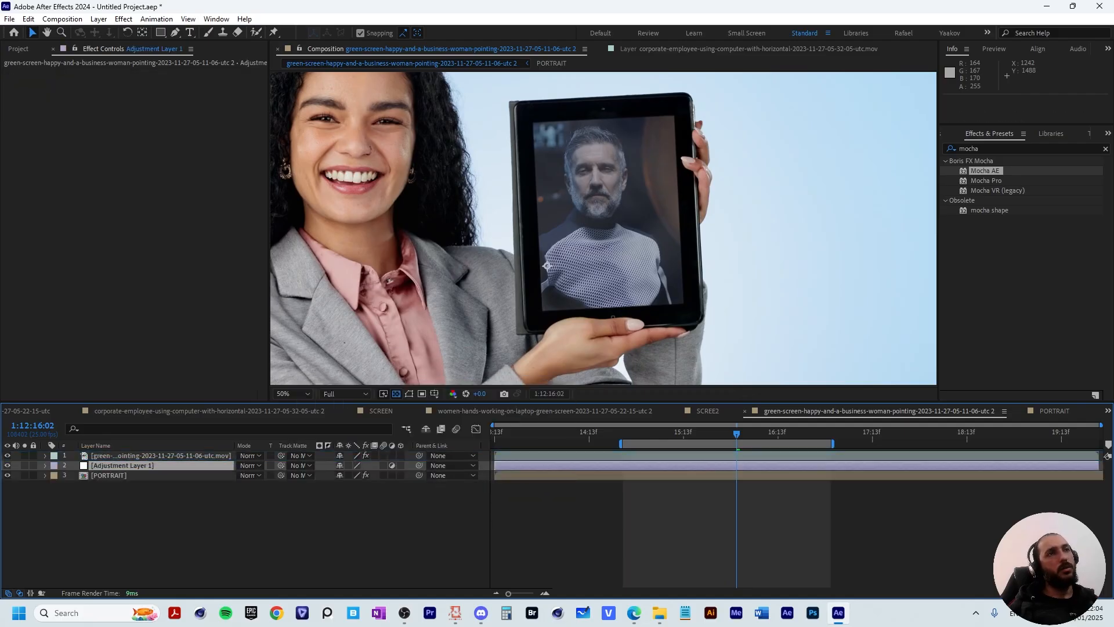
key(ctrl+shift+])
- Find the Pixel Motion Blur effect and apply it to the adjustment layer
double_click(975, 149)
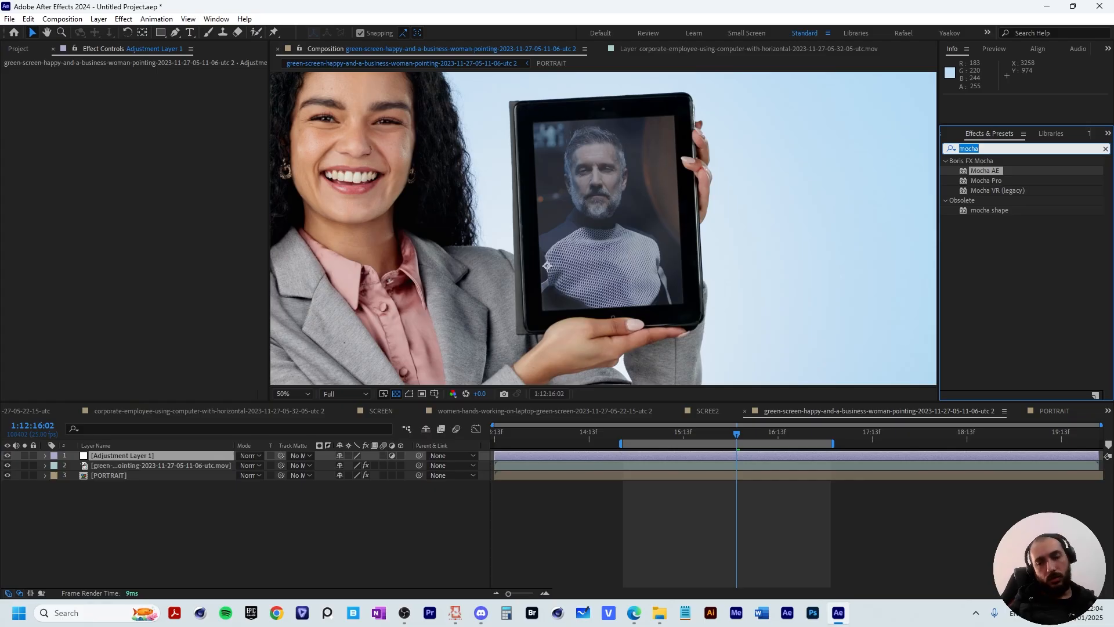
text(pixel)
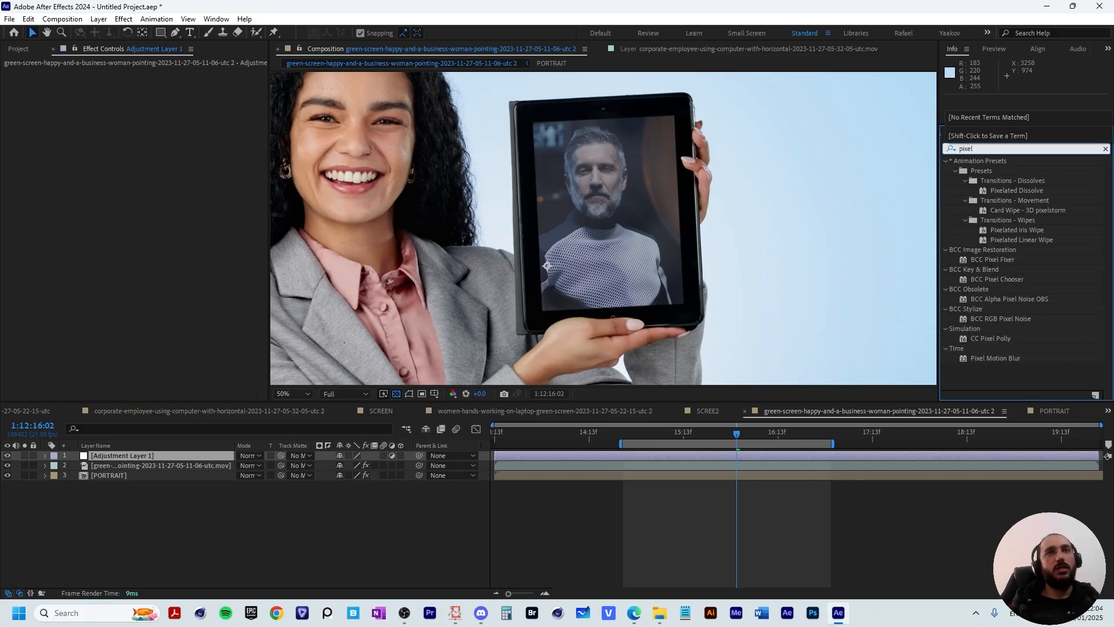
drag(995, 358, 255, 457)
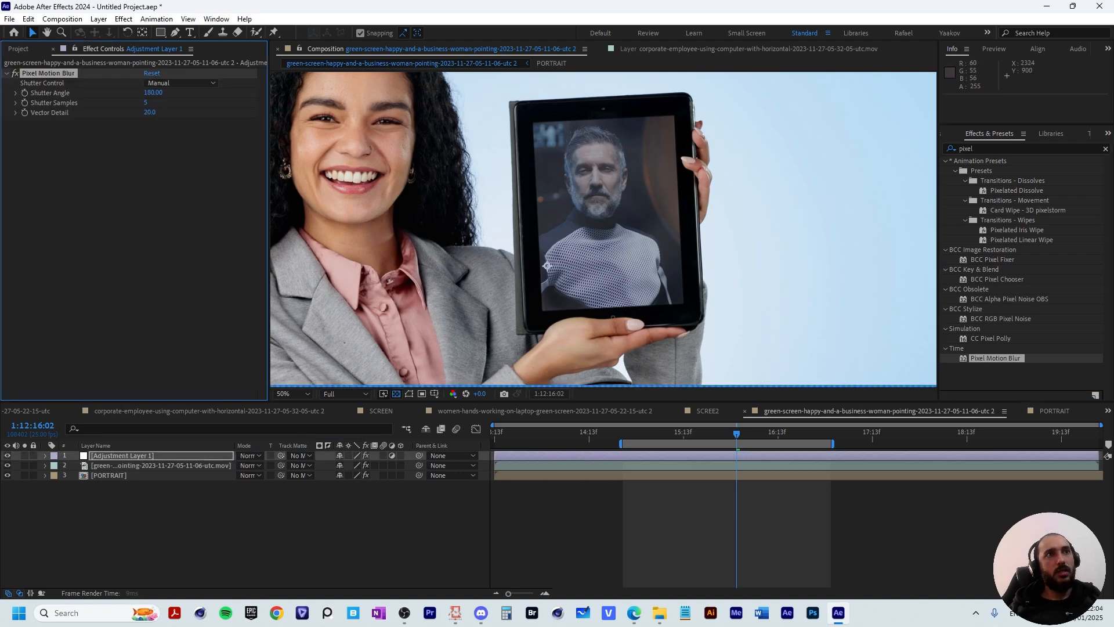
- Set Pixel Motion Blur's Shutter Samples to 12
scroll(546, 266, up, 3)
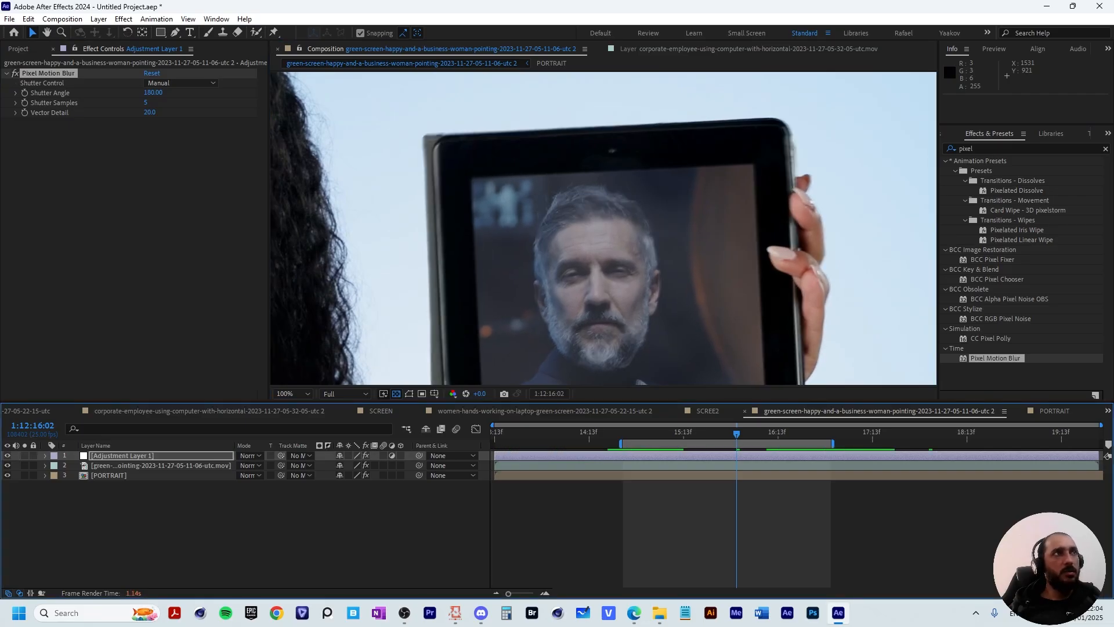
click(134, 220)
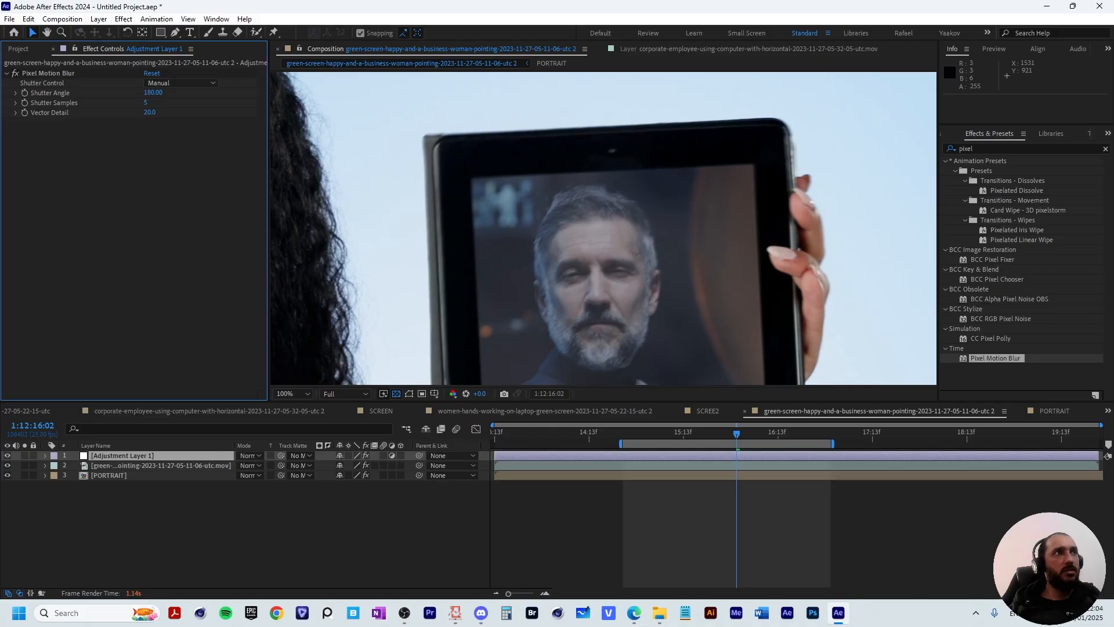
click(146, 103)
text(12)
key(Return)
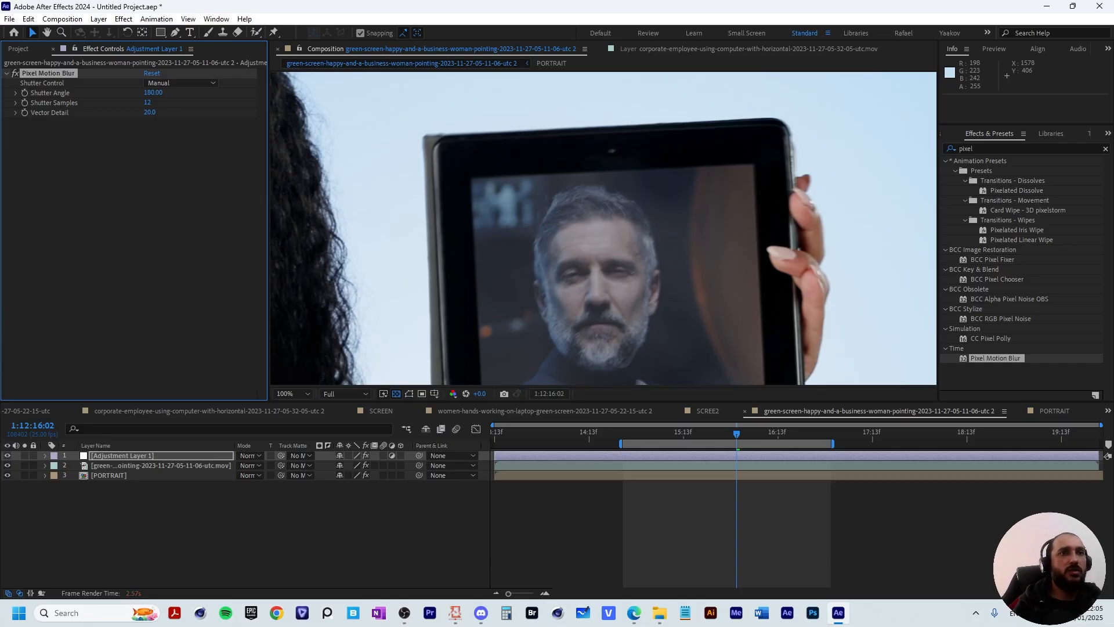
- Preview the motion blur in the work area, enlarging the composition viewer to show the whole frame
key(space)
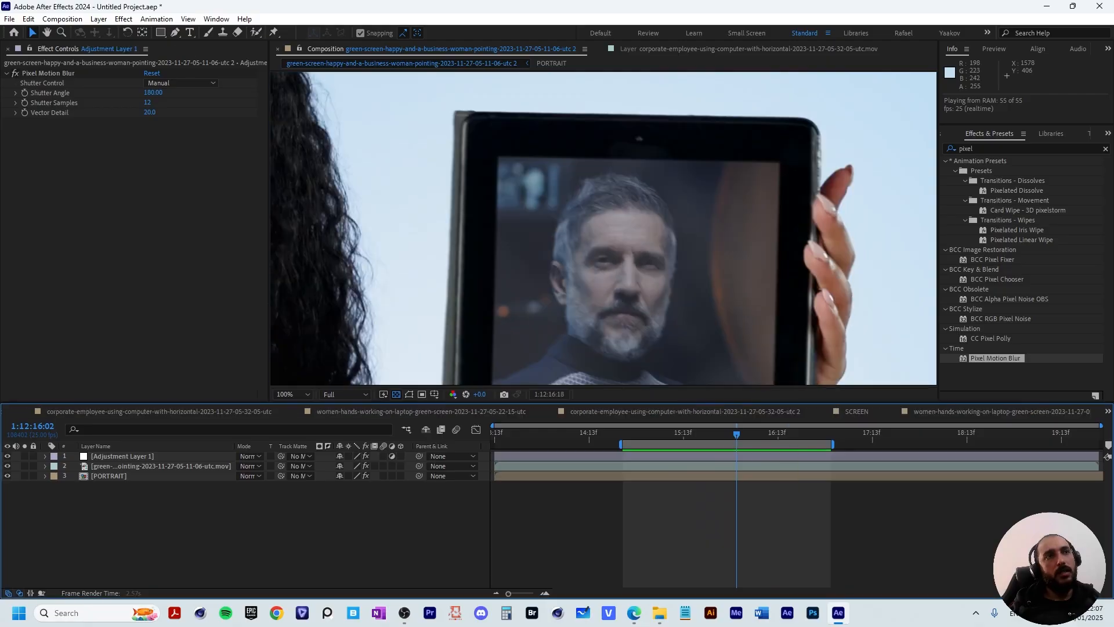
drag(603, 402, 604, 514)
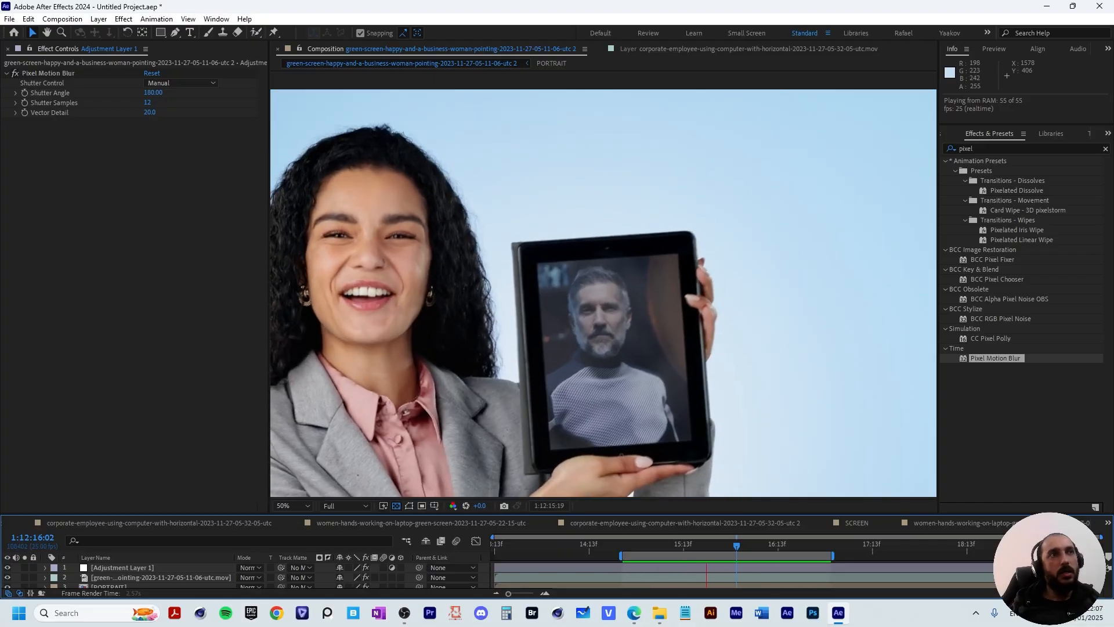
scroll(603, 290, down, 2)
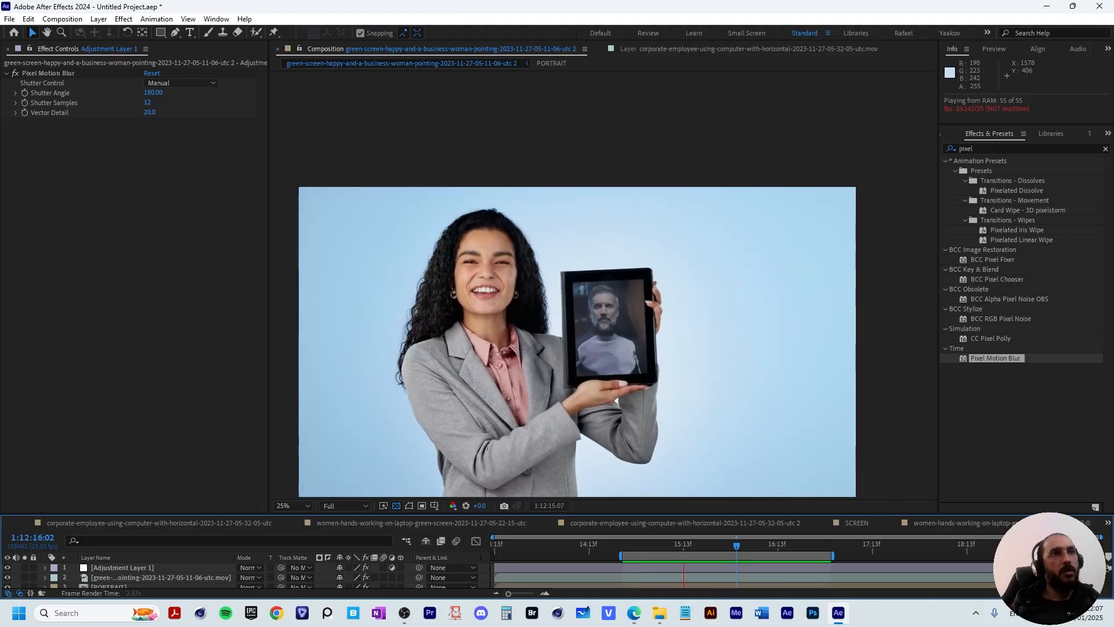
drag(603, 290, 617, 272)
key(space)
drag(541, 225, 580, 196)
- Extend the work area over the whole composition and play back the finished tablet composite
key(space)
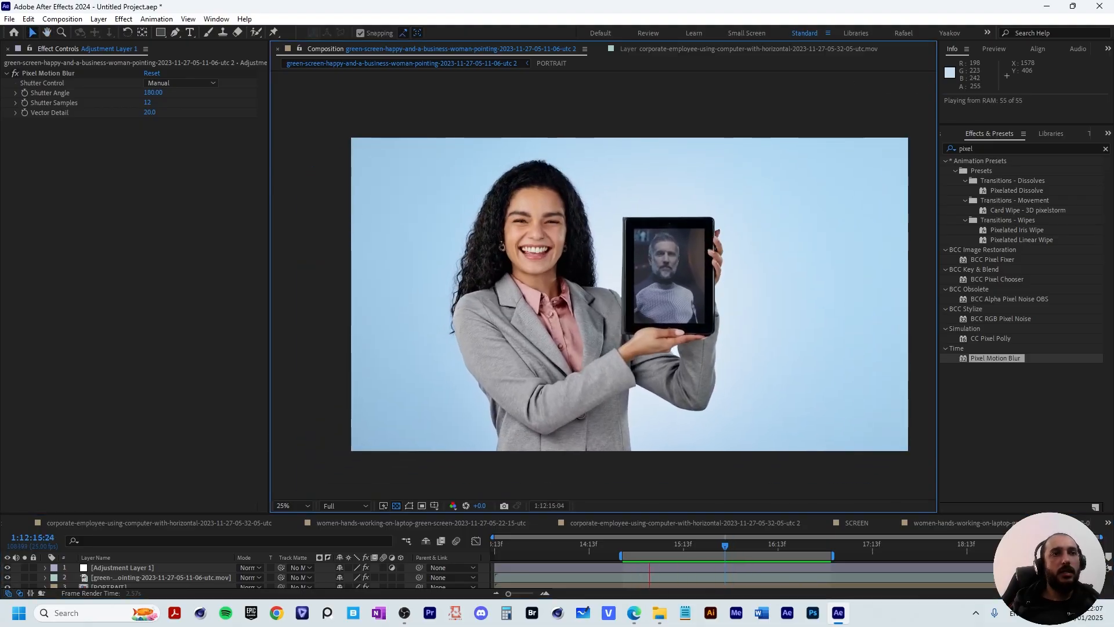
key(space)
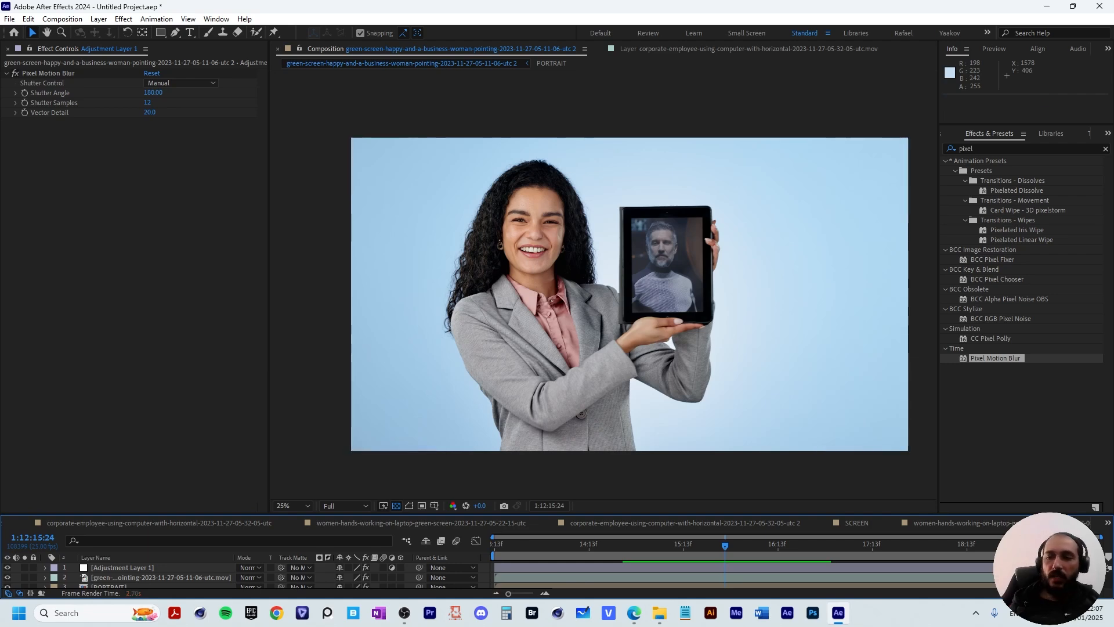
key(space)
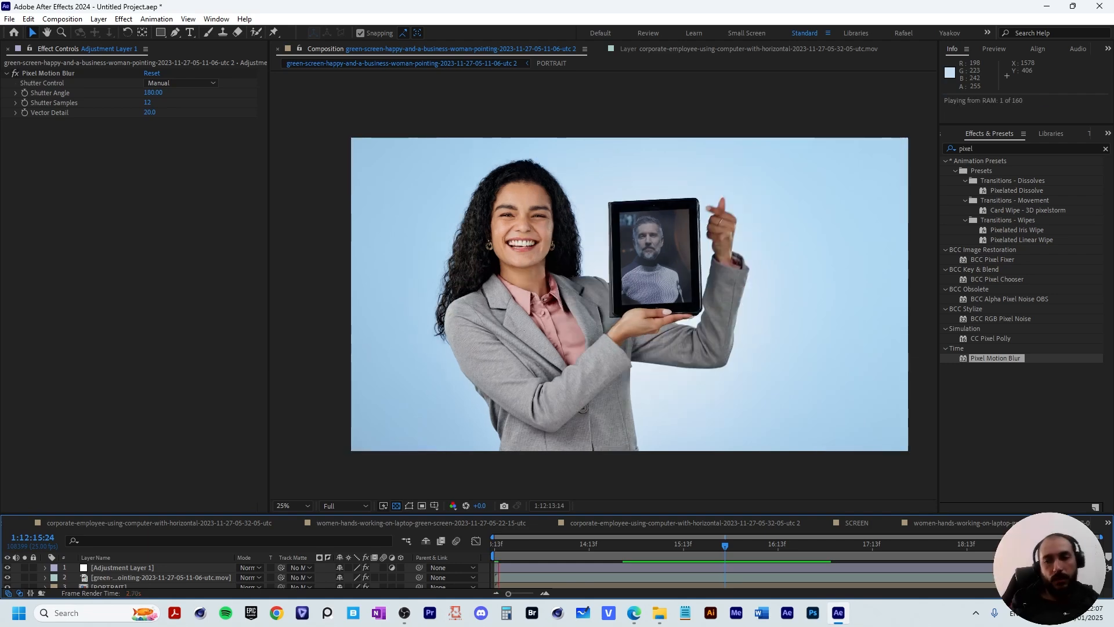